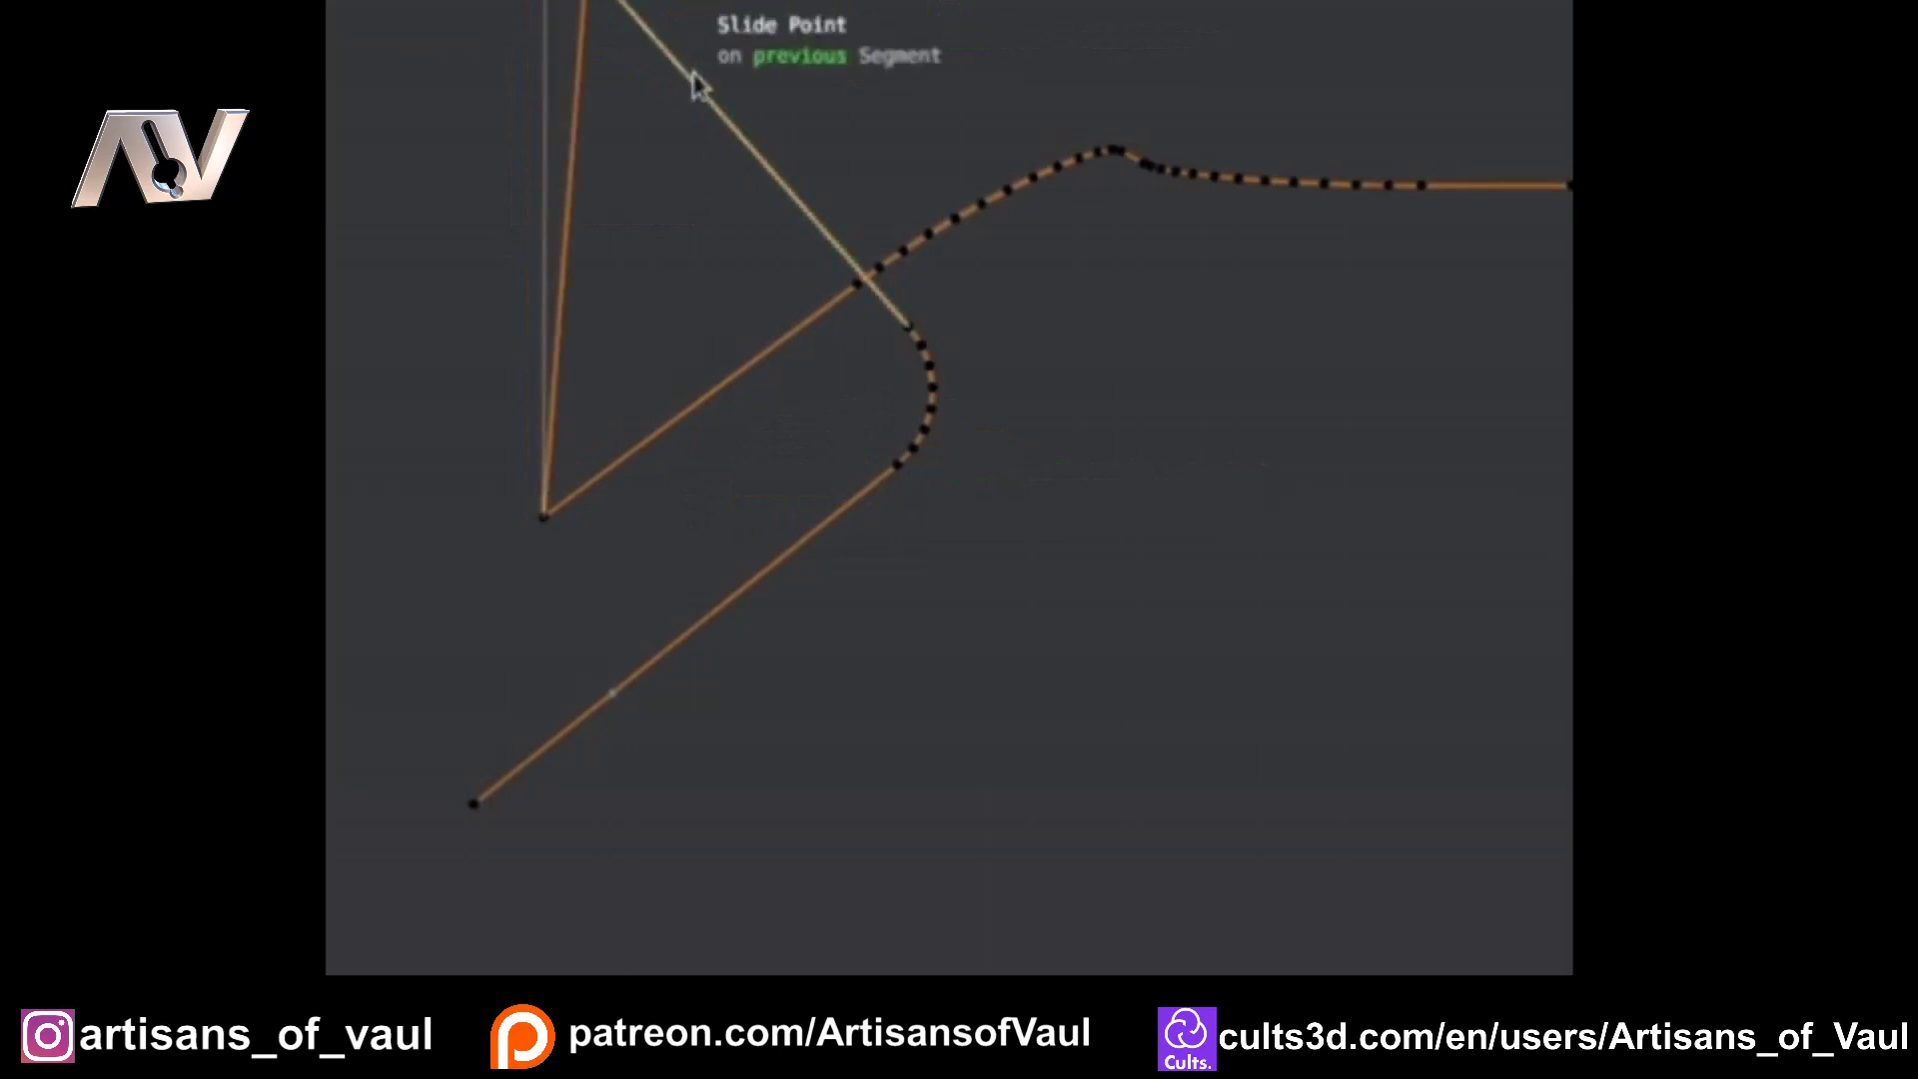
Step: Slide the upper, lower-left and lower end points into place, then Blendulate the arc smoother
click(746, 227)
click(573, 526)
key(g)
key(g)
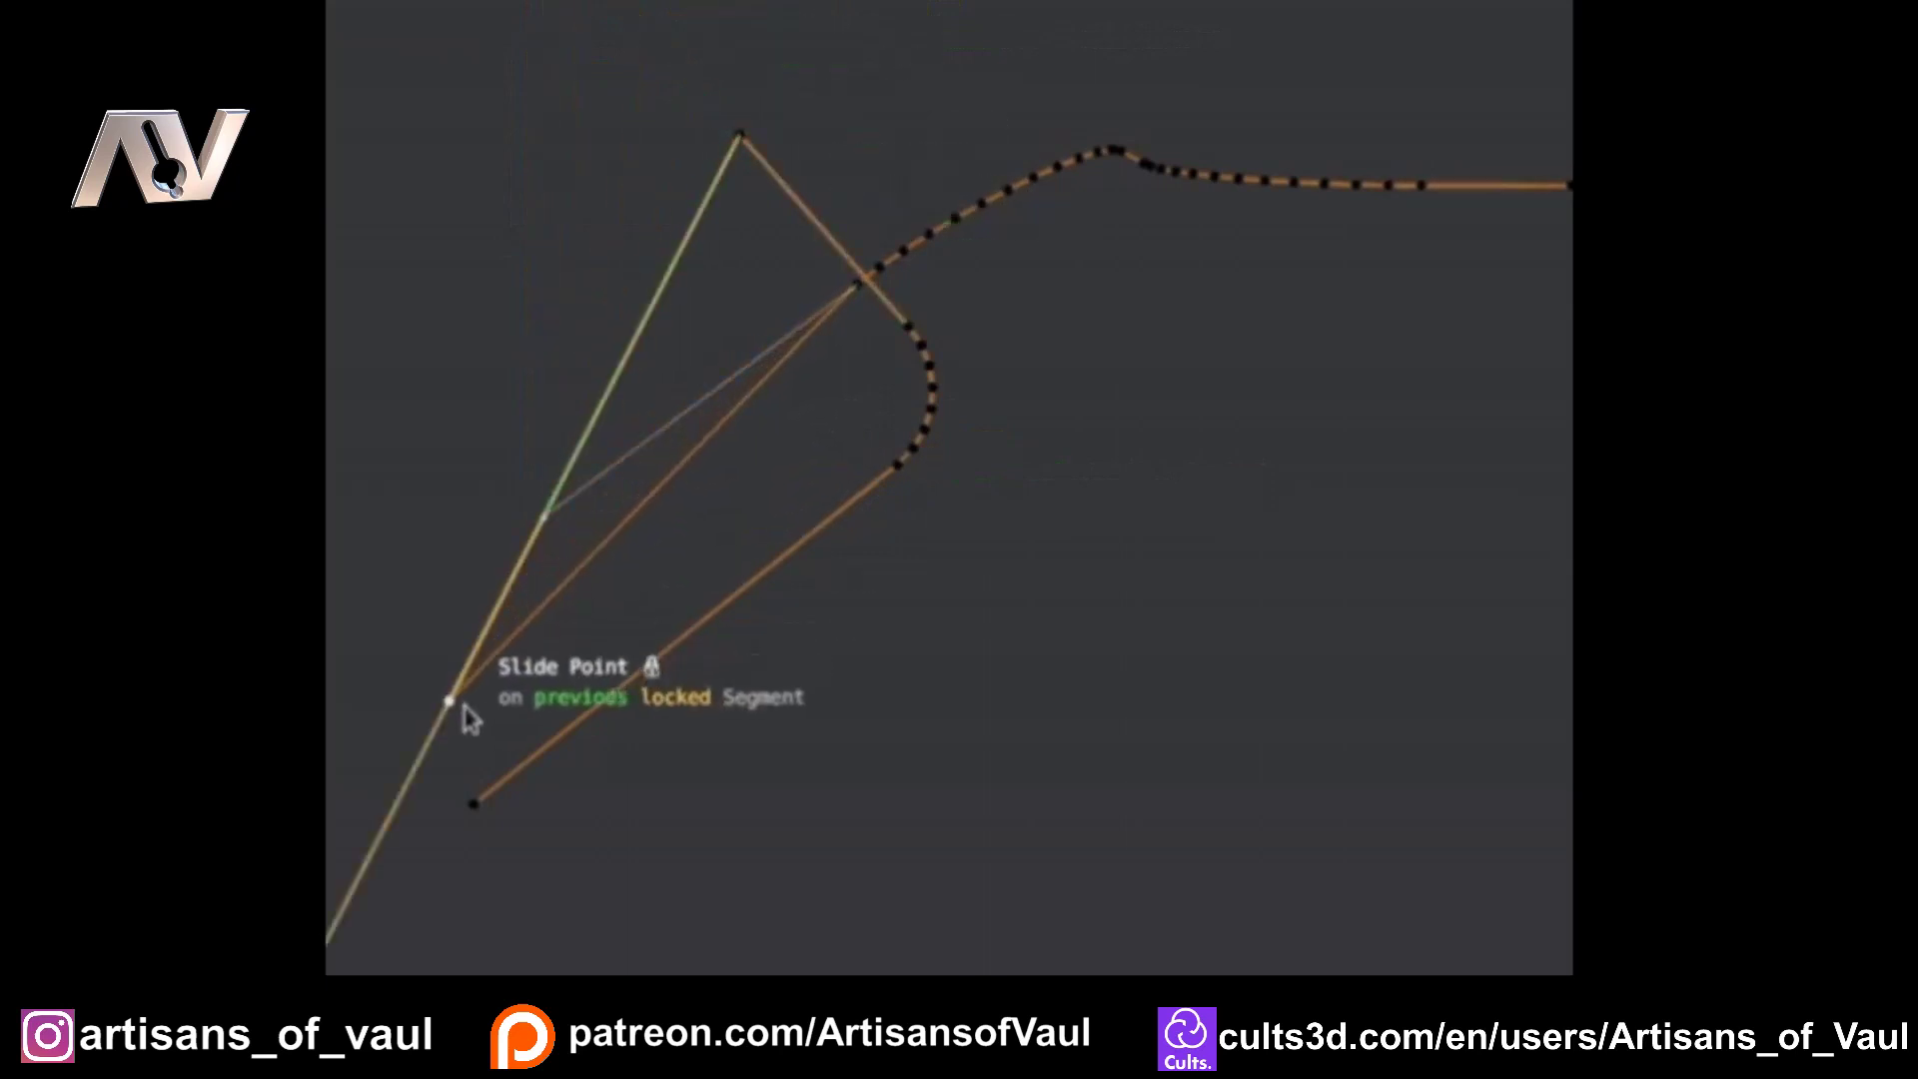
click(525, 602)
key(g)
click(721, 907)
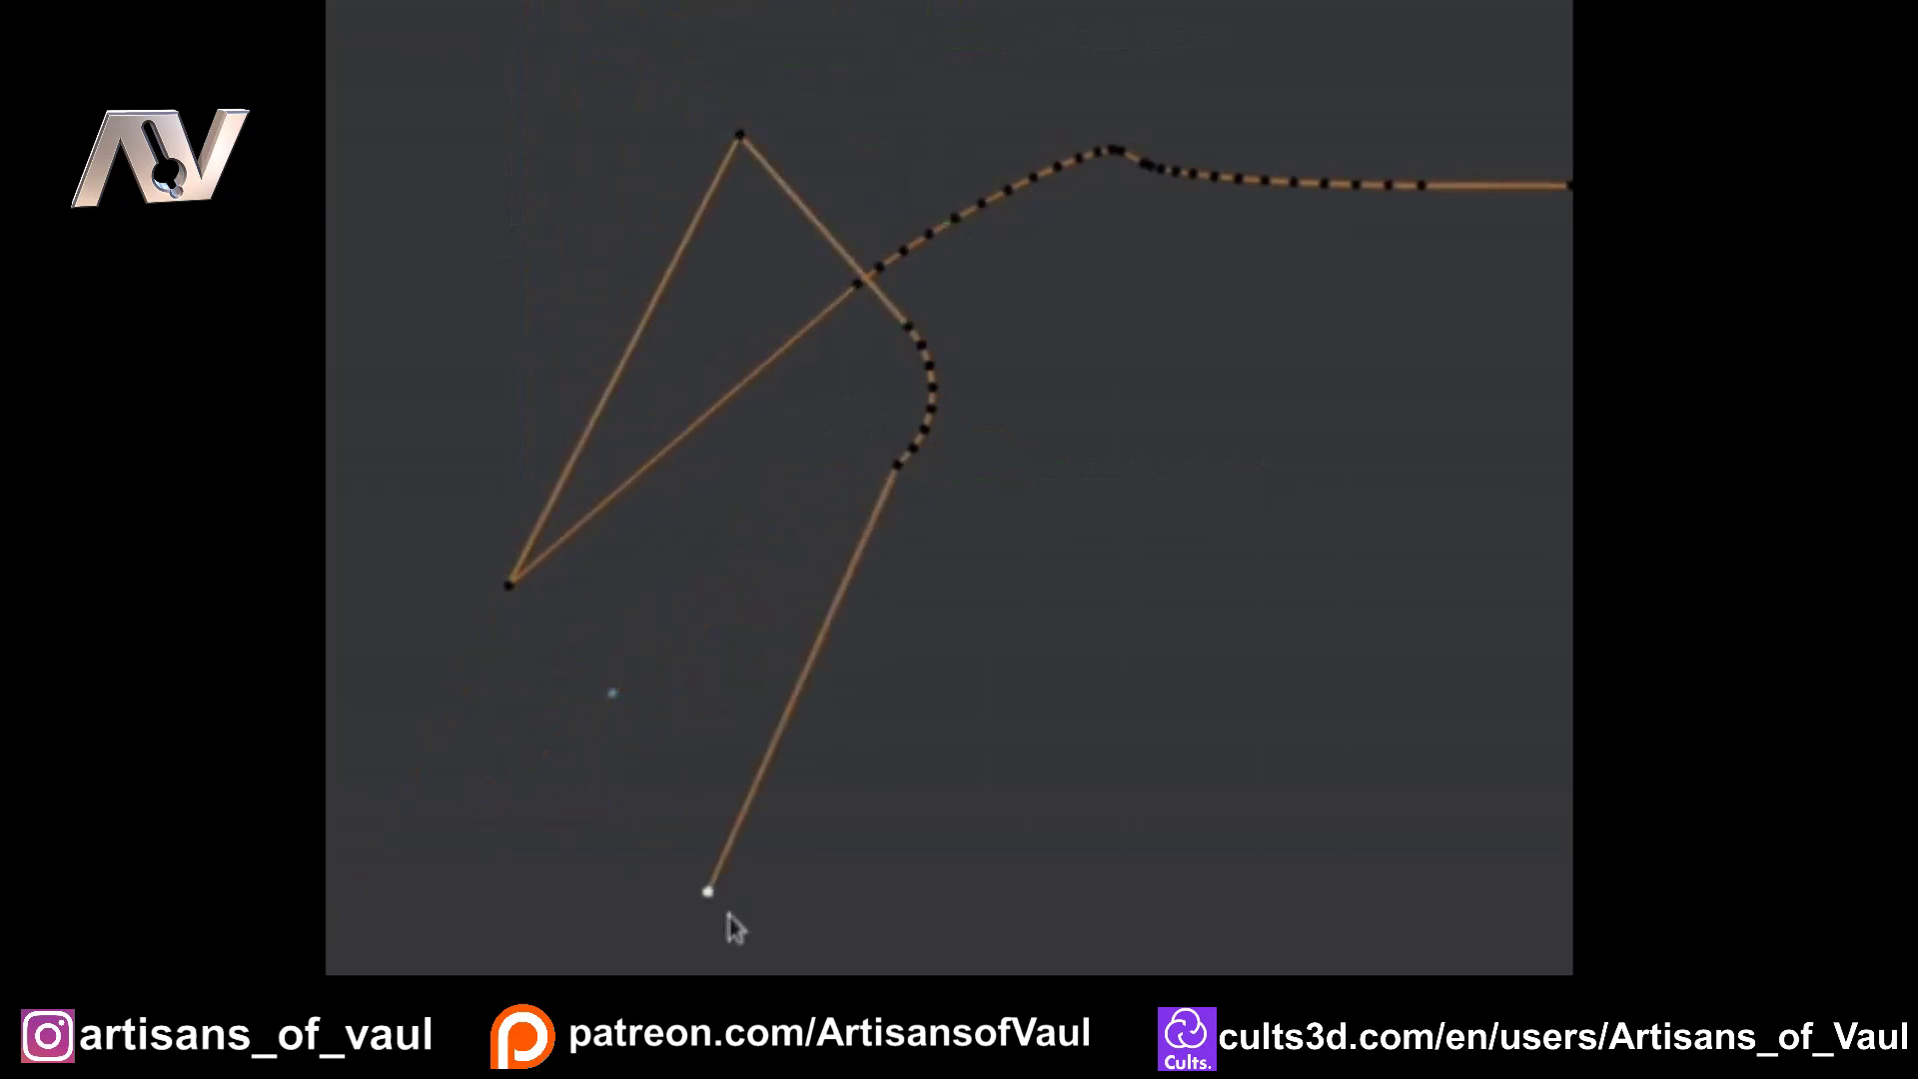
drag(807, 577, 1046, 307)
key(ctrl+b)
click(998, 393)
Step: Slide the two points beside the arc along their segments and re-blend the arc between them
click(871, 302)
click(884, 321)
key(g)
key(g)
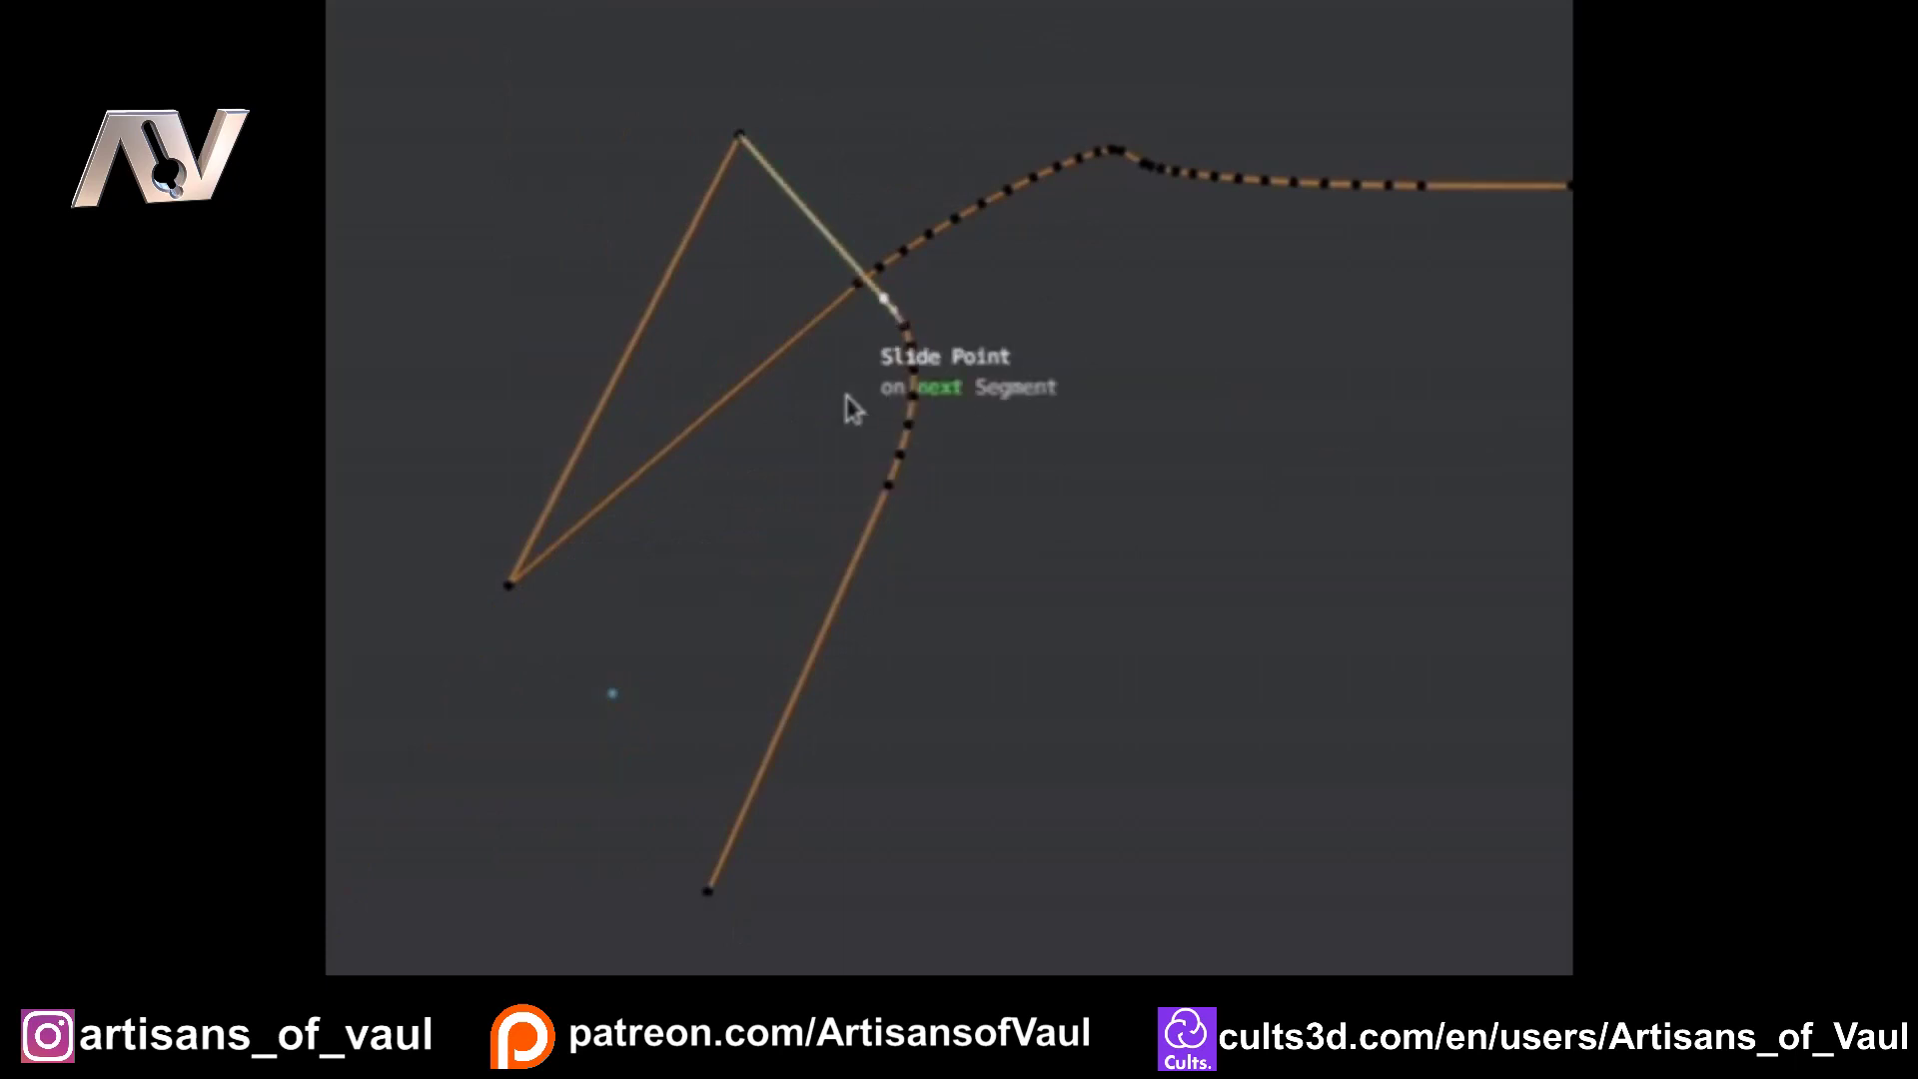
click(792, 346)
click(885, 494)
key(g)
key(g)
click(874, 541)
ctrl+click(841, 243)
key(ctrl+b)
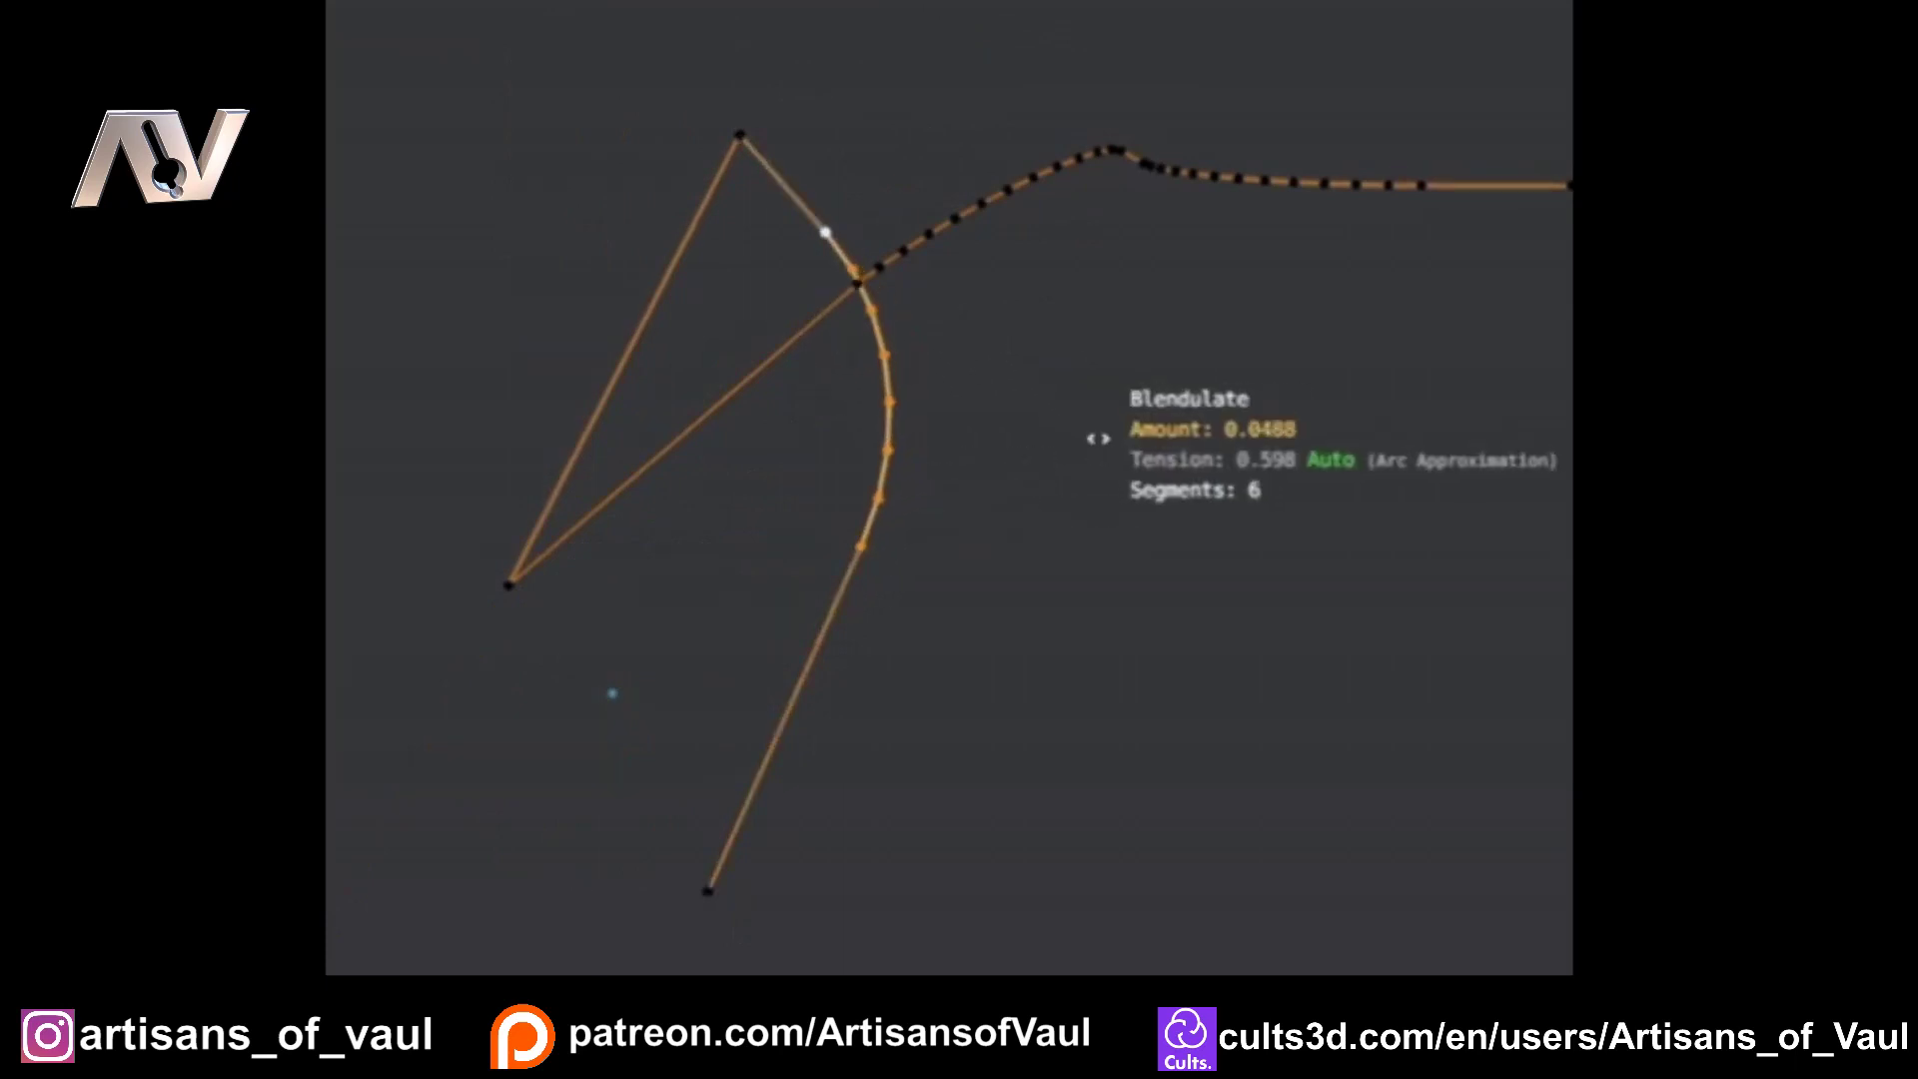
click(1104, 437)
Step: Round off the sharp top corner and the lower-left corner with Blendulate
click(753, 138)
key(ctrl+b)
click(949, 58)
click(536, 569)
key(ctrl+b)
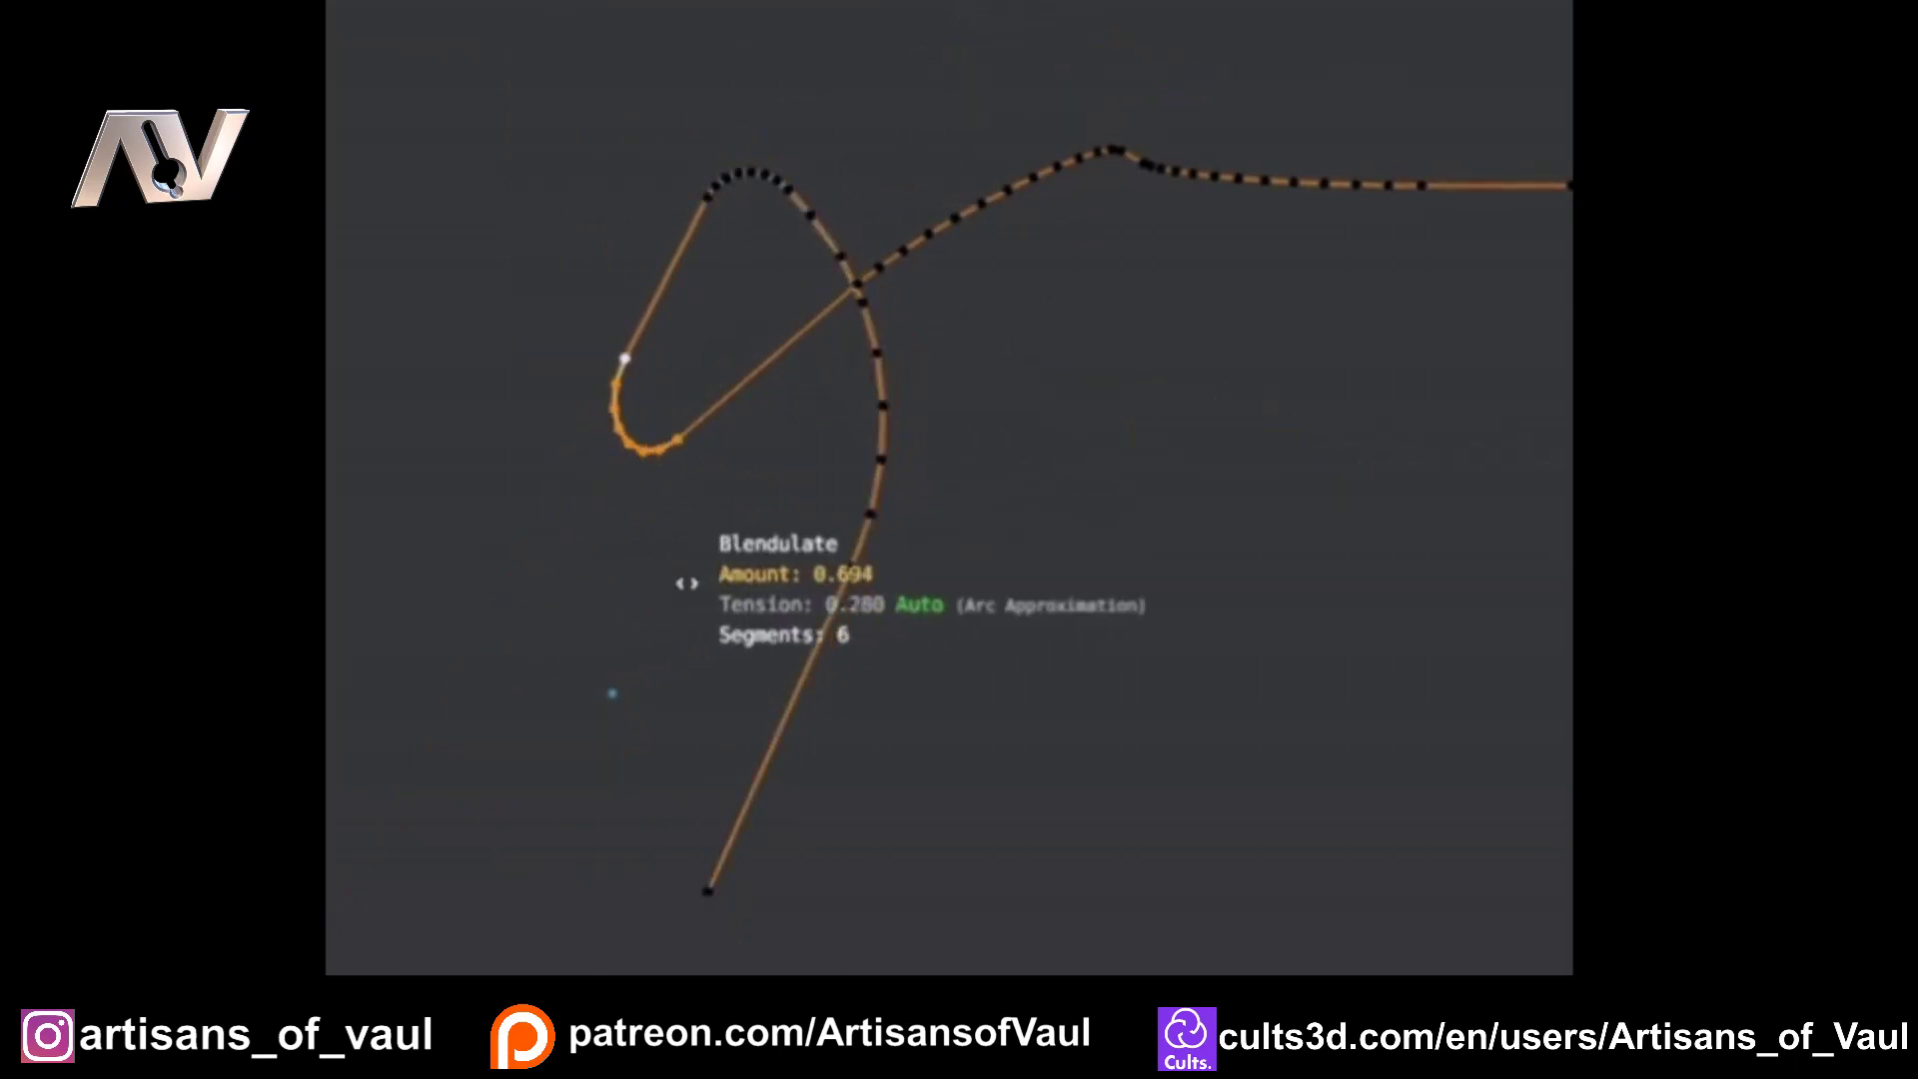
click(685, 583)
Step: Re-blend the arc between two points with more segments
click(852, 565)
ctrl+click(814, 218)
key(ctrl+b)
scroll(1193, 369, up, 5)
click(1191, 370)
Step: Give the curve depth from the Y curve menu so it becomes a tube
middle_drag(1184, 361, 1118, 368)
key(y)
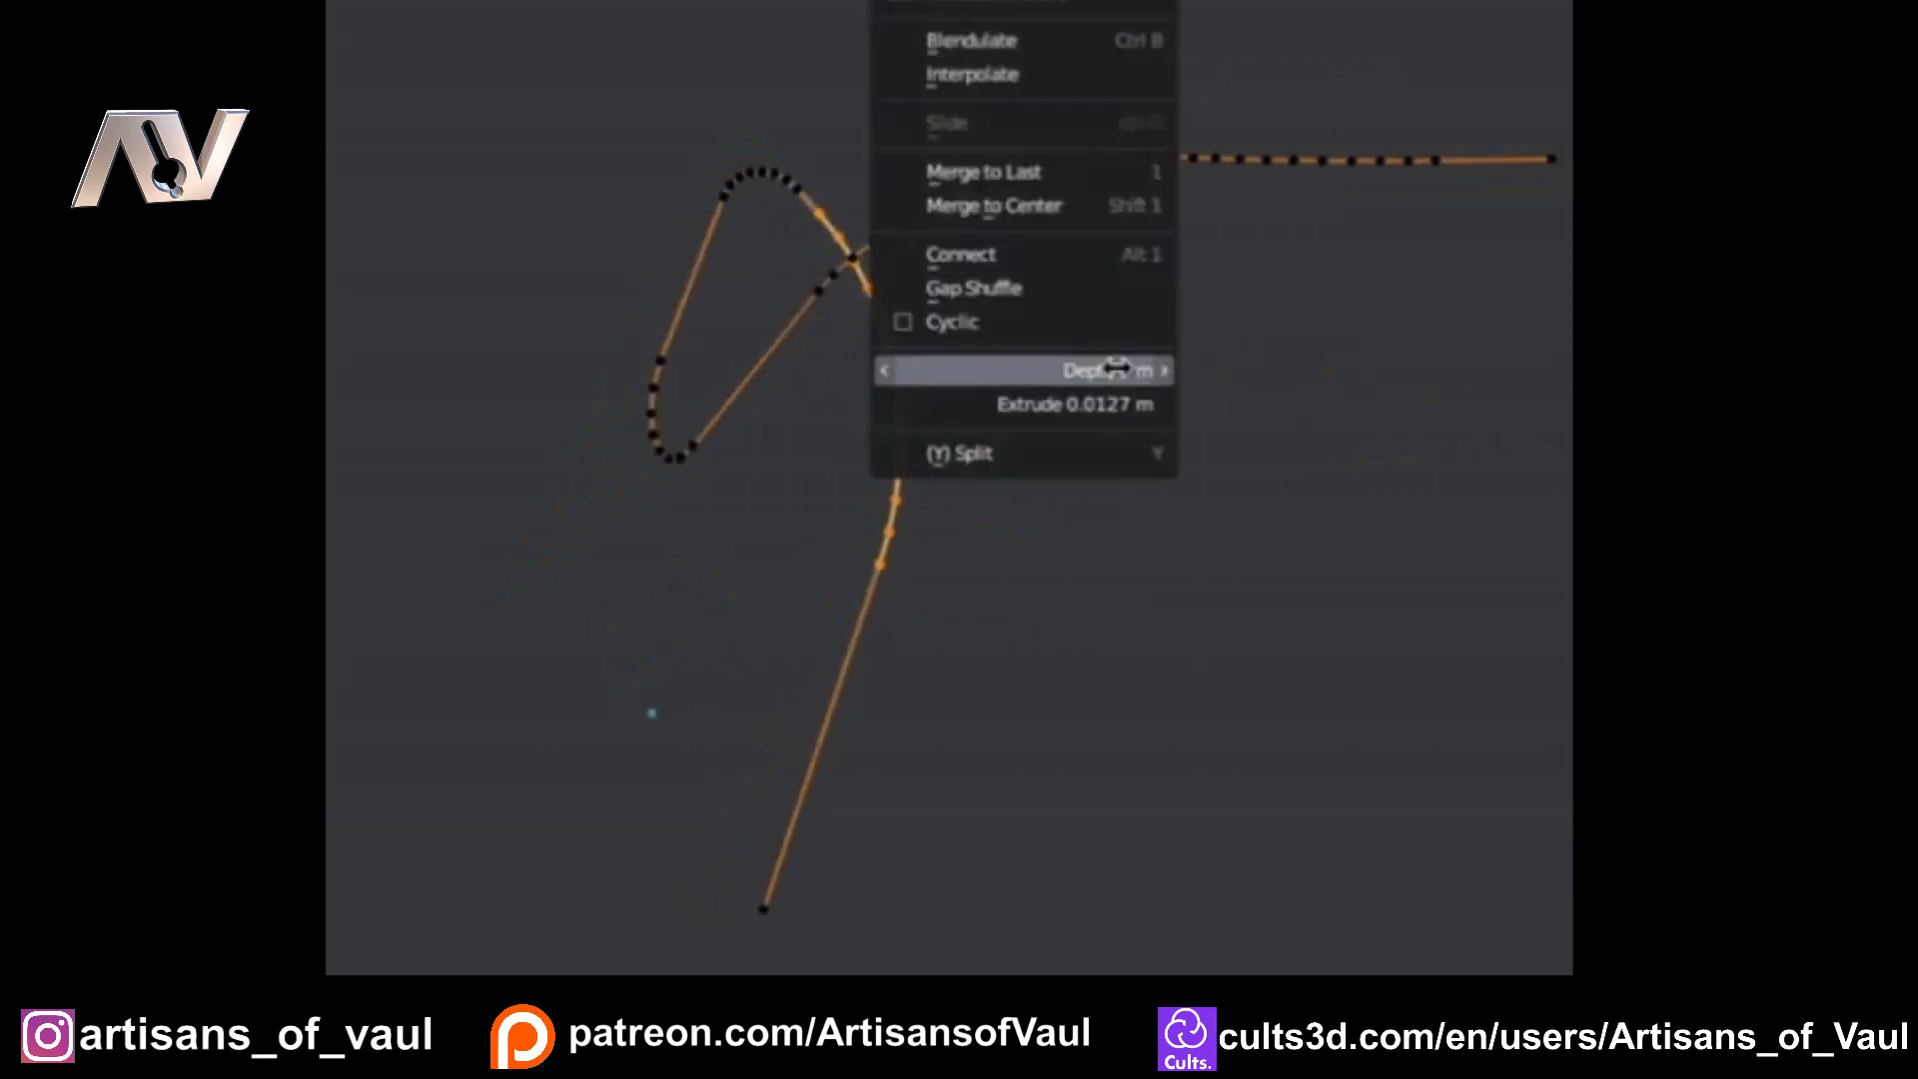
drag(1118, 368, 1154, 369)
middle_drag(1118, 569, 1190, 578)
scroll(1189, 579, up, 1)
Step: Tighten the arc blend, round the top corner, and thin the tube to about 0.076 m depth
key(ctrl+b)
click(1106, 195)
click(677, 195)
key(ctrl+b)
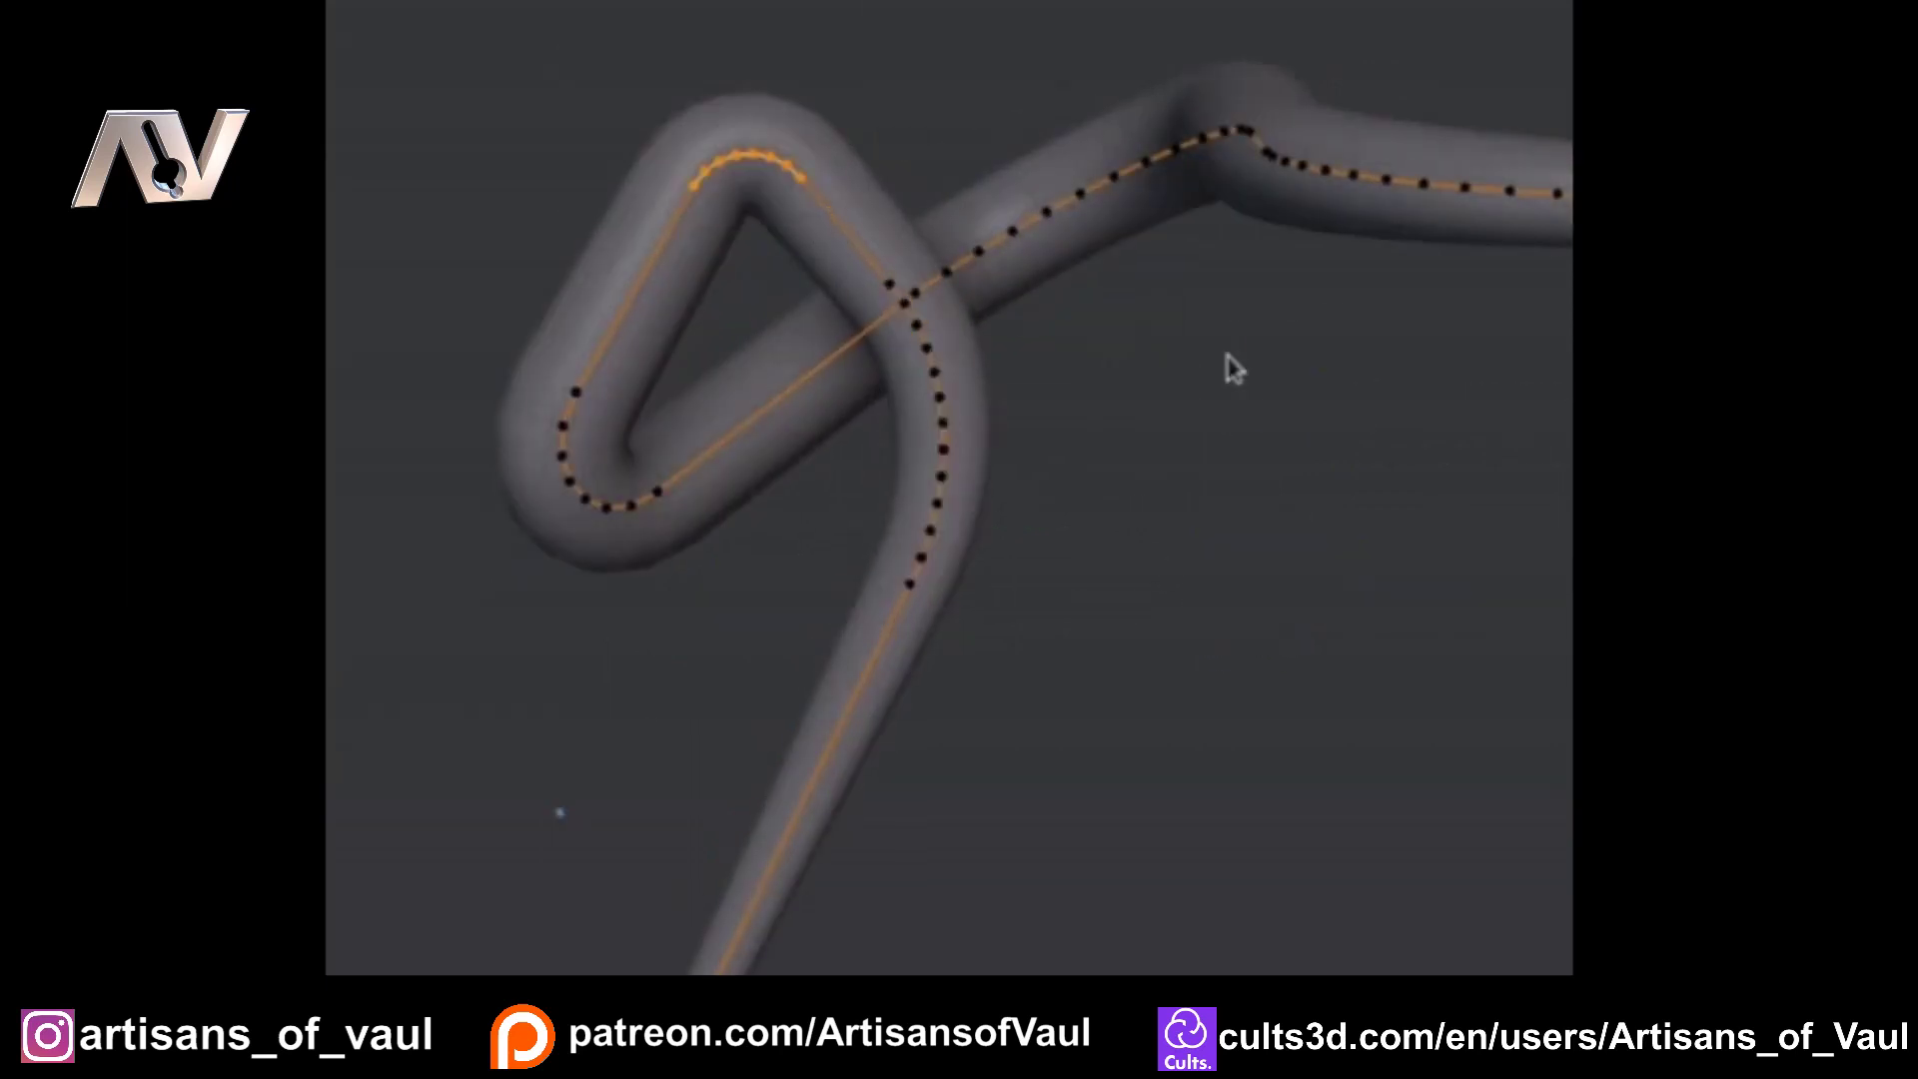
click(1233, 386)
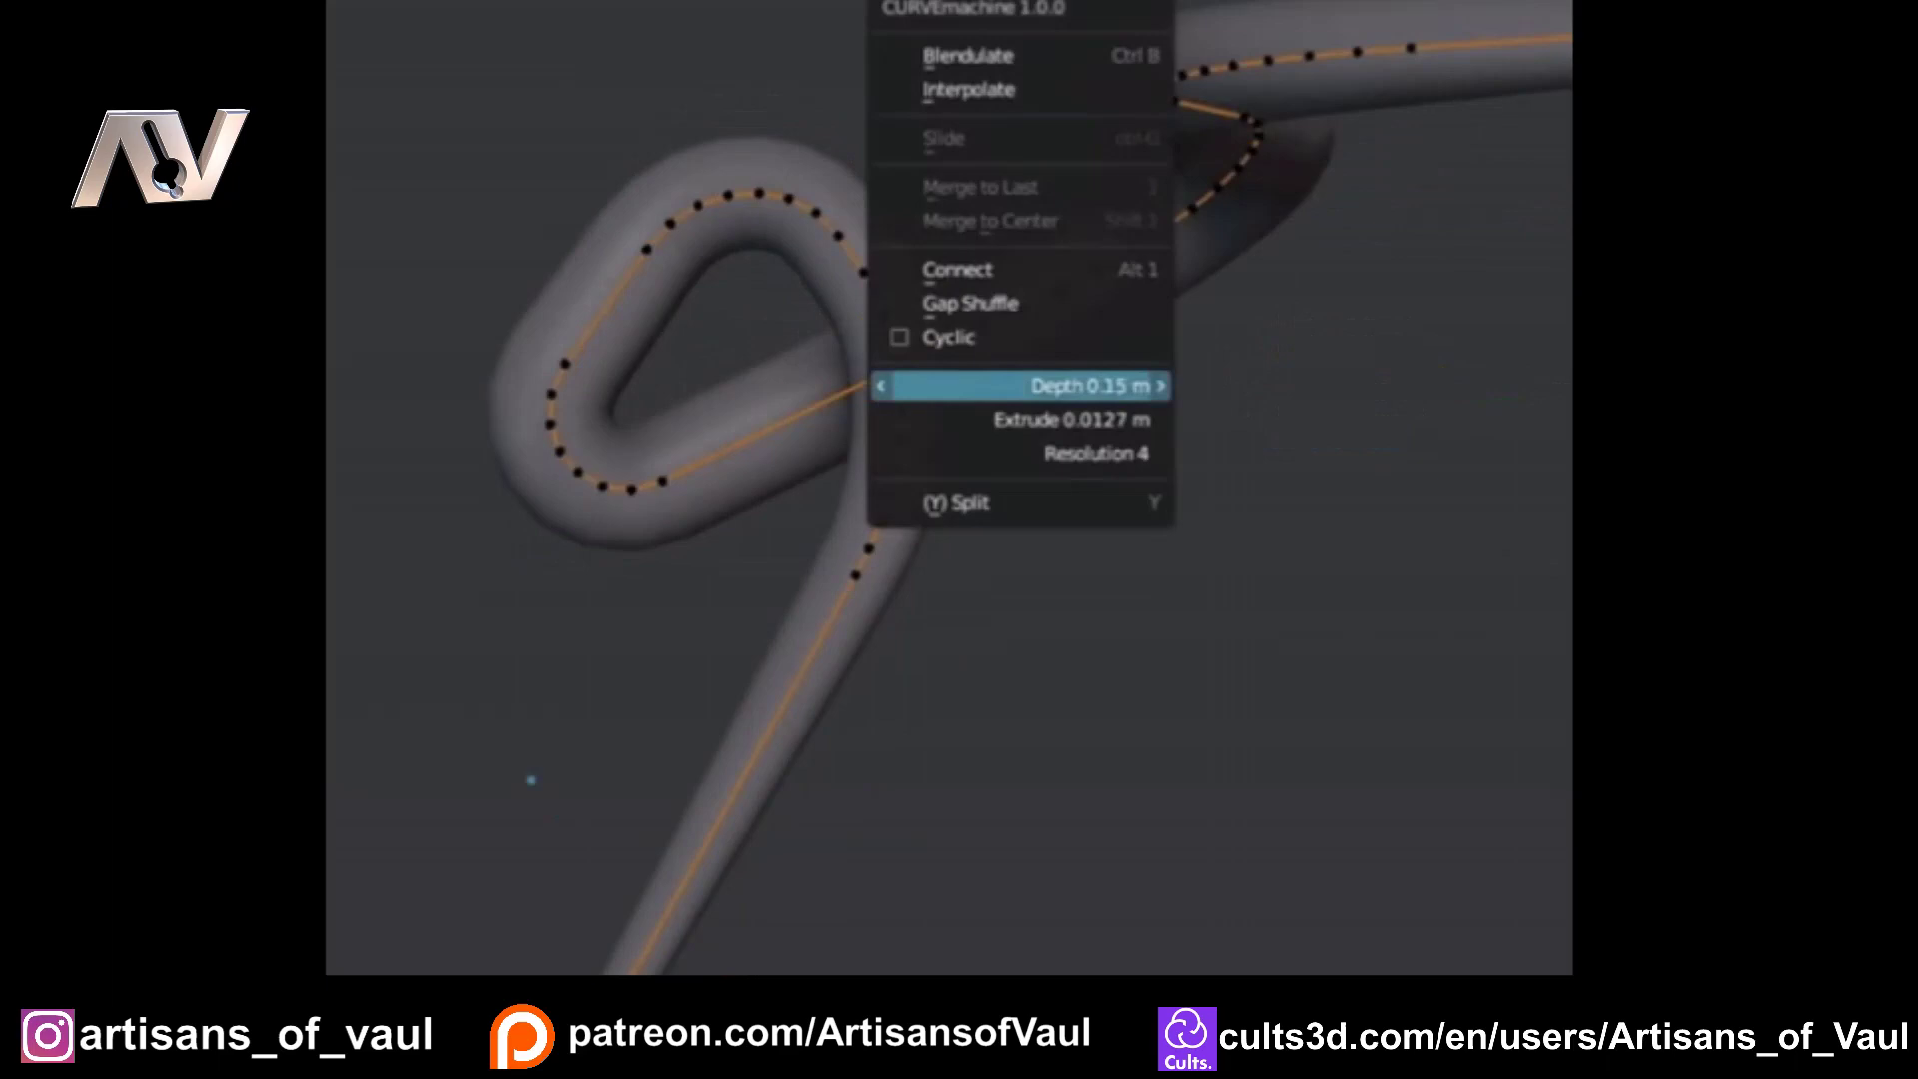
drag(1113, 385, 1154, 420)
key(y)
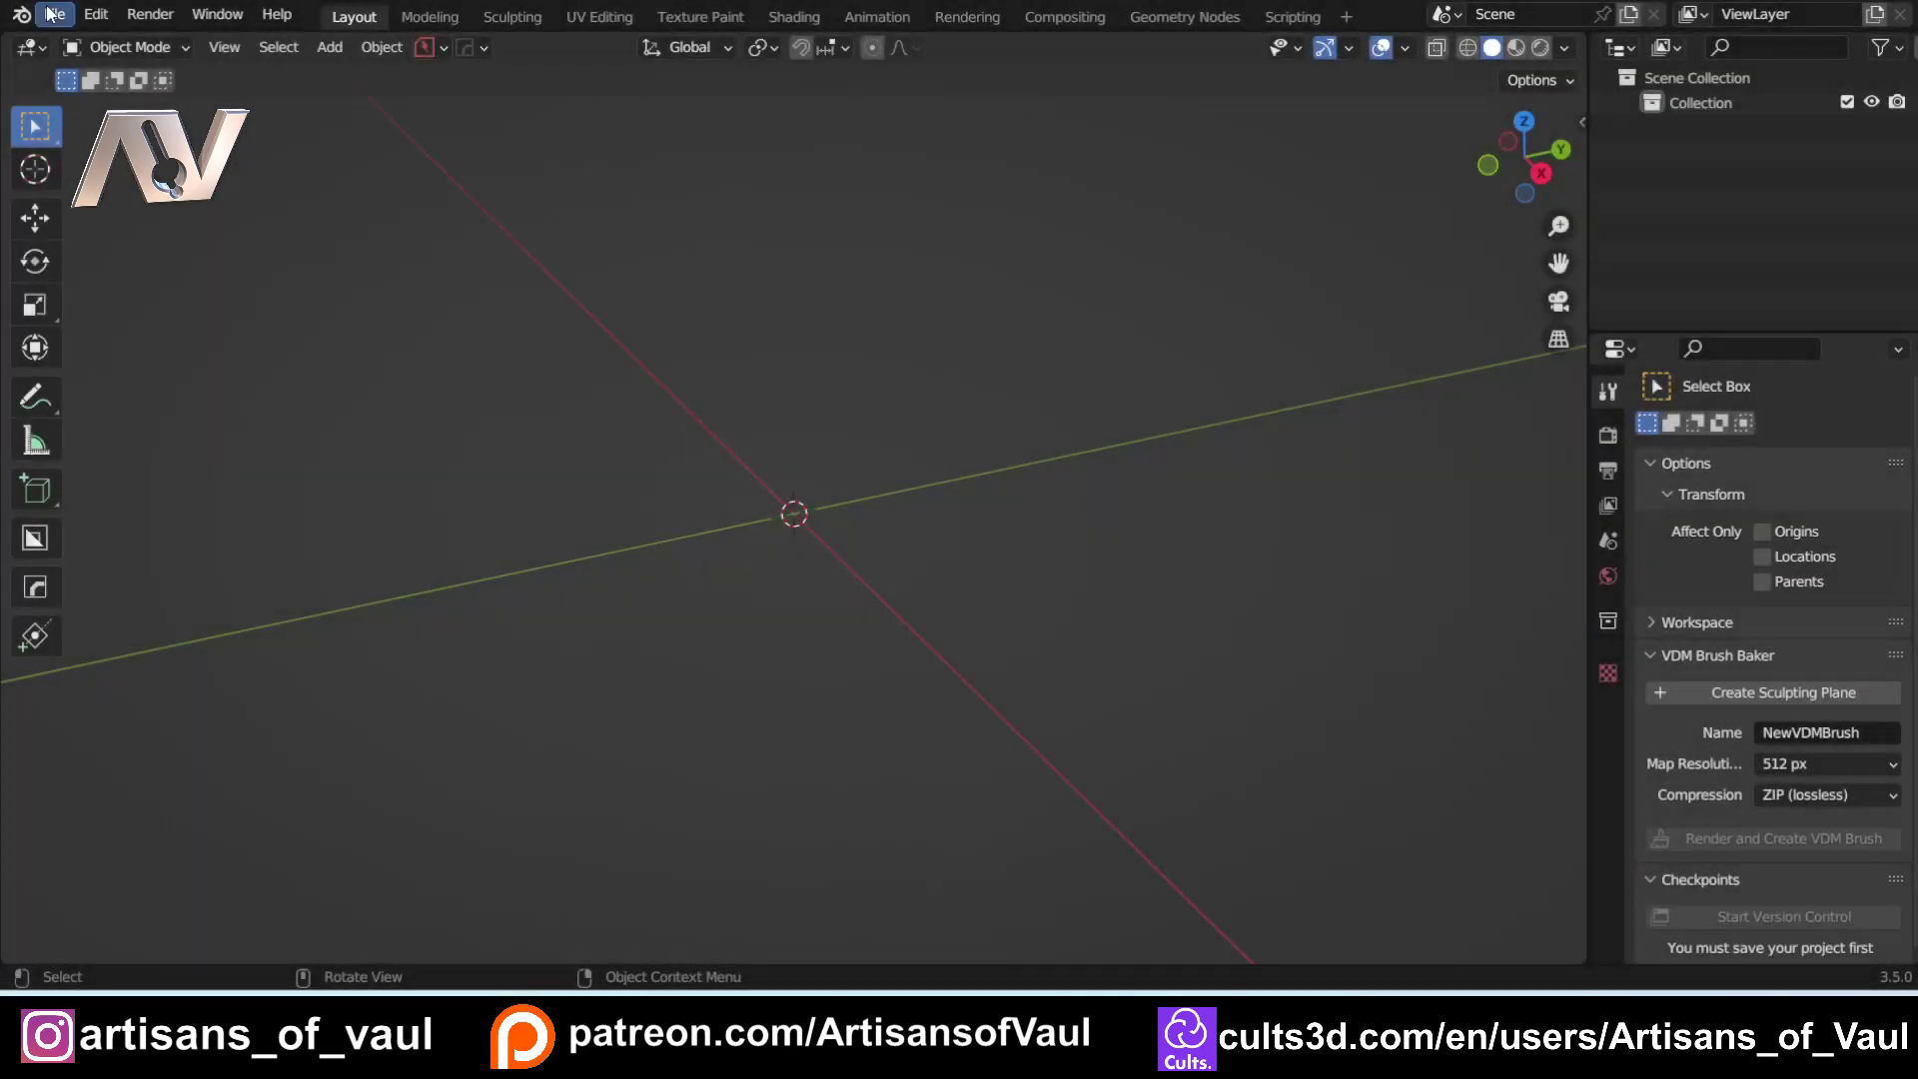
click(96, 14)
click(153, 369)
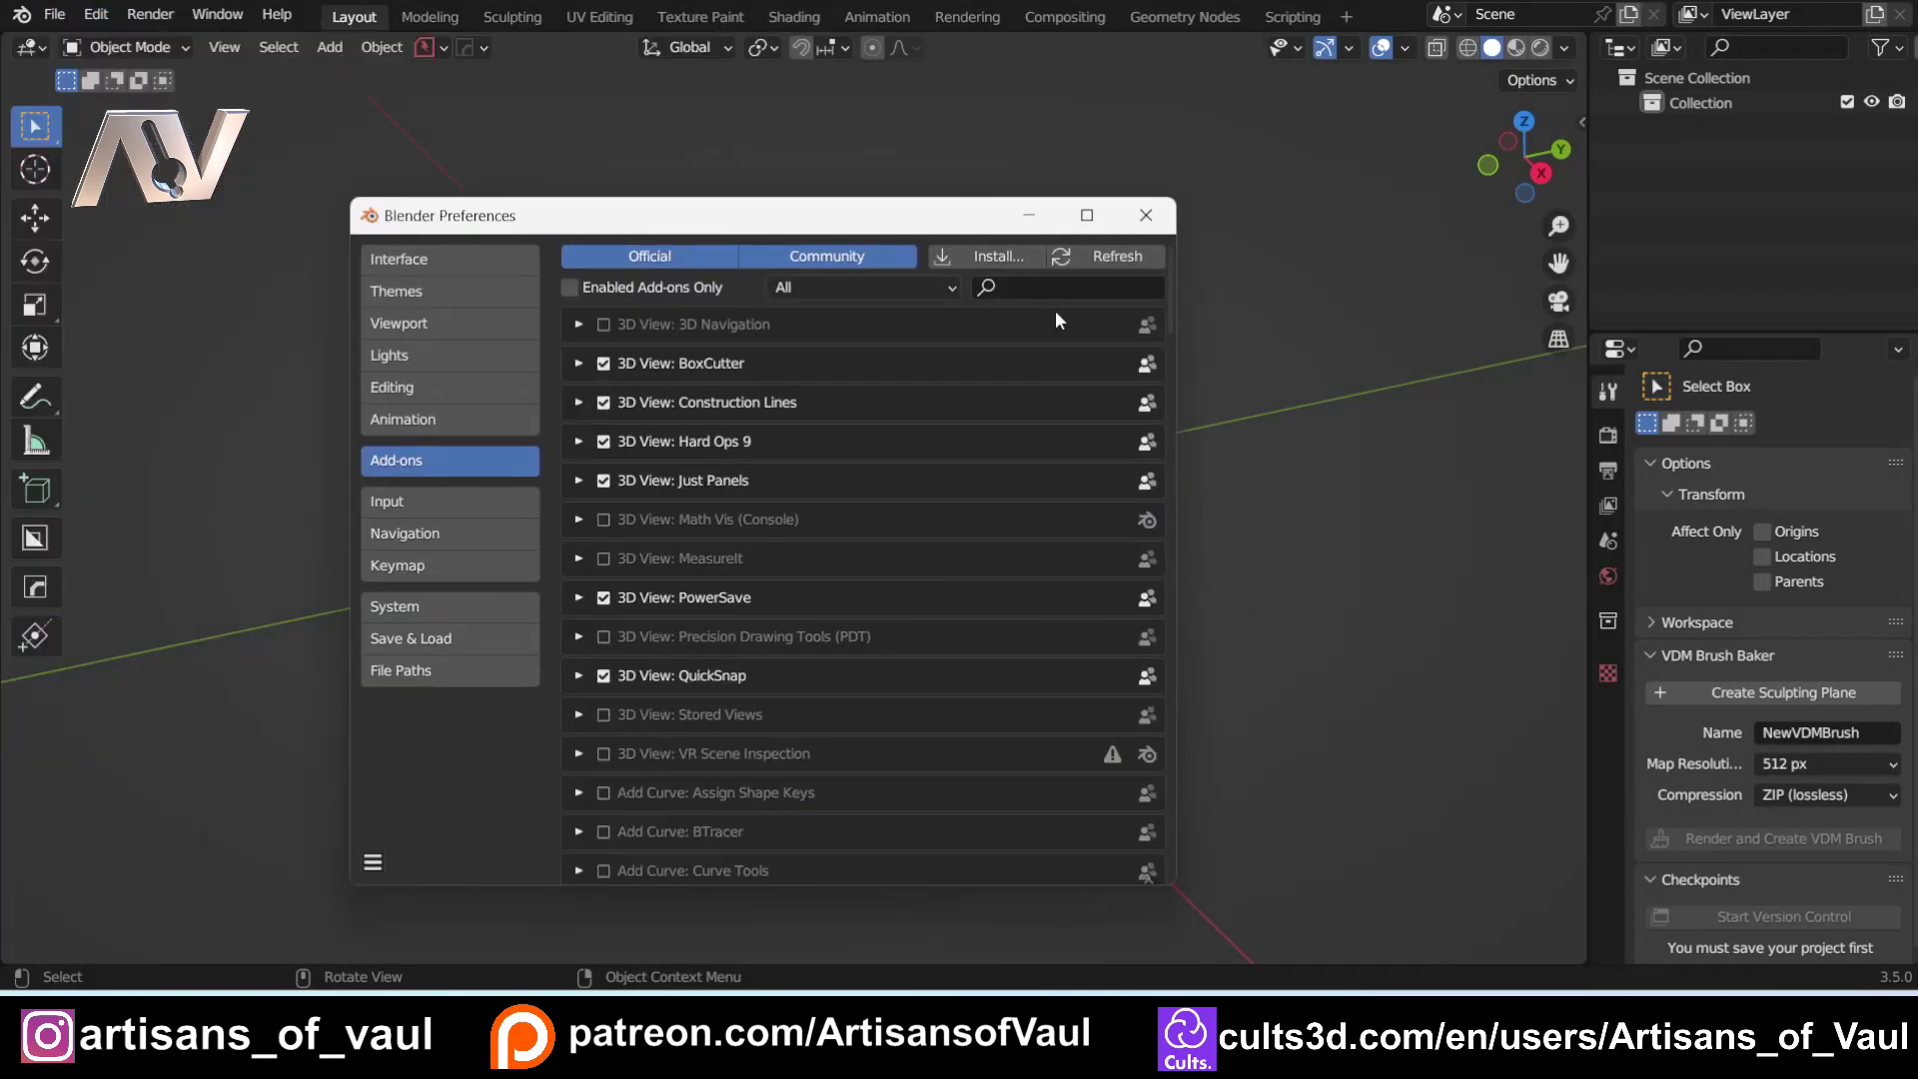
click(1057, 287)
text(mach)
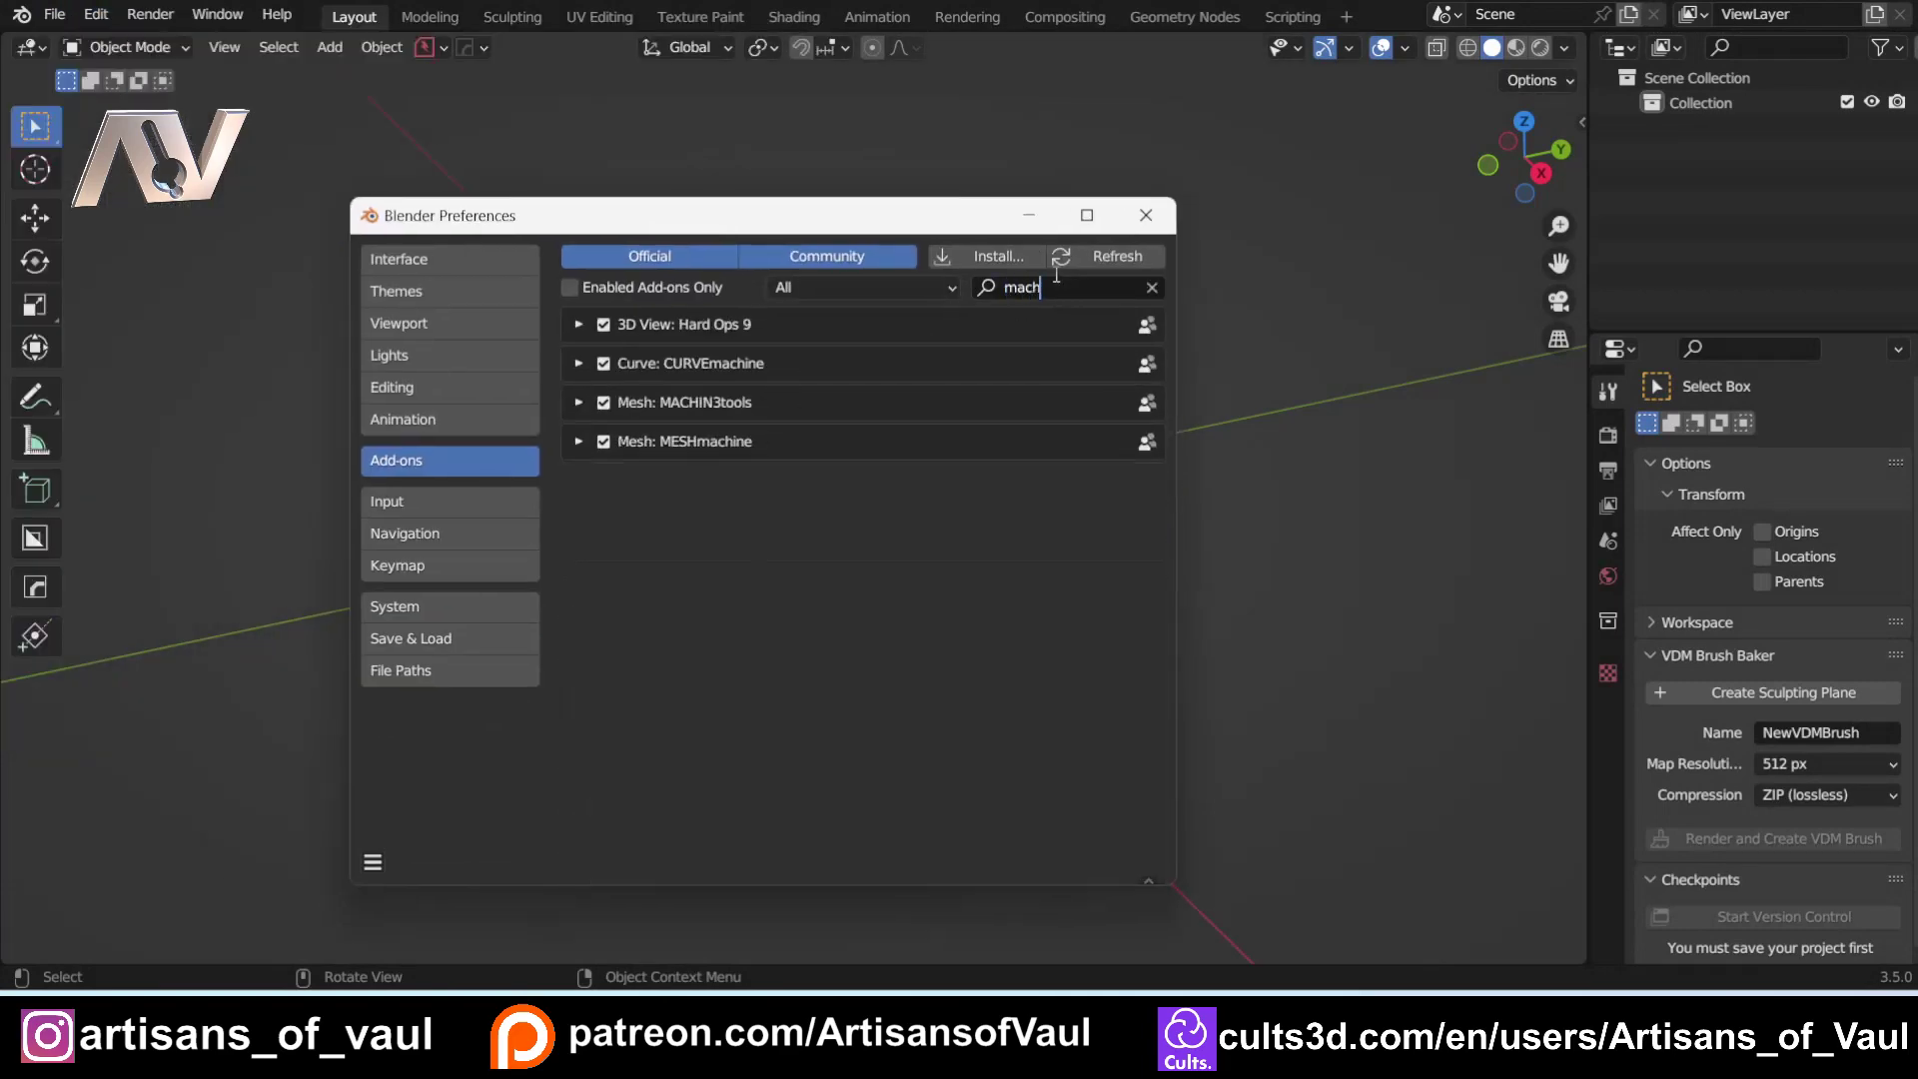
click(577, 364)
drag(1176, 521, 1505, 502)
drag(907, 226, 737, 142)
scroll(727, 568, down, 3)
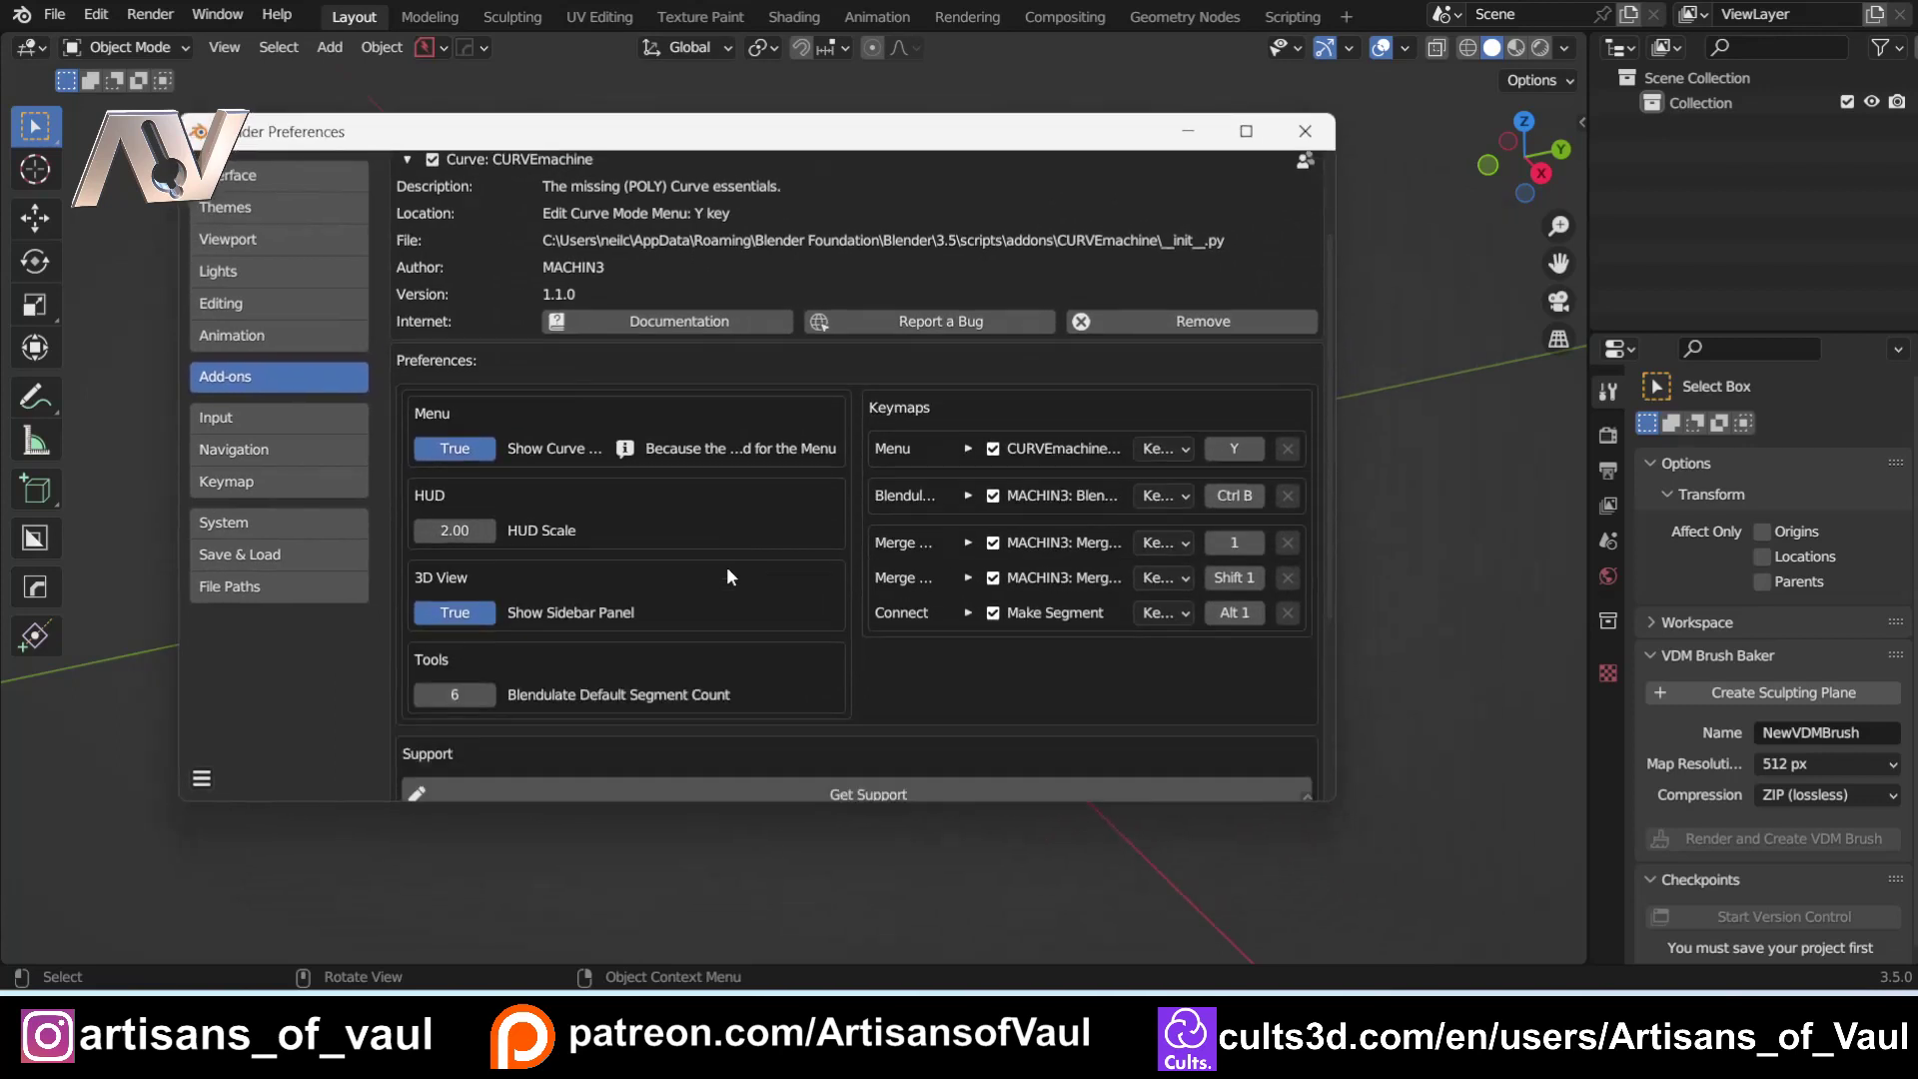
scroll(727, 566, down, 1)
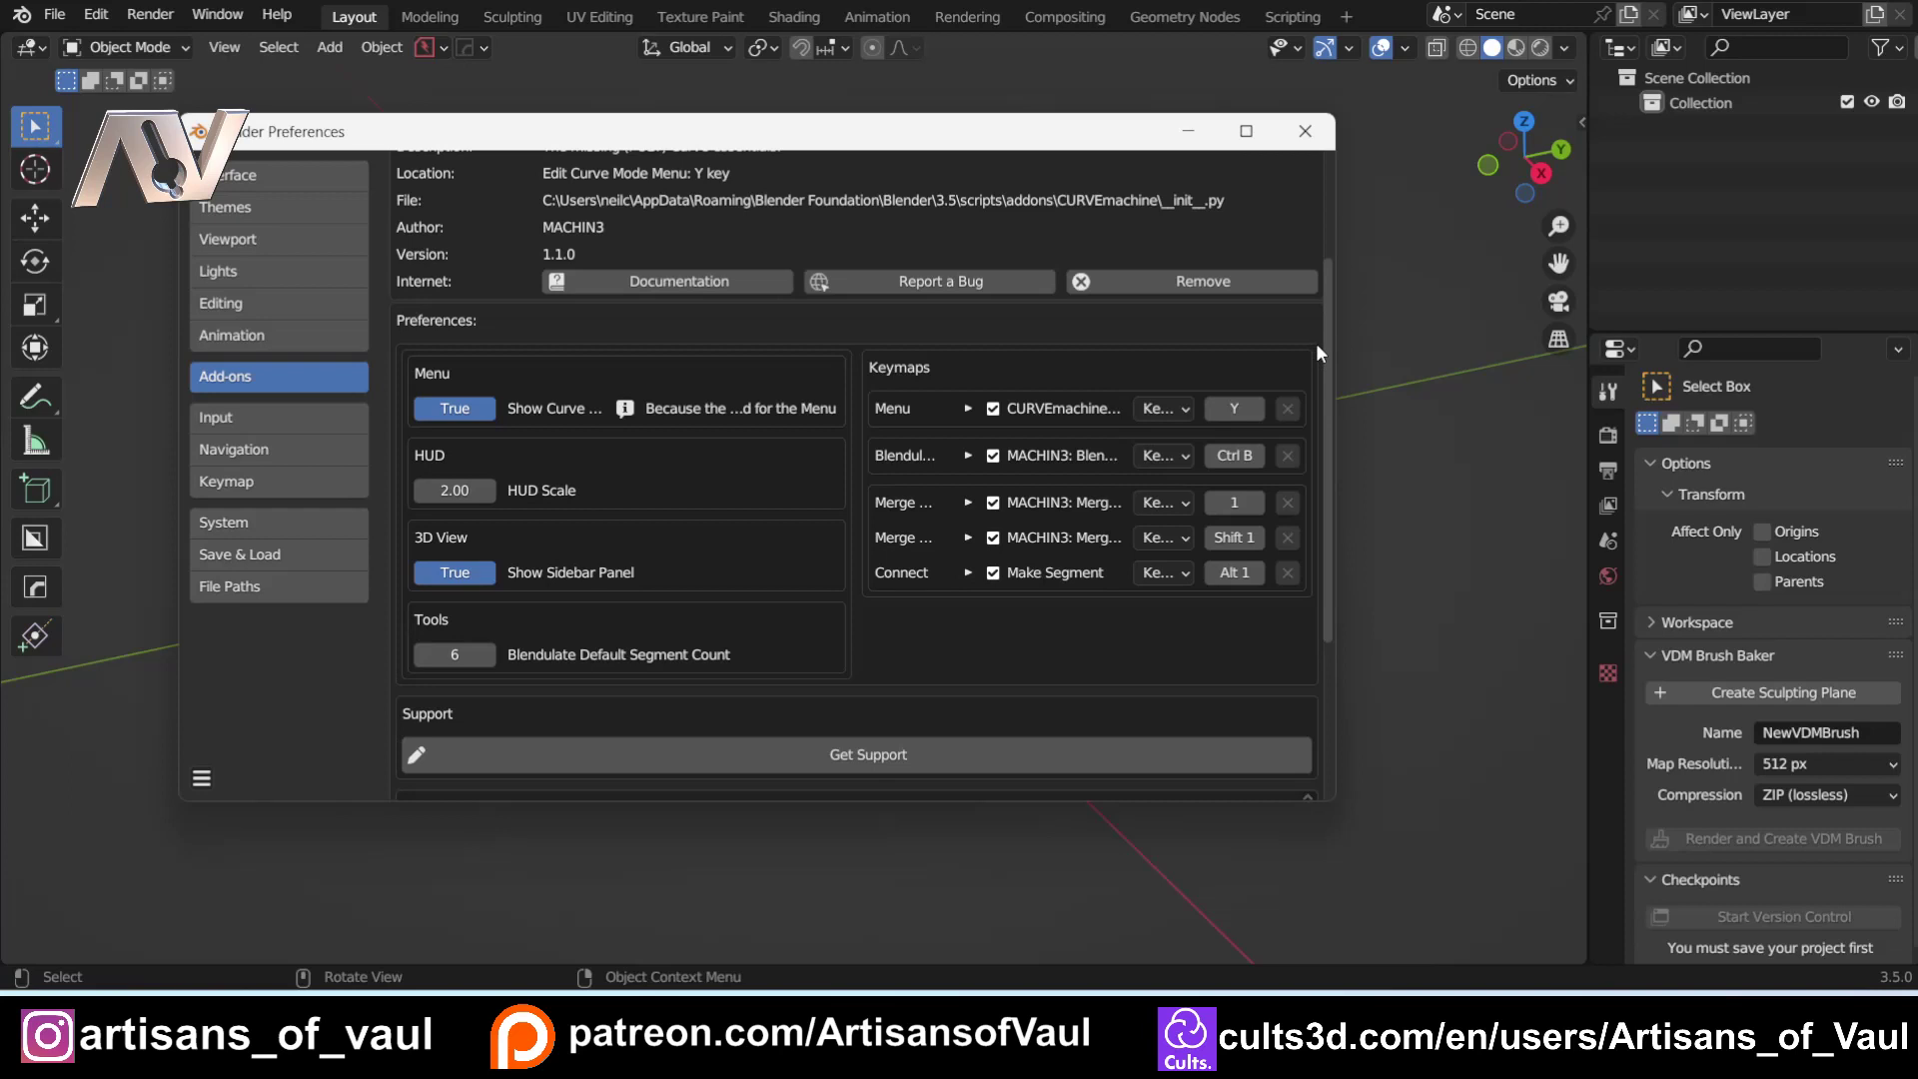
click(1307, 133)
middle_drag(873, 477, 882, 543)
scroll(882, 543, down, 4)
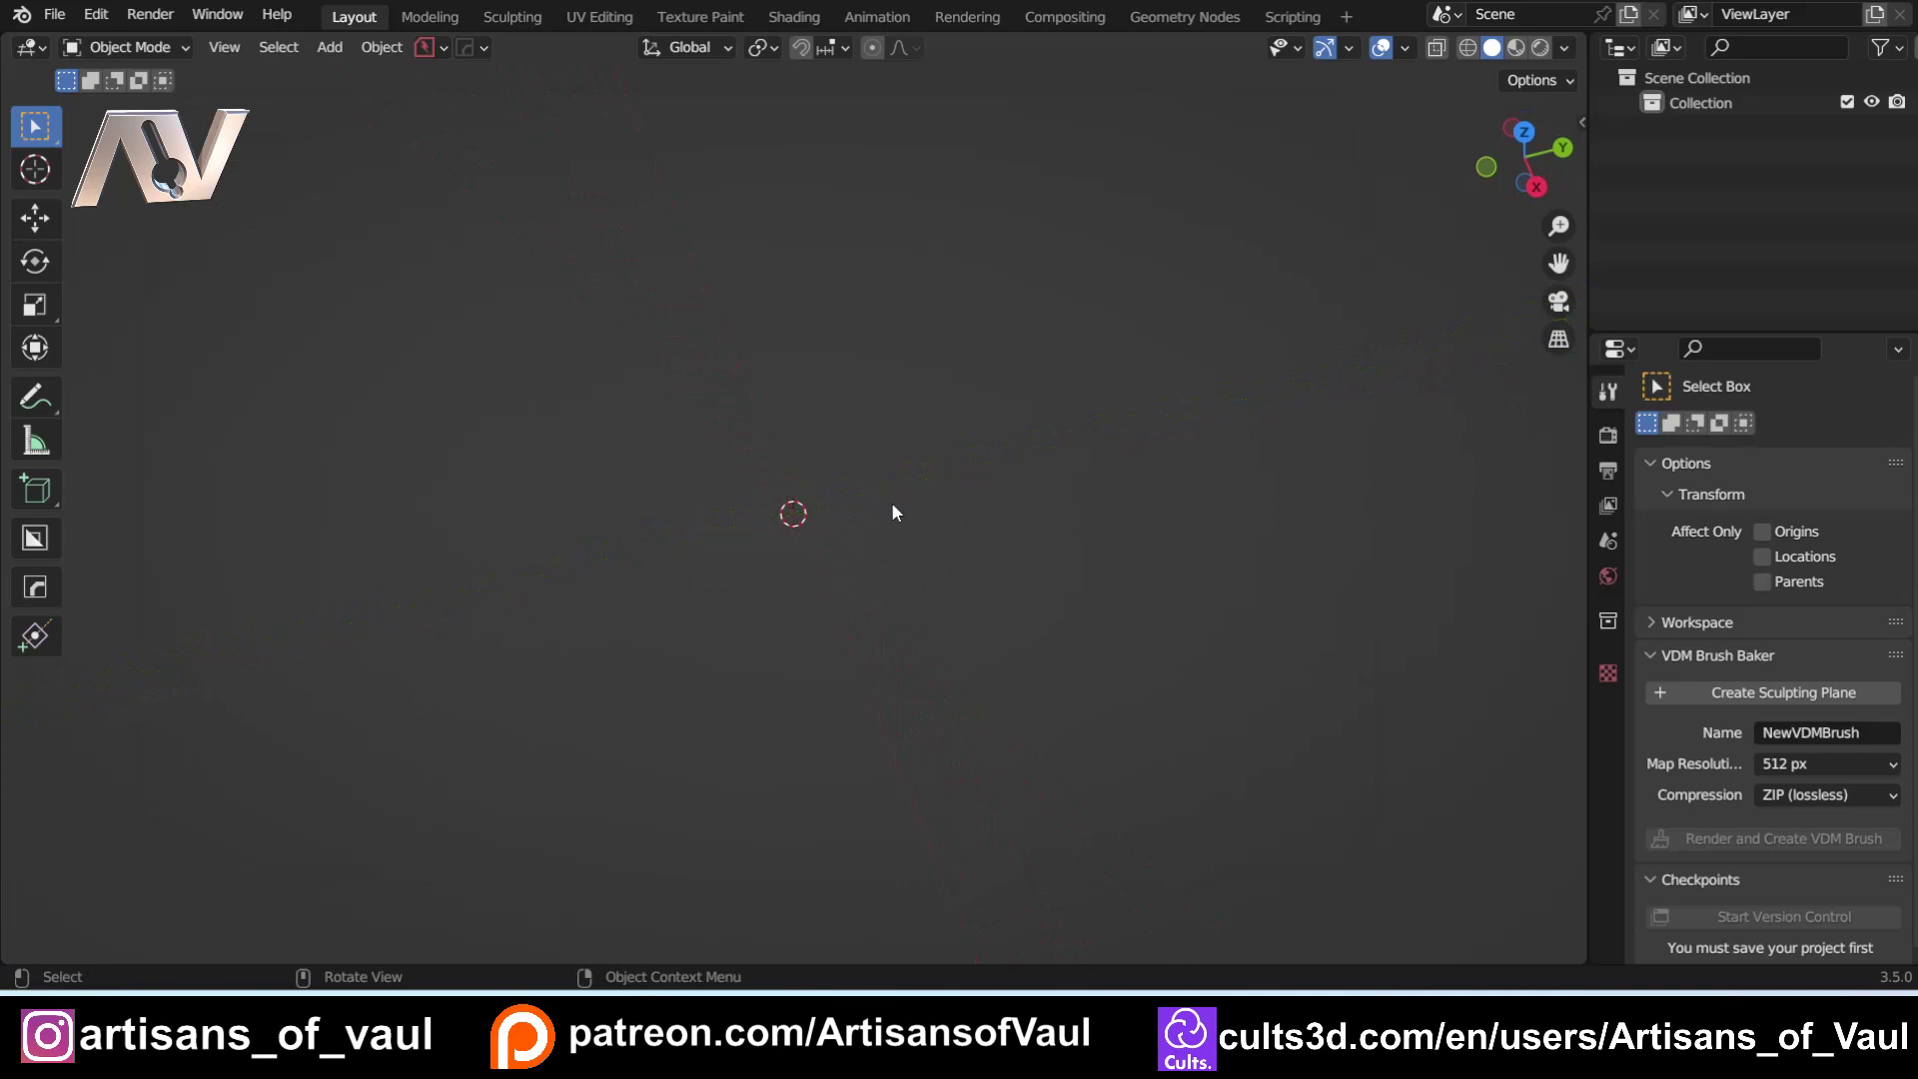
Step: Add a Single Point Poly Curve at the 3D cursor, leaving its point at the origin
key(shift+a)
mouse_move(892, 511)
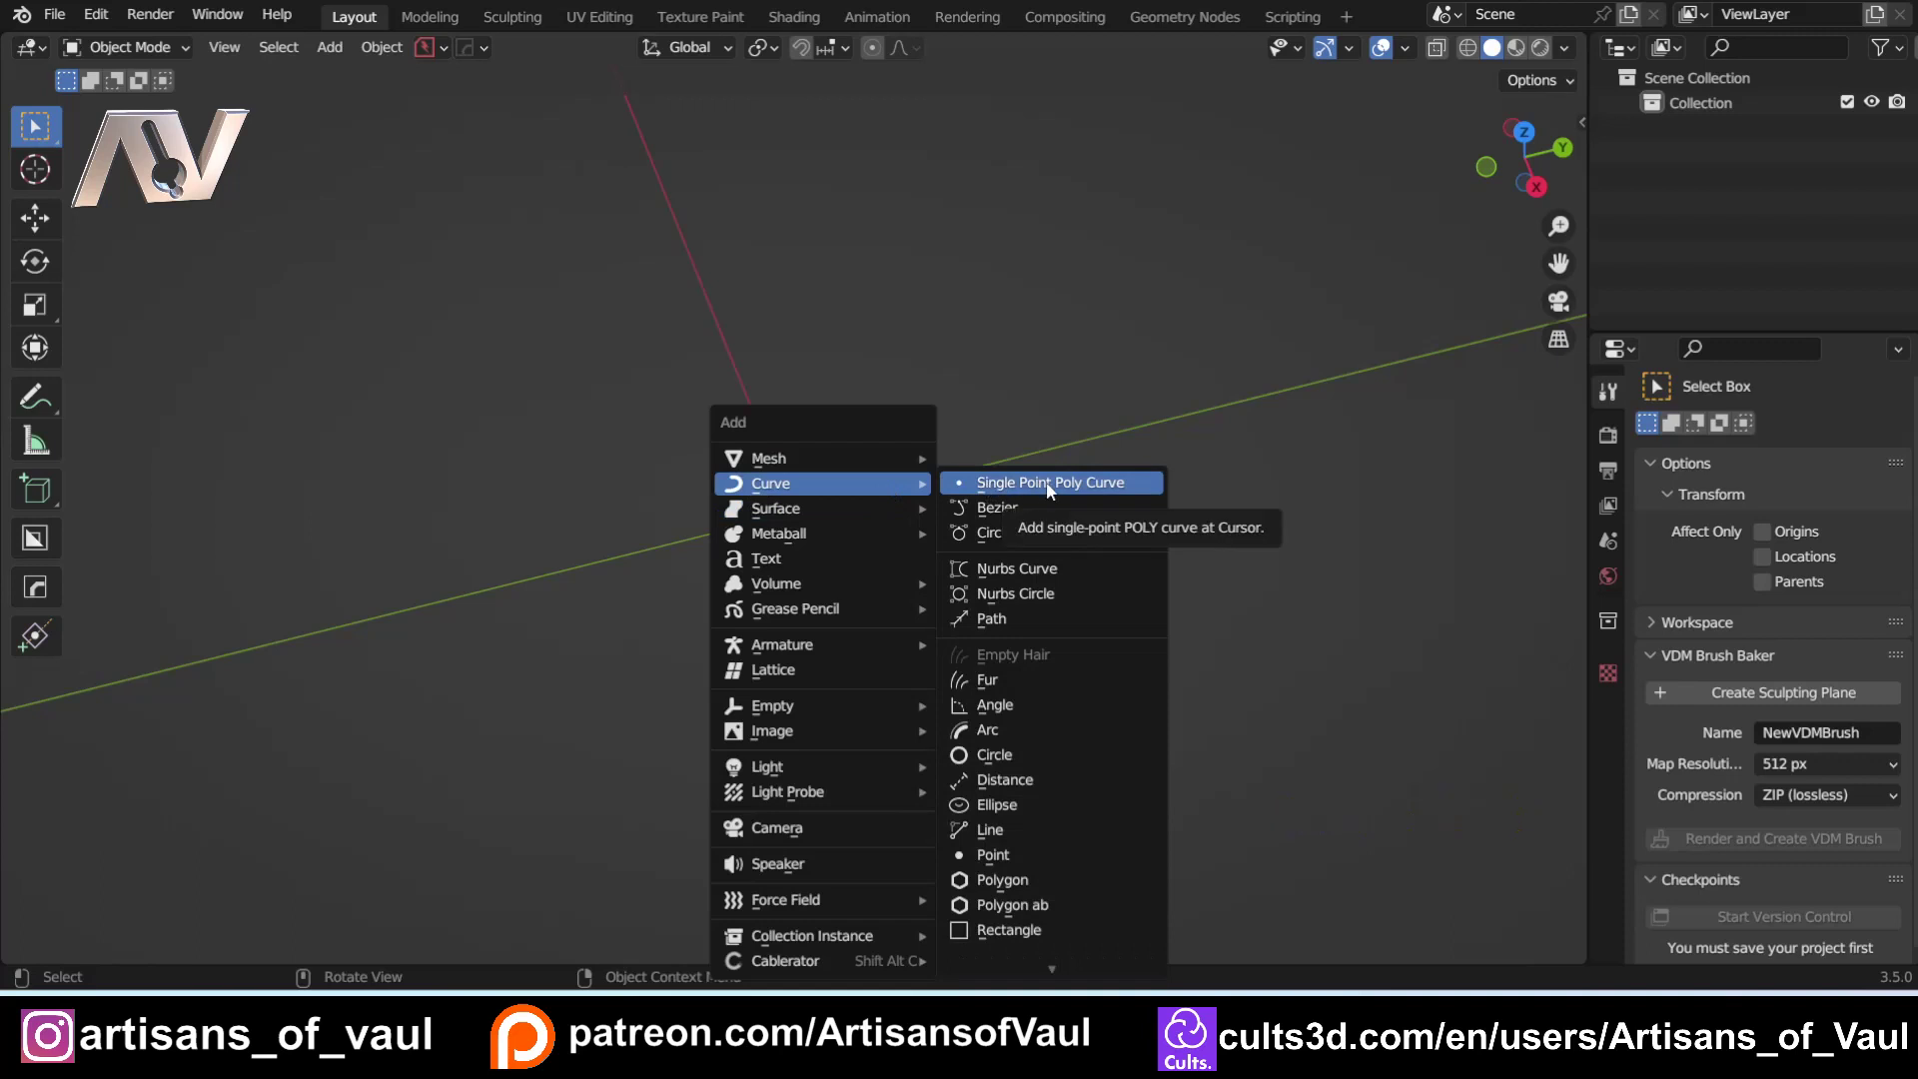
click(1048, 484)
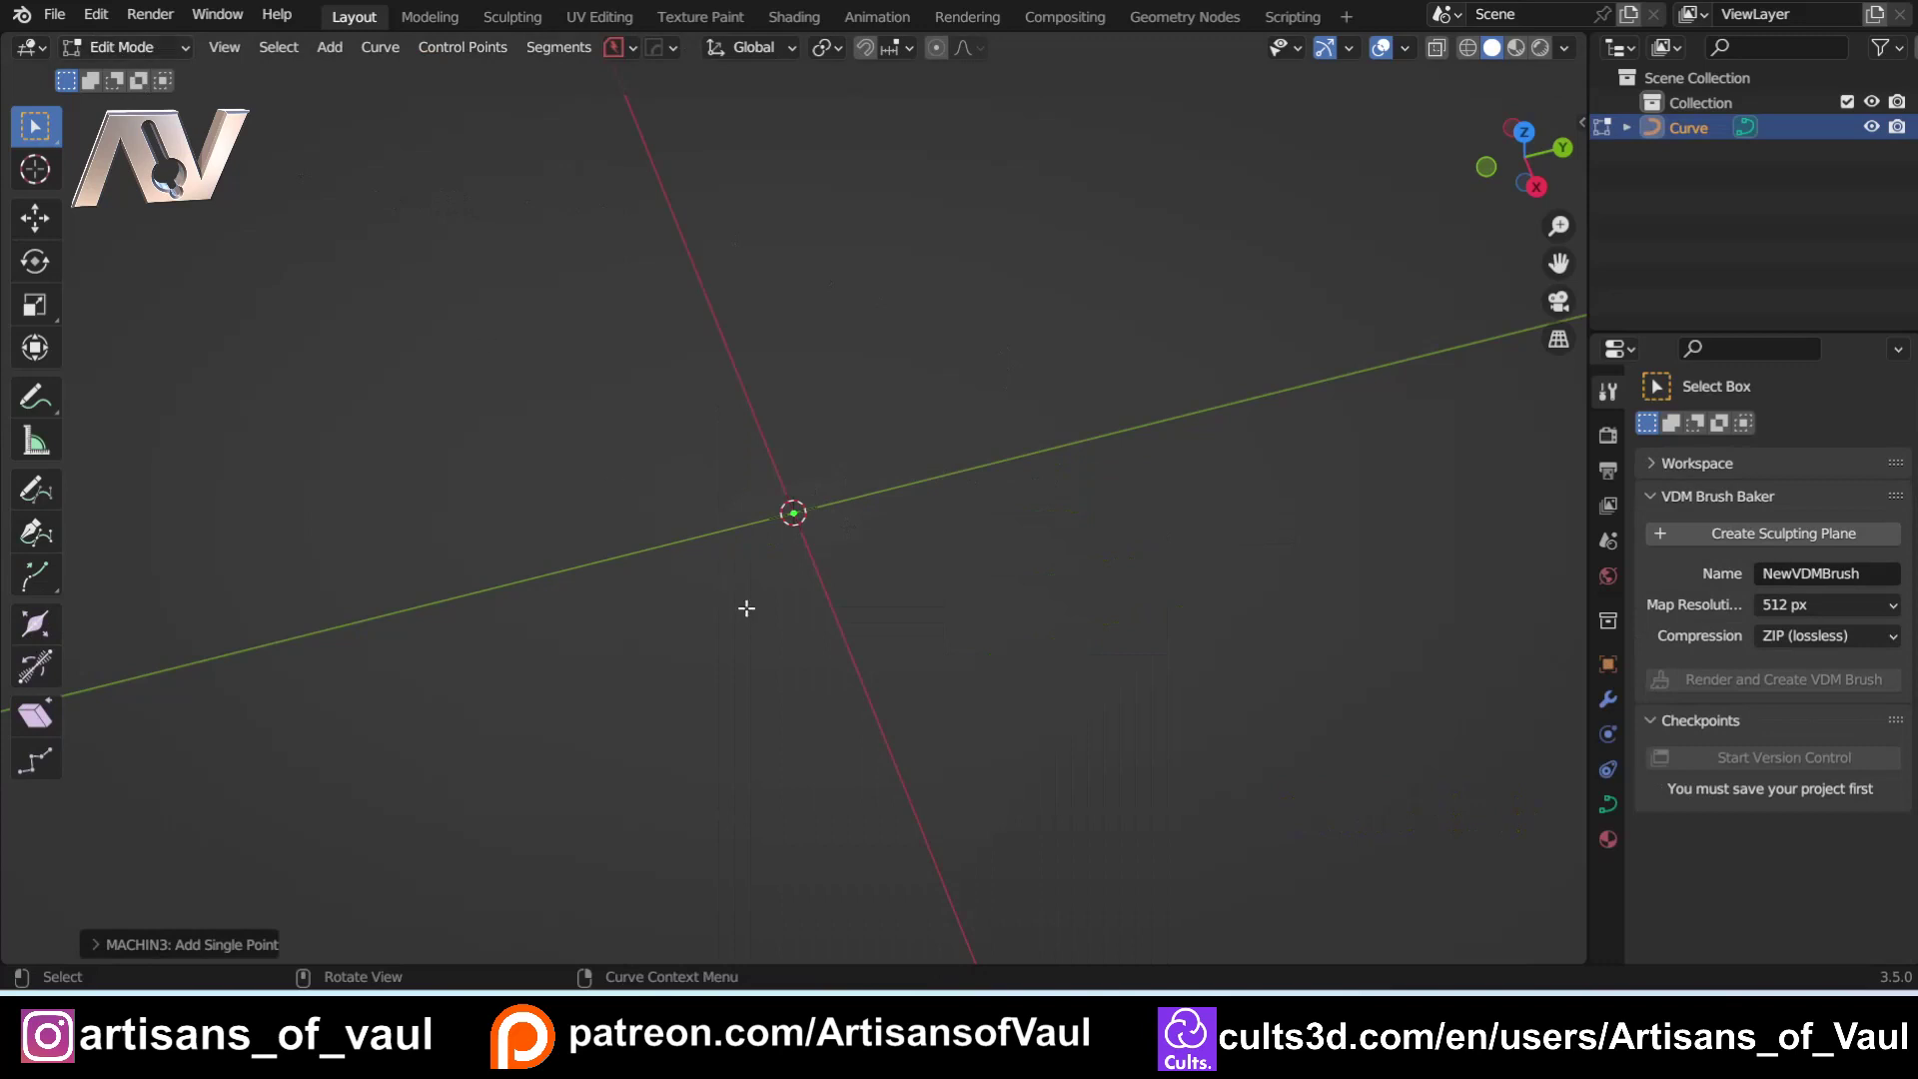
middle_drag(849, 688, 872, 561)
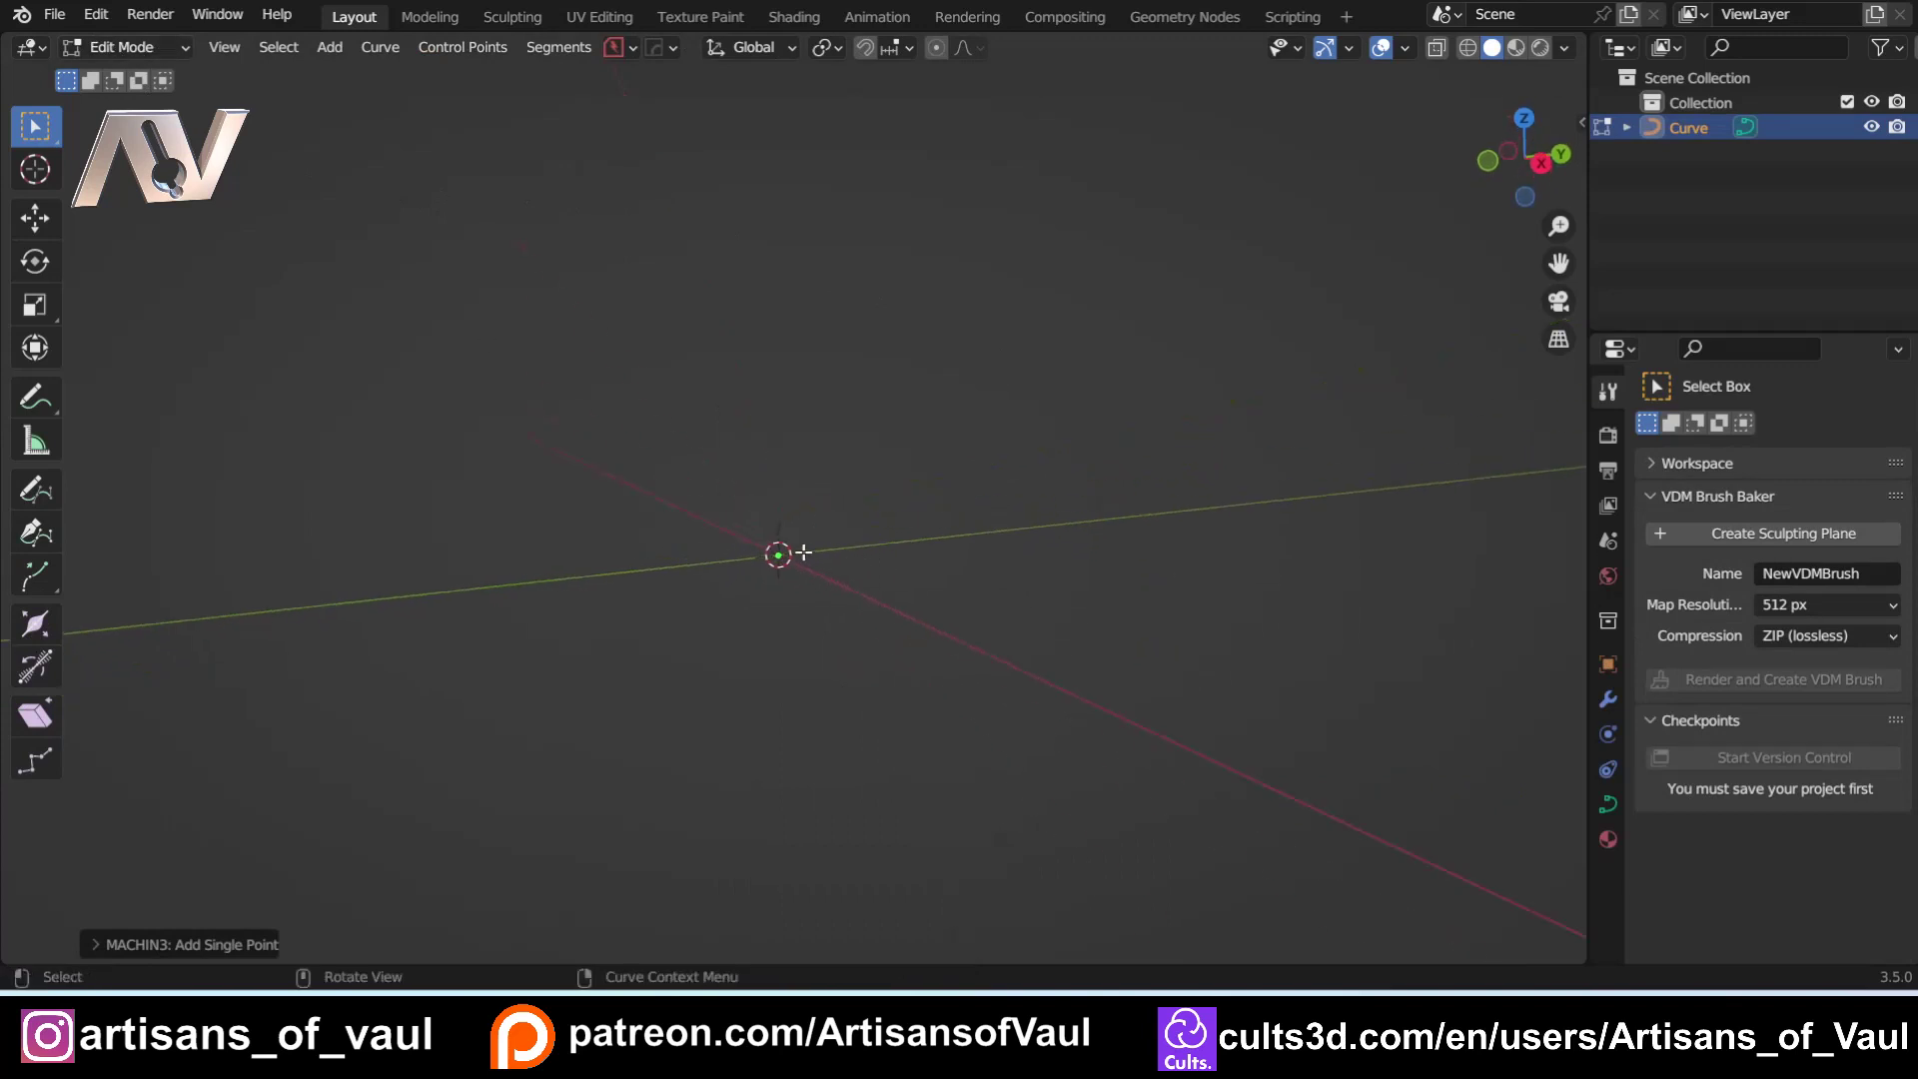
key(g)
click(929, 438)
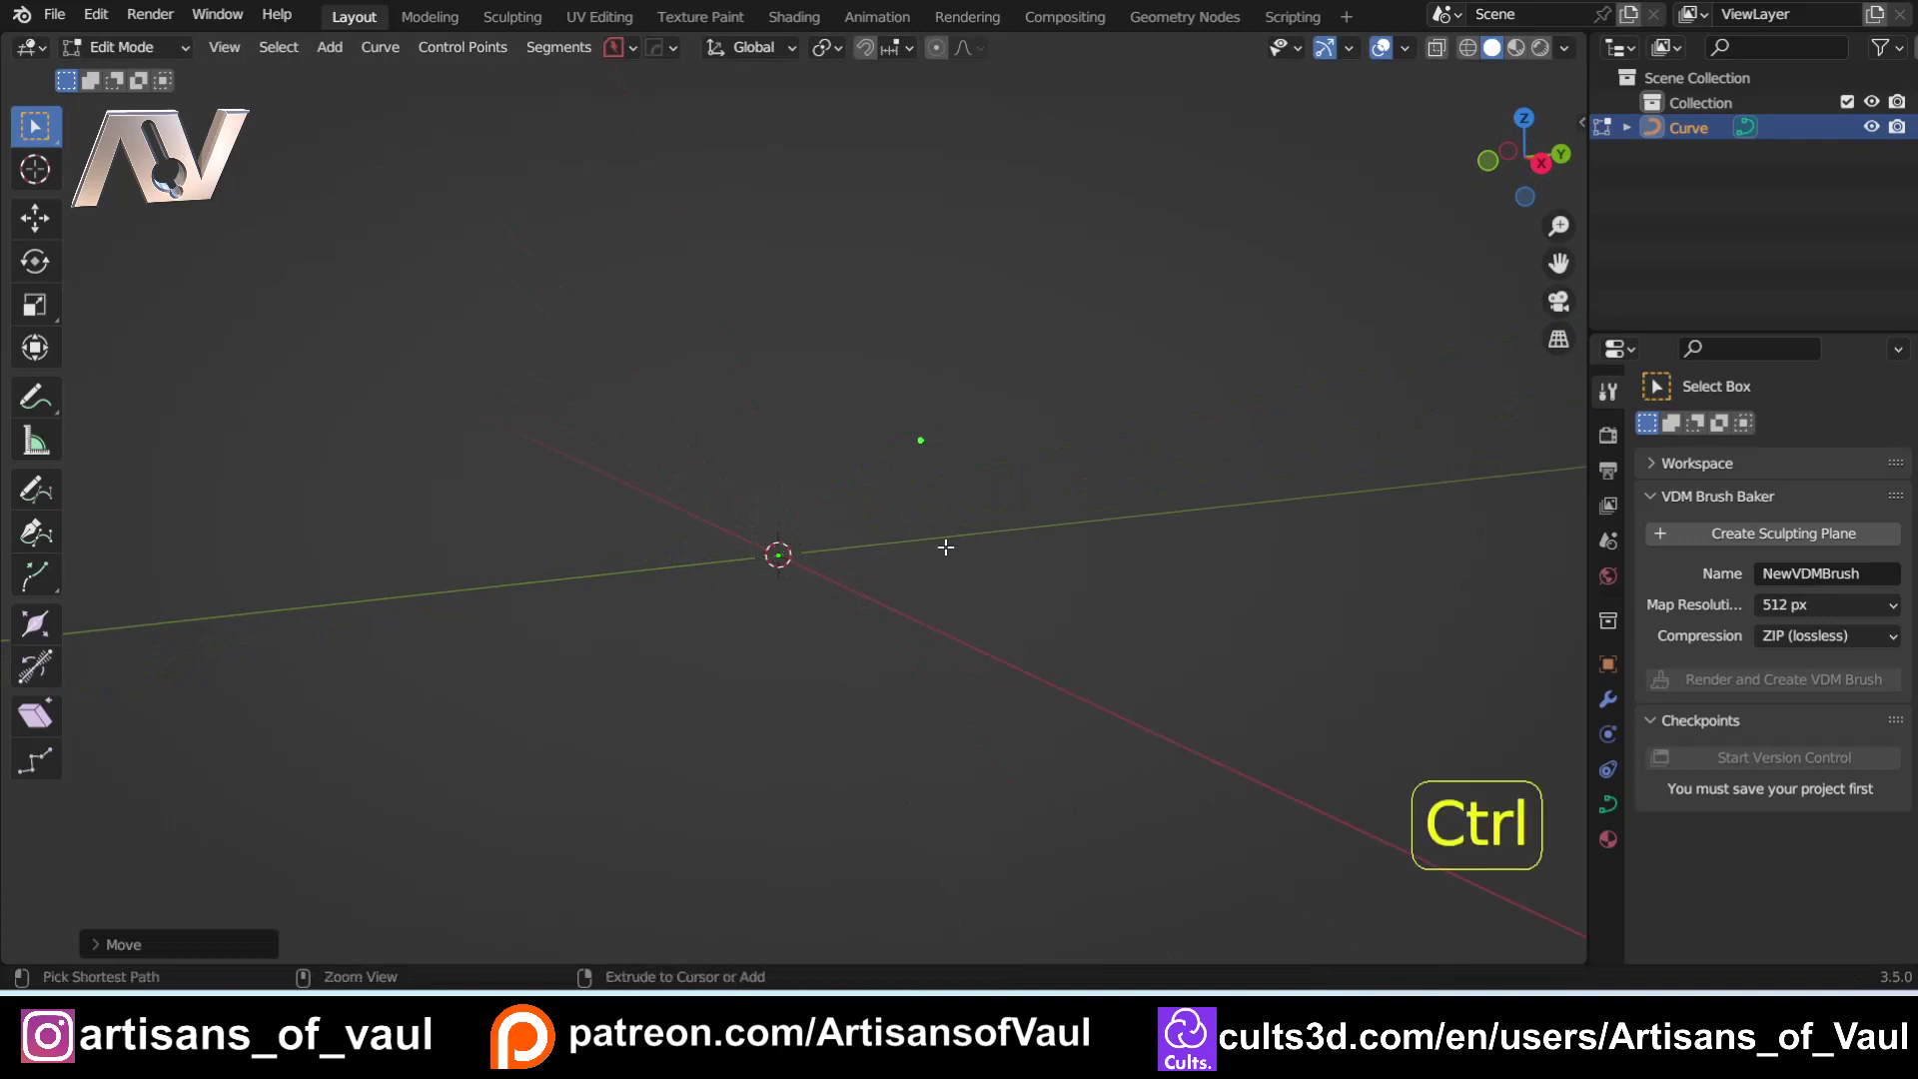
key(ctrl+z)
middle_drag(791, 483, 786, 489)
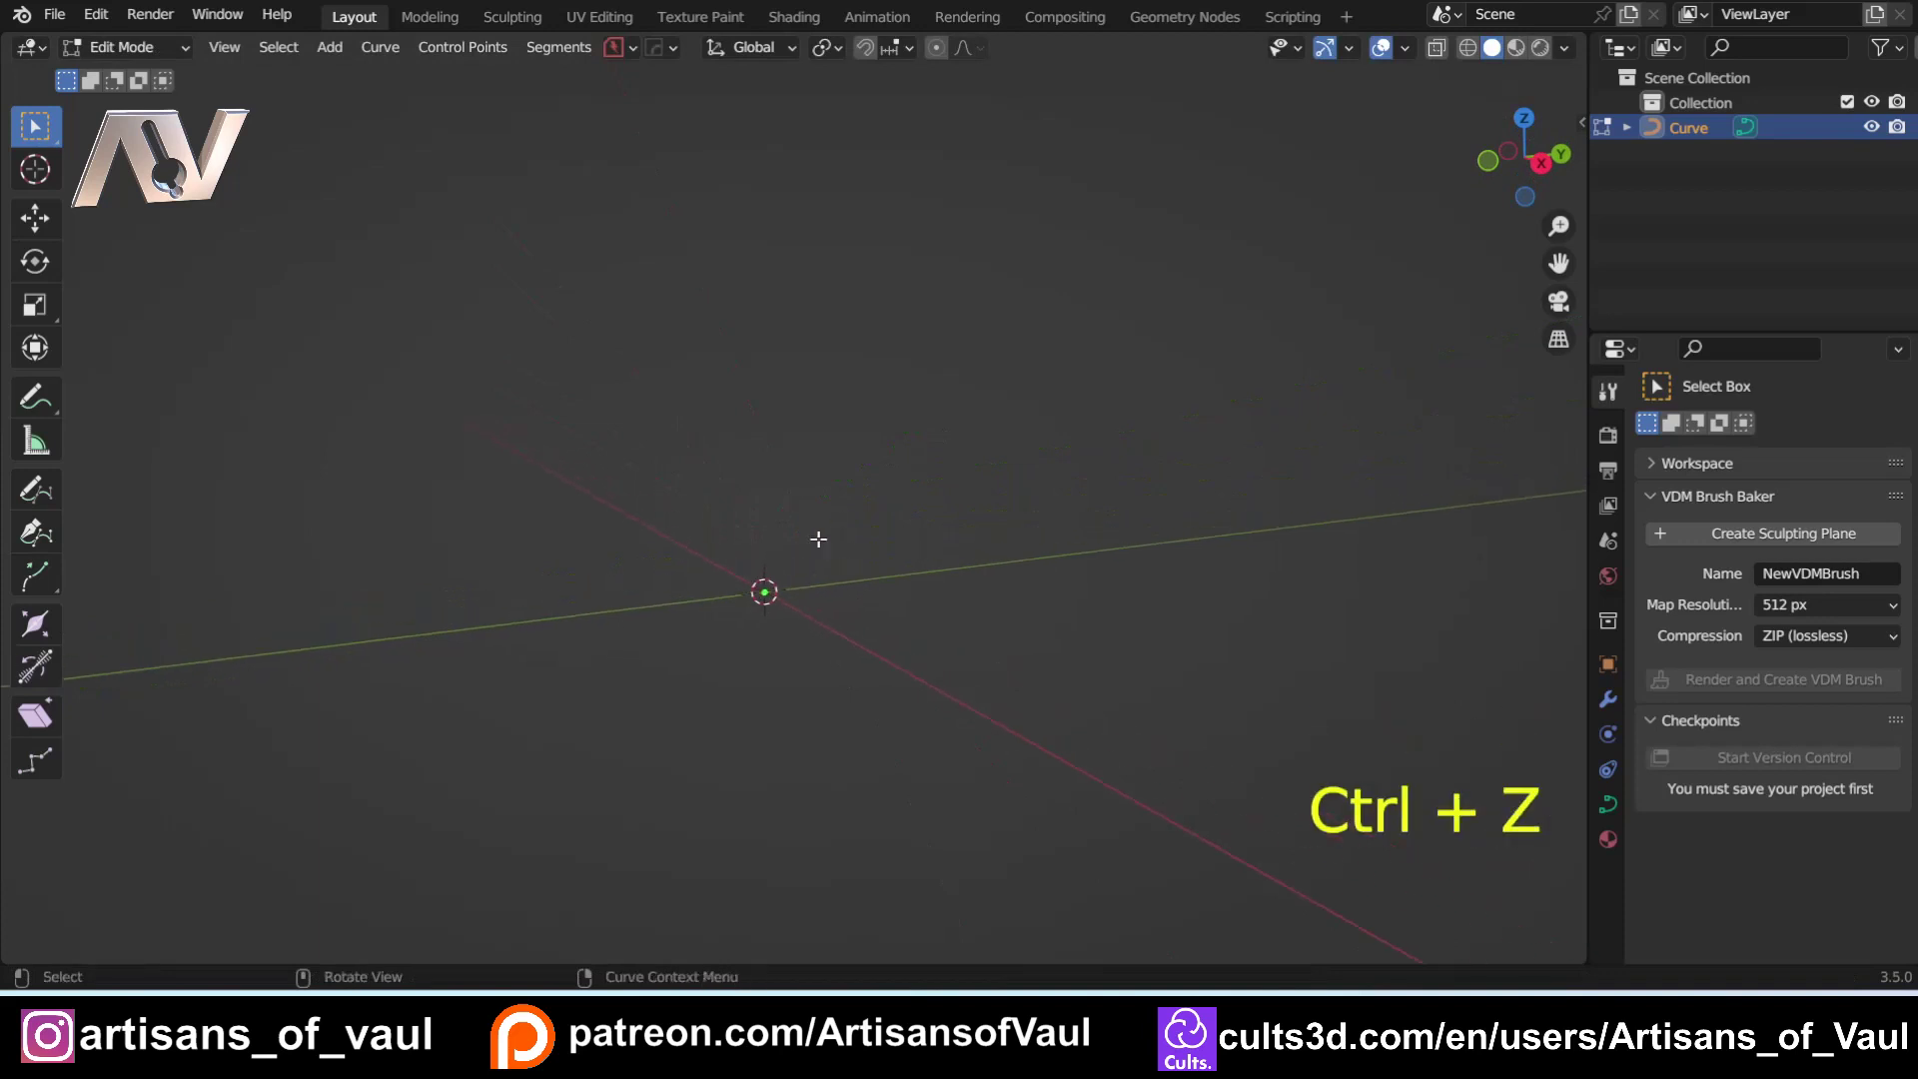
Step: Extrude a new point straight up along Z from the origin
key(e)
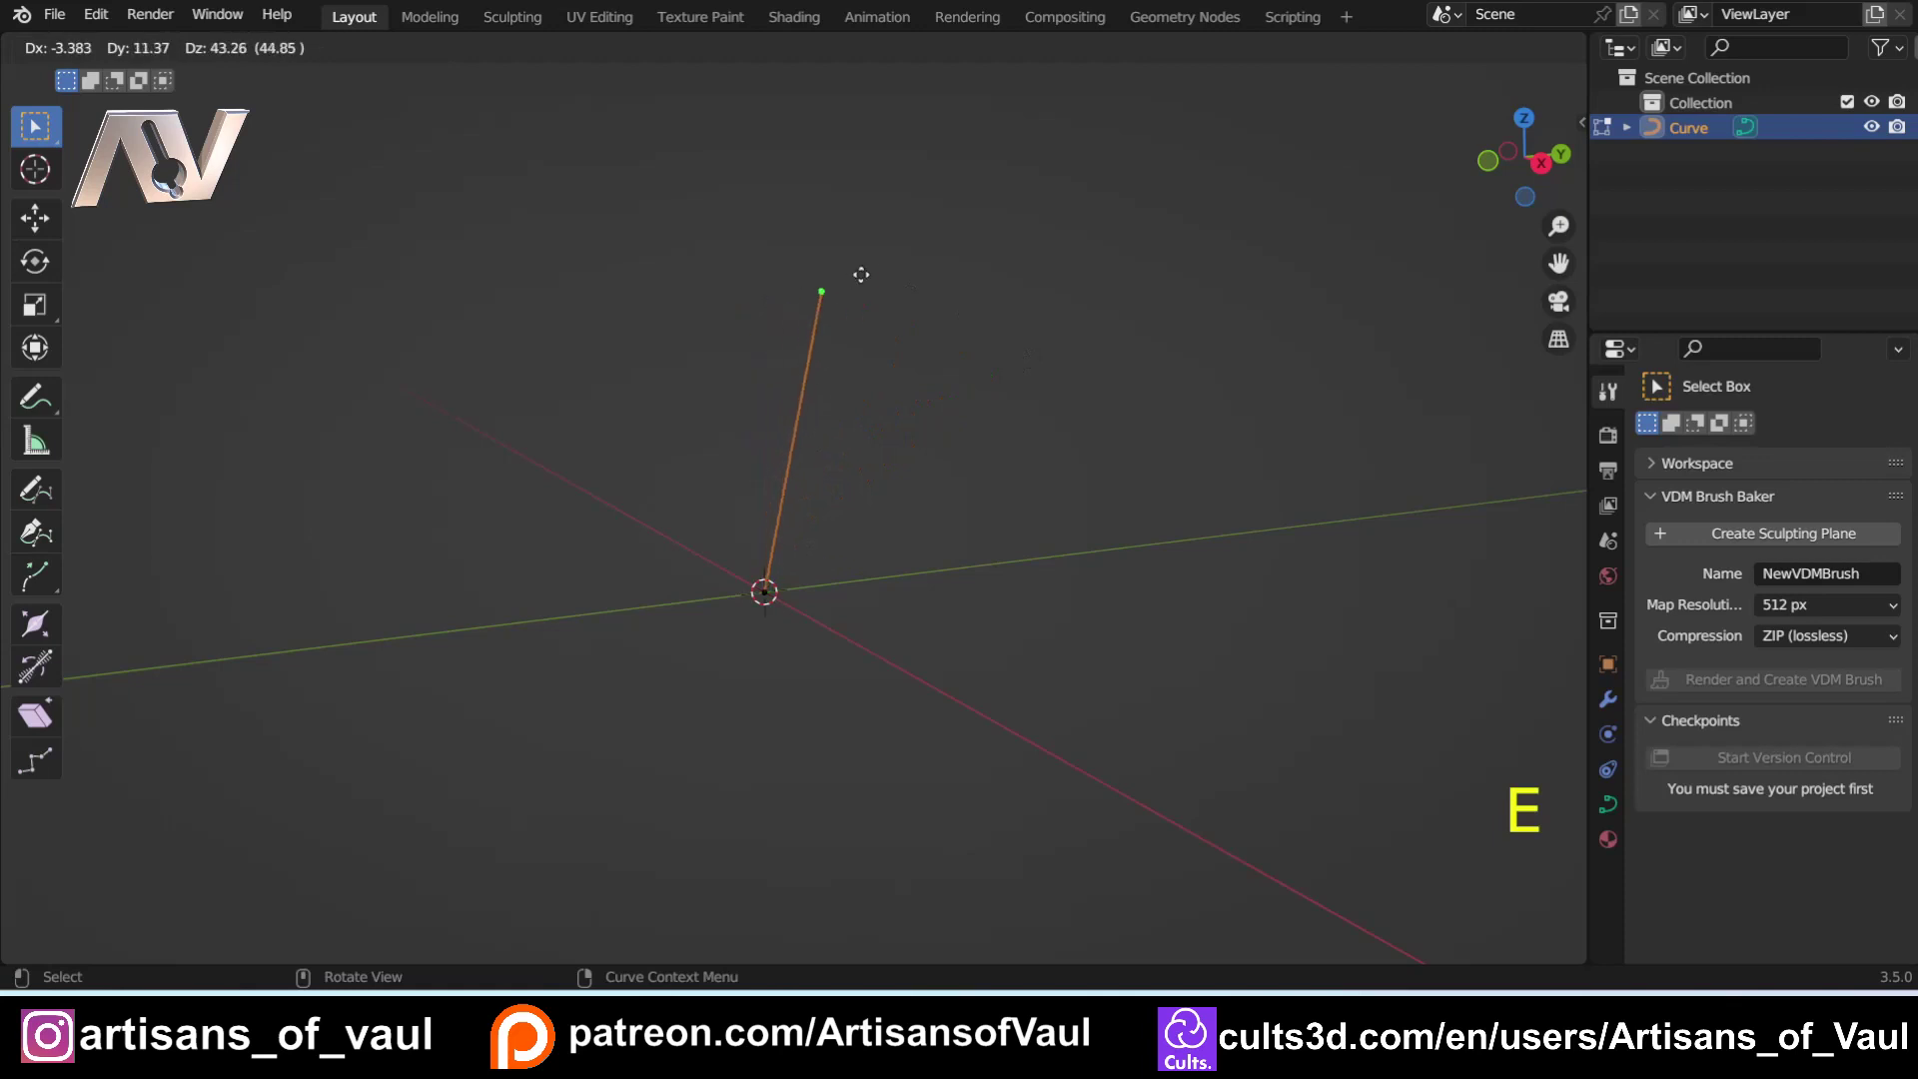
key(z)
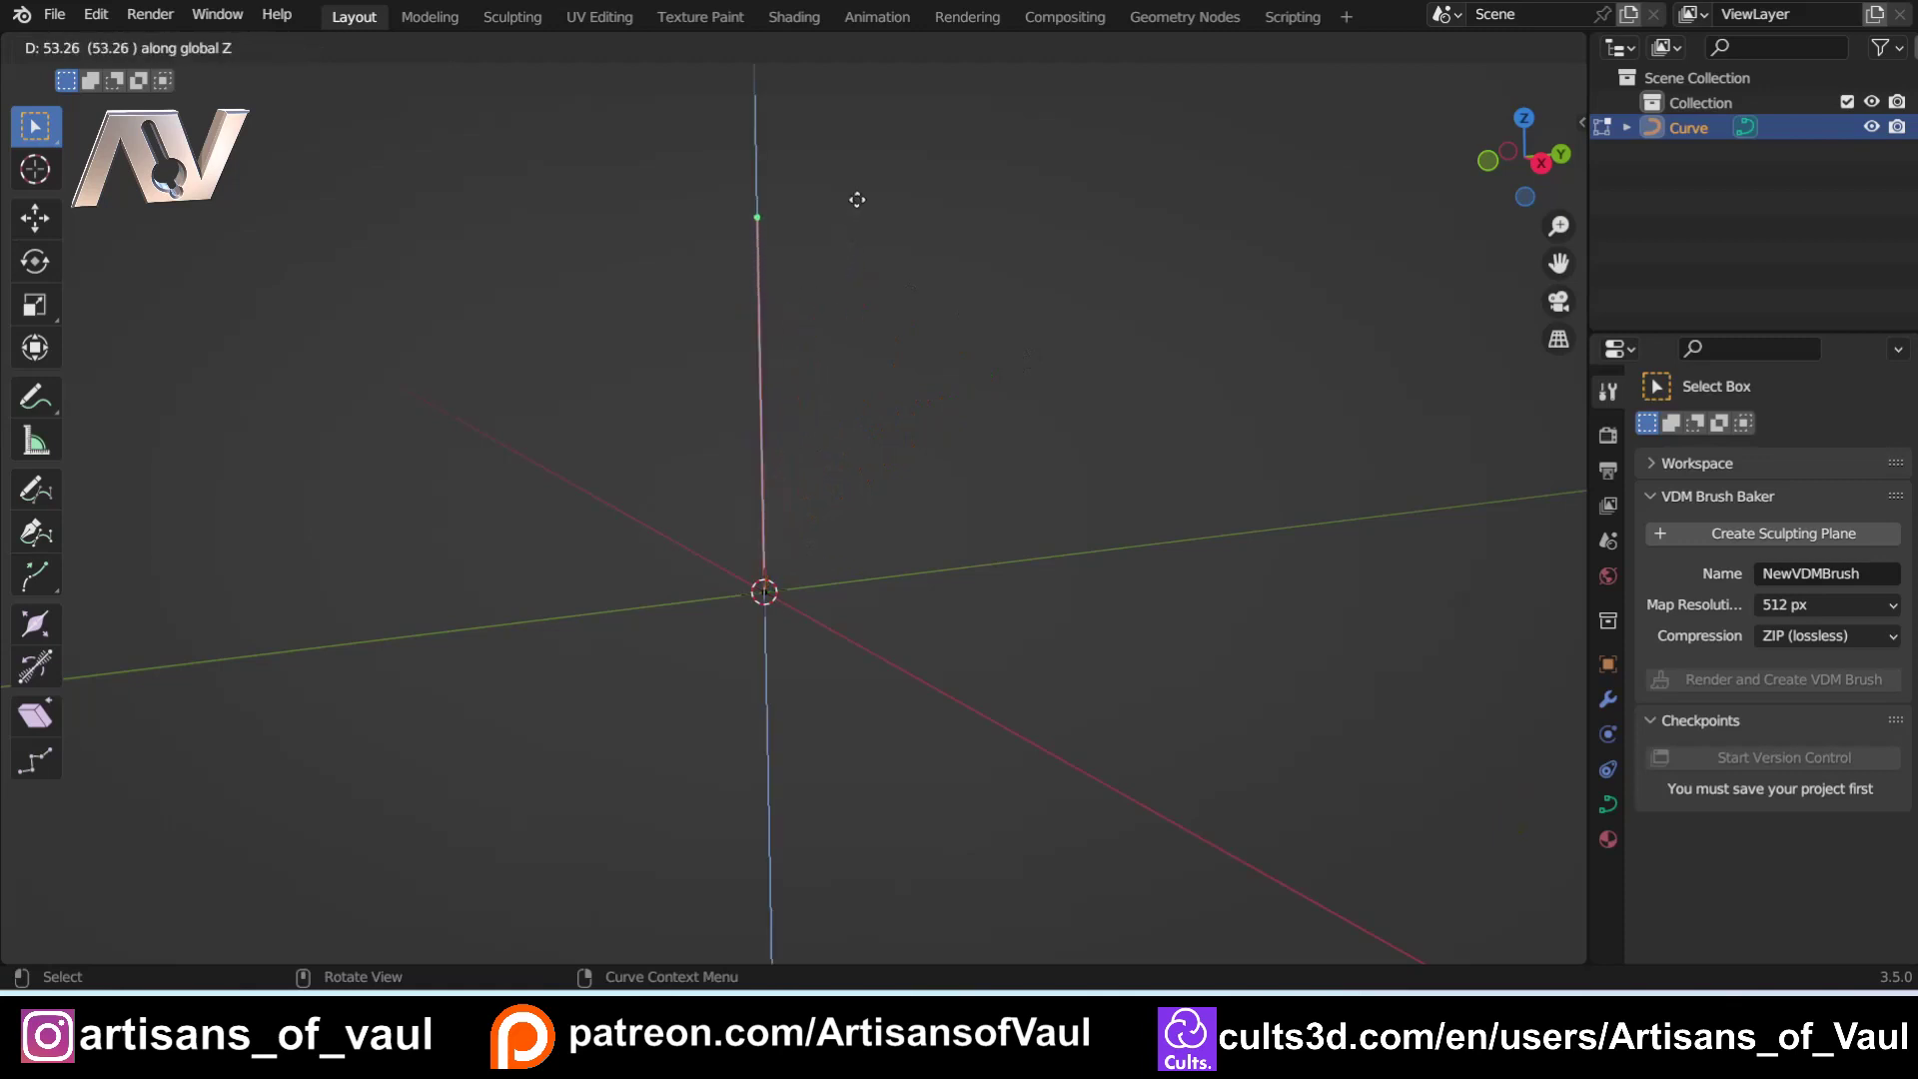
click(858, 163)
scroll(859, 189, down, 4)
shift+middle_drag(860, 197, 705, 379)
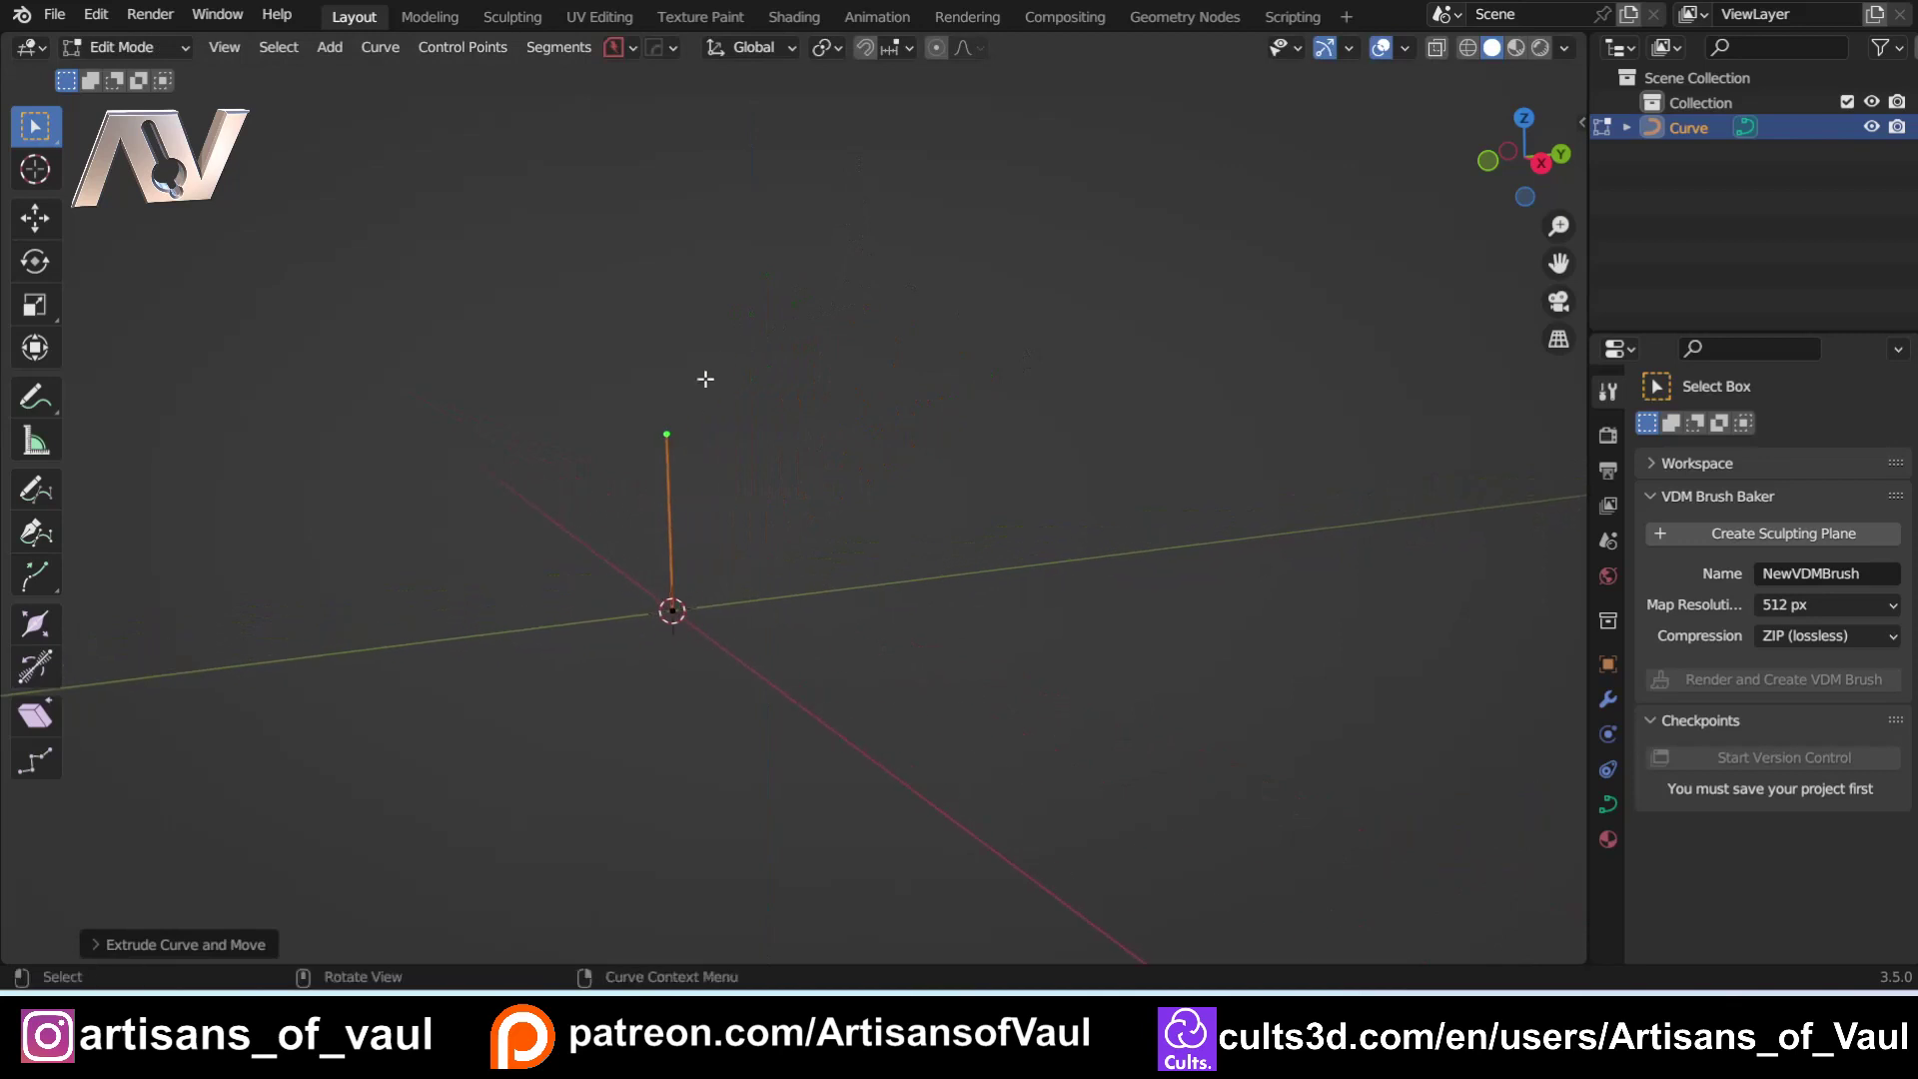
Step: Extrude three more points to form the zigzag, the last one off to the right
key(e)
click(872, 509)
key(e)
click(764, 302)
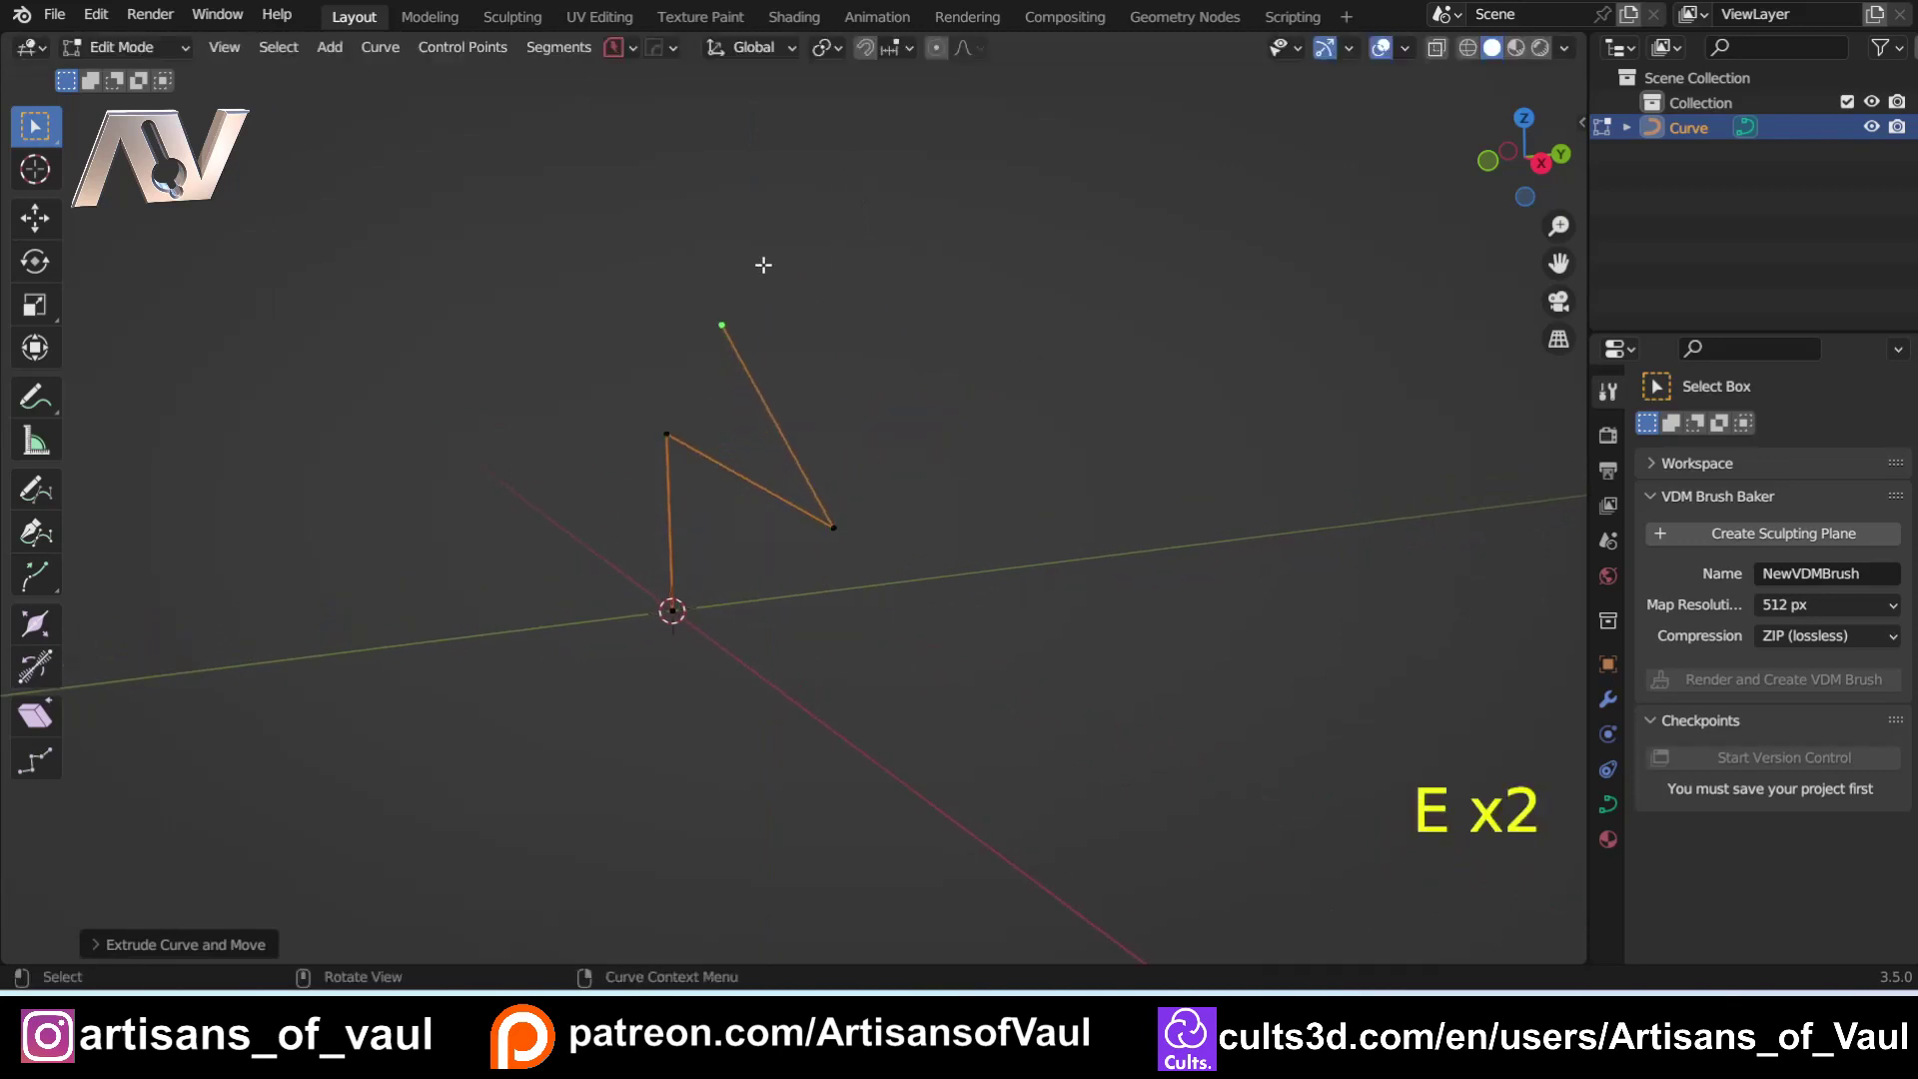
key(e)
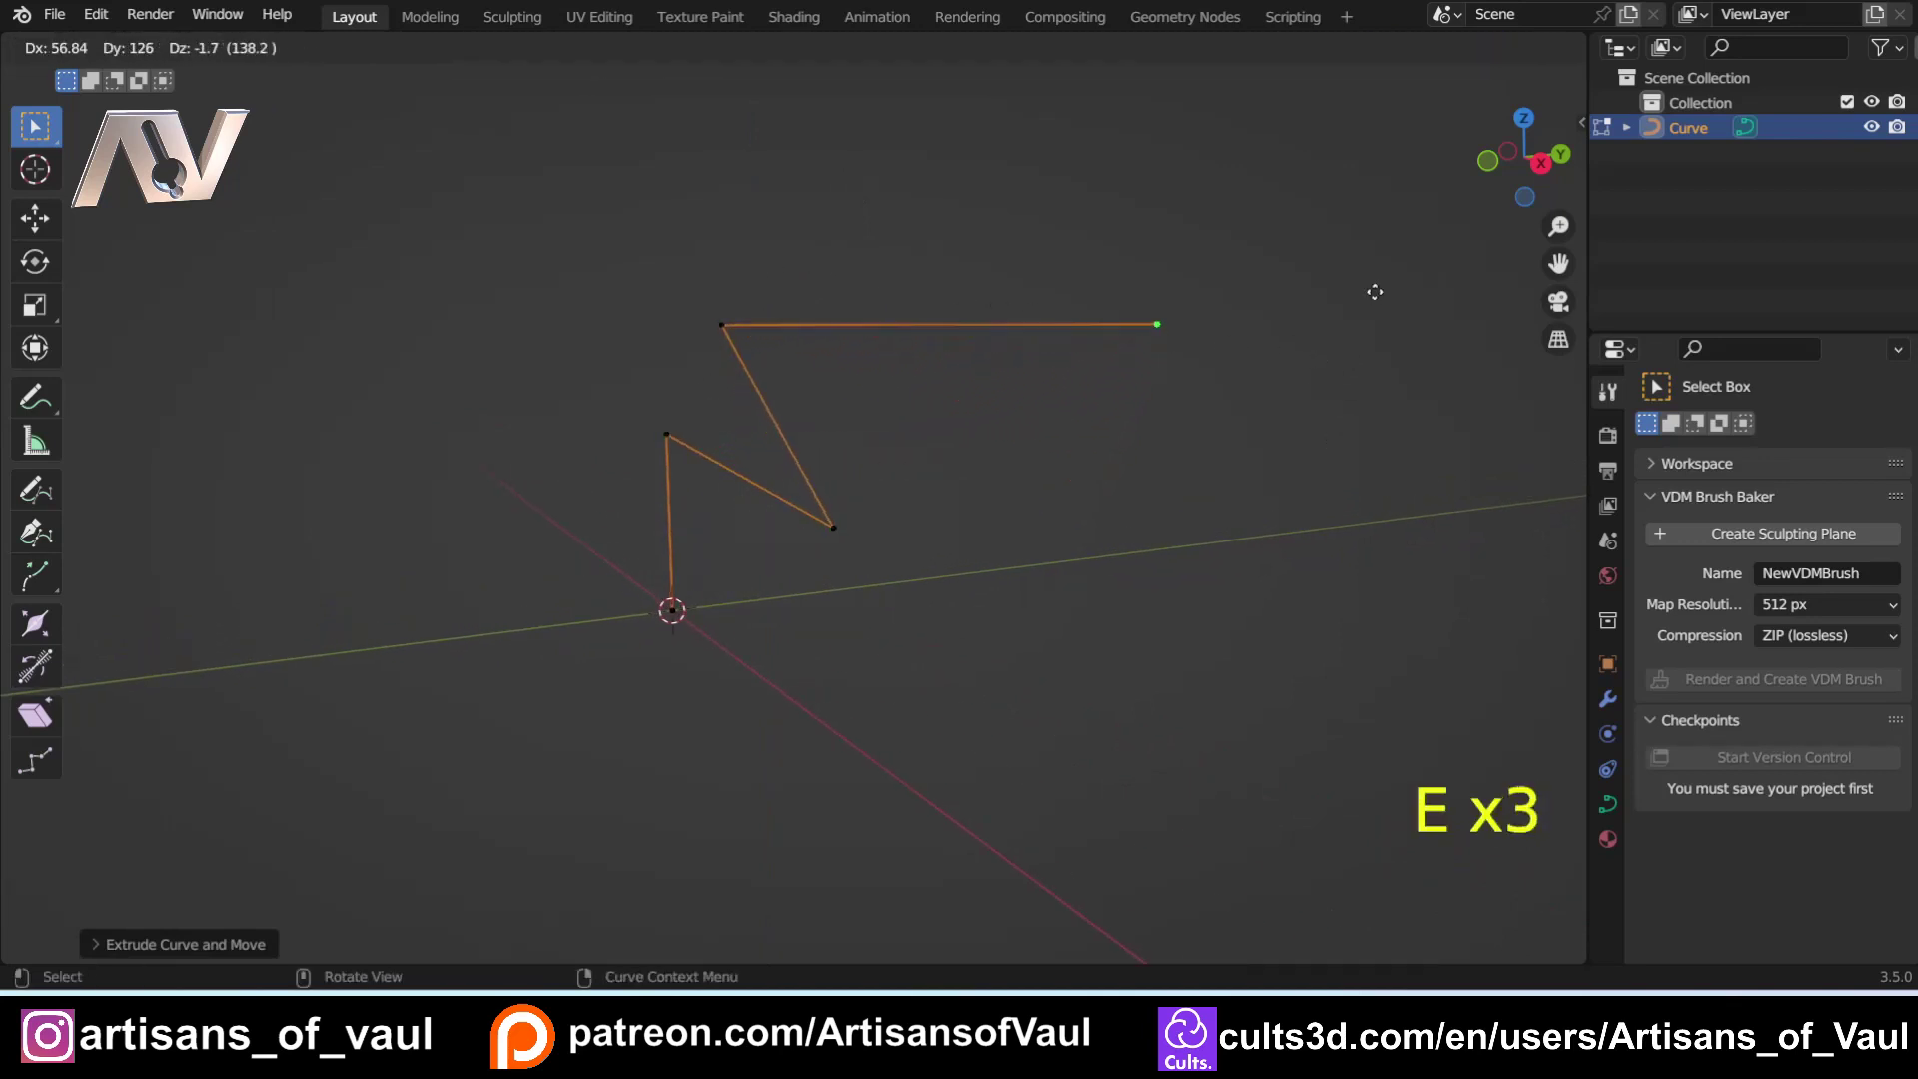
click(1348, 305)
Step: Reframe the zigzag in the view and select its top-left point
scroll(839, 440, up, 2)
shift+middle_drag(796, 364, 745, 415)
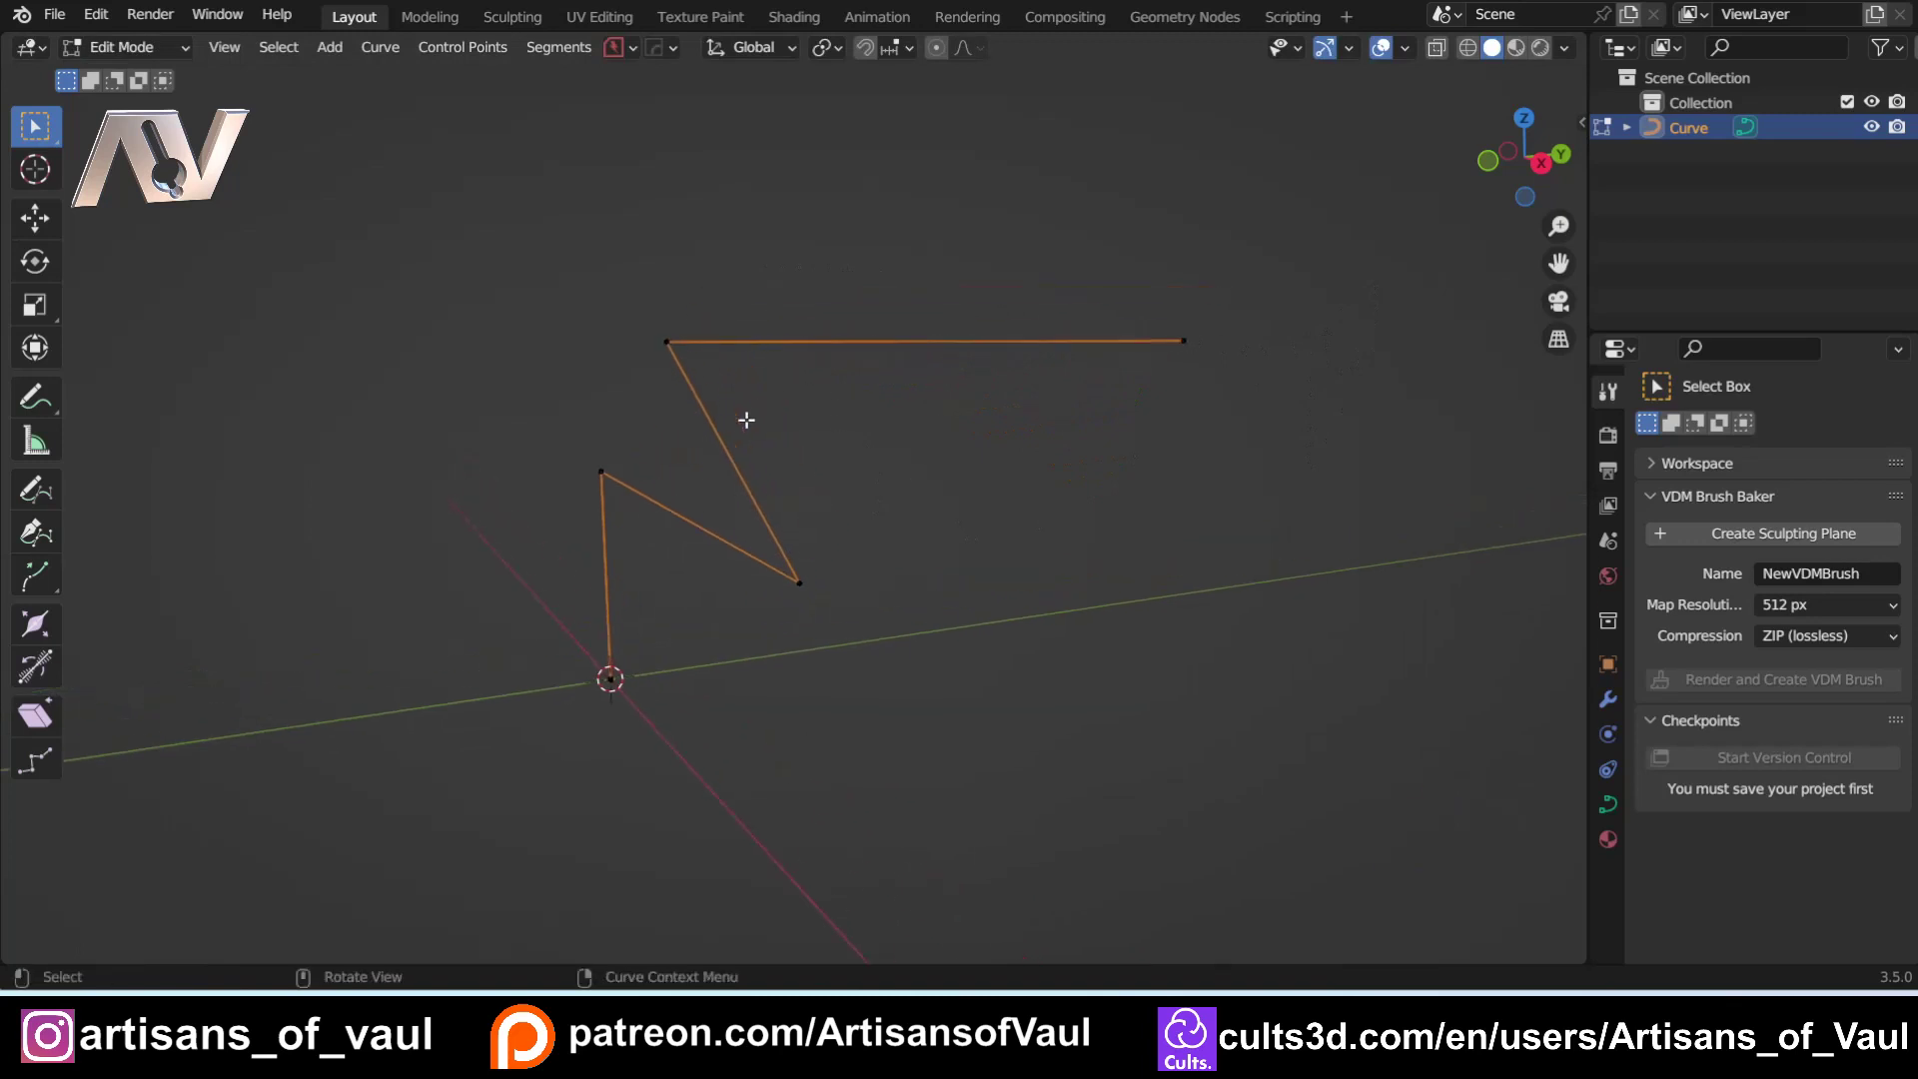
scroll(741, 440, up, 2)
scroll(893, 492, up, 2)
shift+middle_drag(869, 577, 813, 552)
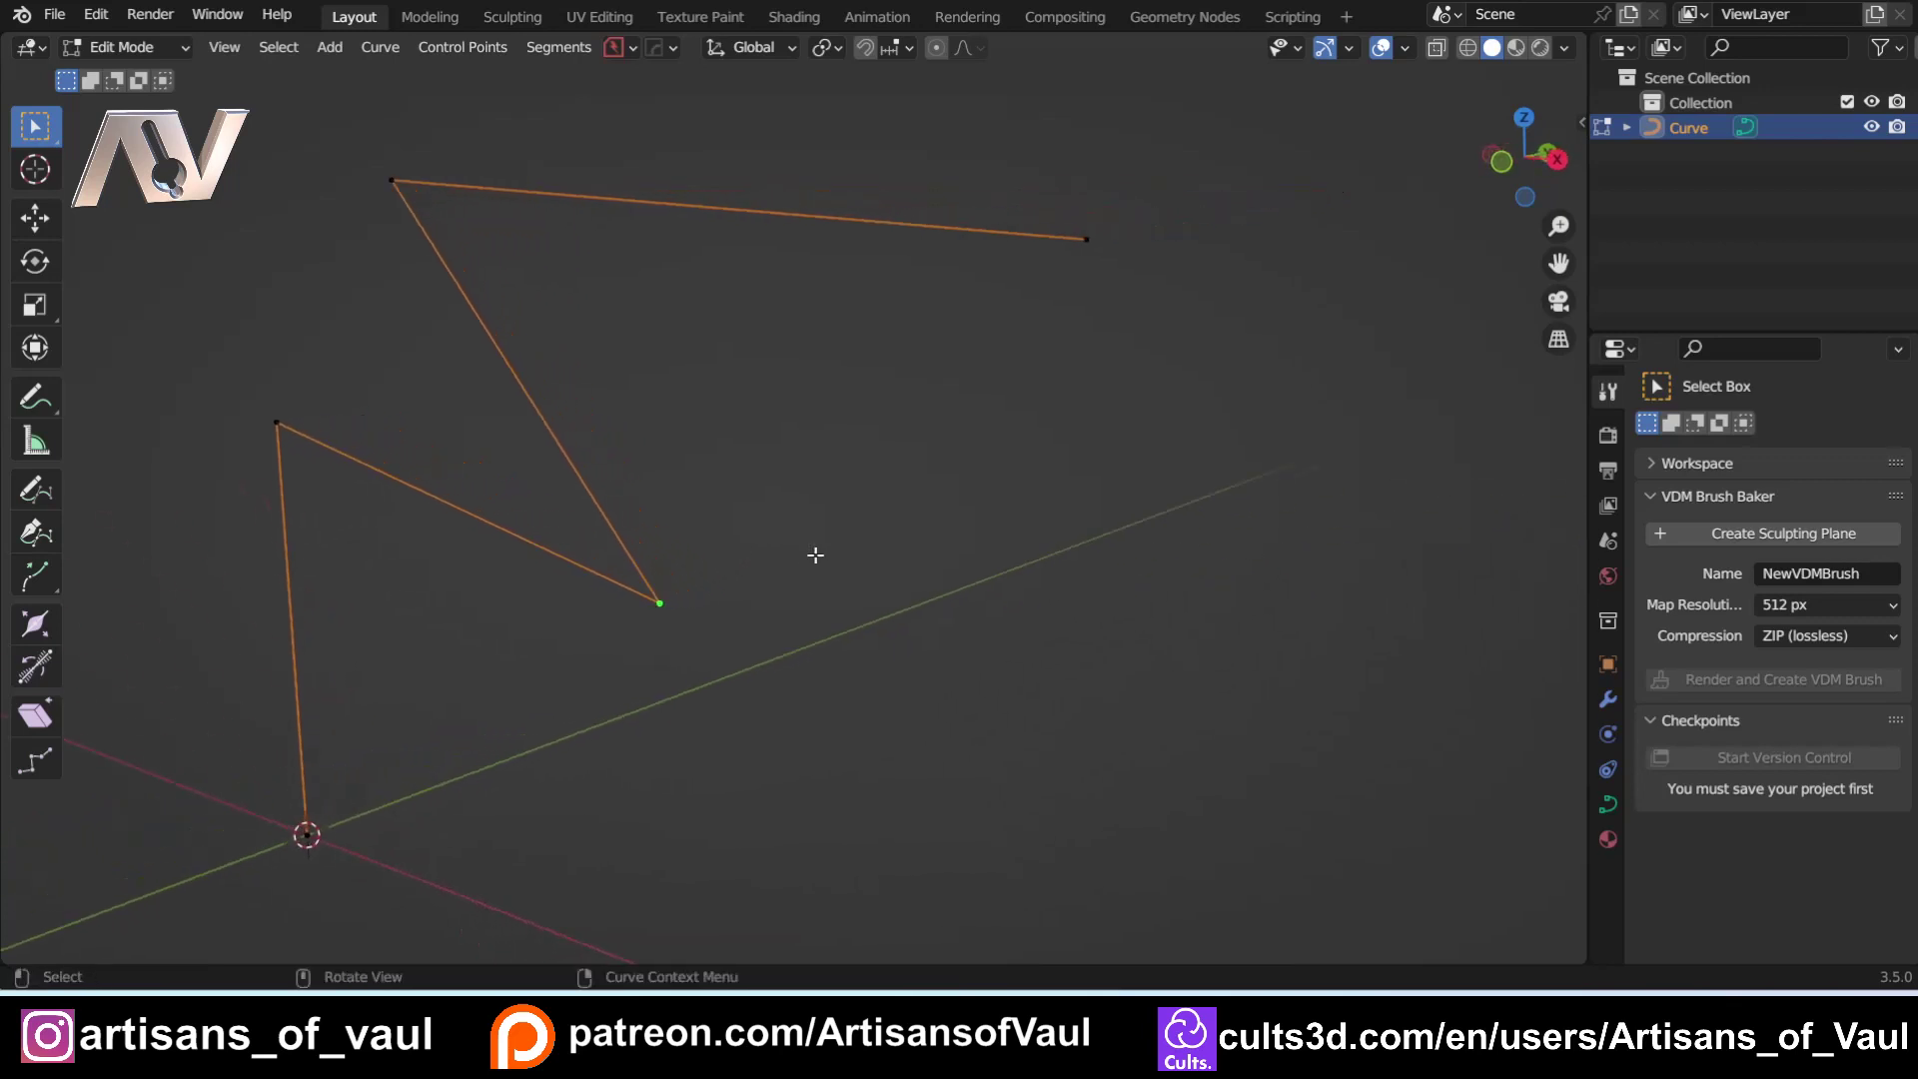
key(g)
right_click(654, 540)
middle_drag(752, 578, 631, 573)
click(486, 223)
middle_drag(530, 430, 713, 524)
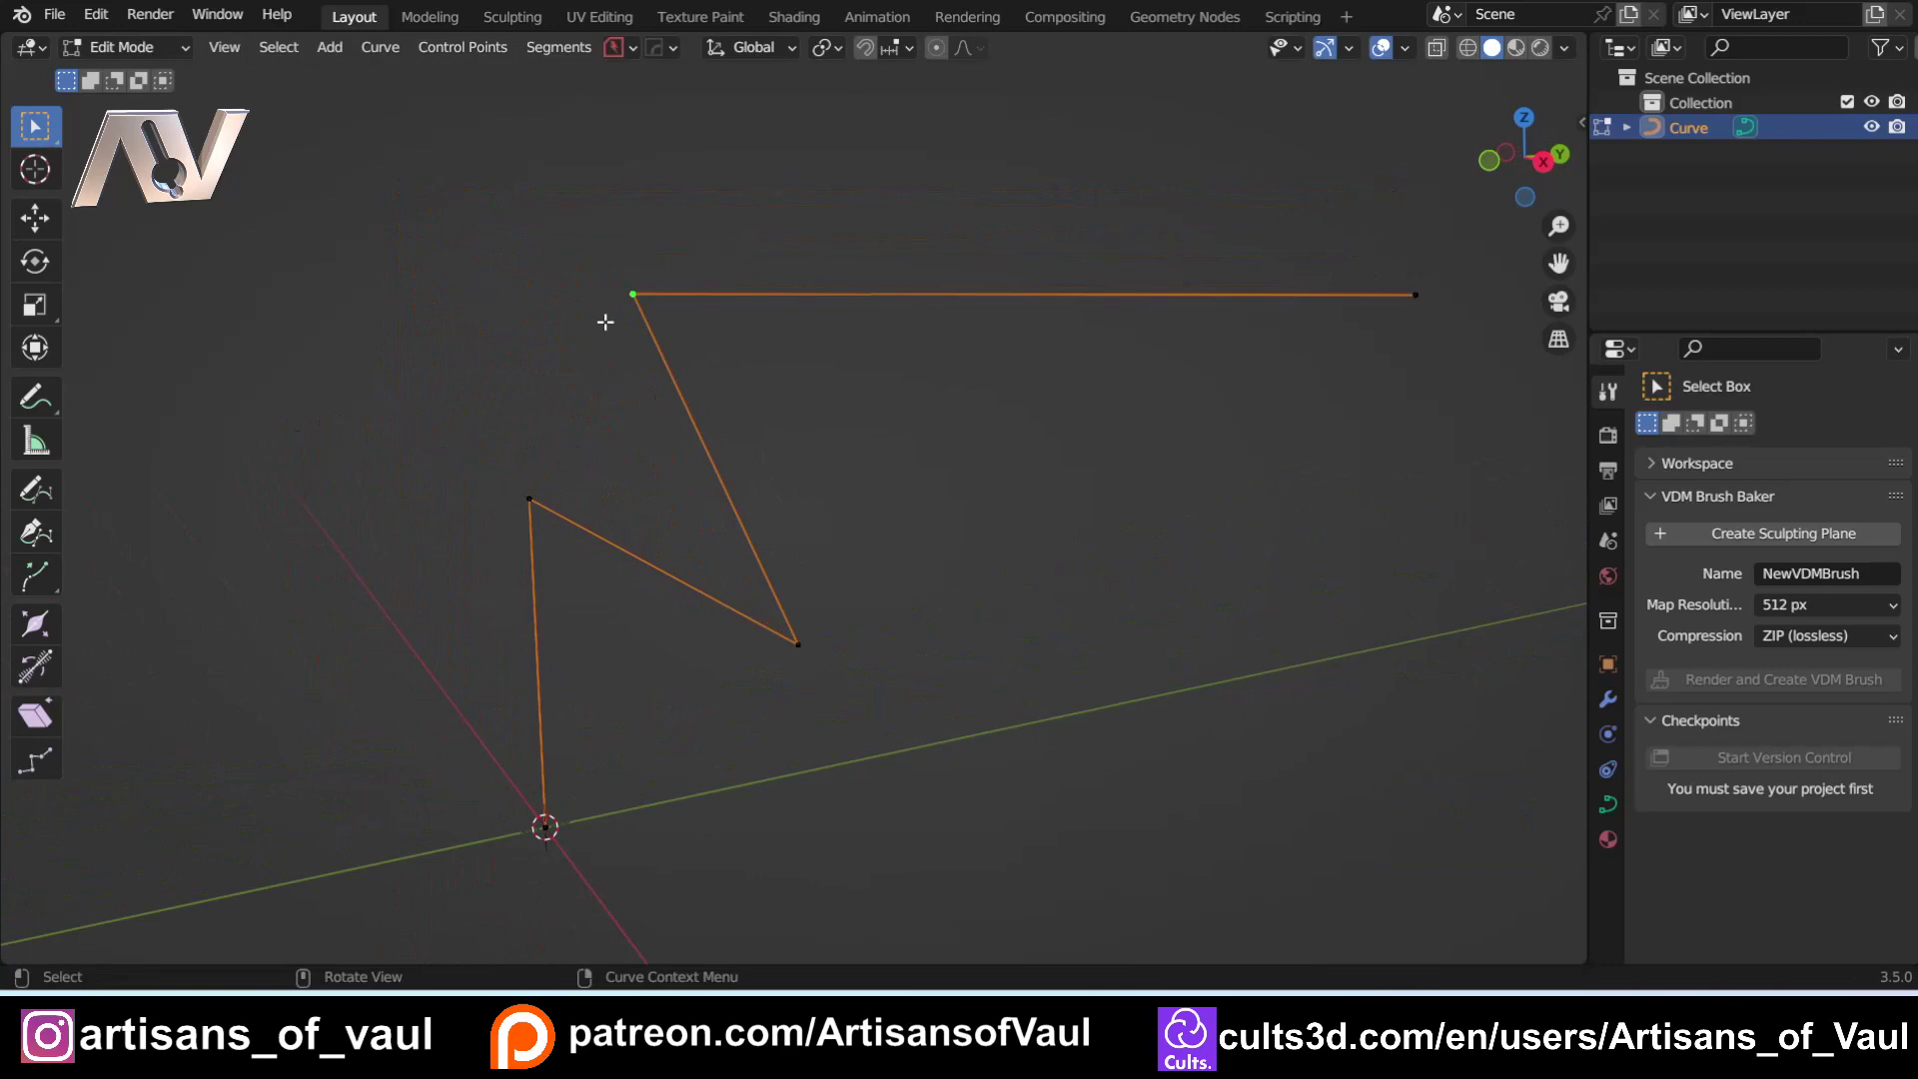
shift+middle_drag(896, 664, 855, 517)
Step: Return the curve to Object Mode
key(Tab)
click(571, 307)
scroll(591, 313, down, 5)
middle_drag(855, 517, 805, 530)
key(shift+a)
Step: Add a plane mesh left of the curve and scale it up
mouse_move(800, 455)
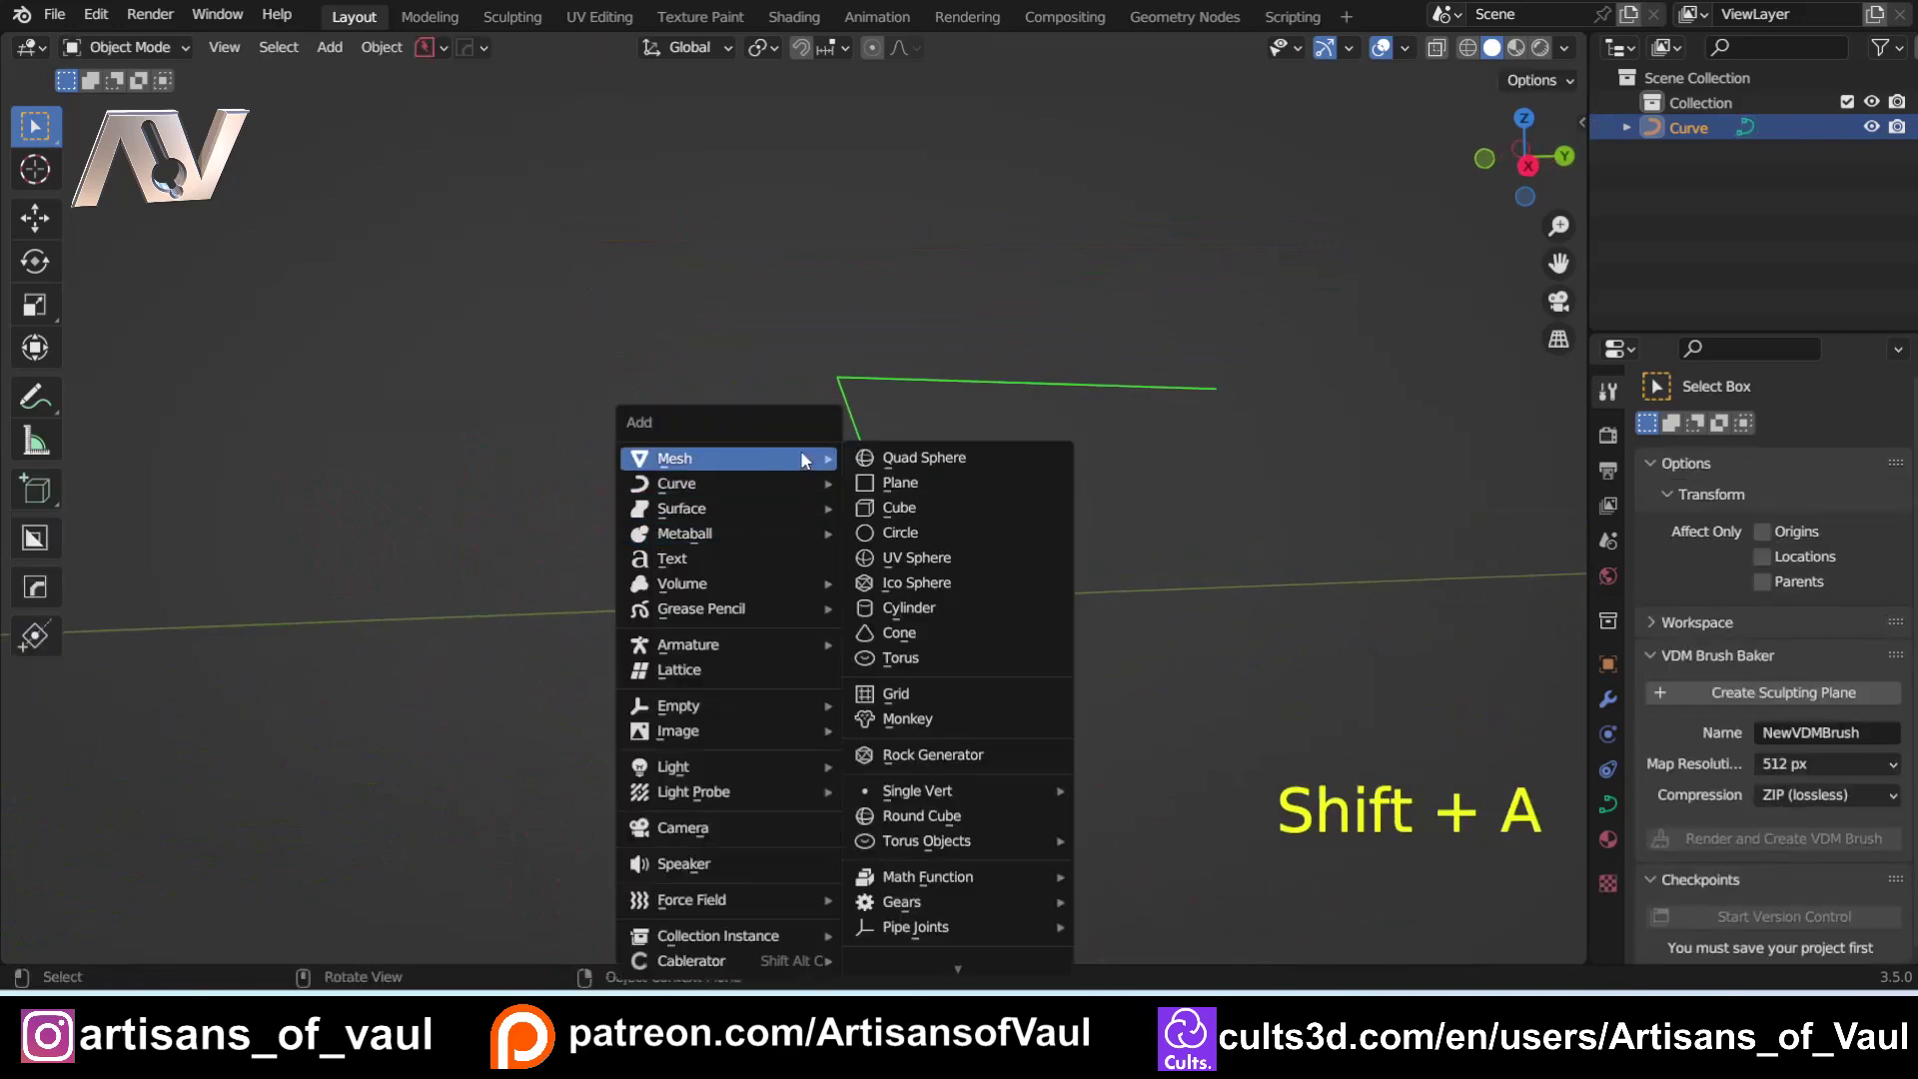
click(881, 484)
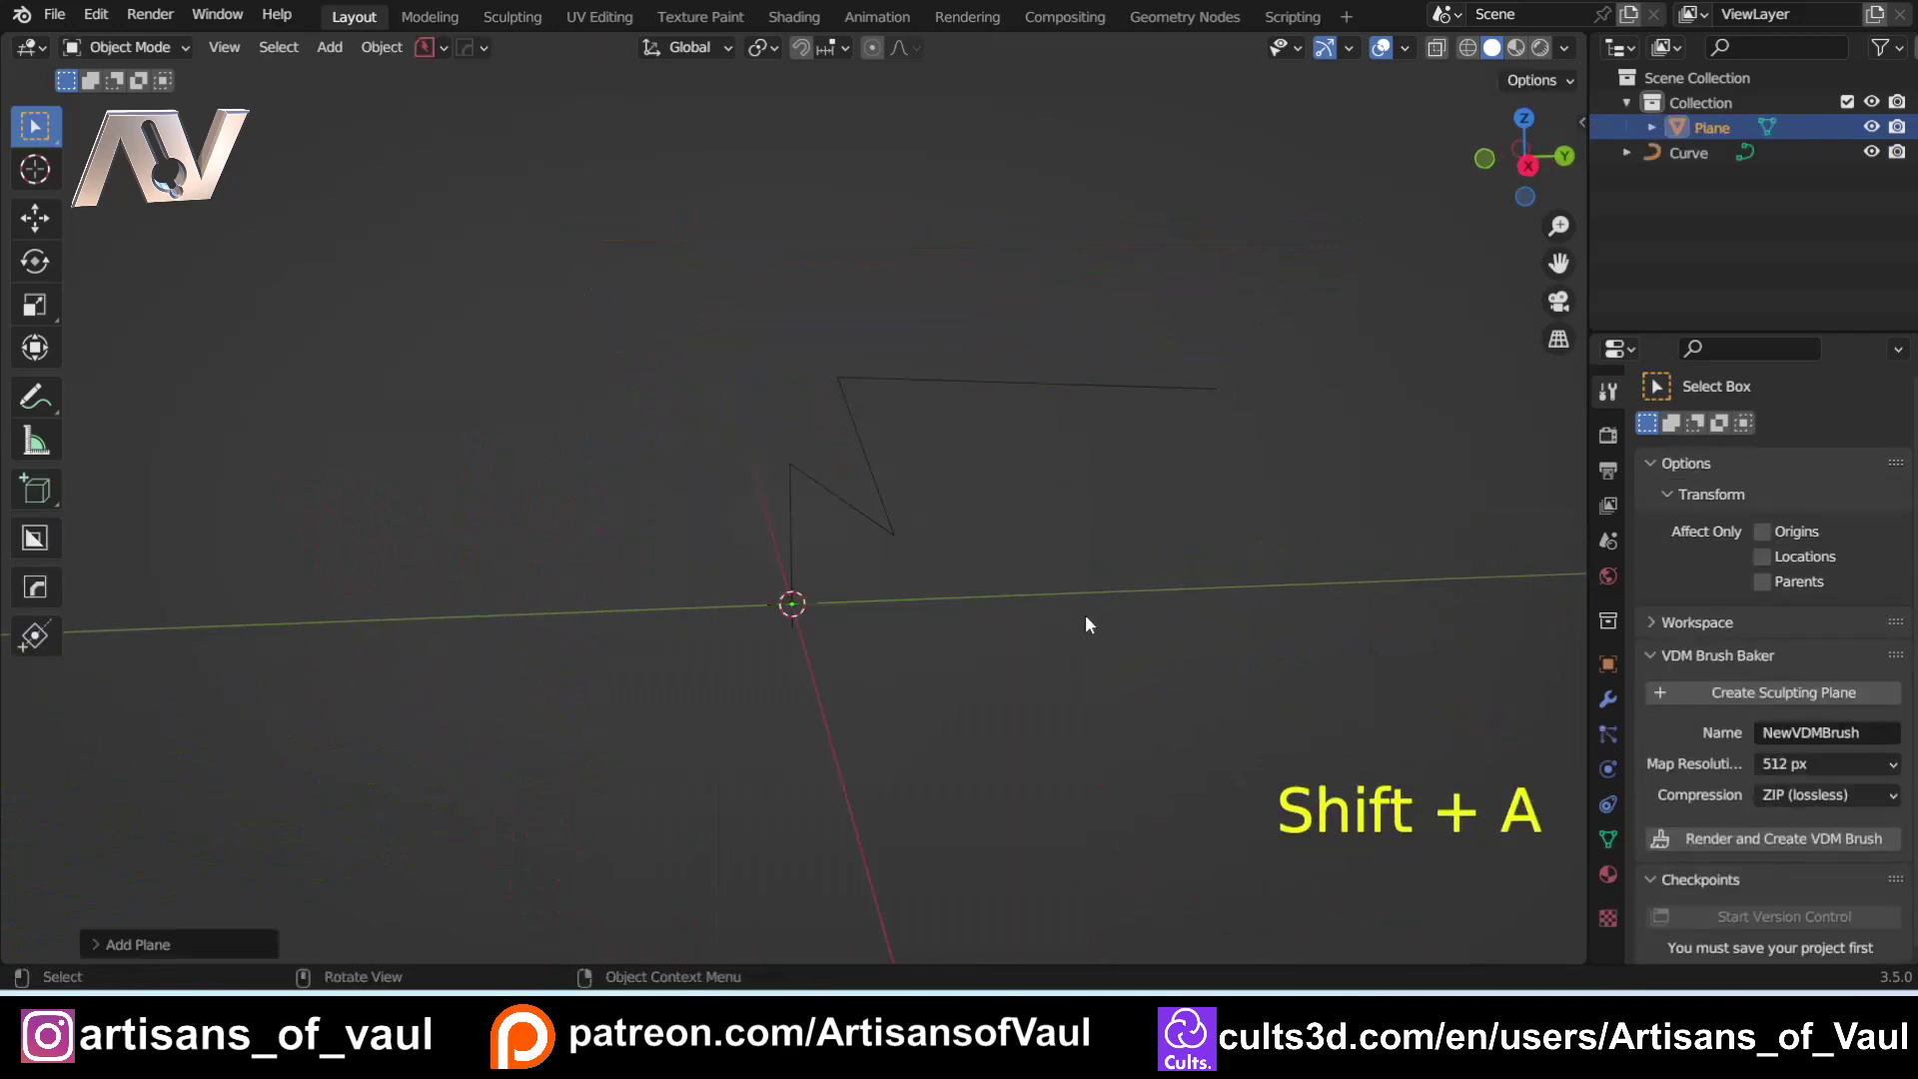
key(g)
click(642, 528)
key(s)
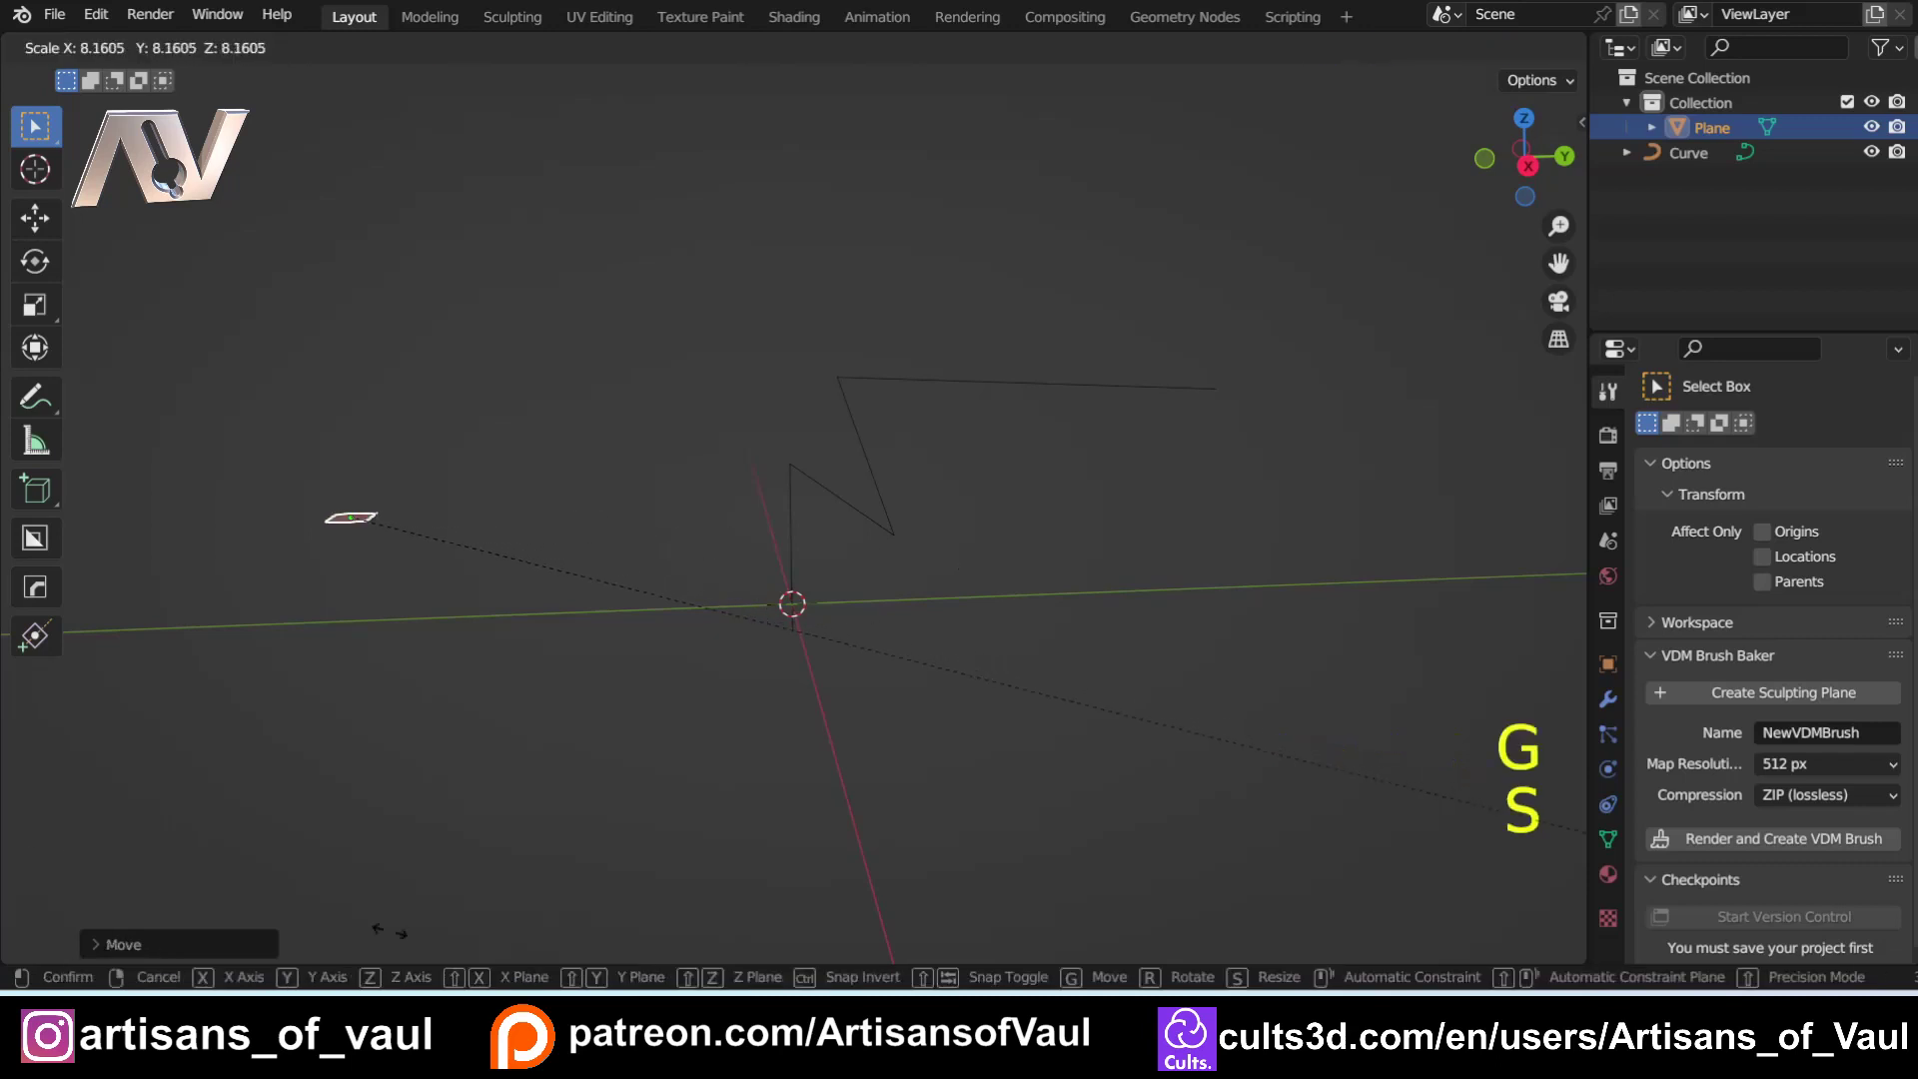
click(1302, 757)
Step: Delete the plane's bottom edge in edge mode, leaving an open outline
shift+middle_drag(498, 445, 752, 586)
scroll(921, 465, up, 5)
shift+middle_drag(697, 502, 759, 641)
key(Tab)
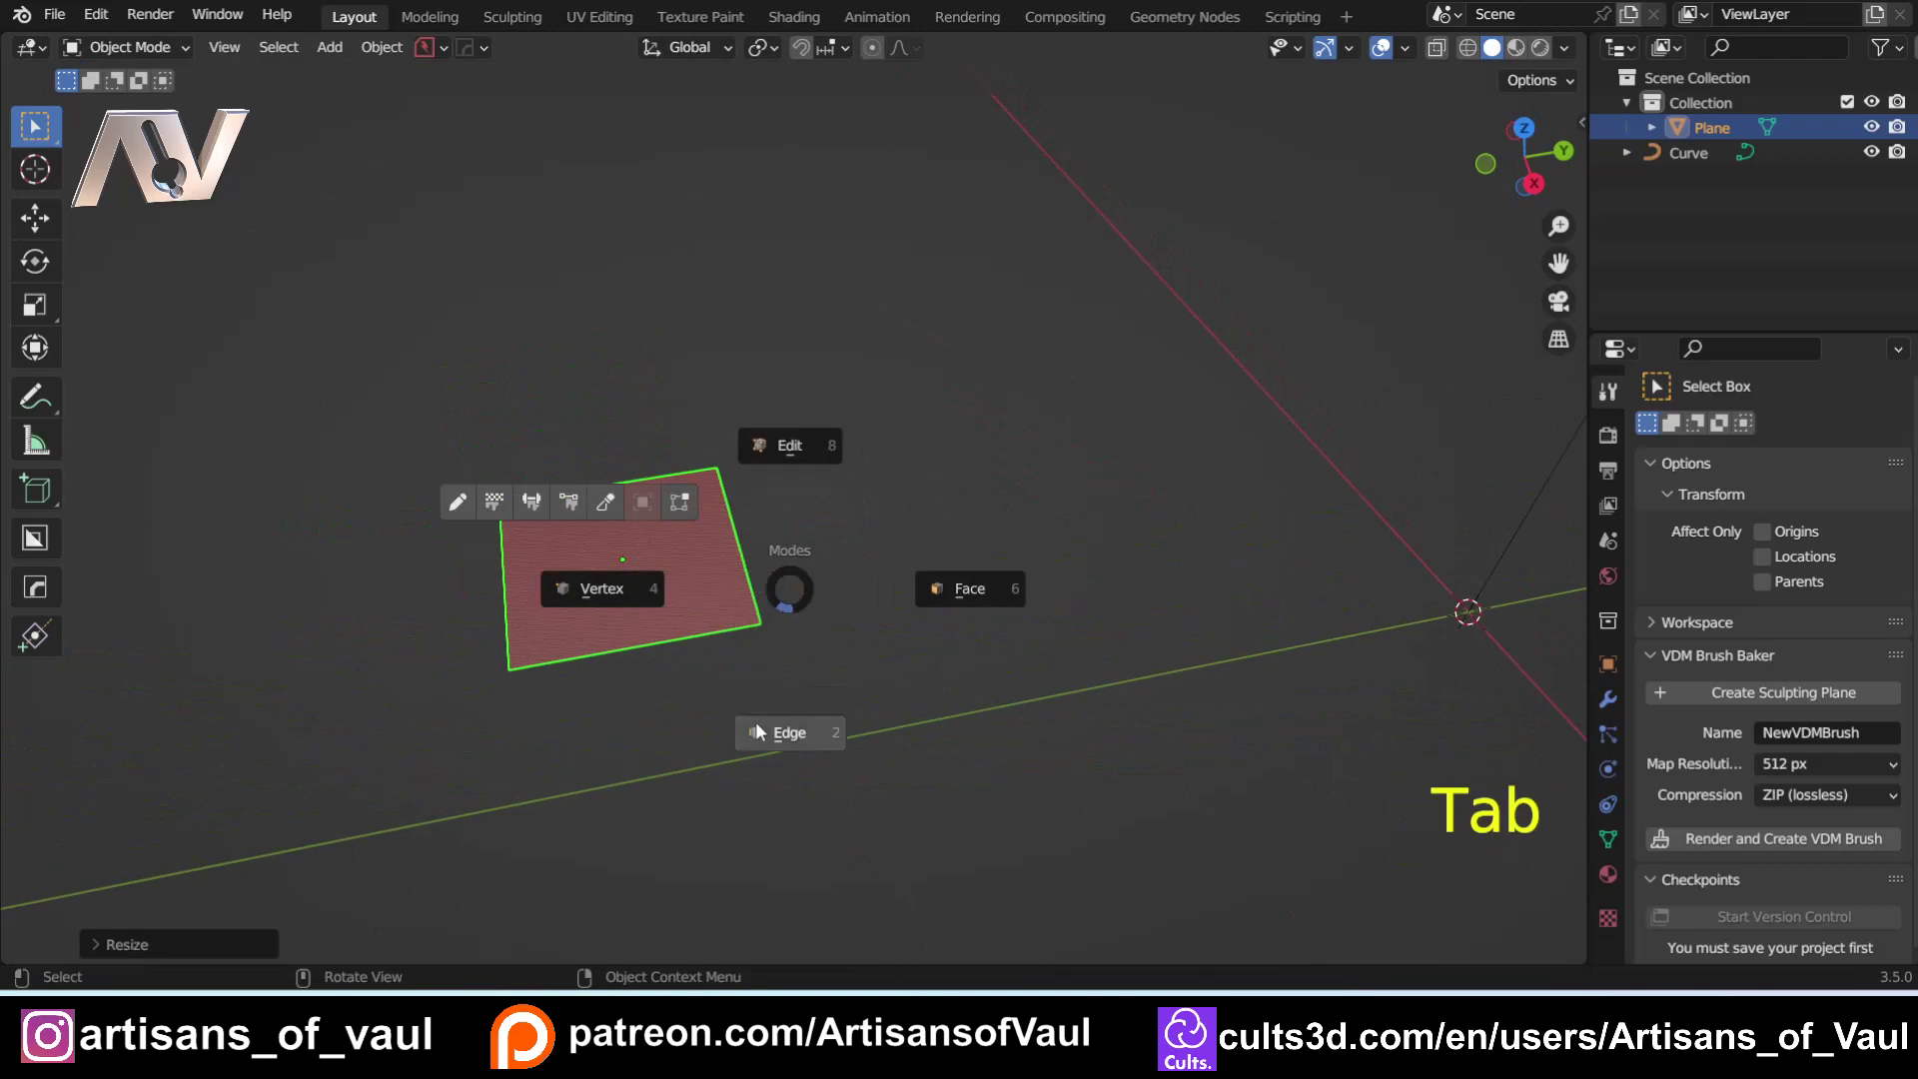
click(735, 703)
key(Delete)
click(651, 638)
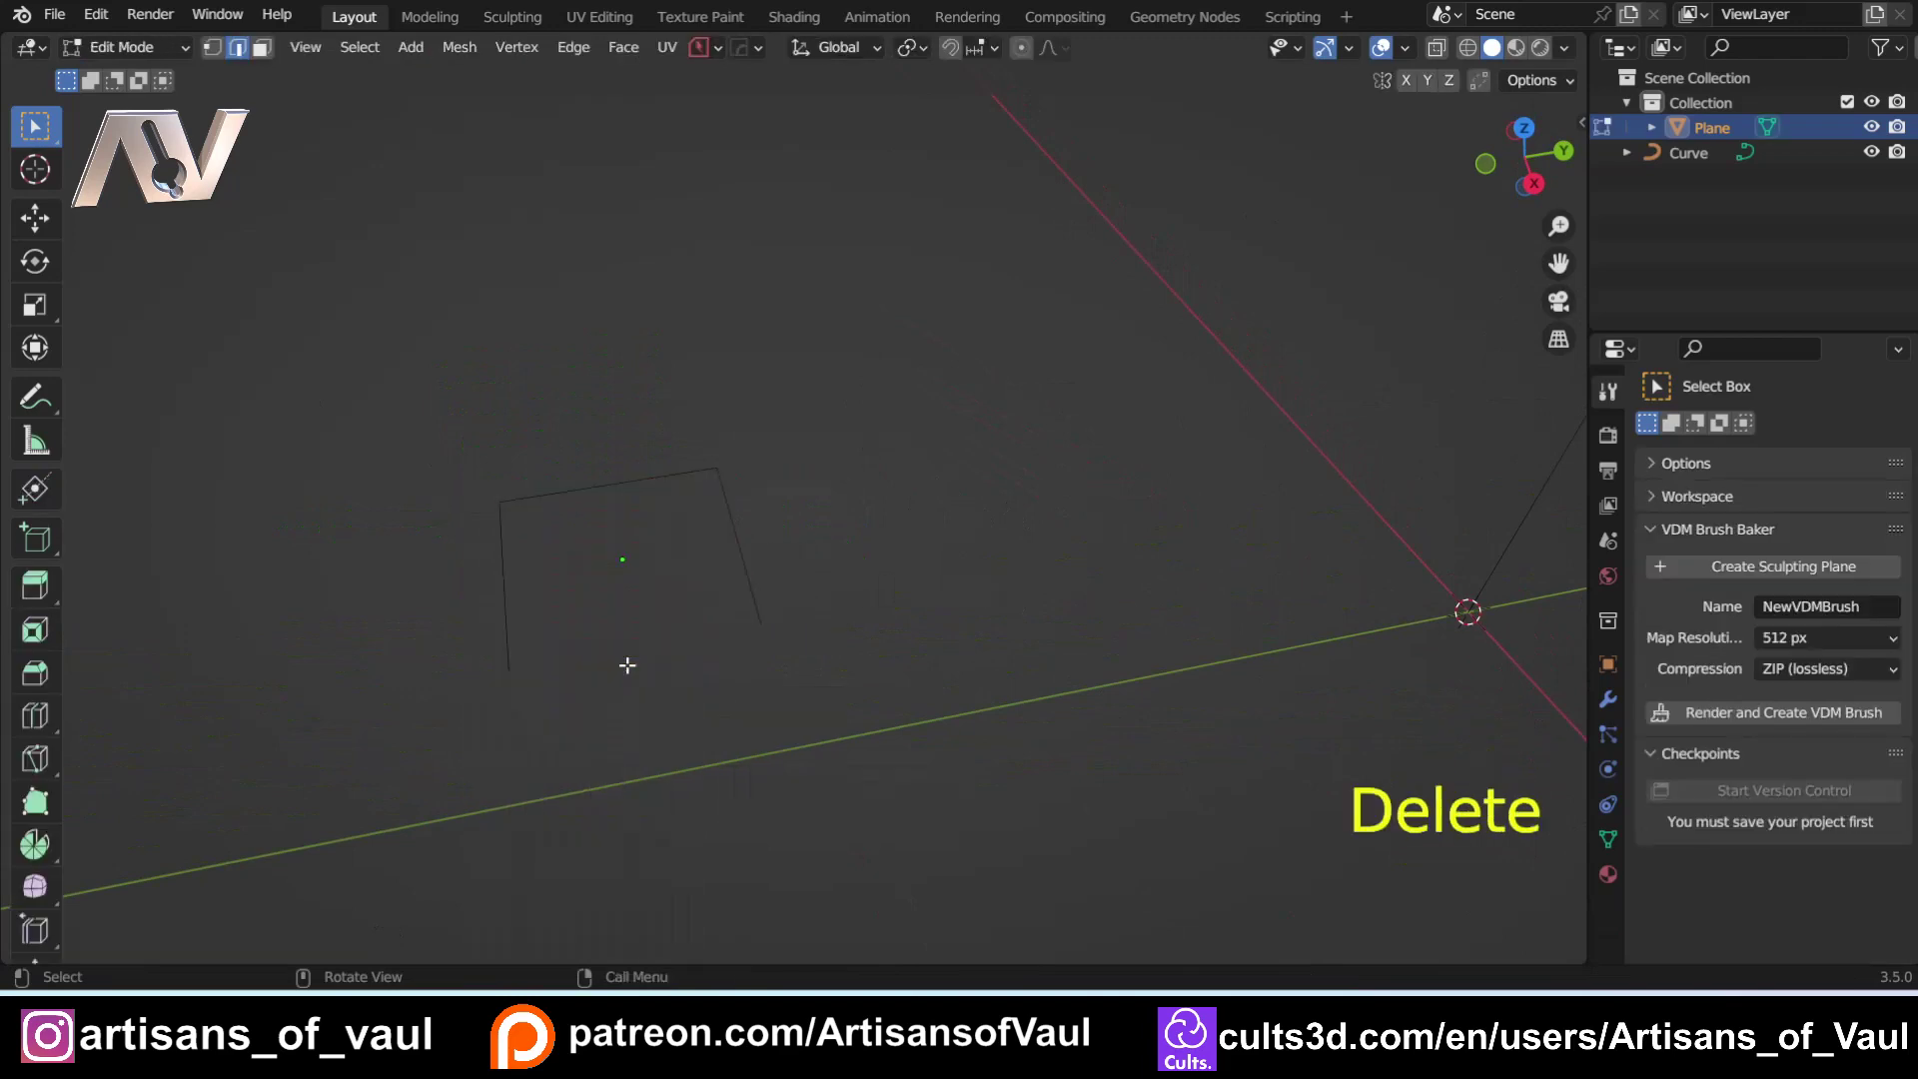
Step: Convert the open plane outline into a curve in Object Mode
key(Tab)
click(689, 481)
right_click(693, 475)
mouse_move(709, 474)
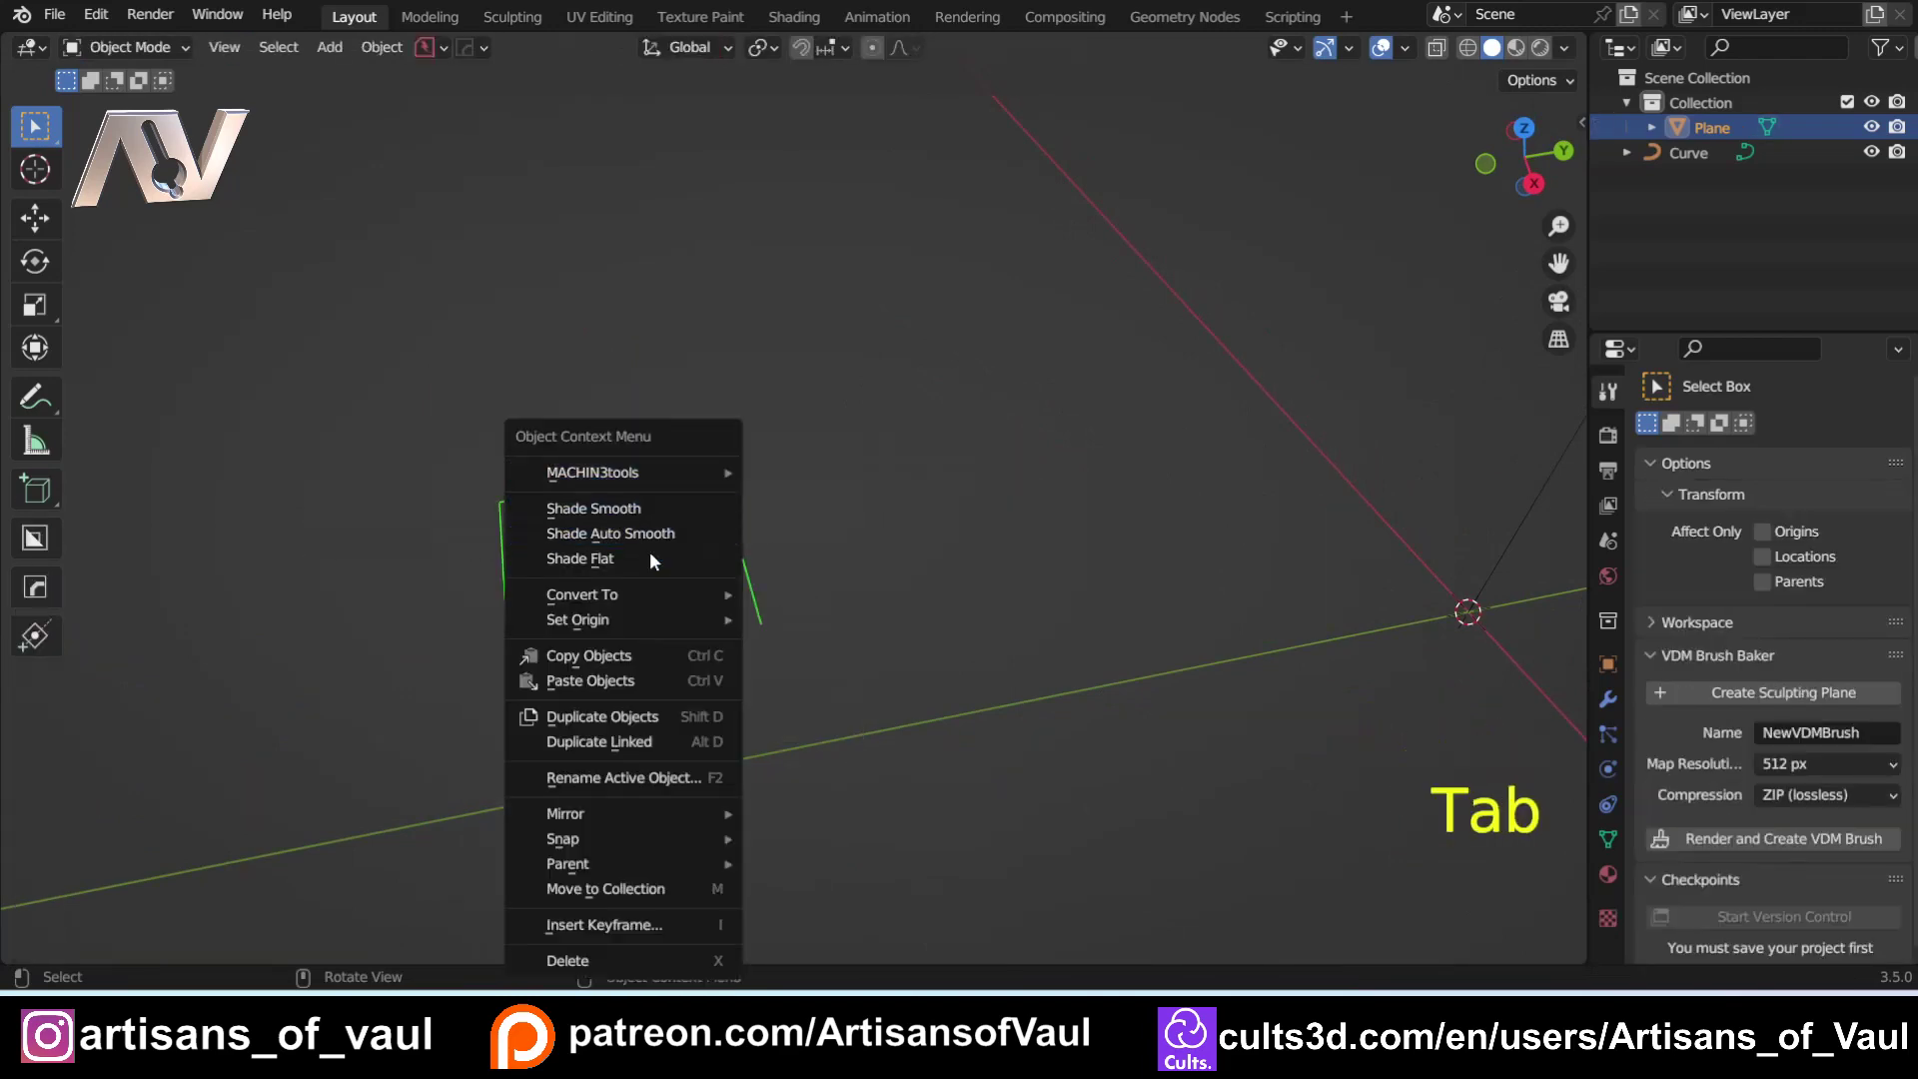
mouse_move(641, 597)
click(792, 593)
Step: Round the Plane curve's corners with CURVEmachine Blendulate, then return to Object Mode and deselect it
key(Tab)
click(523, 564)
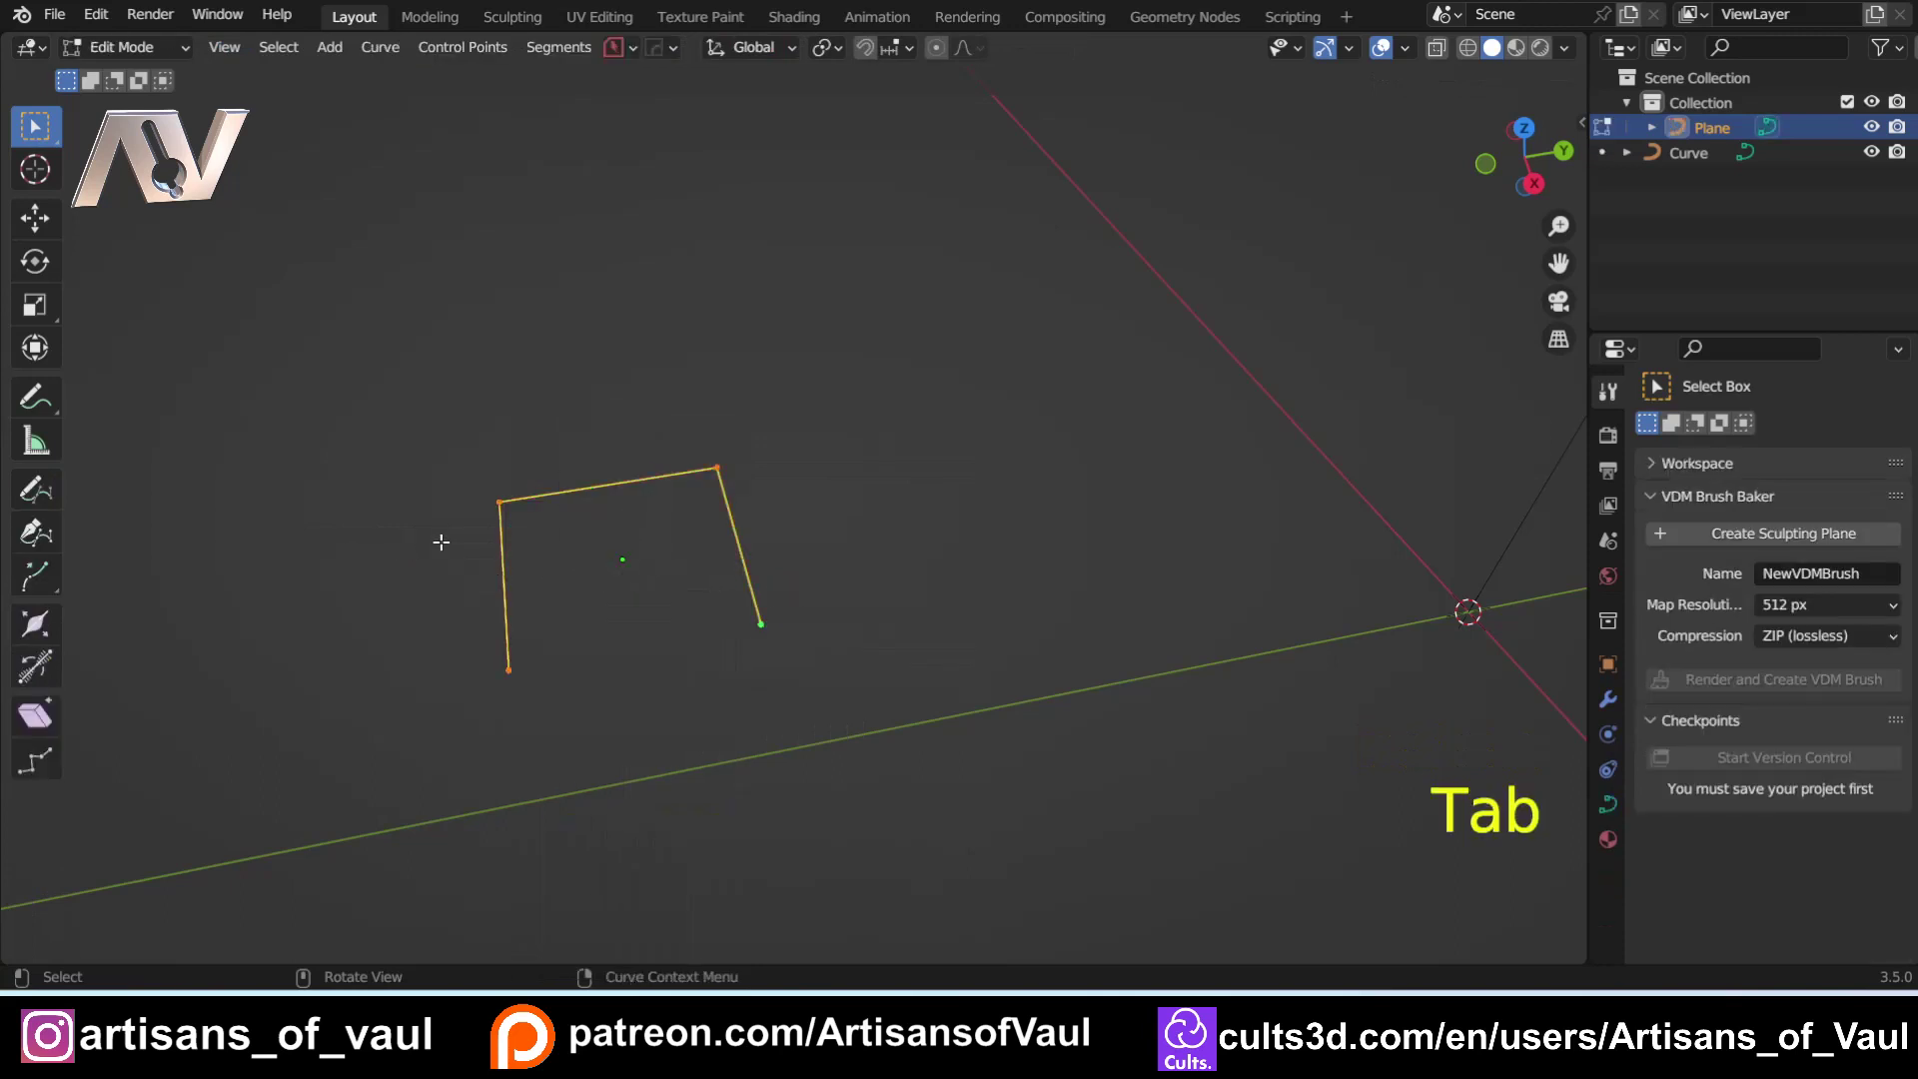
shift+middle_drag(578, 560, 509, 543)
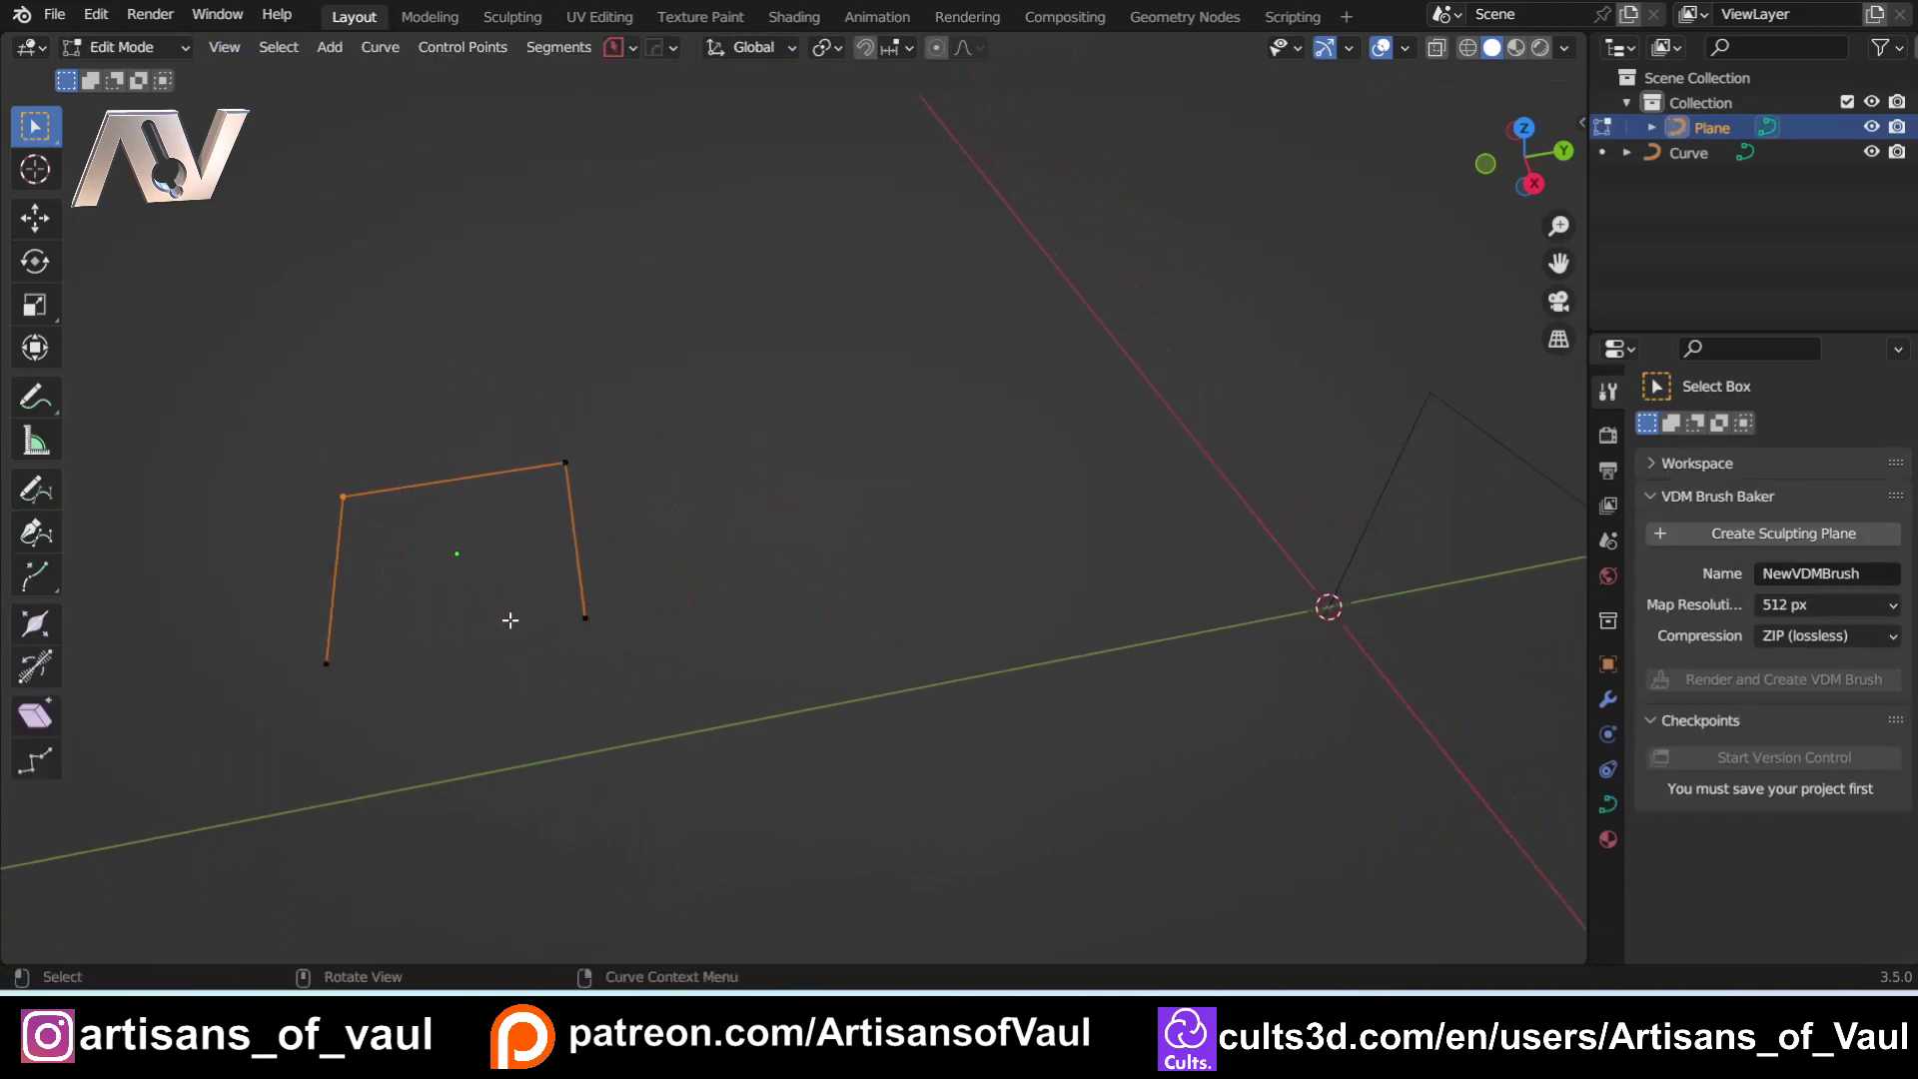
shift+middle_drag(510, 620, 632, 507)
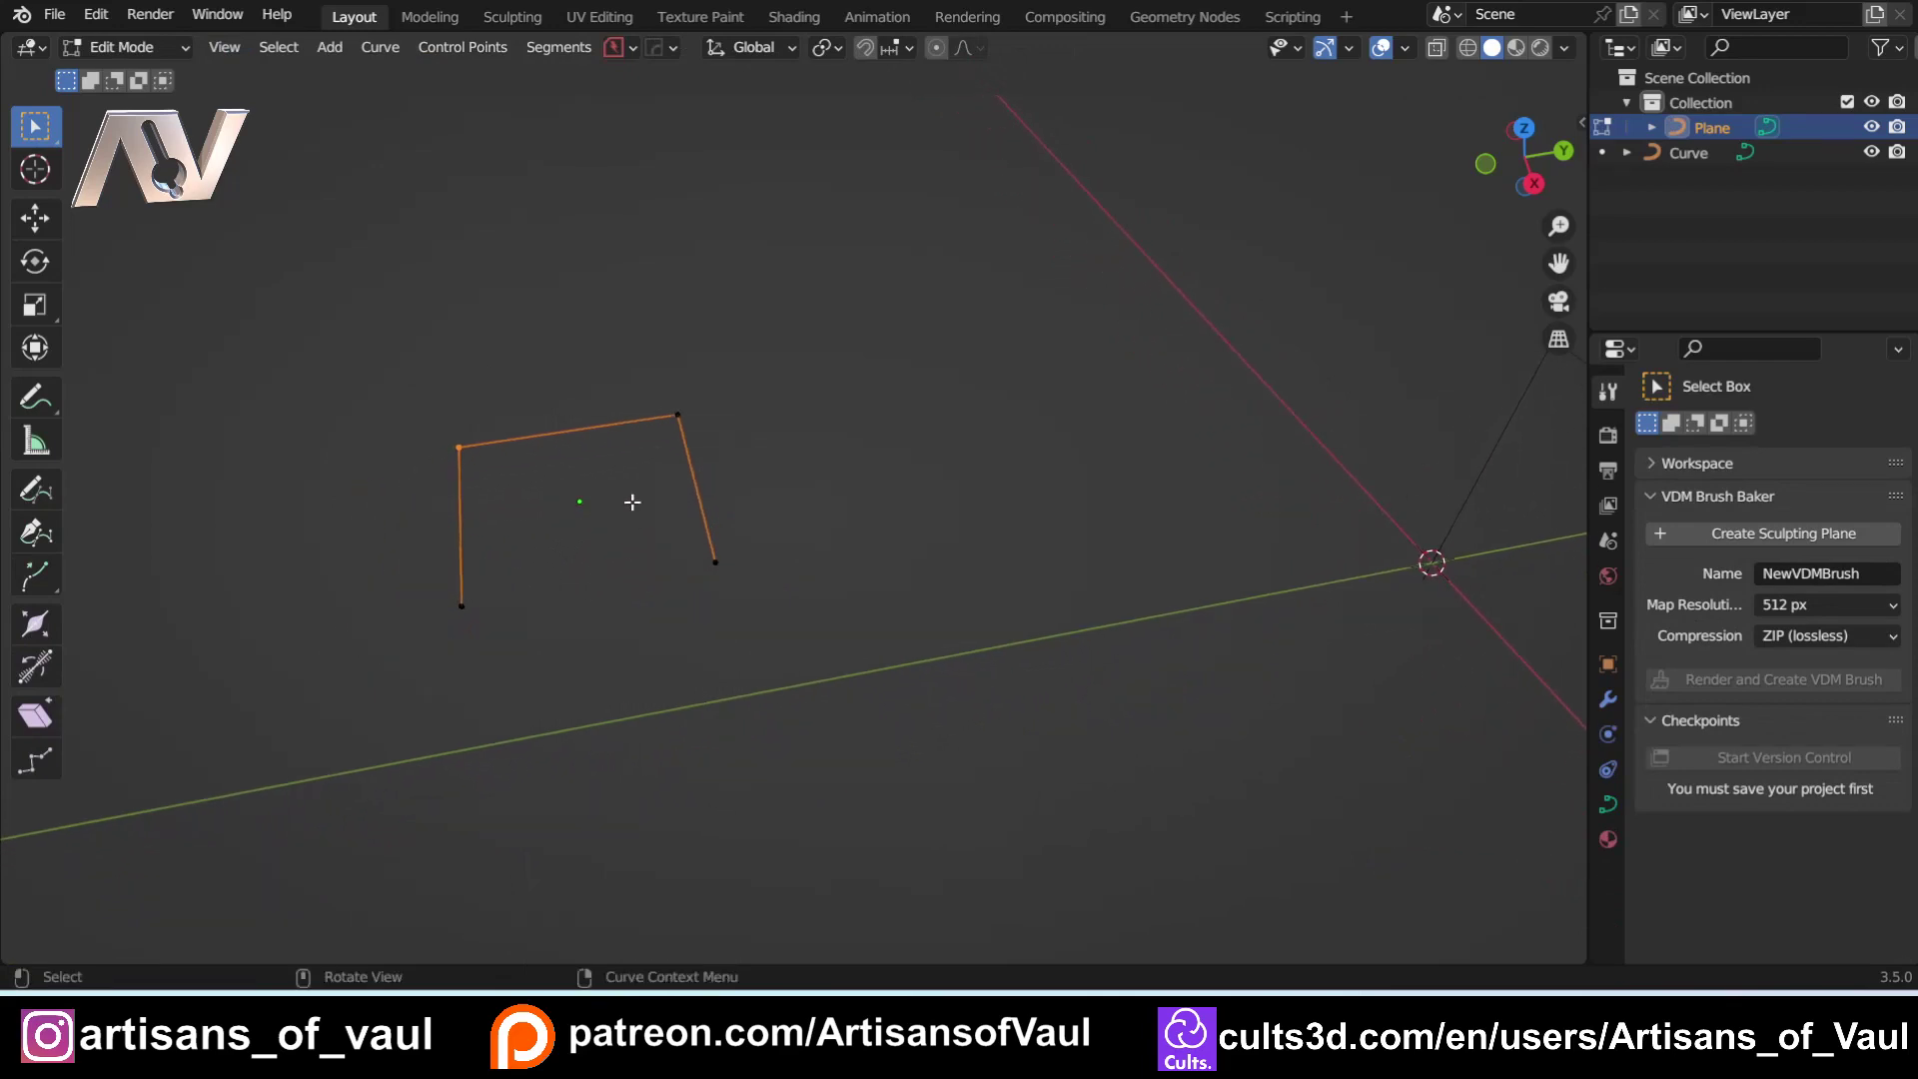
key(y)
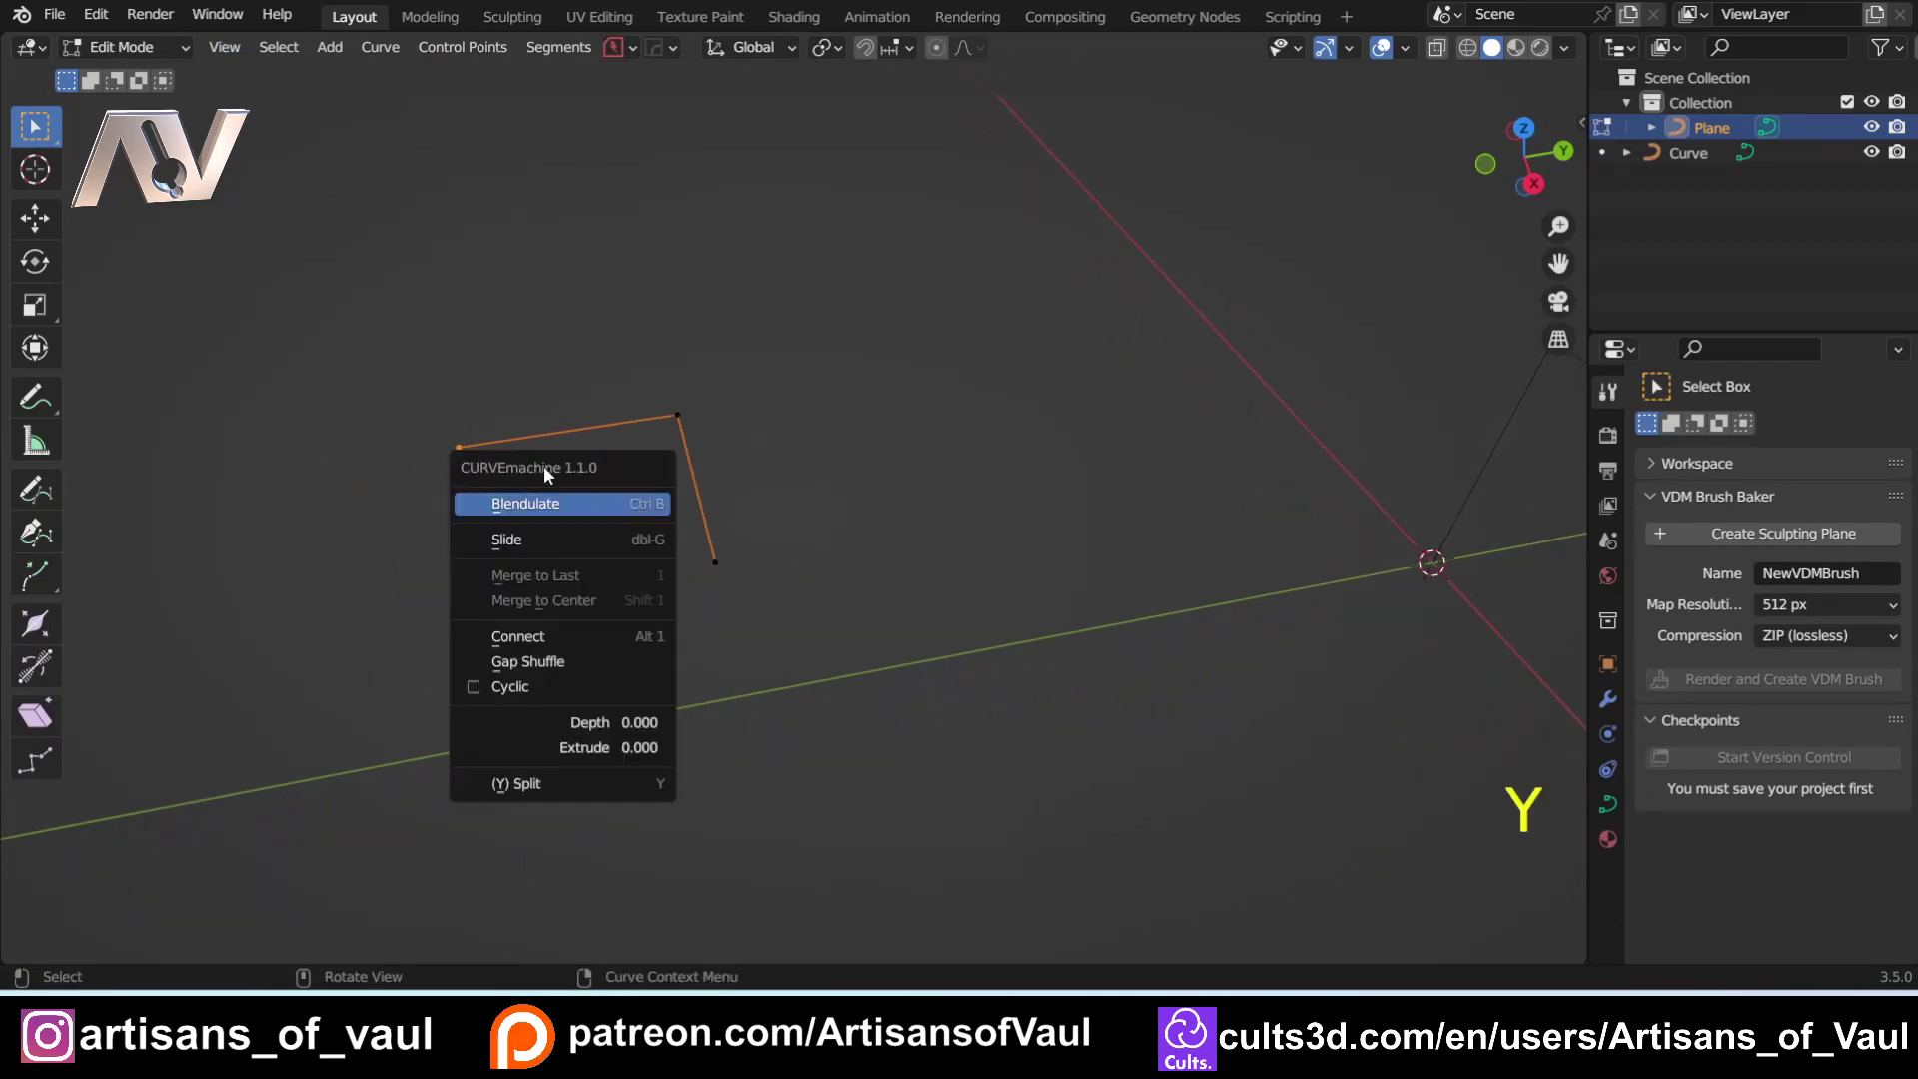
click(579, 509)
key(Tab)
click(912, 373)
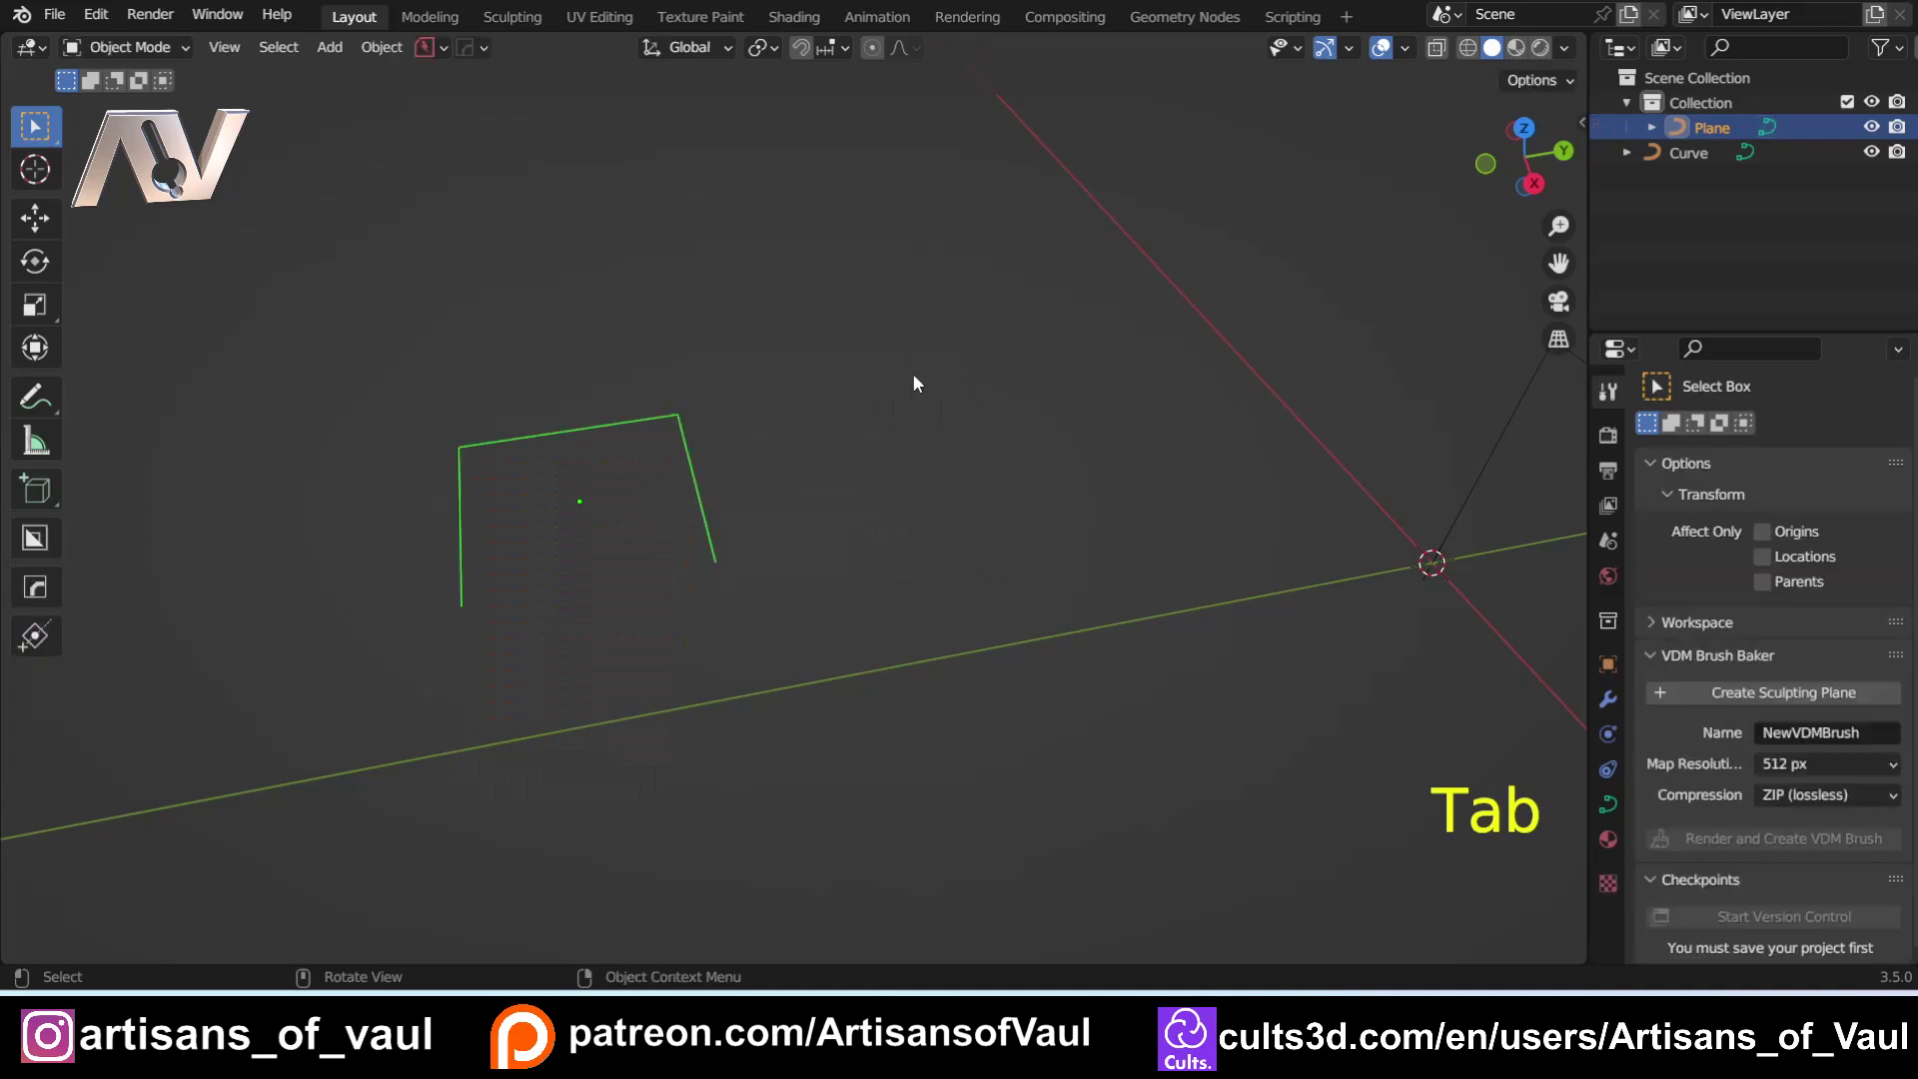
scroll(928, 409, down, 3)
click(817, 610)
shift+middle_drag(993, 520, 769, 465)
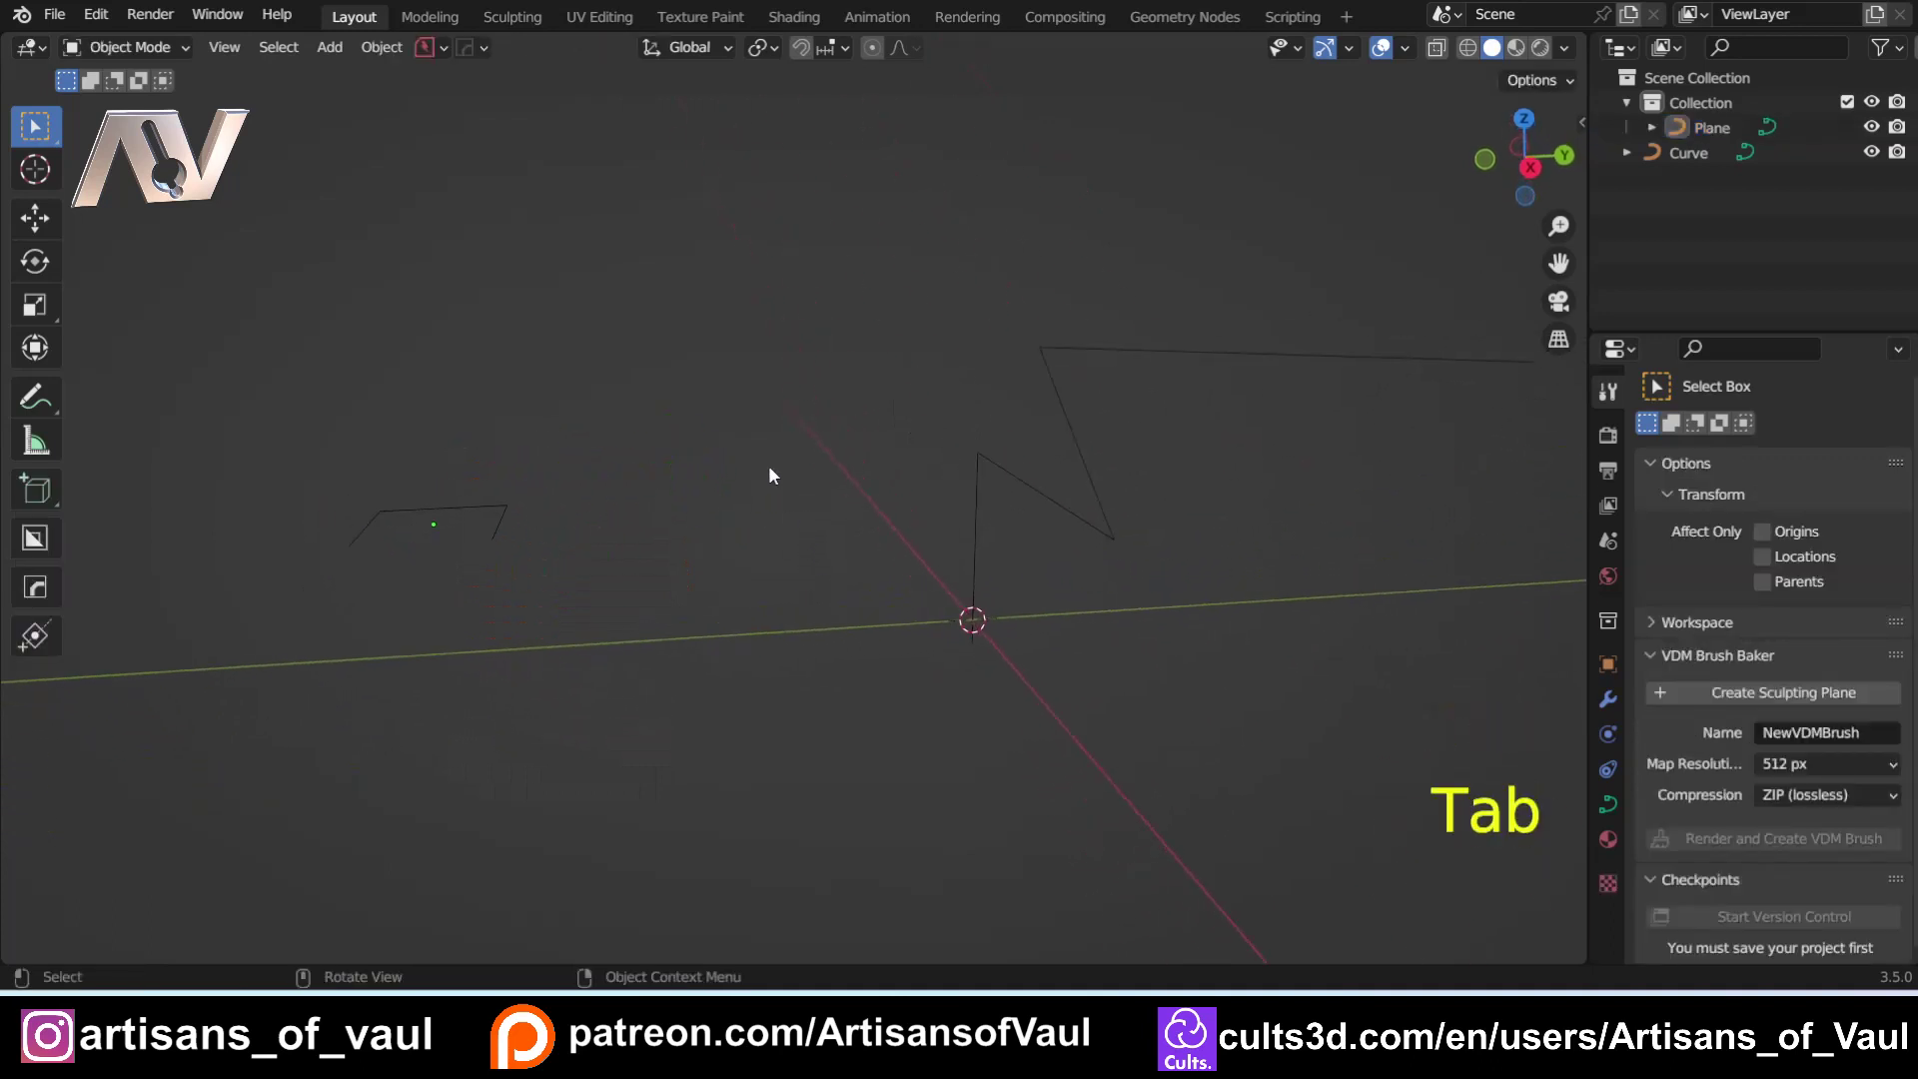
Step: Box-select the small Plane curve and delete it
key(y)
key(y)
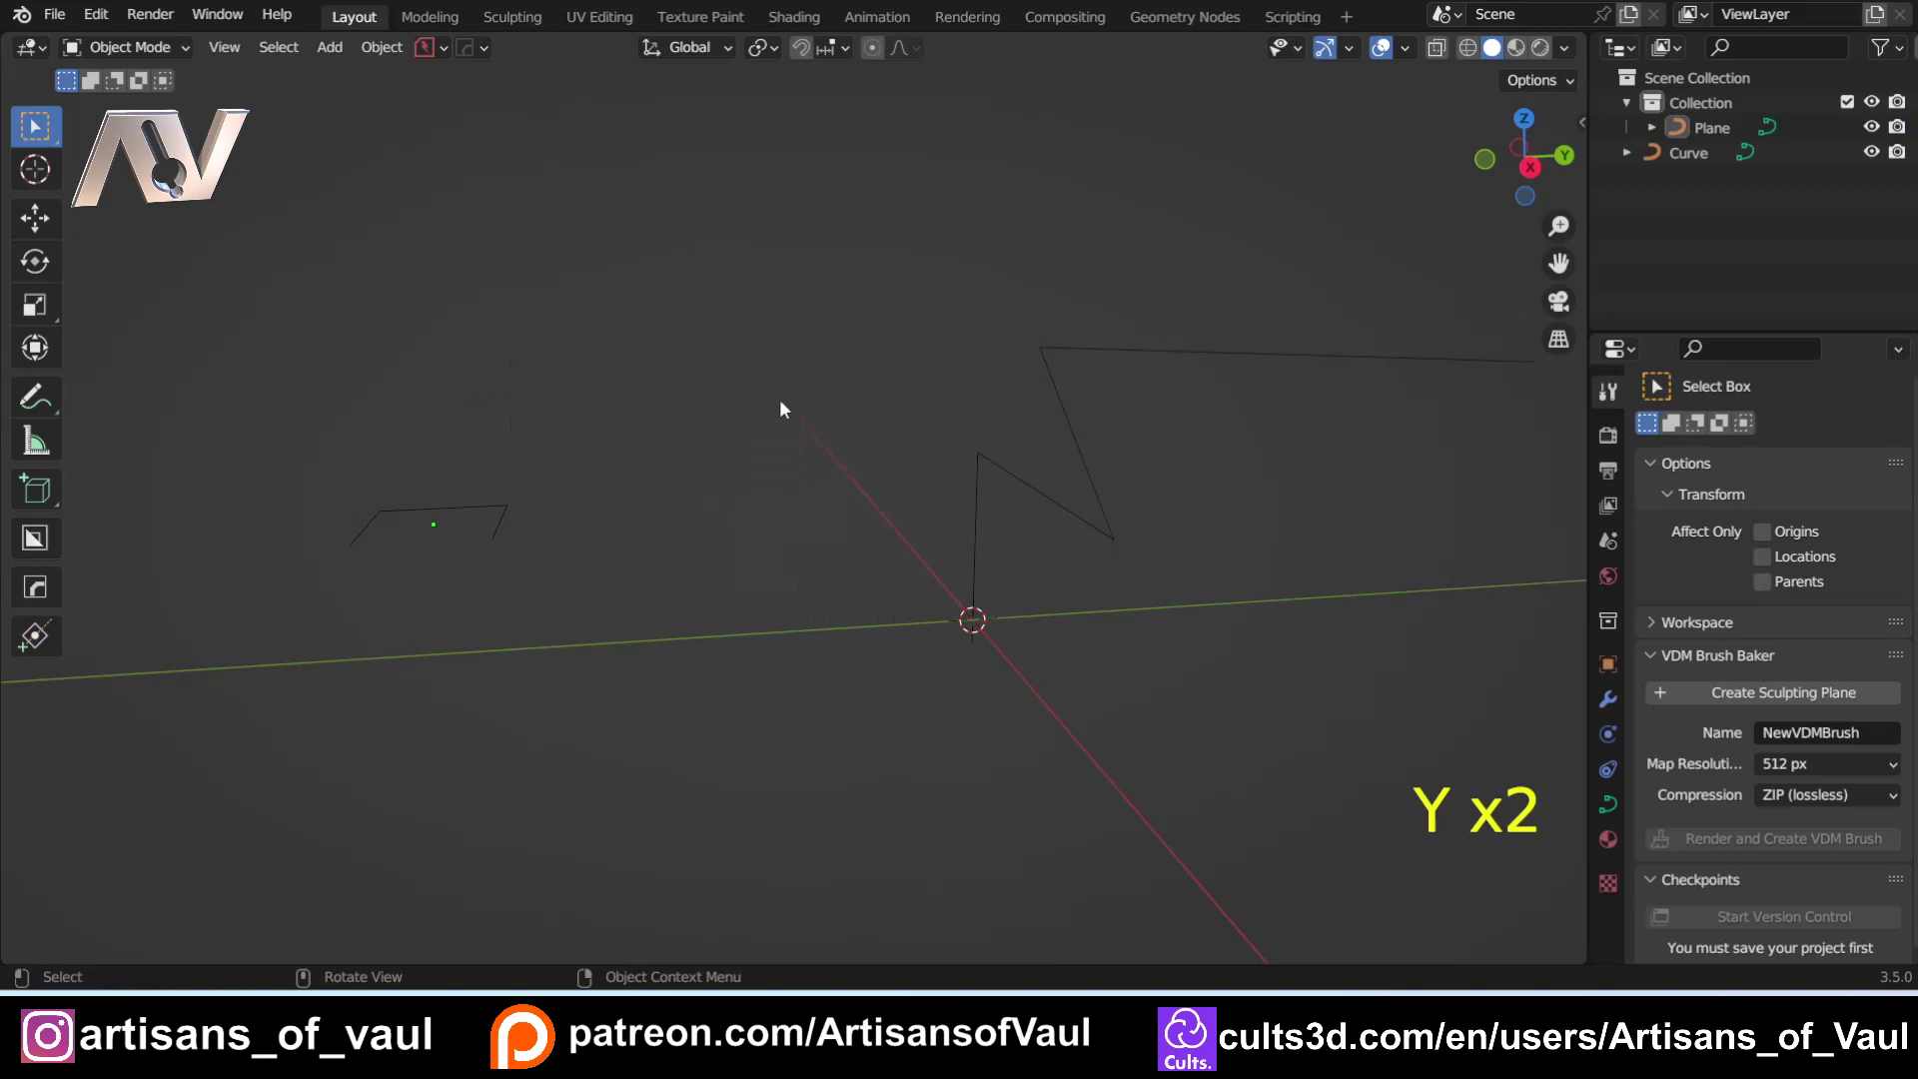
shift+middle_drag(997, 483, 480, 446)
middle_drag(505, 447, 928, 517)
drag(158, 511, 590, 809)
key(Delete)
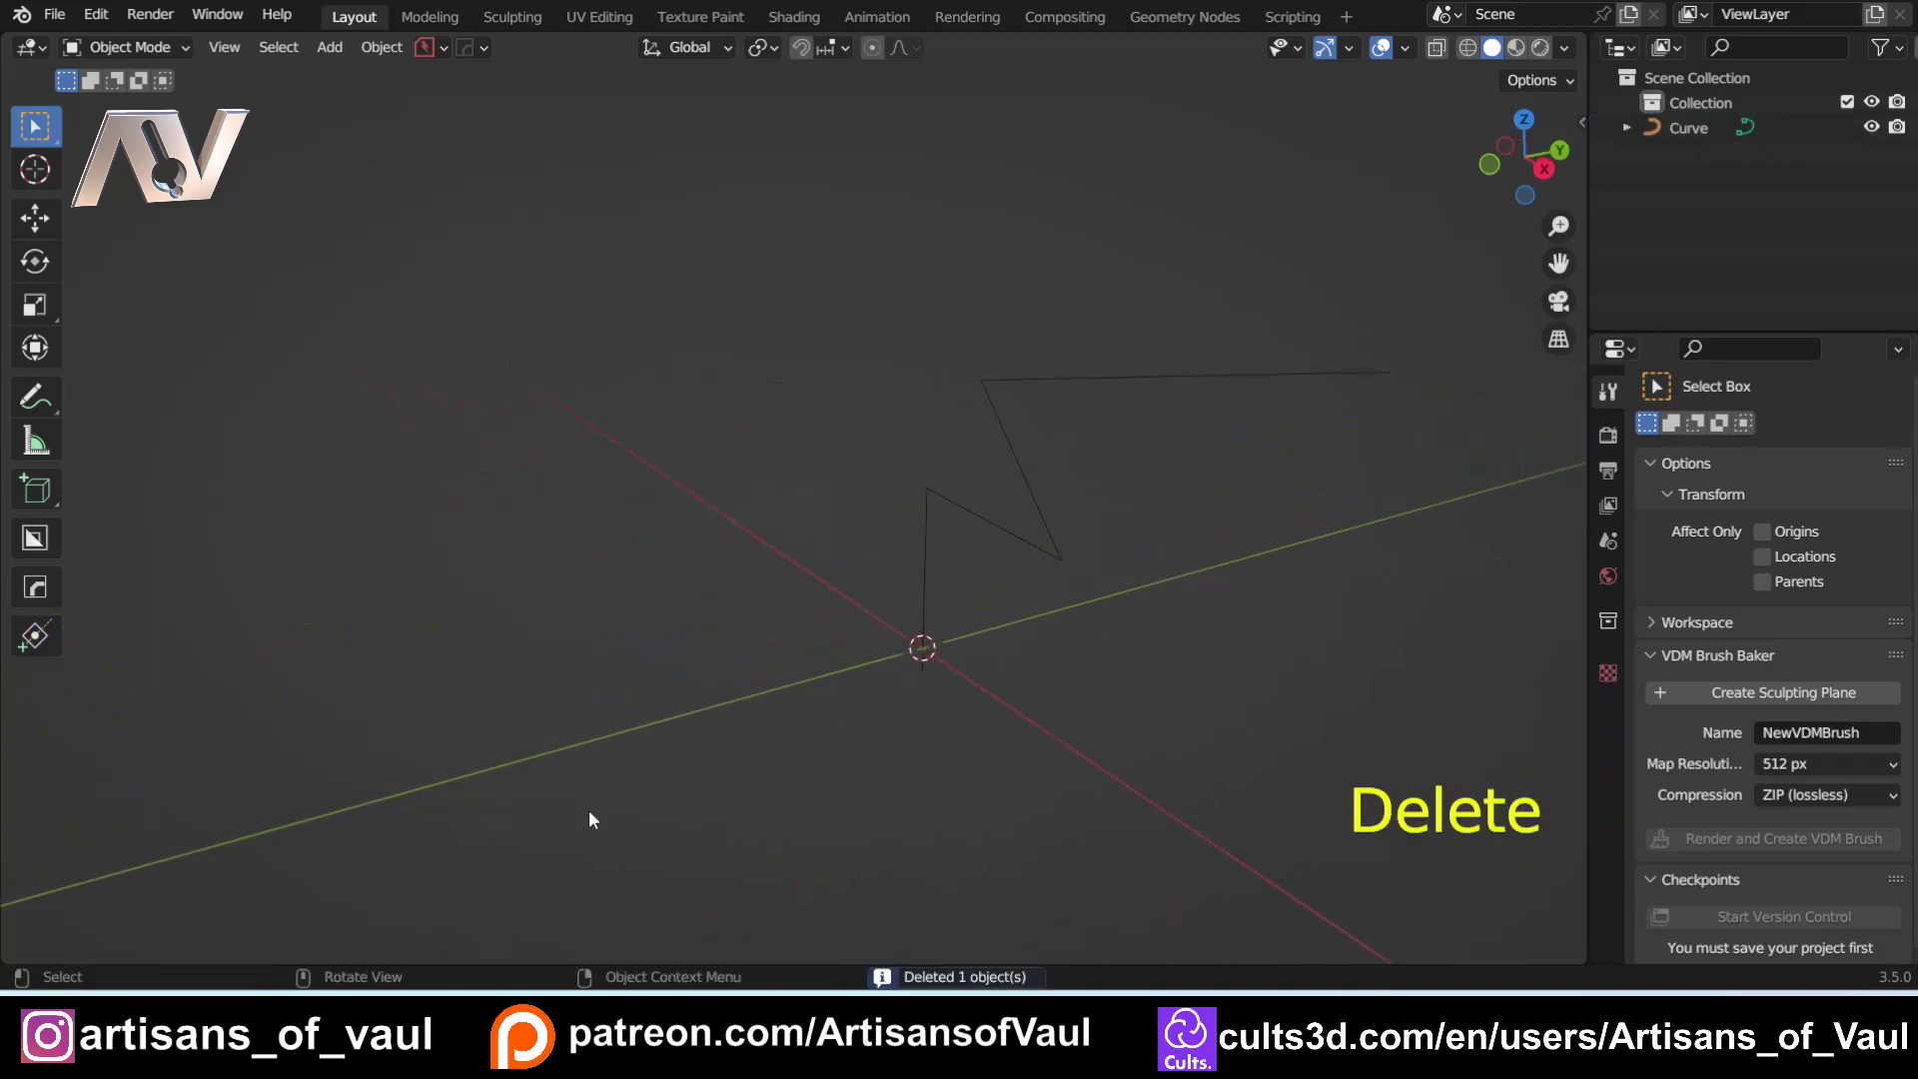
Step: Select the zigzag Curve, enter Edit Mode and box-select its lower-right corner point
shift+middle_drag(590, 809, 465, 339)
drag(402, 301, 1212, 711)
scroll(998, 657, up, 4)
key(Tab)
key(Tab)
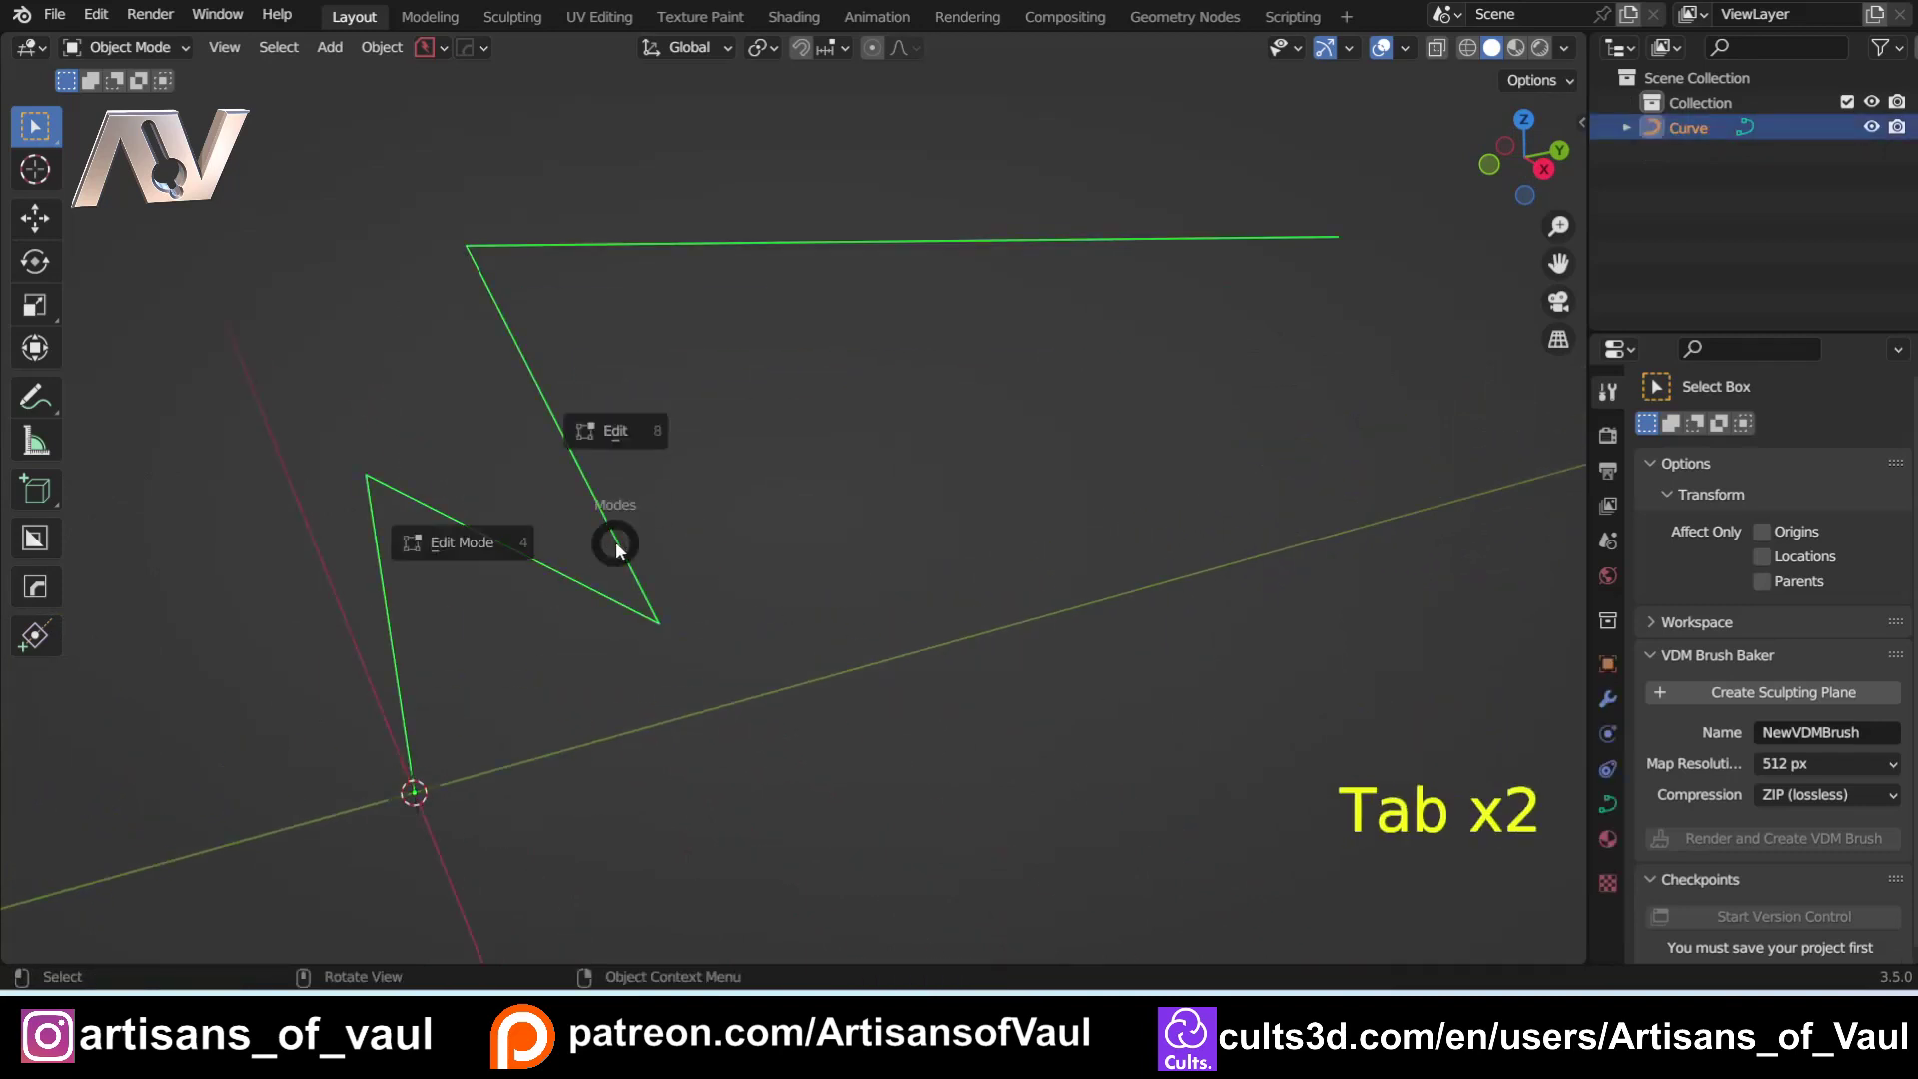
drag(575, 597, 822, 758)
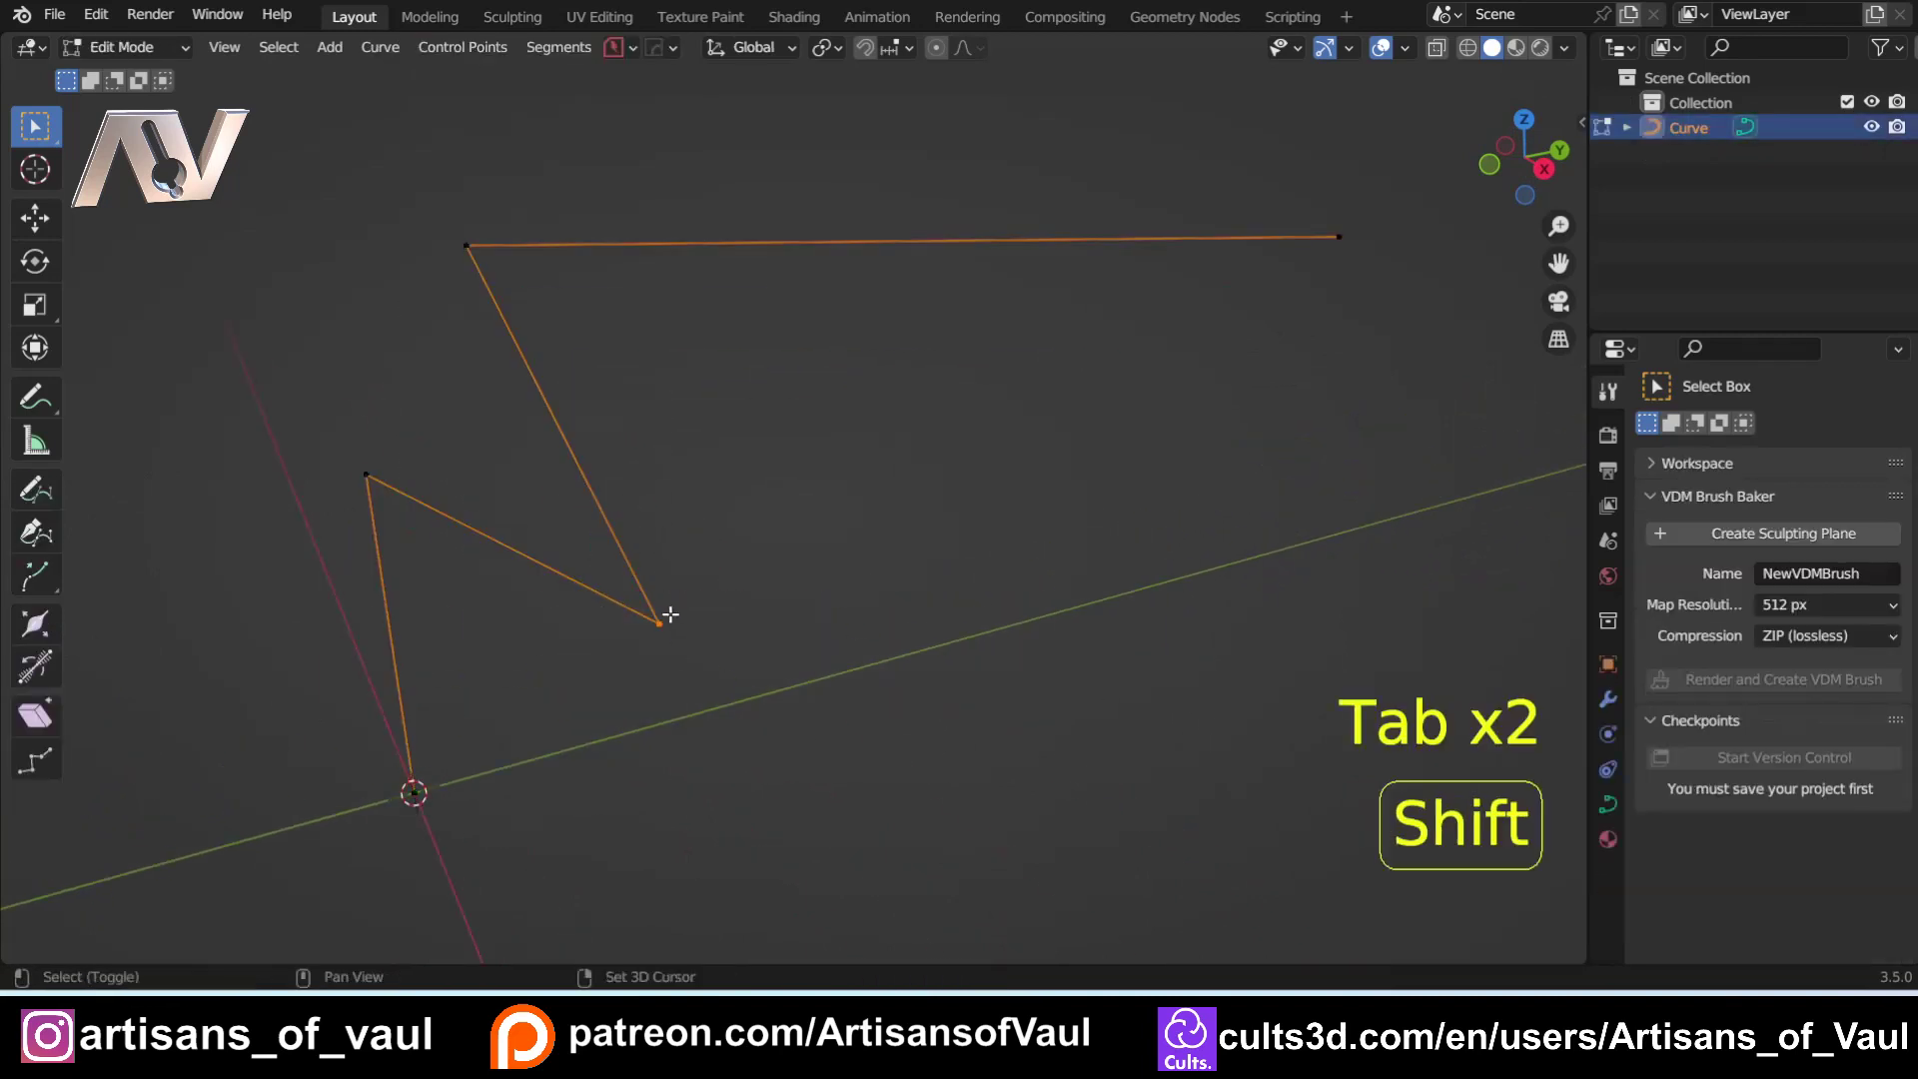
scroll(663, 612, up, 1)
shift+middle_drag(663, 613, 790, 549)
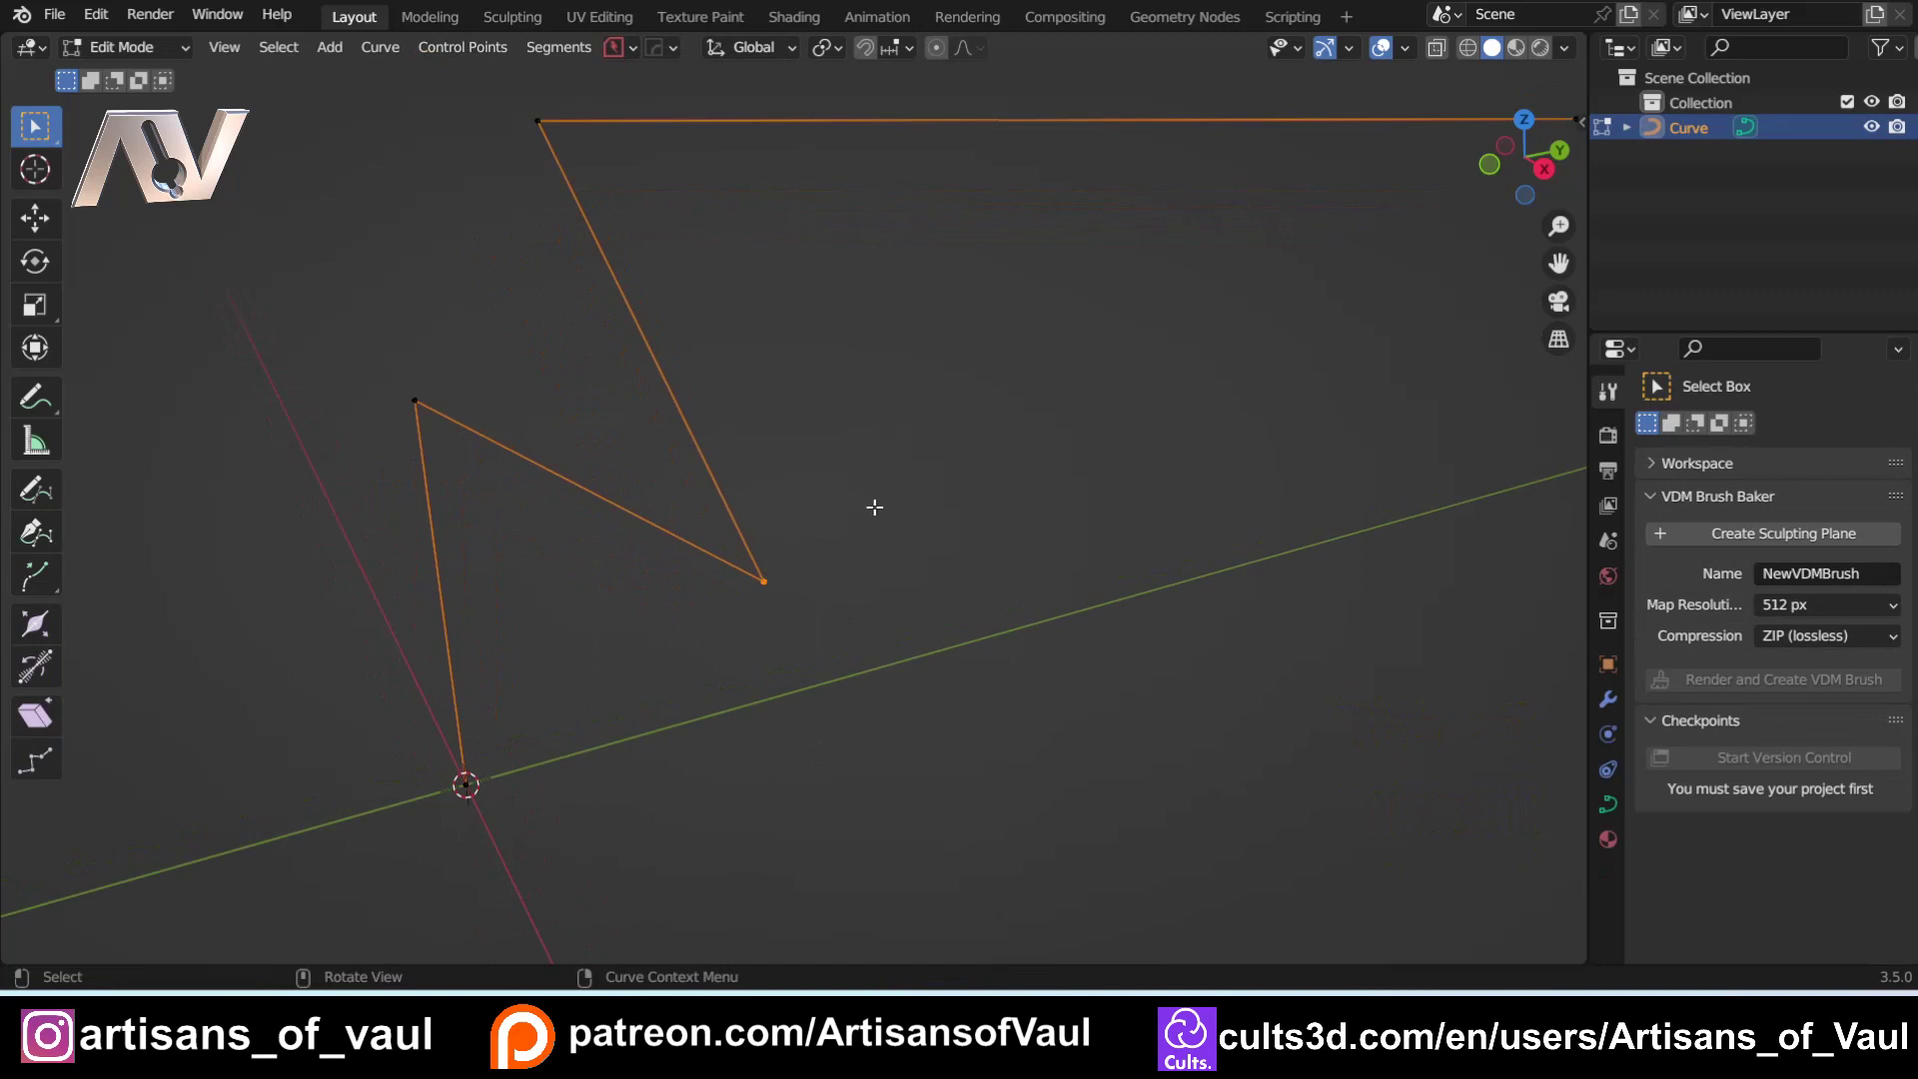
key(y)
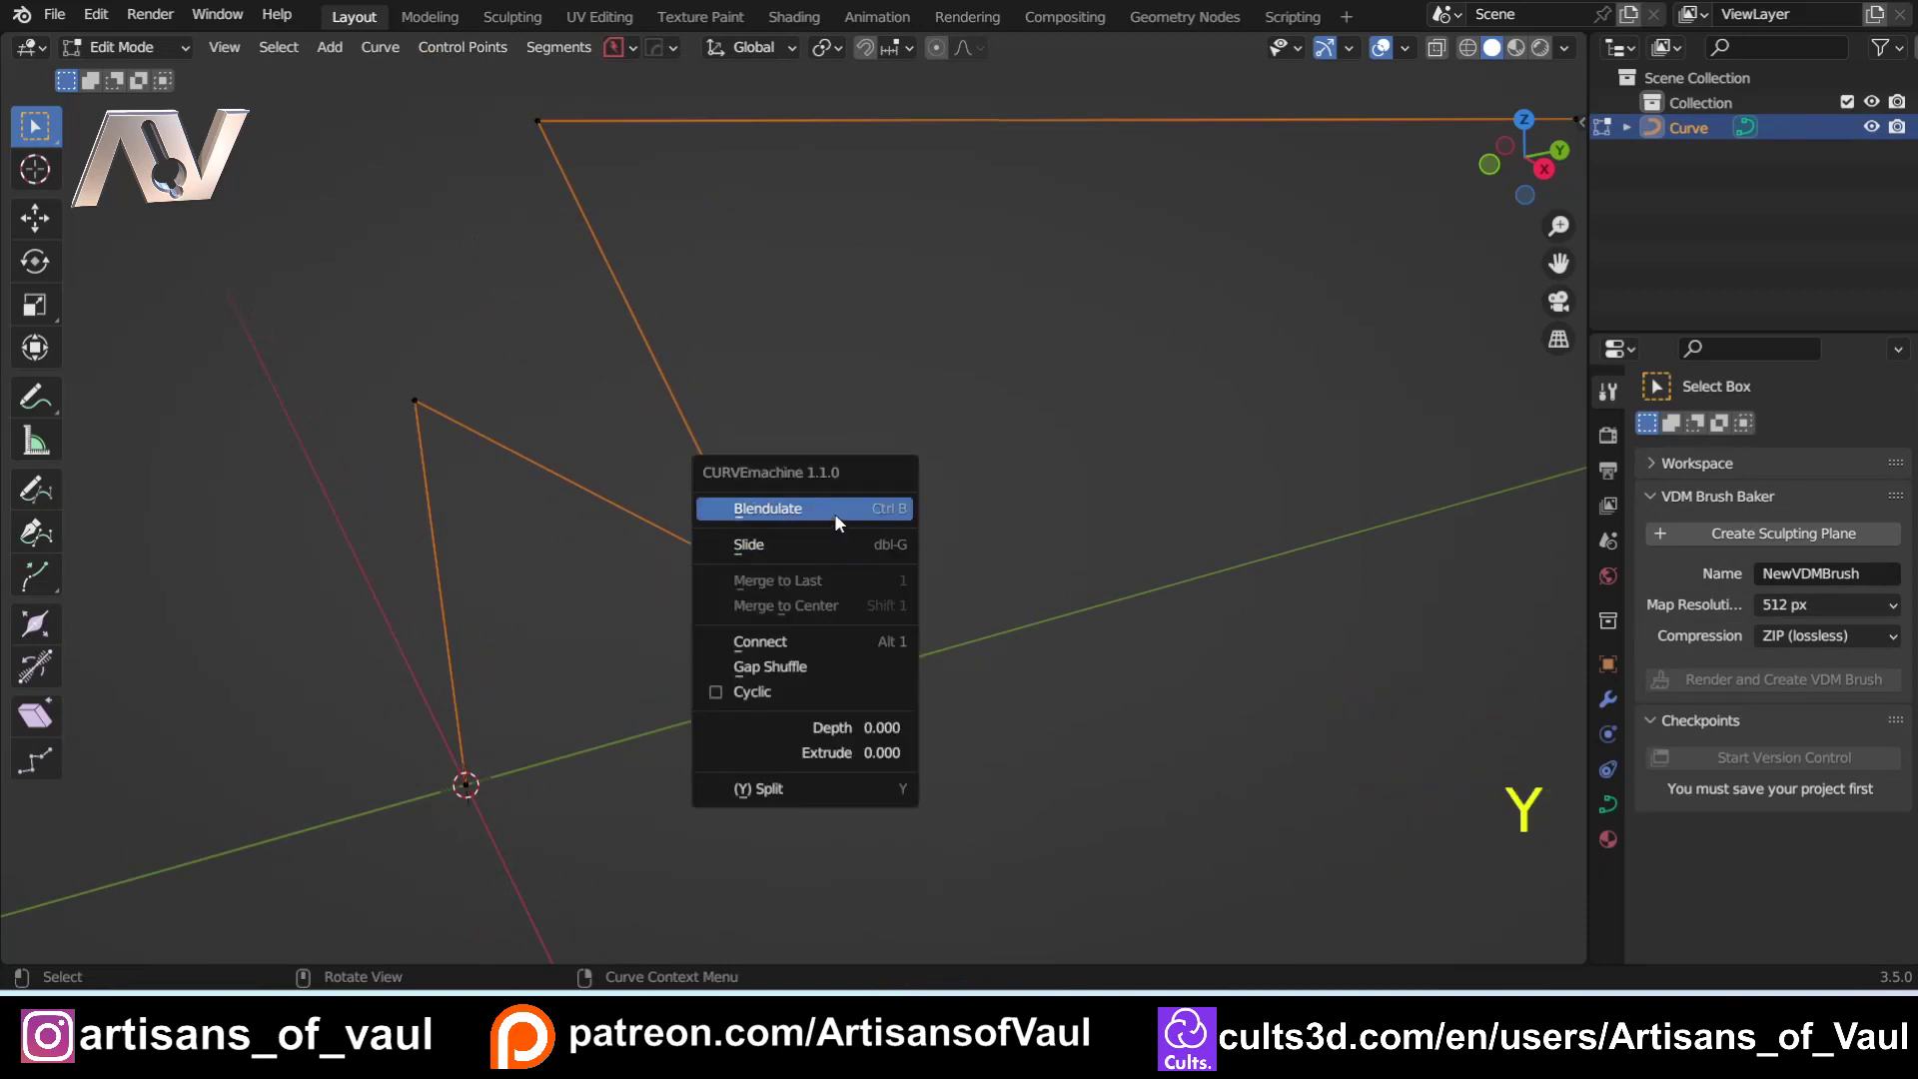
click(835, 513)
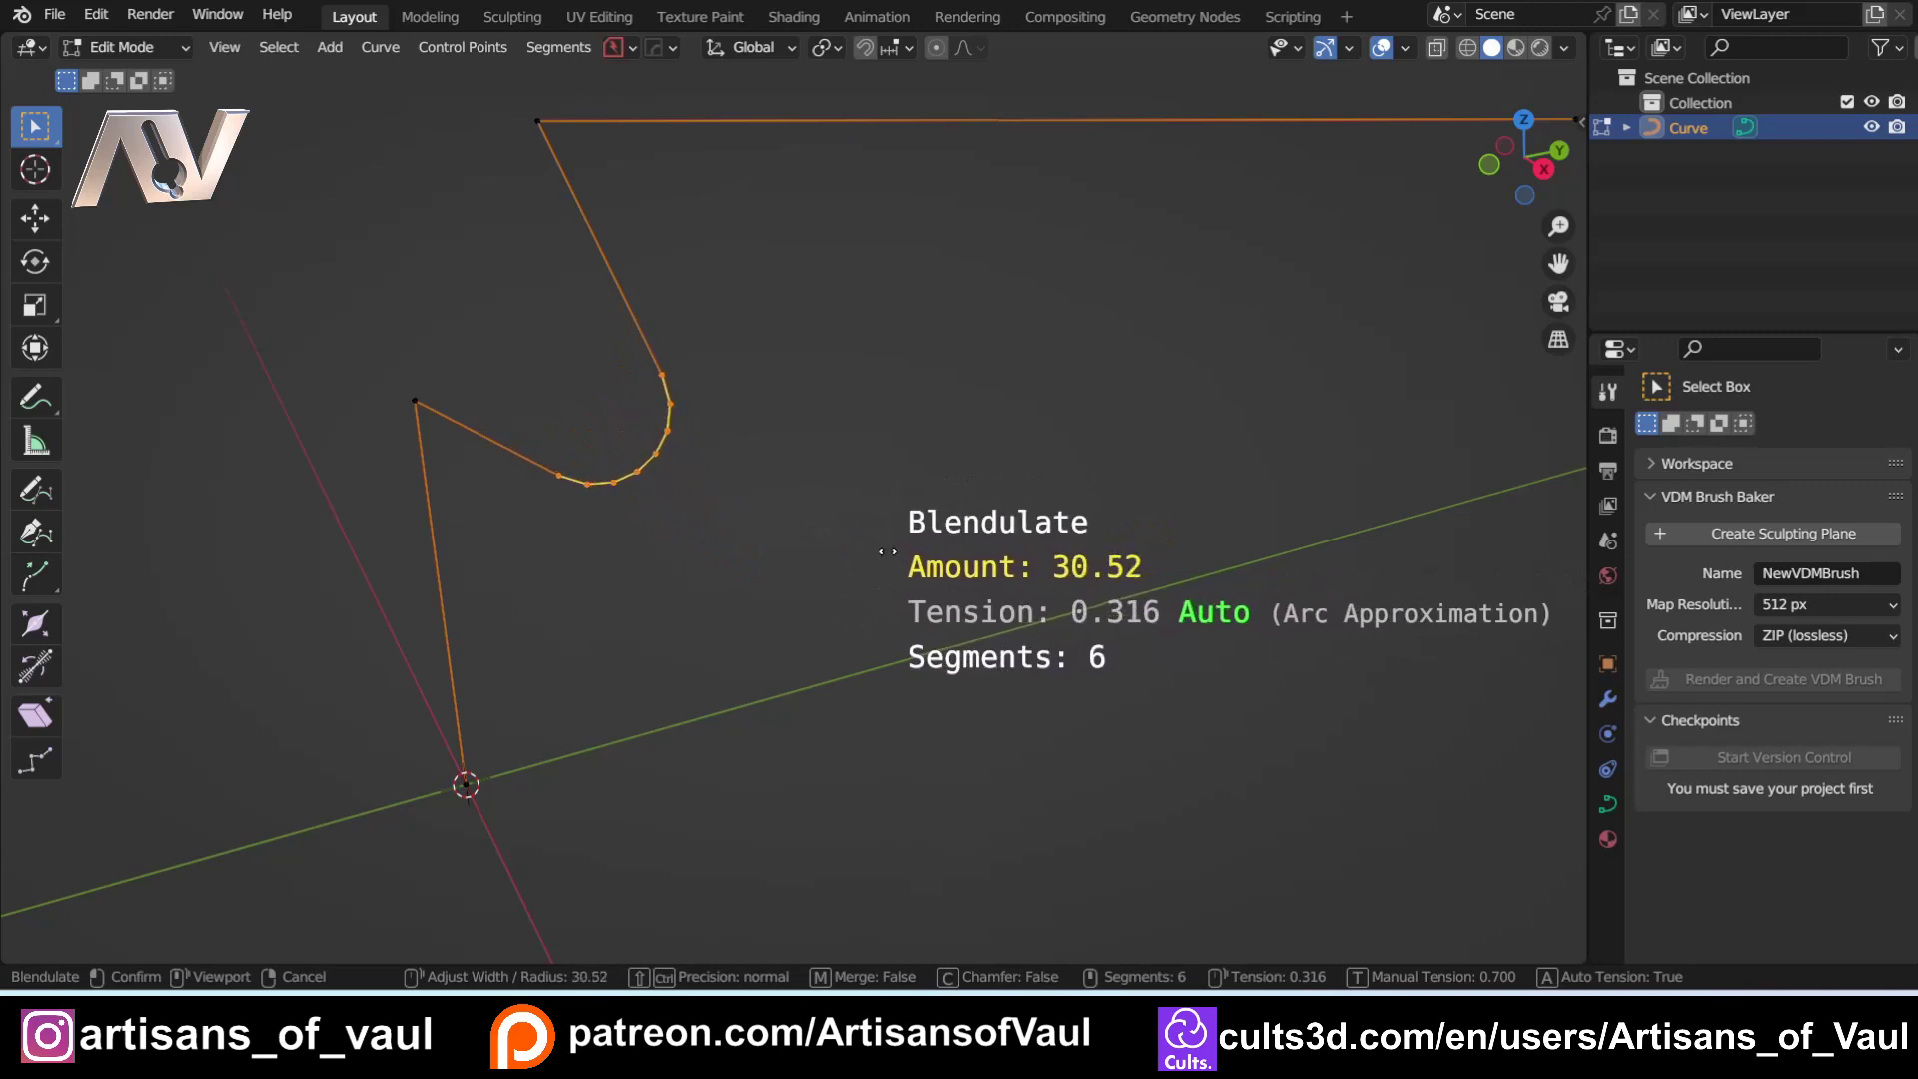
scroll(887, 552, up, 5)
scroll(887, 551, up, 3)
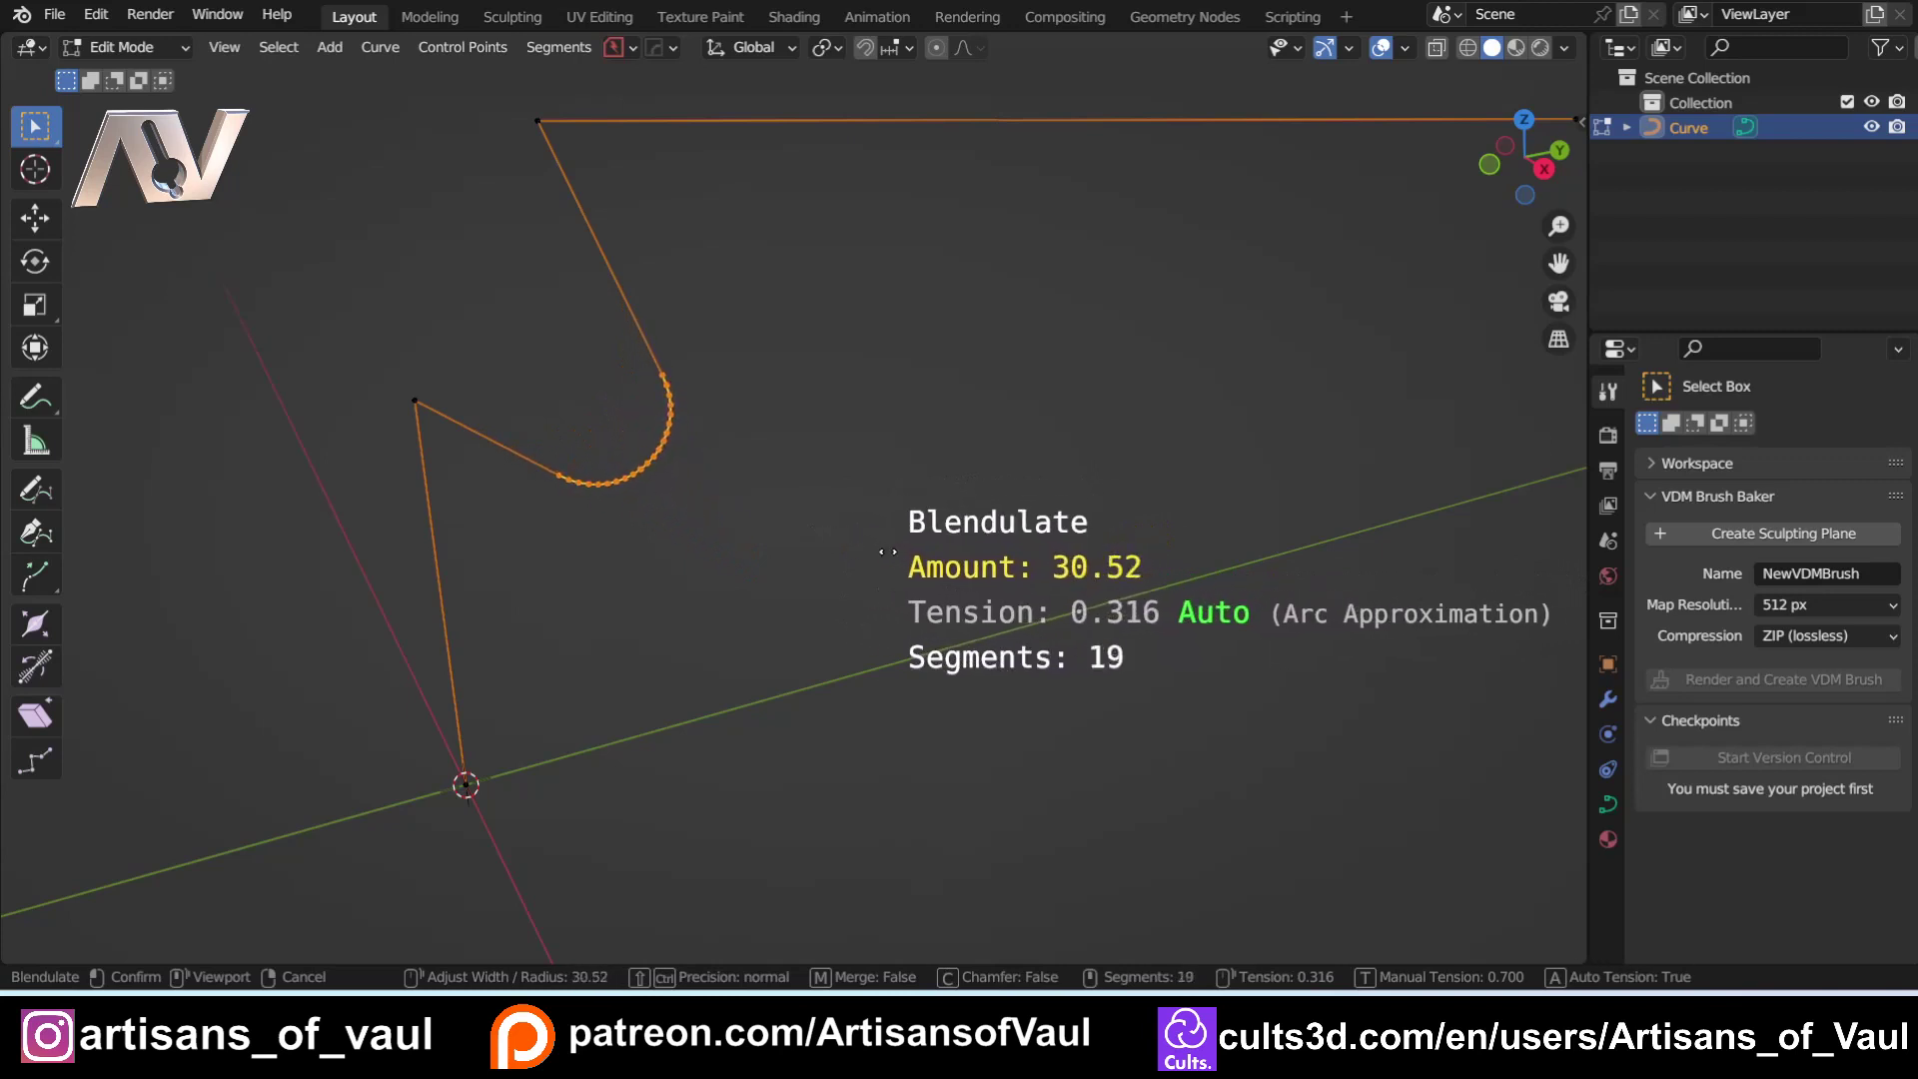
scroll(886, 551, down, 2)
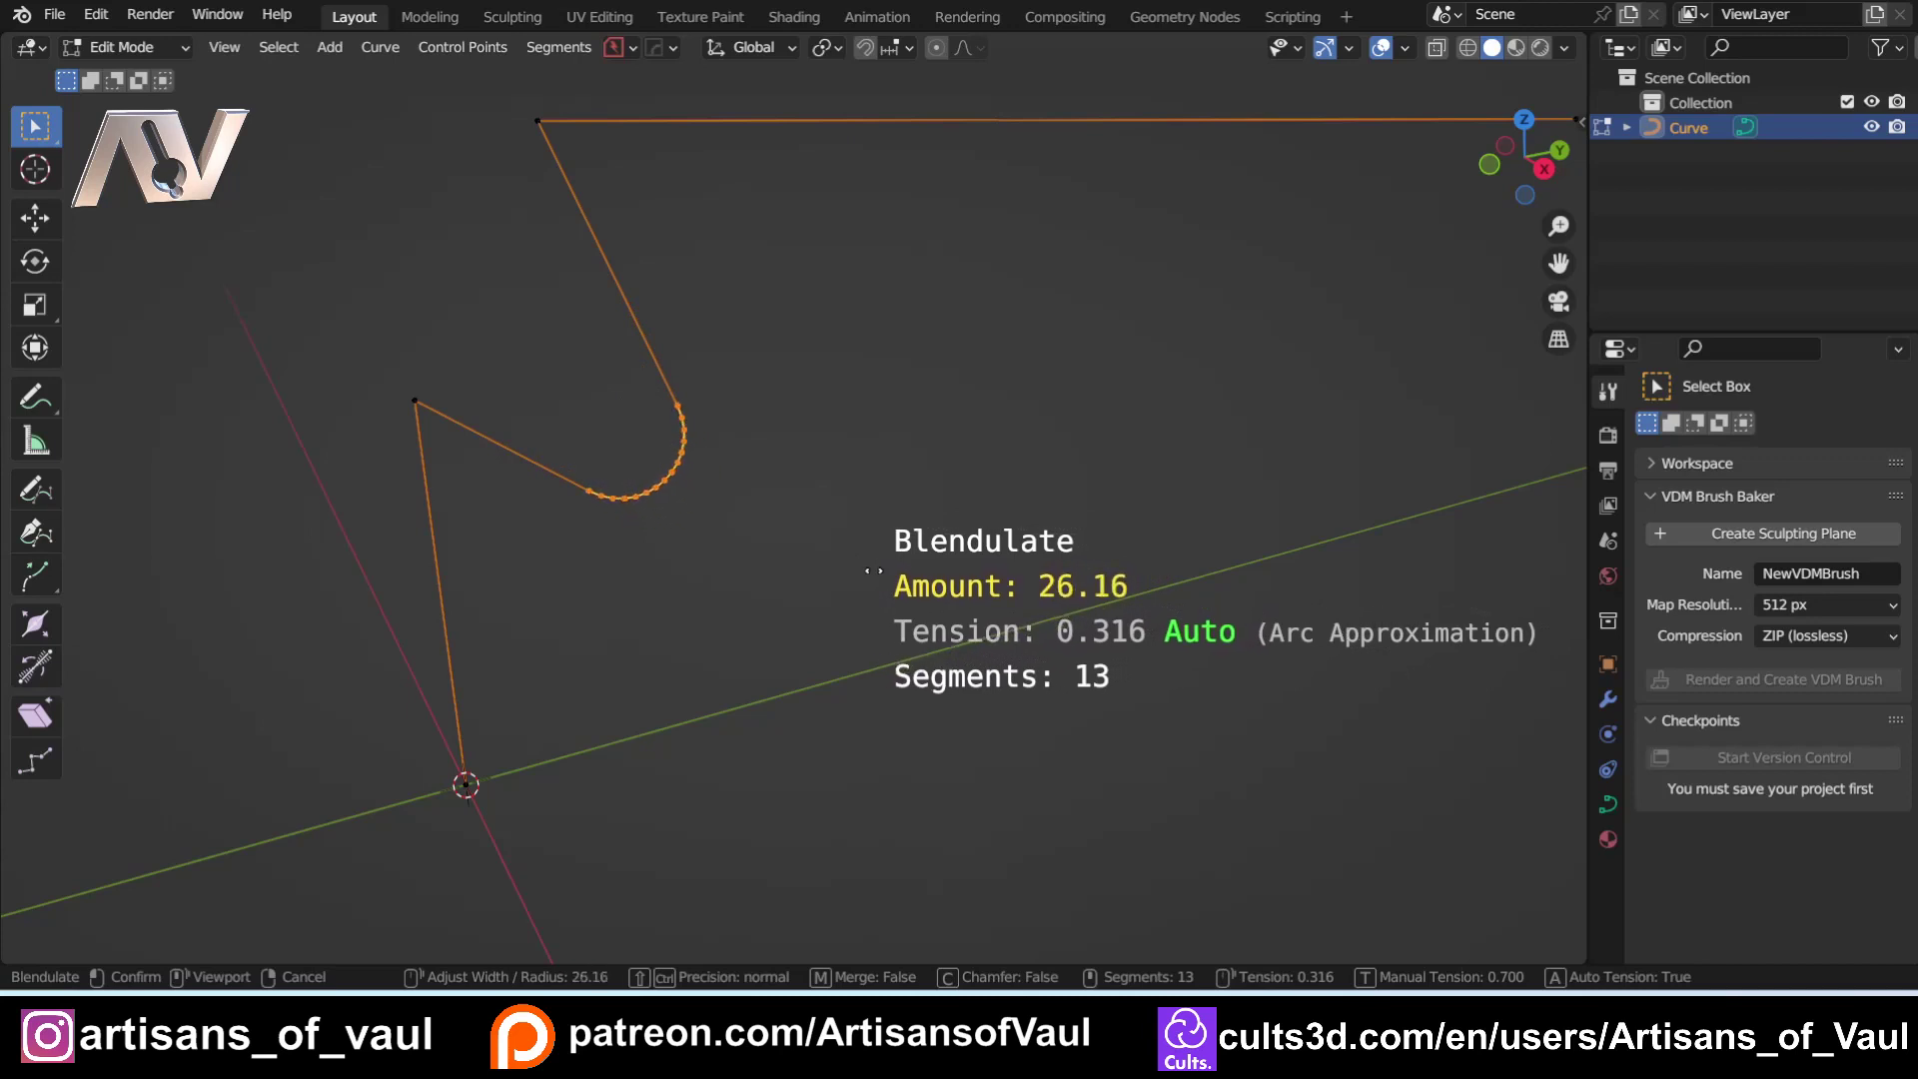
key(t)
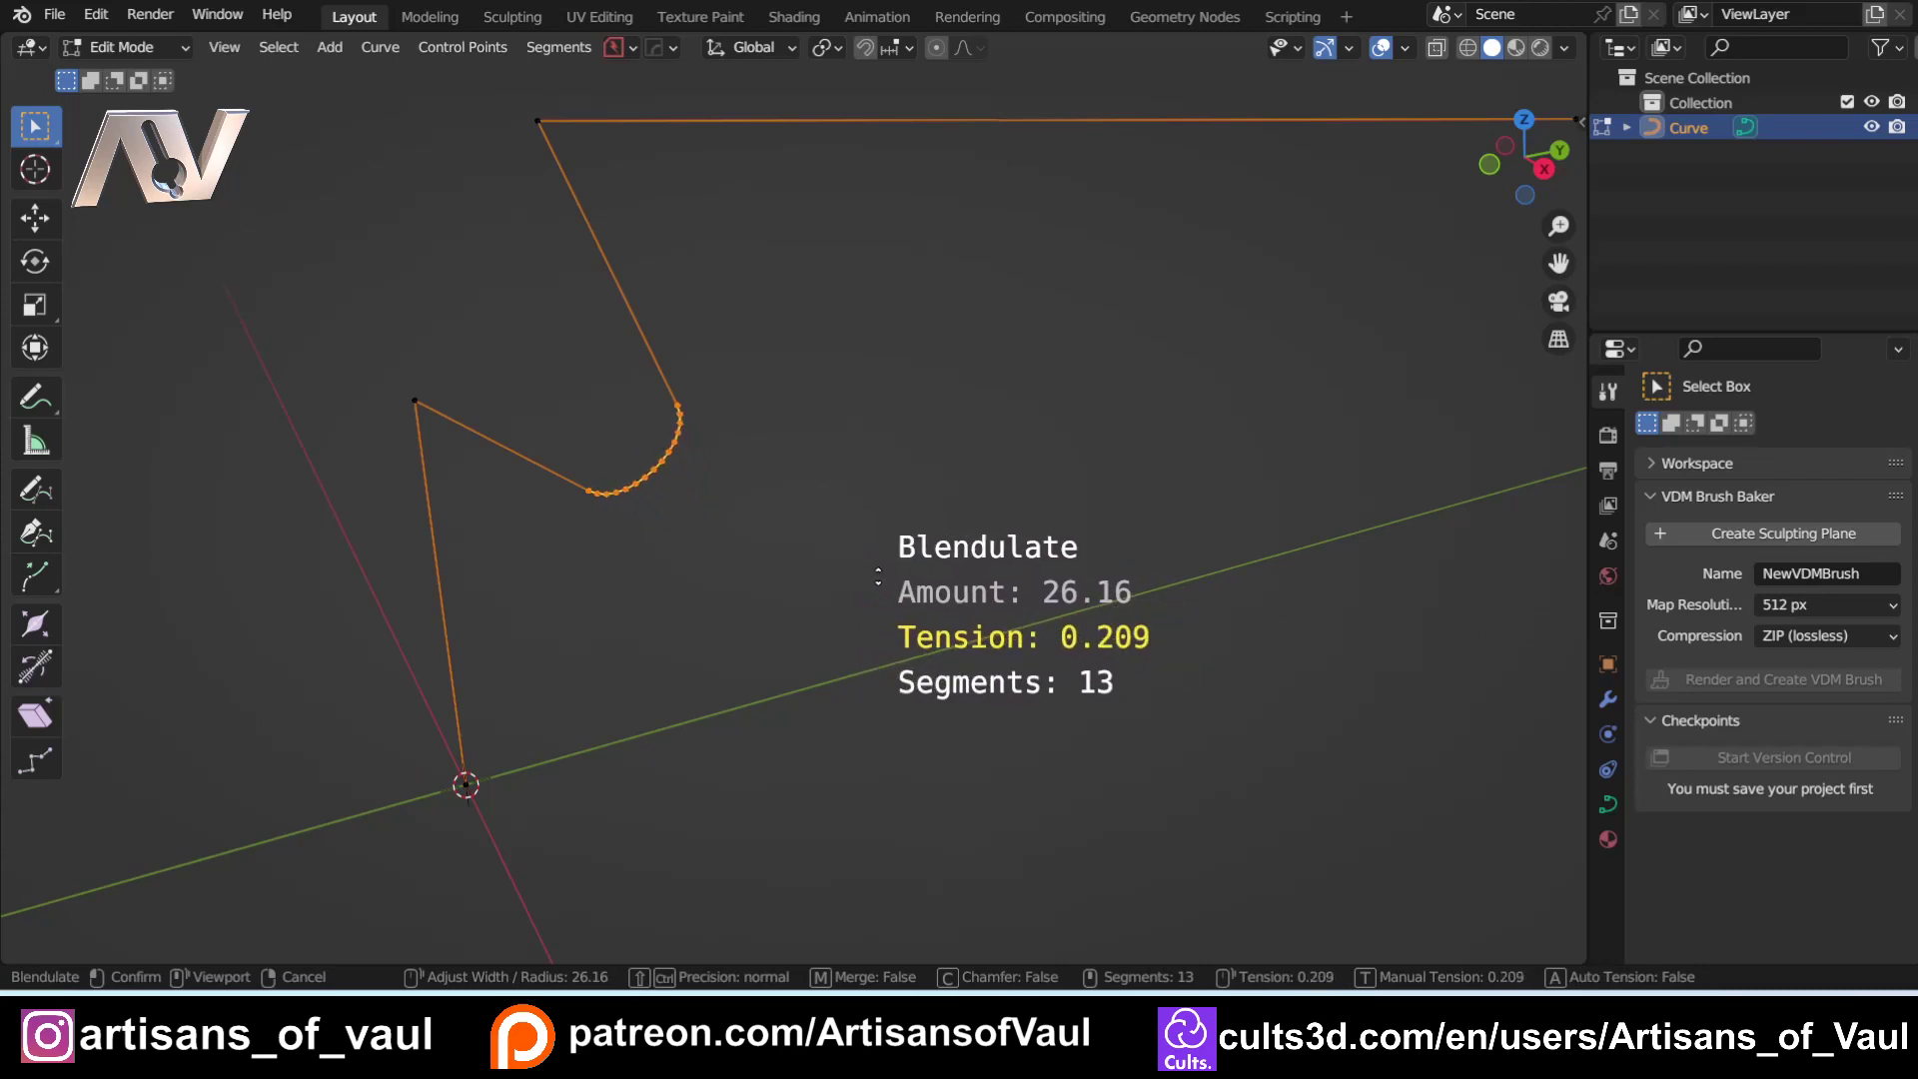
key(t)
scroll(869, 575, up, 3)
right_click(870, 575)
shift+middle_drag(759, 479, 819, 498)
scroll(827, 471, up, 3)
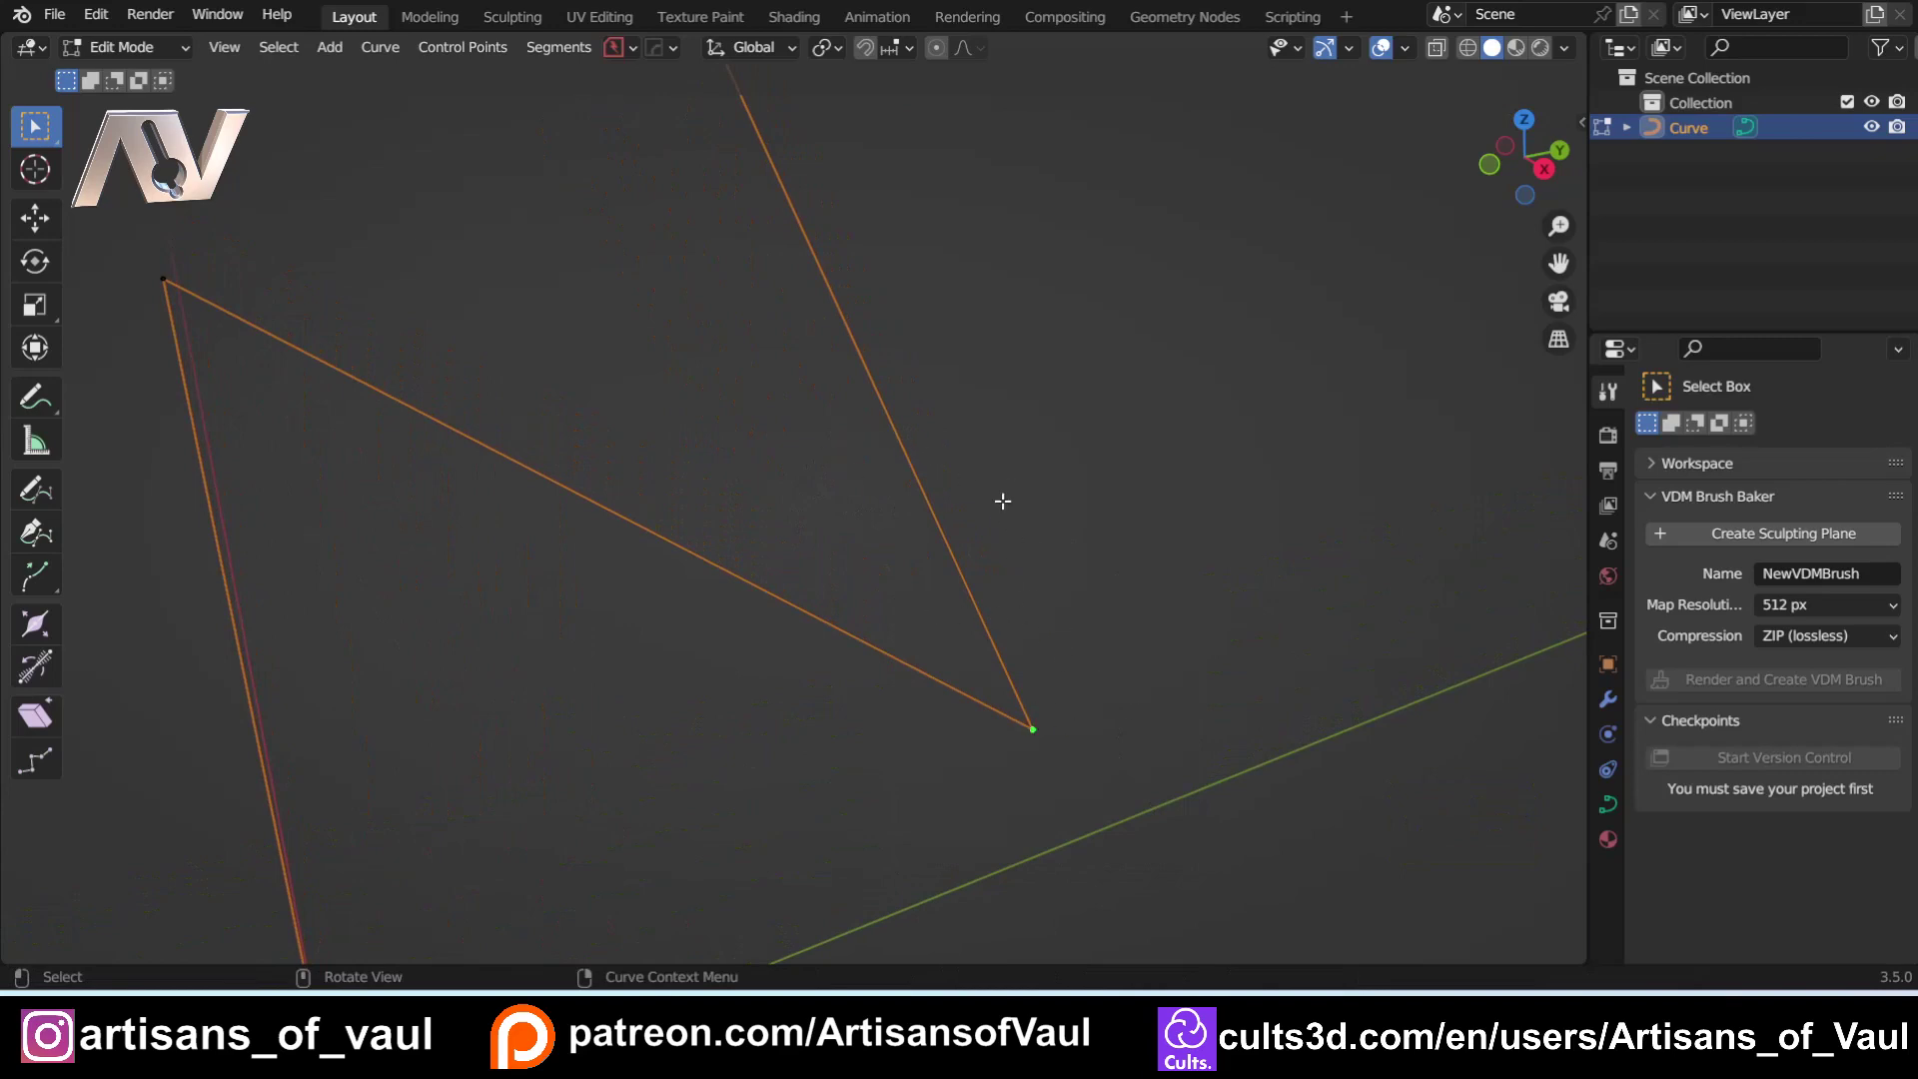
right_click(1003, 500)
key(y)
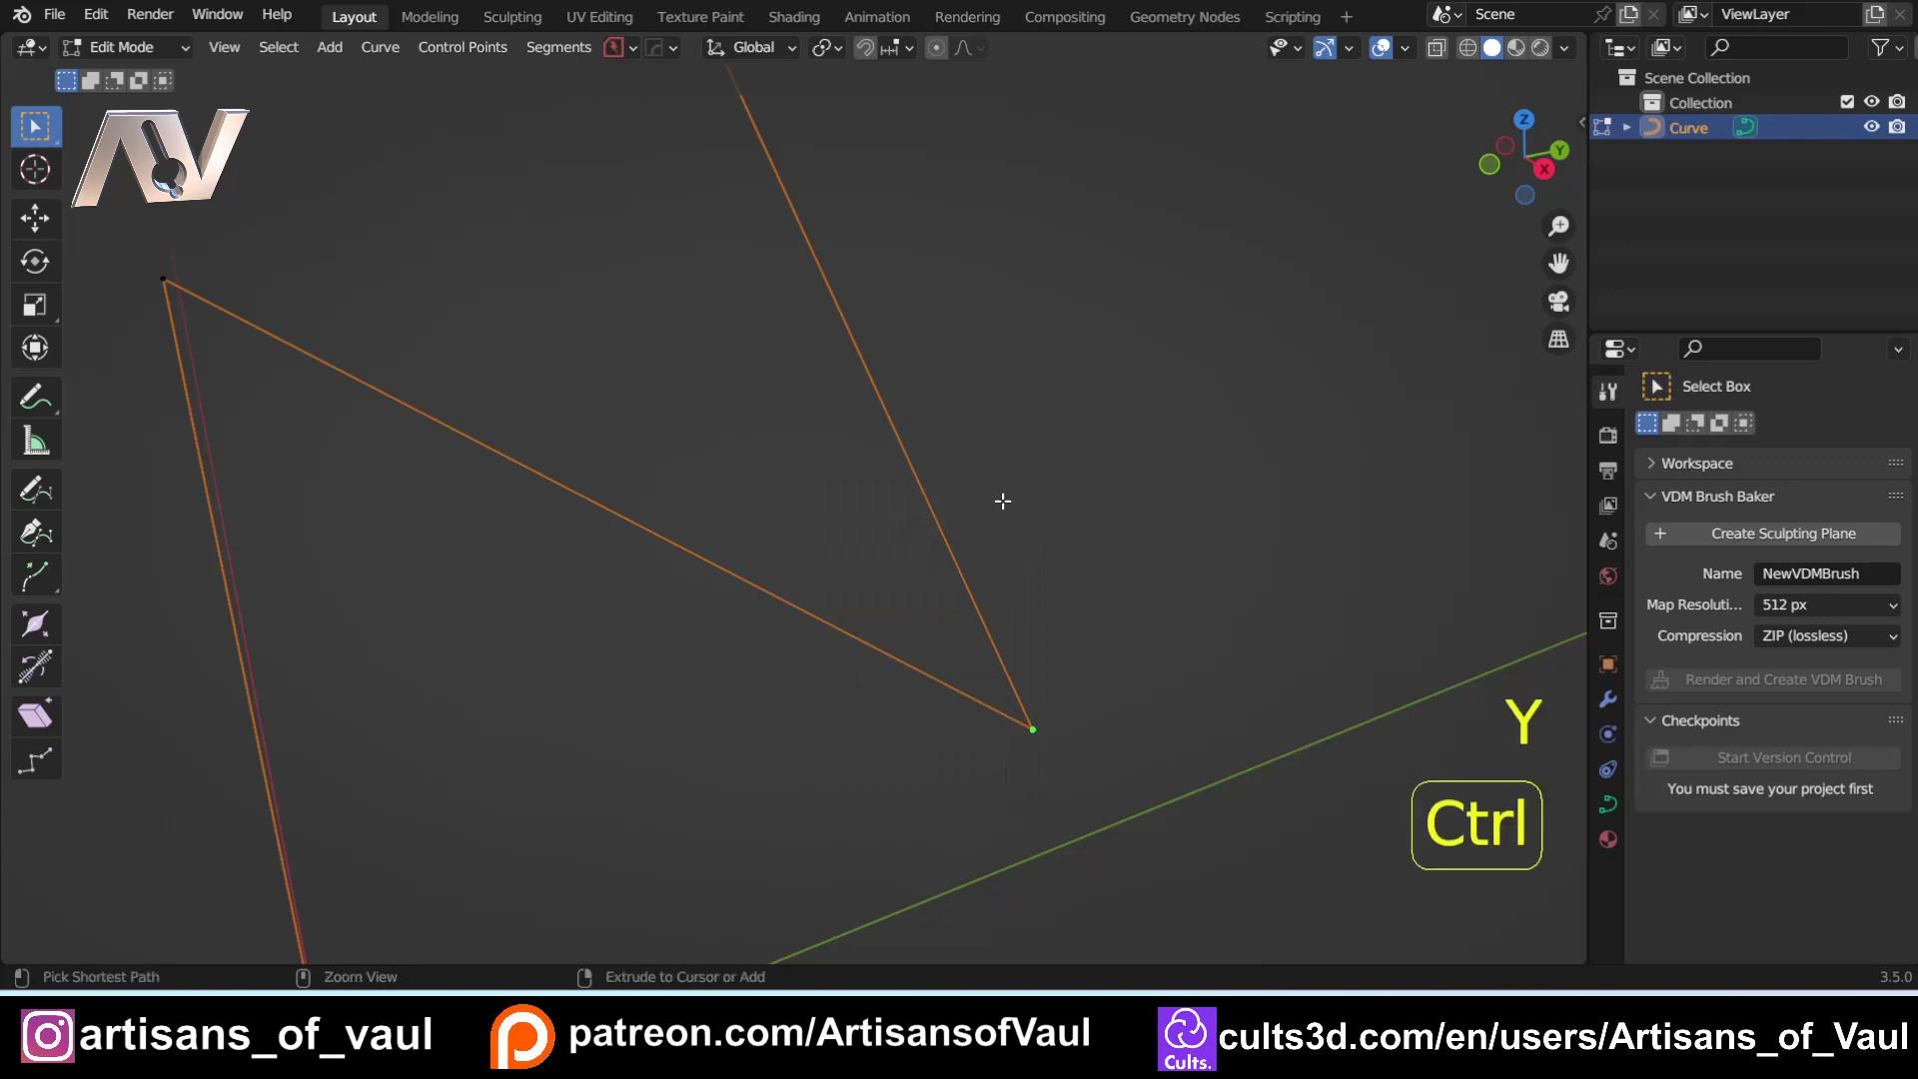
key(ctrl+b)
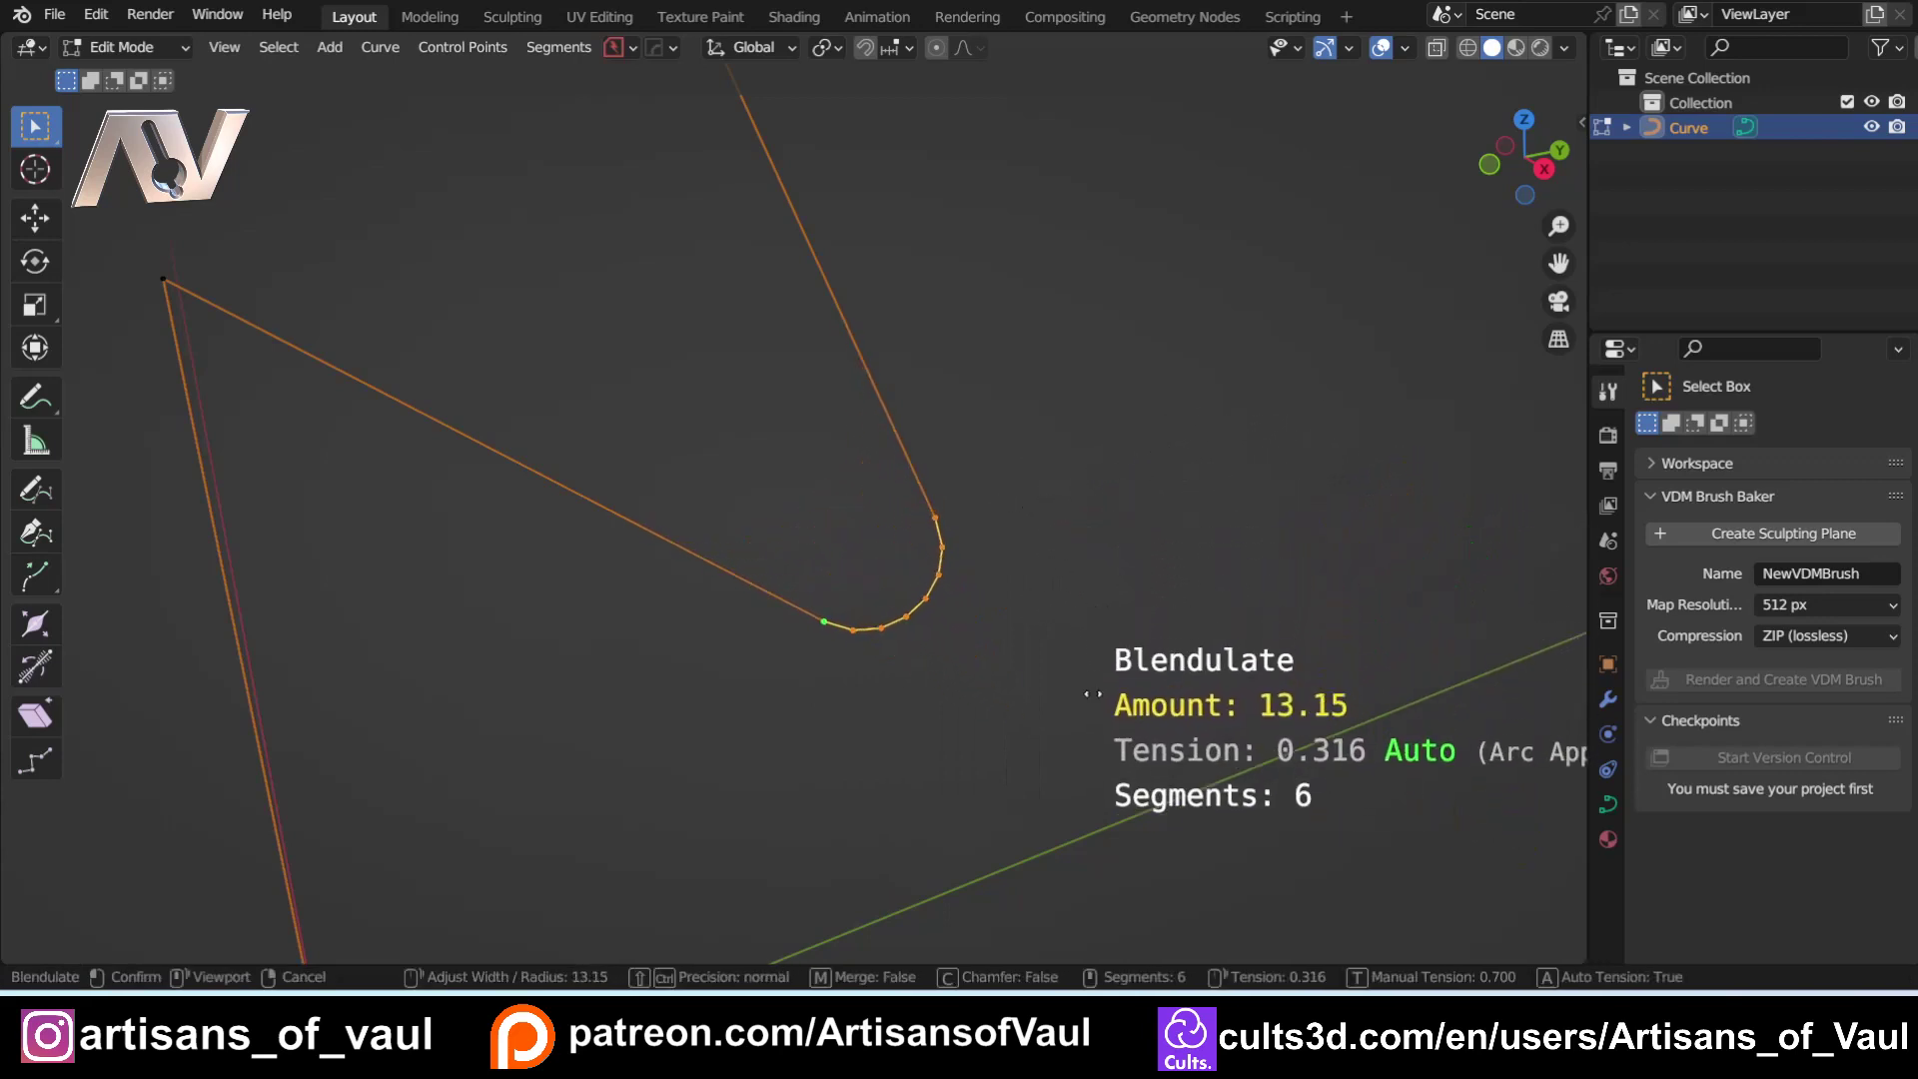
scroll(1145, 556, up, 5)
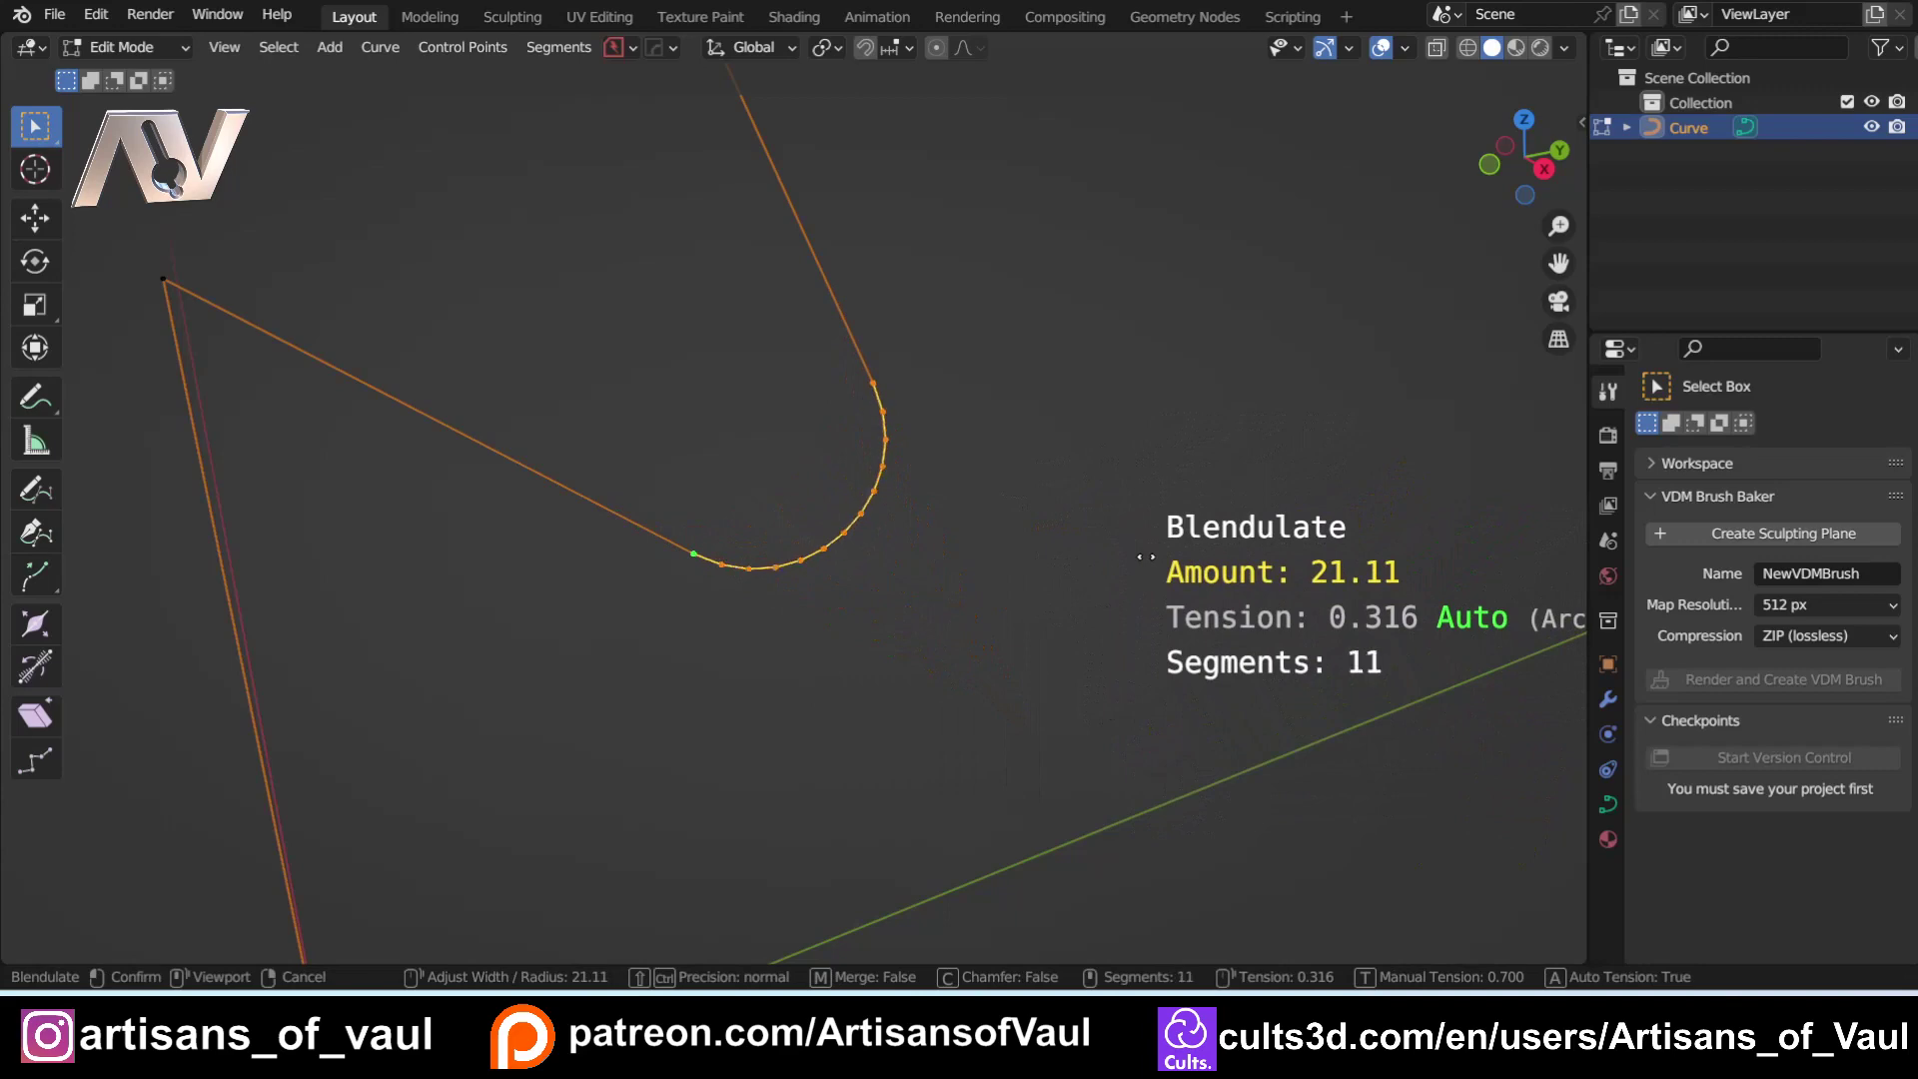
key(t)
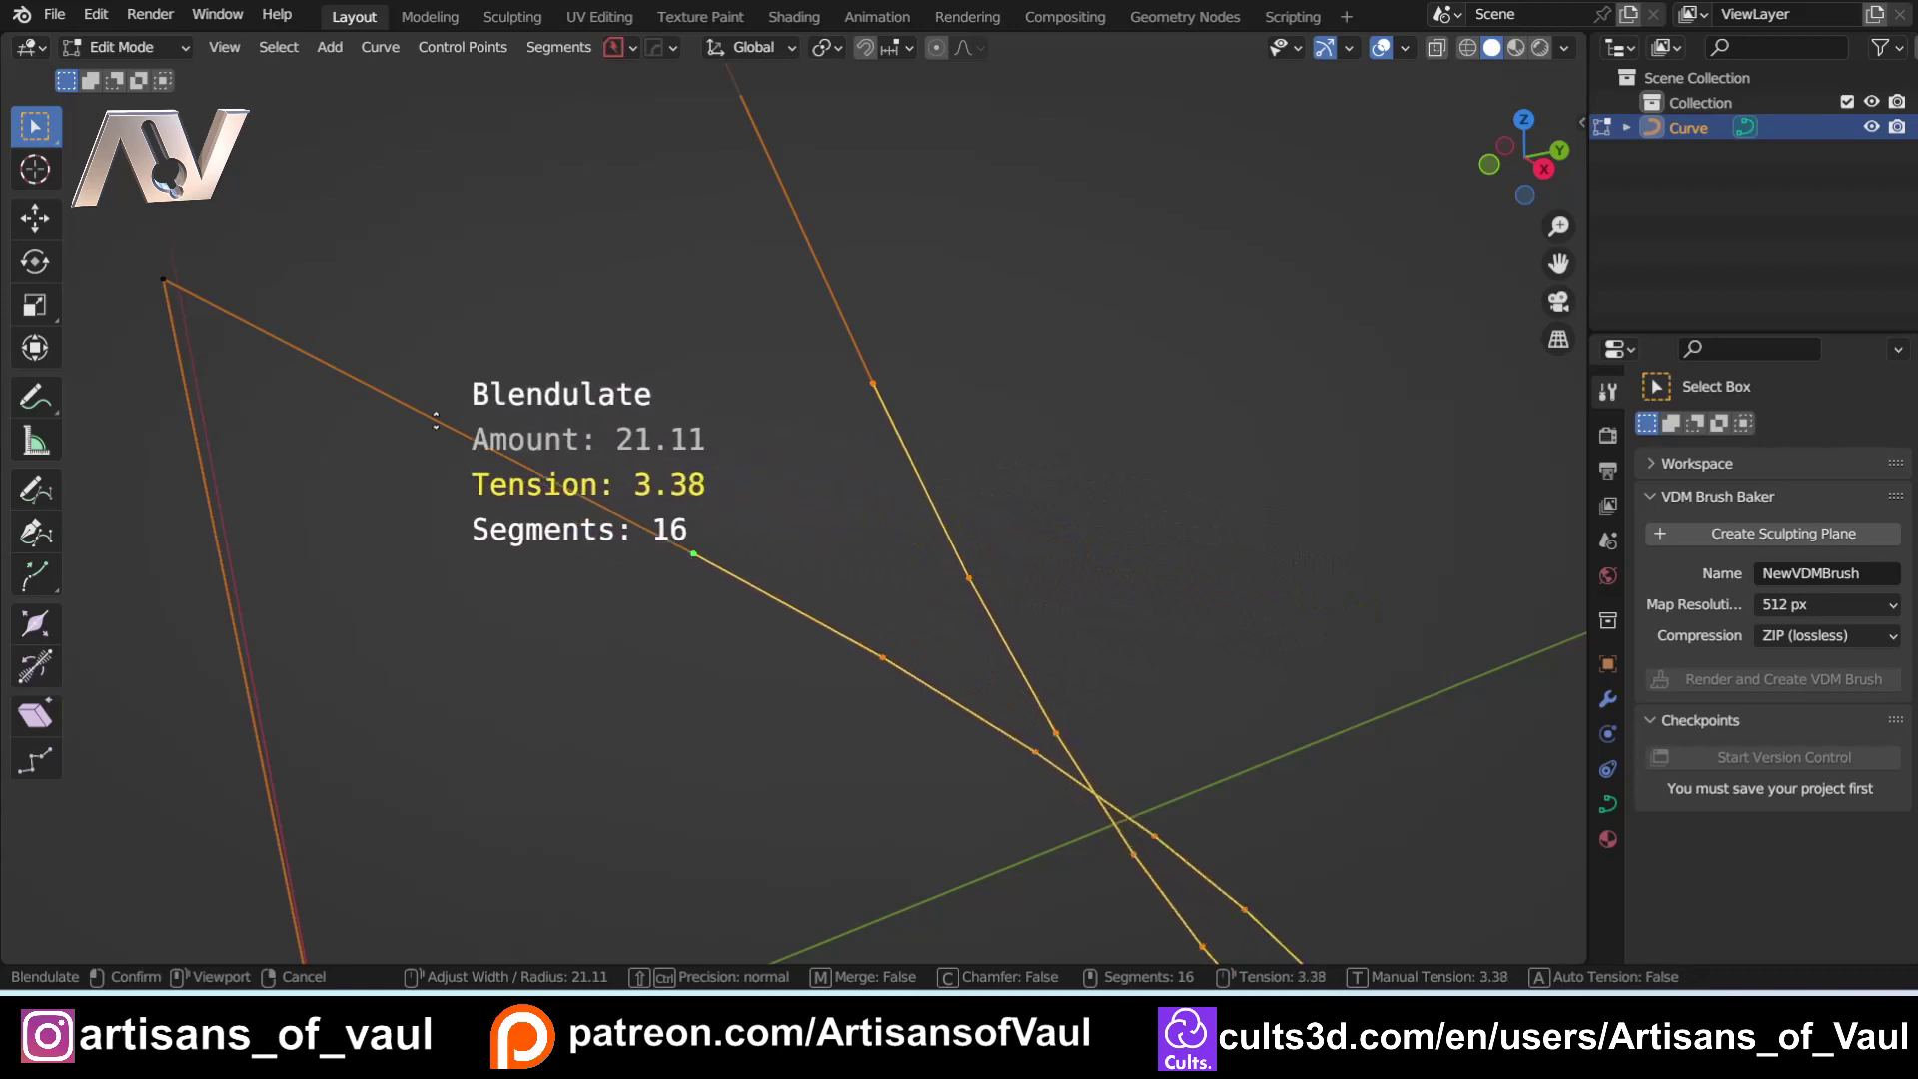
click(289, 323)
scroll(292, 326, down, 5)
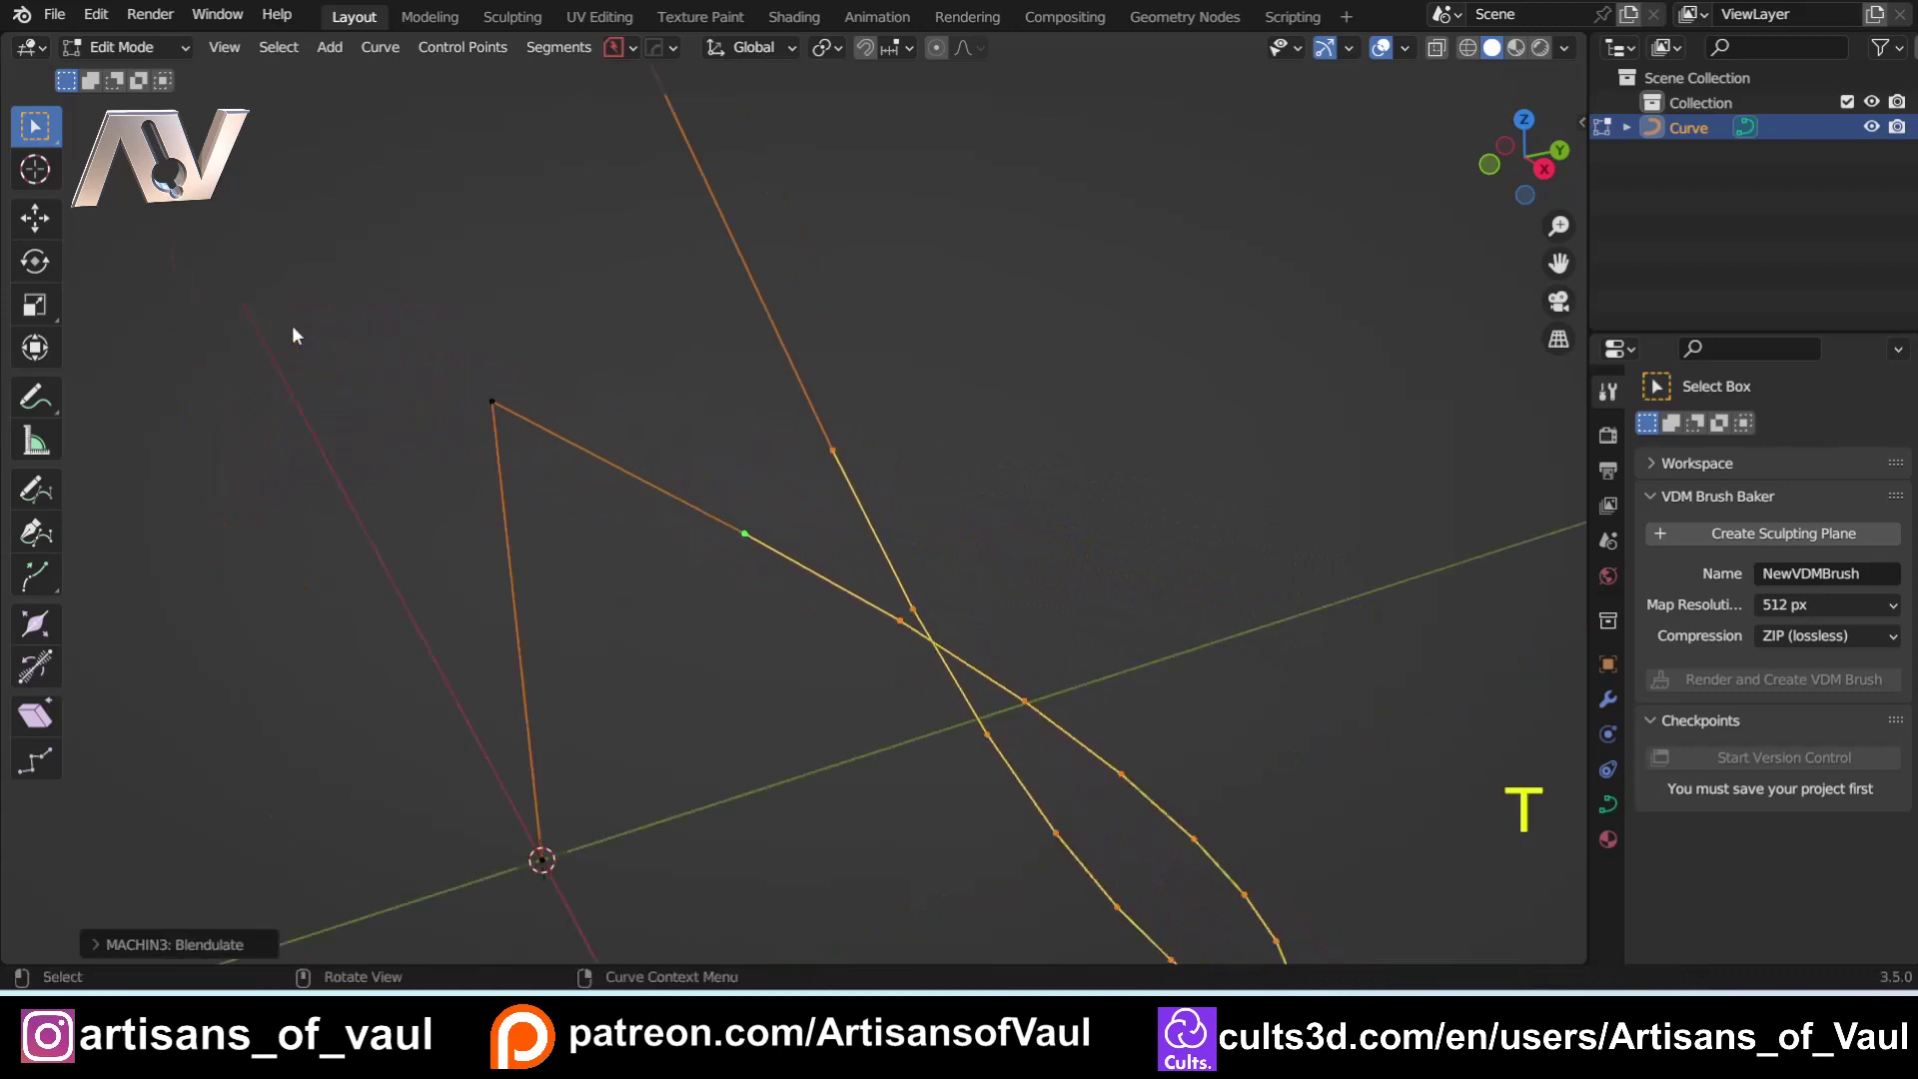
middle_drag(1138, 775, 770, 585)
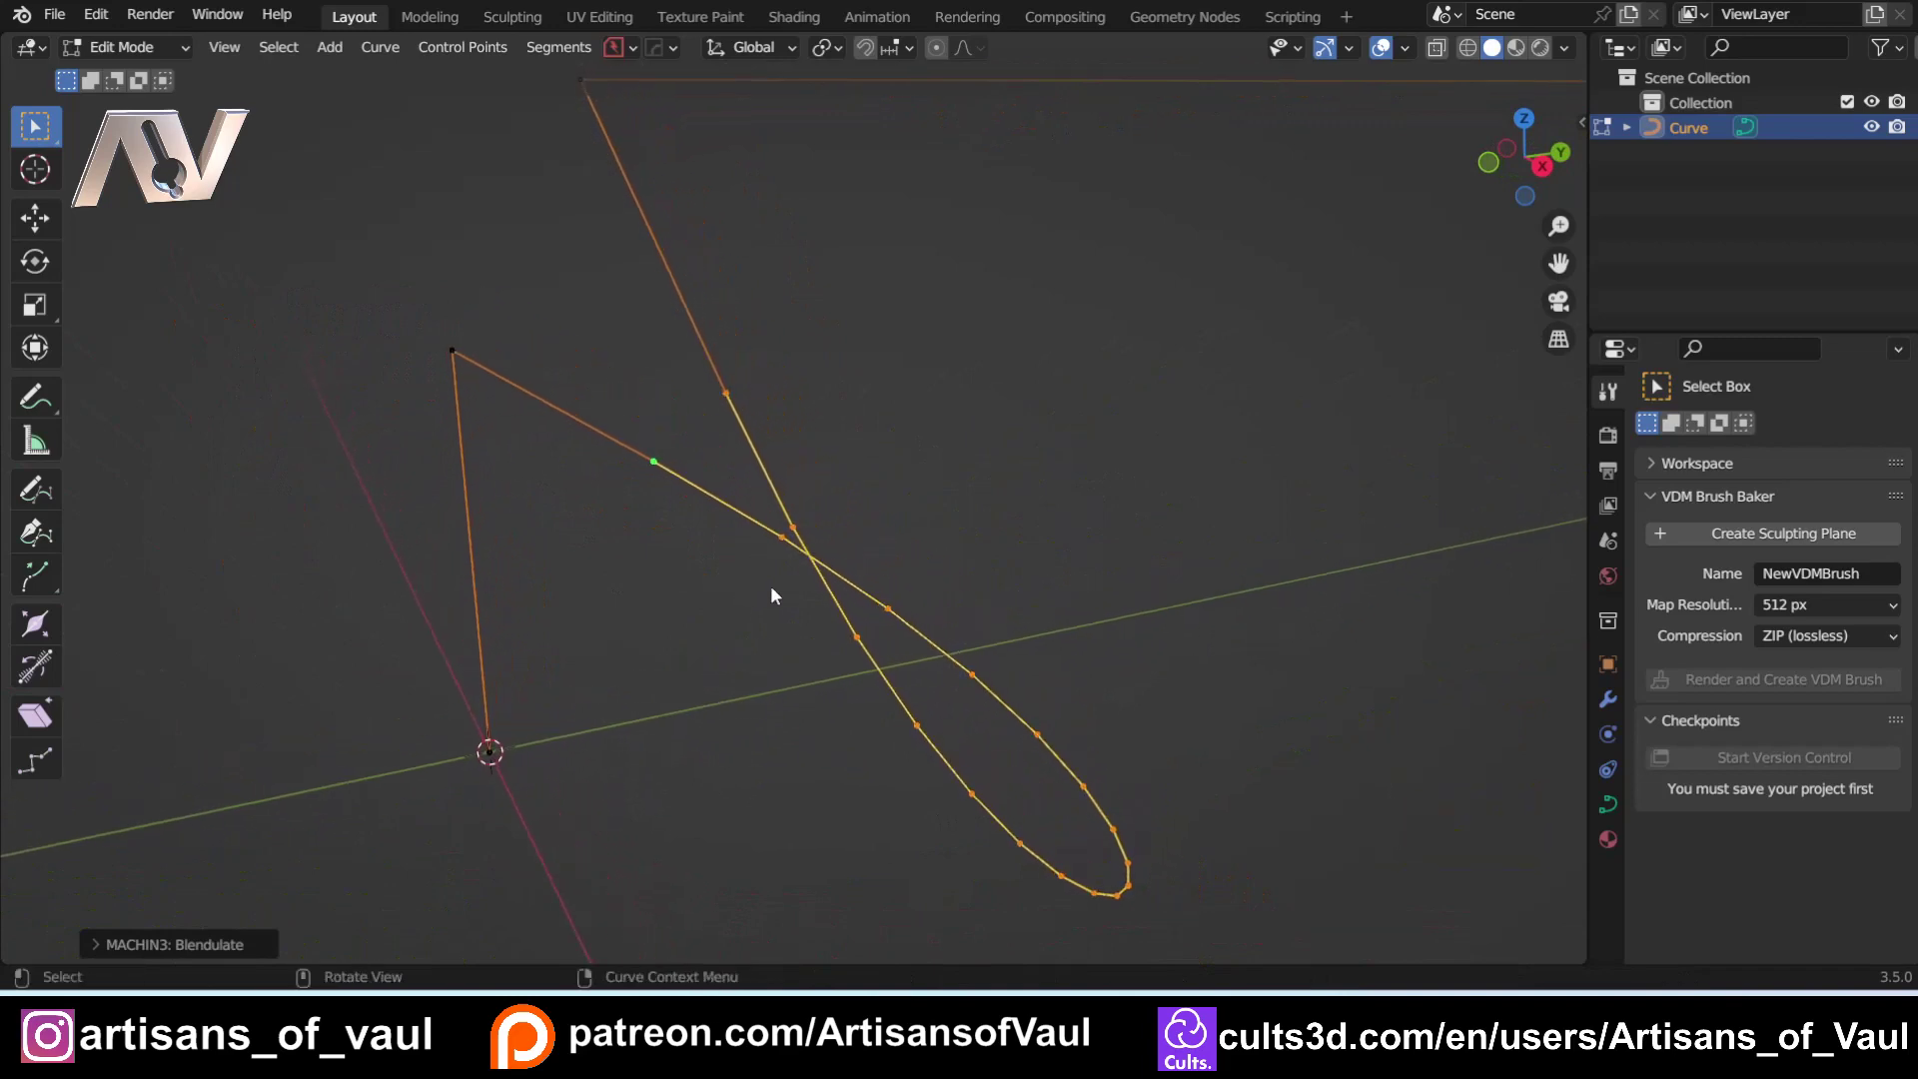
key(ctrl+b)
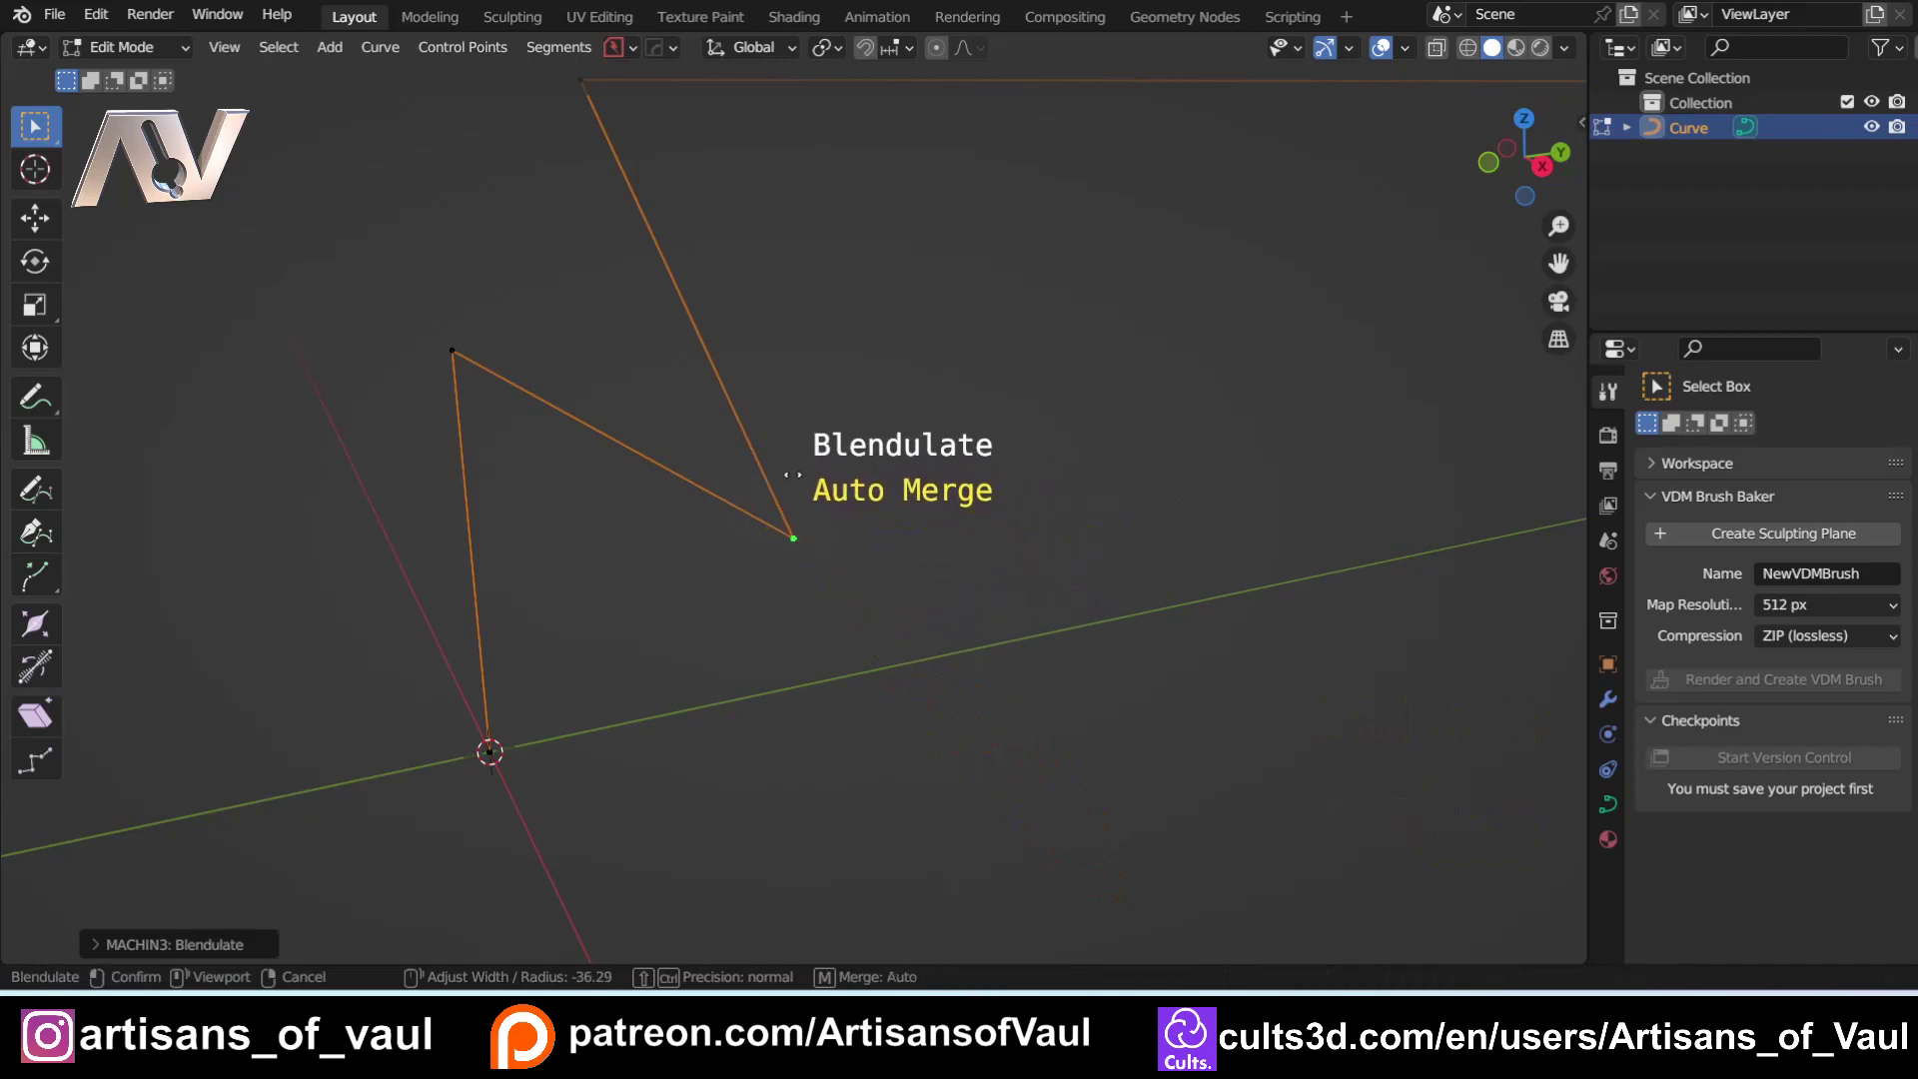
click(792, 475)
scroll(836, 547, up, 3)
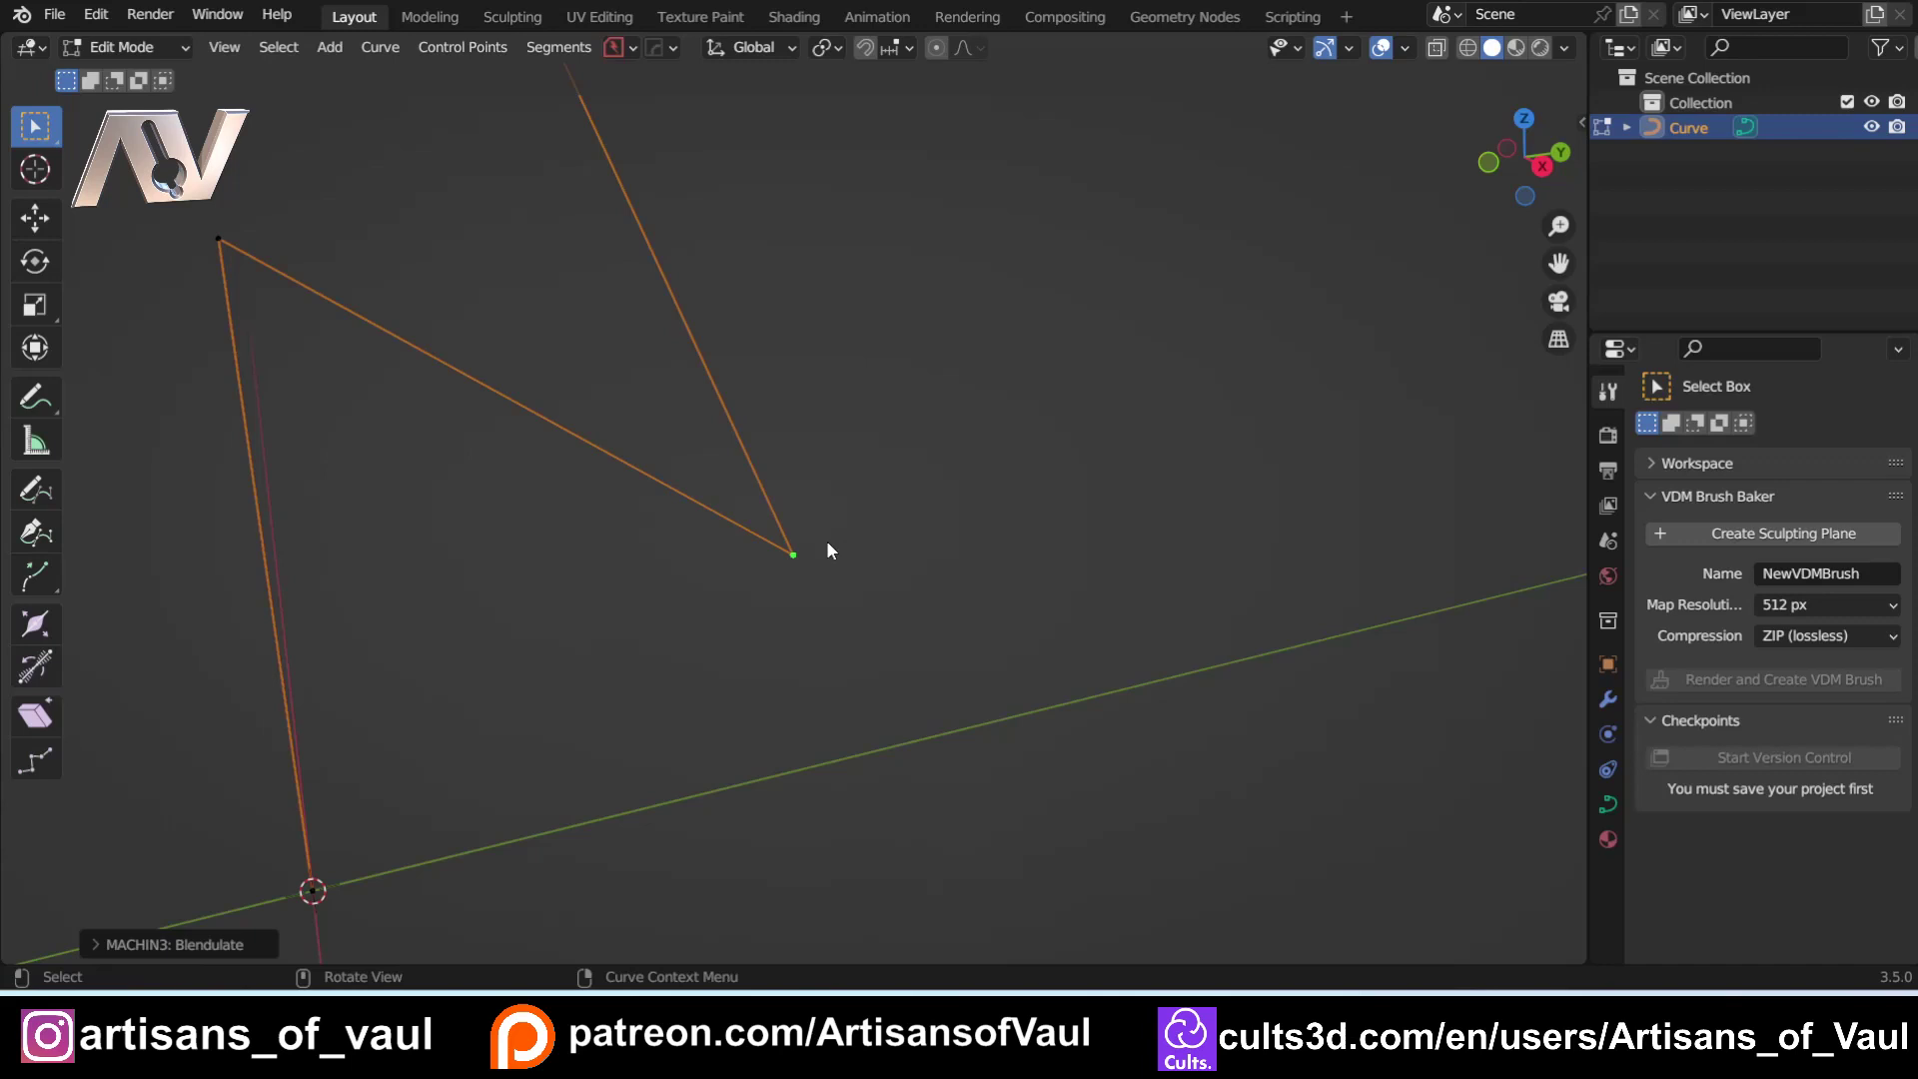
Step: Blendulate the middle corner with Amount 25.74, automatic tension and 14 segments
key(ctrl+b)
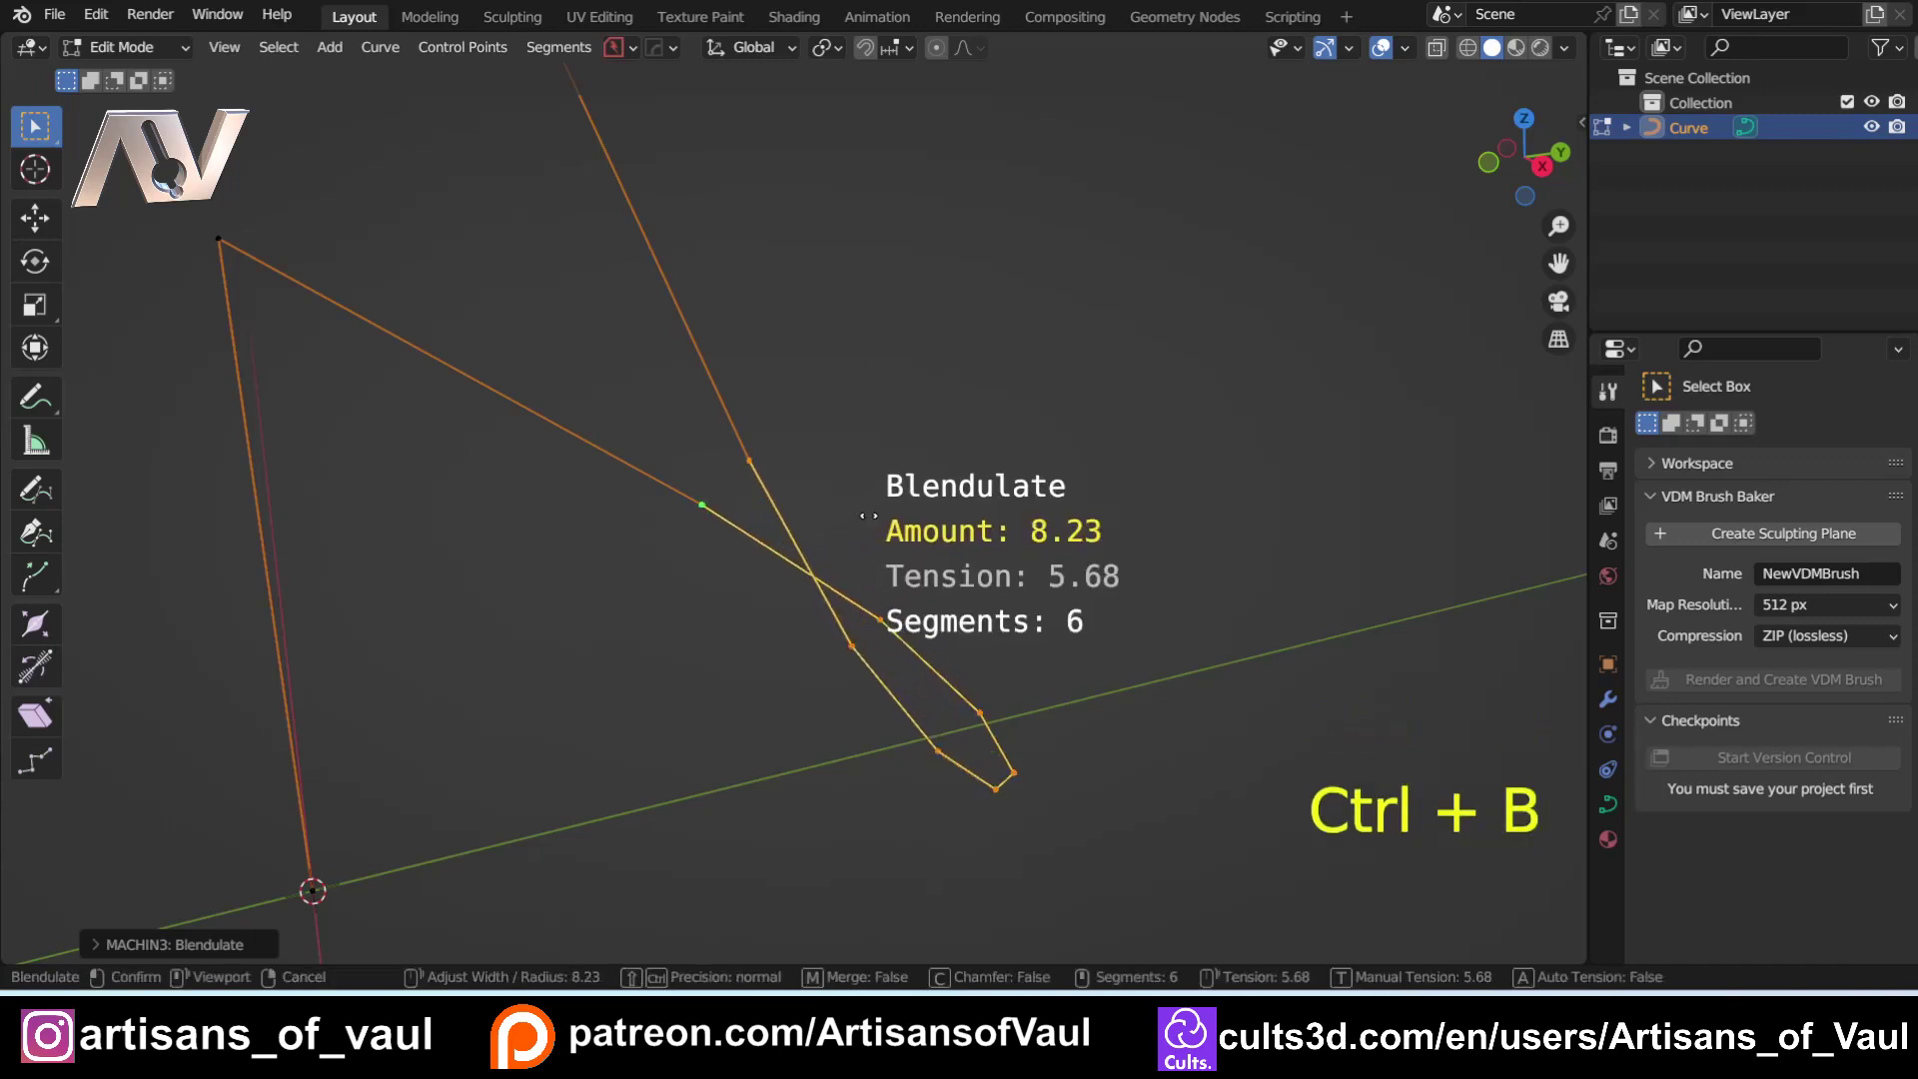
key(t)
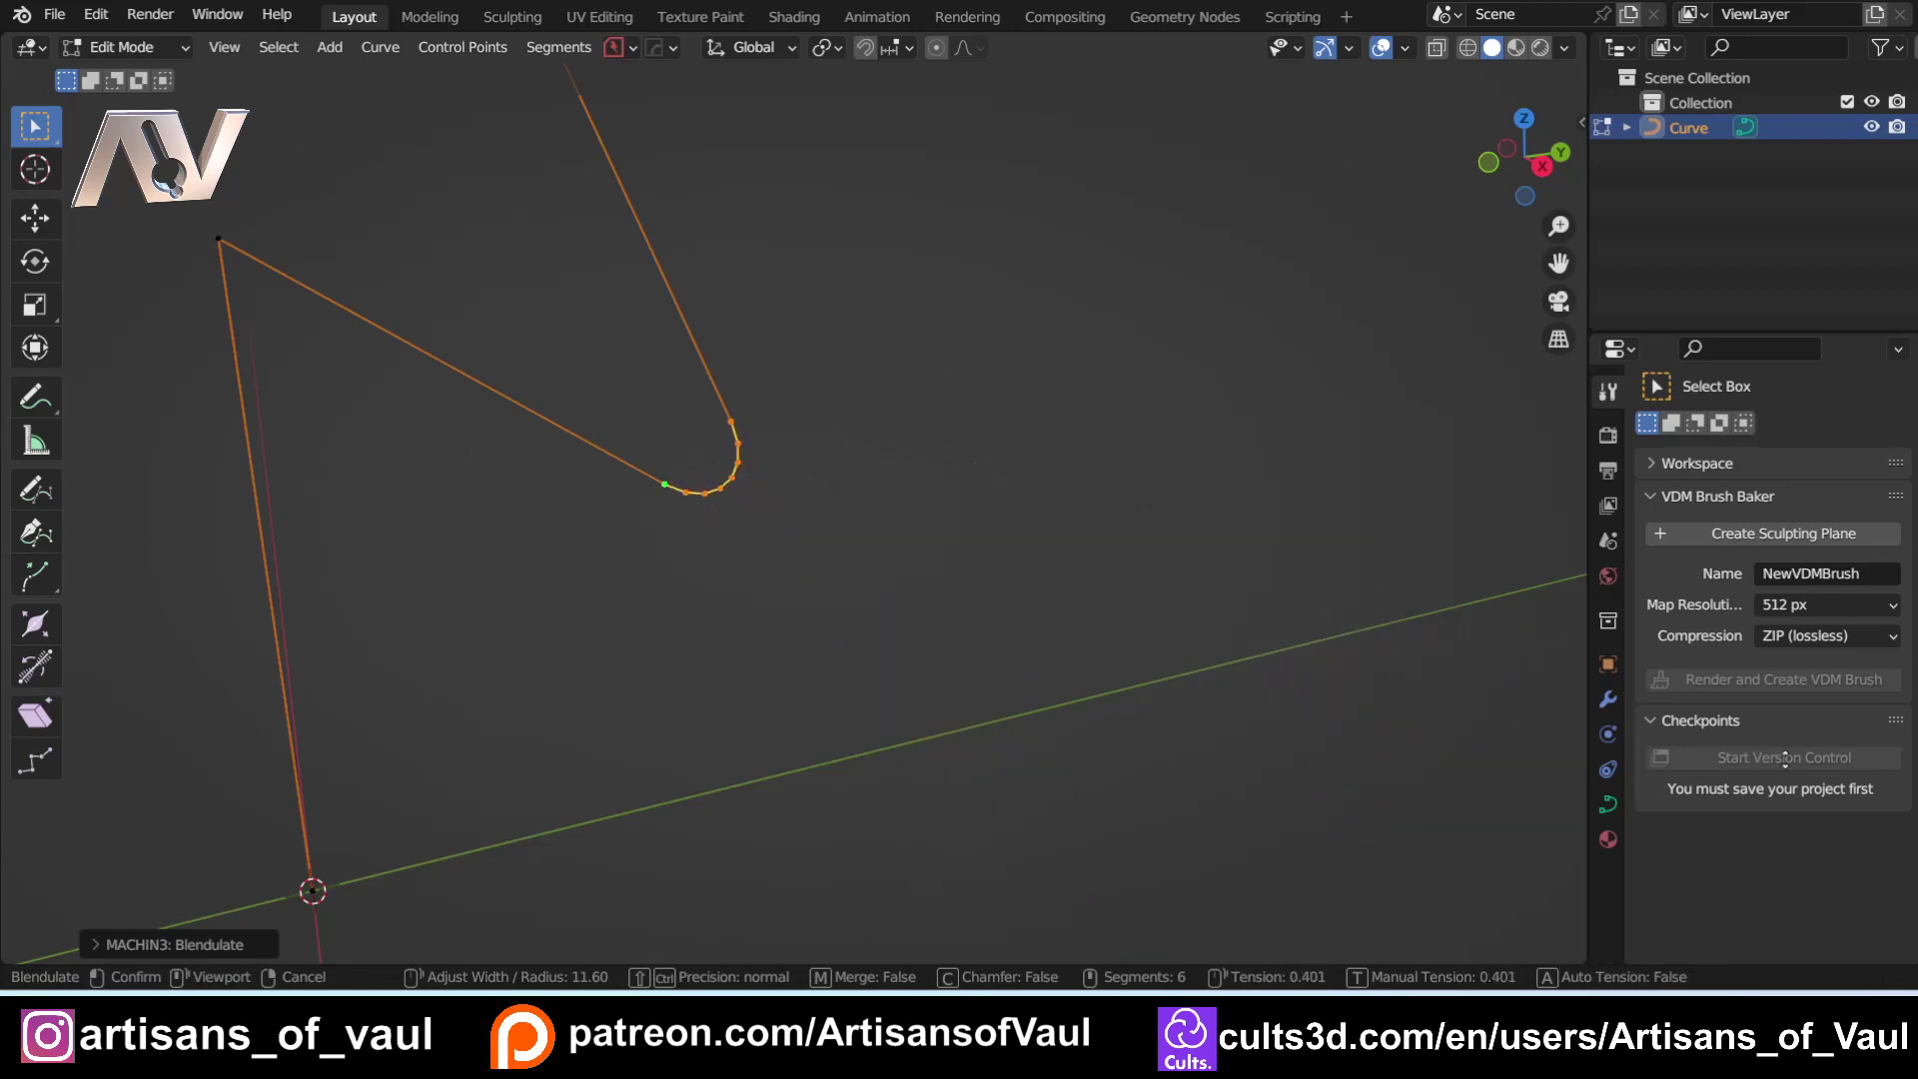
key(Escape)
key(y)
key(ctrl+b)
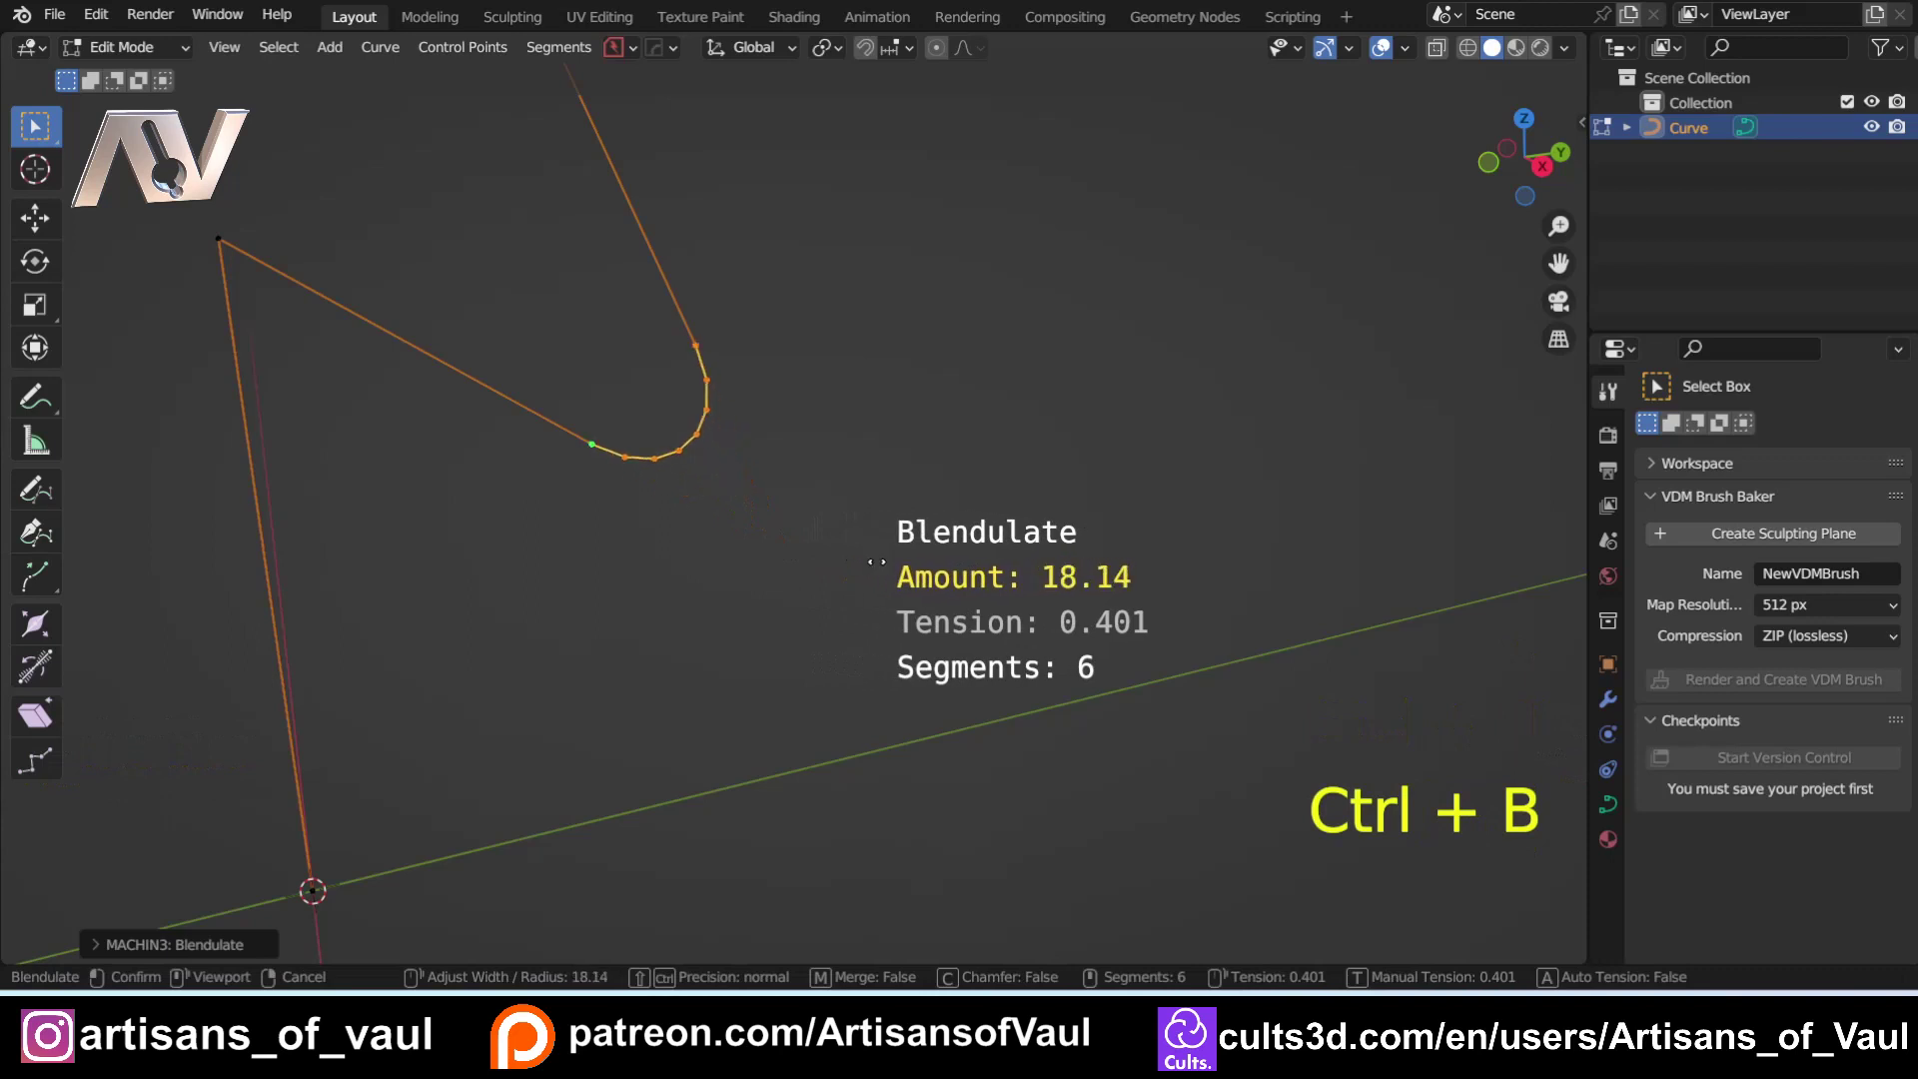
key(a)
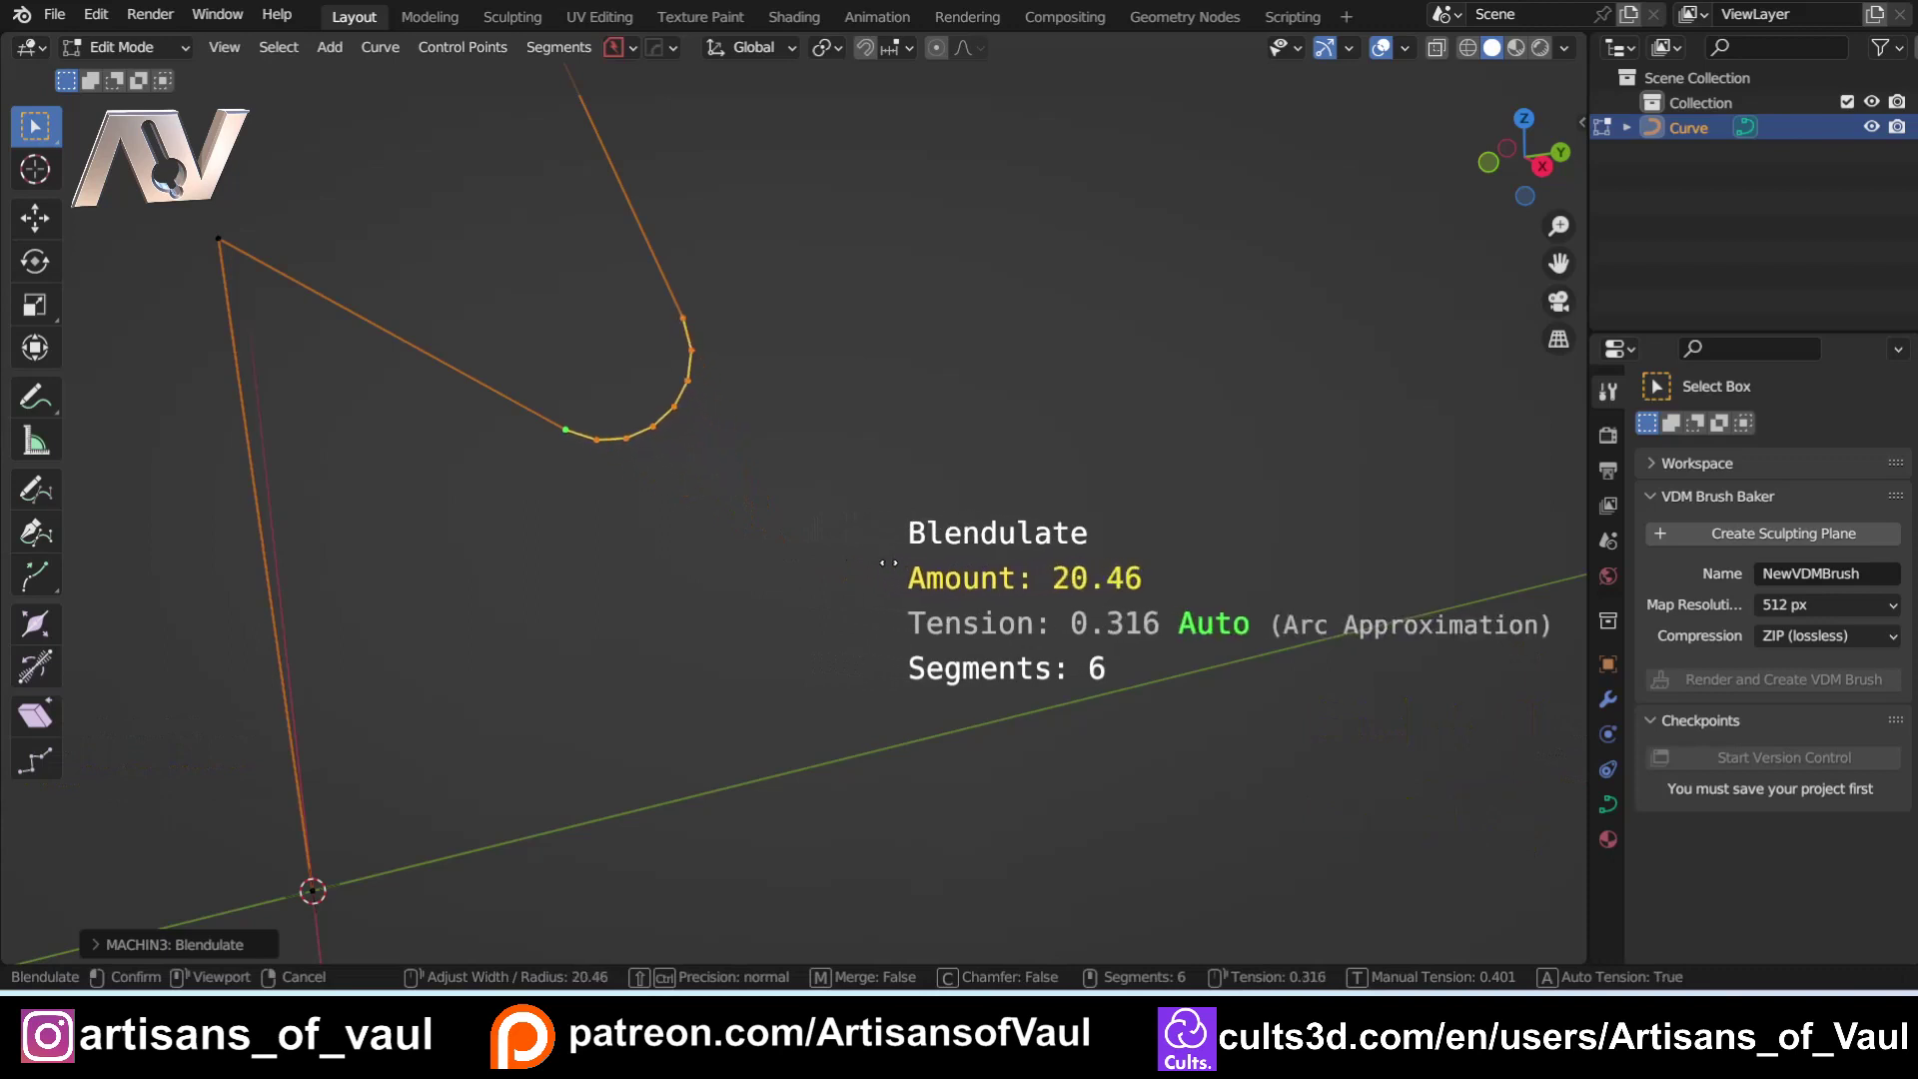
scroll(902, 565, up, 6)
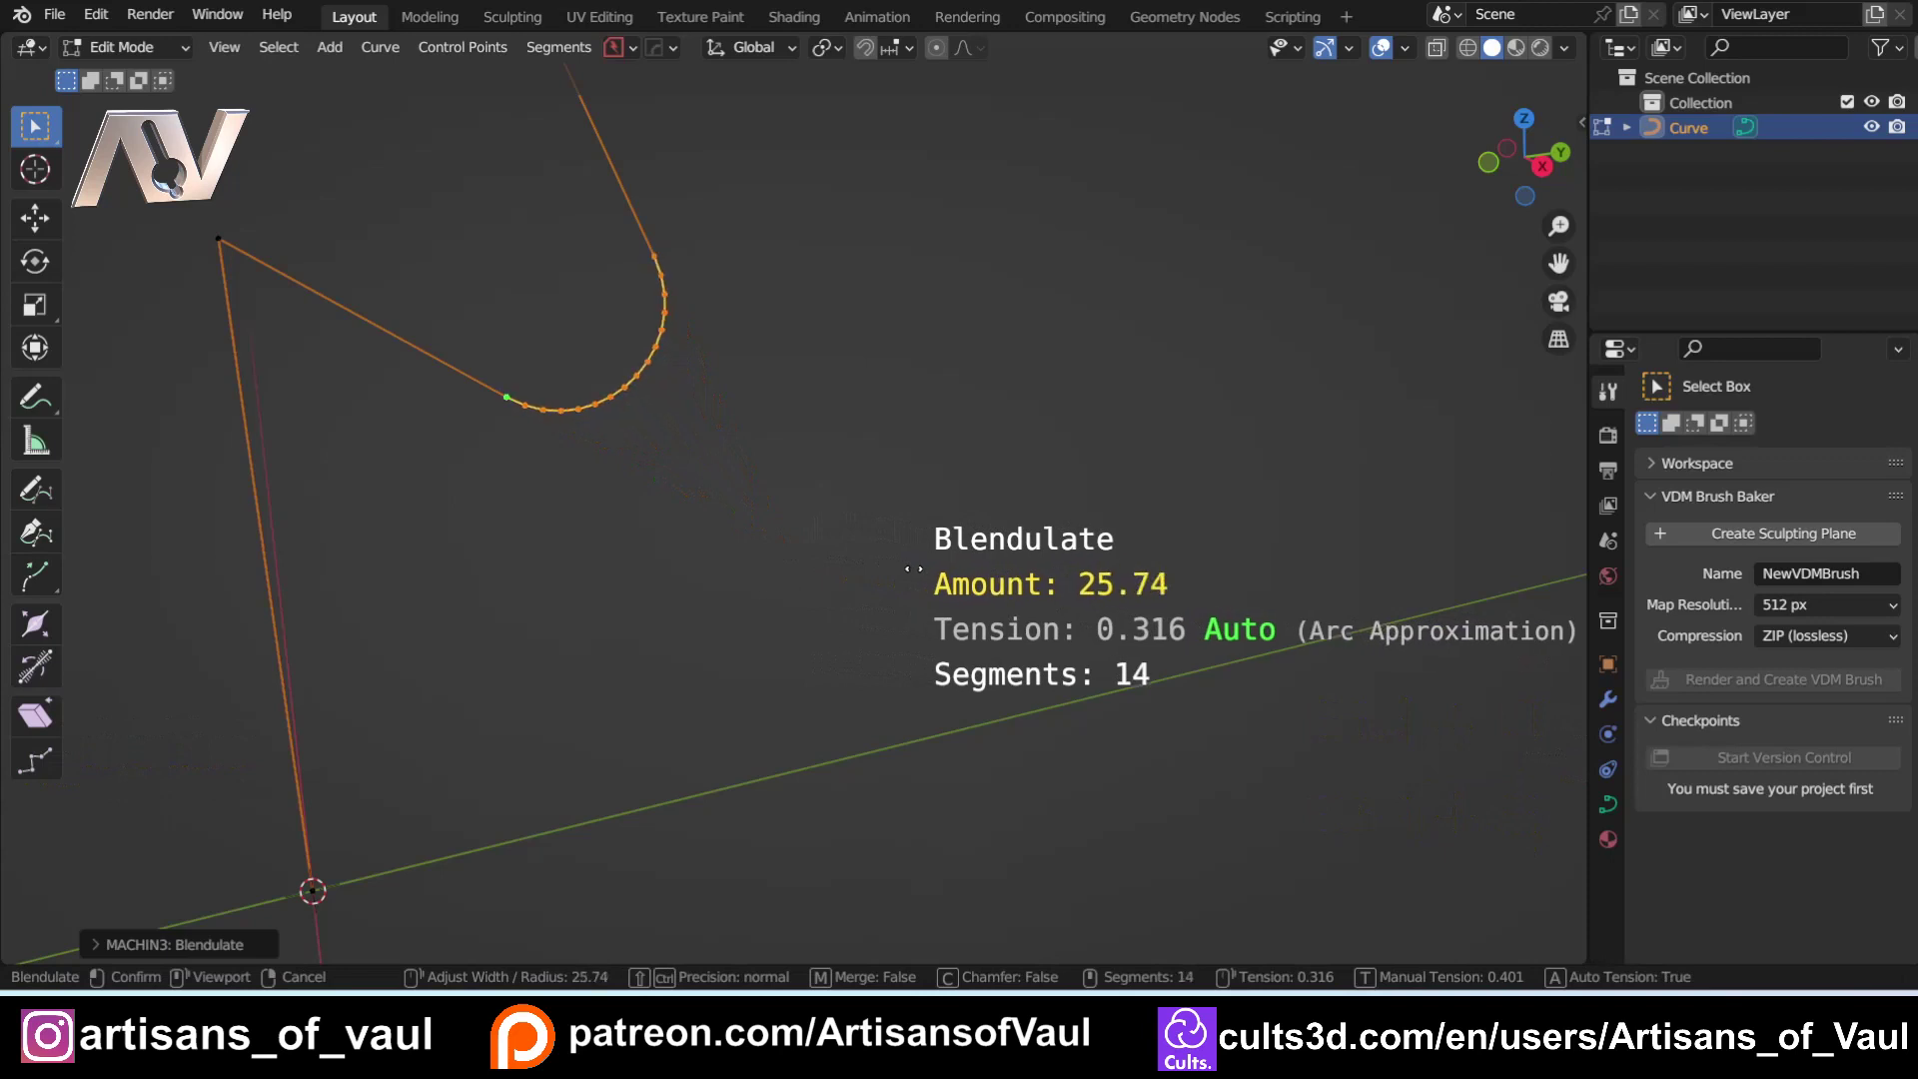
click(912, 568)
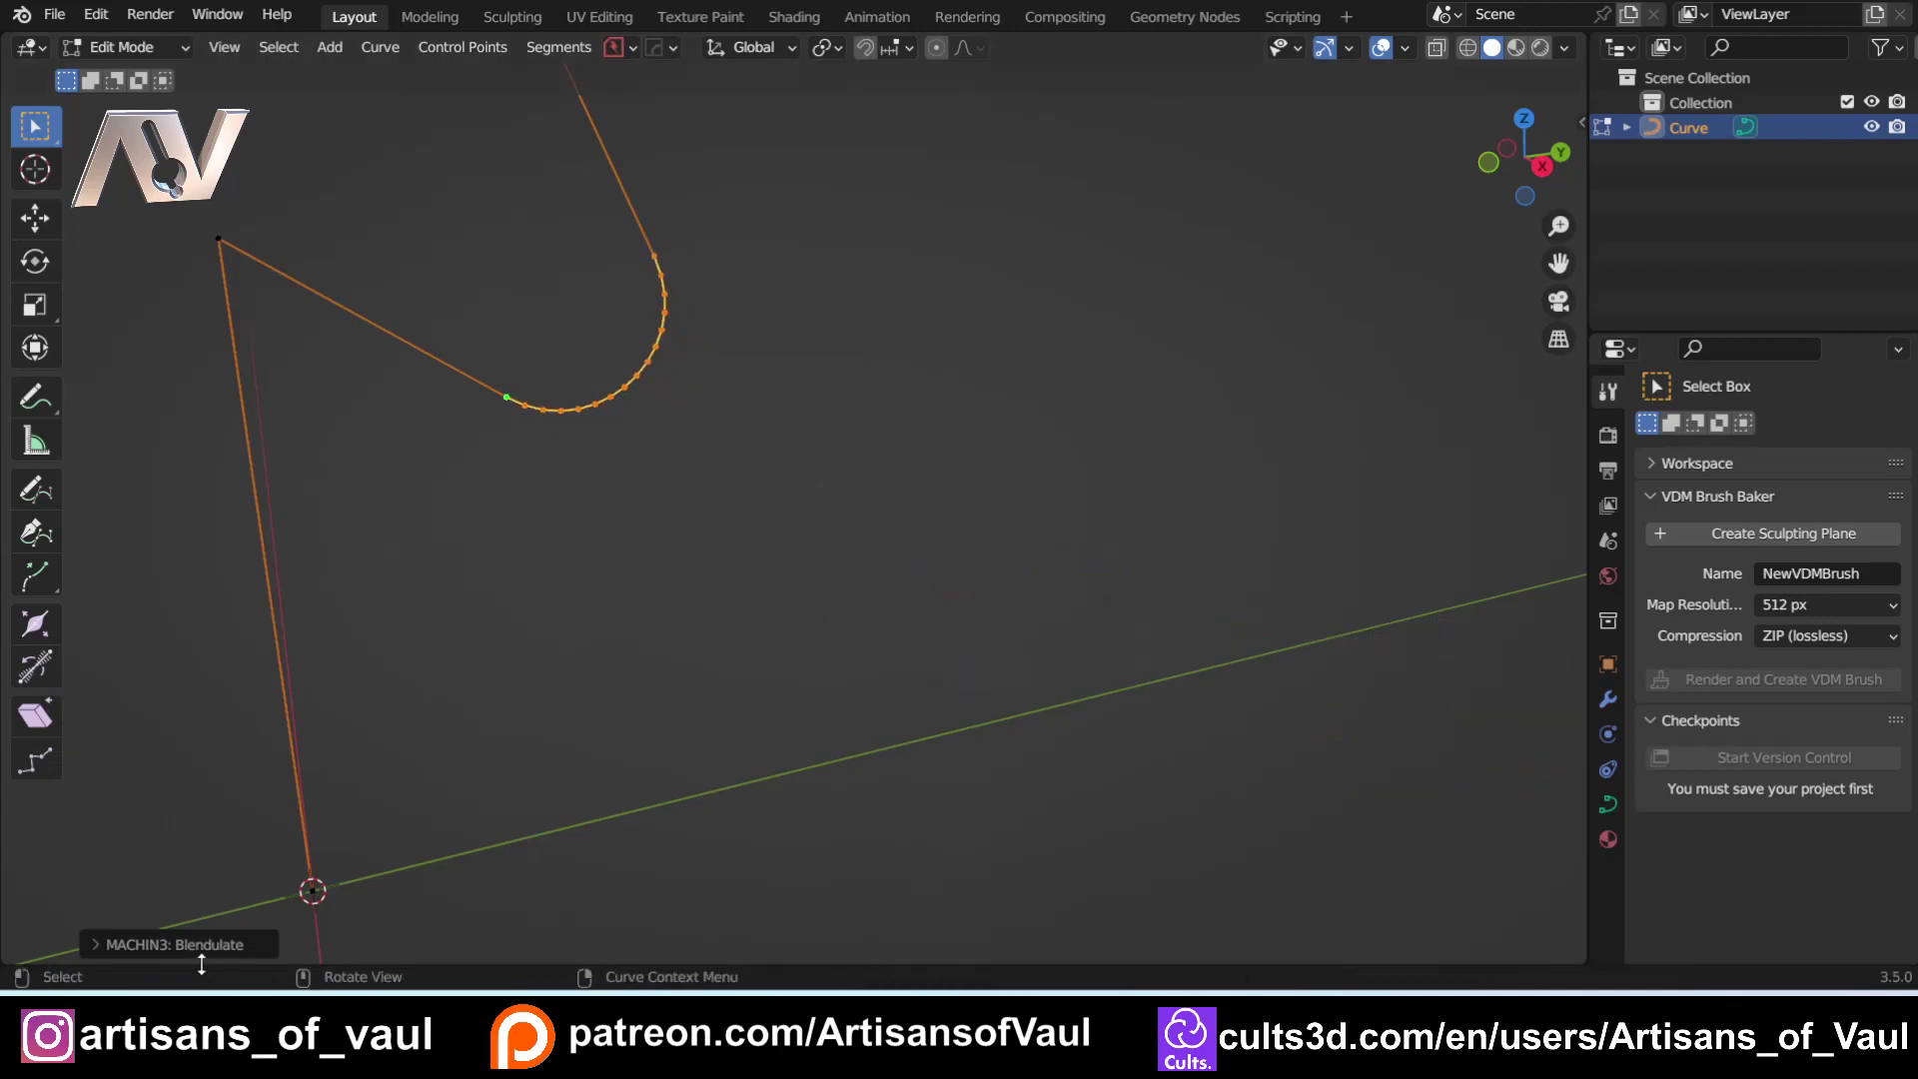
click(100, 944)
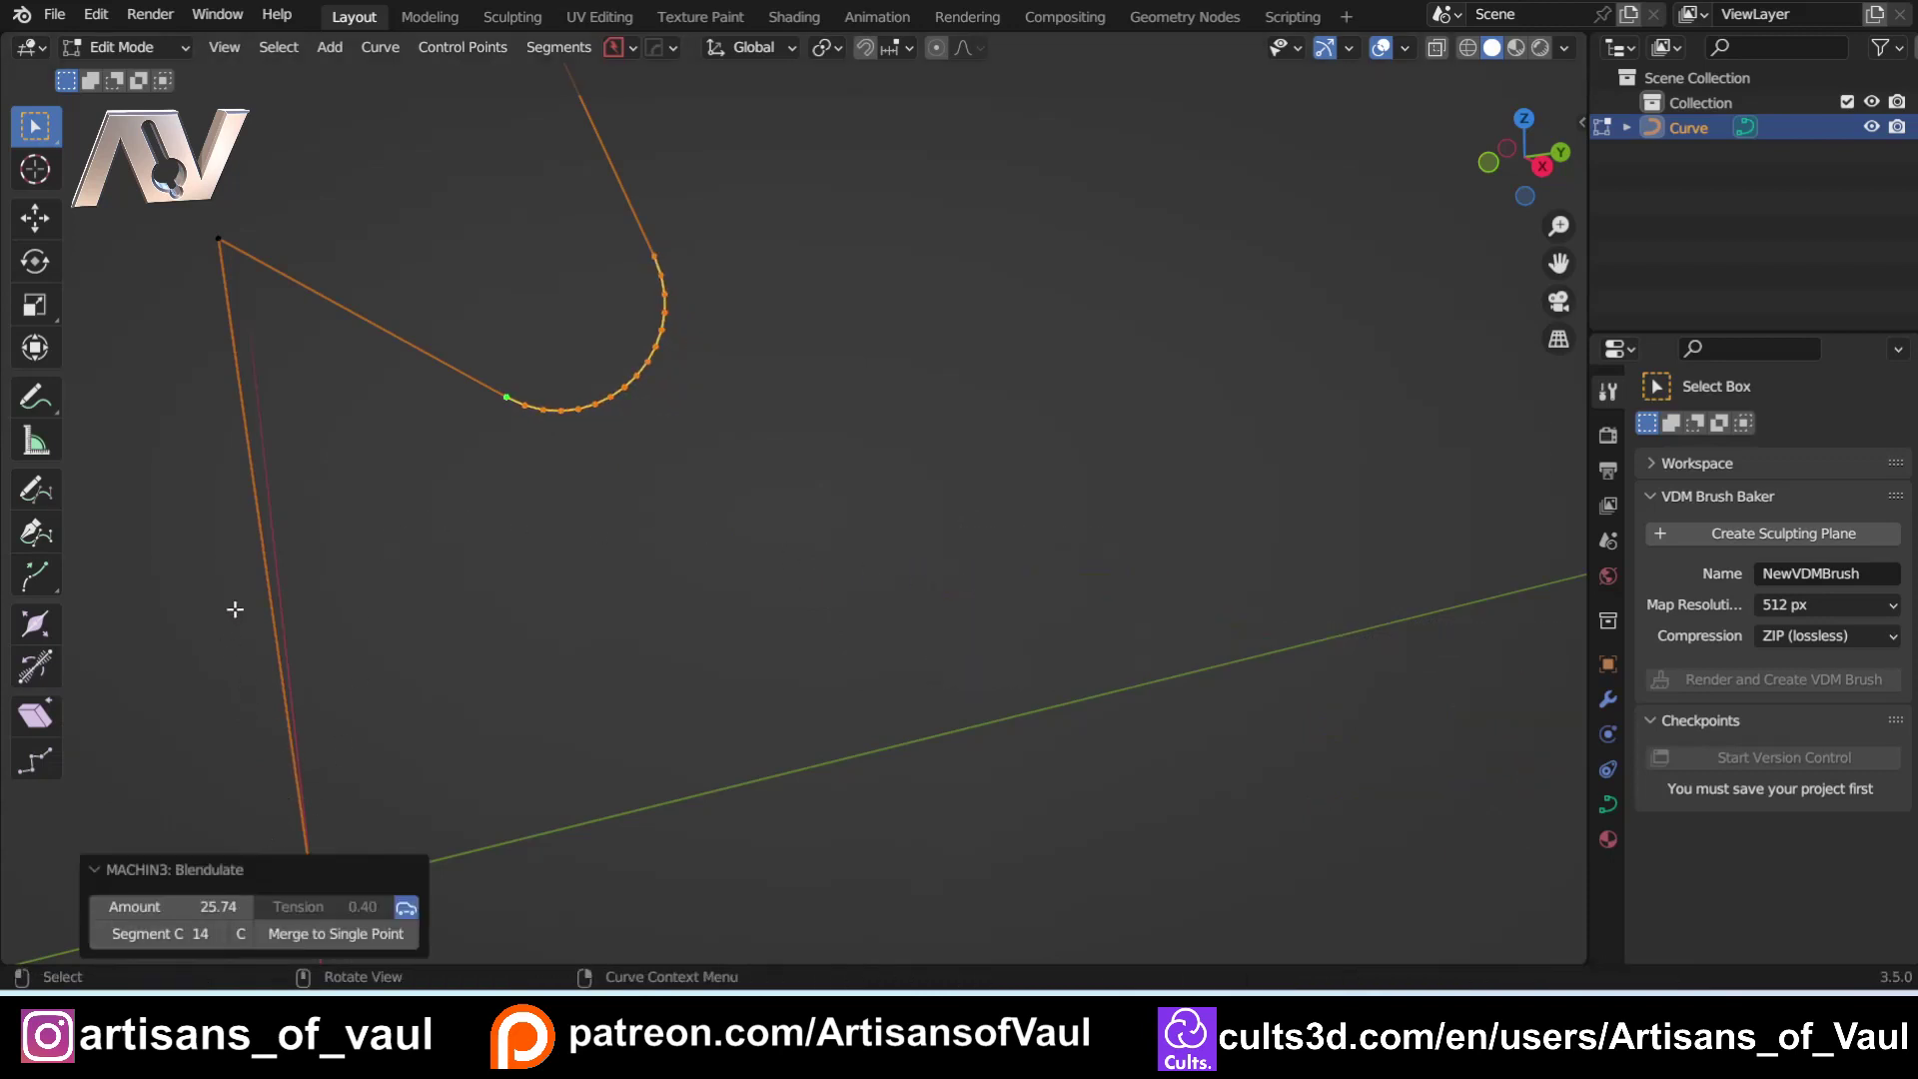
Step: Enlarge the fillet Amount to 28.50, keeping arc-approximated tension
shift+middle_drag(364, 577, 509, 824)
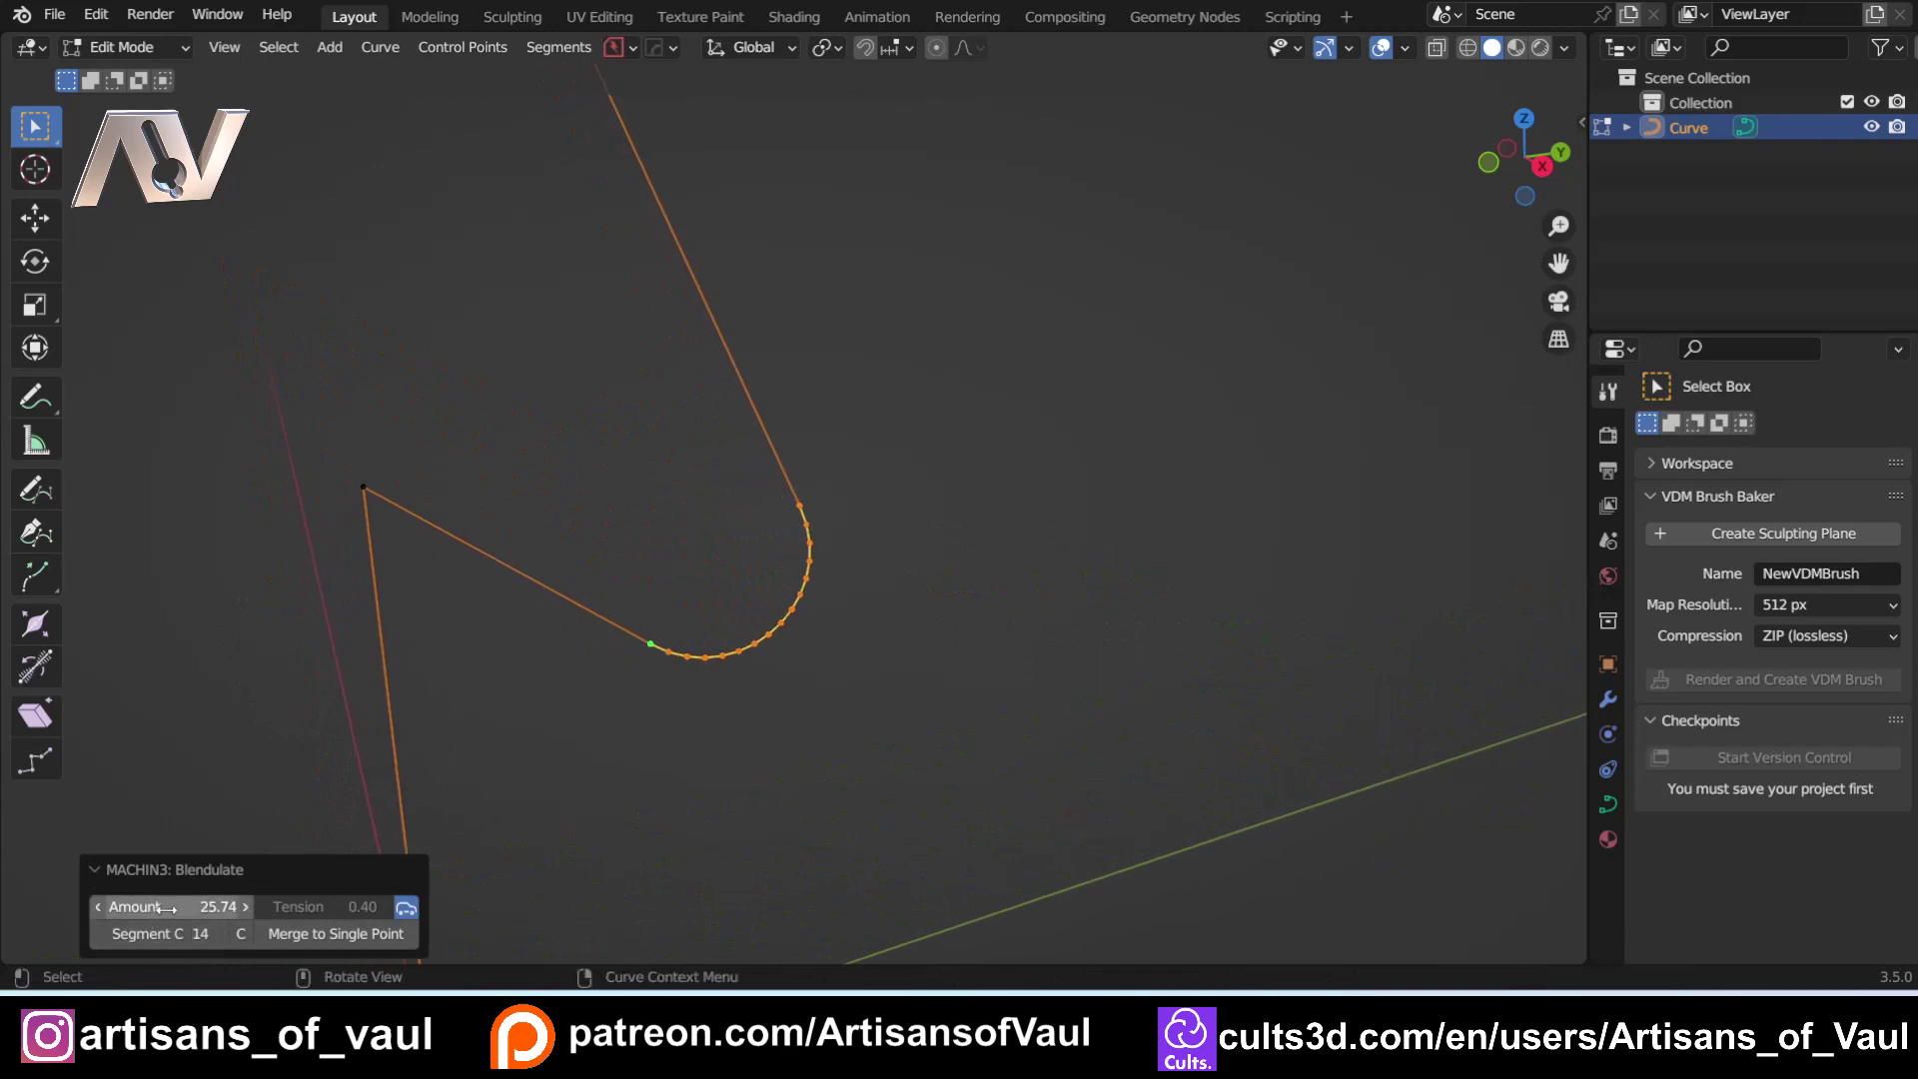
drag(137, 908, 178, 908)
click(404, 910)
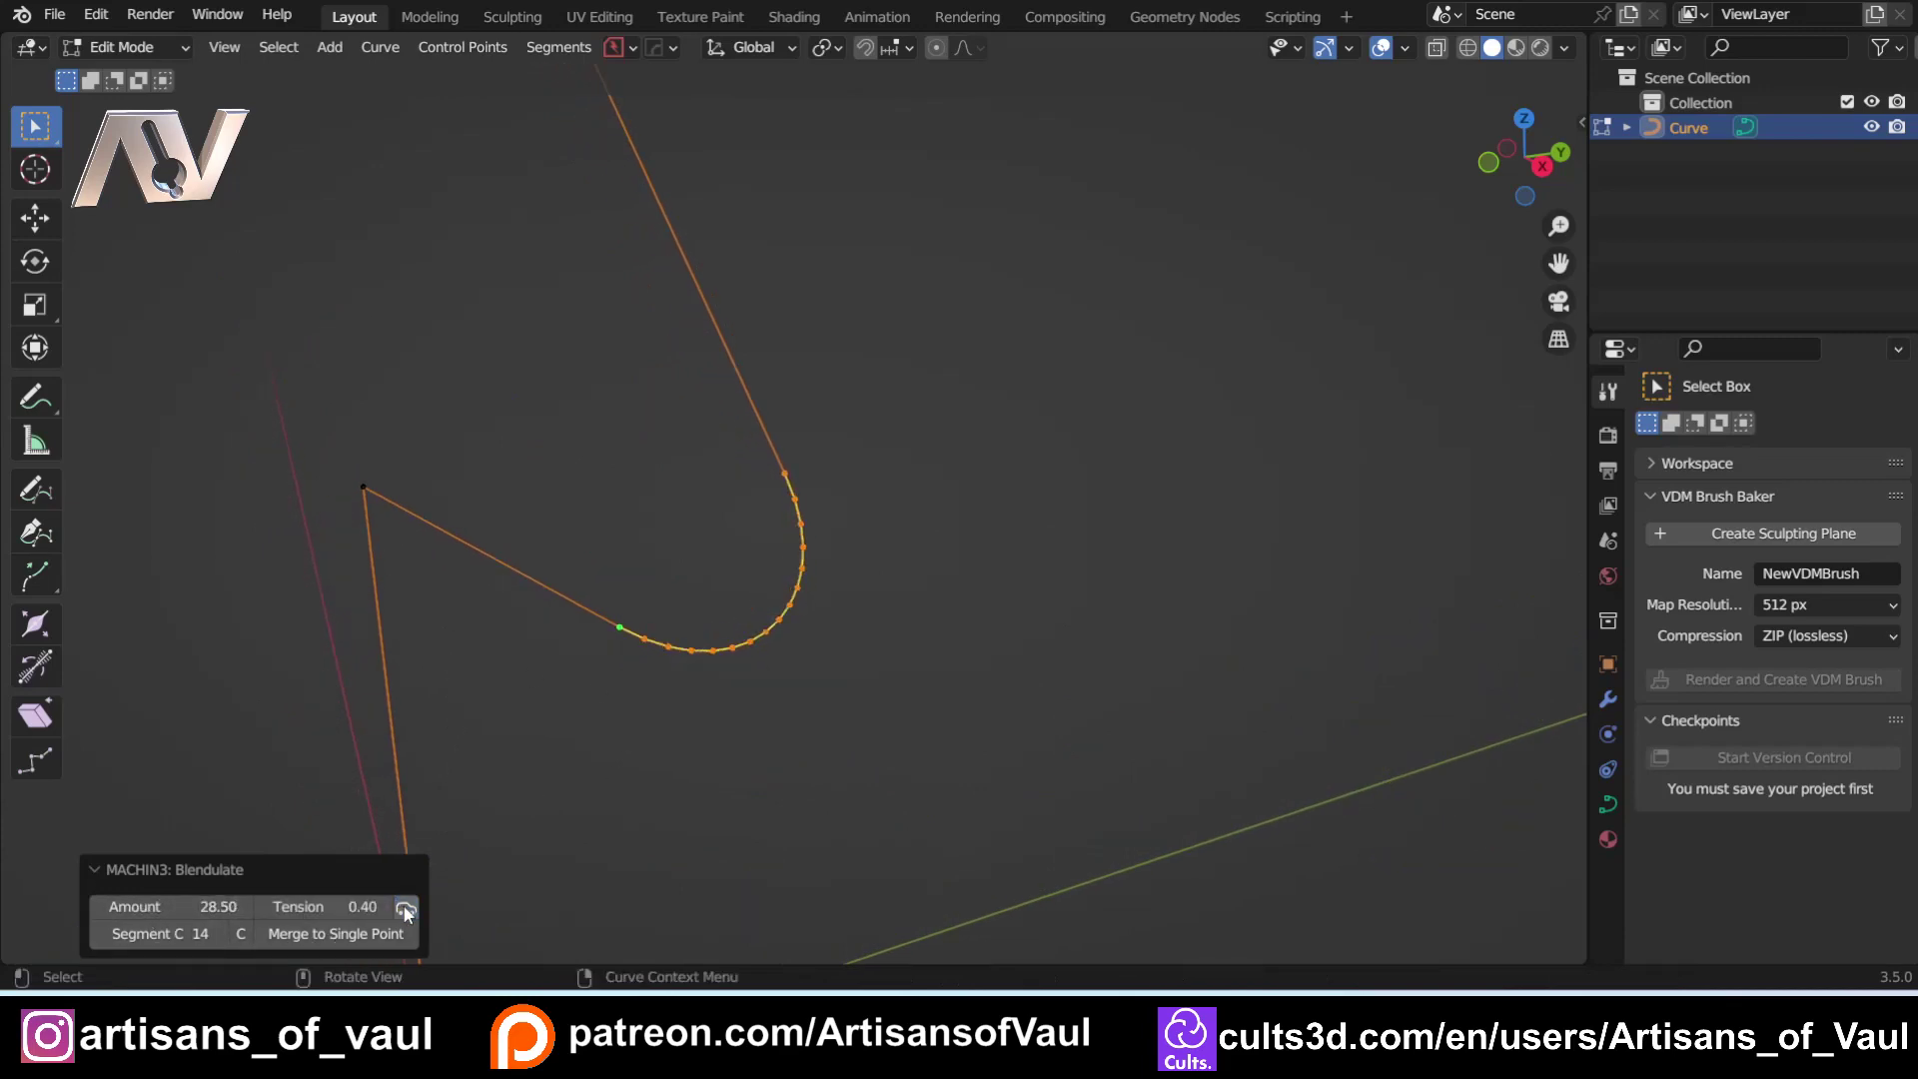
mouse_move(349, 908)
mouse_down()
mouse_move(425, 908)
mouse_move(335, 908)
mouse_up()
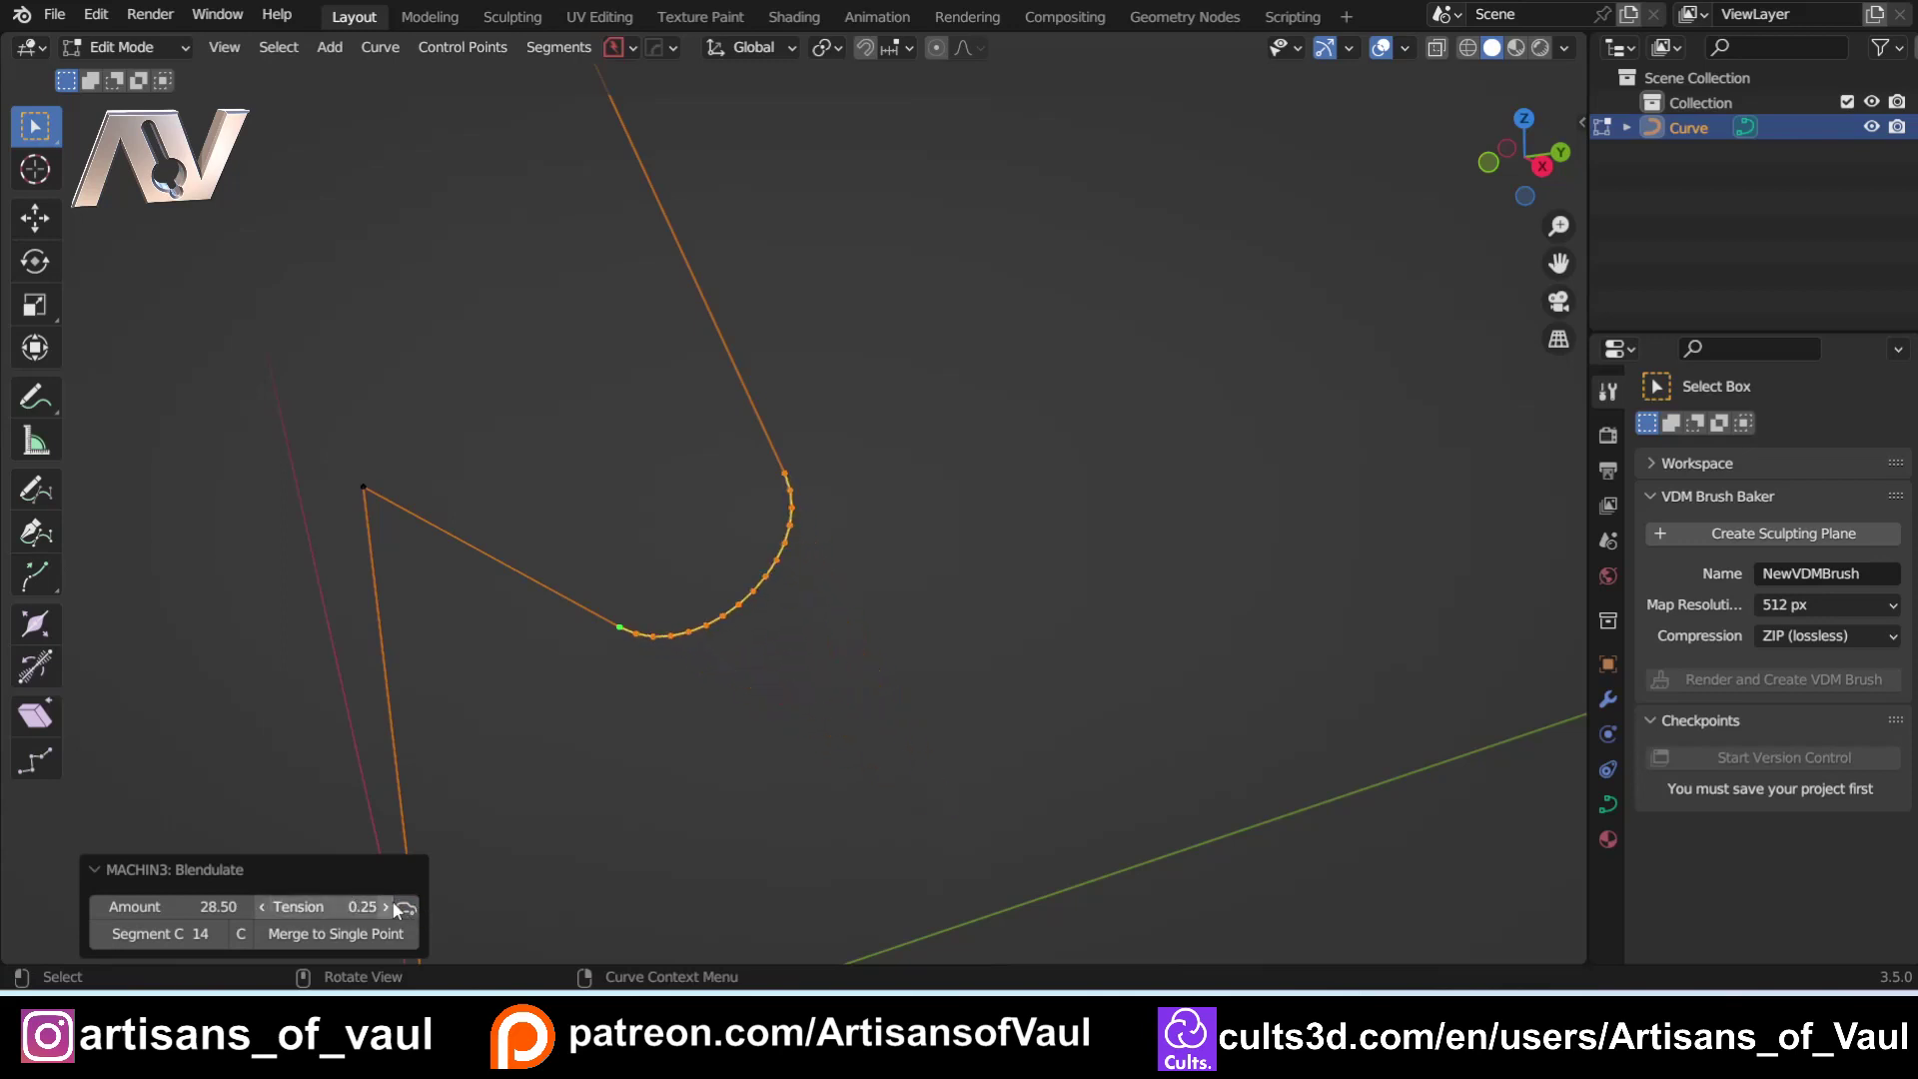
click(403, 910)
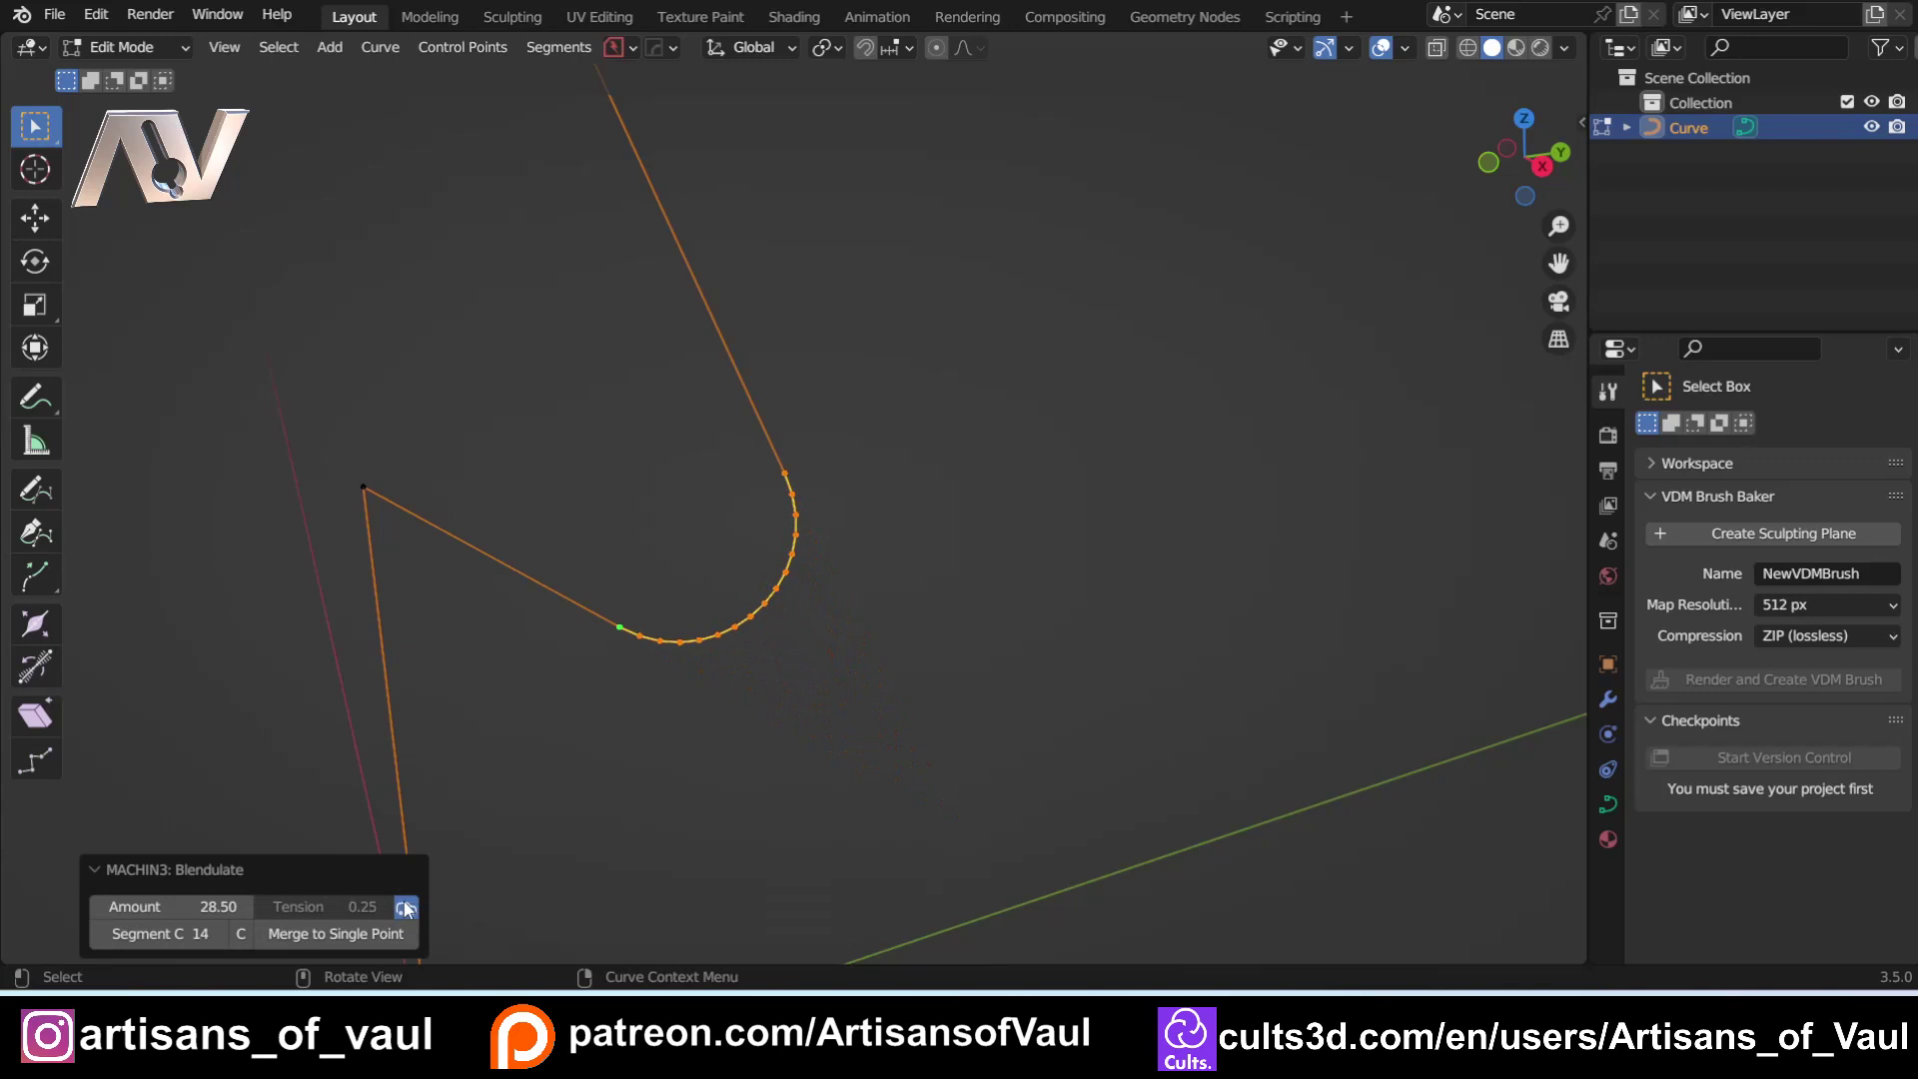
Step: Raise the fillet to 16 segments with merging off, then deselect all points
mouse_move(180, 933)
mouse_down()
mouse_move(125, 932)
mouse_move(218, 933)
mouse_up()
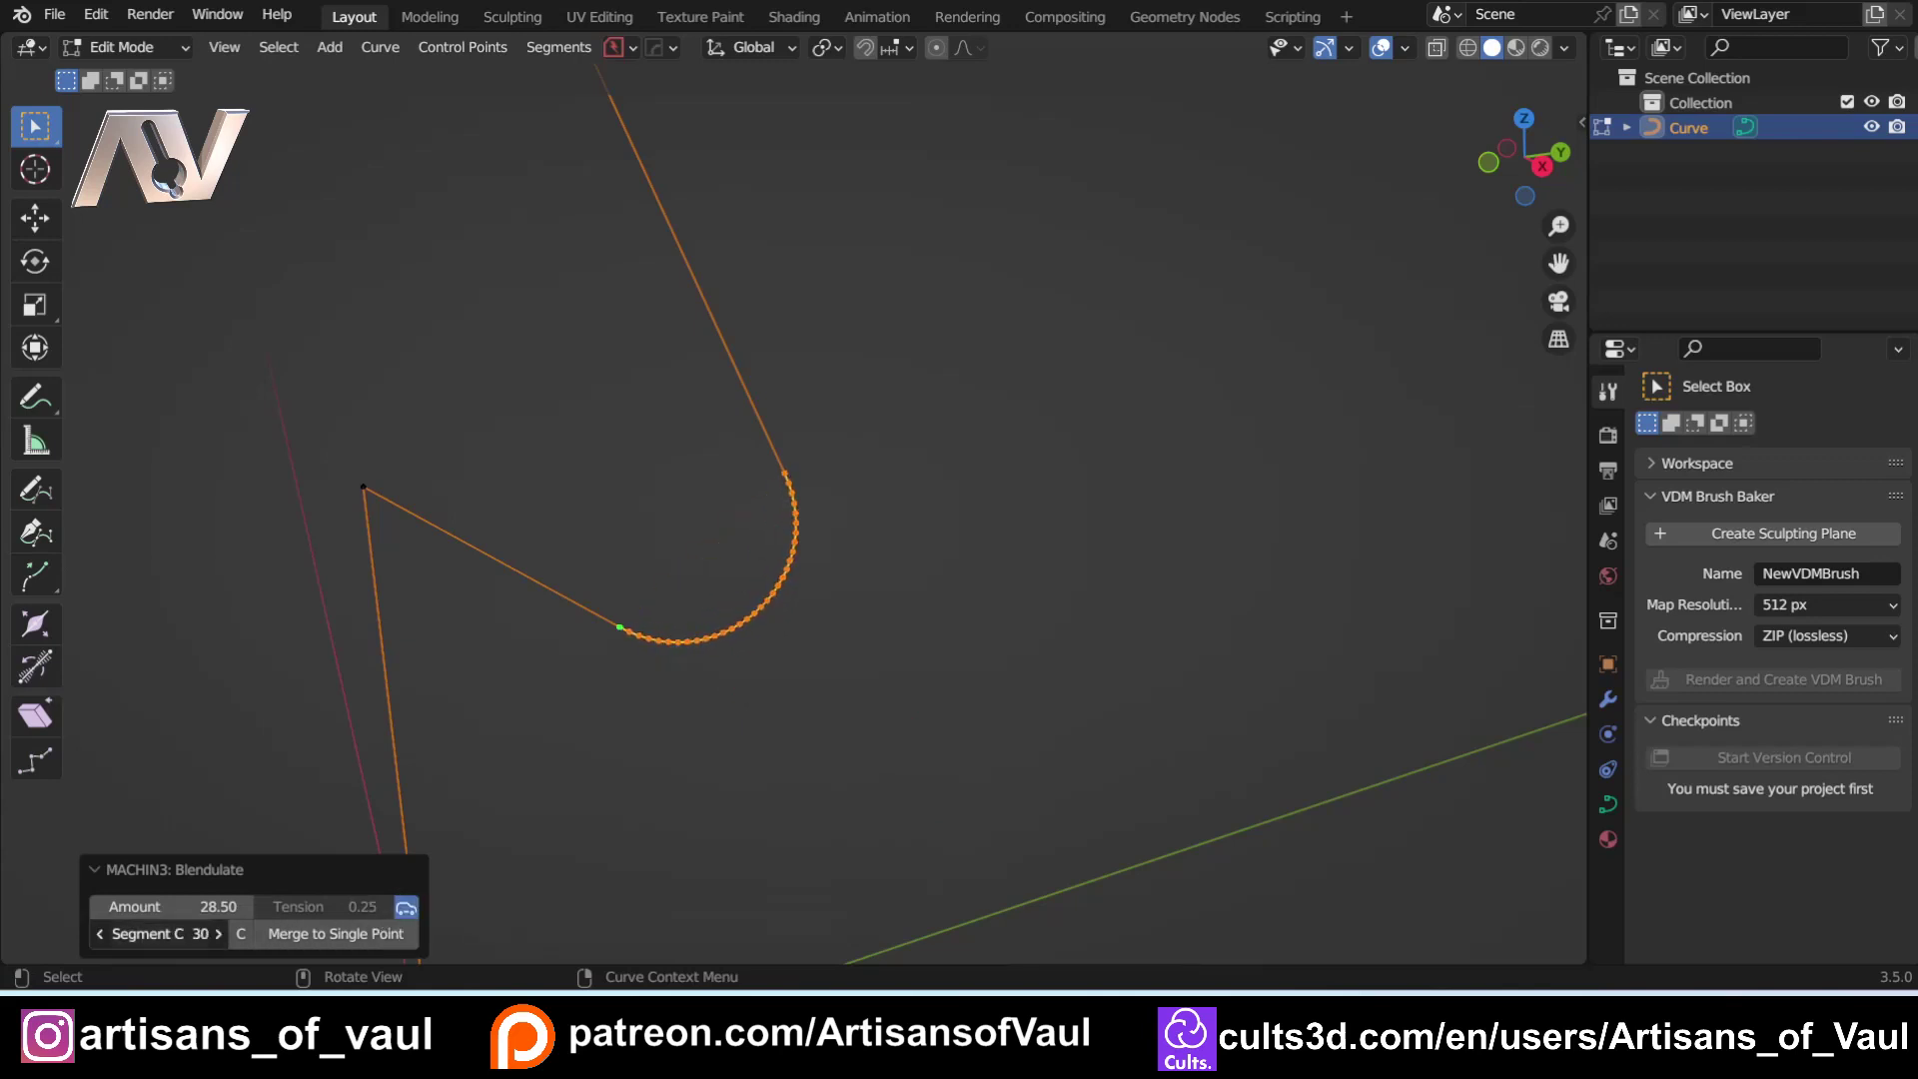
click(242, 933)
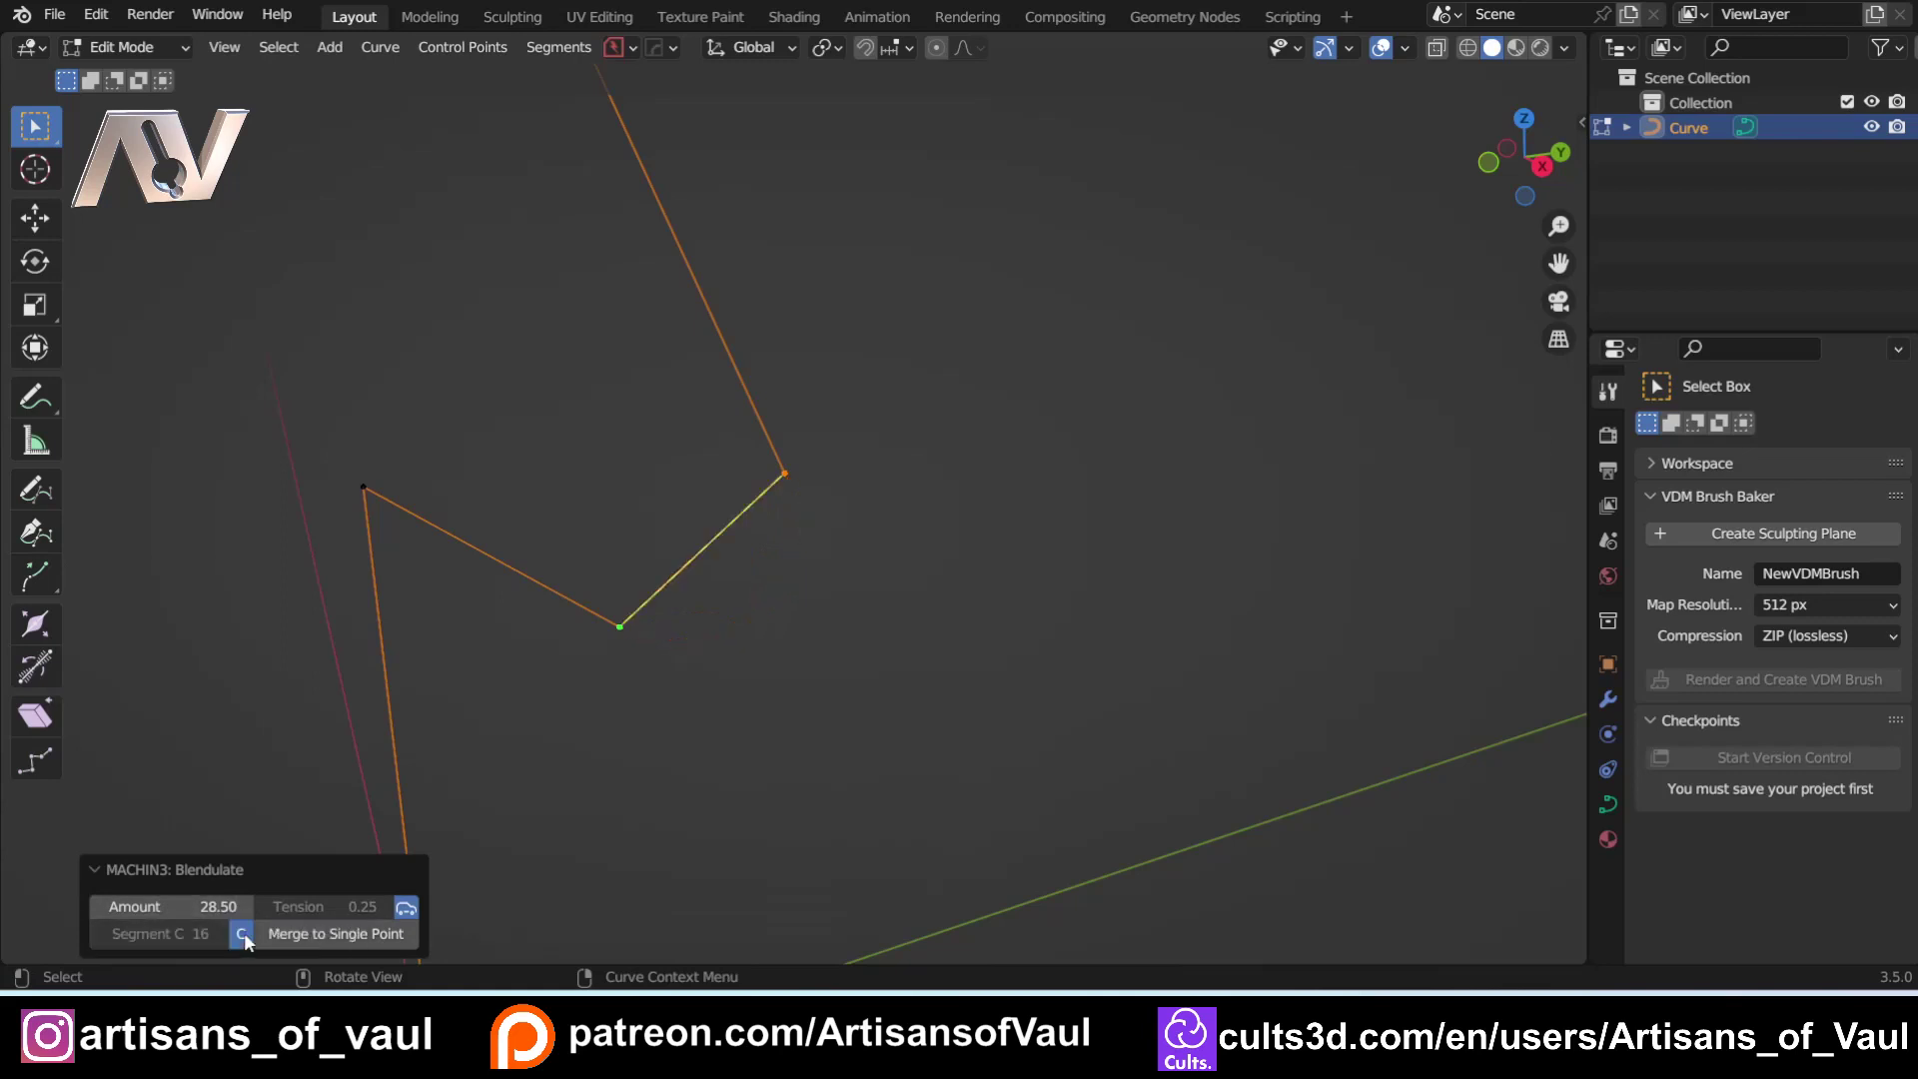
click(242, 933)
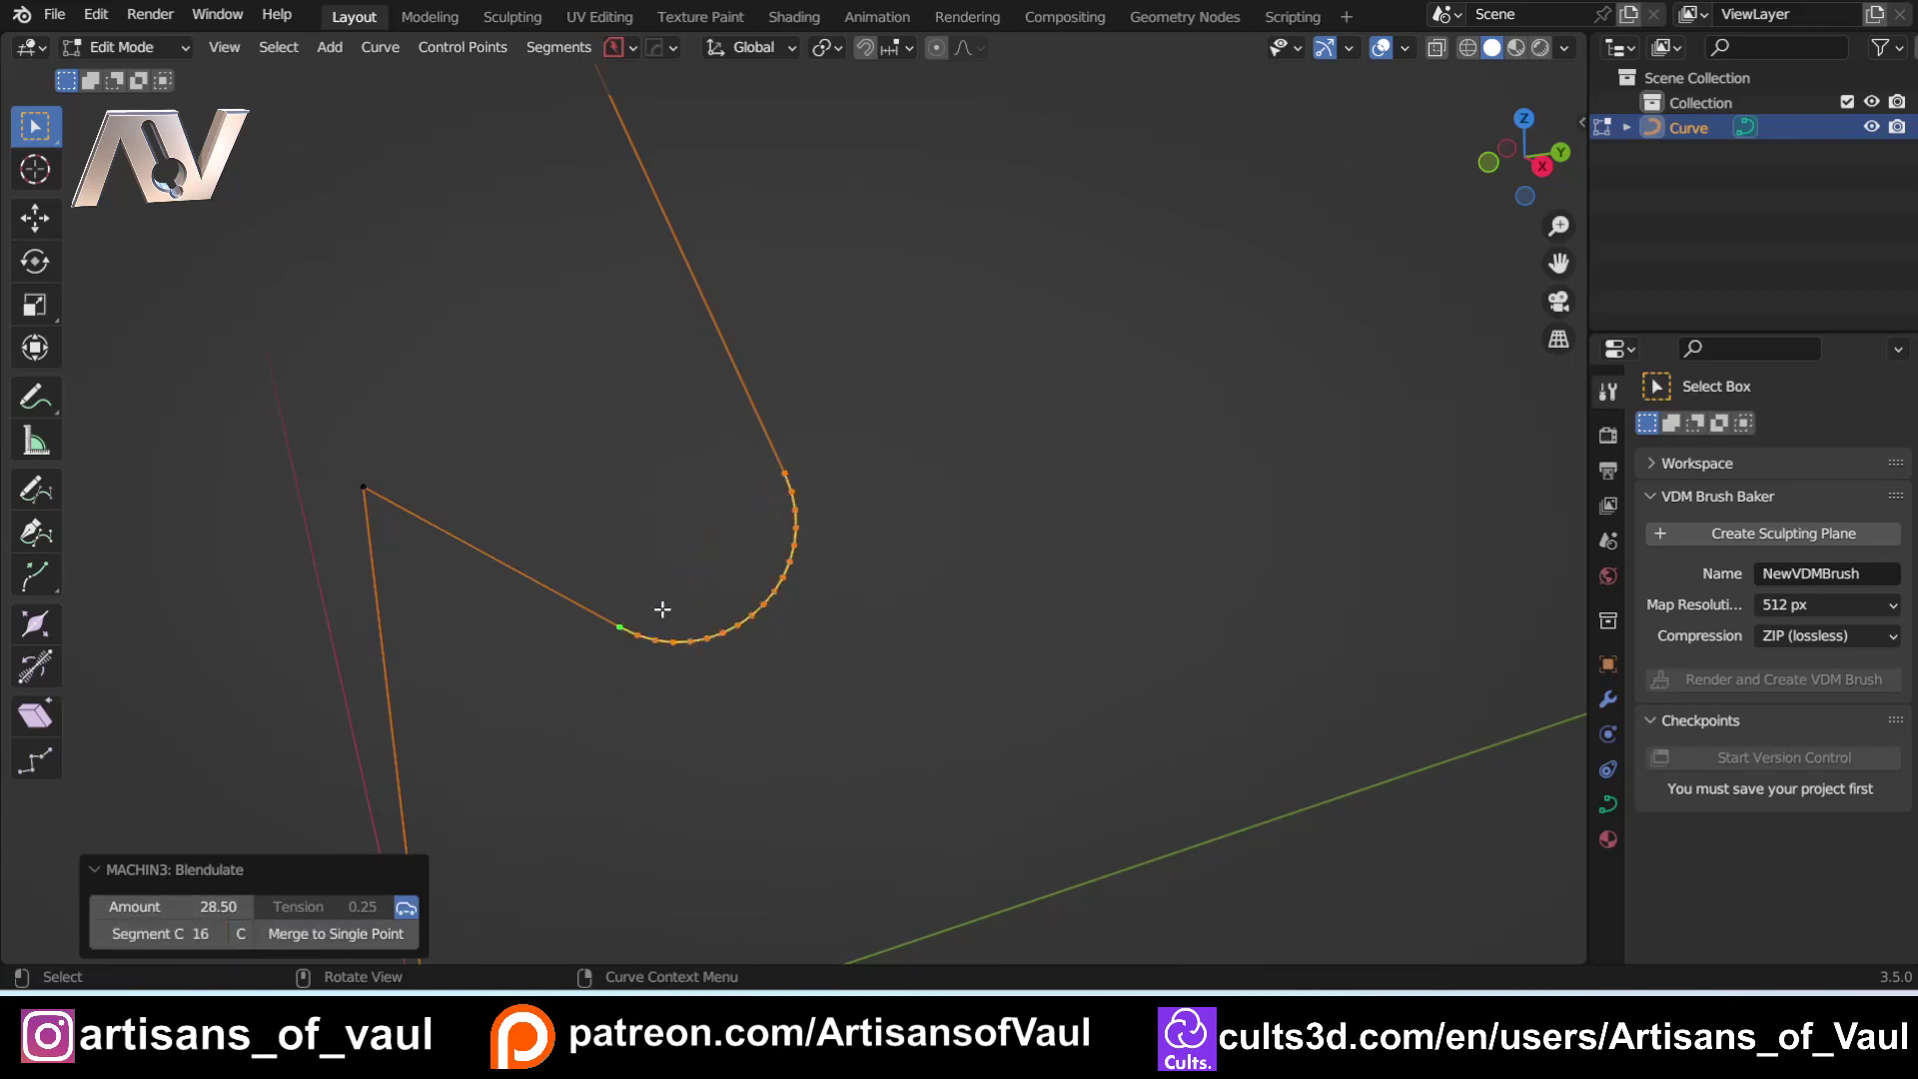
click(469, 448)
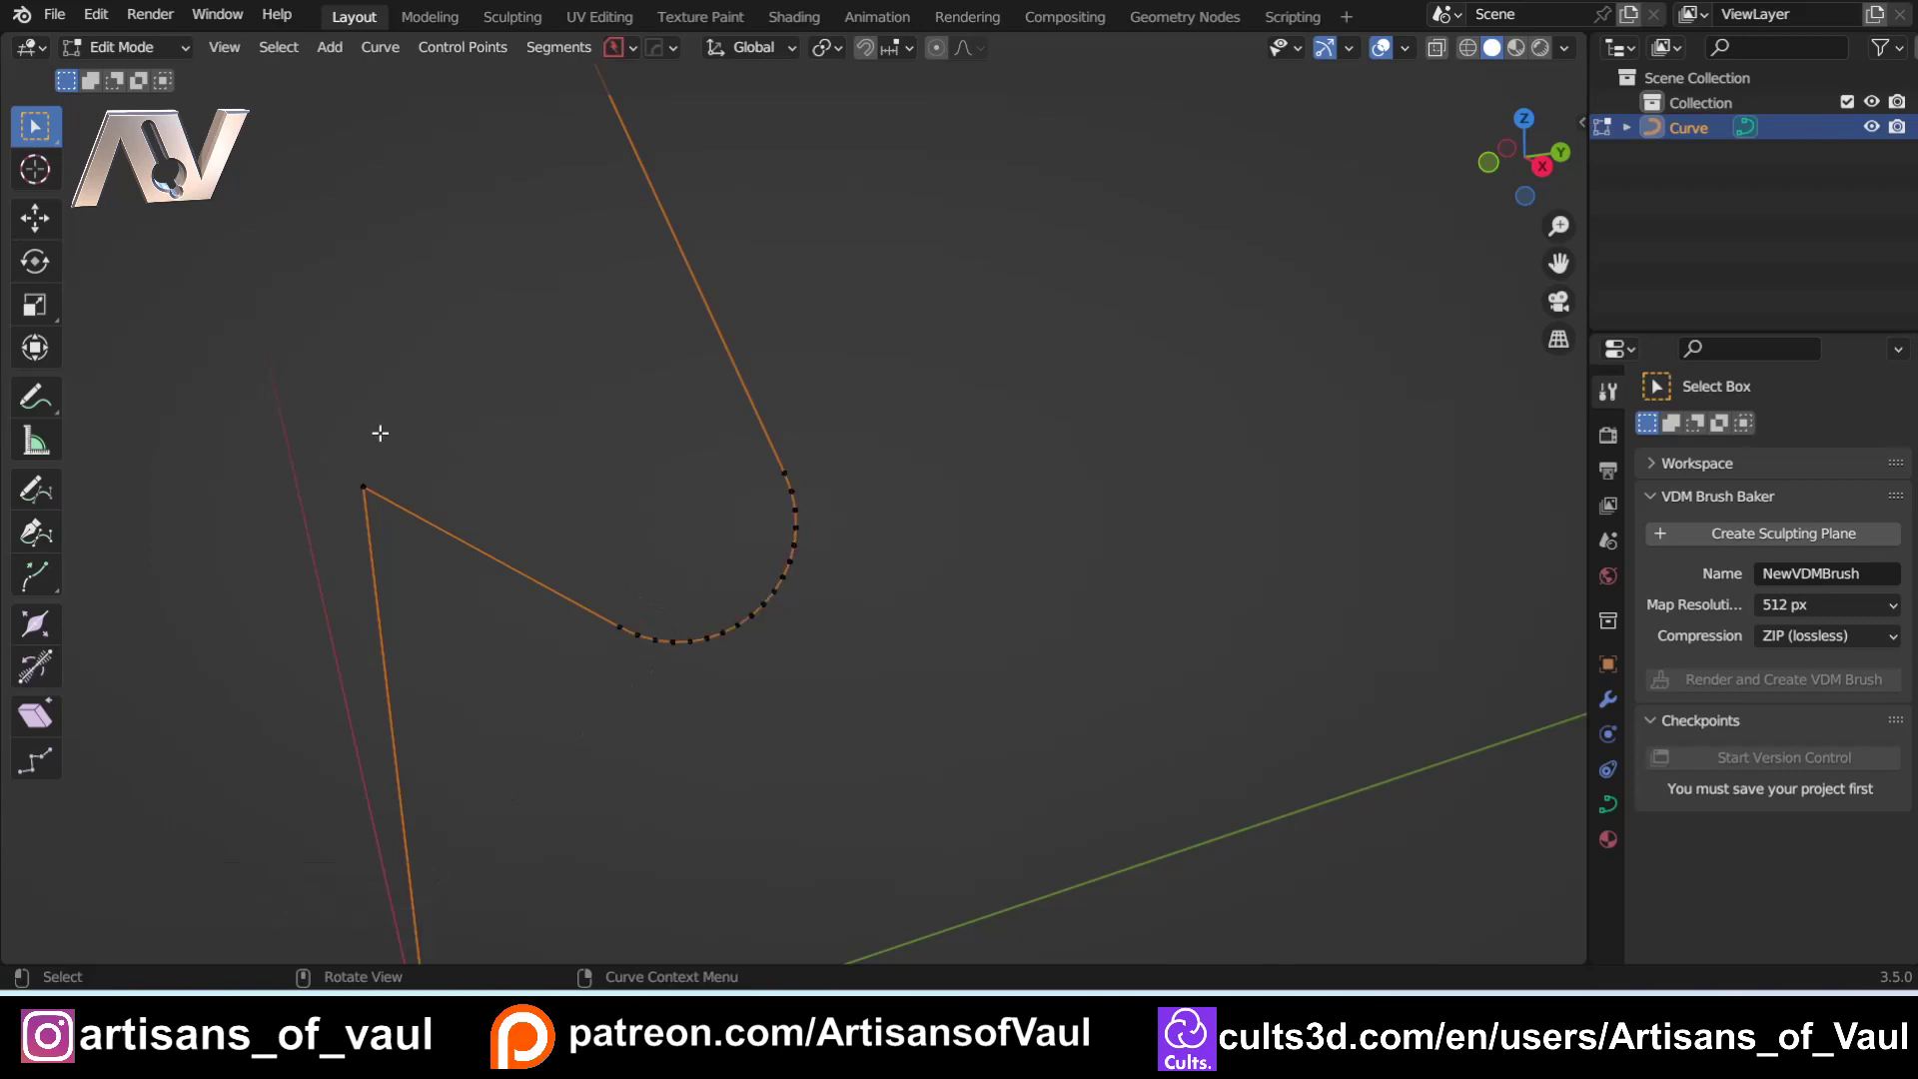
Step: Fillet the lower-left corner with 16 segments, amount 18.23 and tension 0.23
shift+middle_drag(377, 433, 530, 415)
scroll(614, 532, up, 1)
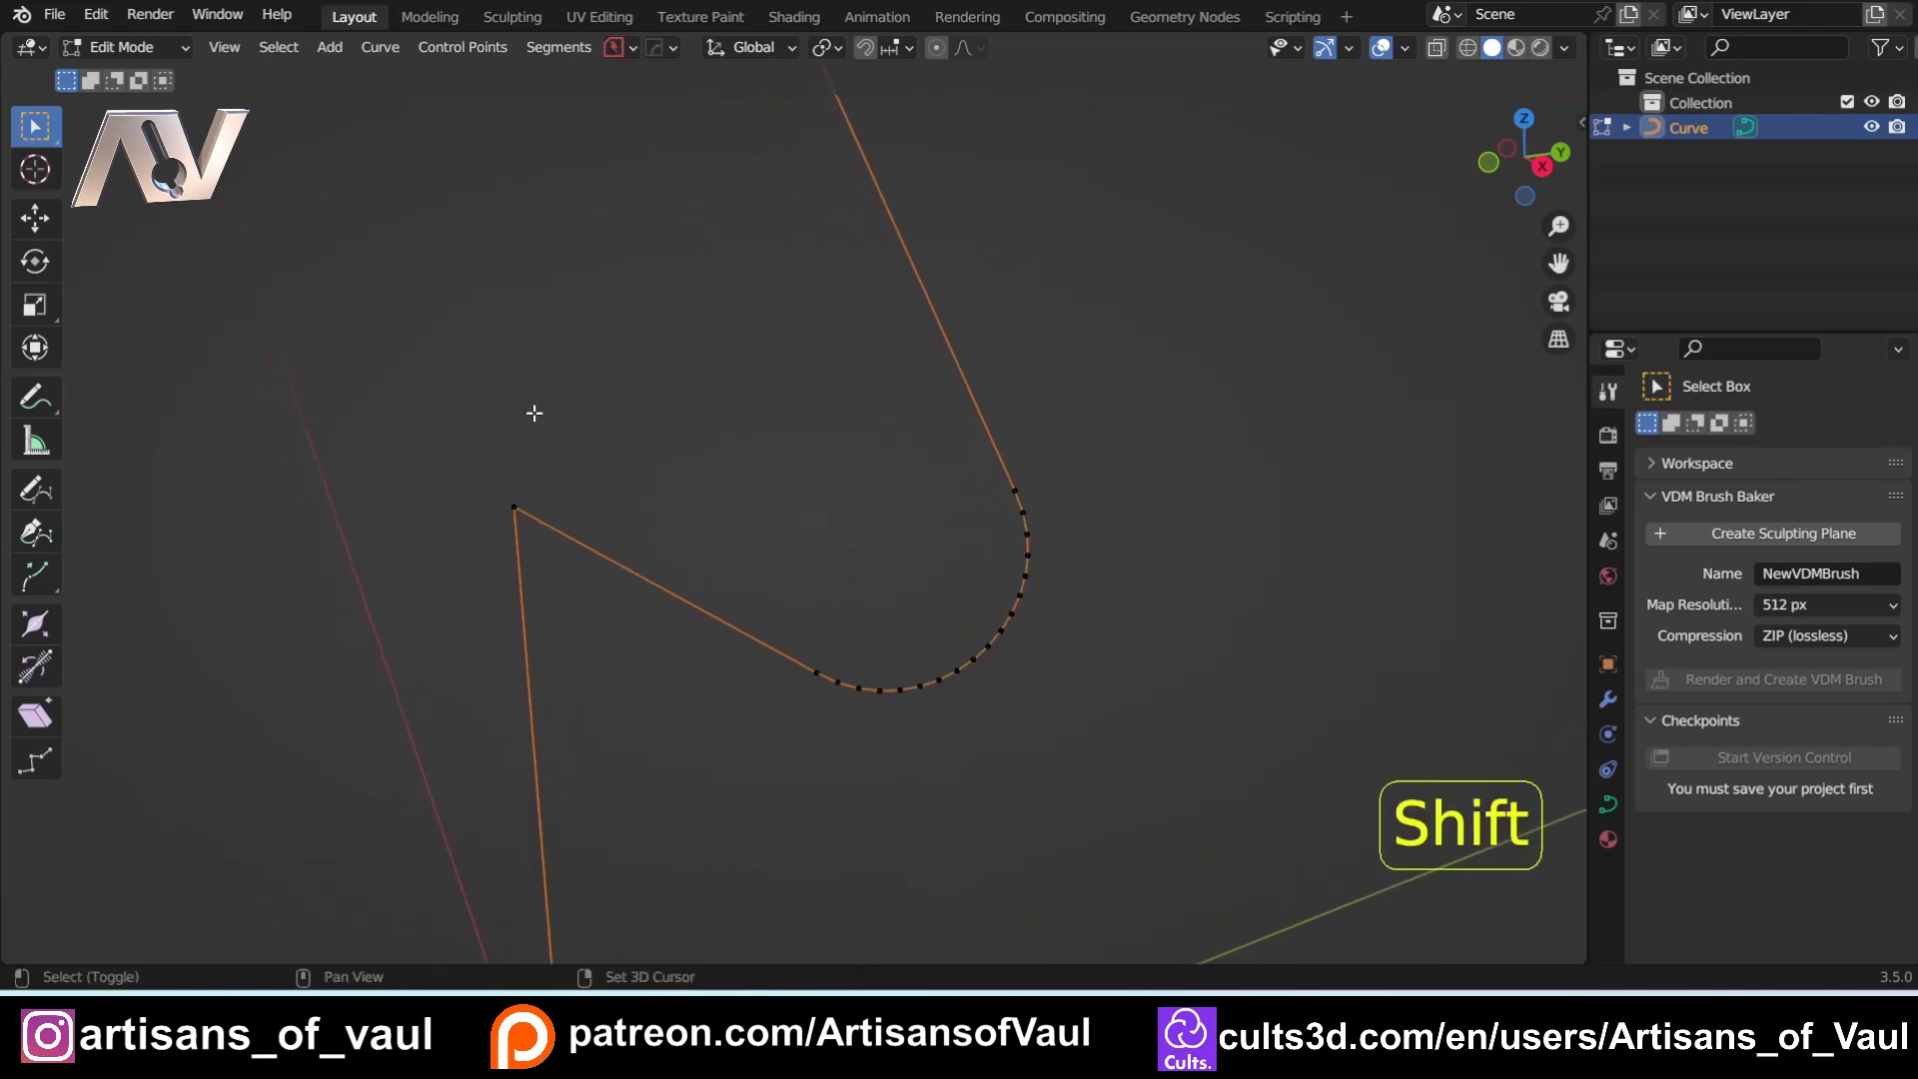
drag(385, 416, 647, 570)
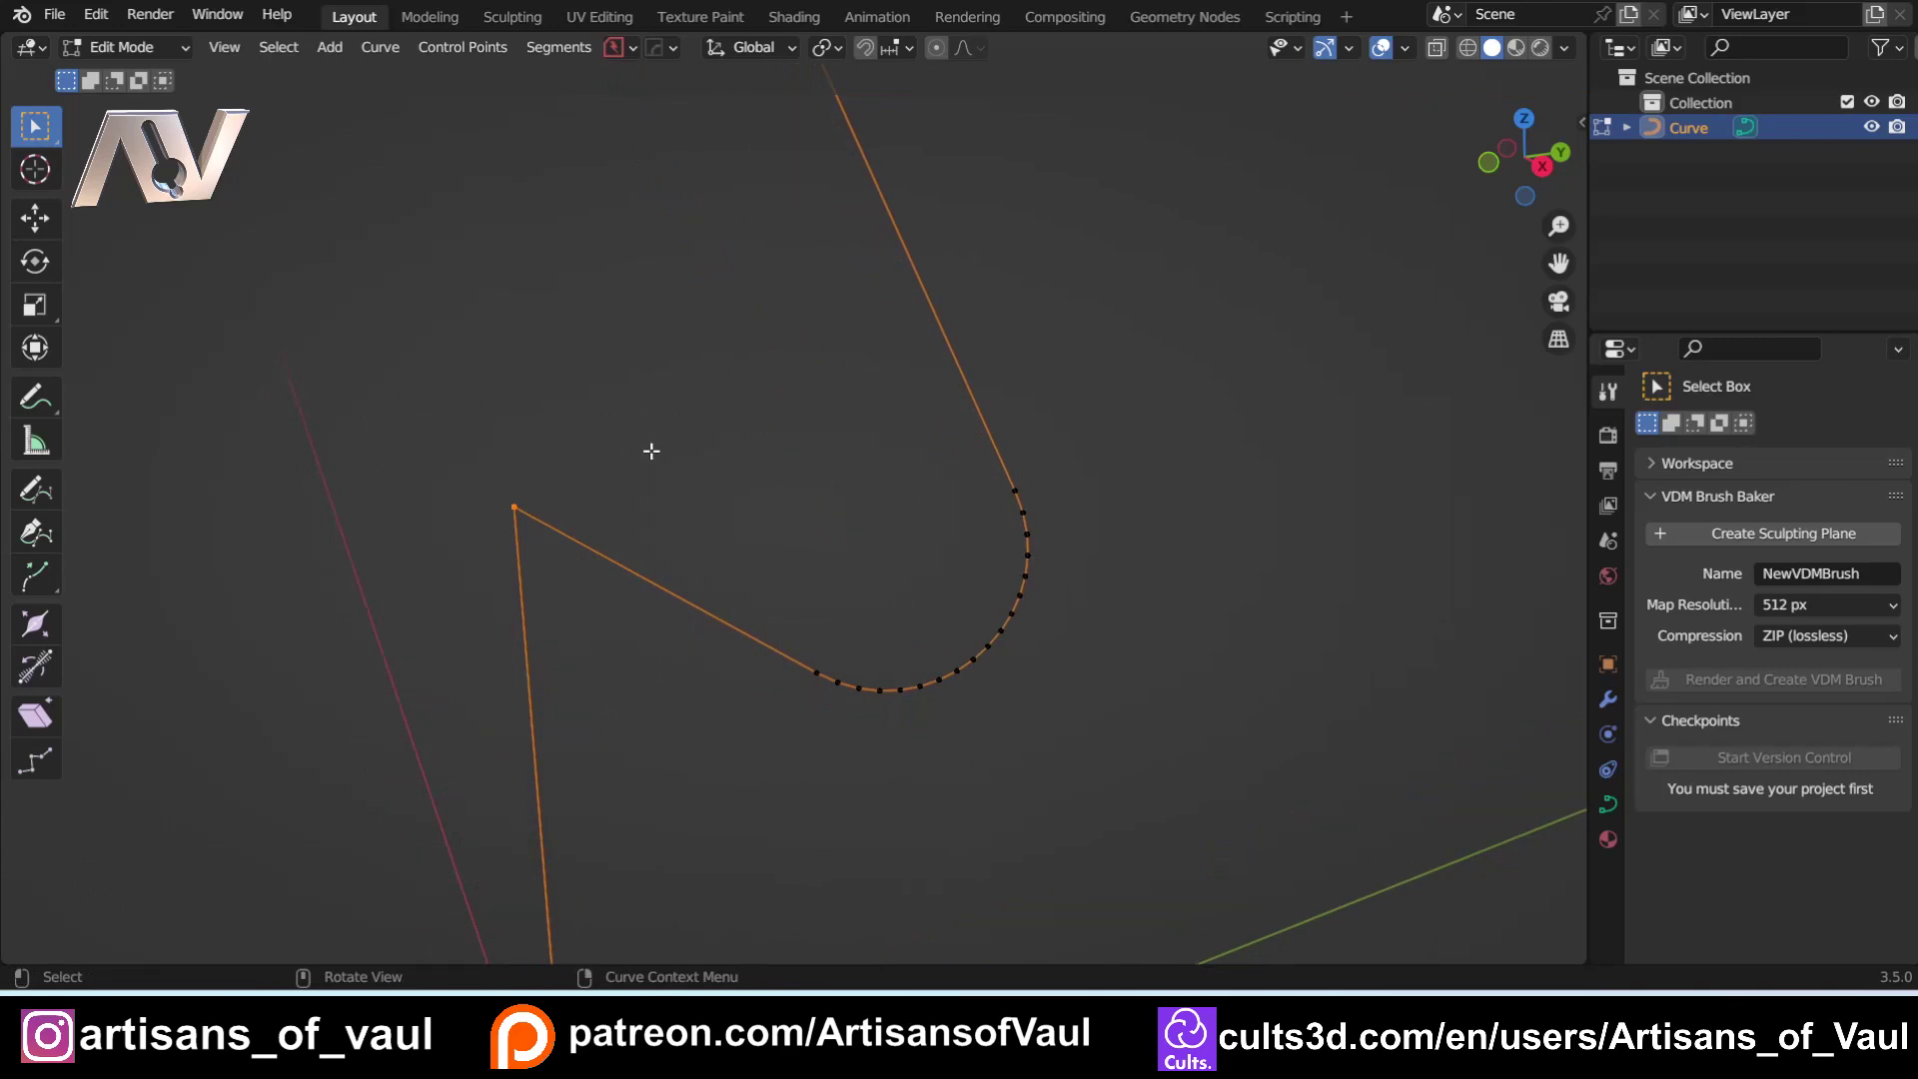
key(ctrl+b)
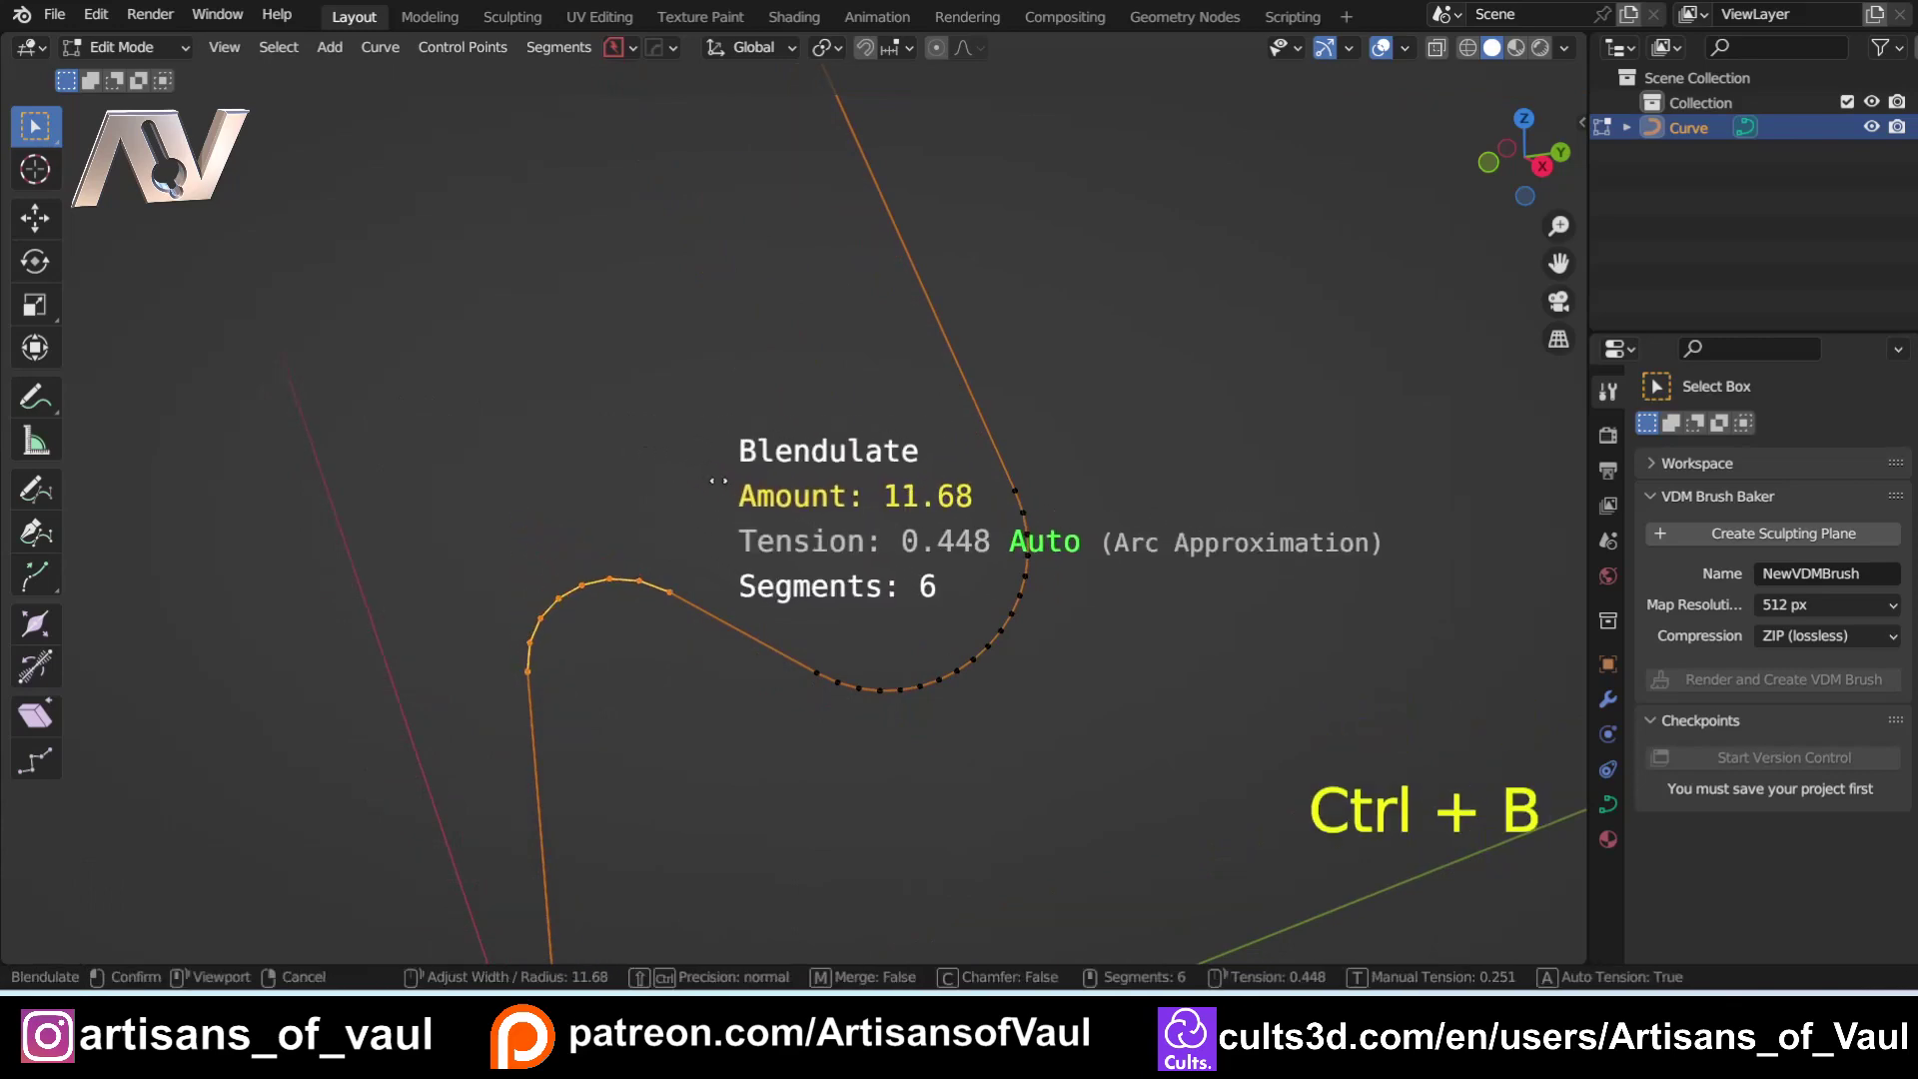
scroll(727, 493, up, 5)
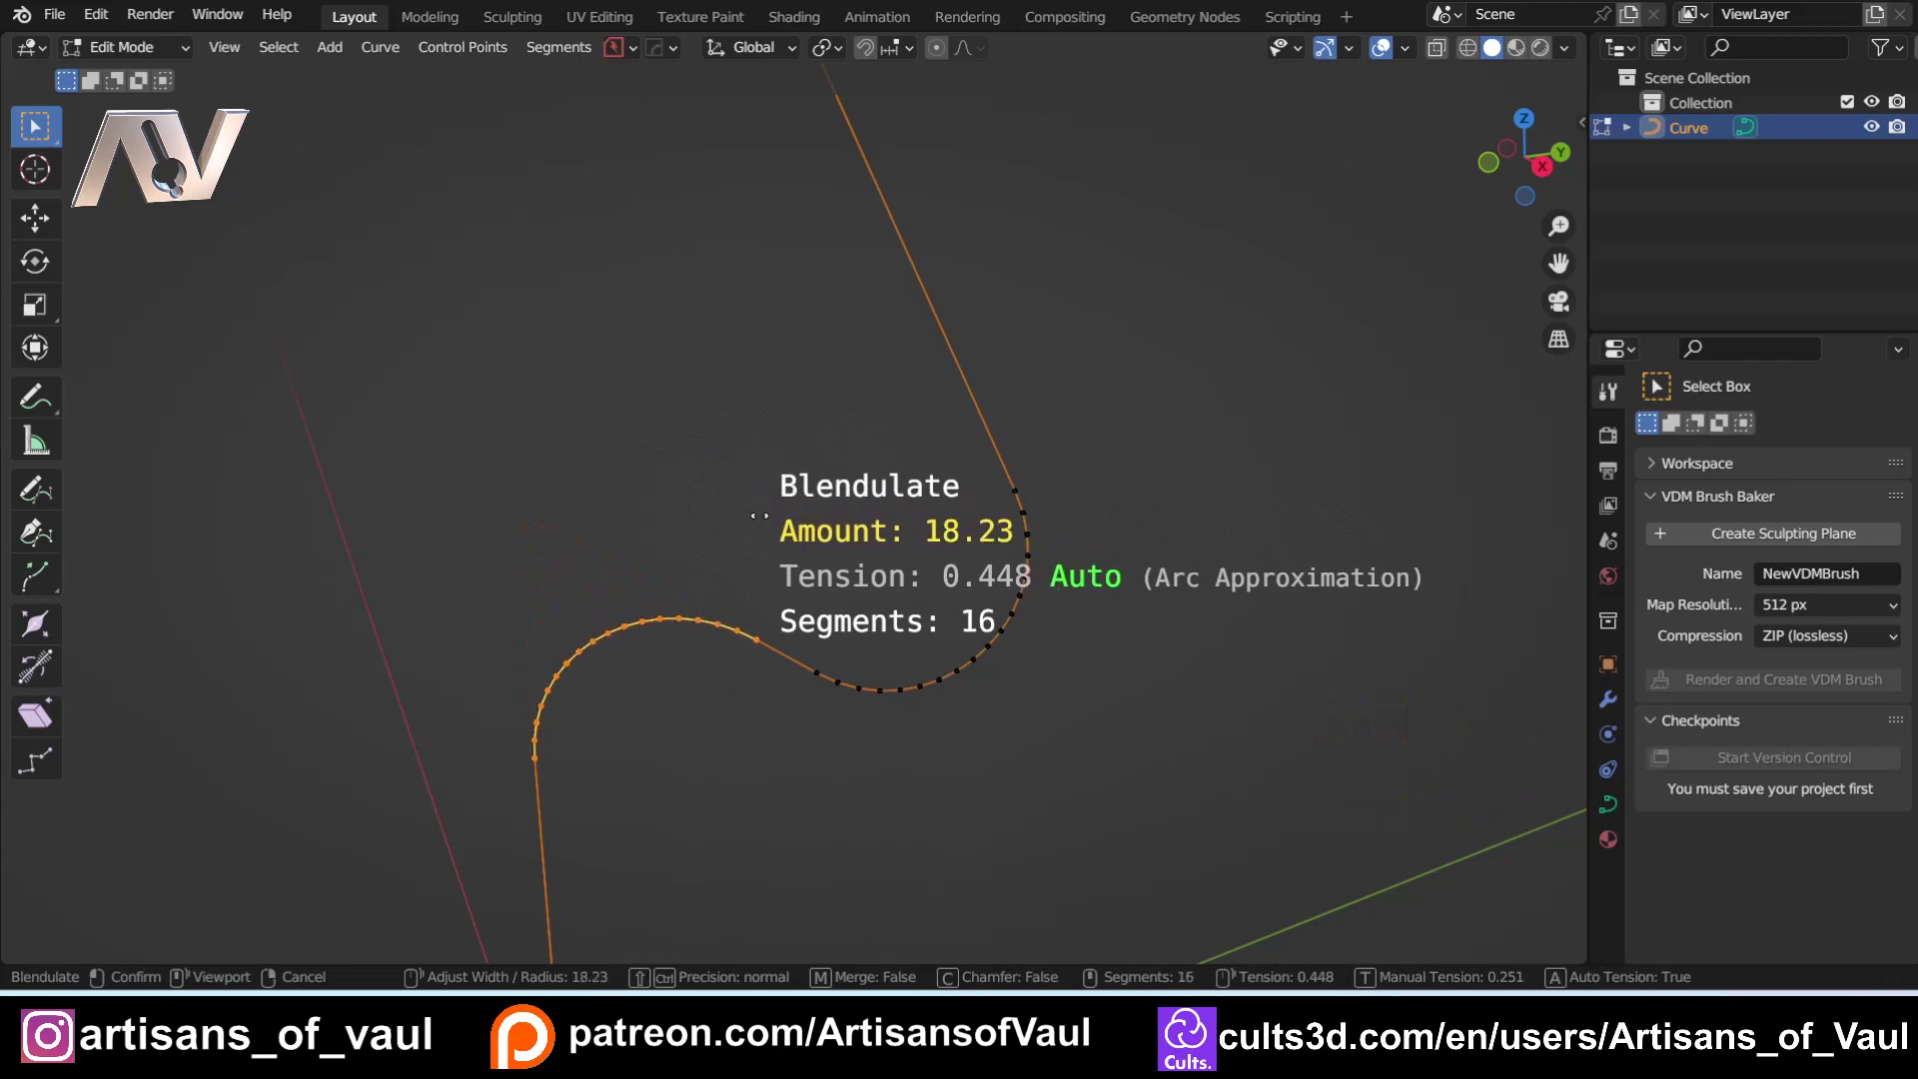
key(t)
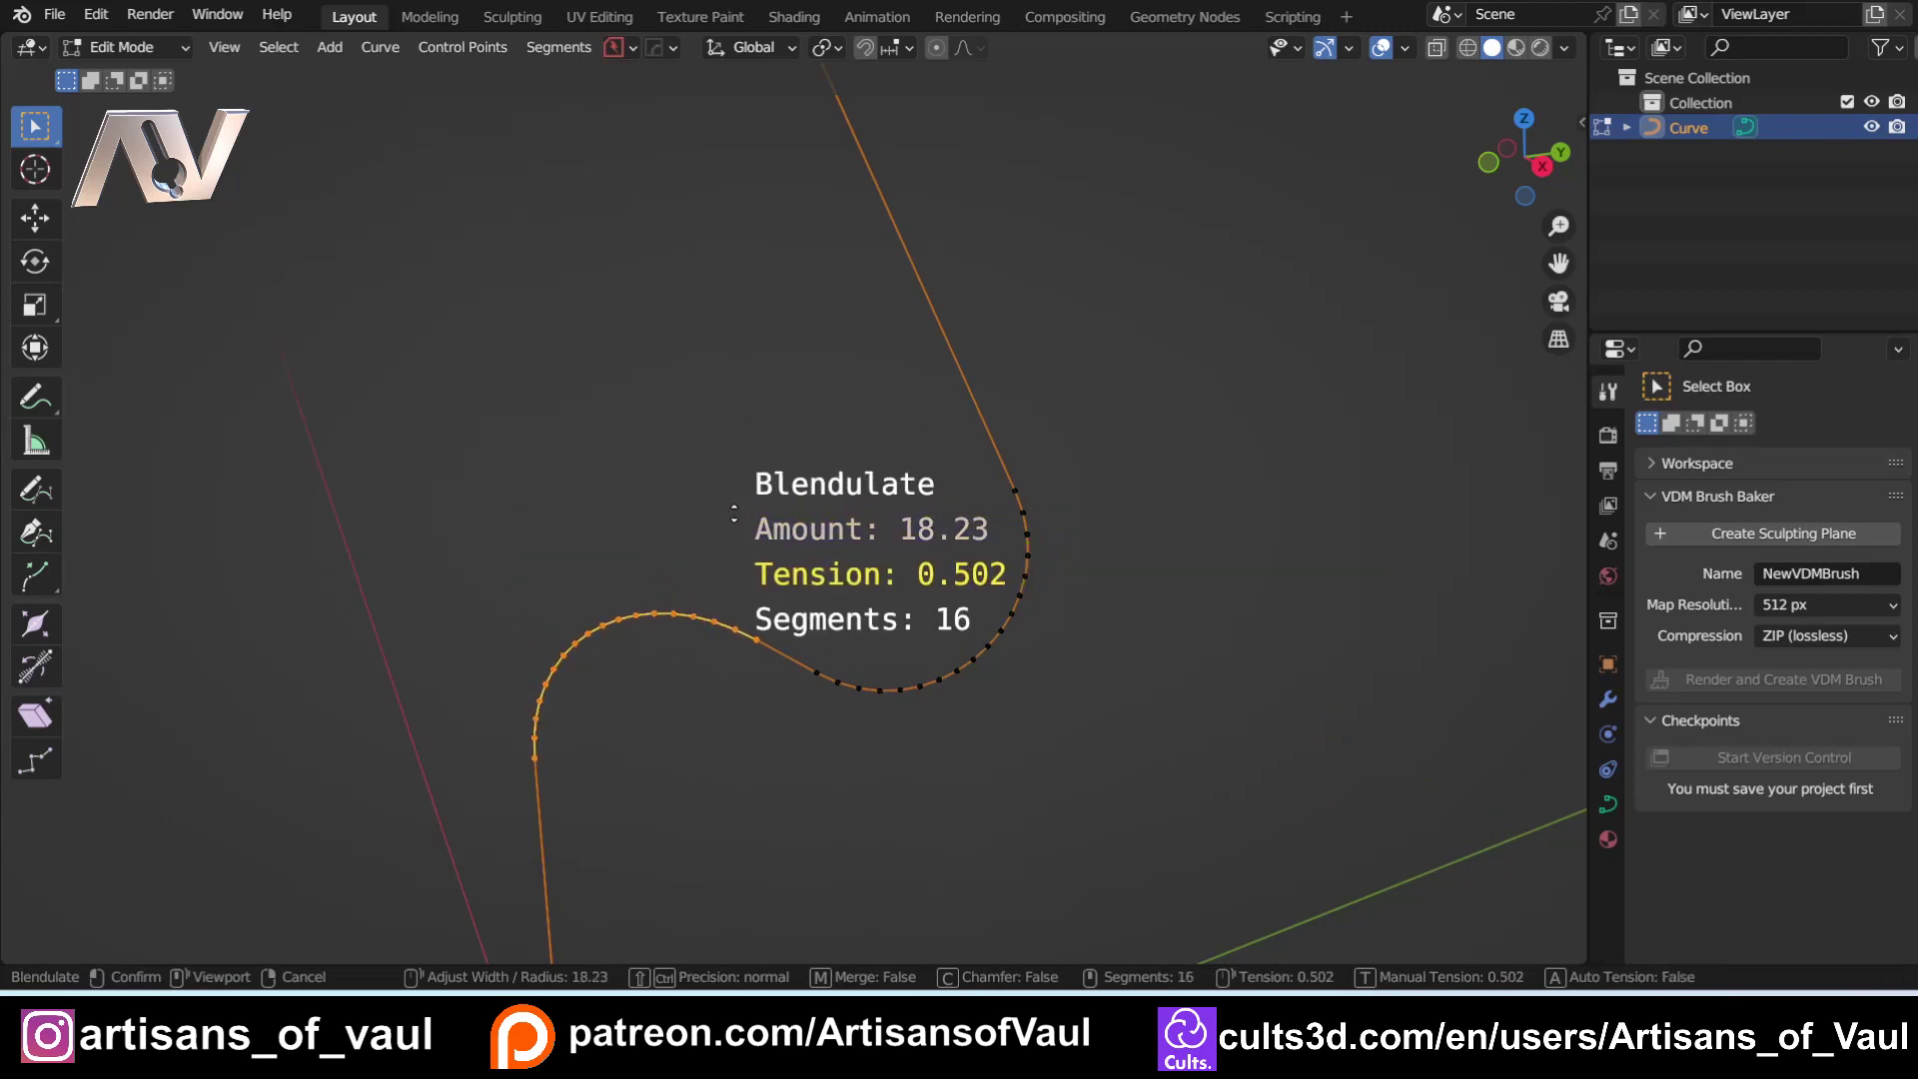
click(749, 524)
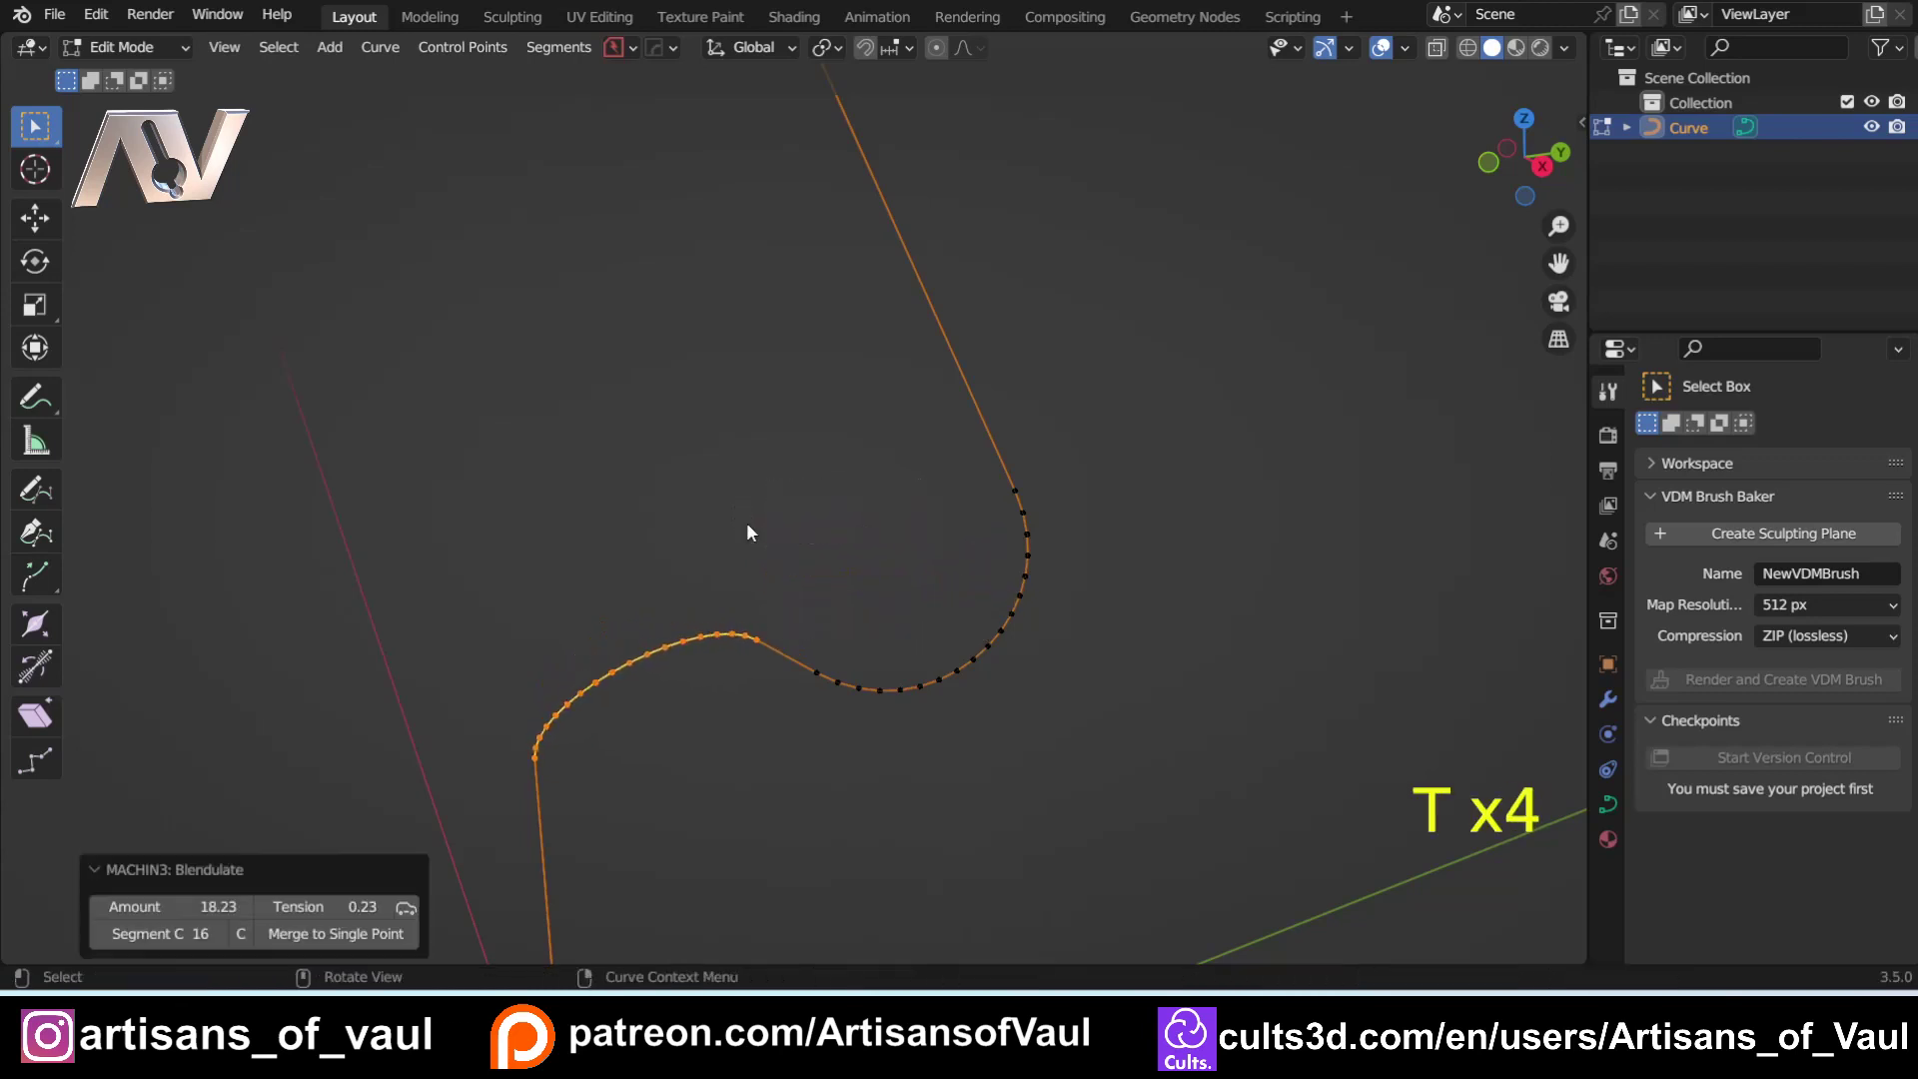
Step: Select the next sharp corner point of the curve
shift+middle_drag(655, 262, 662, 612)
drag(686, 360, 843, 611)
shift+middle_drag(843, 612, 837, 463)
Step: Round the selected corner into a 16-segment fillet, amount 13.58, with automatic arc tension
key(ctrl+b)
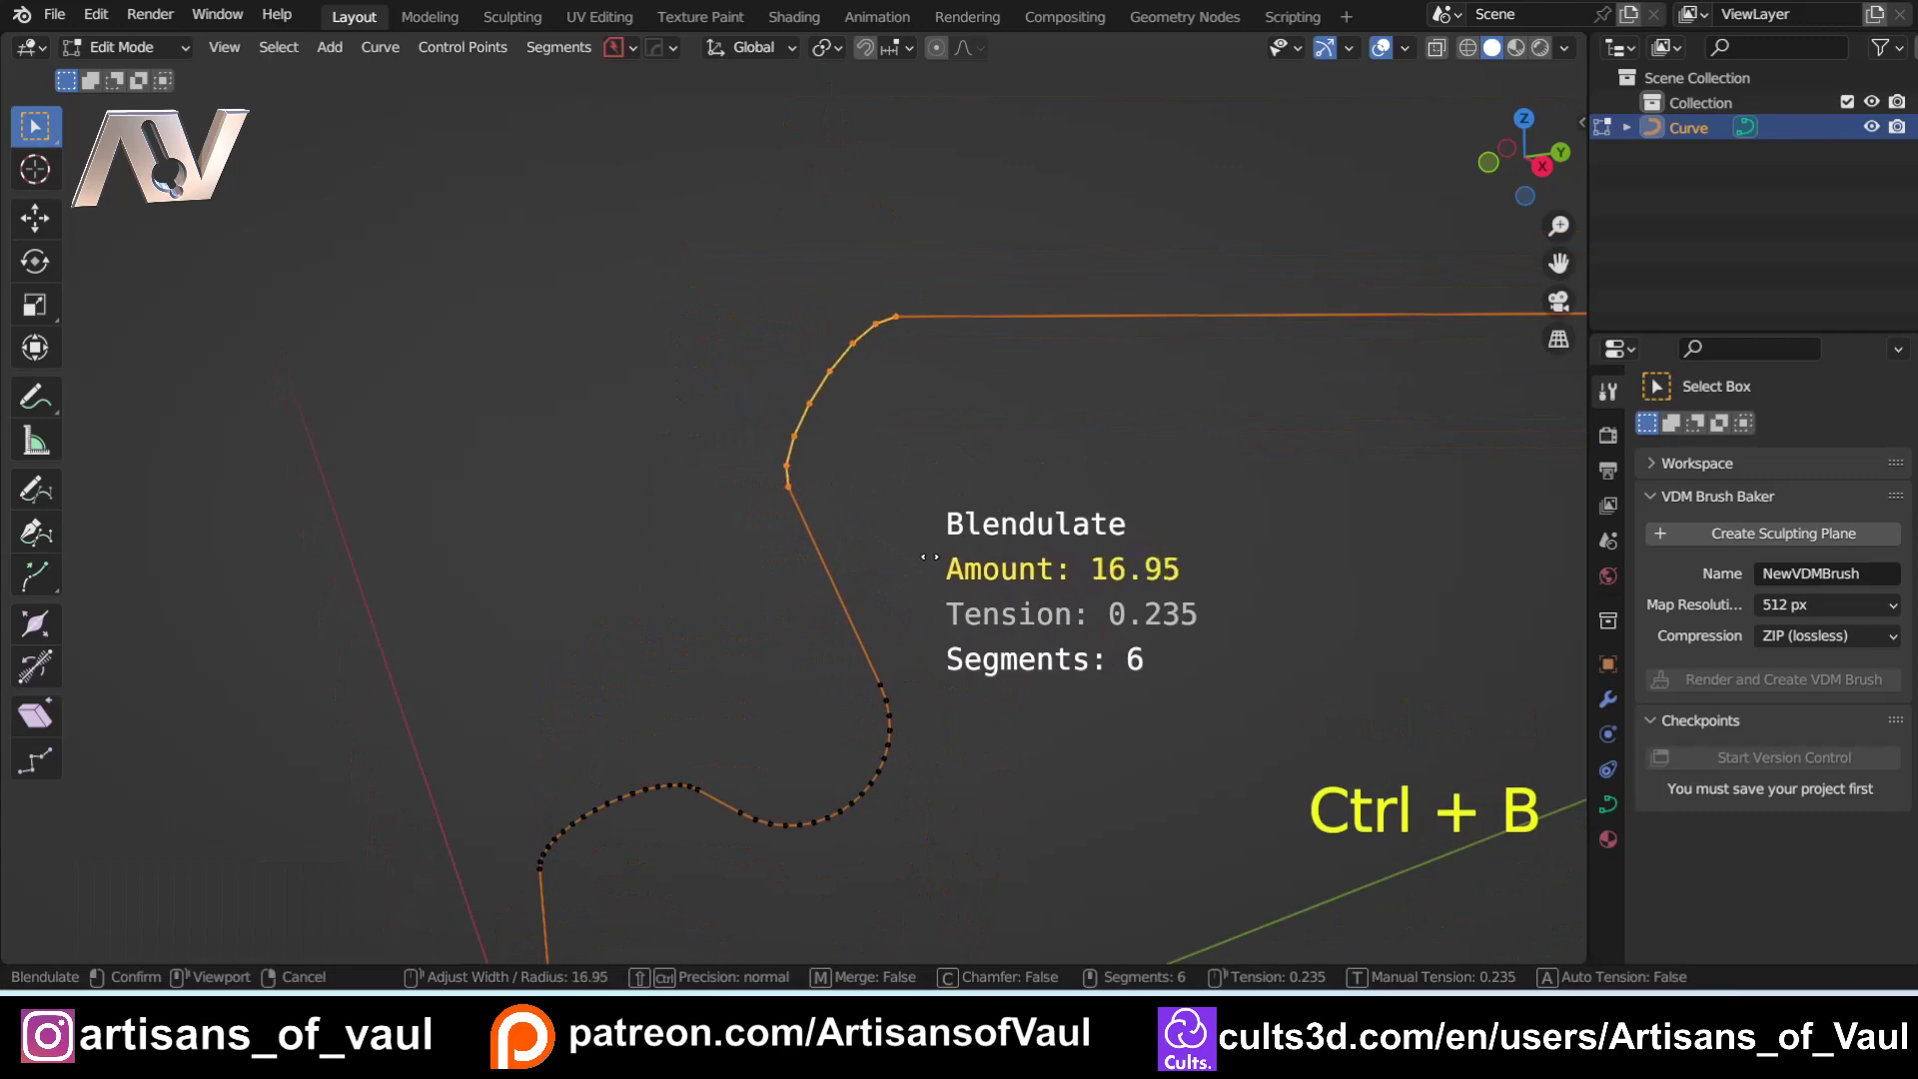
scroll(959, 588, up, 5)
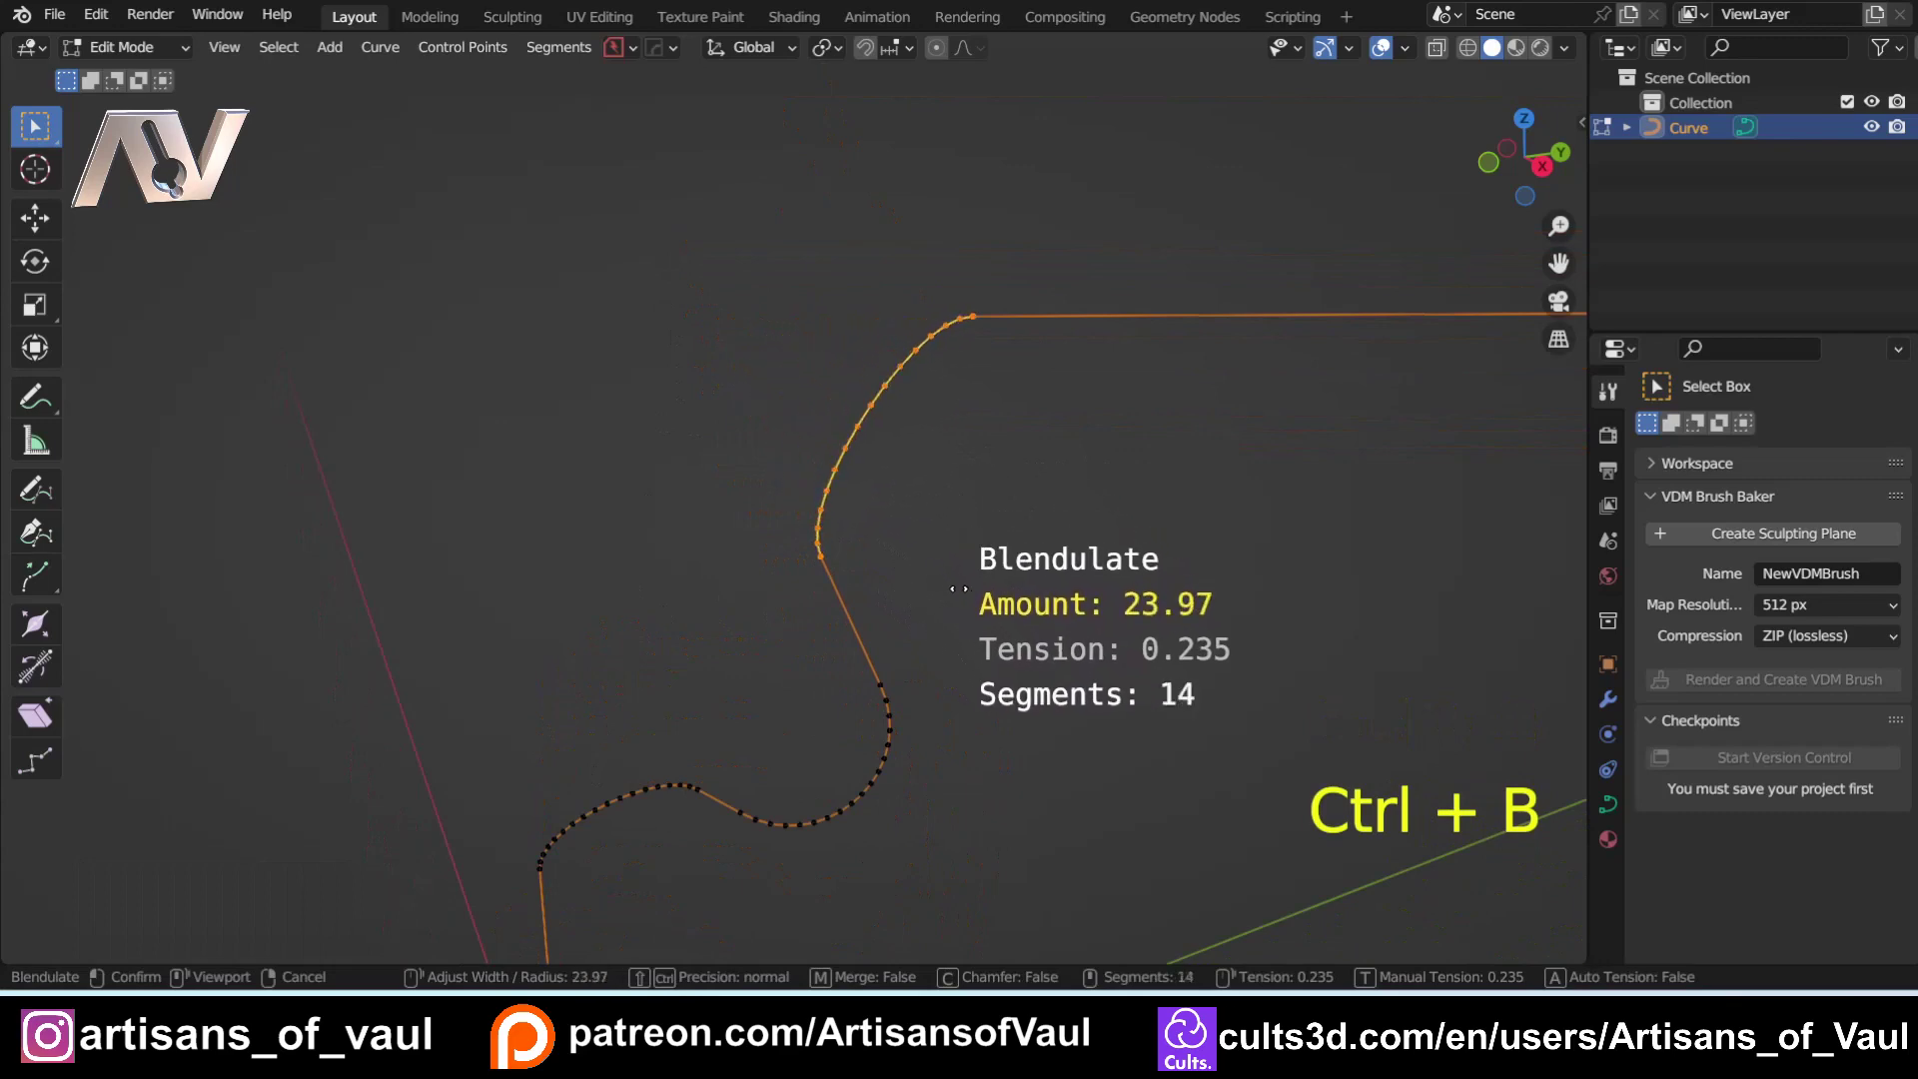
scroll(959, 587, down, 1)
scroll(959, 587, up, 1)
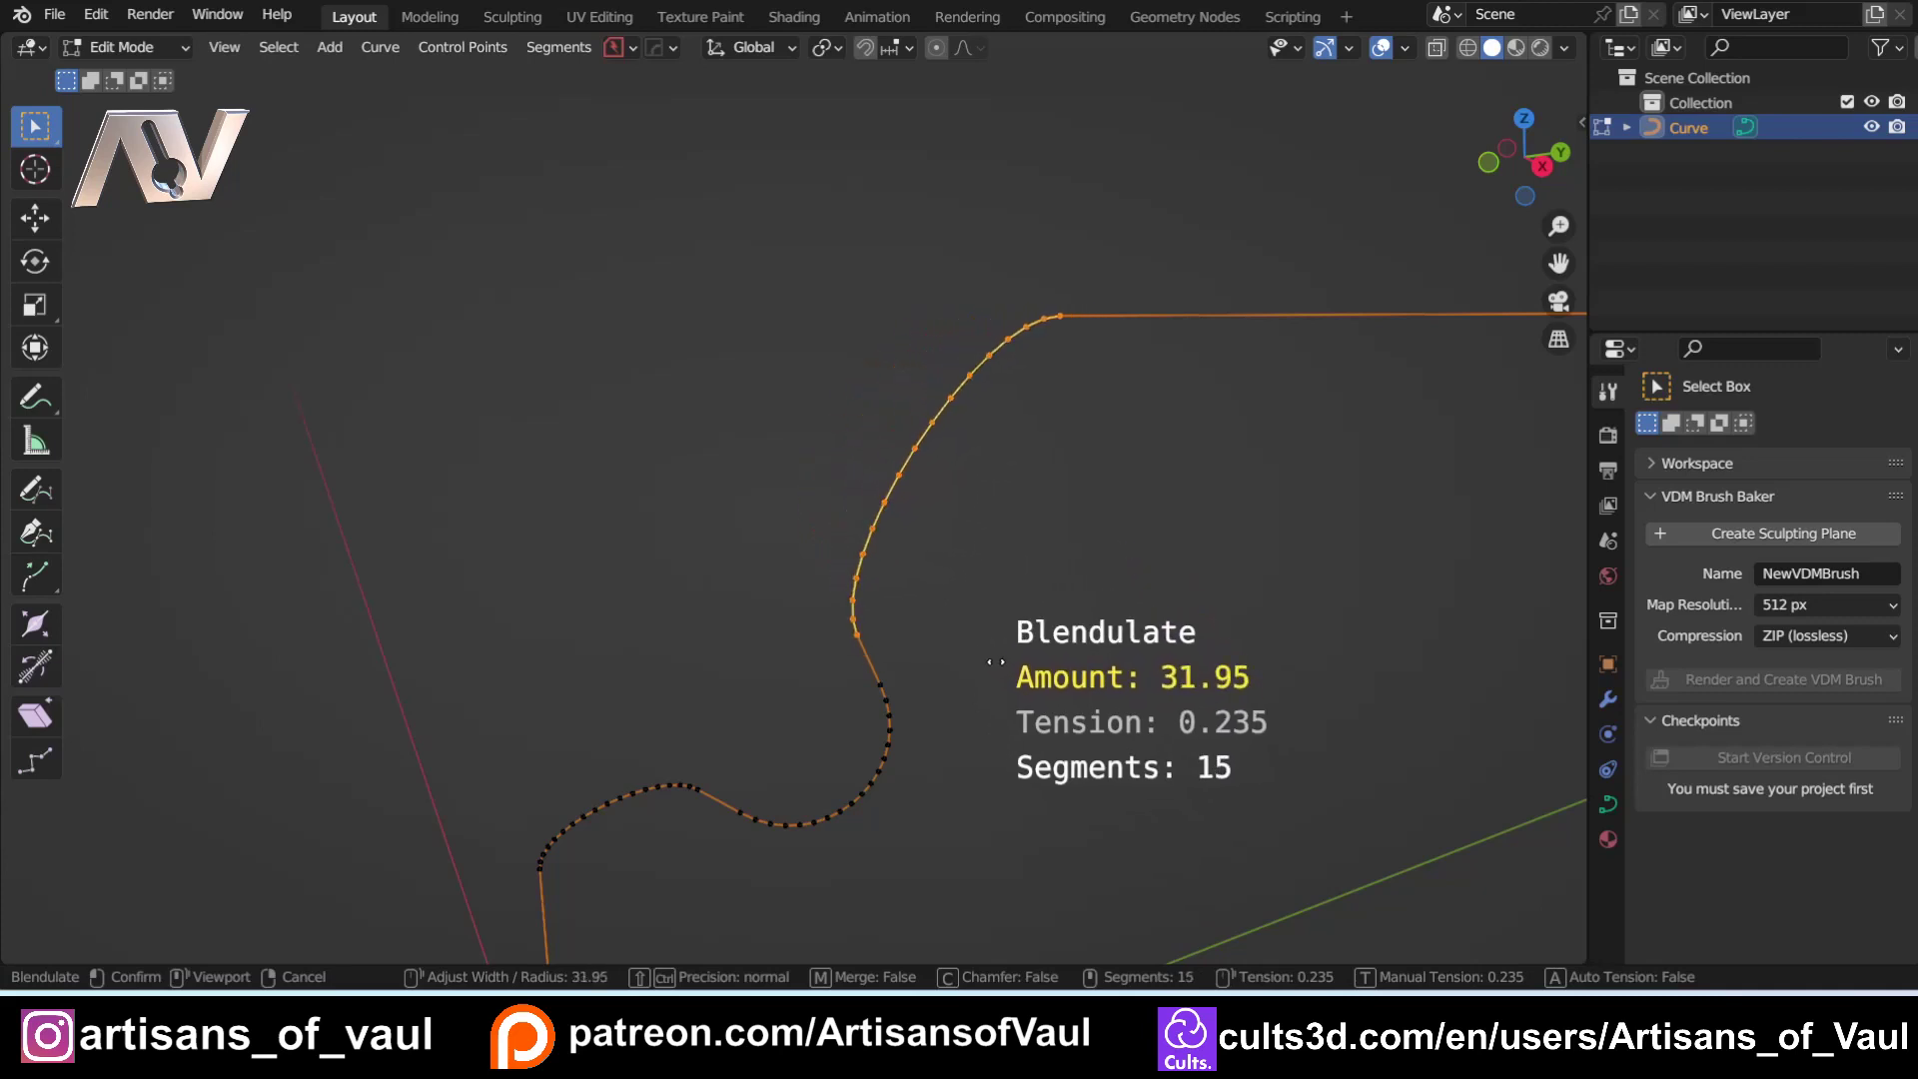
key(a)
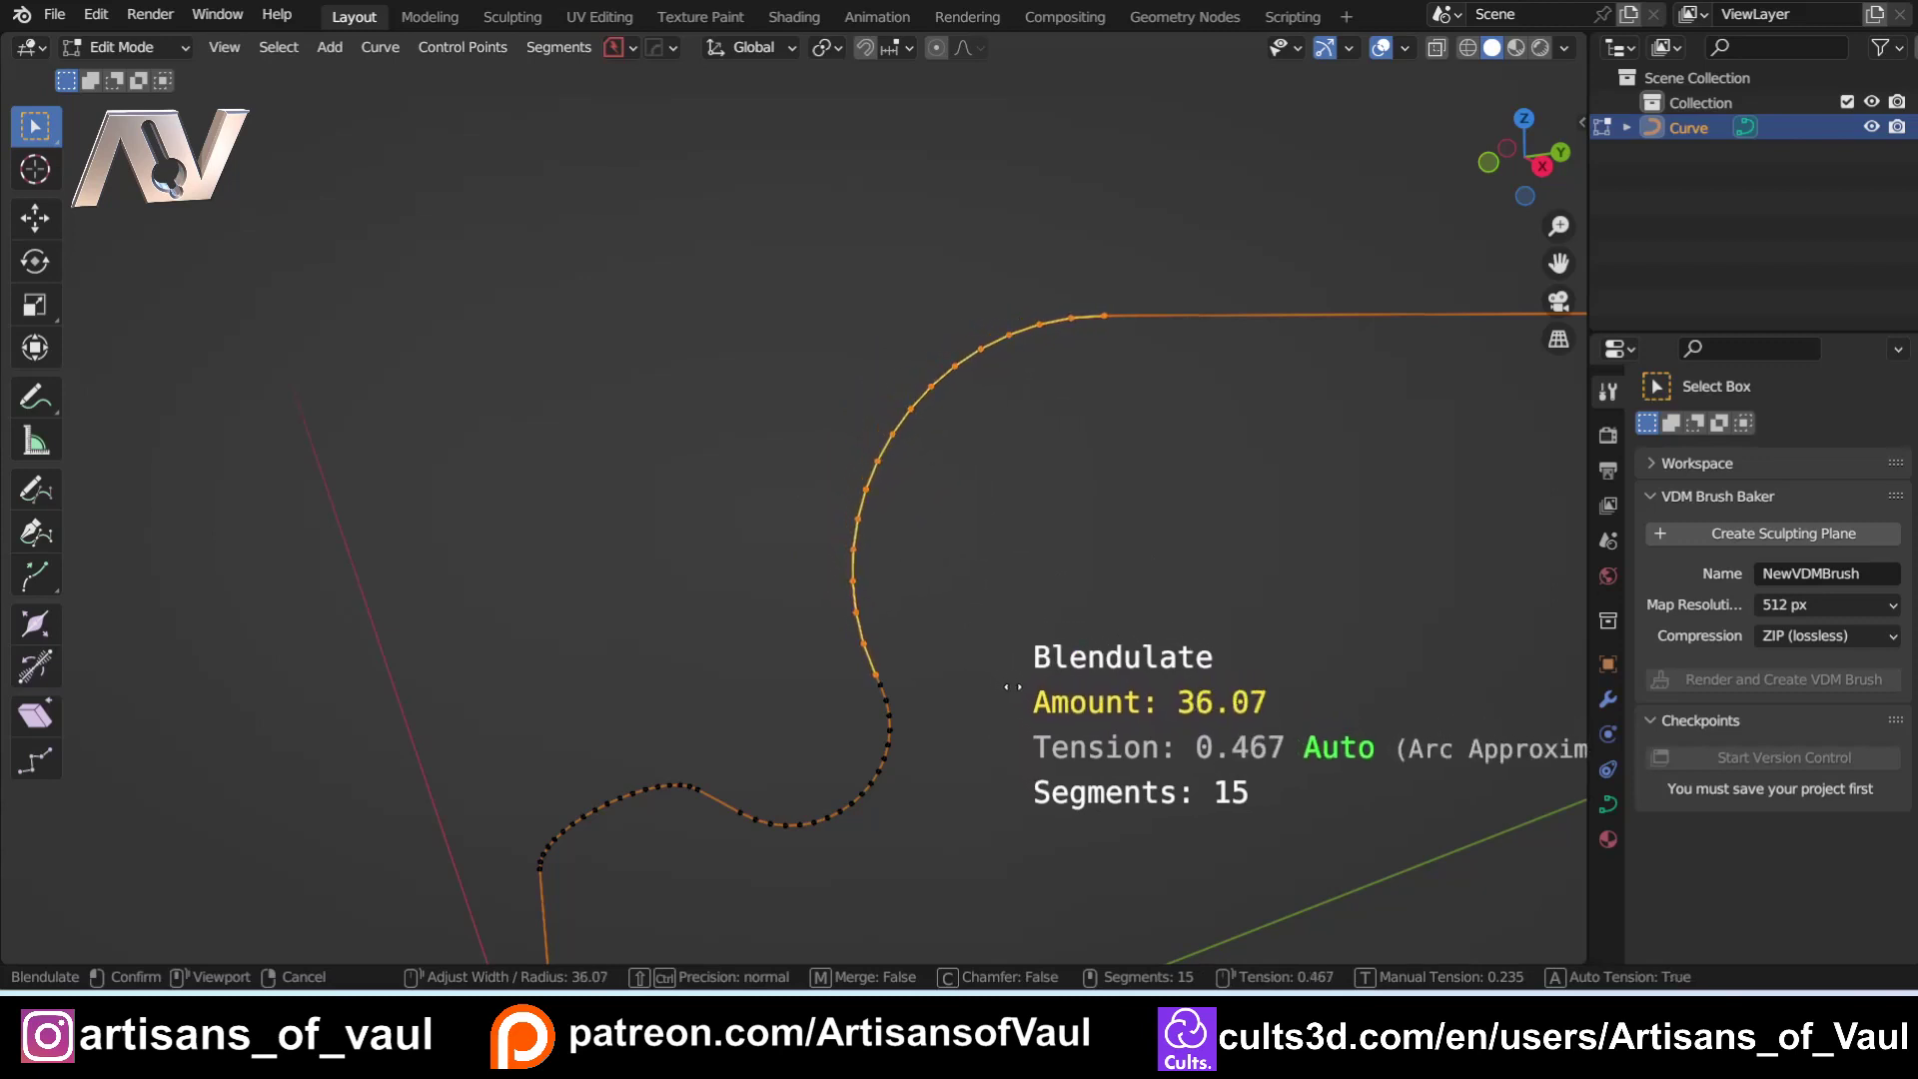
click(959, 637)
Step: Select the lower-left corner points and merge them into a single sharp corner
shift+middle_drag(959, 637, 731, 492)
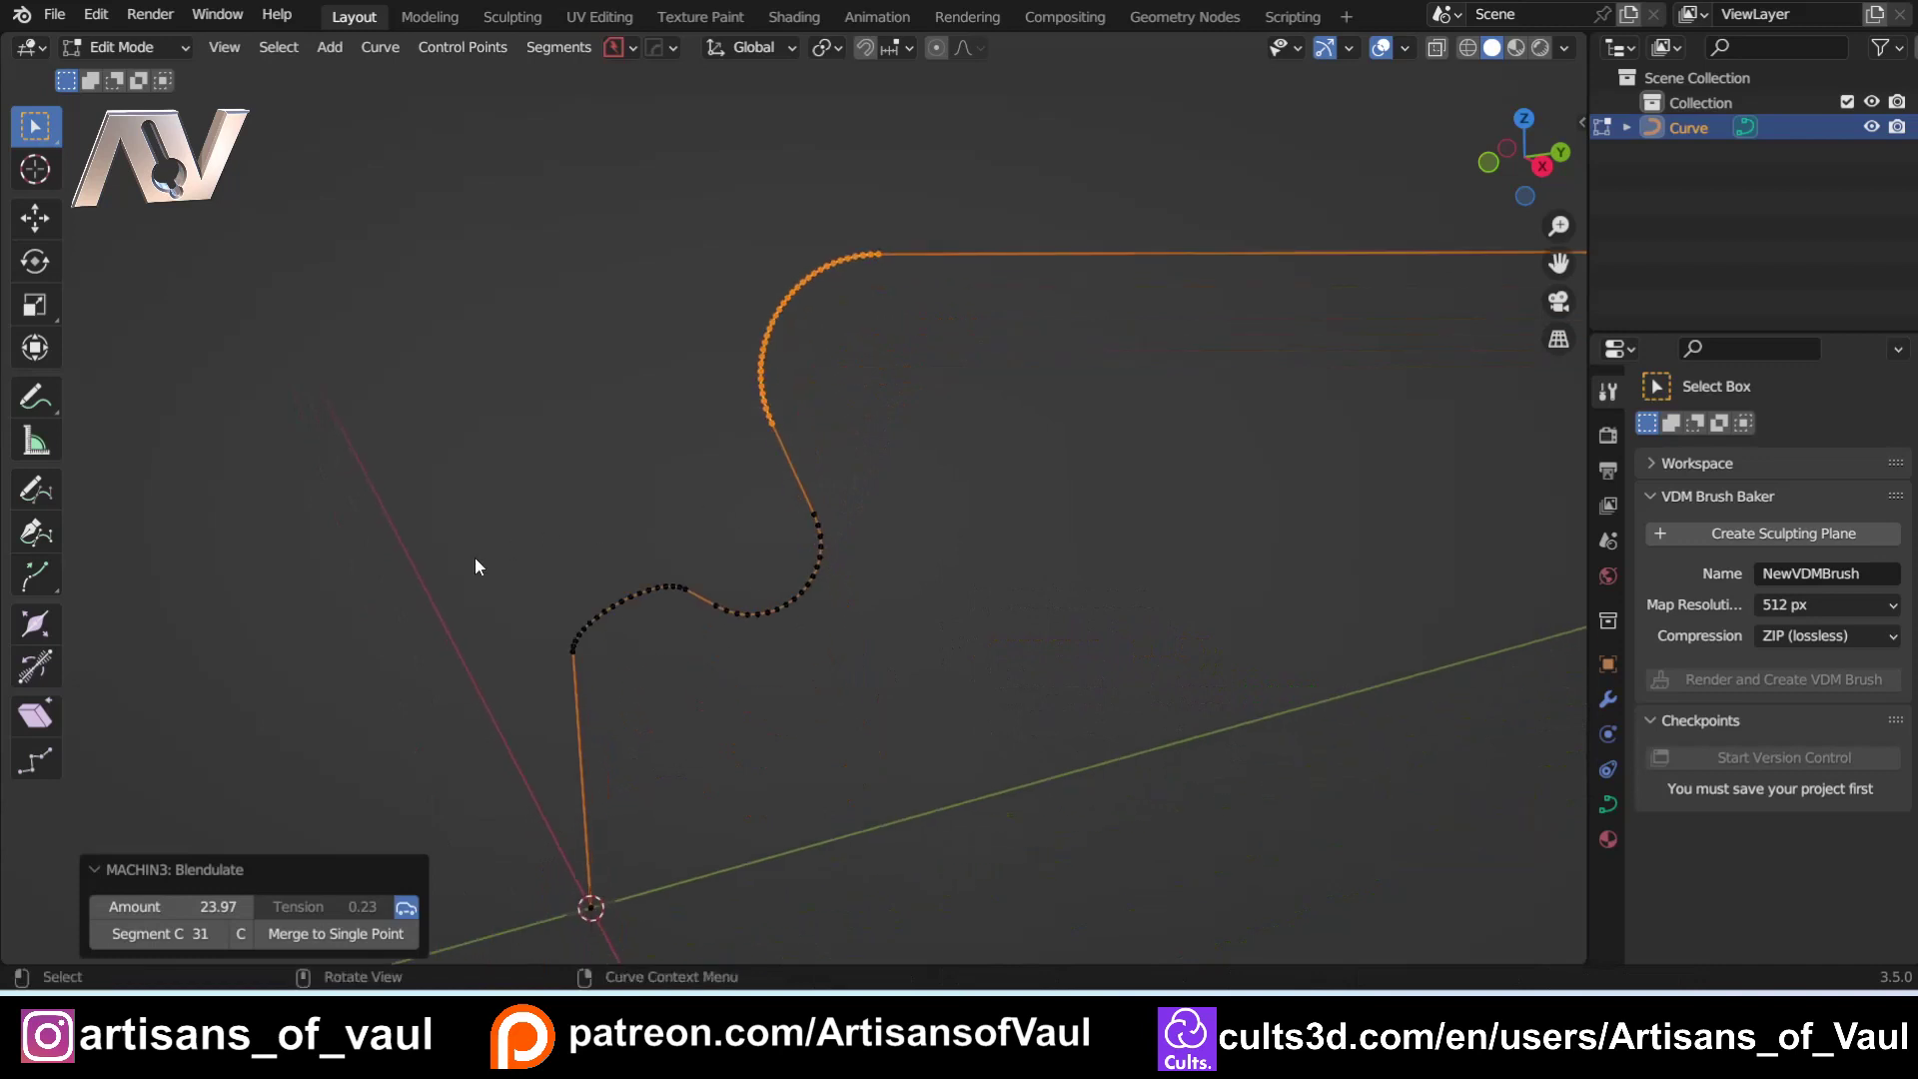
scroll(459, 539, up, 3)
shift+middle_drag(430, 509, 567, 401)
drag(452, 443, 770, 731)
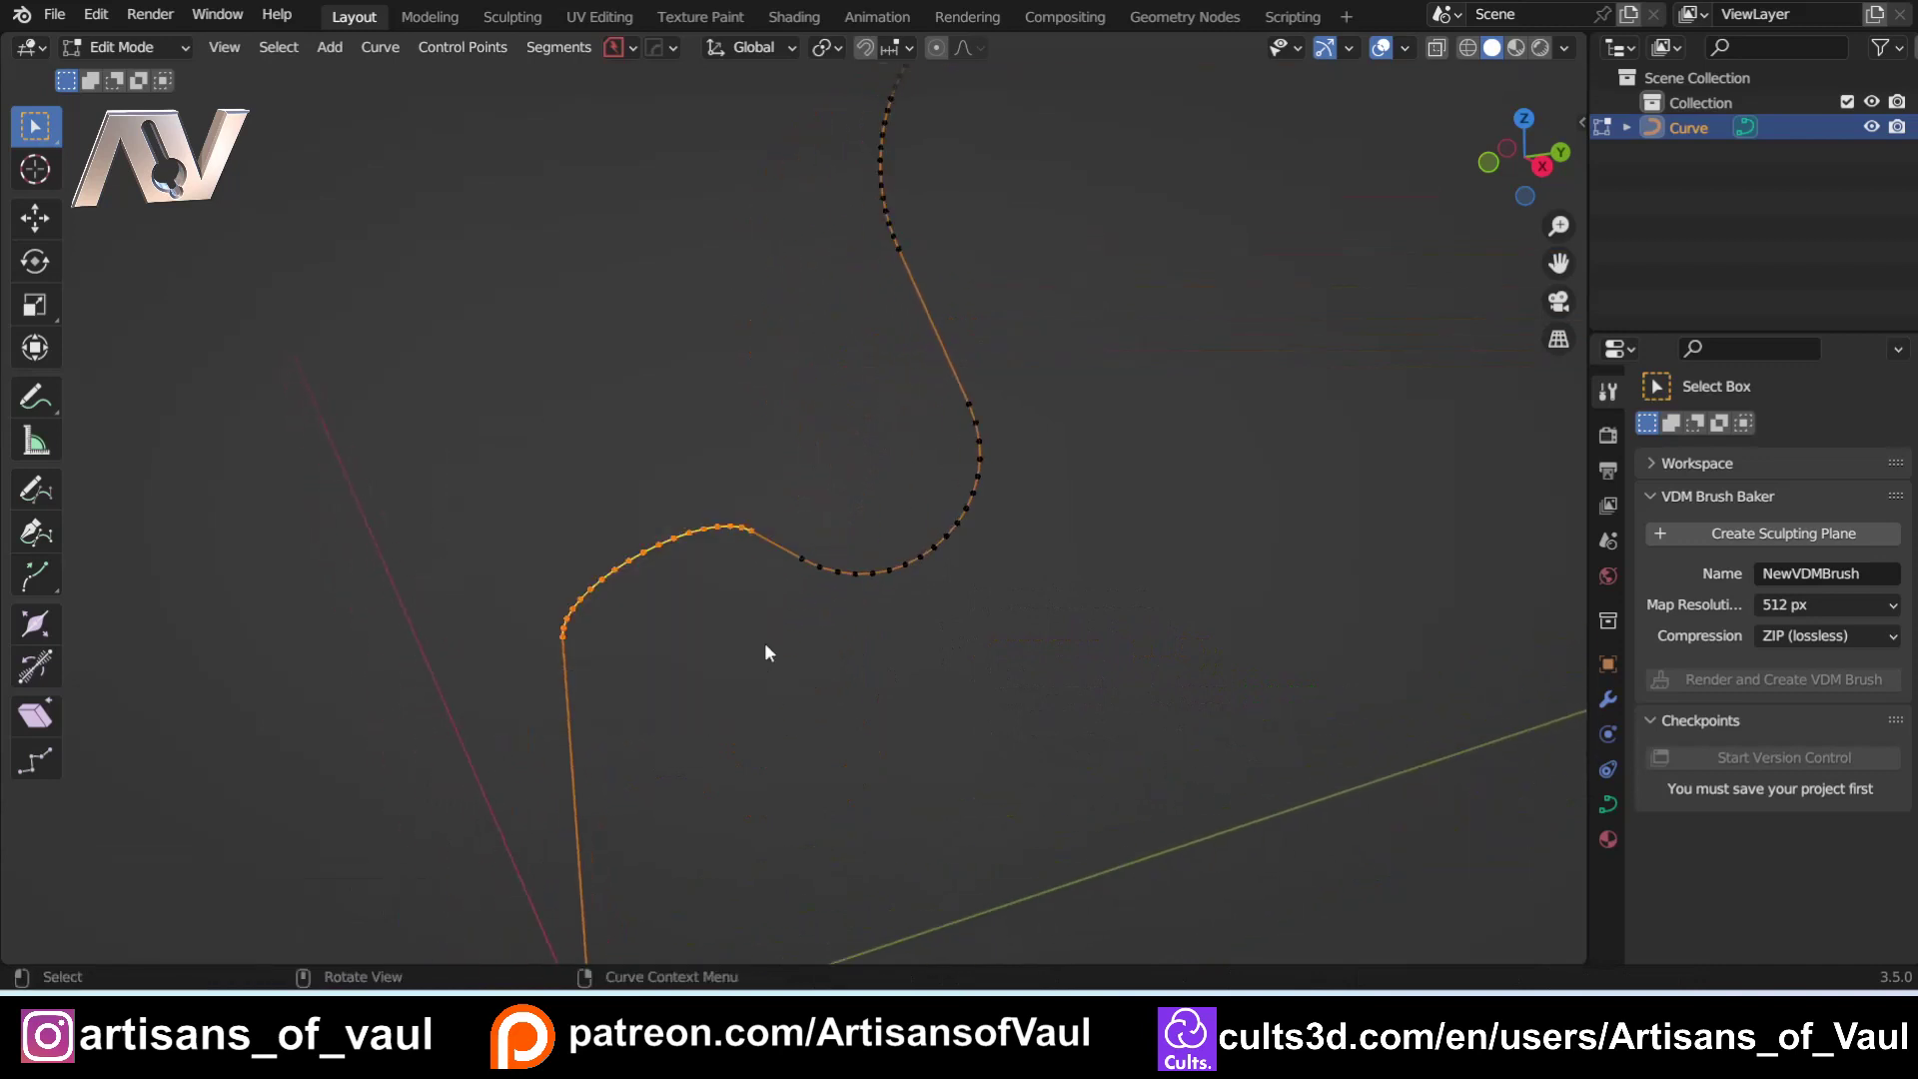
key(ctrl+b)
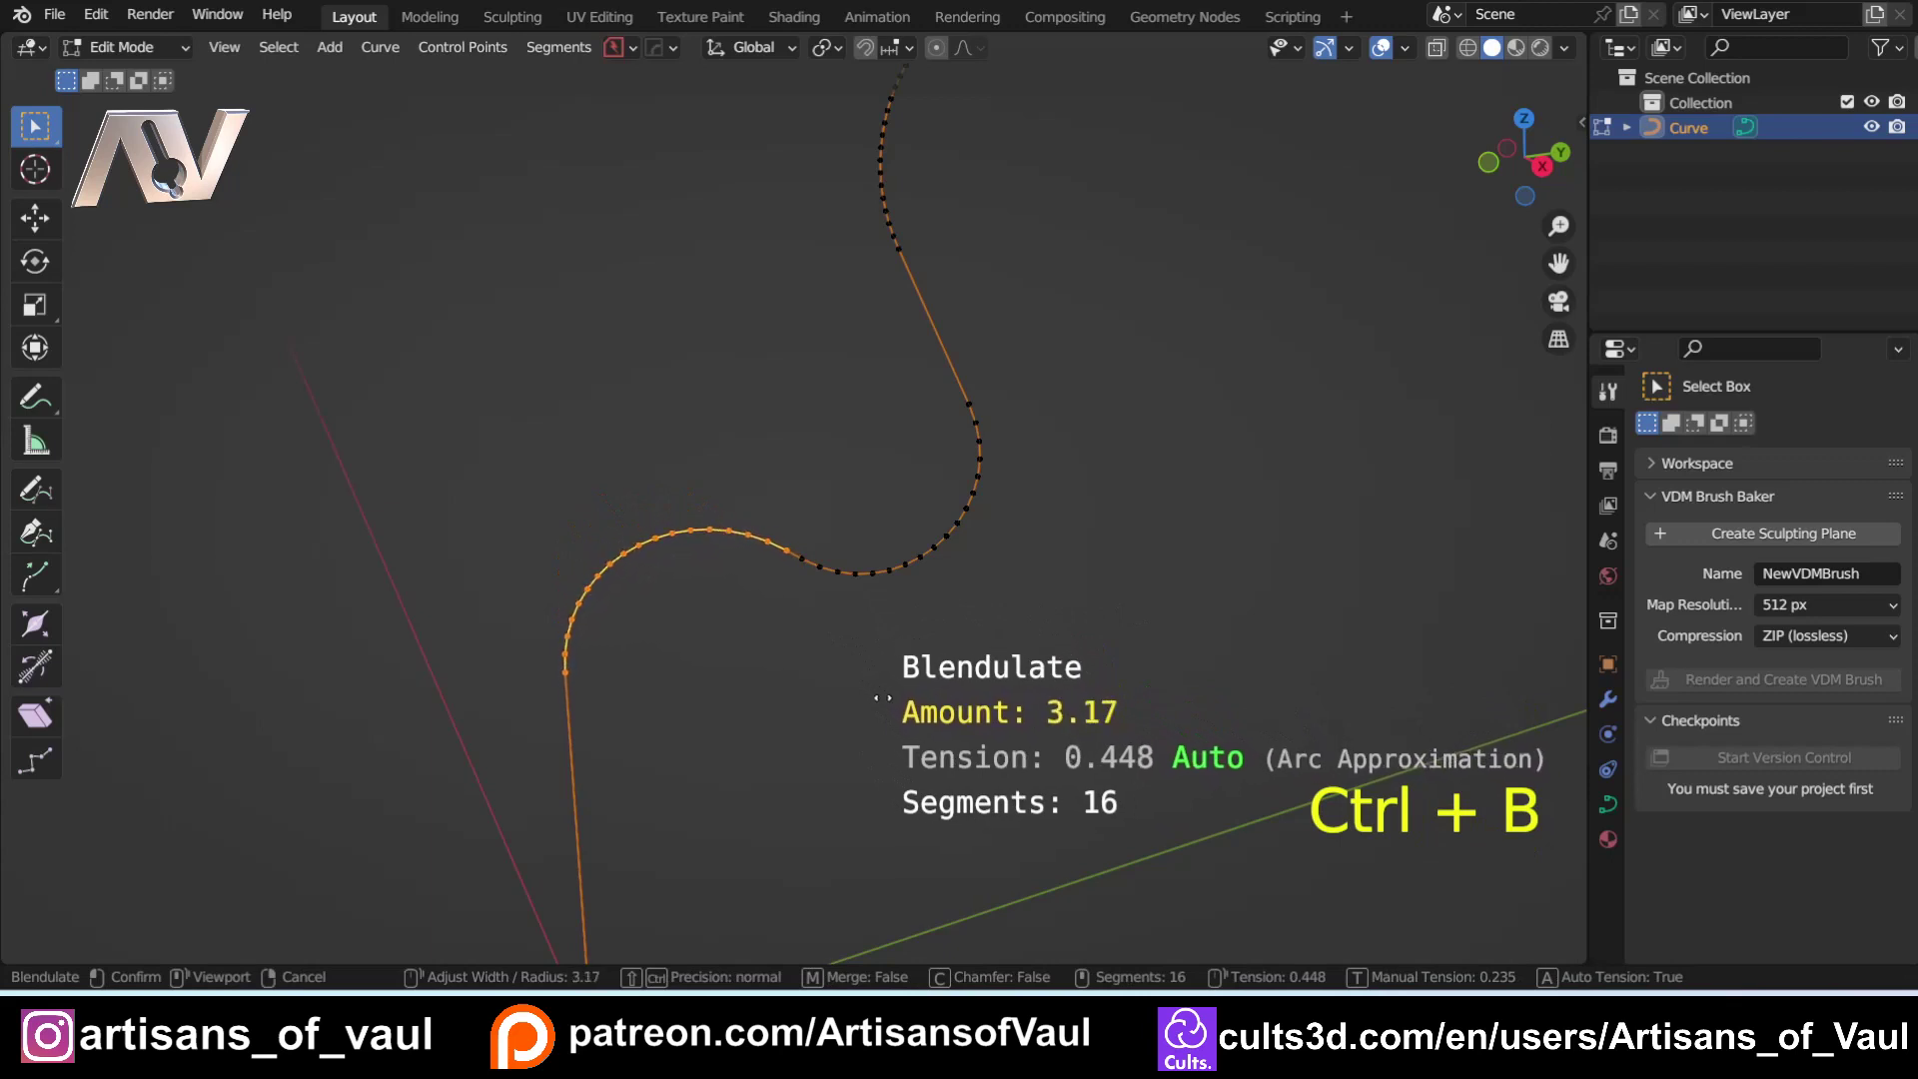
key(m)
click(487, 479)
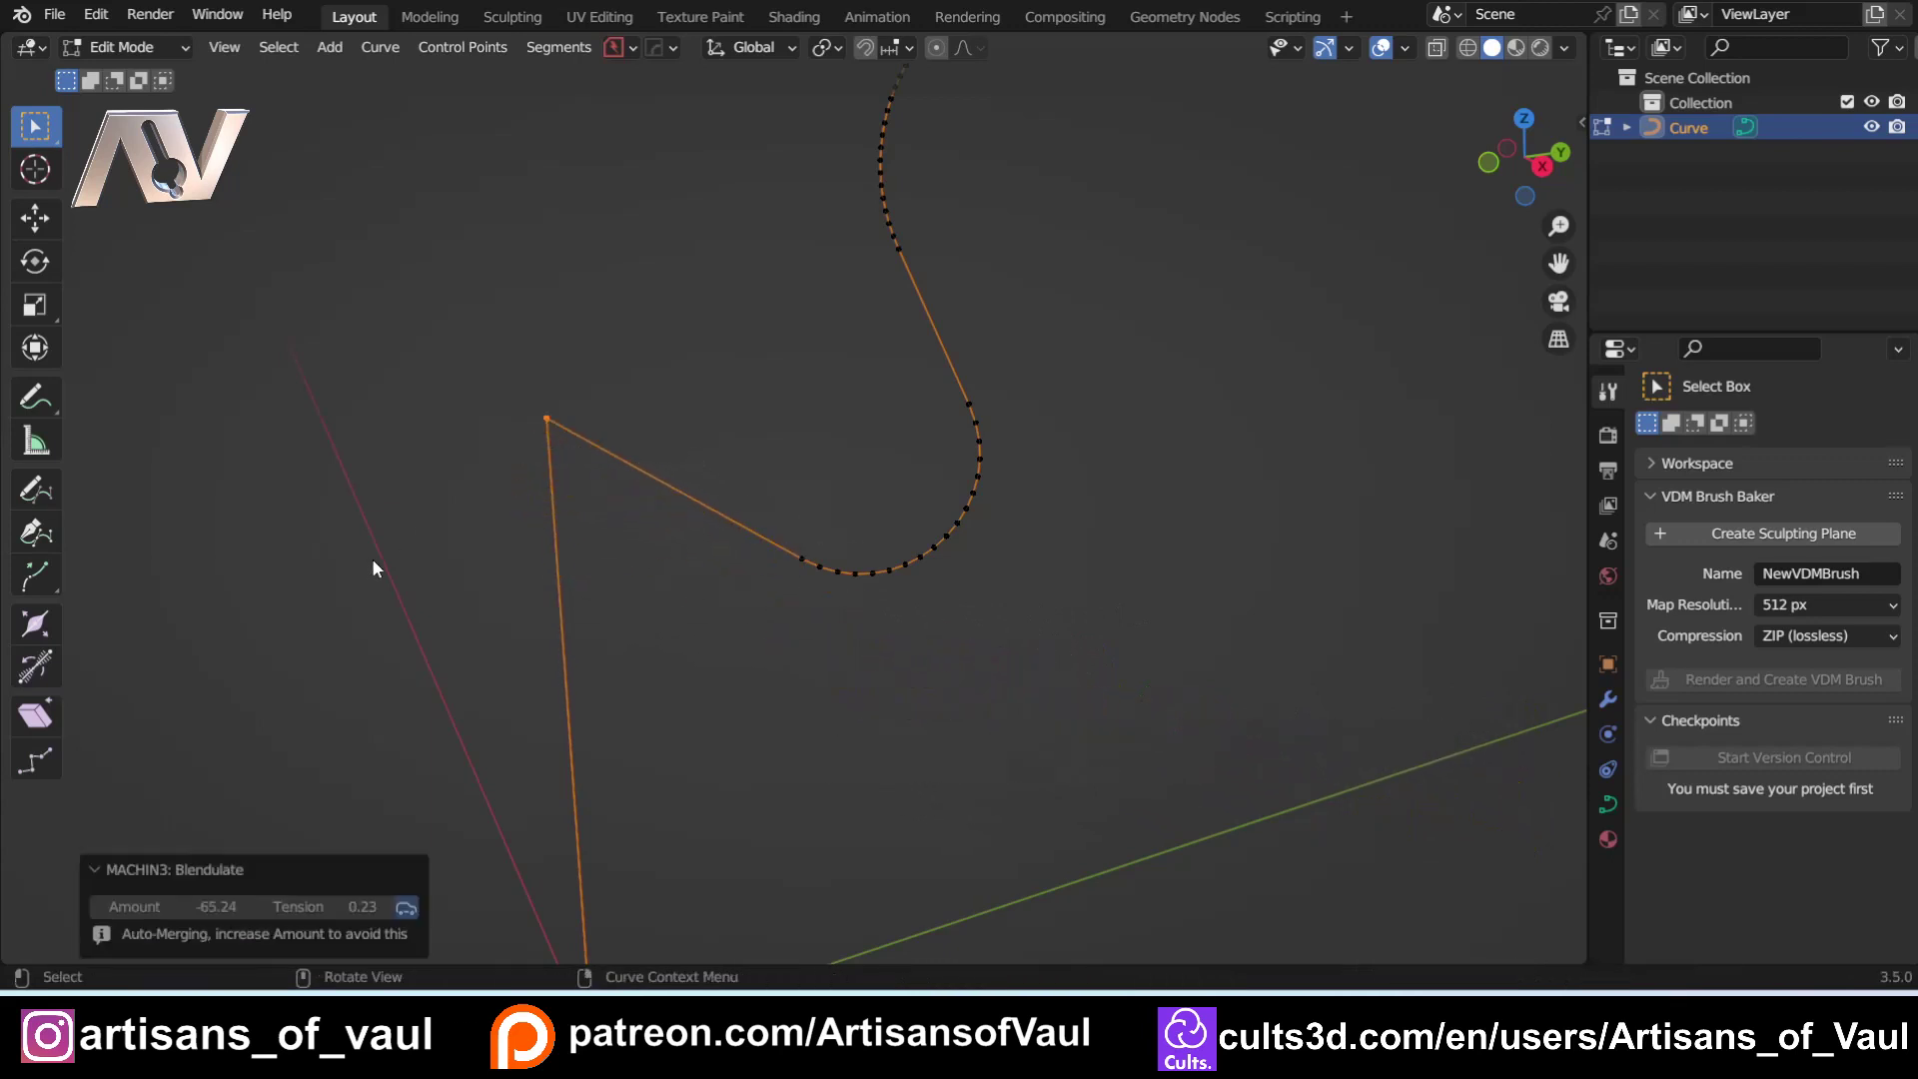
Step: Re-round that corner with Blendulate and clear the point selection
key(ctrl+b)
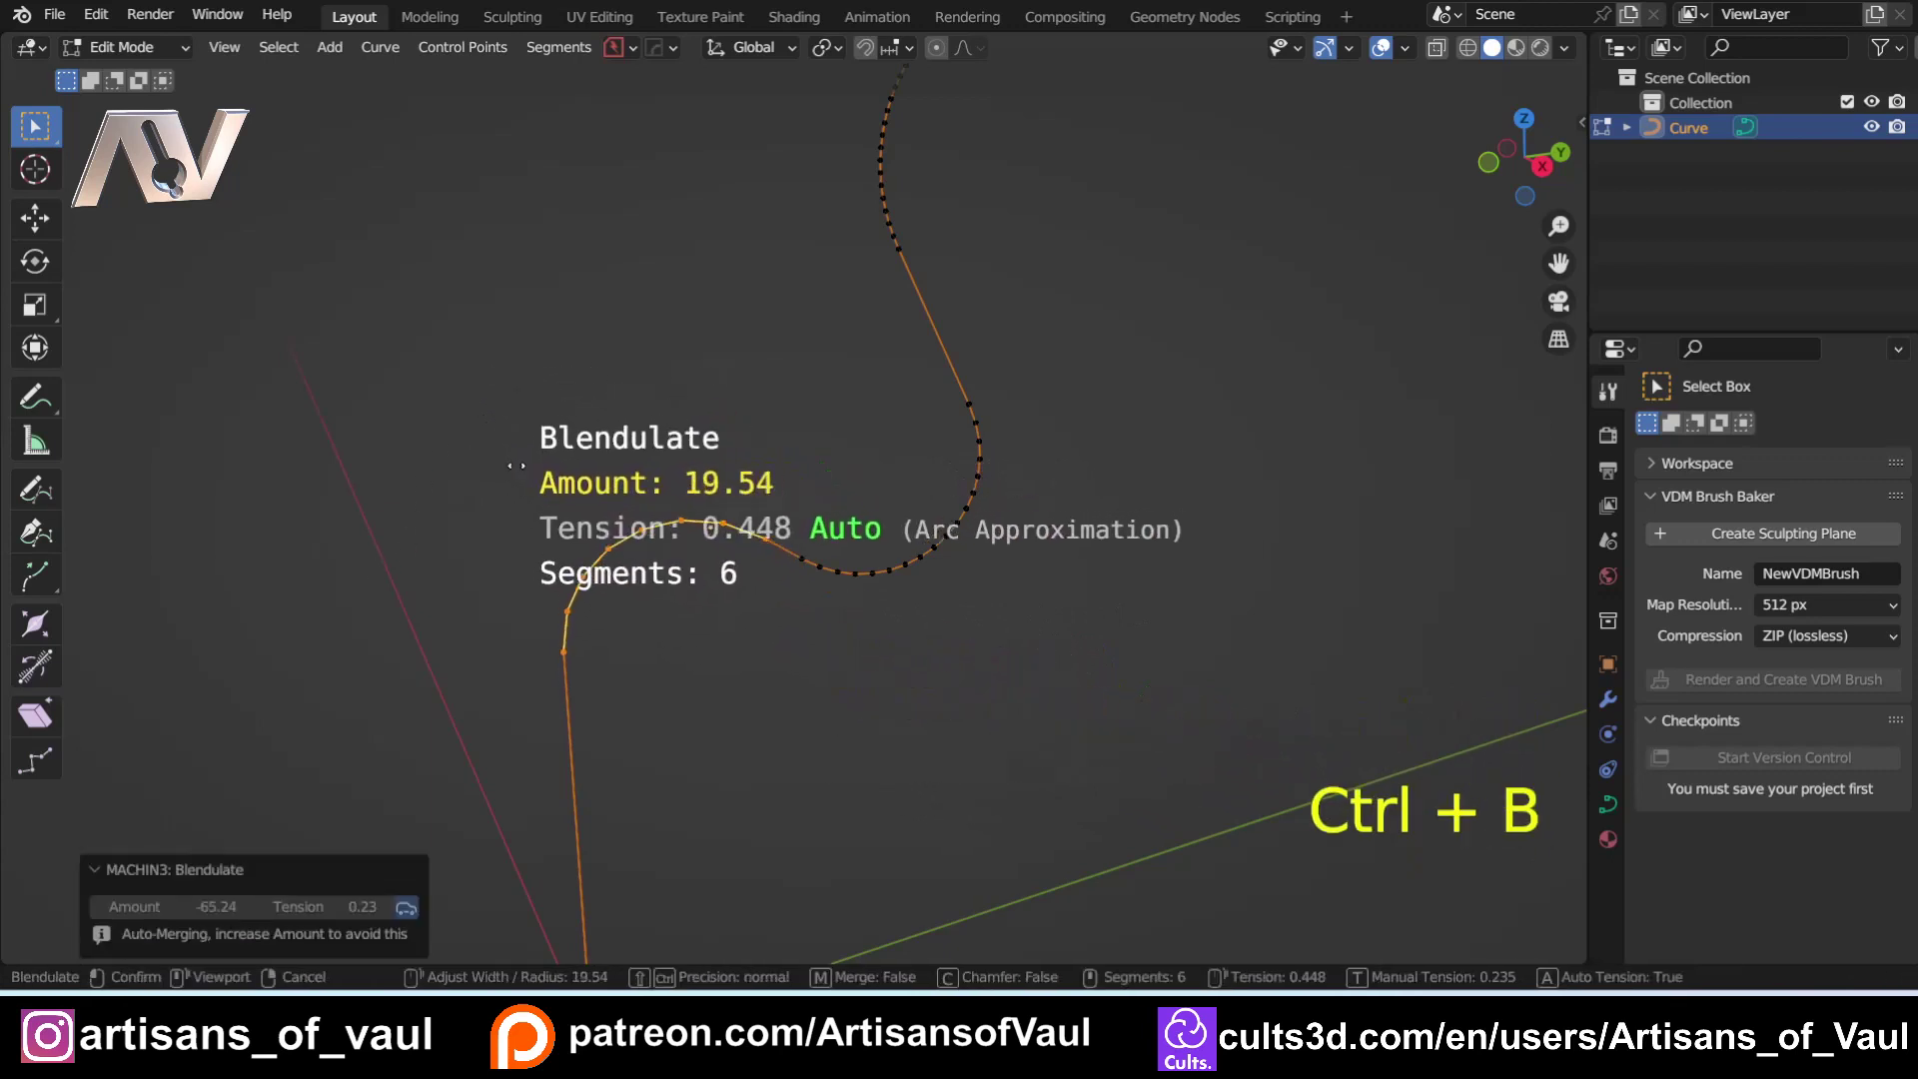
scroll(560, 480, up, 10)
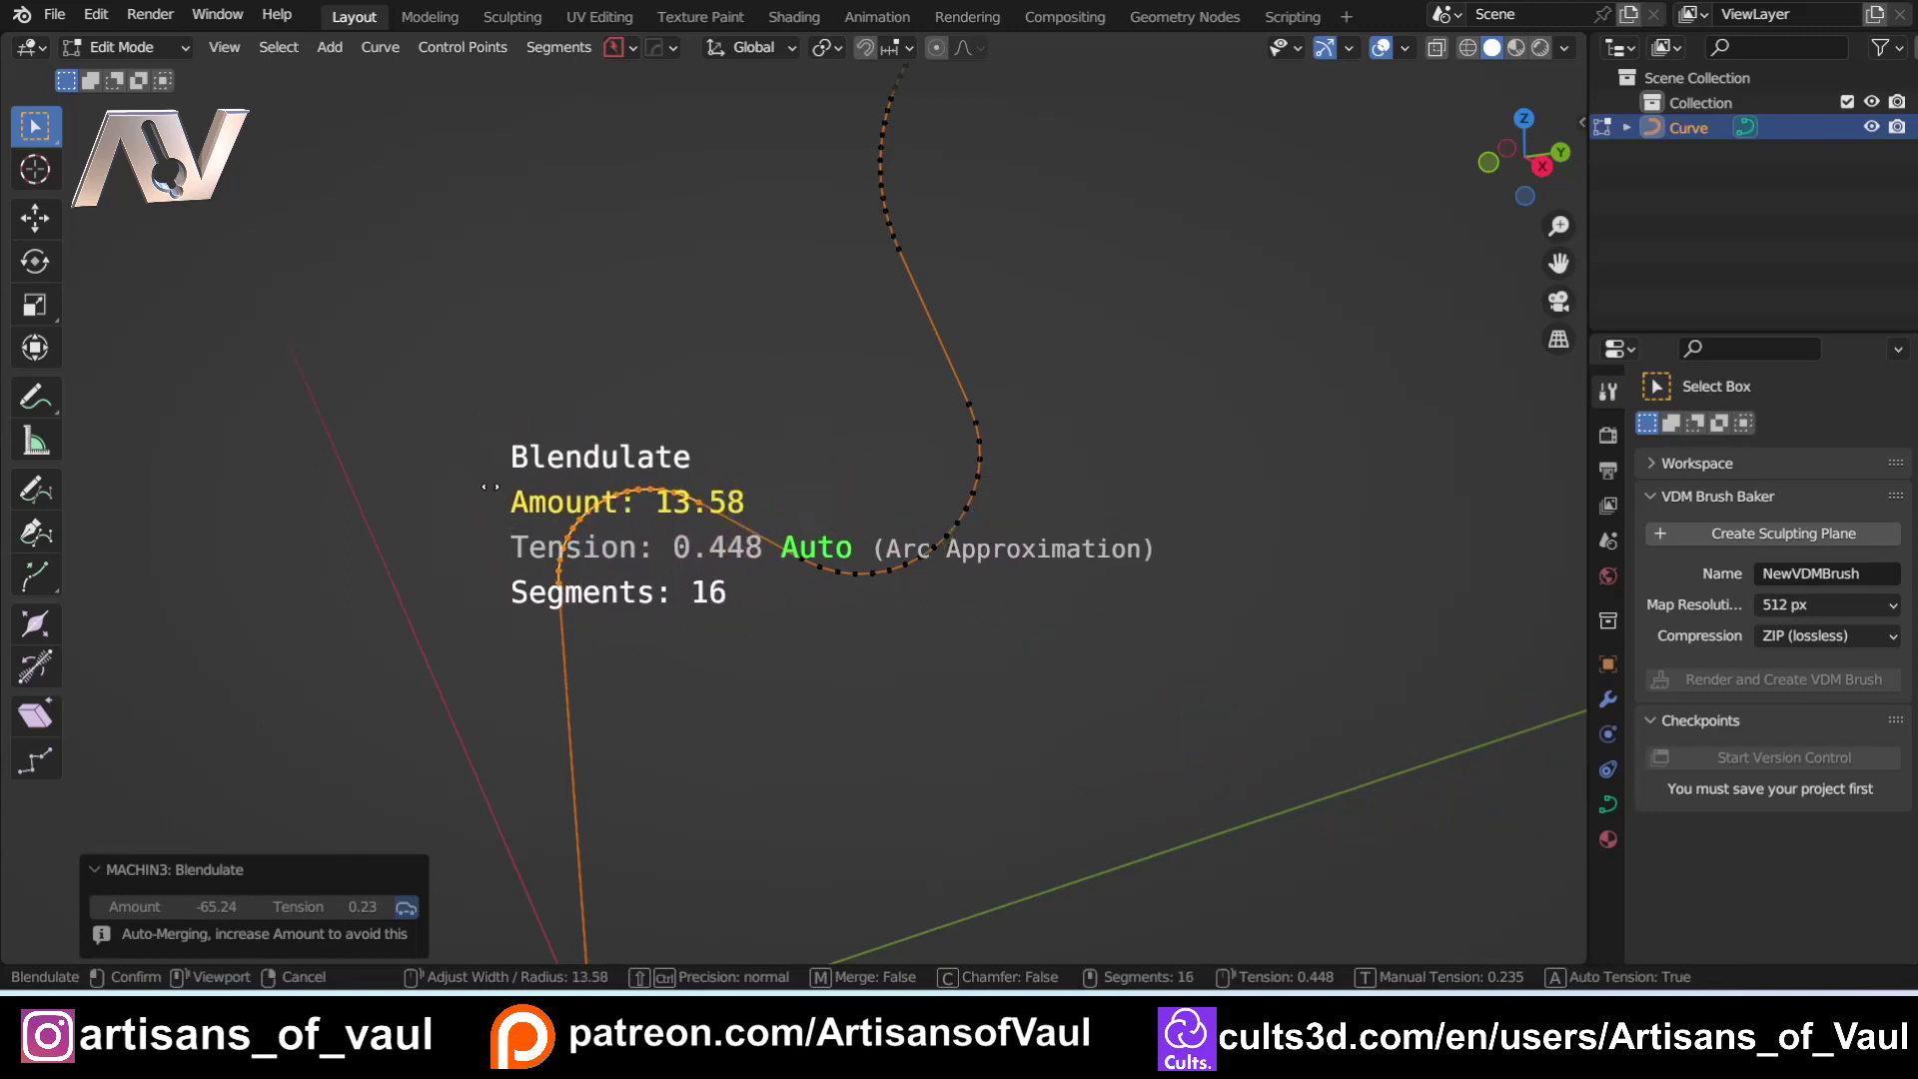
click(684, 551)
middle_drag(684, 558, 502, 617)
scroll(600, 506, down, 3)
click(597, 506)
scroll(503, 616, up, 5)
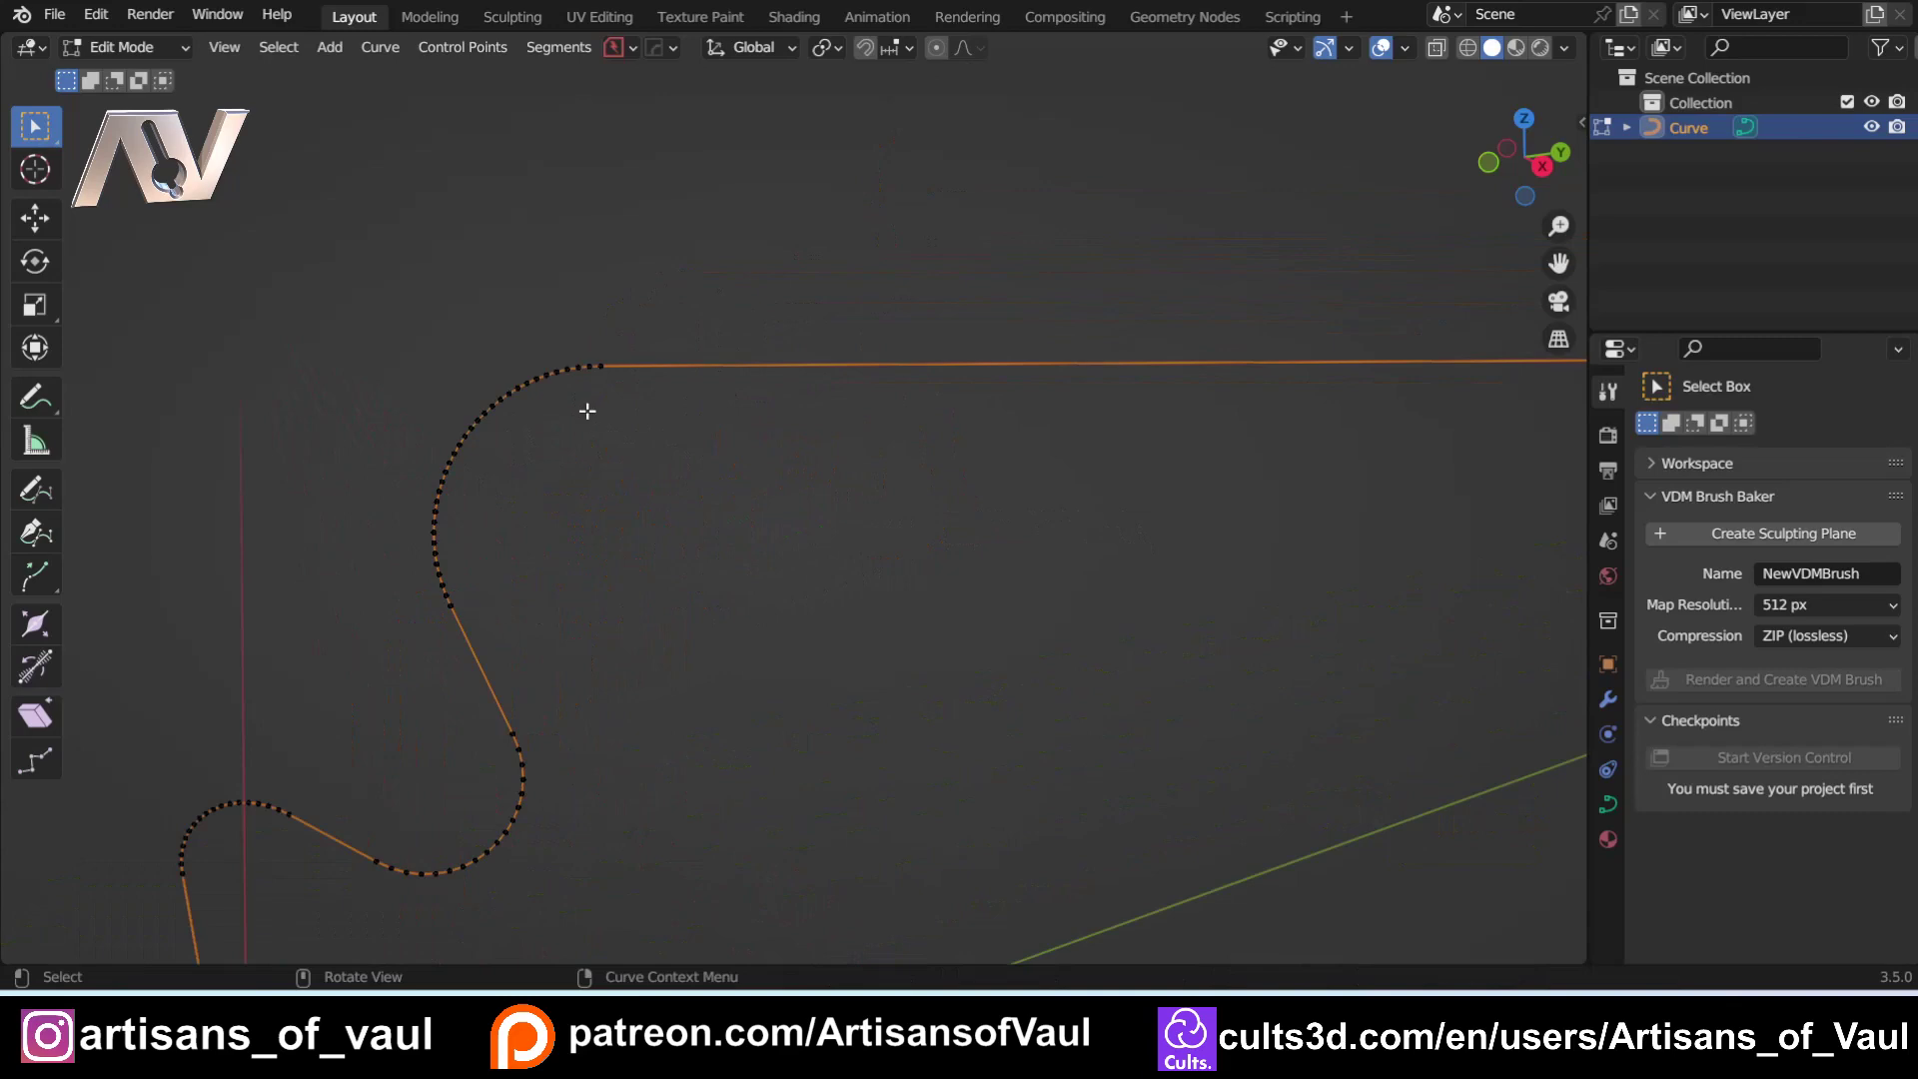
Step: Slide the upper corner point along the straight top segment
key(g)
right_click(640, 416)
key(y)
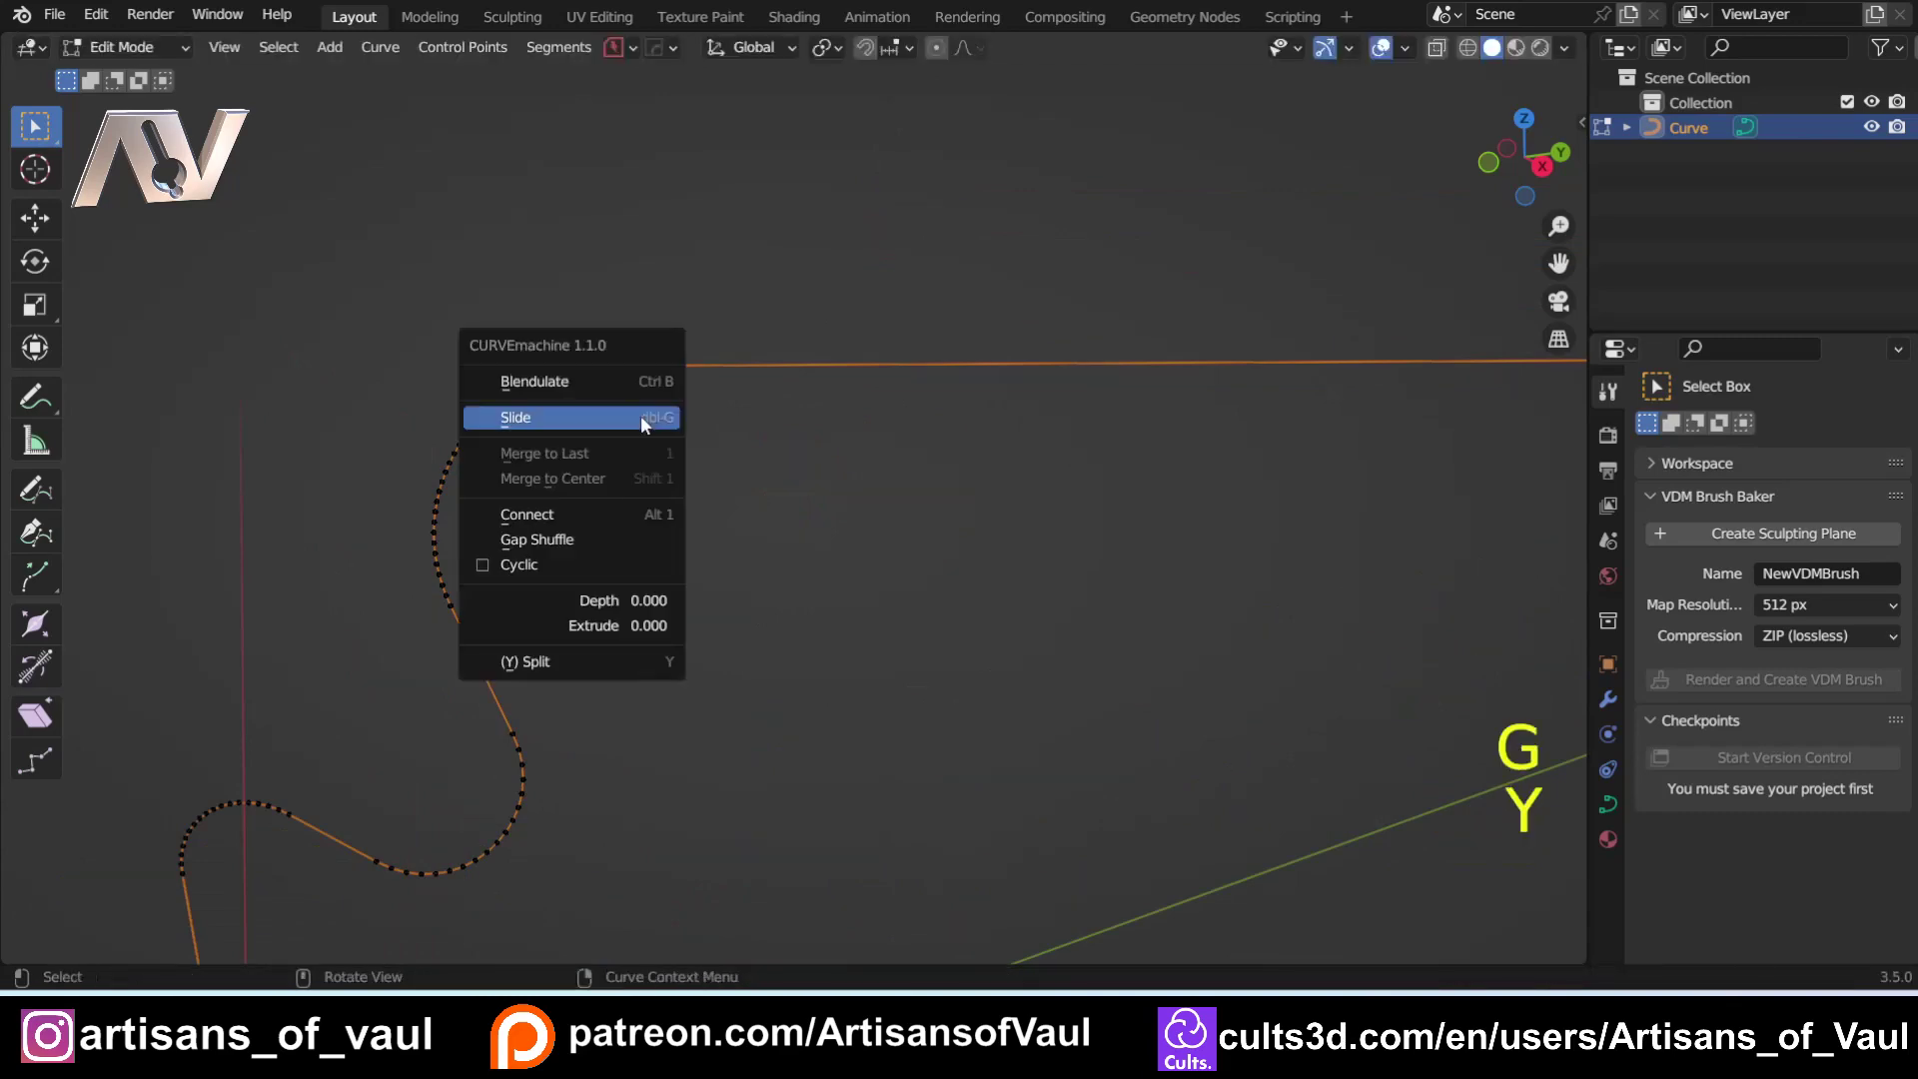
click(639, 415)
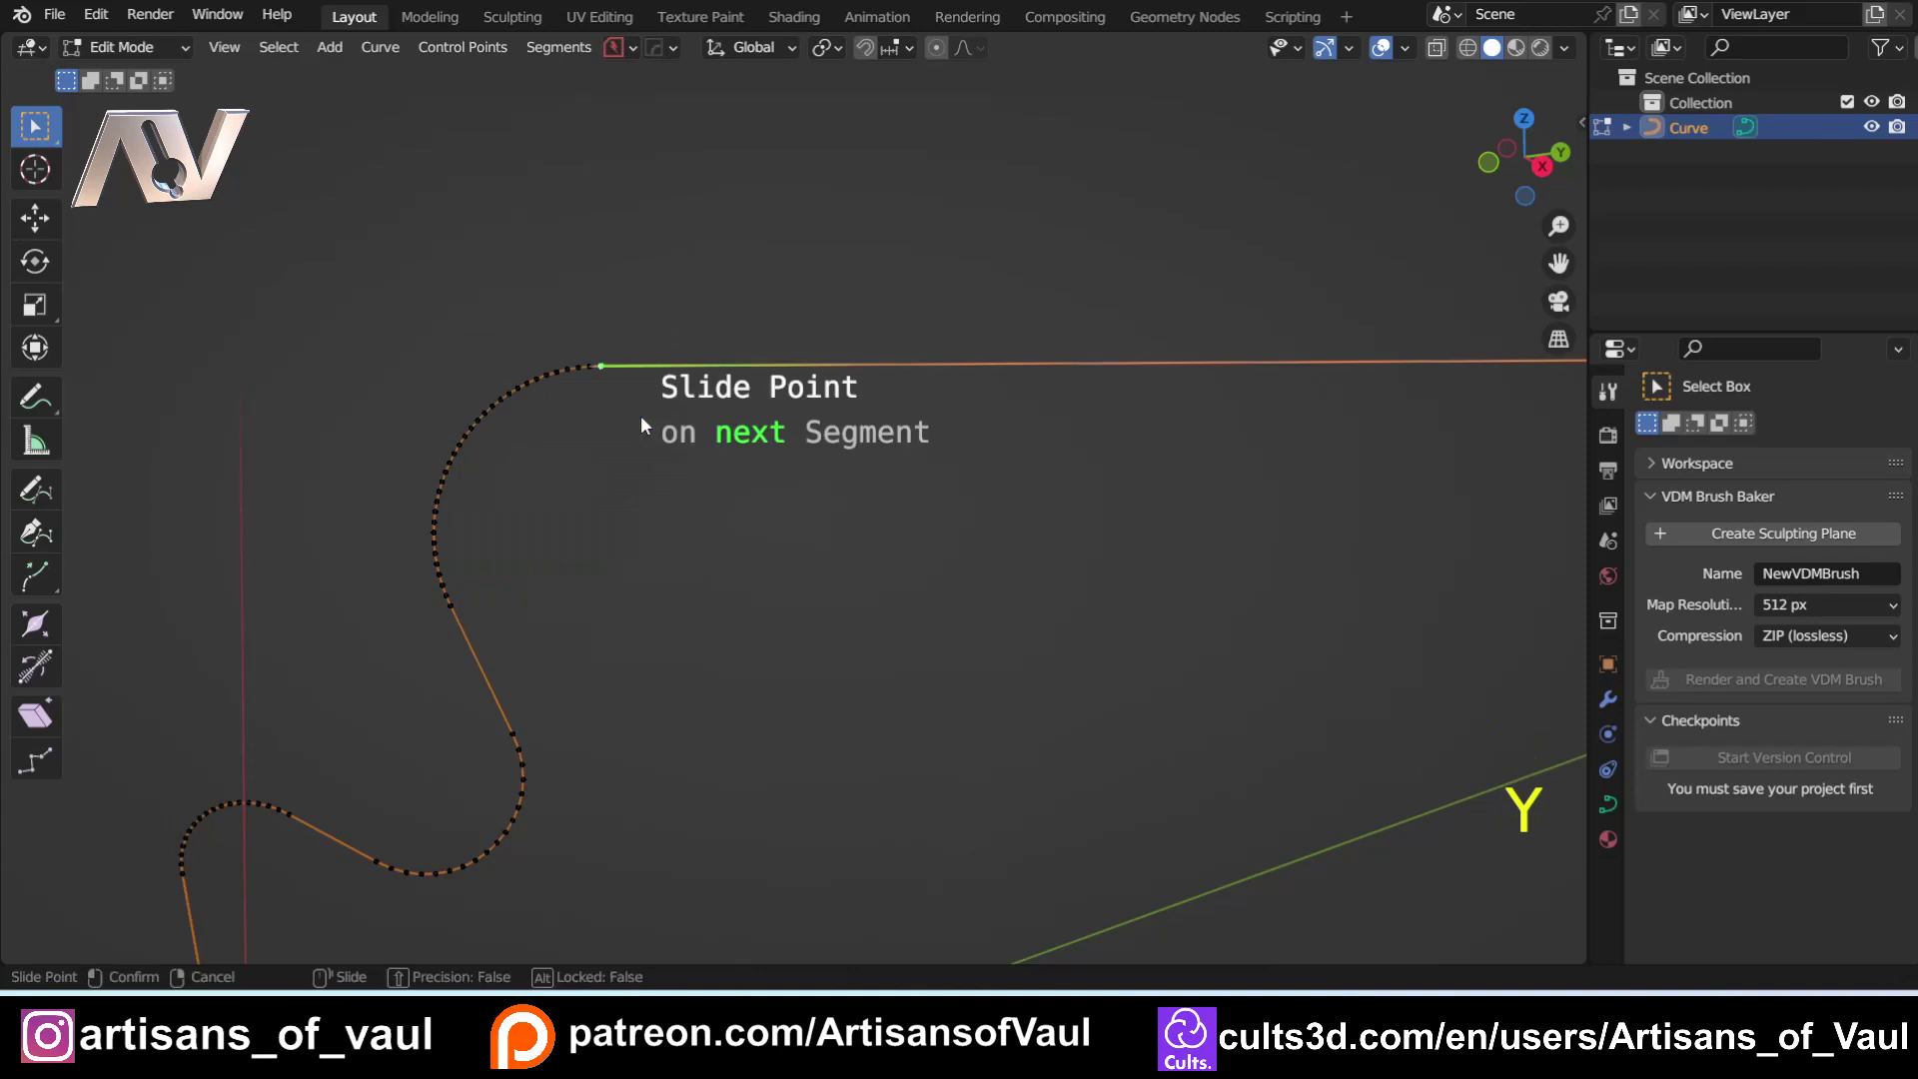
click(824, 420)
Step: Select the upper bend and collapse it back into one sharp corner
drag(316, 270, 842, 619)
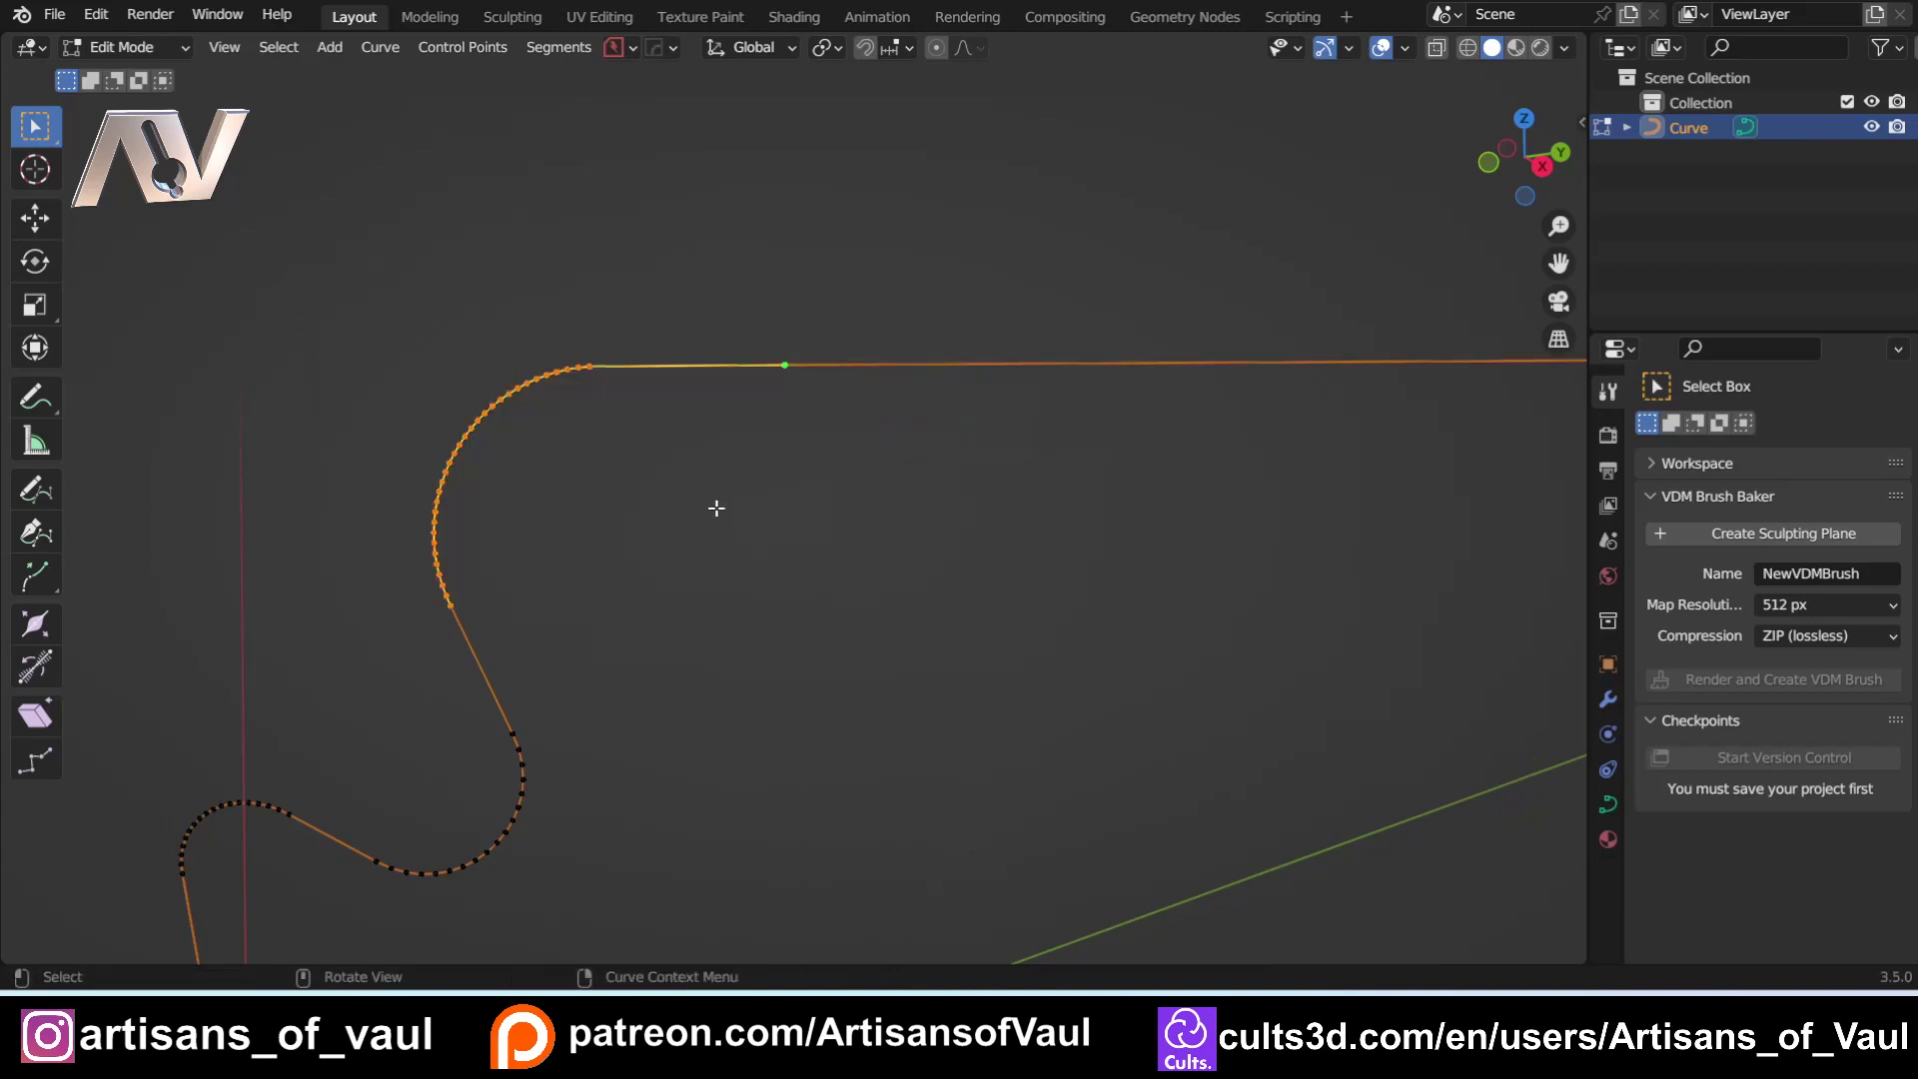
key(ctrl+b)
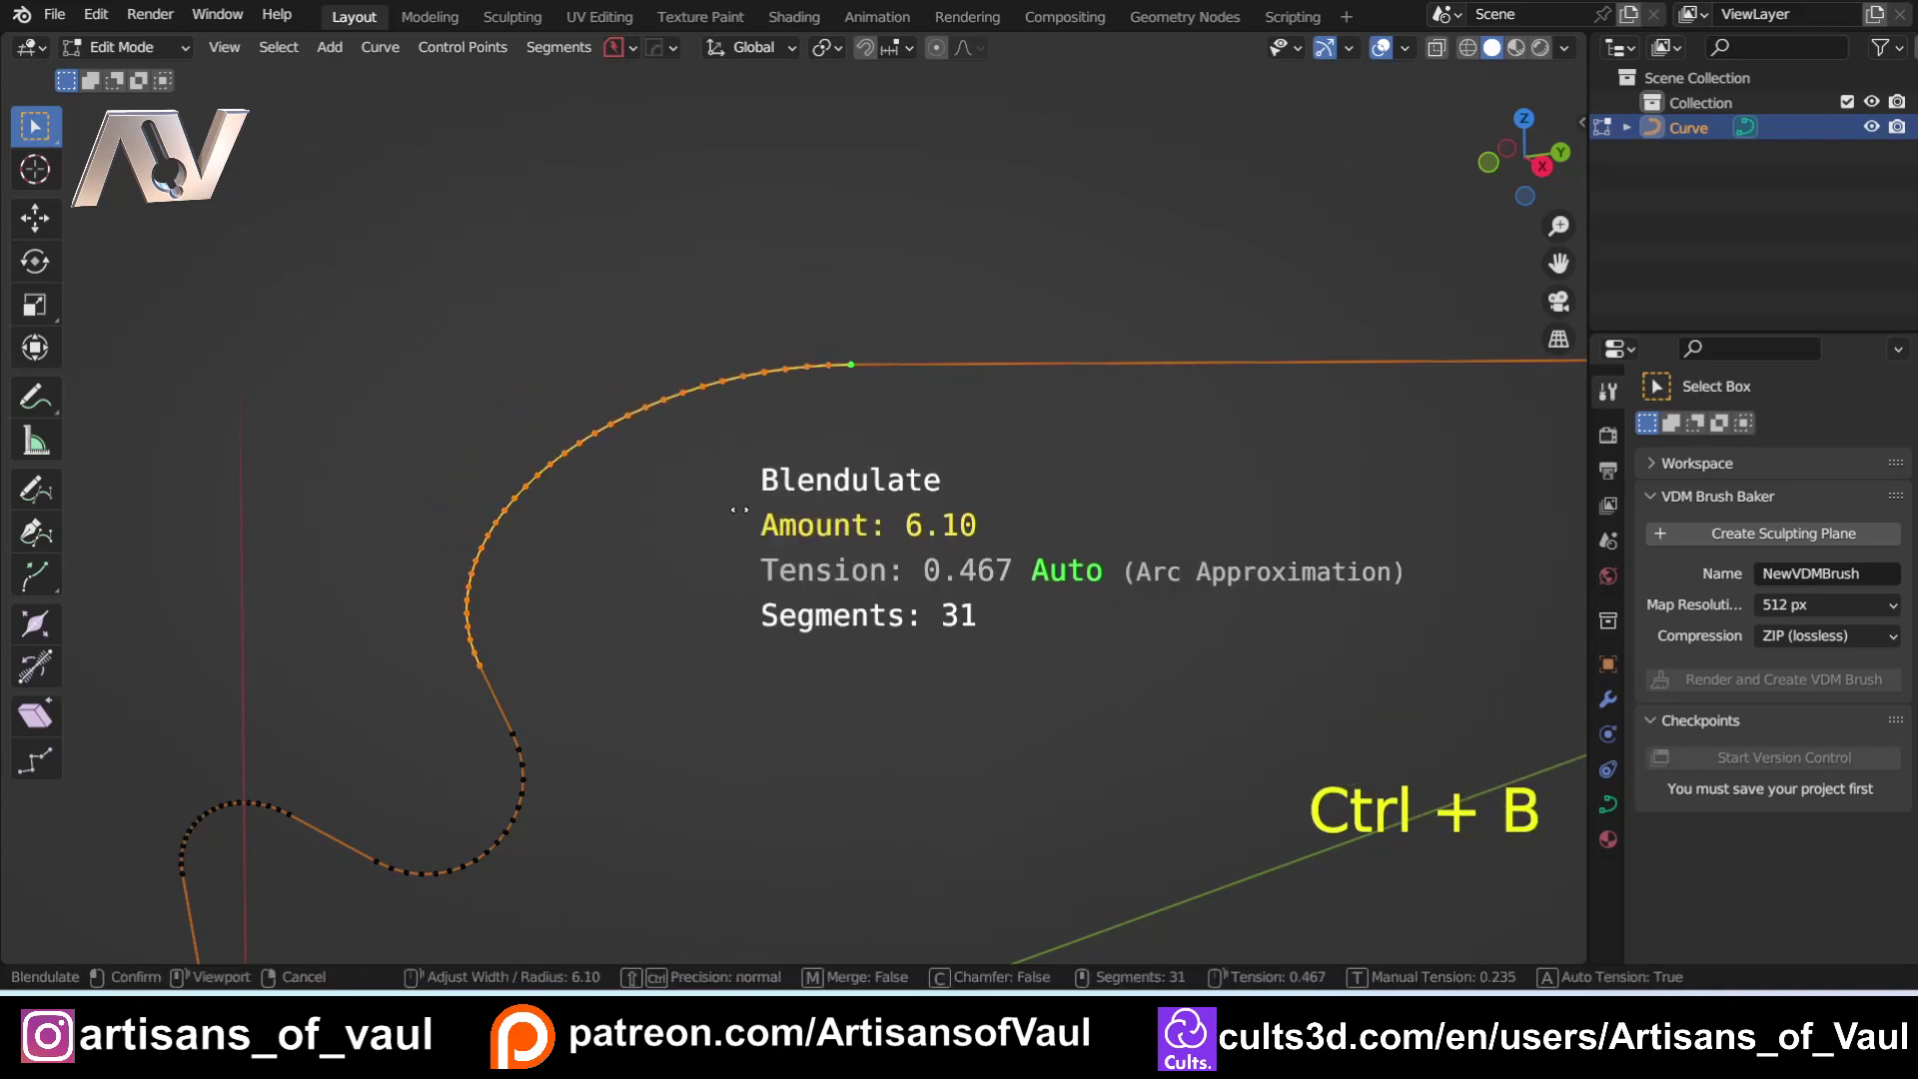
click(723, 509)
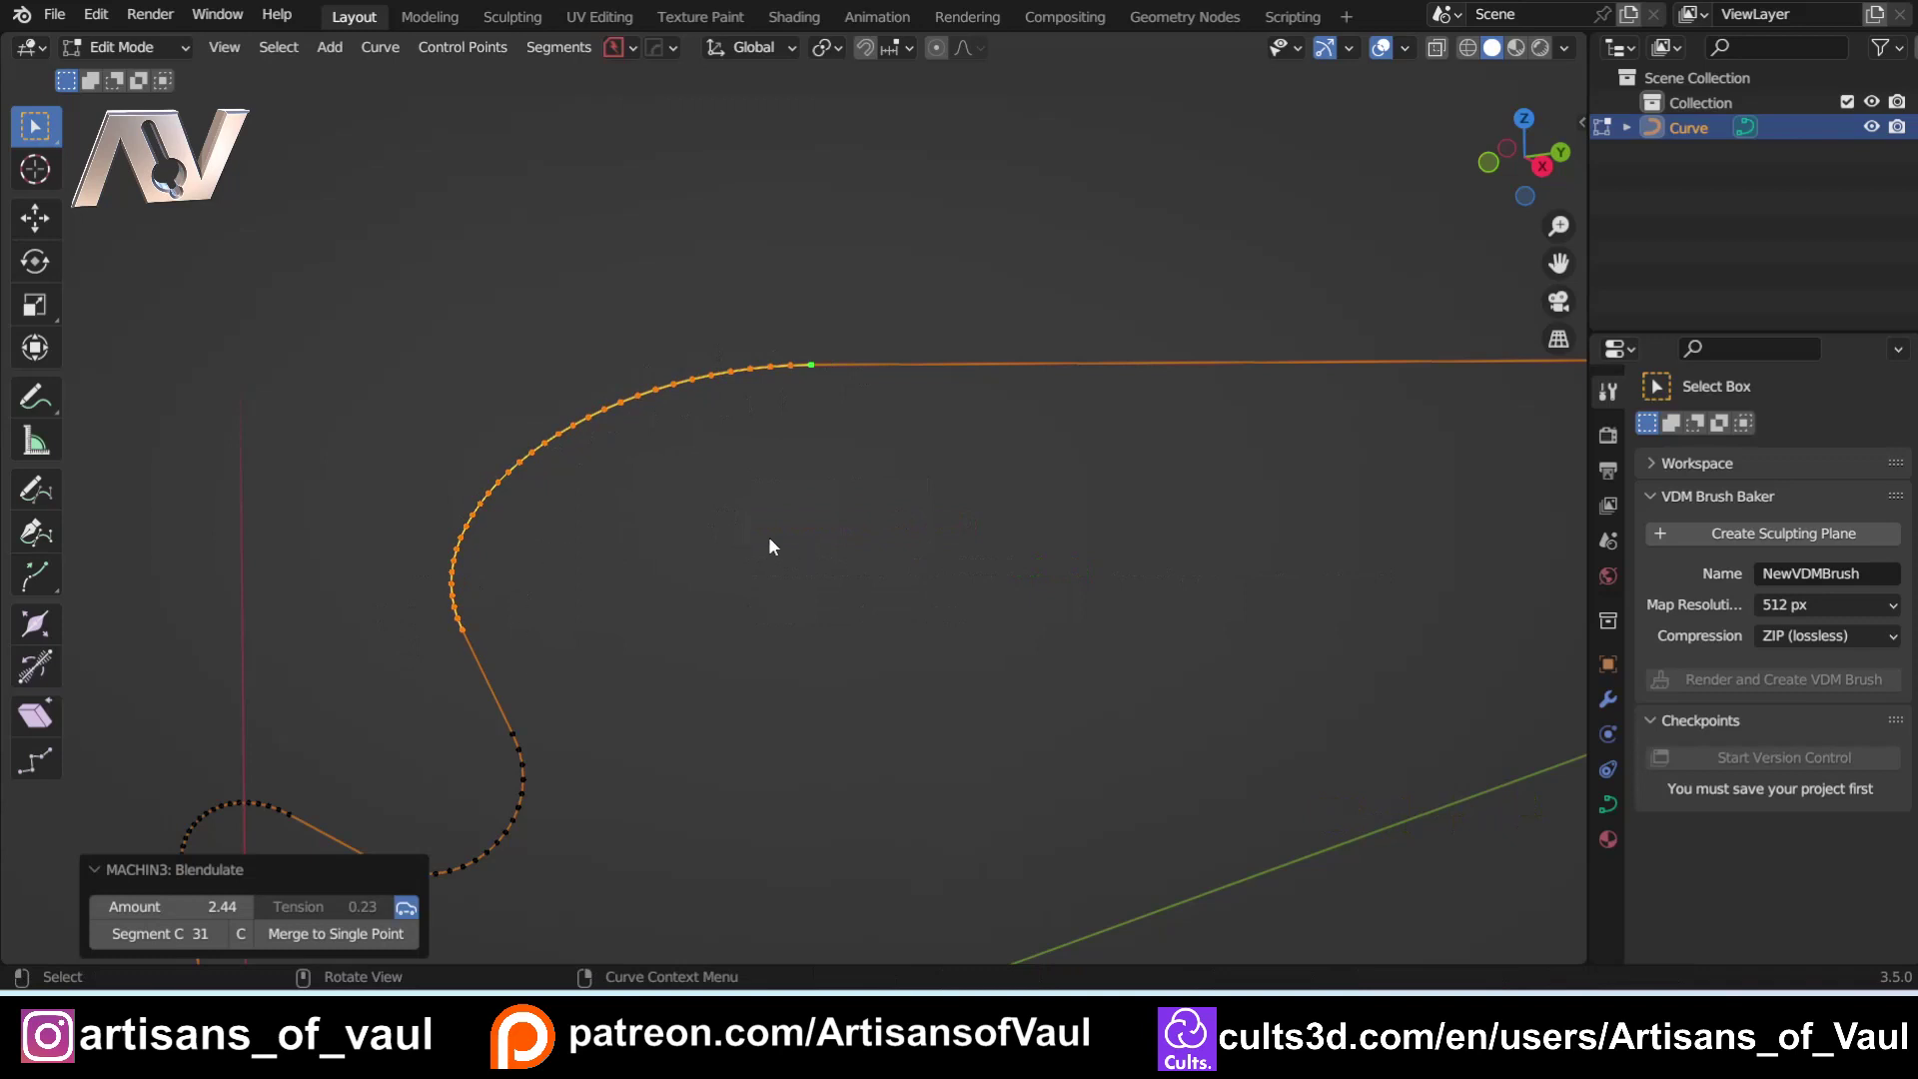
key(ctrl+b)
click(572, 328)
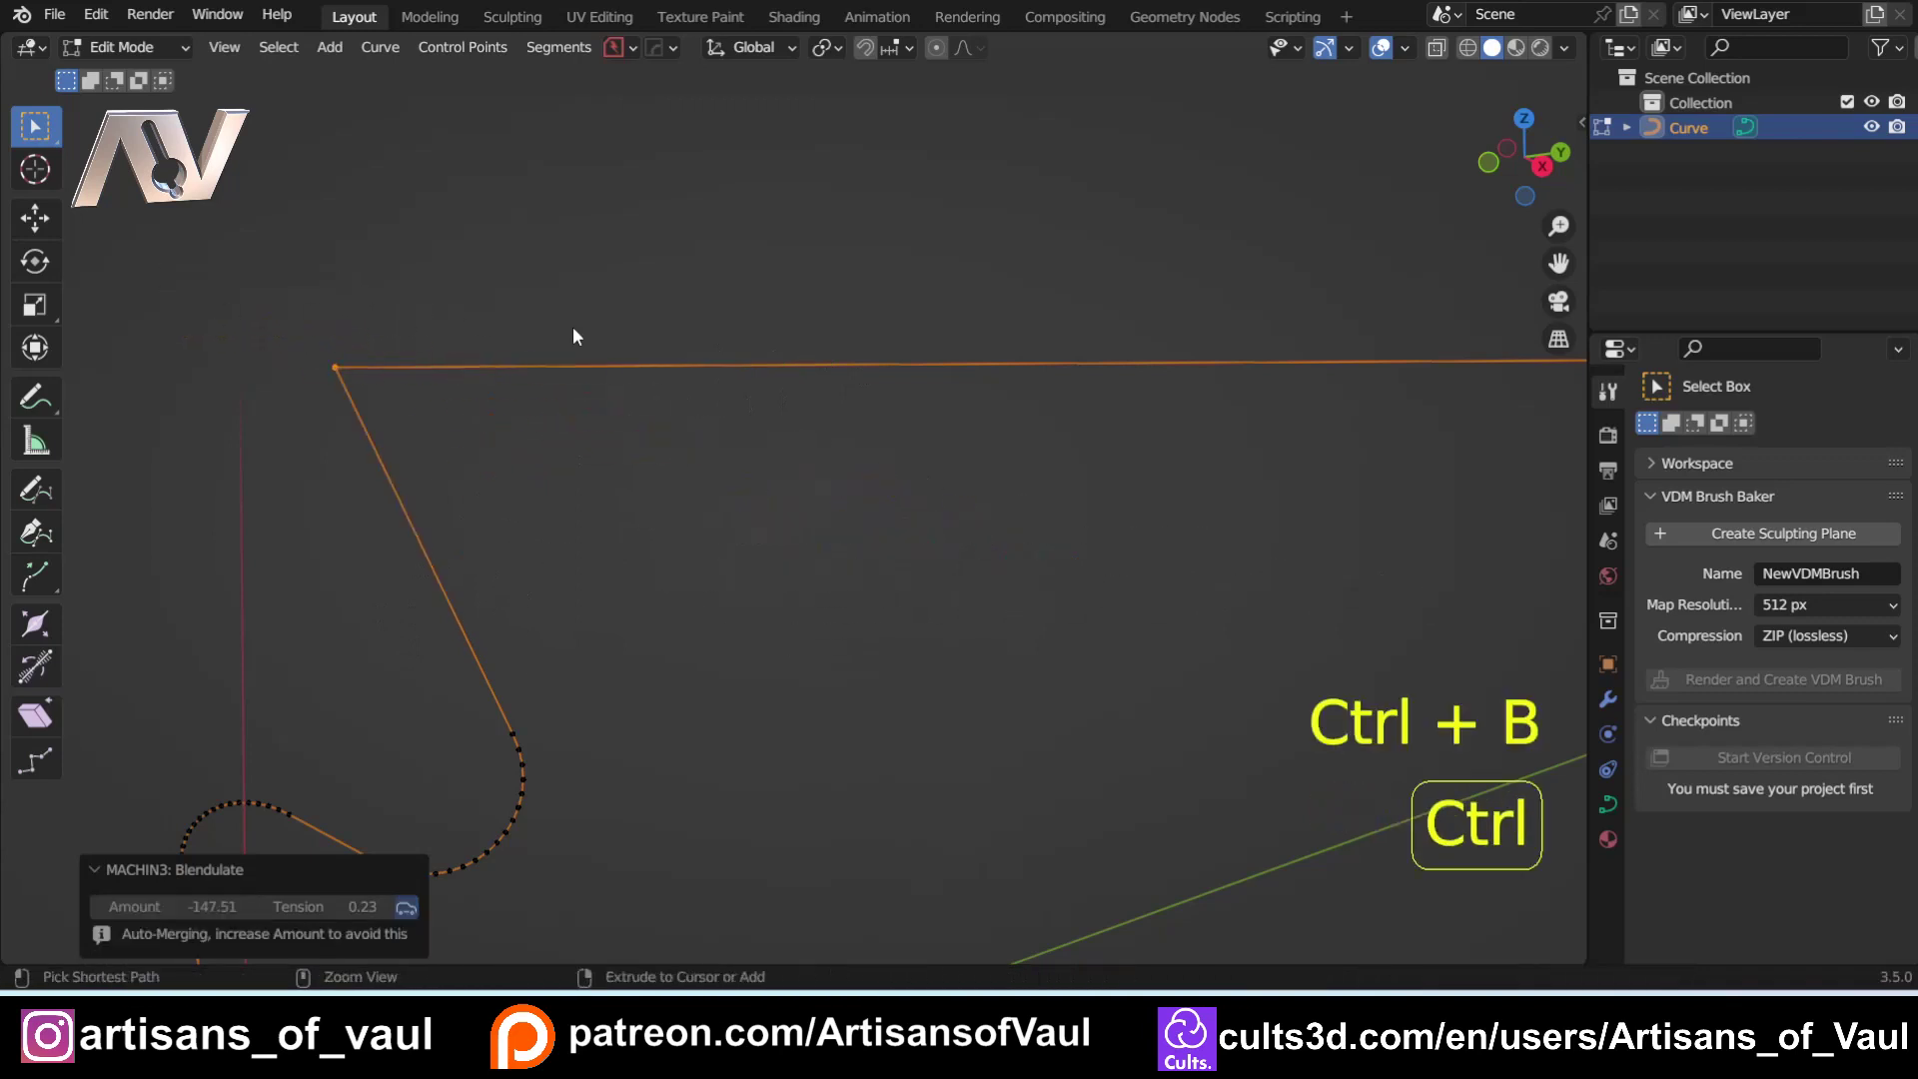
Step: Re-round the corner into a wider 23-segment arc, amount 23.73, with auto tension
key(ctrl+b)
scroll(688, 383, up, 13)
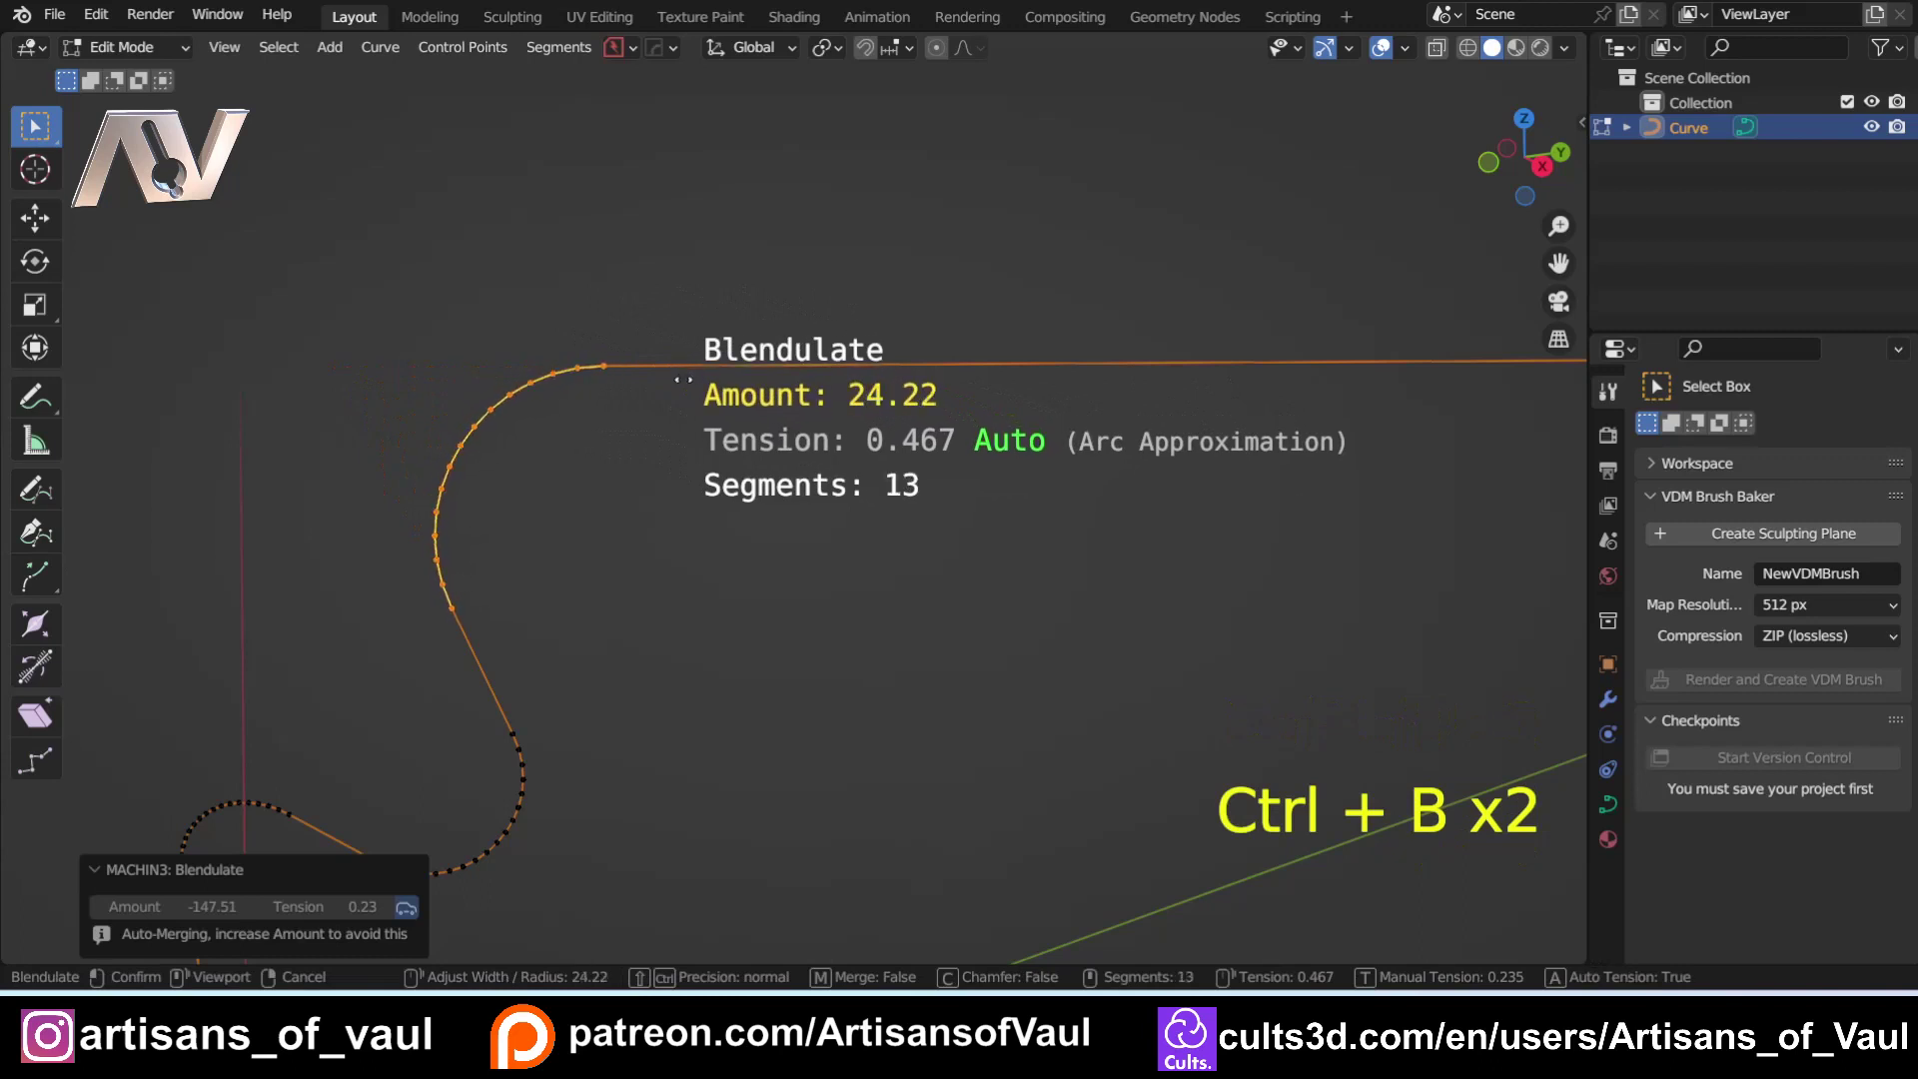
scroll(687, 390, up, 4)
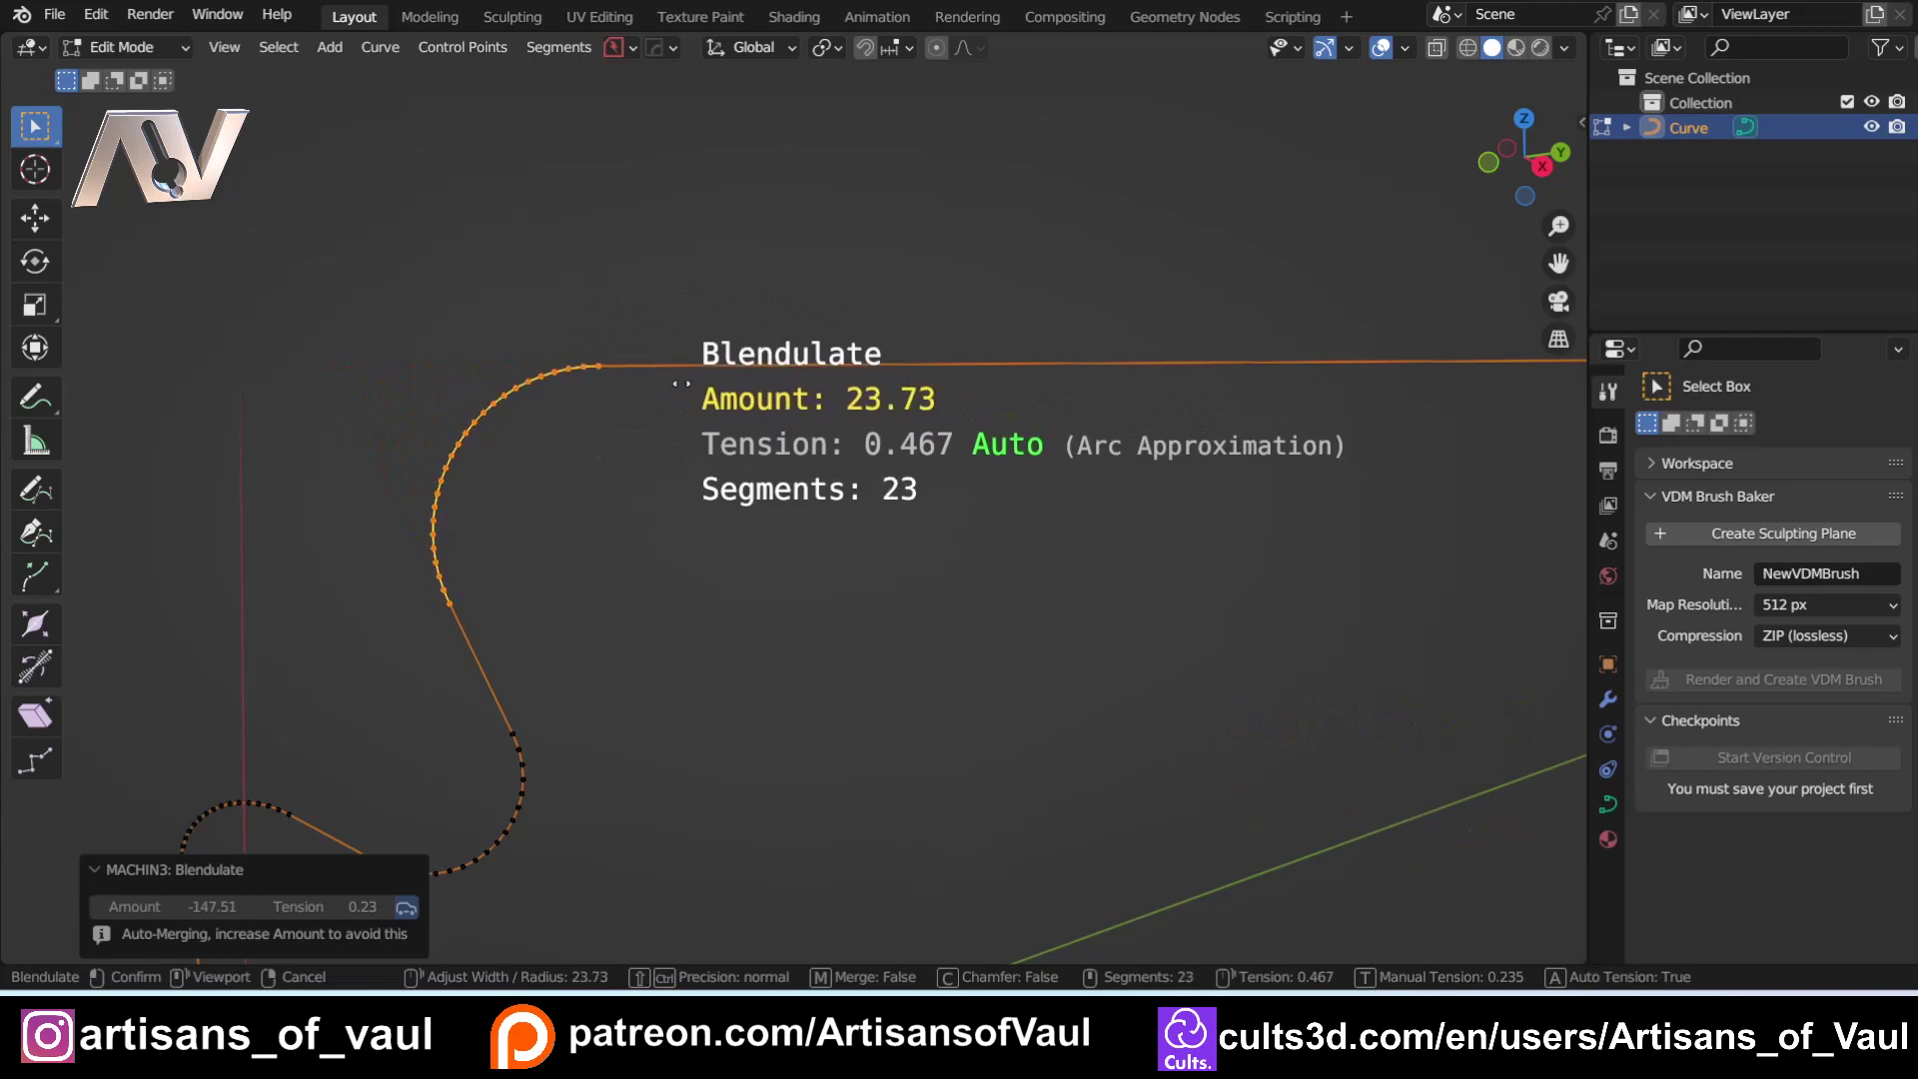
click(676, 401)
shift+middle_drag(676, 401, 648, 485)
click(1361, 408)
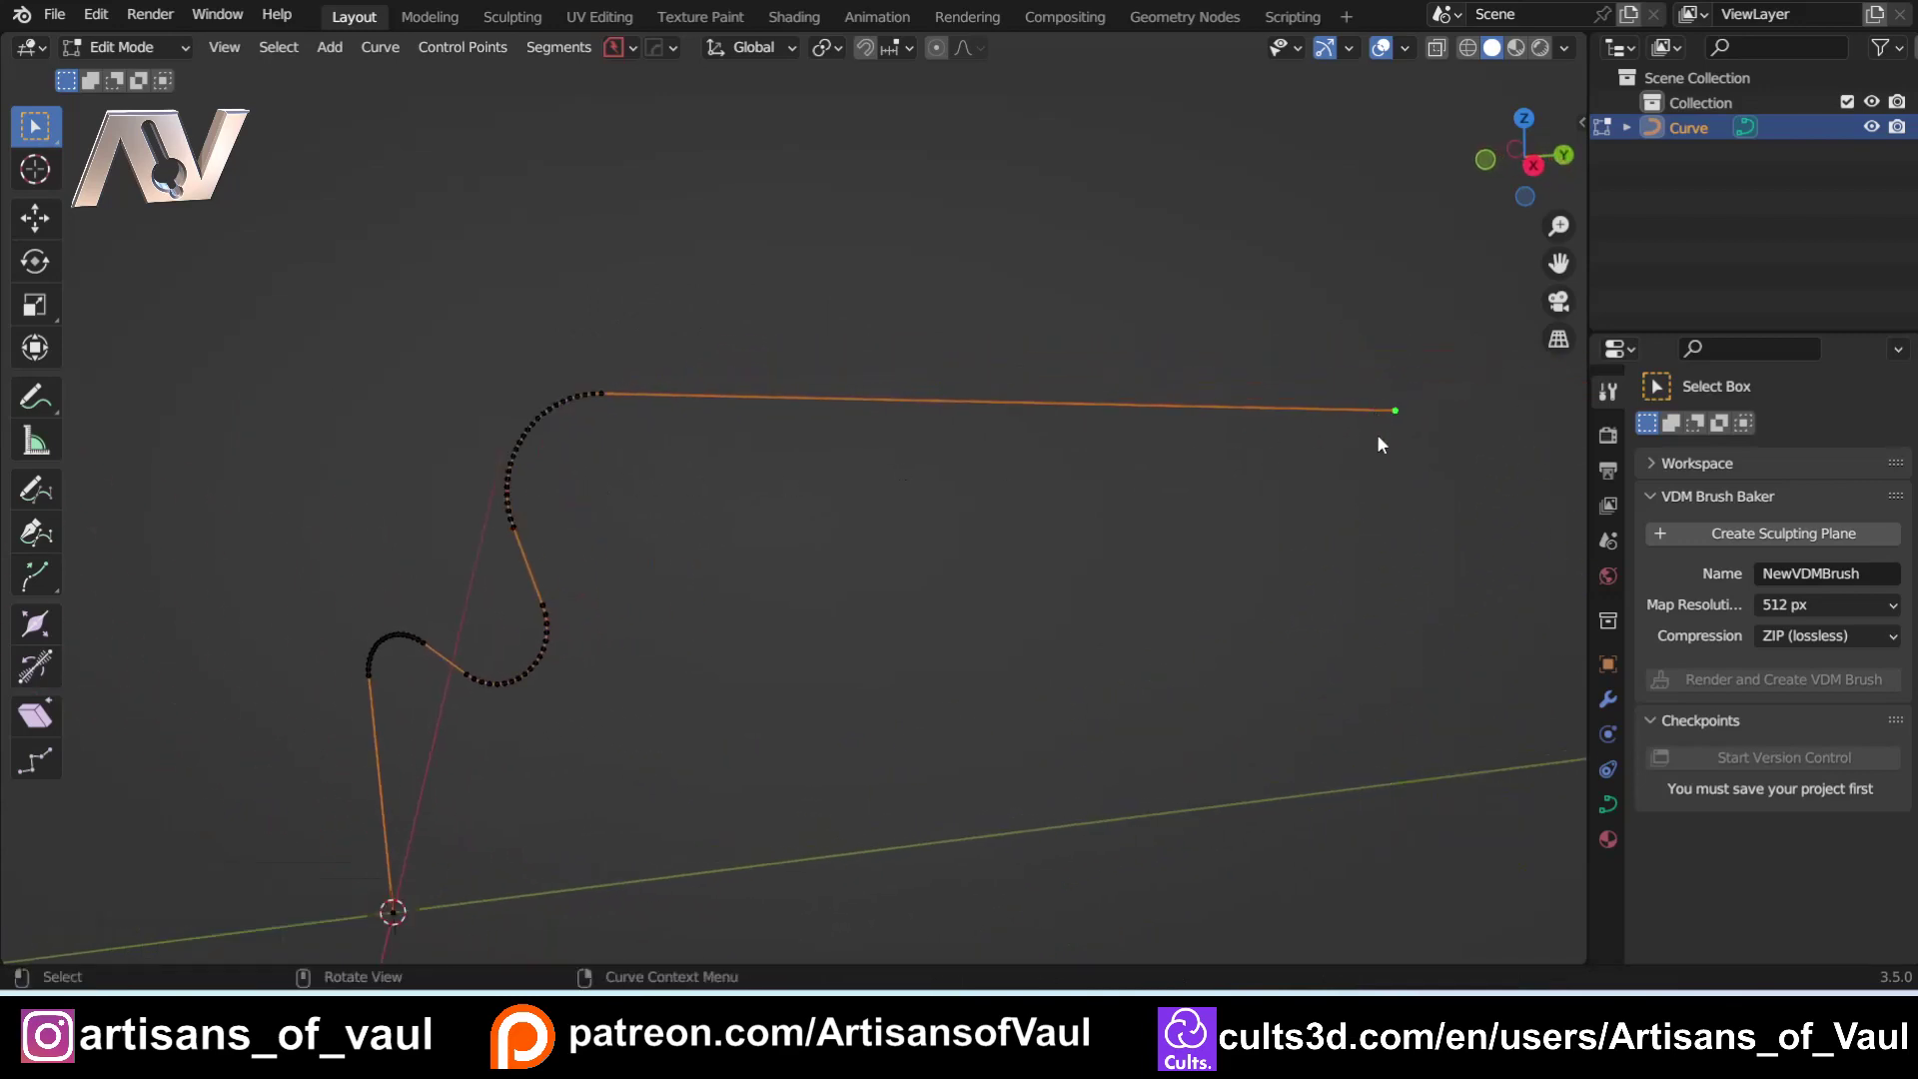
Step: Move the curve's free end point lower down
middle_drag(1376, 433, 1375, 468)
key(g)
click(945, 810)
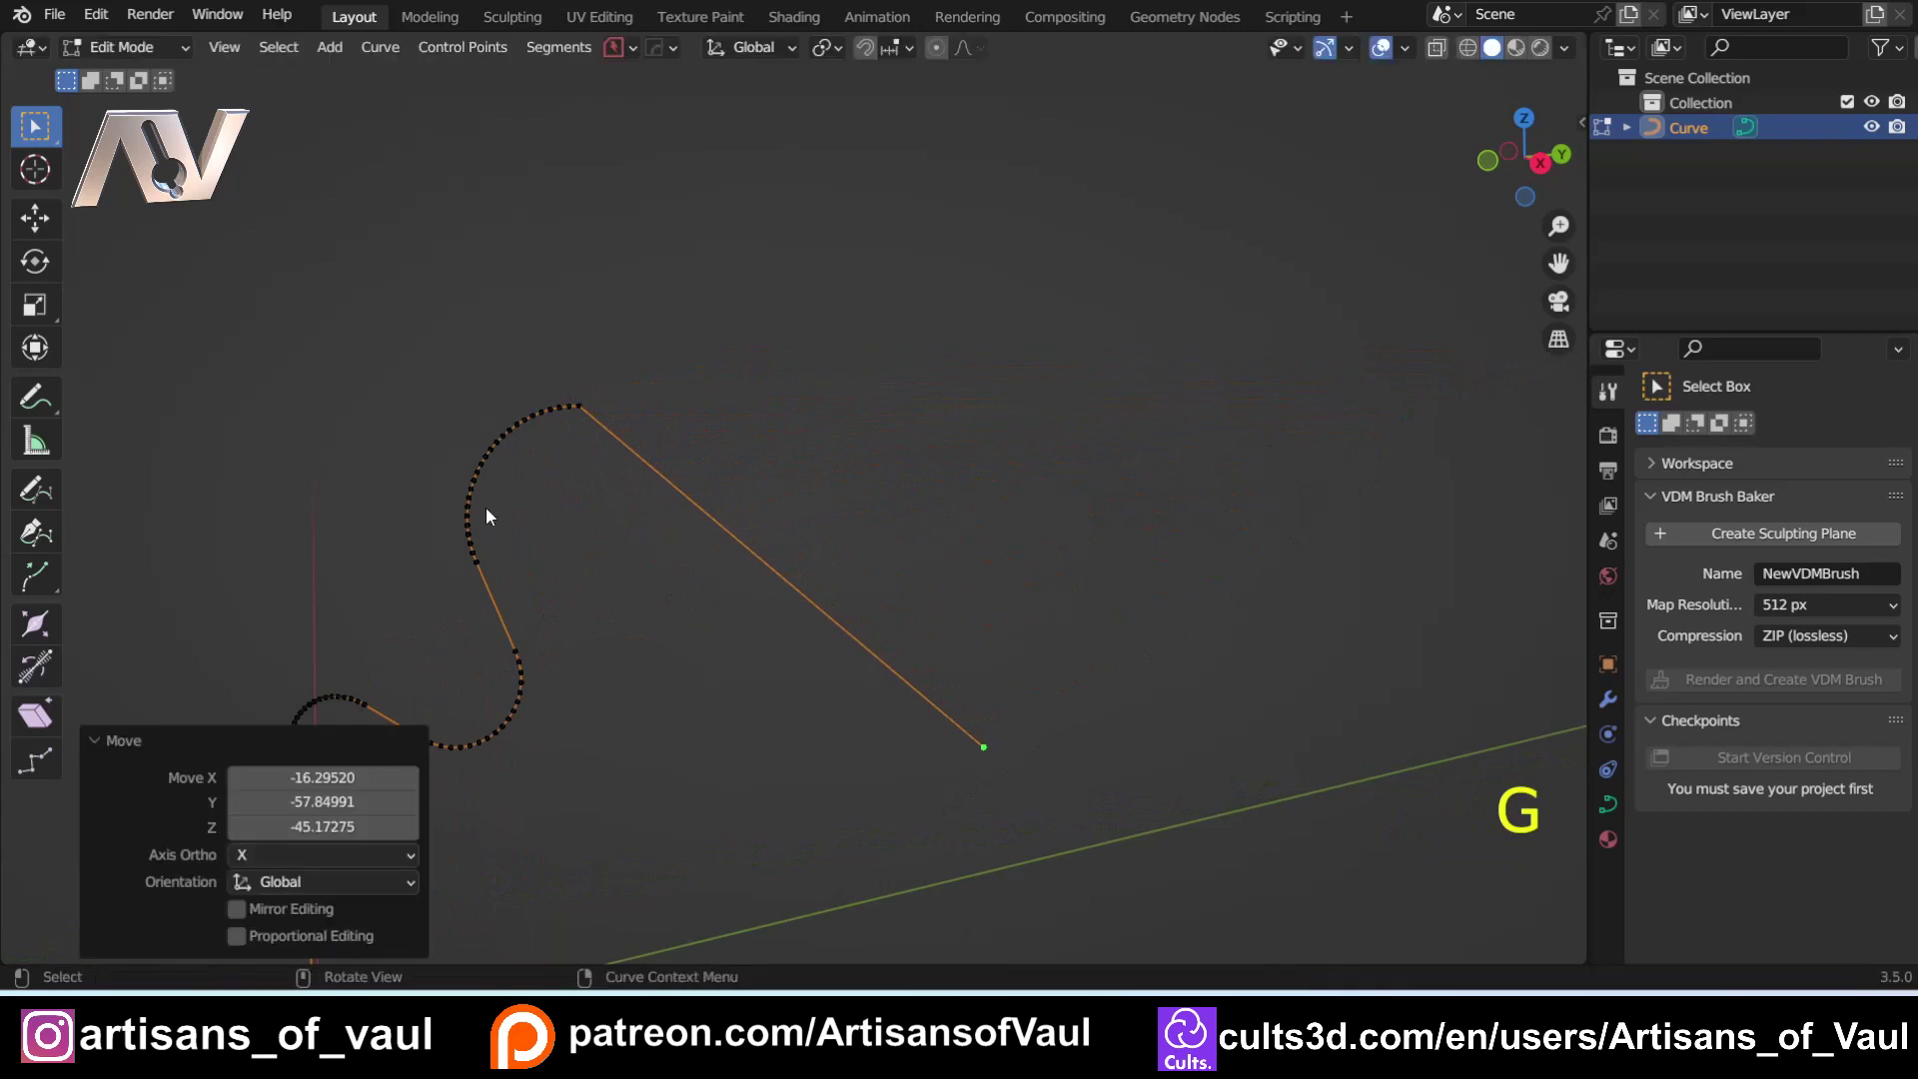
Step: Merge the upper arc's points back into a sharp corner
middle_drag(486, 506, 615, 214)
drag(582, 218, 885, 472)
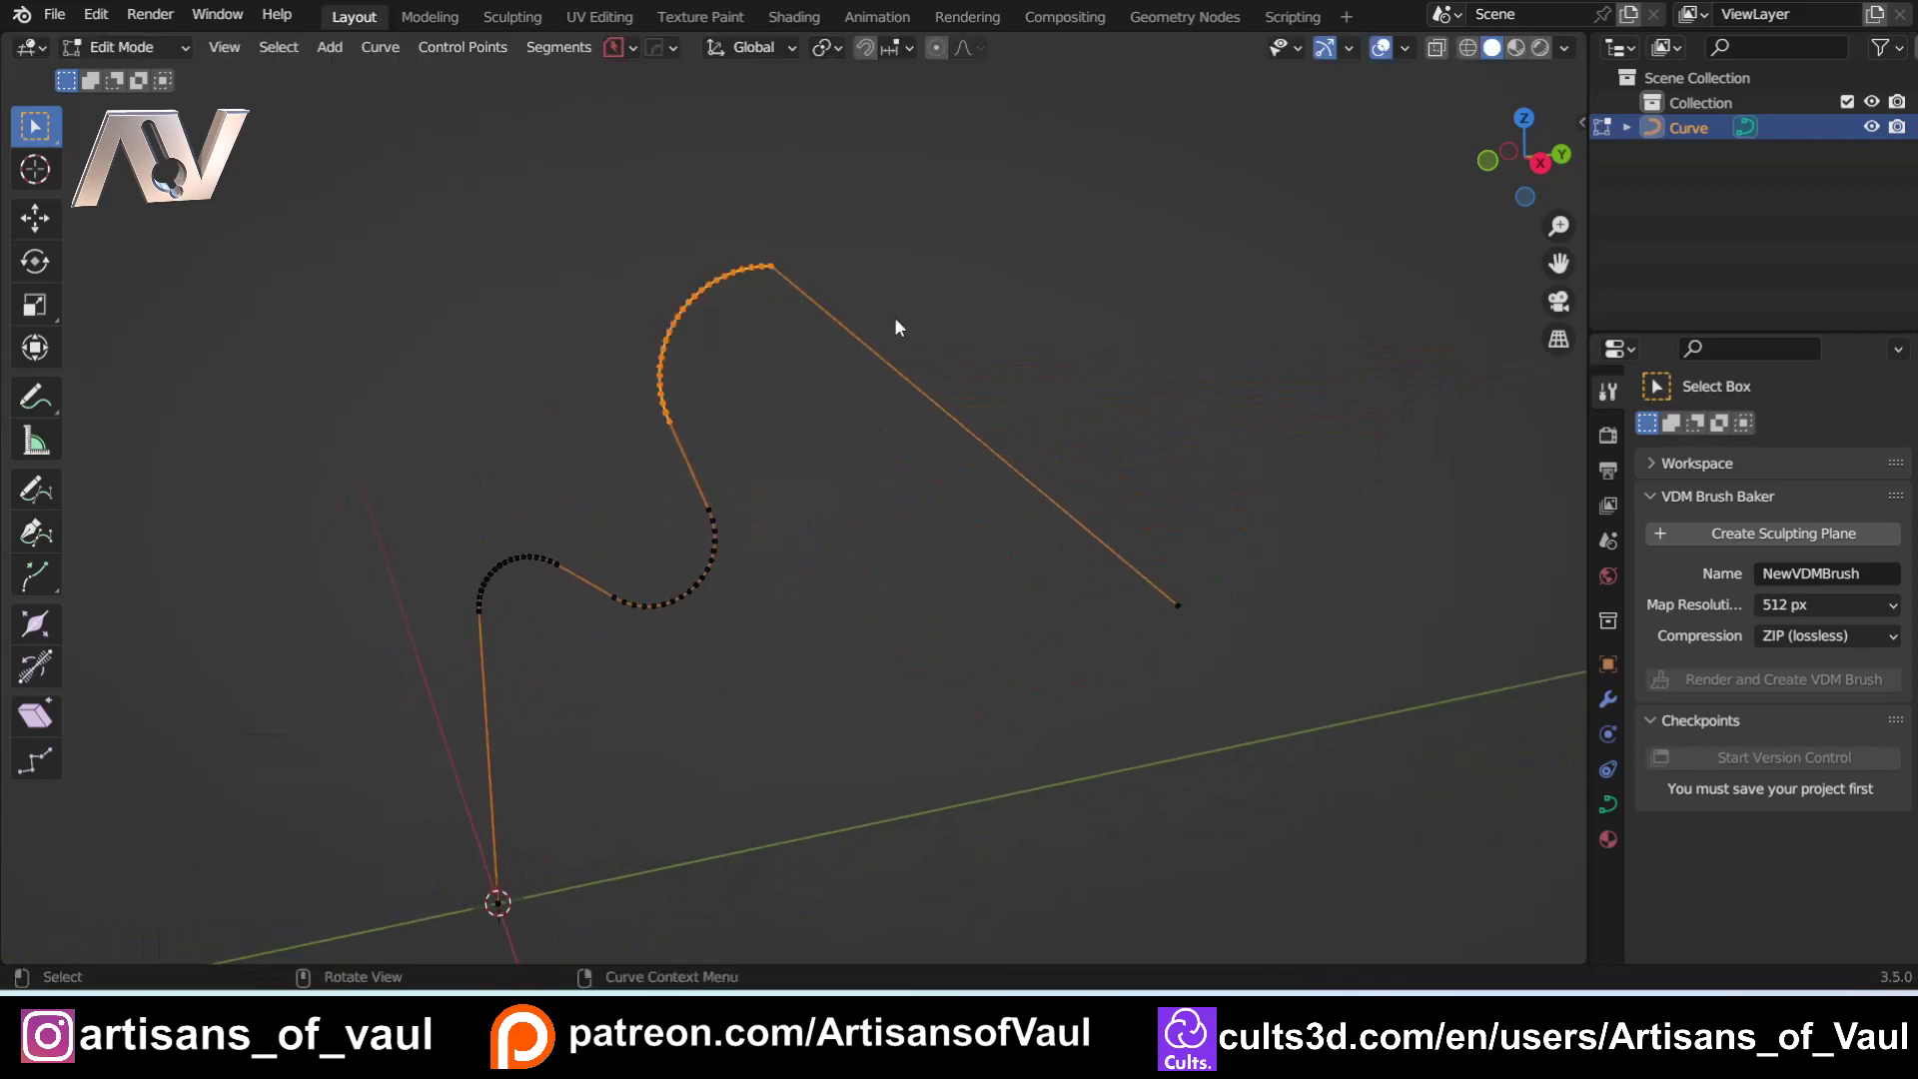
key(ctrl+b)
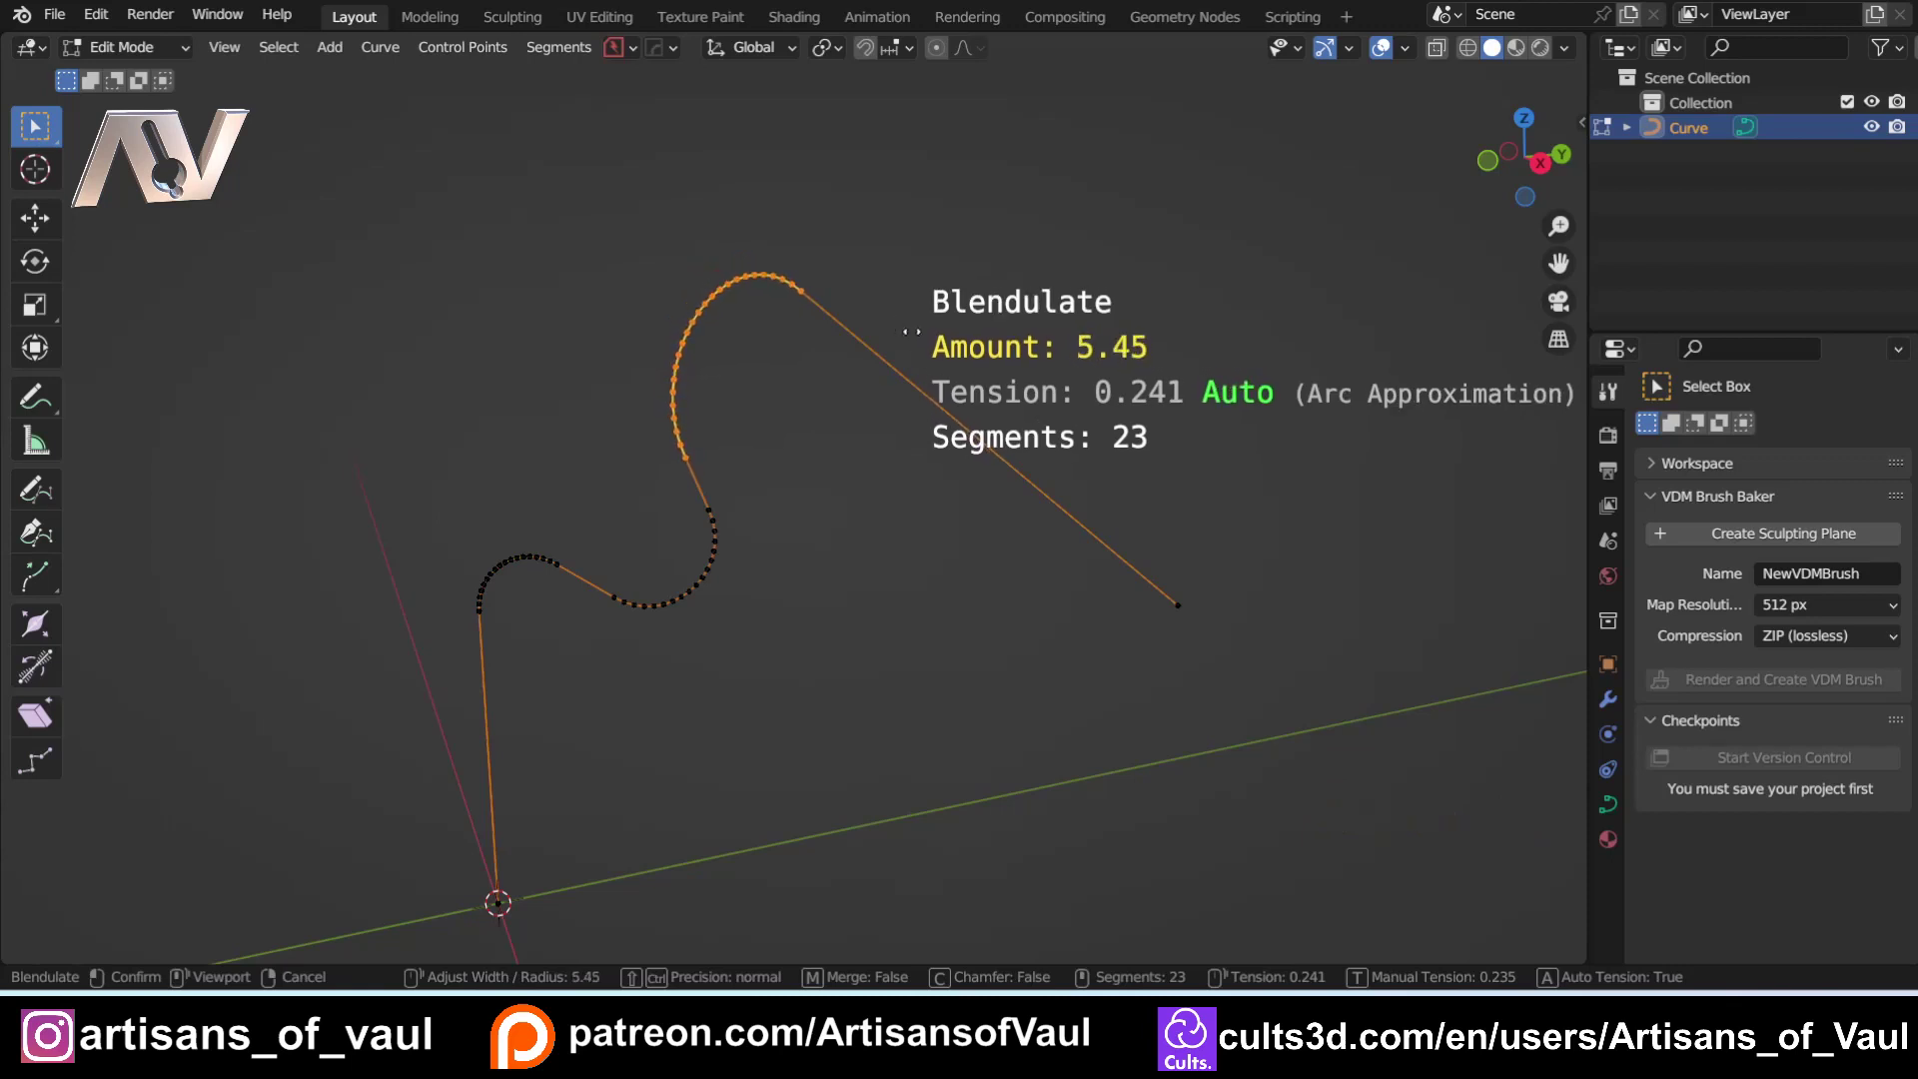
key(m)
click(713, 236)
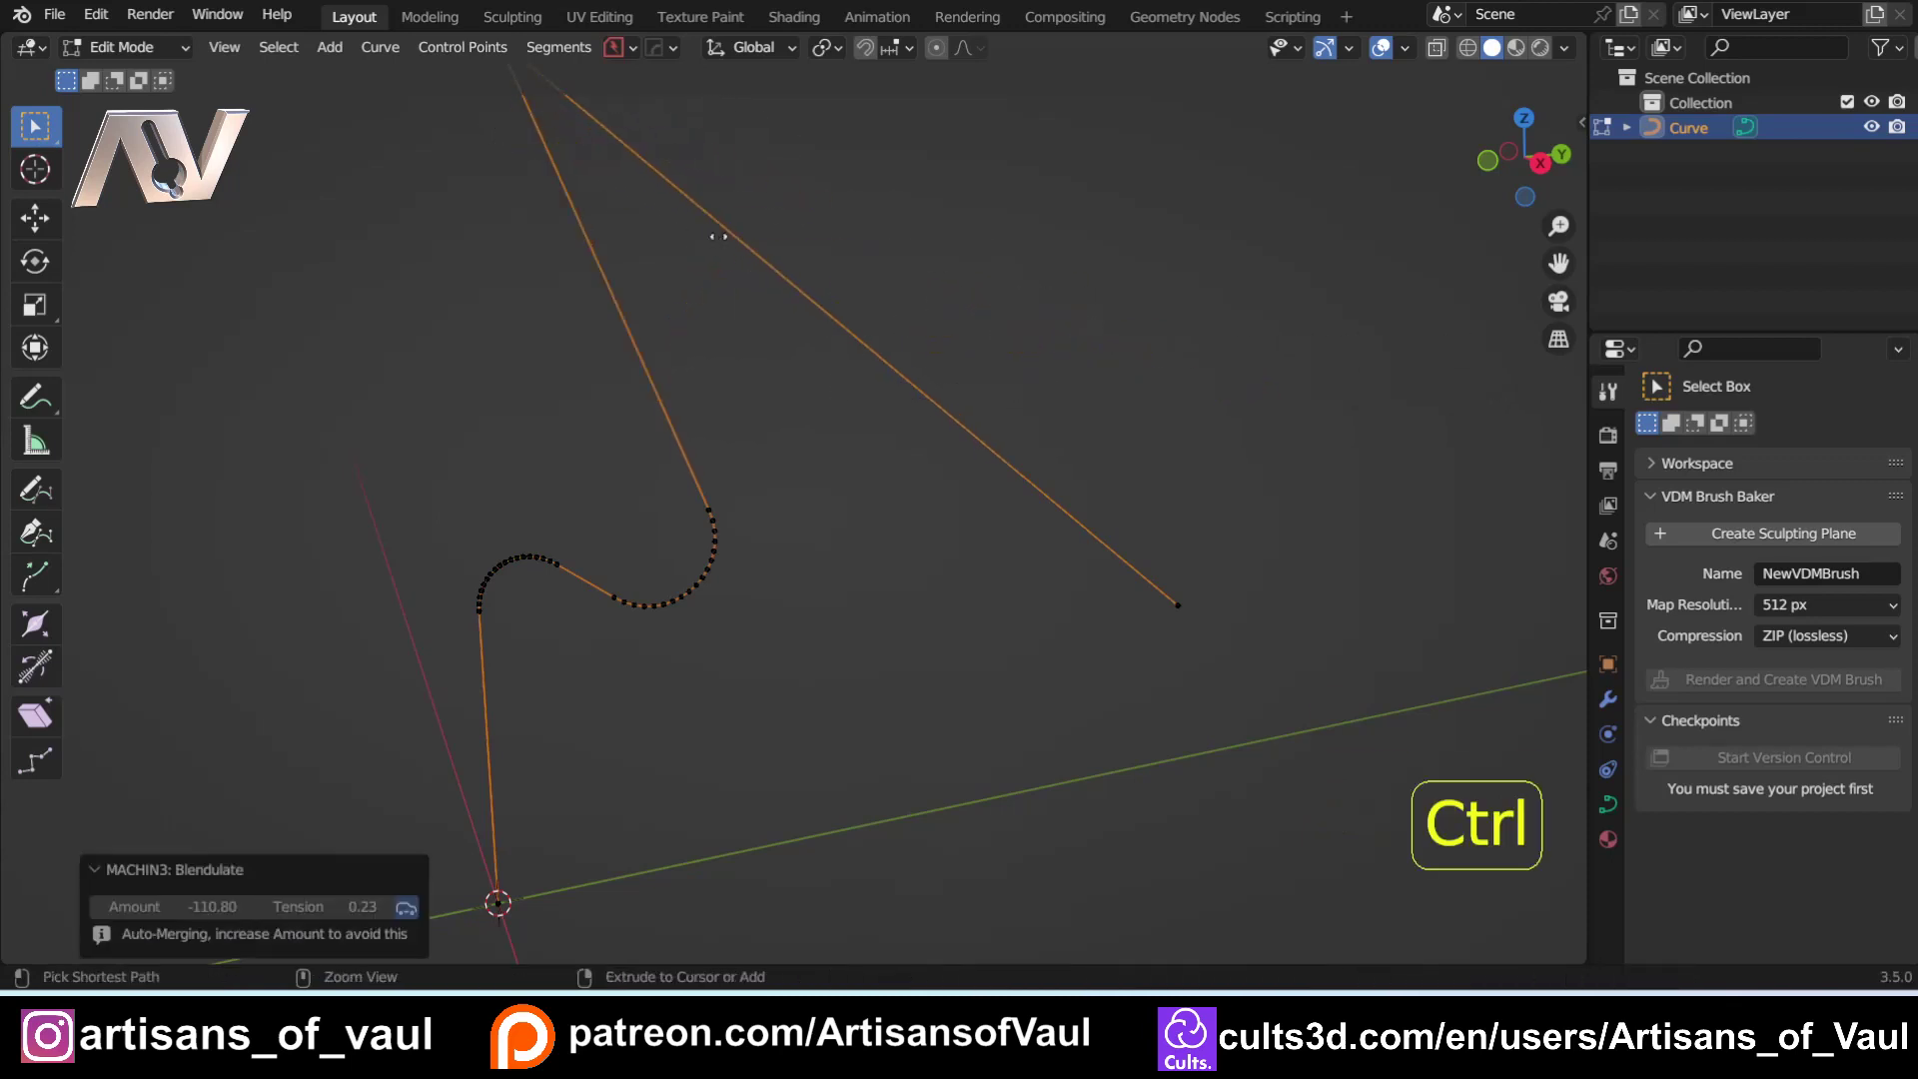
Step: Re-round the top corner into a wide 27-segment arc with amount 59.94
key(ctrl+b)
scroll(876, 407, up, 15)
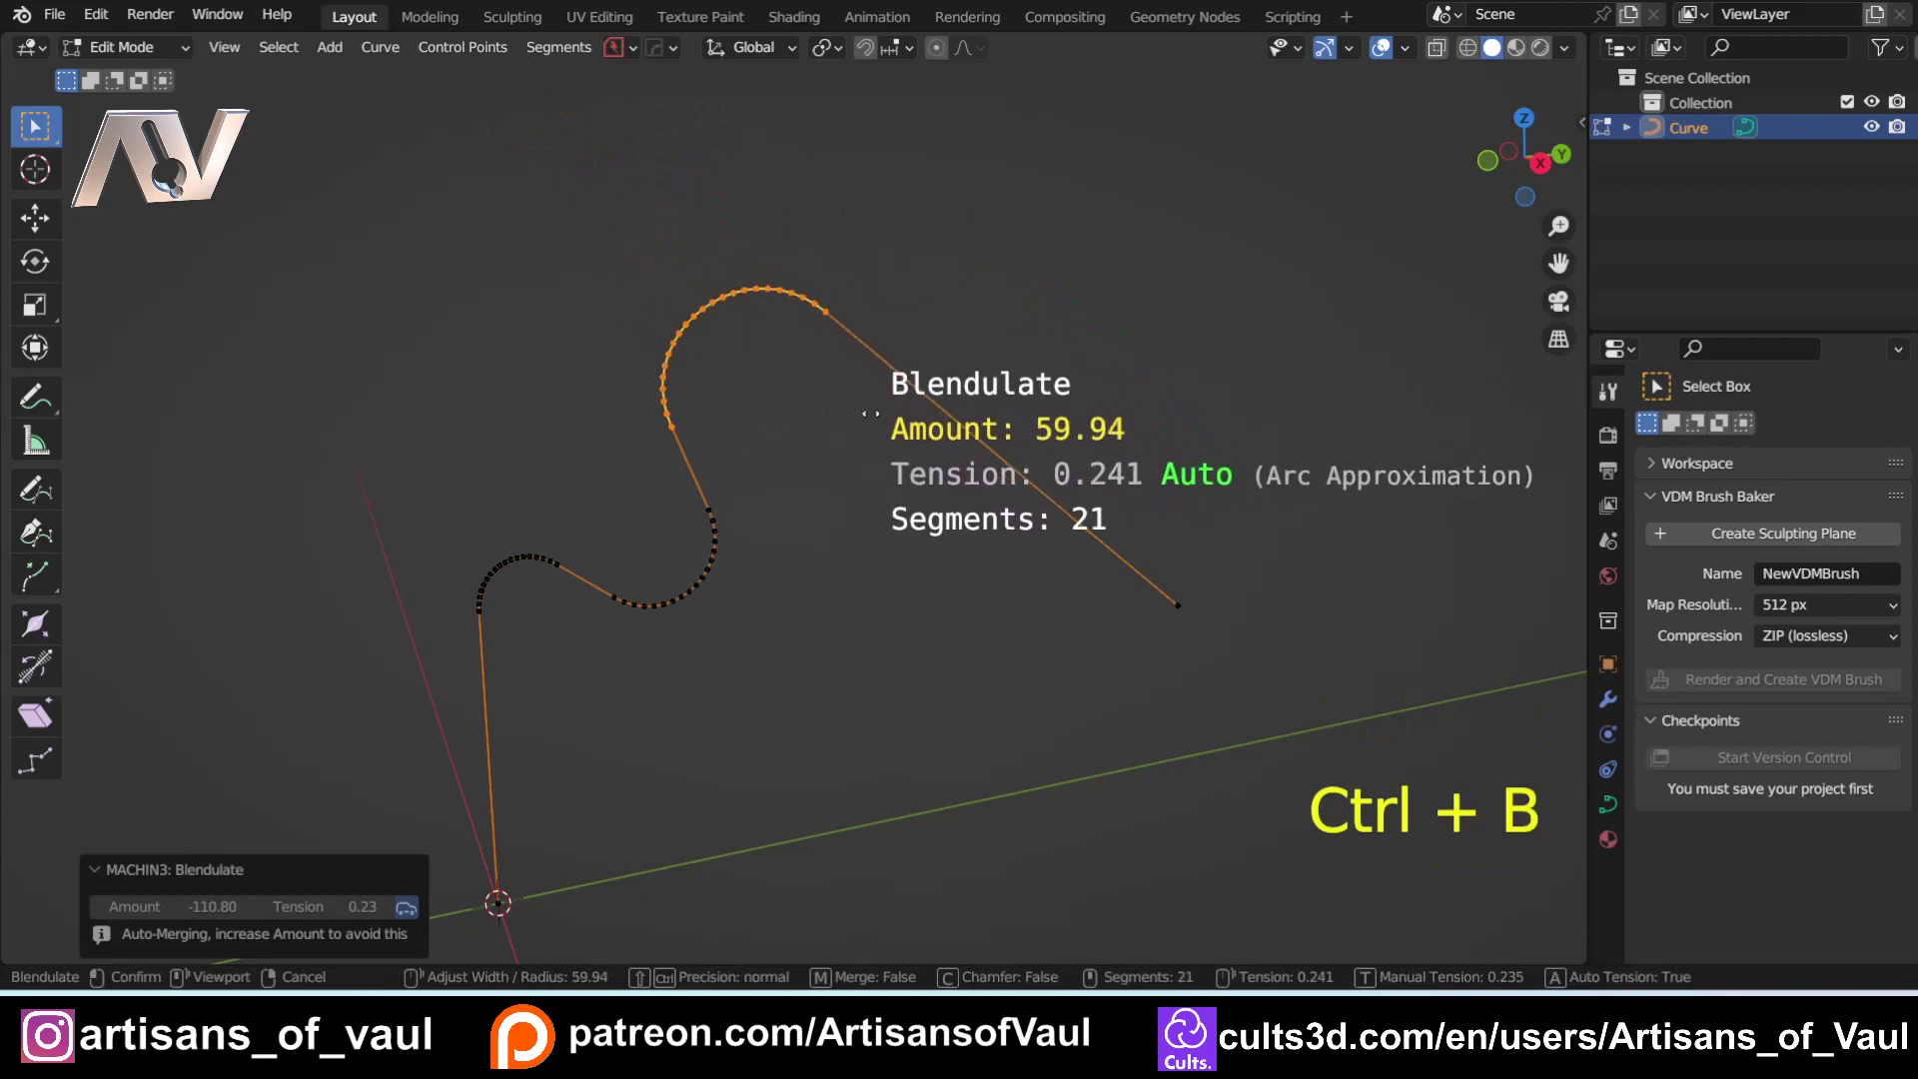
click(869, 414)
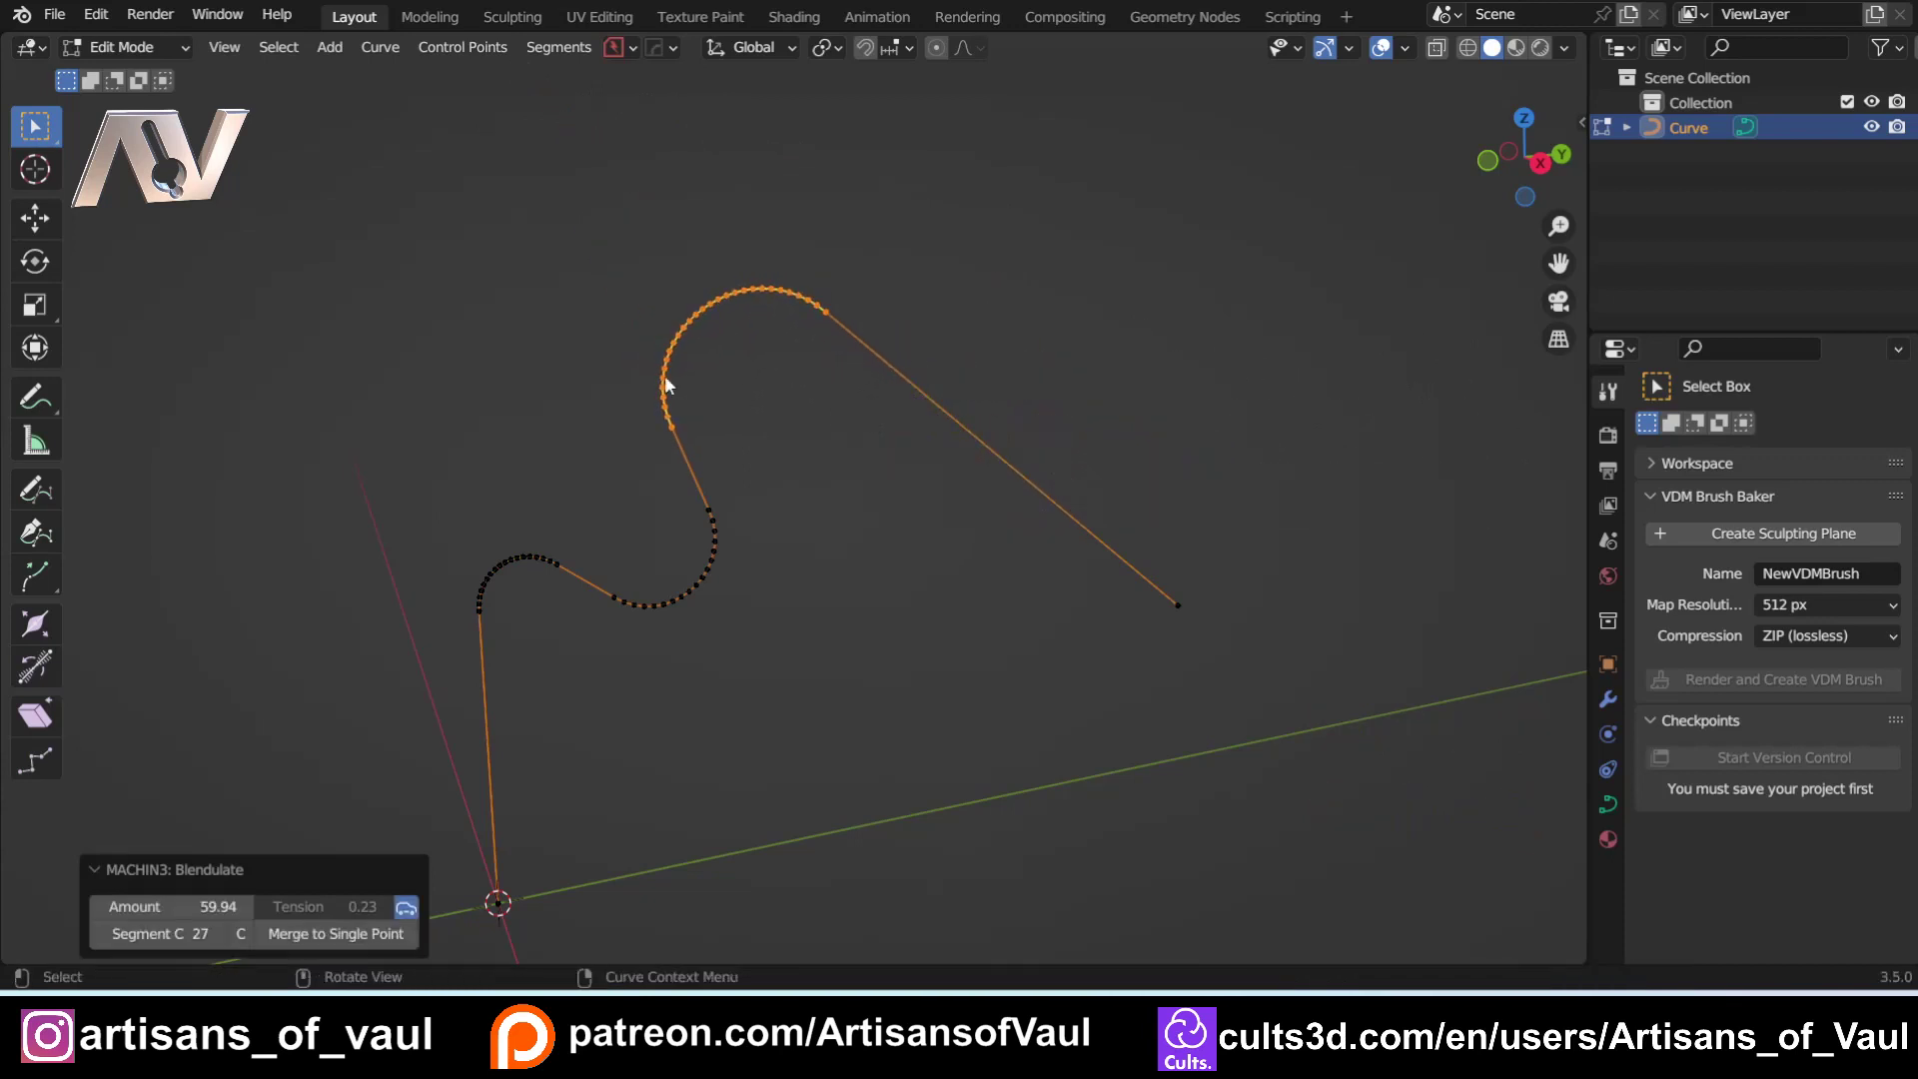
shift+middle_drag(529, 428, 579, 334)
shift+middle_drag(589, 437, 581, 467)
scroll(599, 475, up, 1)
click(665, 514)
key(Tab)
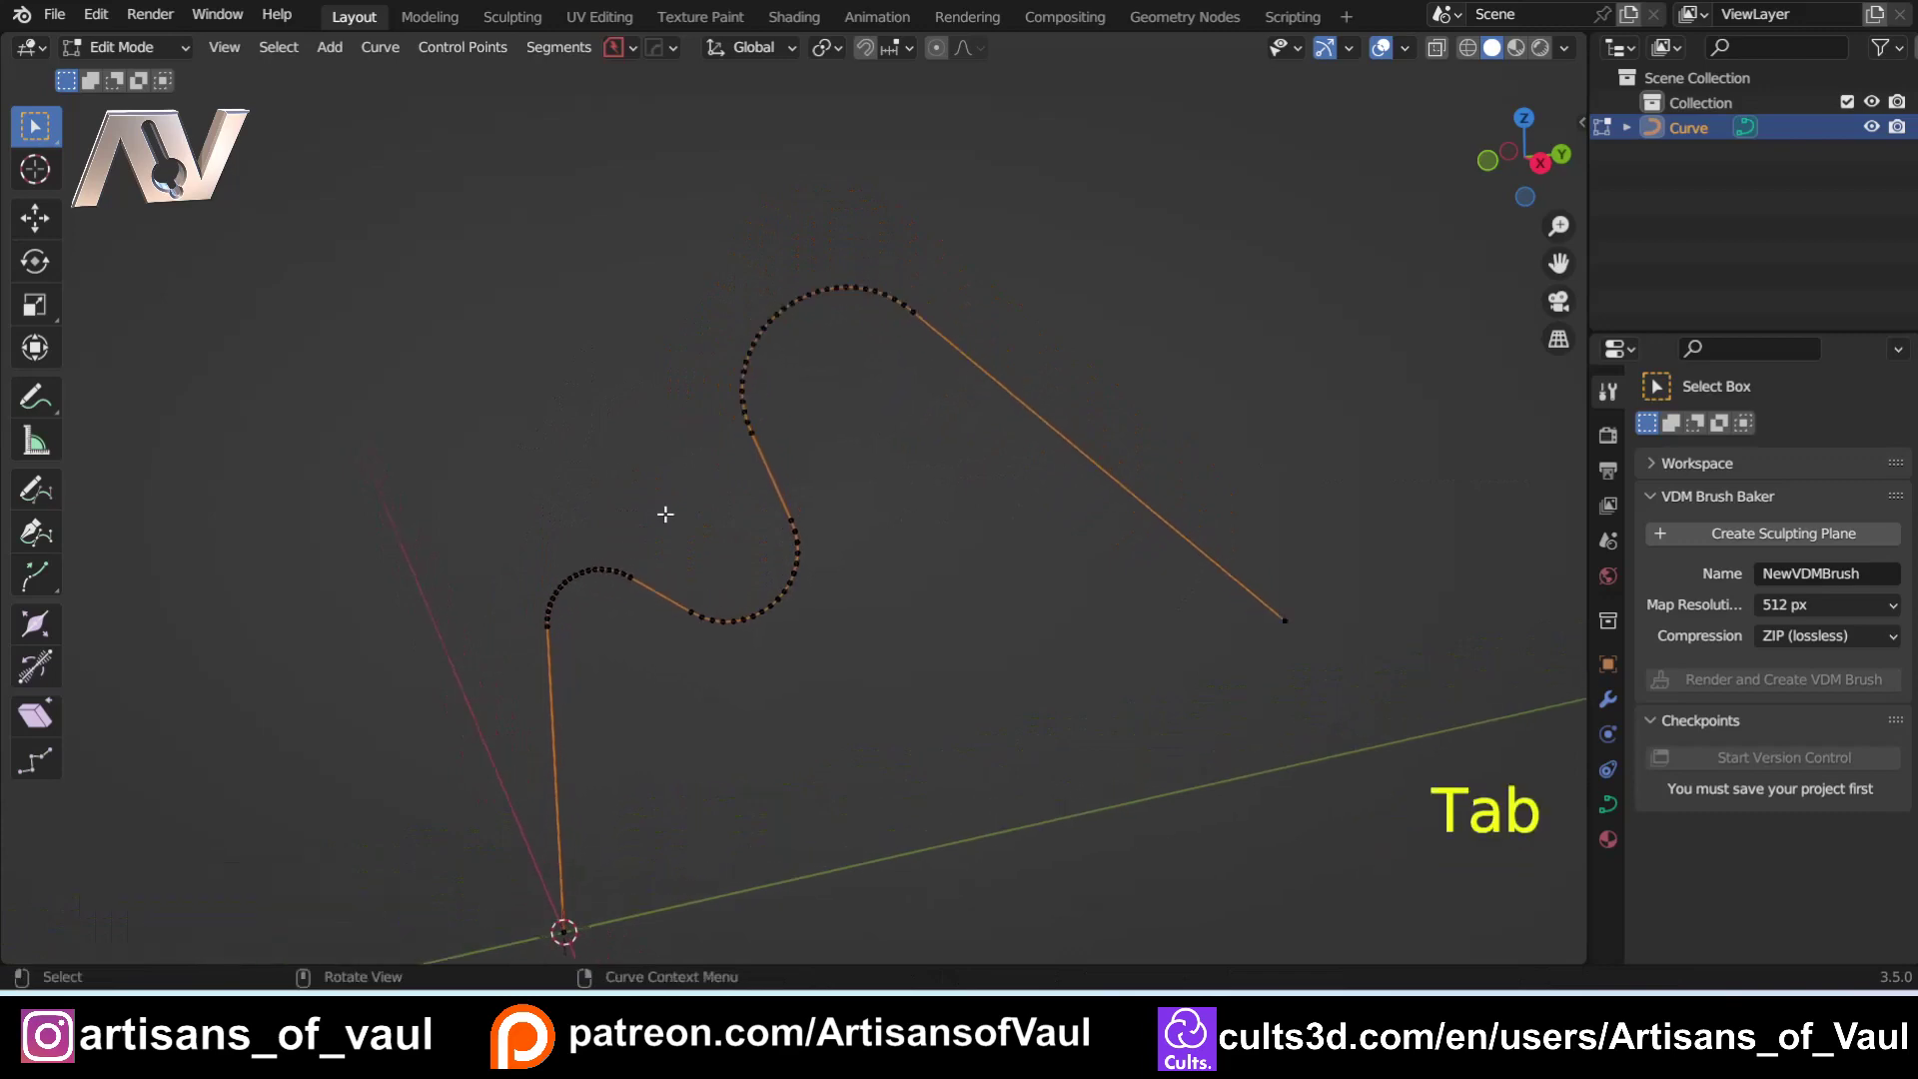
Step: Scale the curve to 0.203 in Object Mode, apply the scale, and return to Edit Mode
key(Tab)
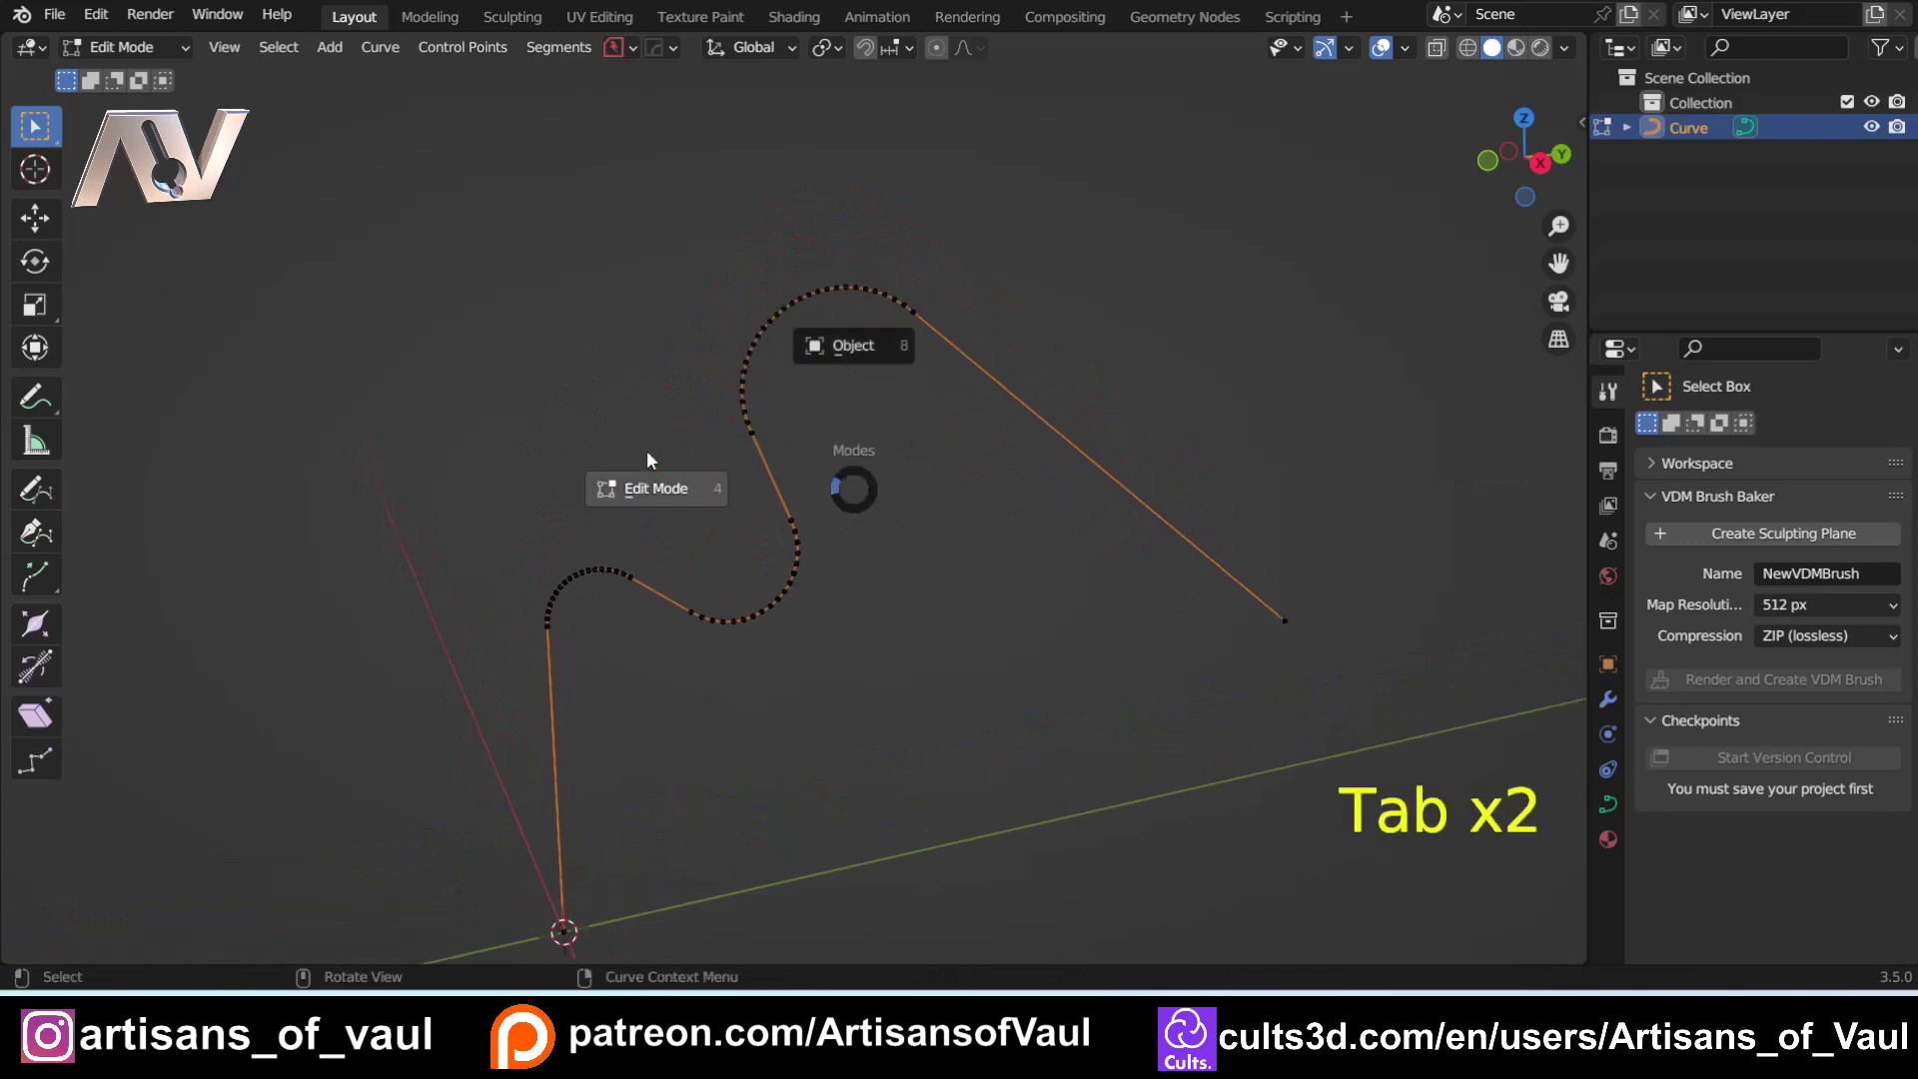
key(Tab)
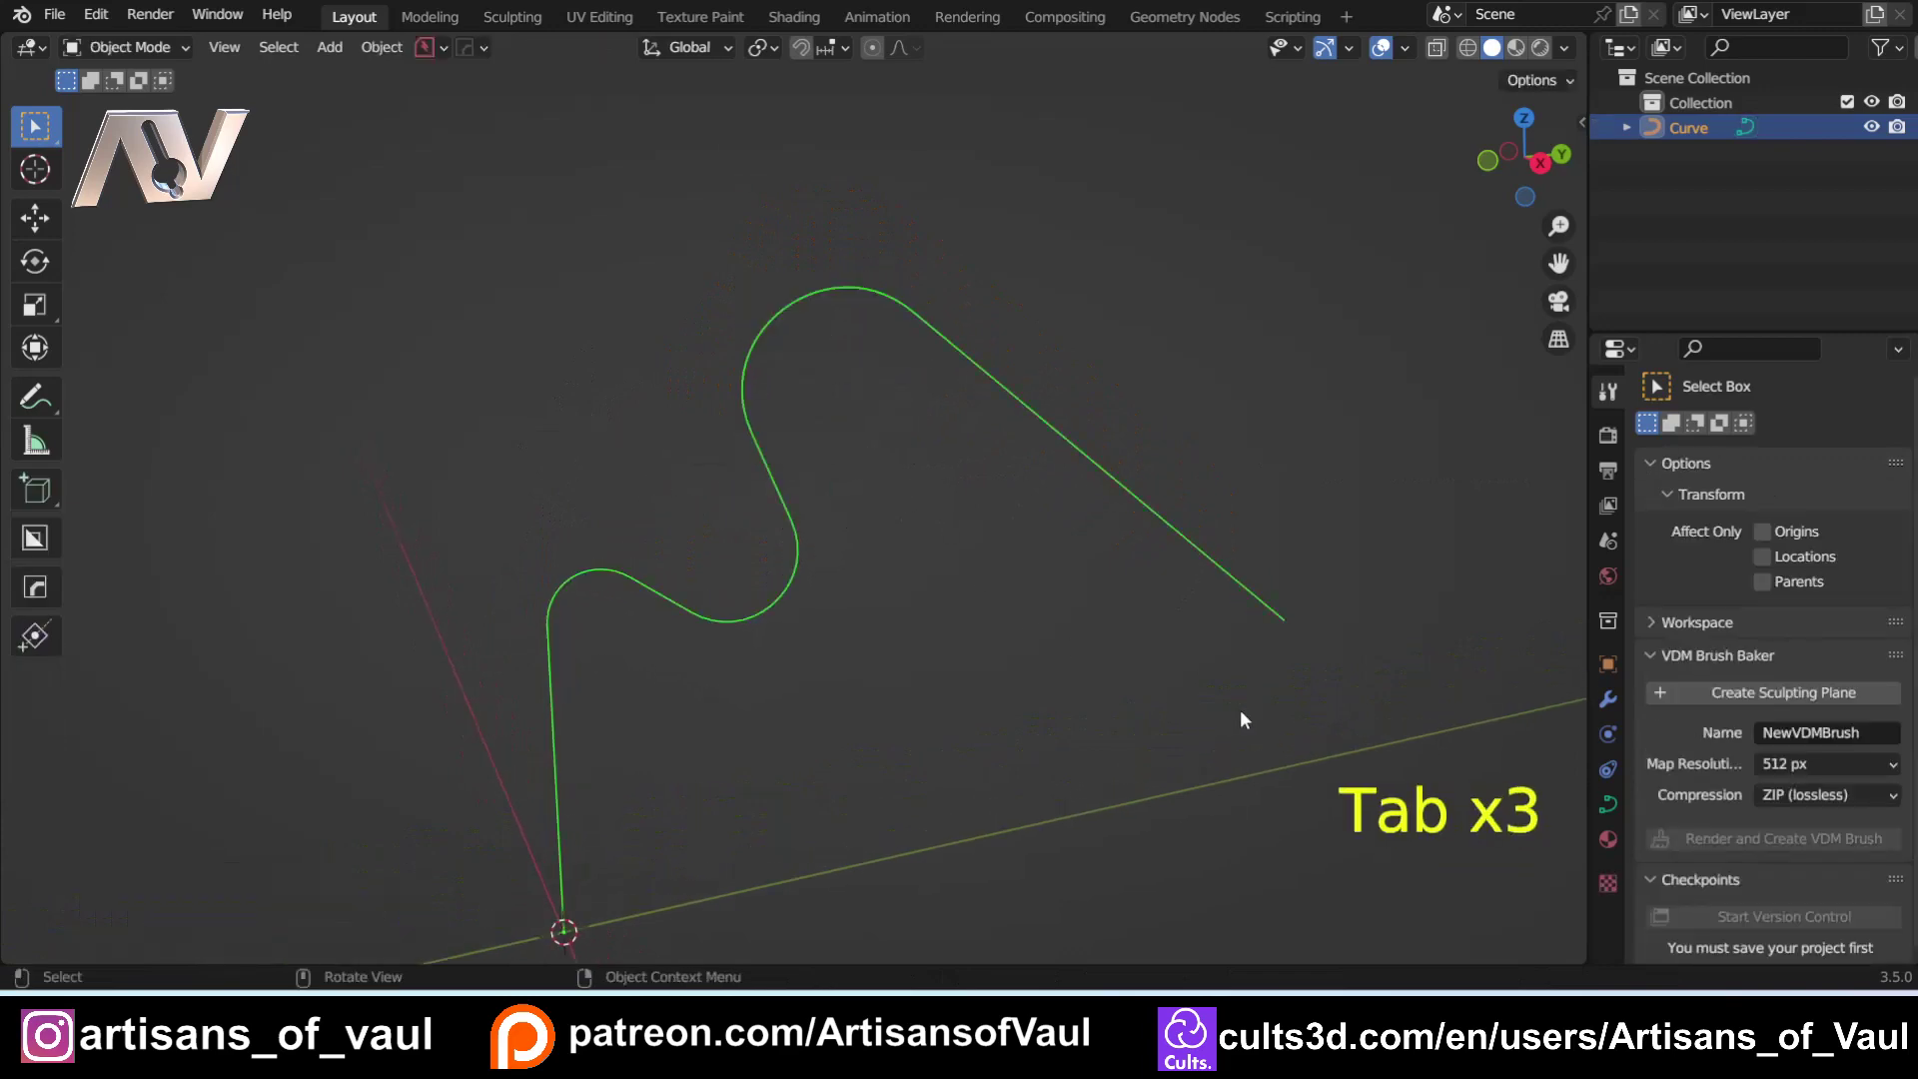
key(s)
click(561, 789)
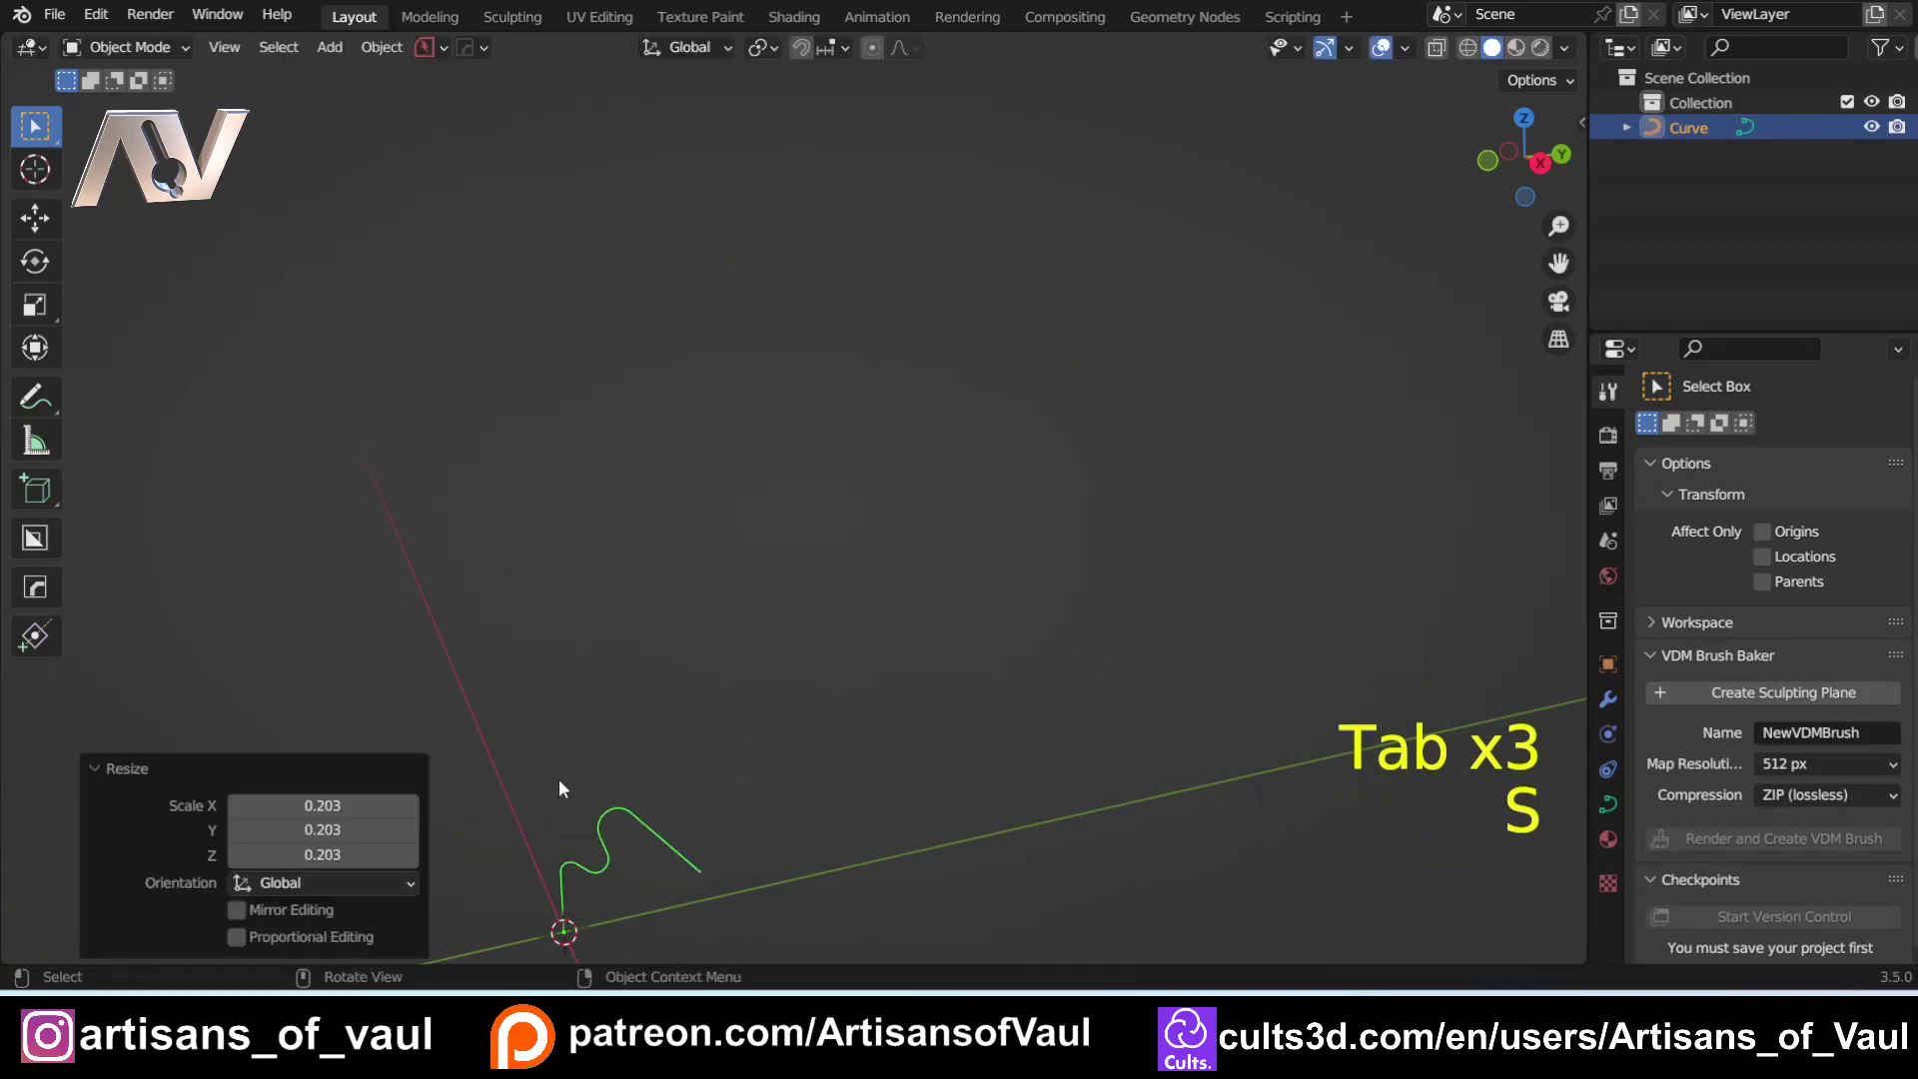
shift+middle_drag(560, 781, 822, 446)
scroll(847, 616, up, 10)
shift+middle_drag(1059, 717, 799, 537)
key(ctrl+a)
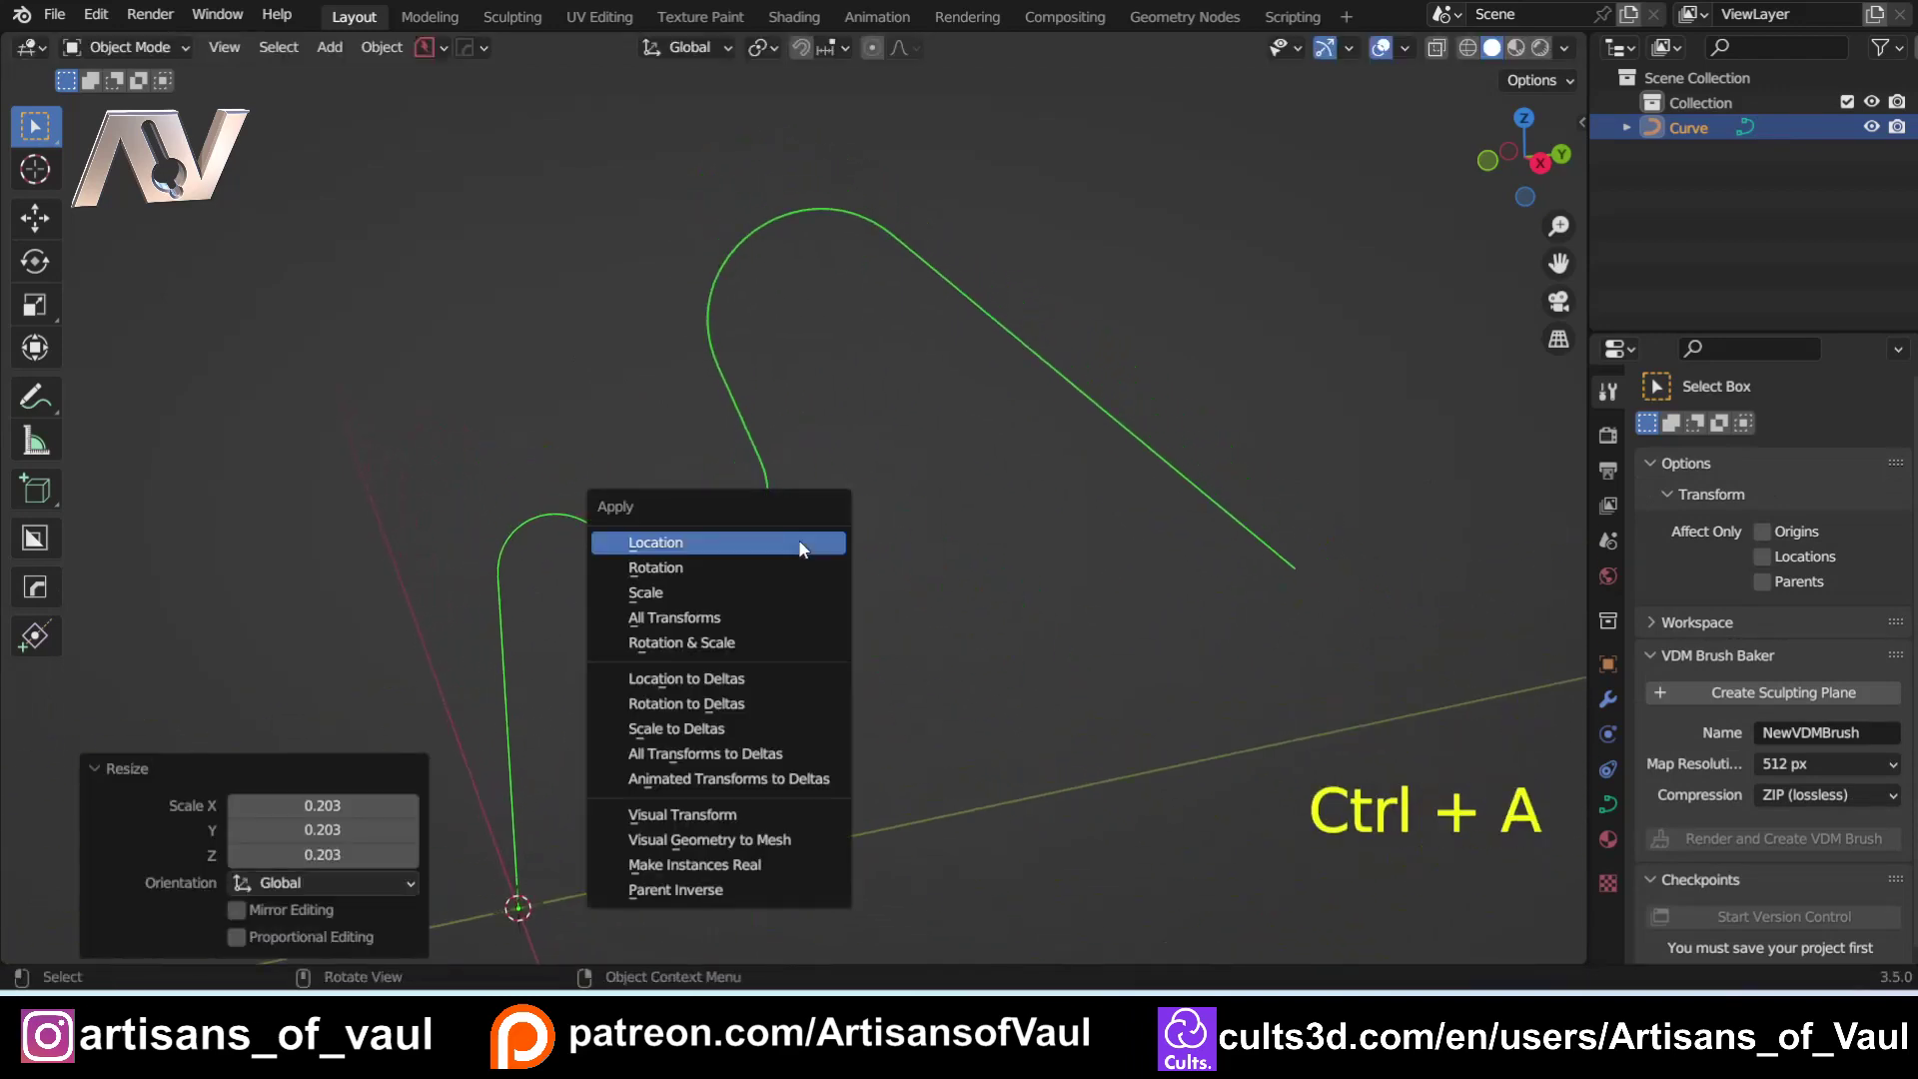
click(745, 590)
key(Tab)
Step: Select all points and set the CURVEmachine depth to 4.356, making a thick tube
key(a)
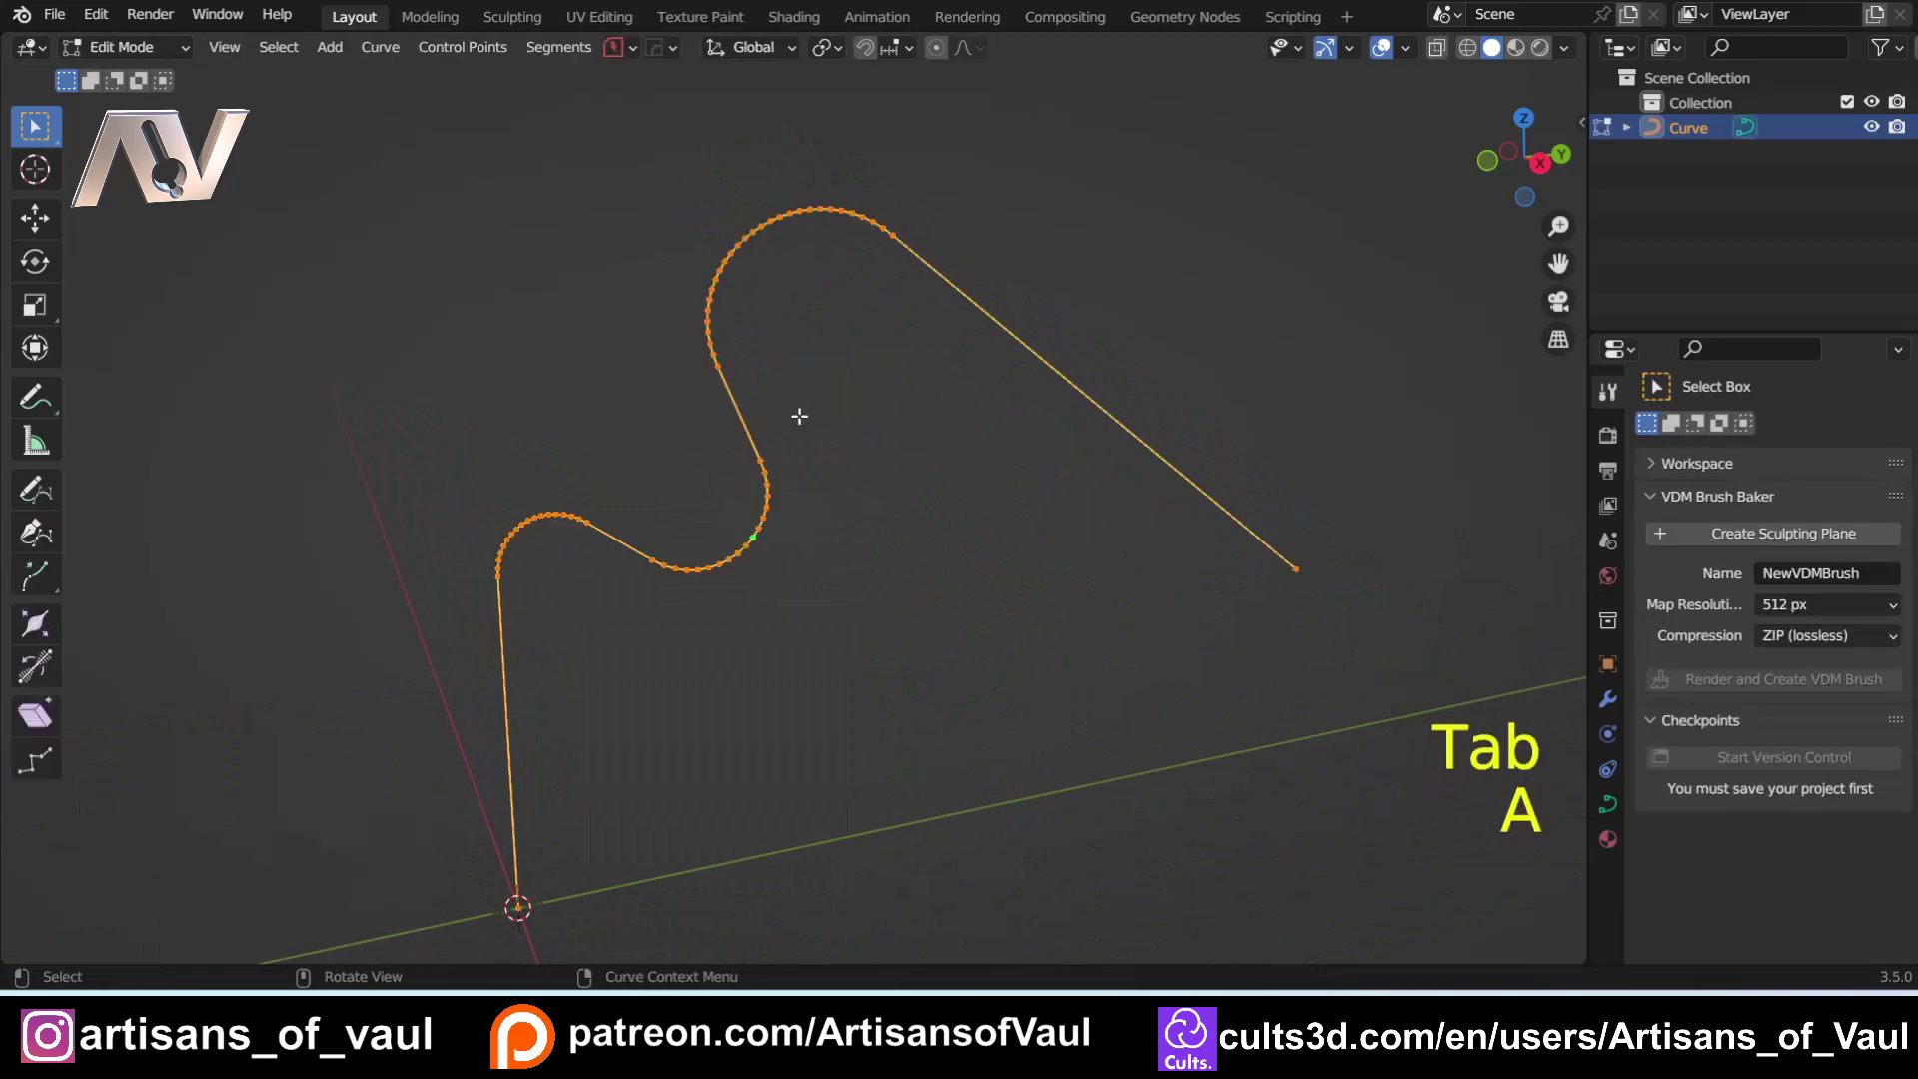
right_click(743, 296)
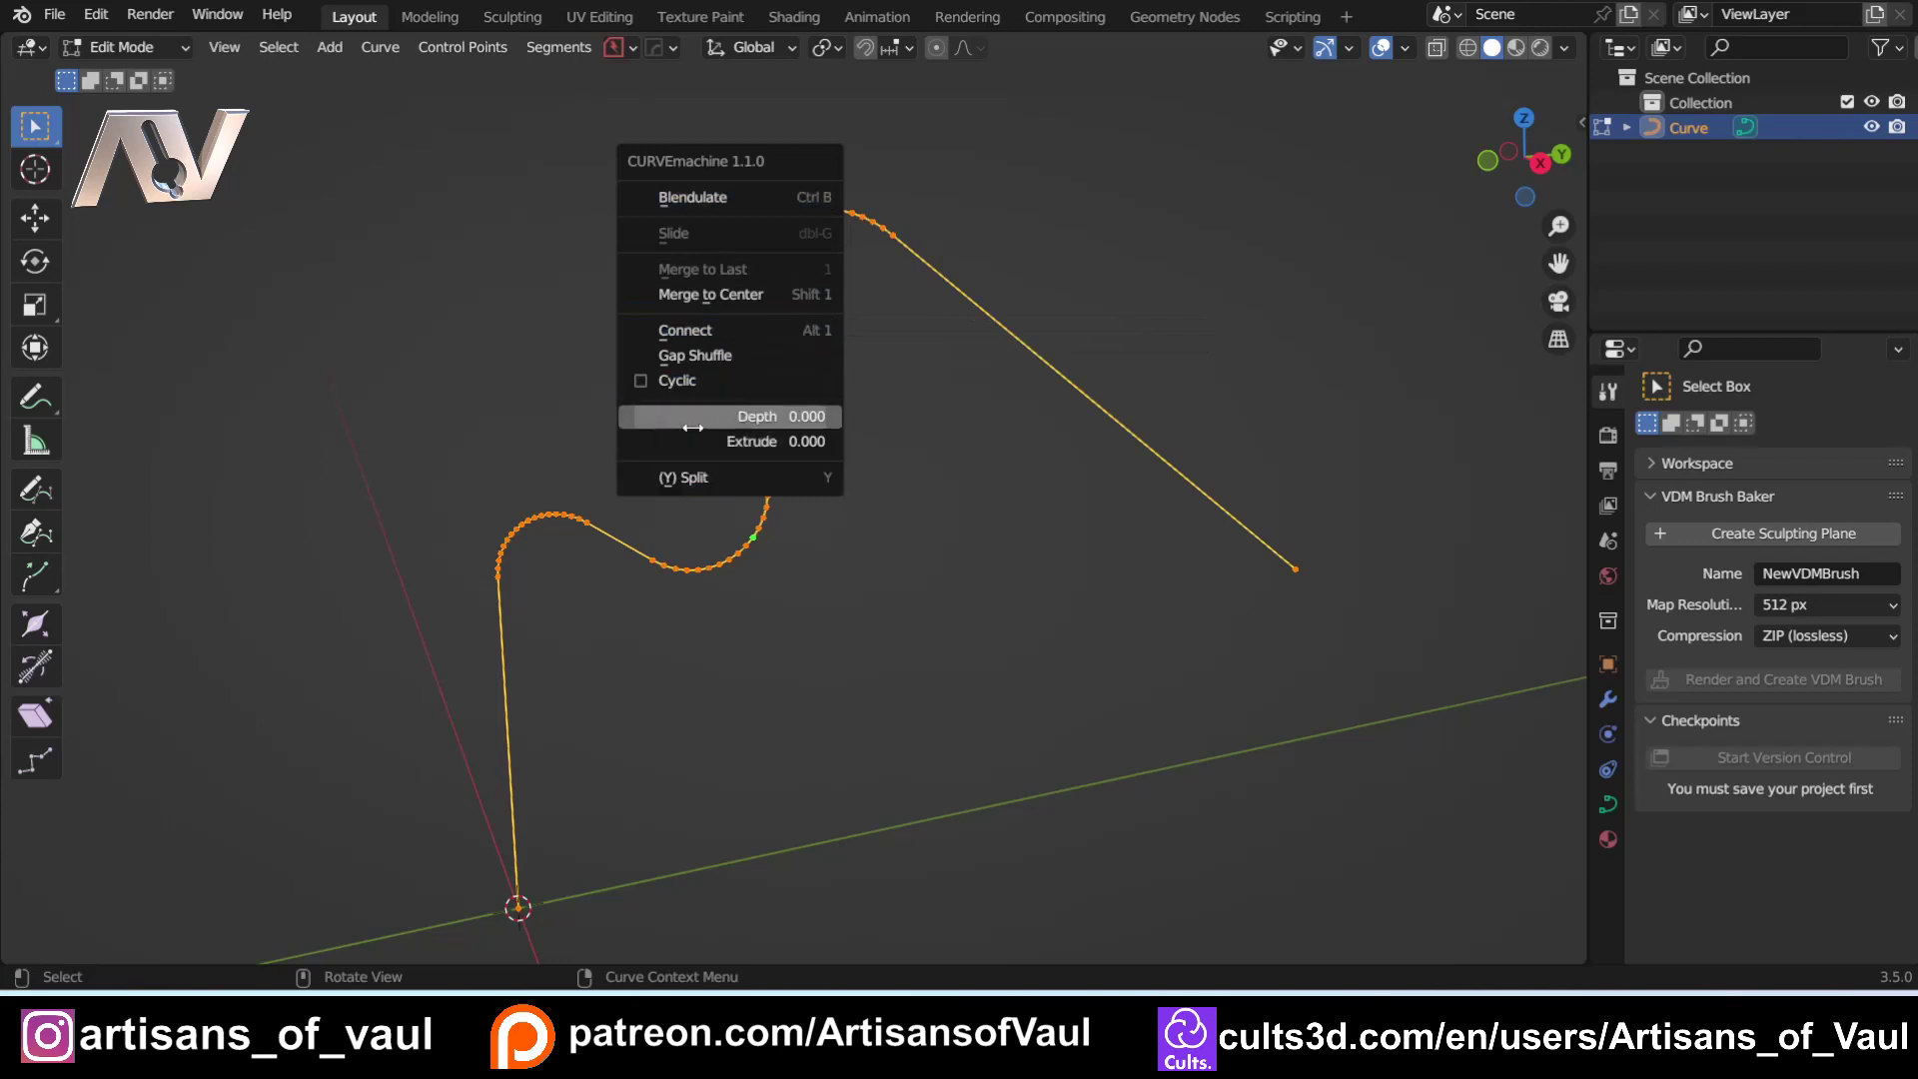
drag(779, 416, 663, 523)
middle_drag(663, 522, 739, 475)
scroll(706, 522, up, 2)
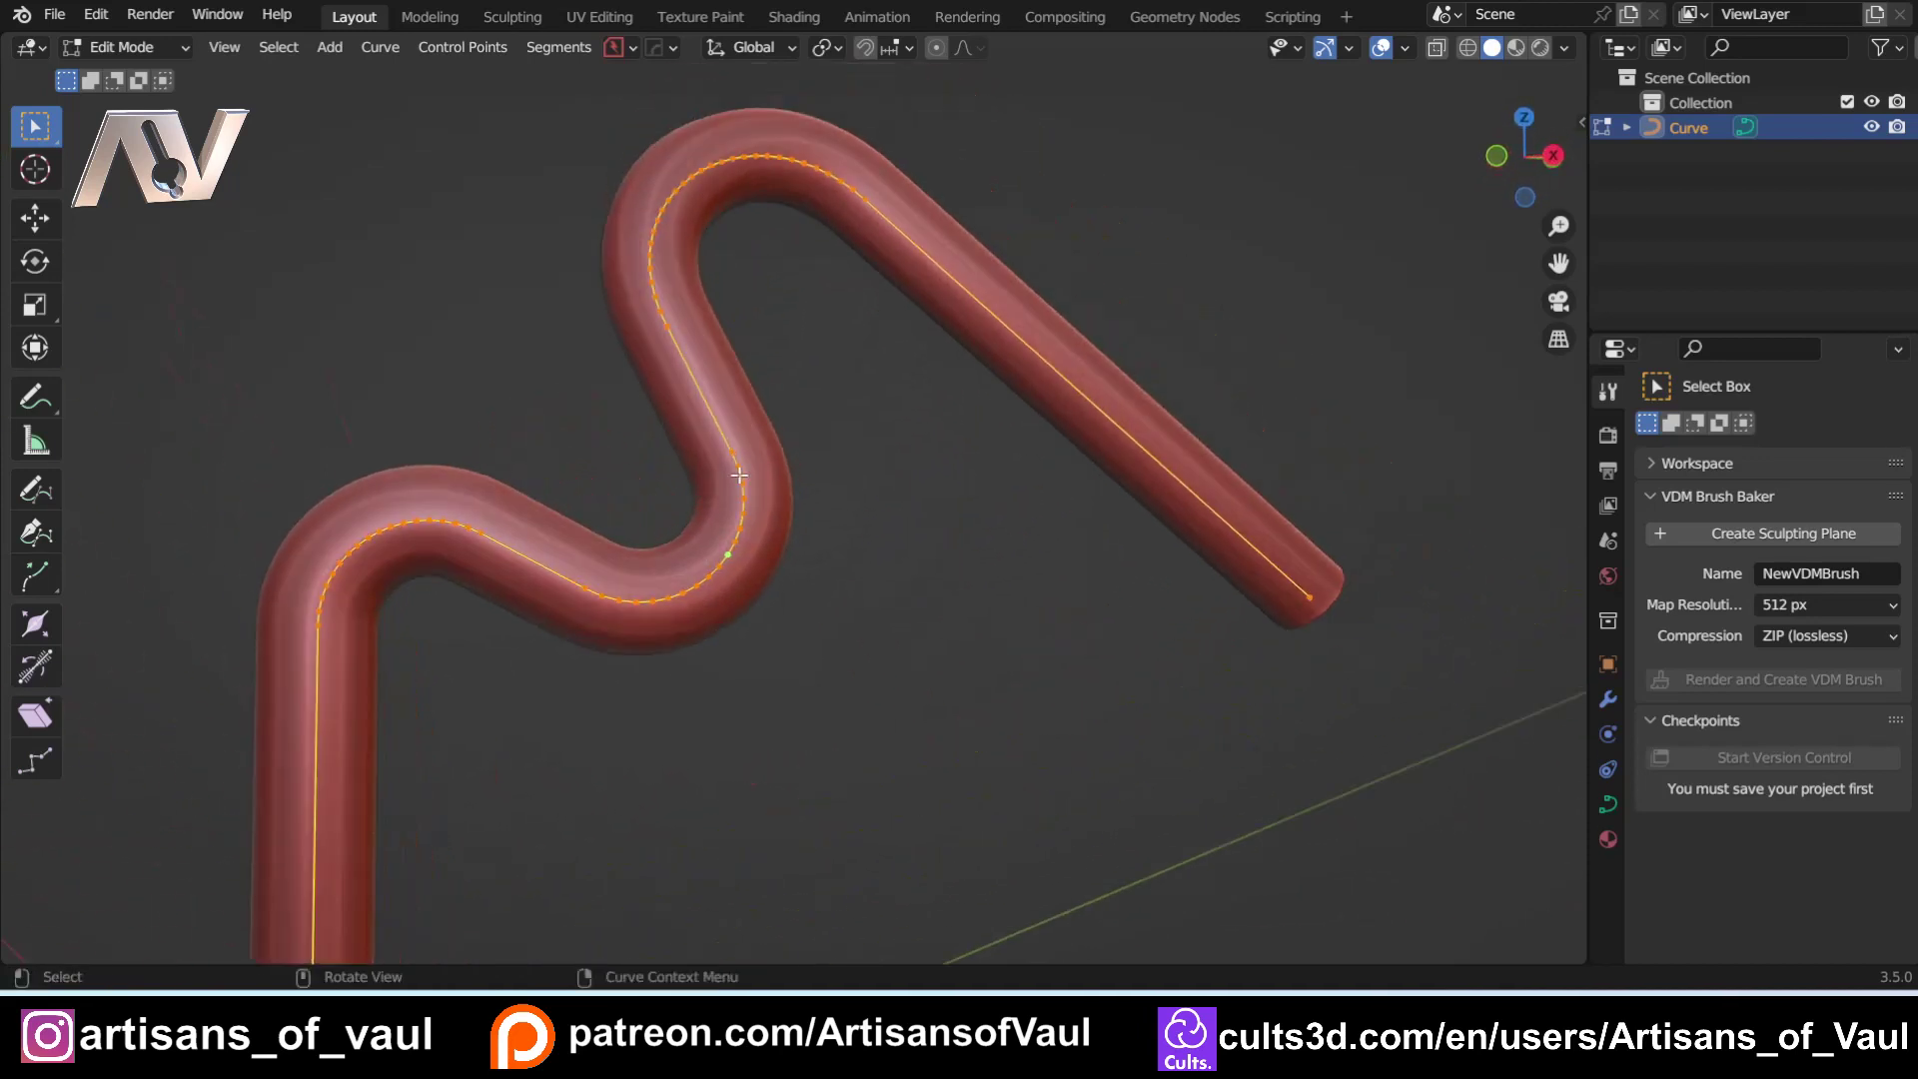
key(y)
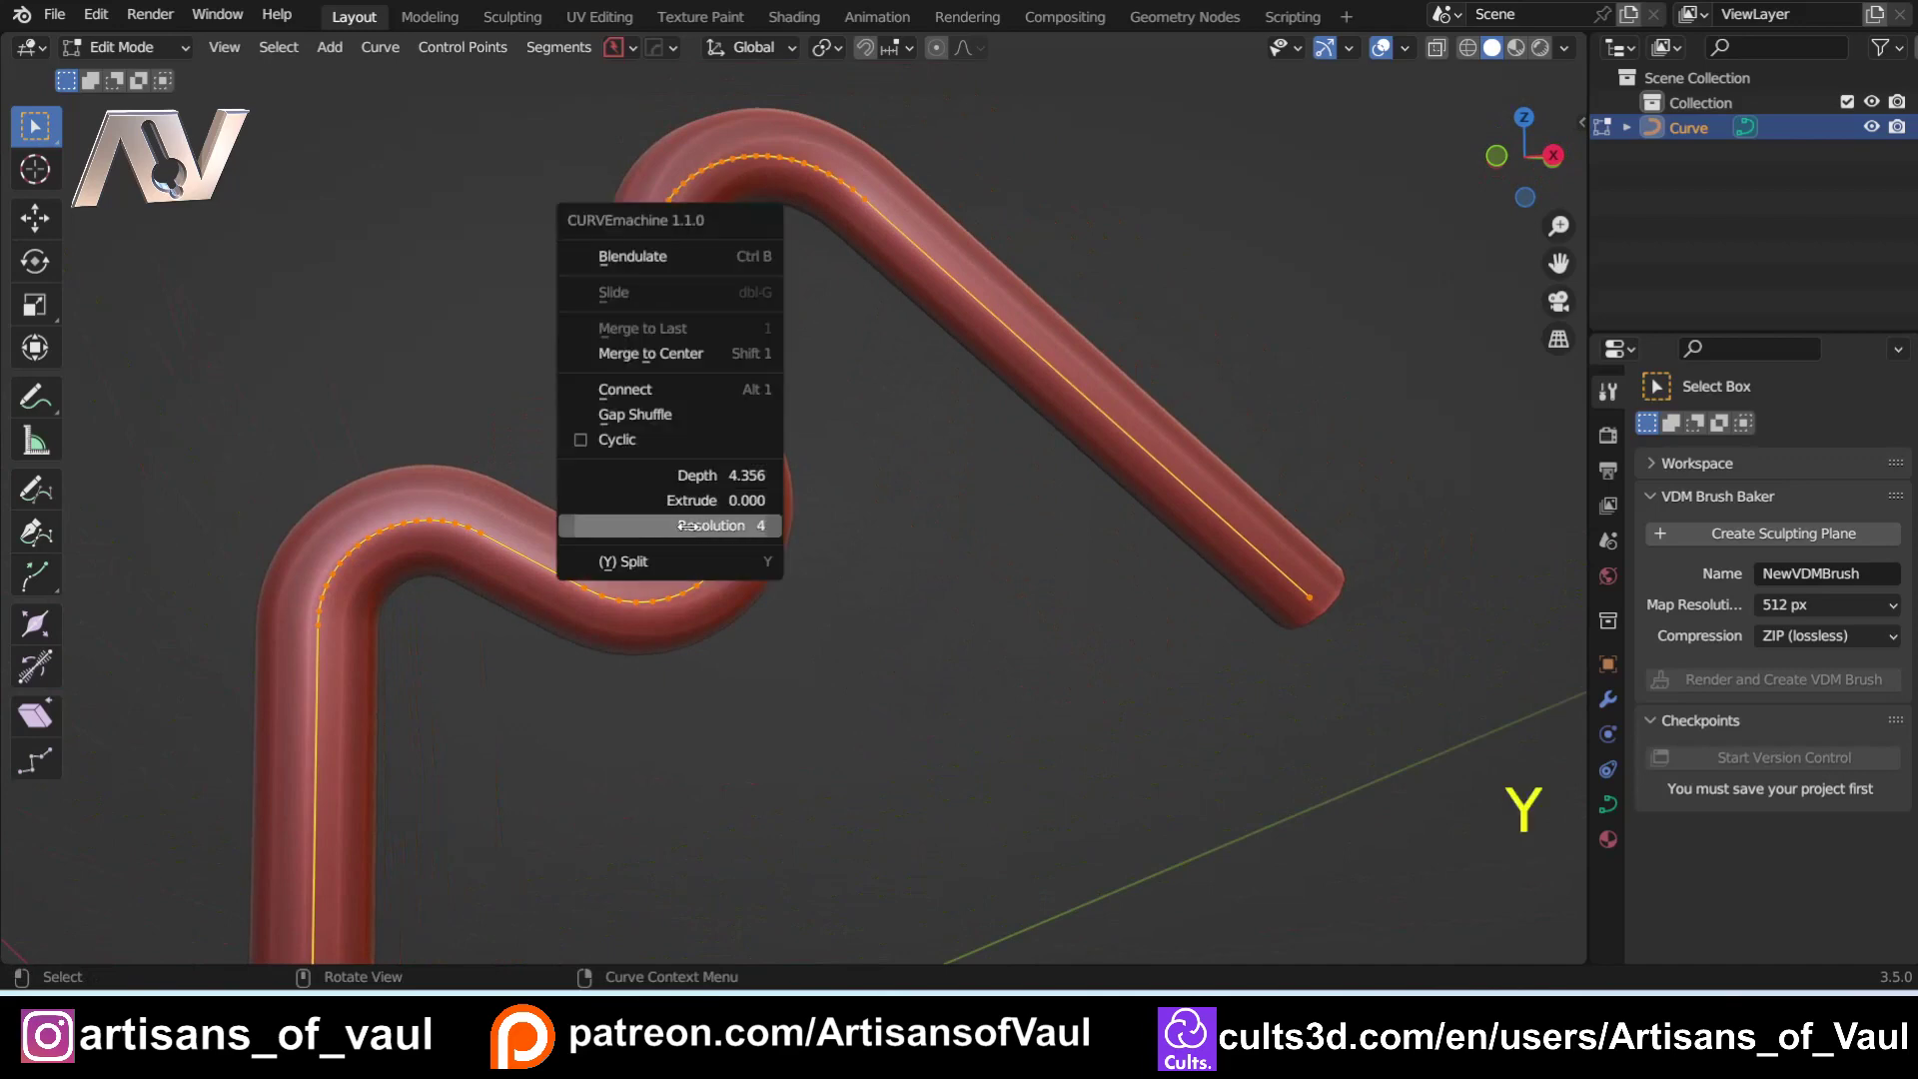
key(Tab)
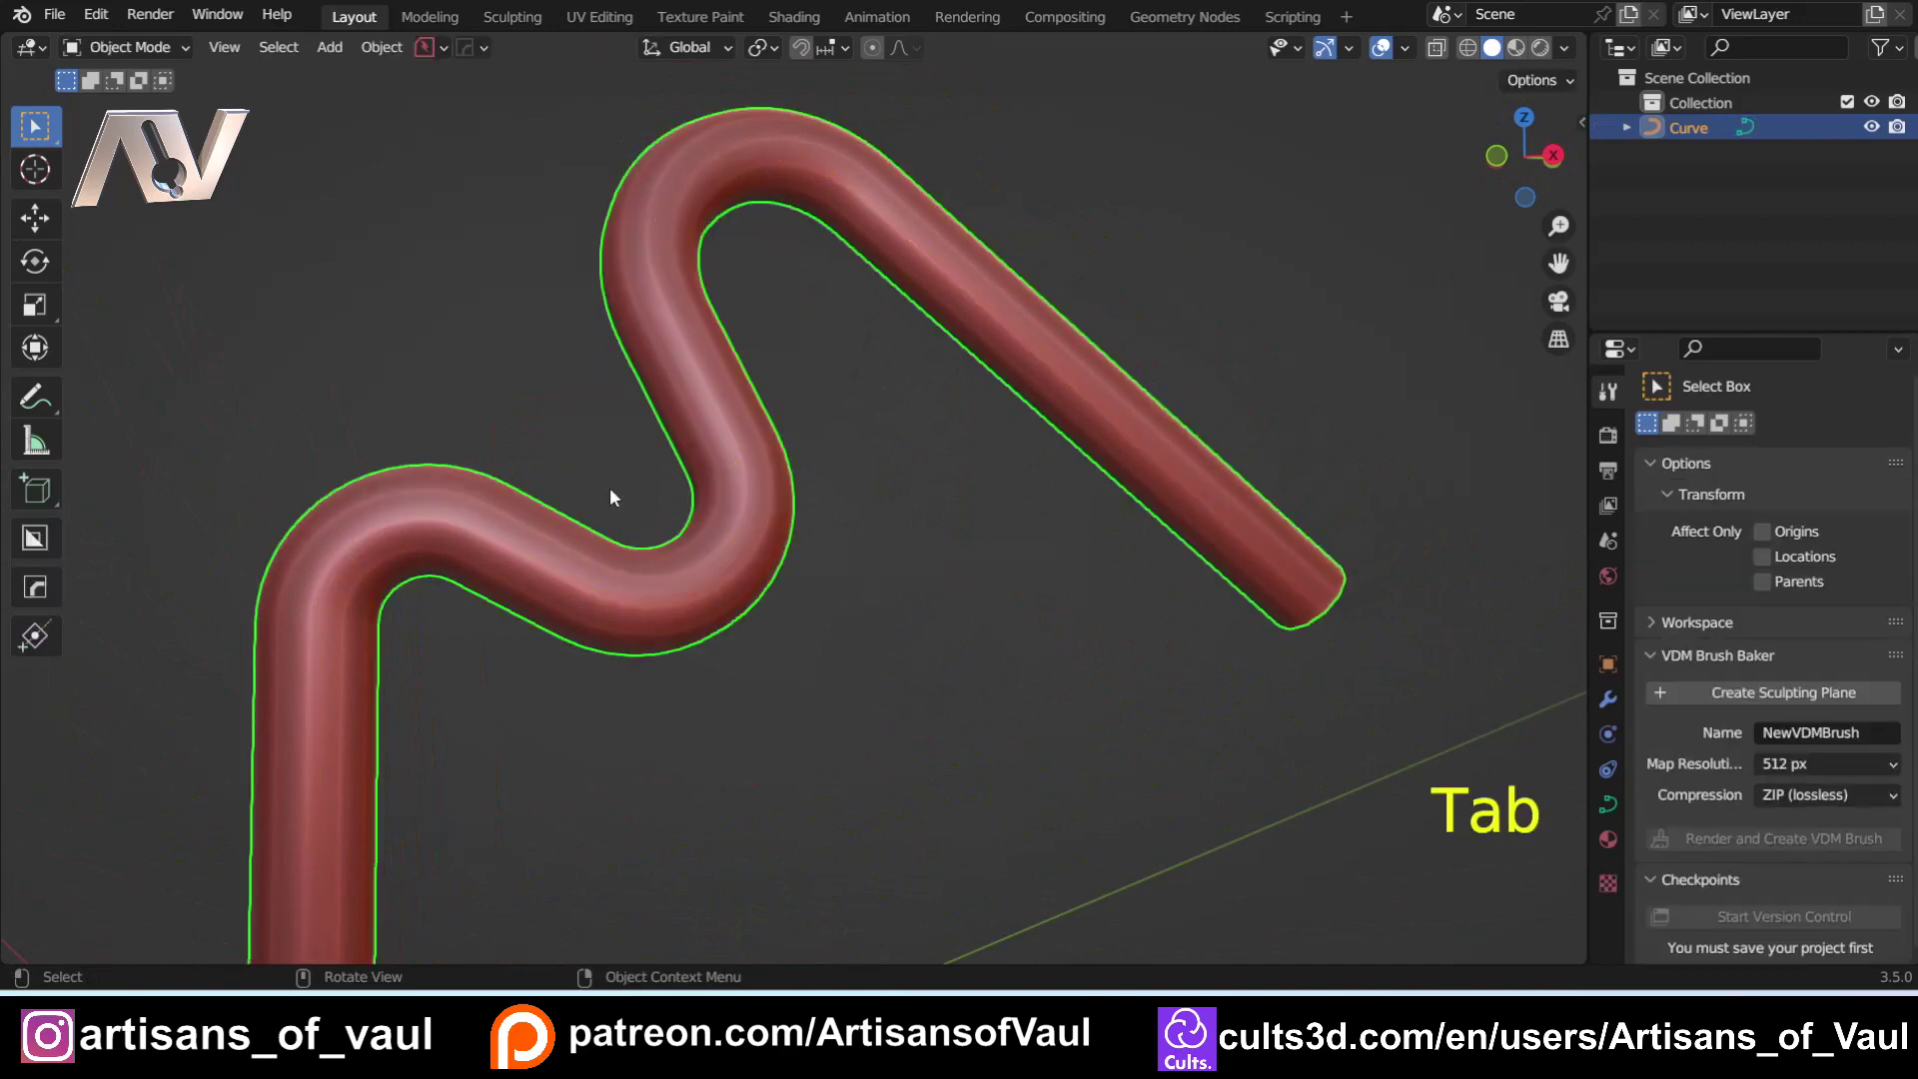
Step: Shade the tube flat
right_click(635, 592)
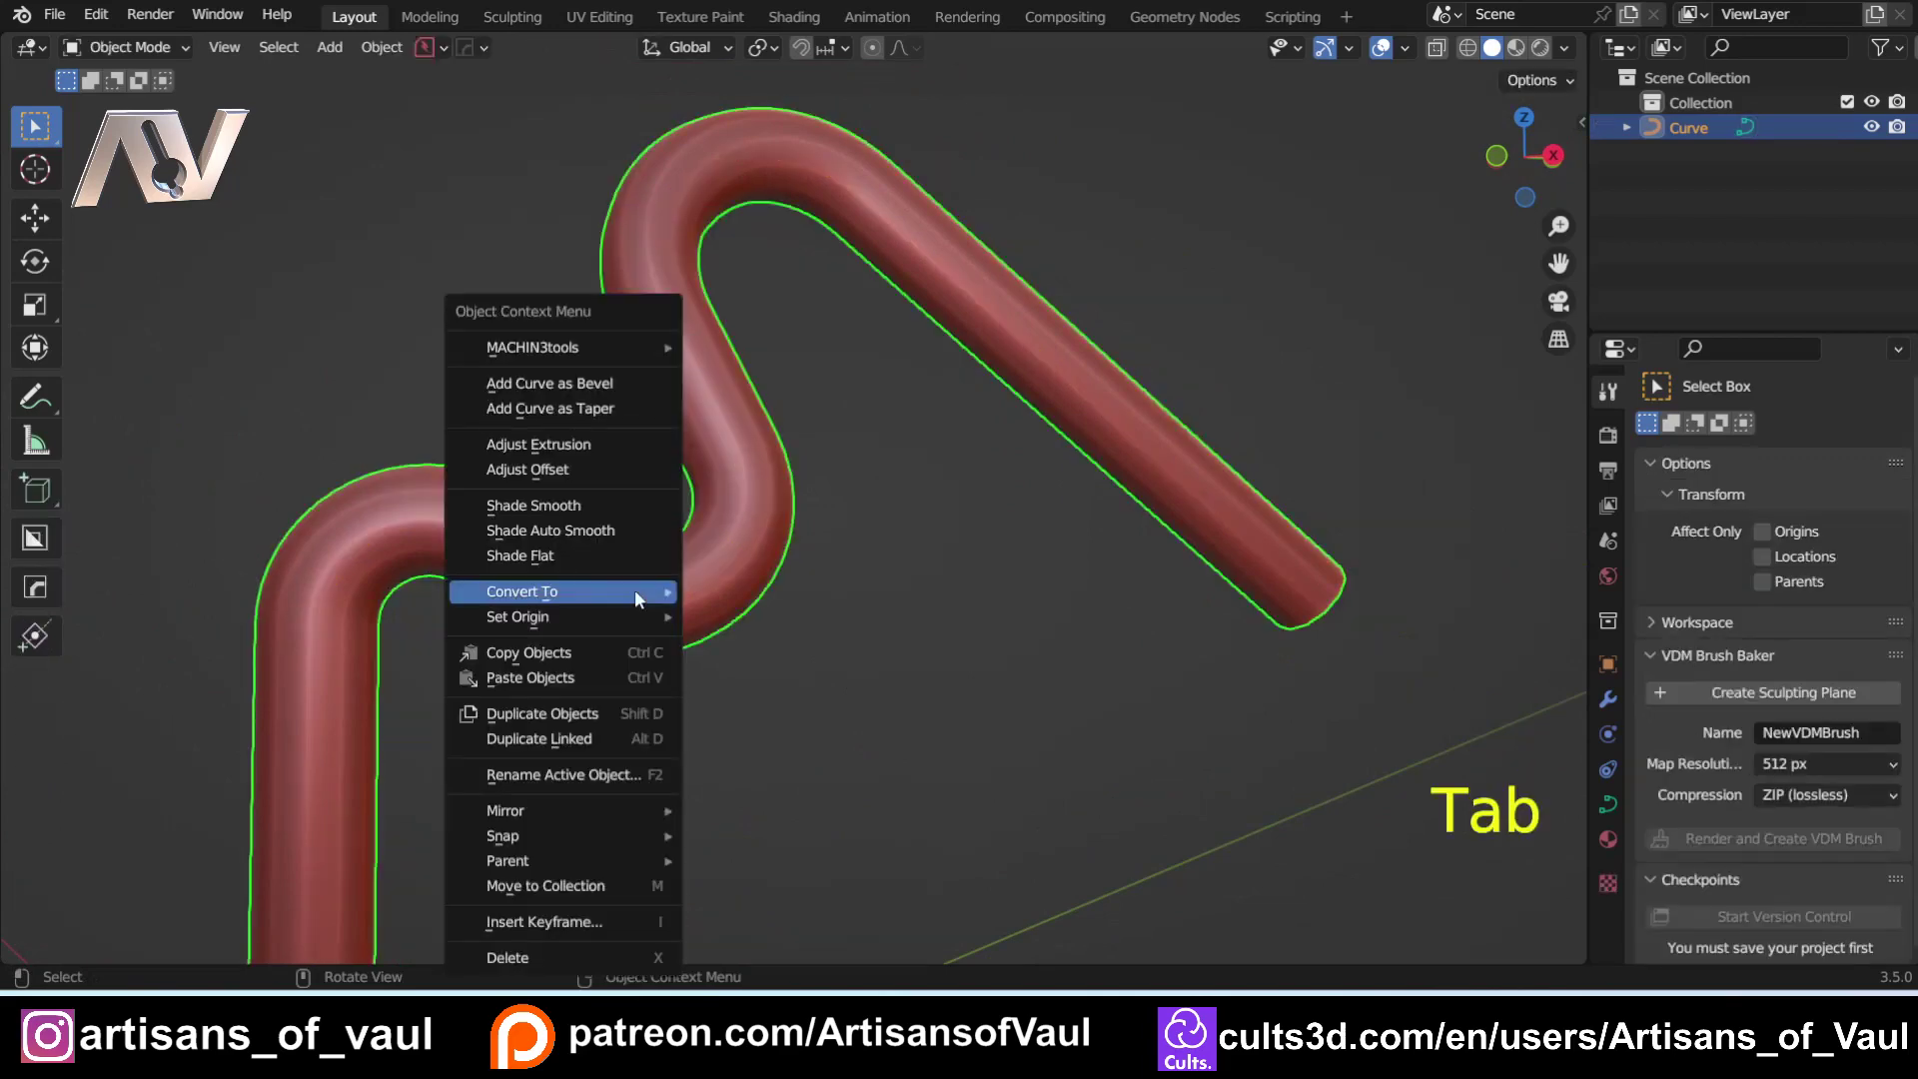
click(585, 557)
middle_drag(648, 604, 492, 694)
scroll(712, 524, up, 2)
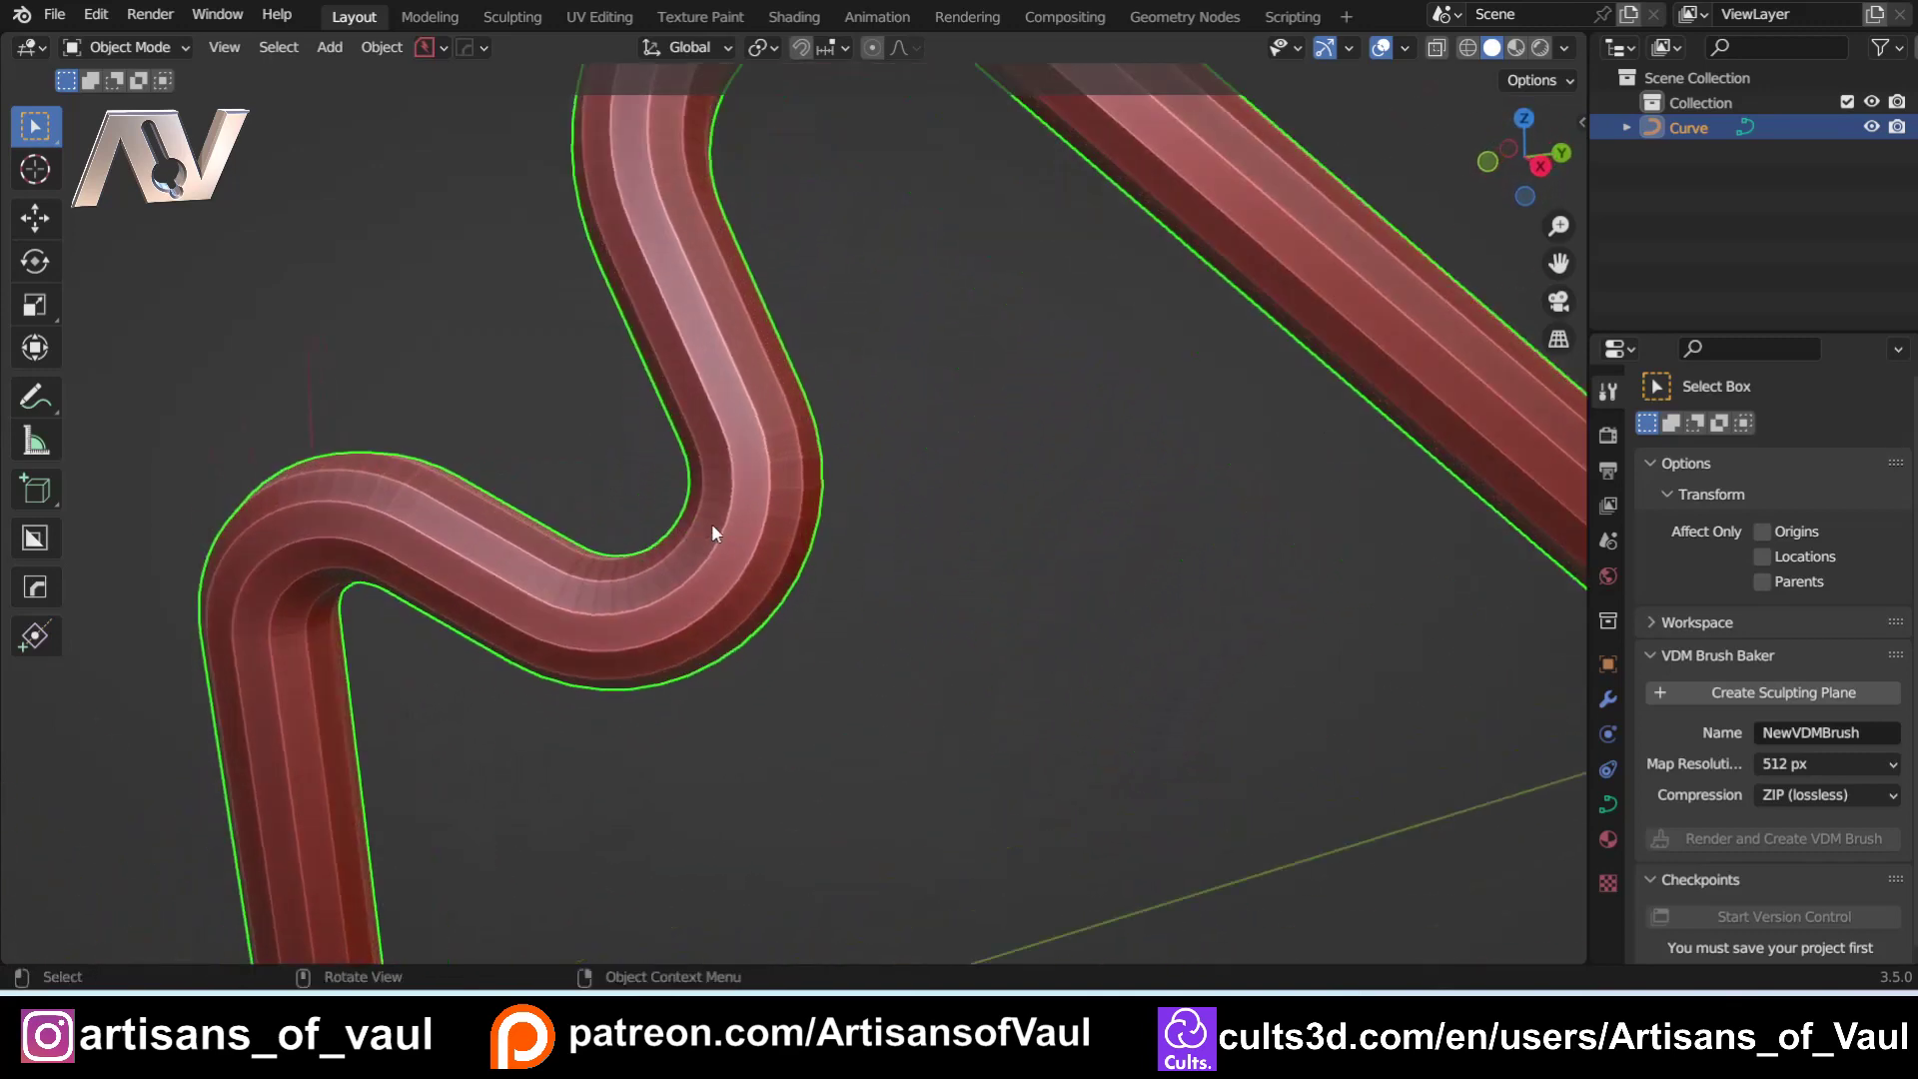
scroll(741, 534, down, 3)
Step: Raise the tube's bevel resolution to 32 in the CURVEmachine popup
key(Tab)
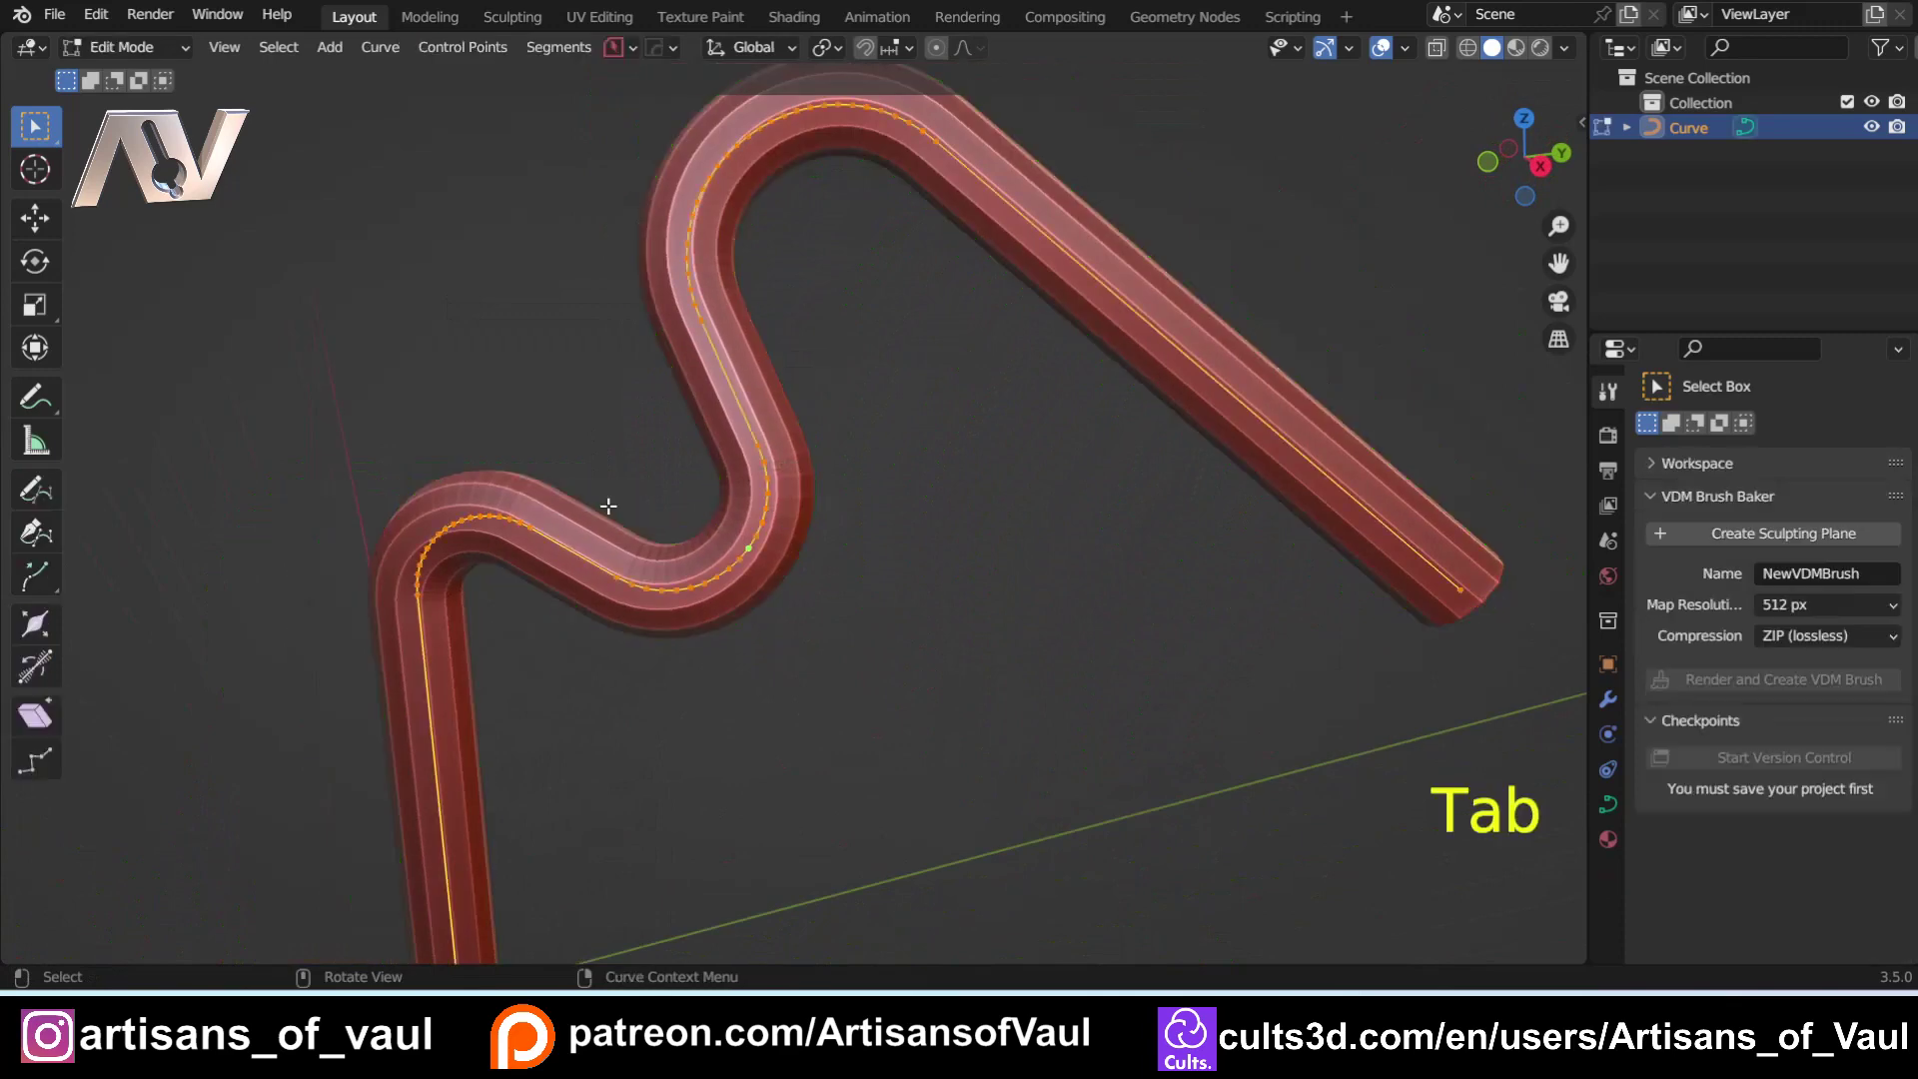
key(y)
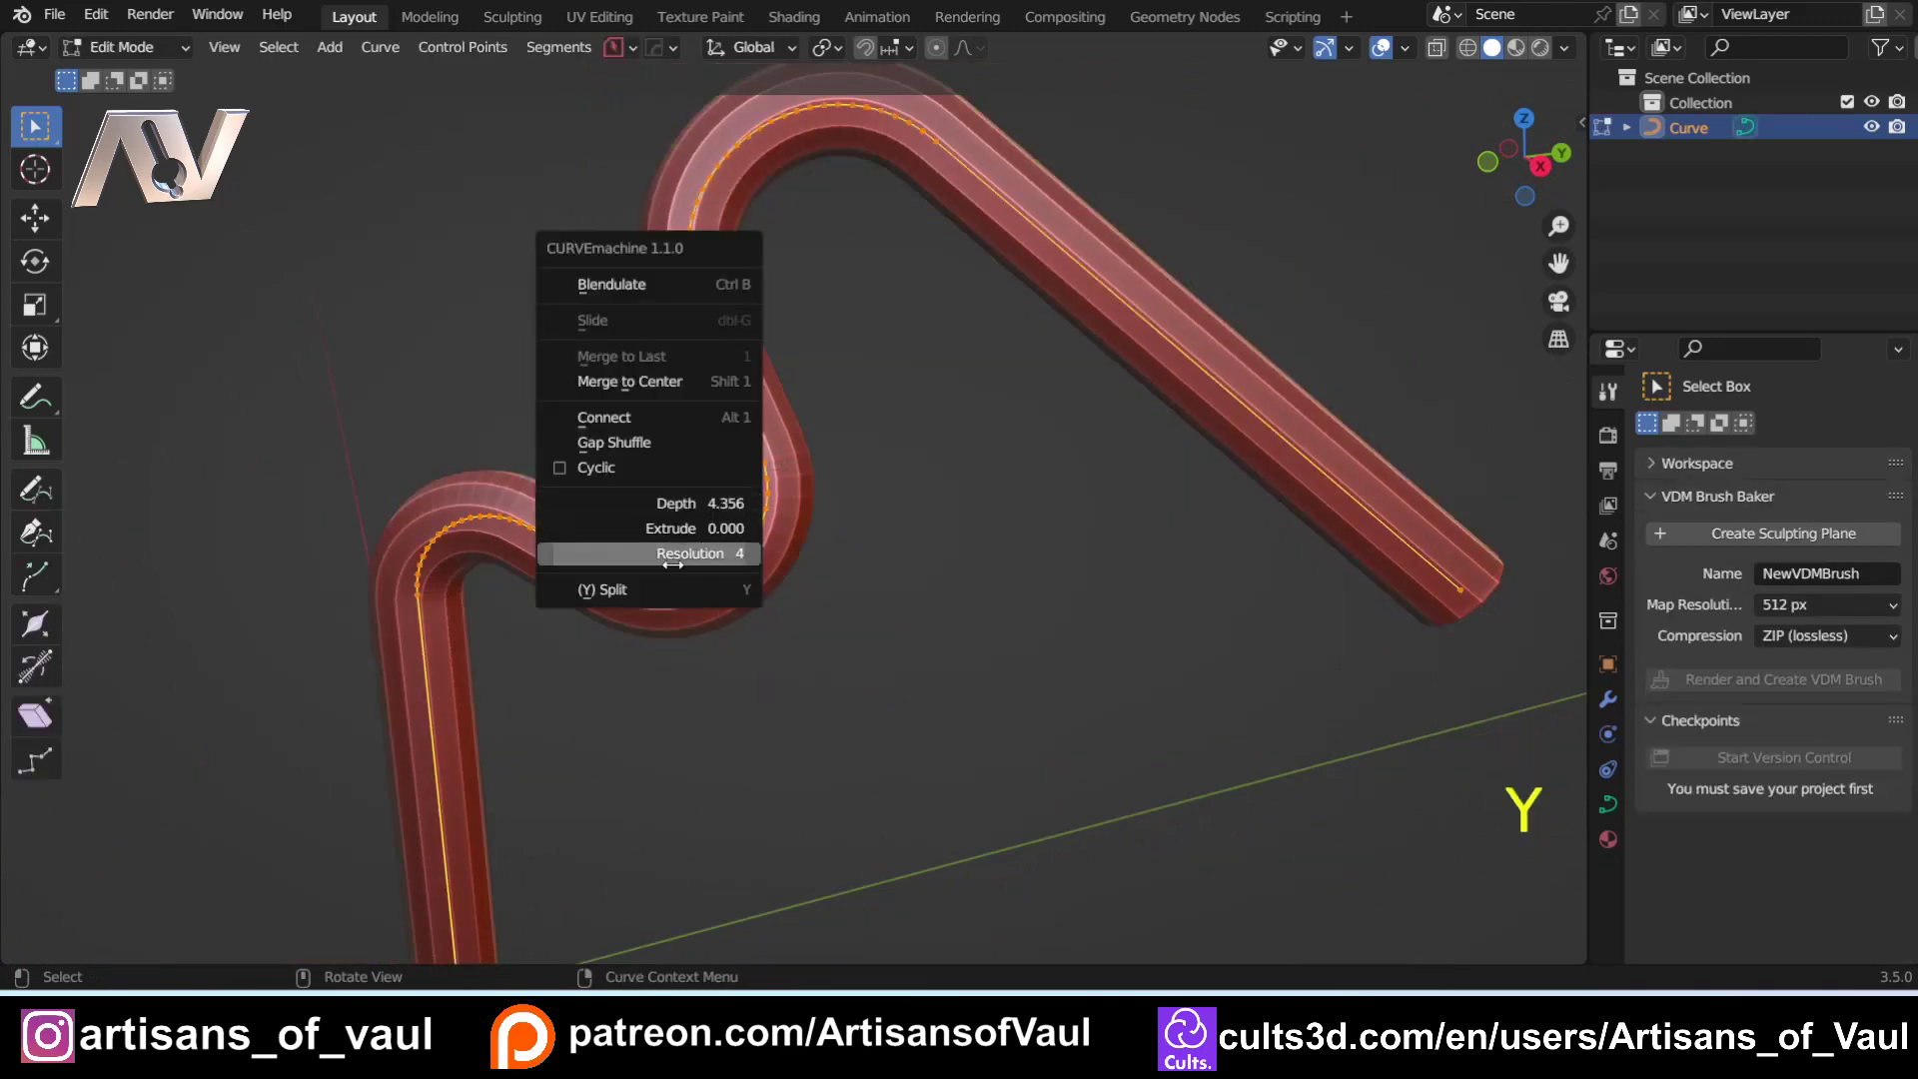
scroll(689, 553, up, 17)
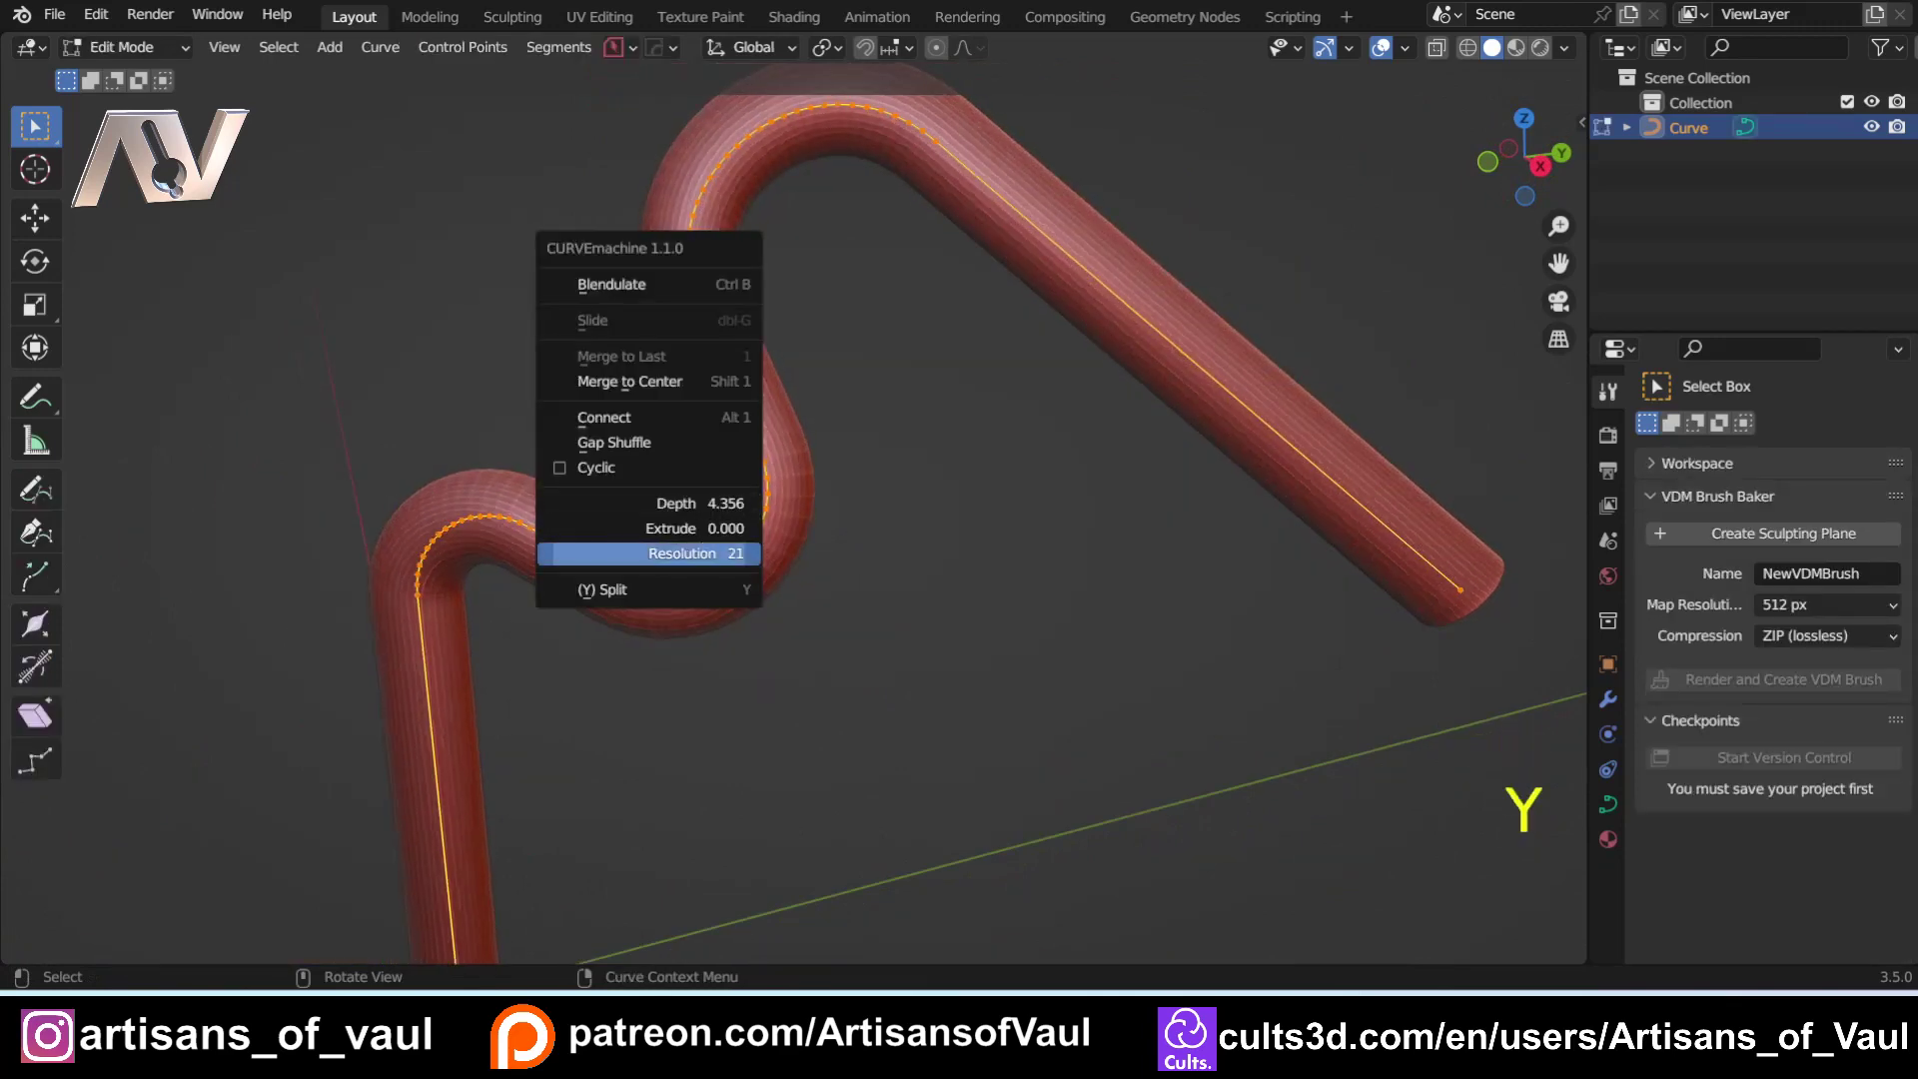
drag(642, 556, 649, 557)
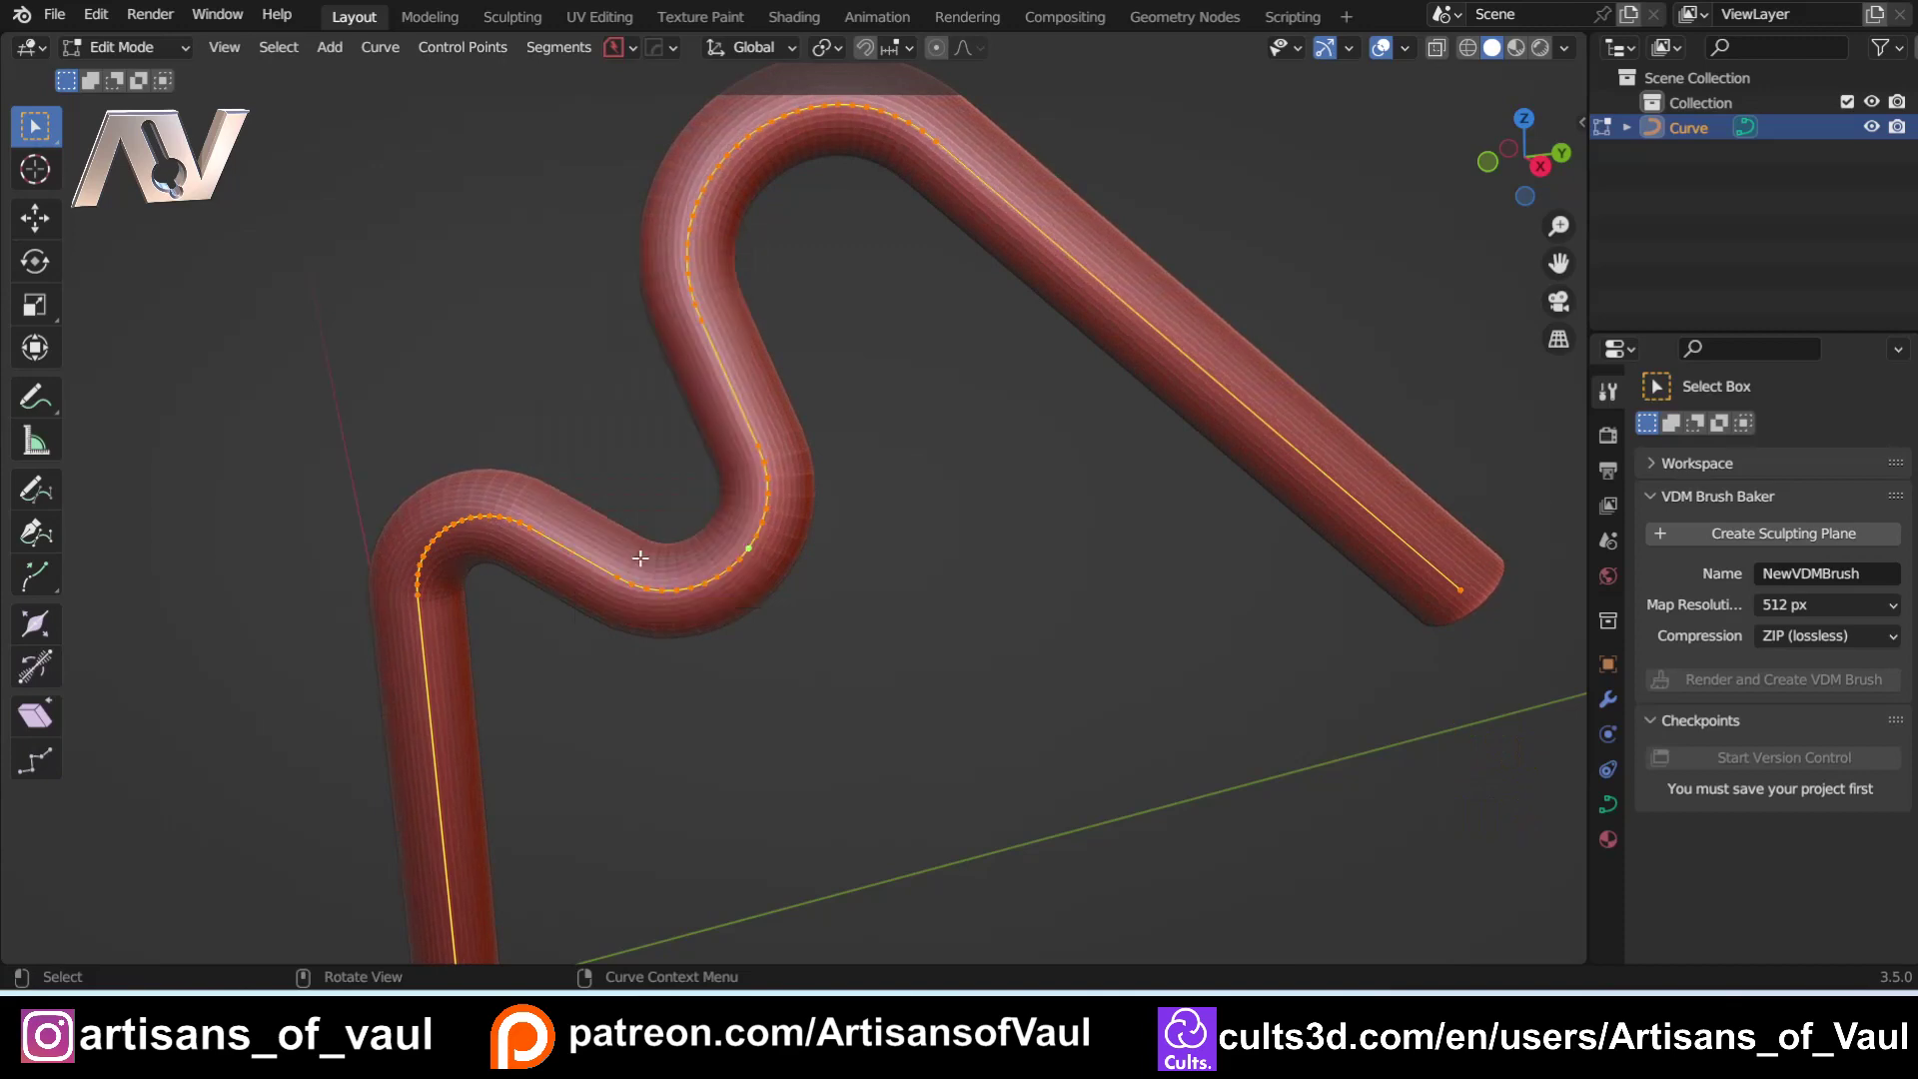
click(642, 557)
key(y)
click(621, 474)
key(Return)
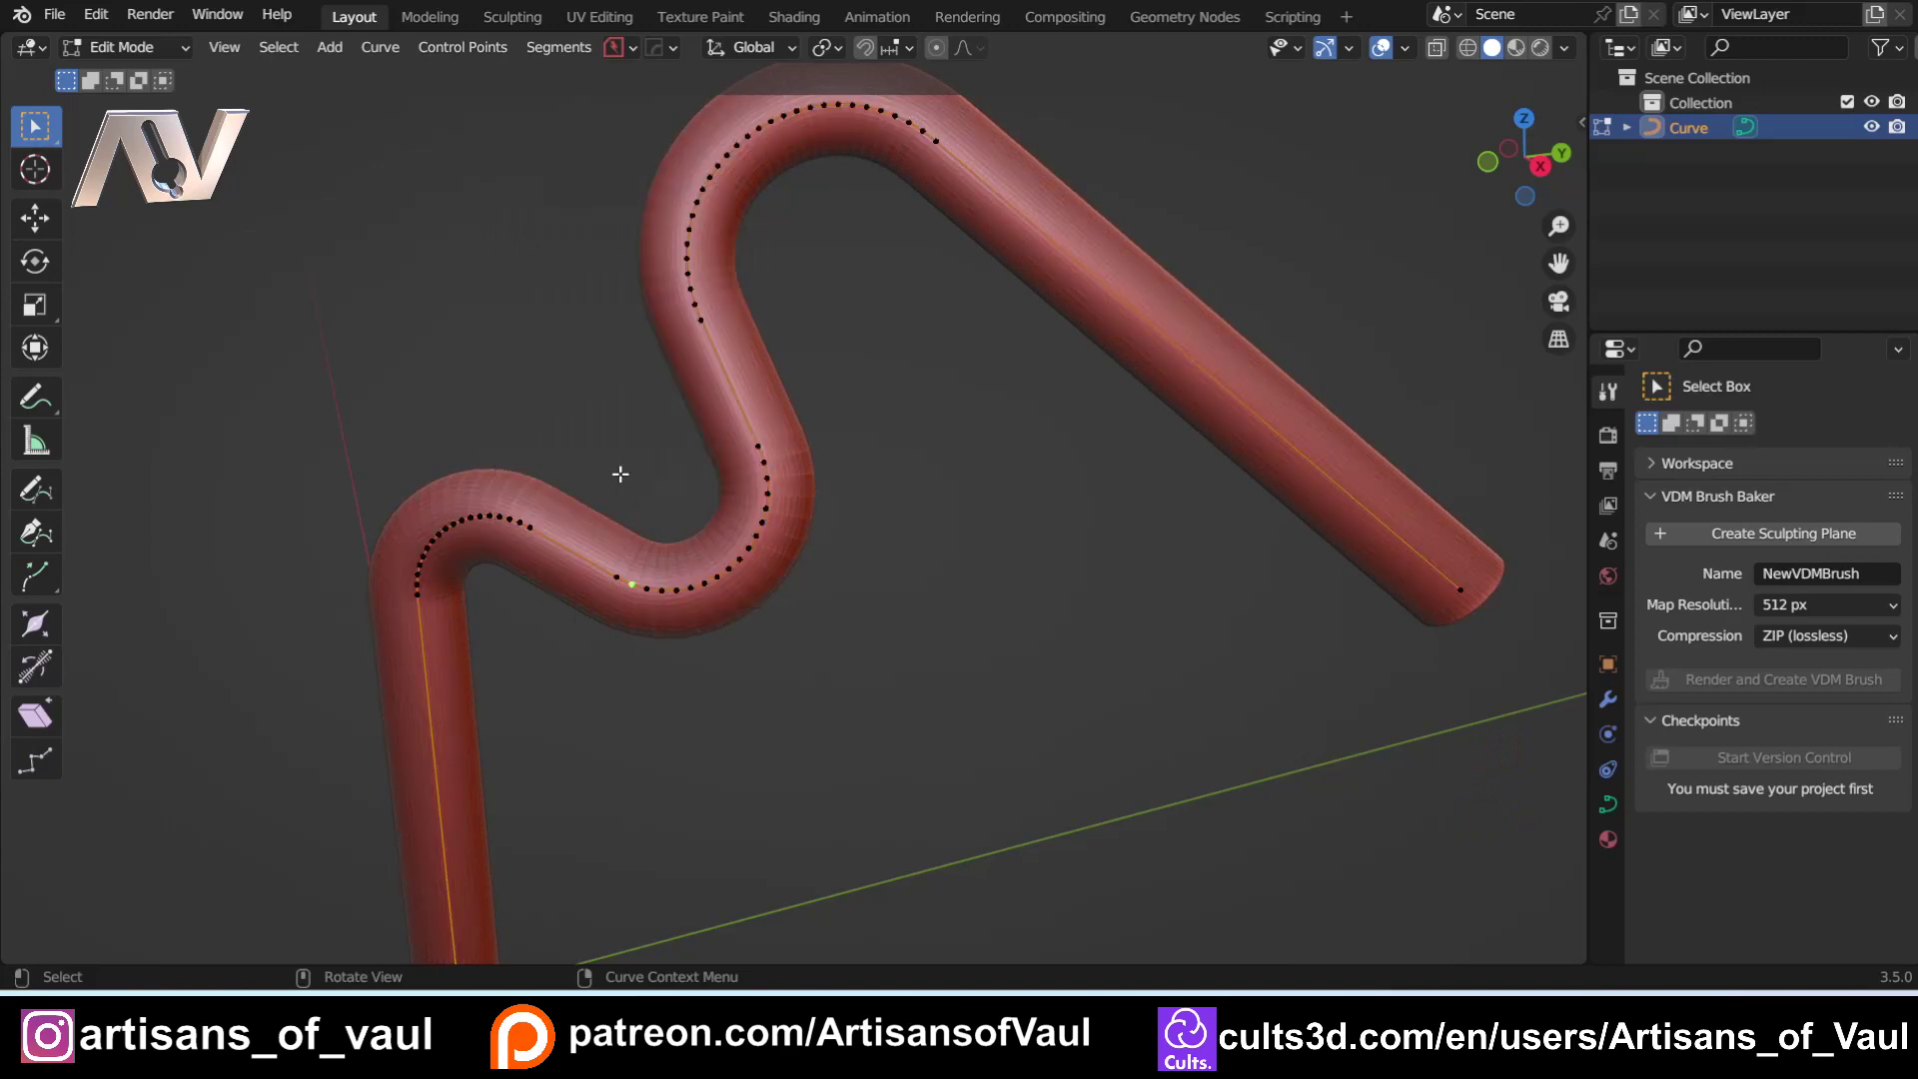
middle_drag(620, 473, 627, 562)
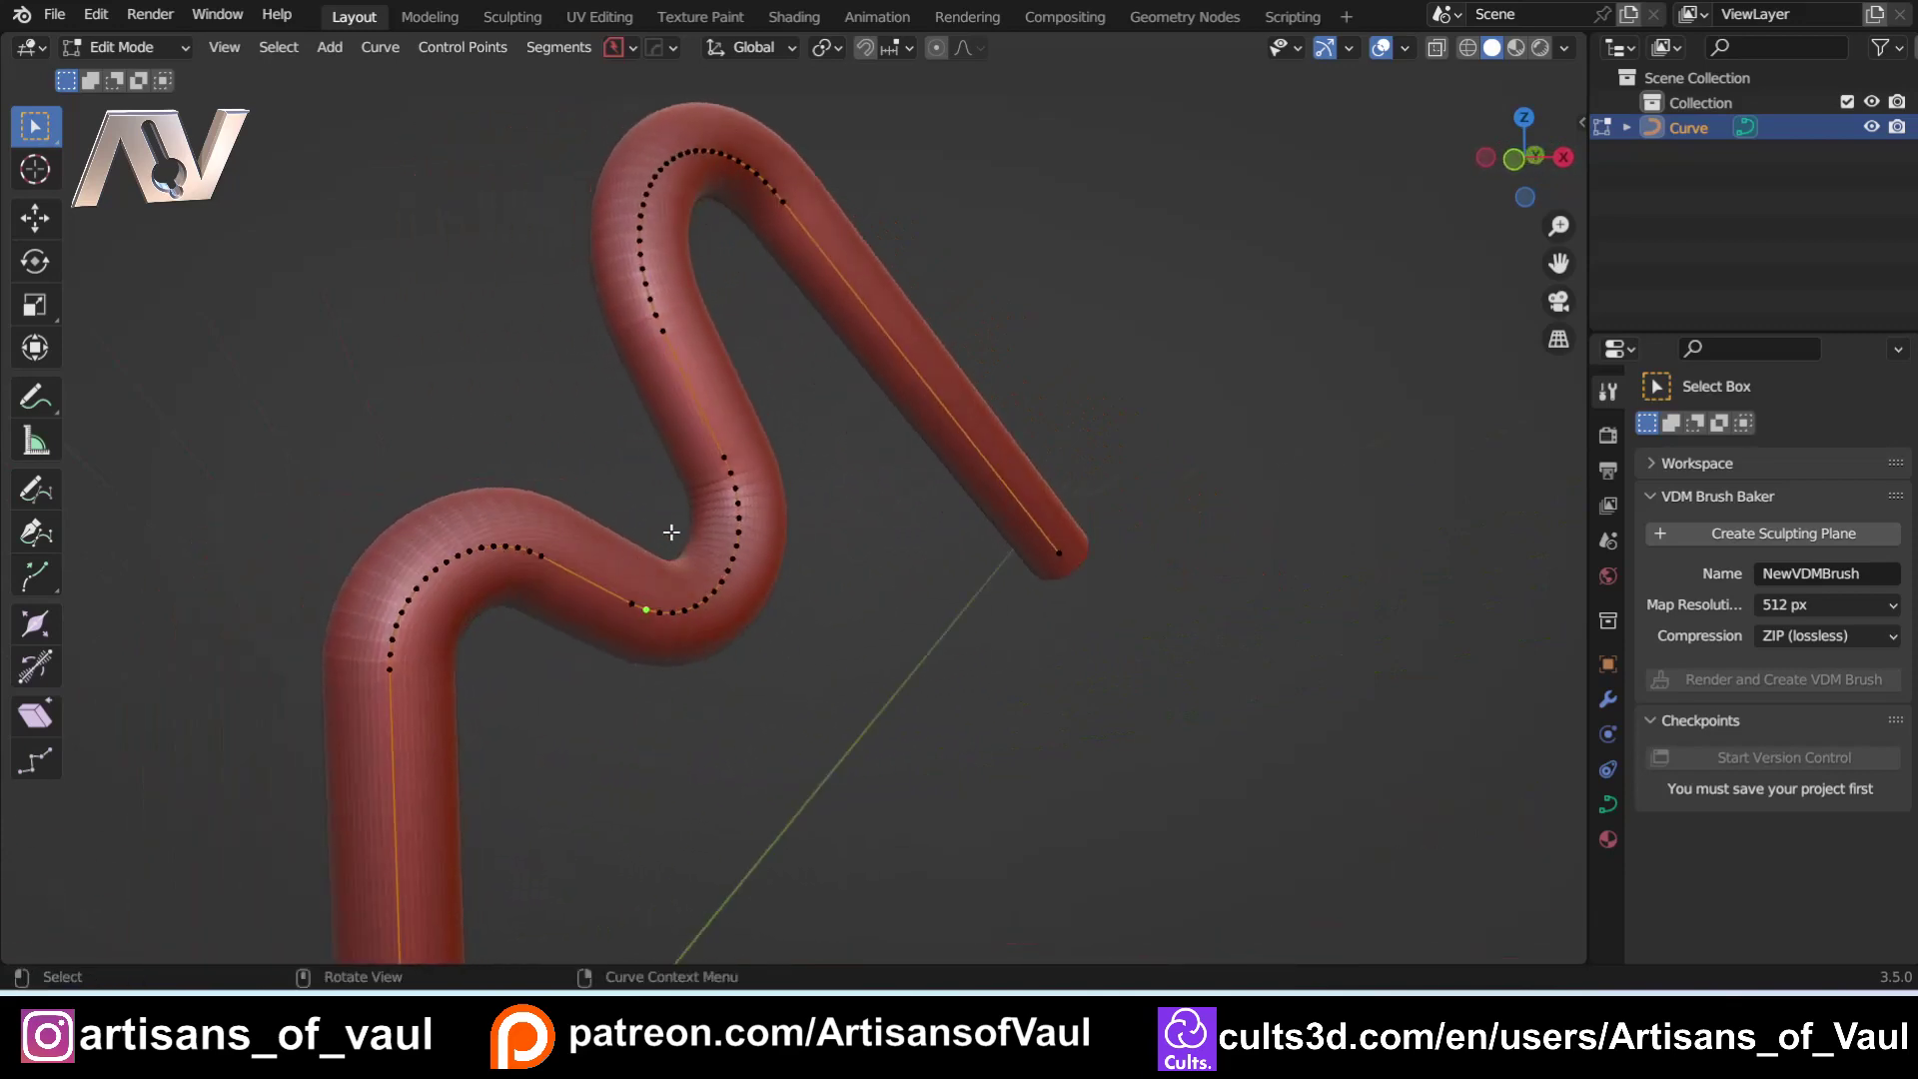
Step: Widen the tube's cross-section with an extrude of about 4.146
key(y)
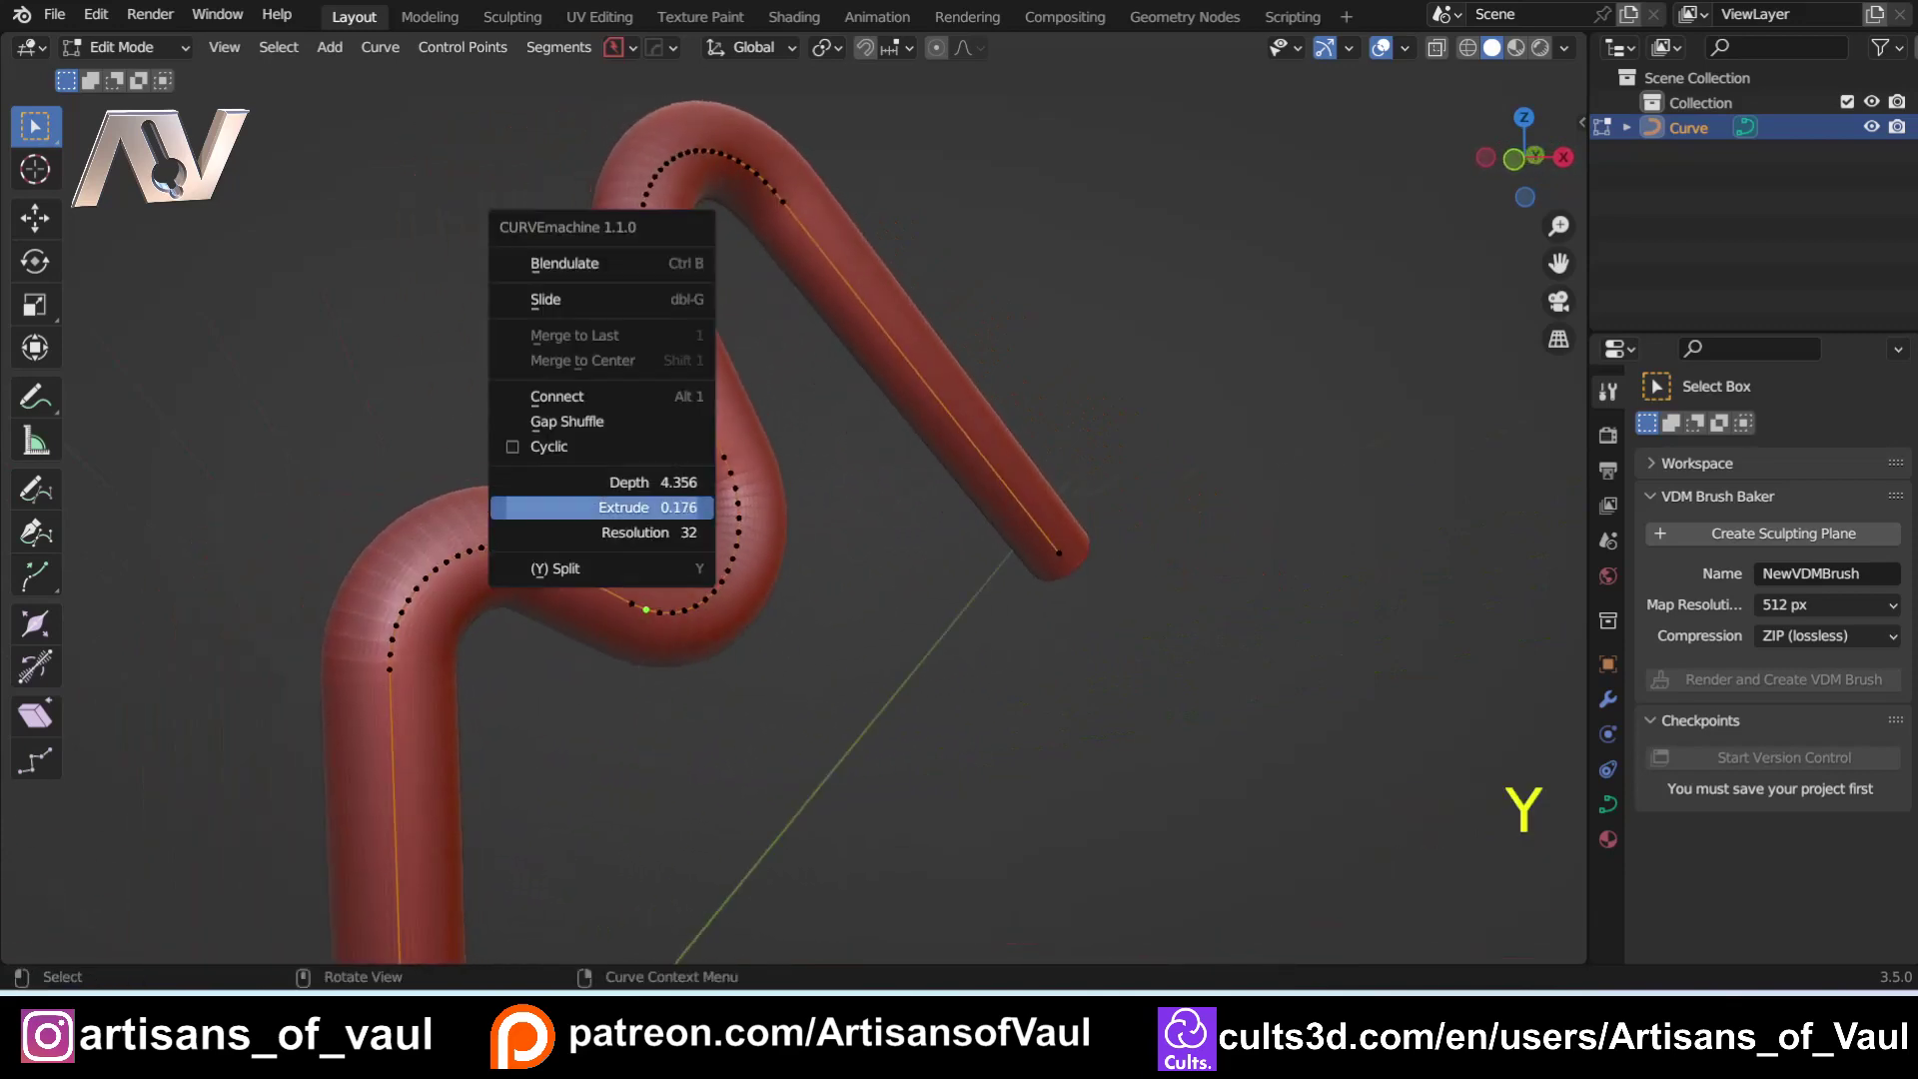
drag(648, 507, 830, 507)
scroll(746, 530, down, 3)
middle_drag(785, 543, 685, 522)
scroll(685, 522, up, 3)
shift+middle_drag(478, 602, 572, 539)
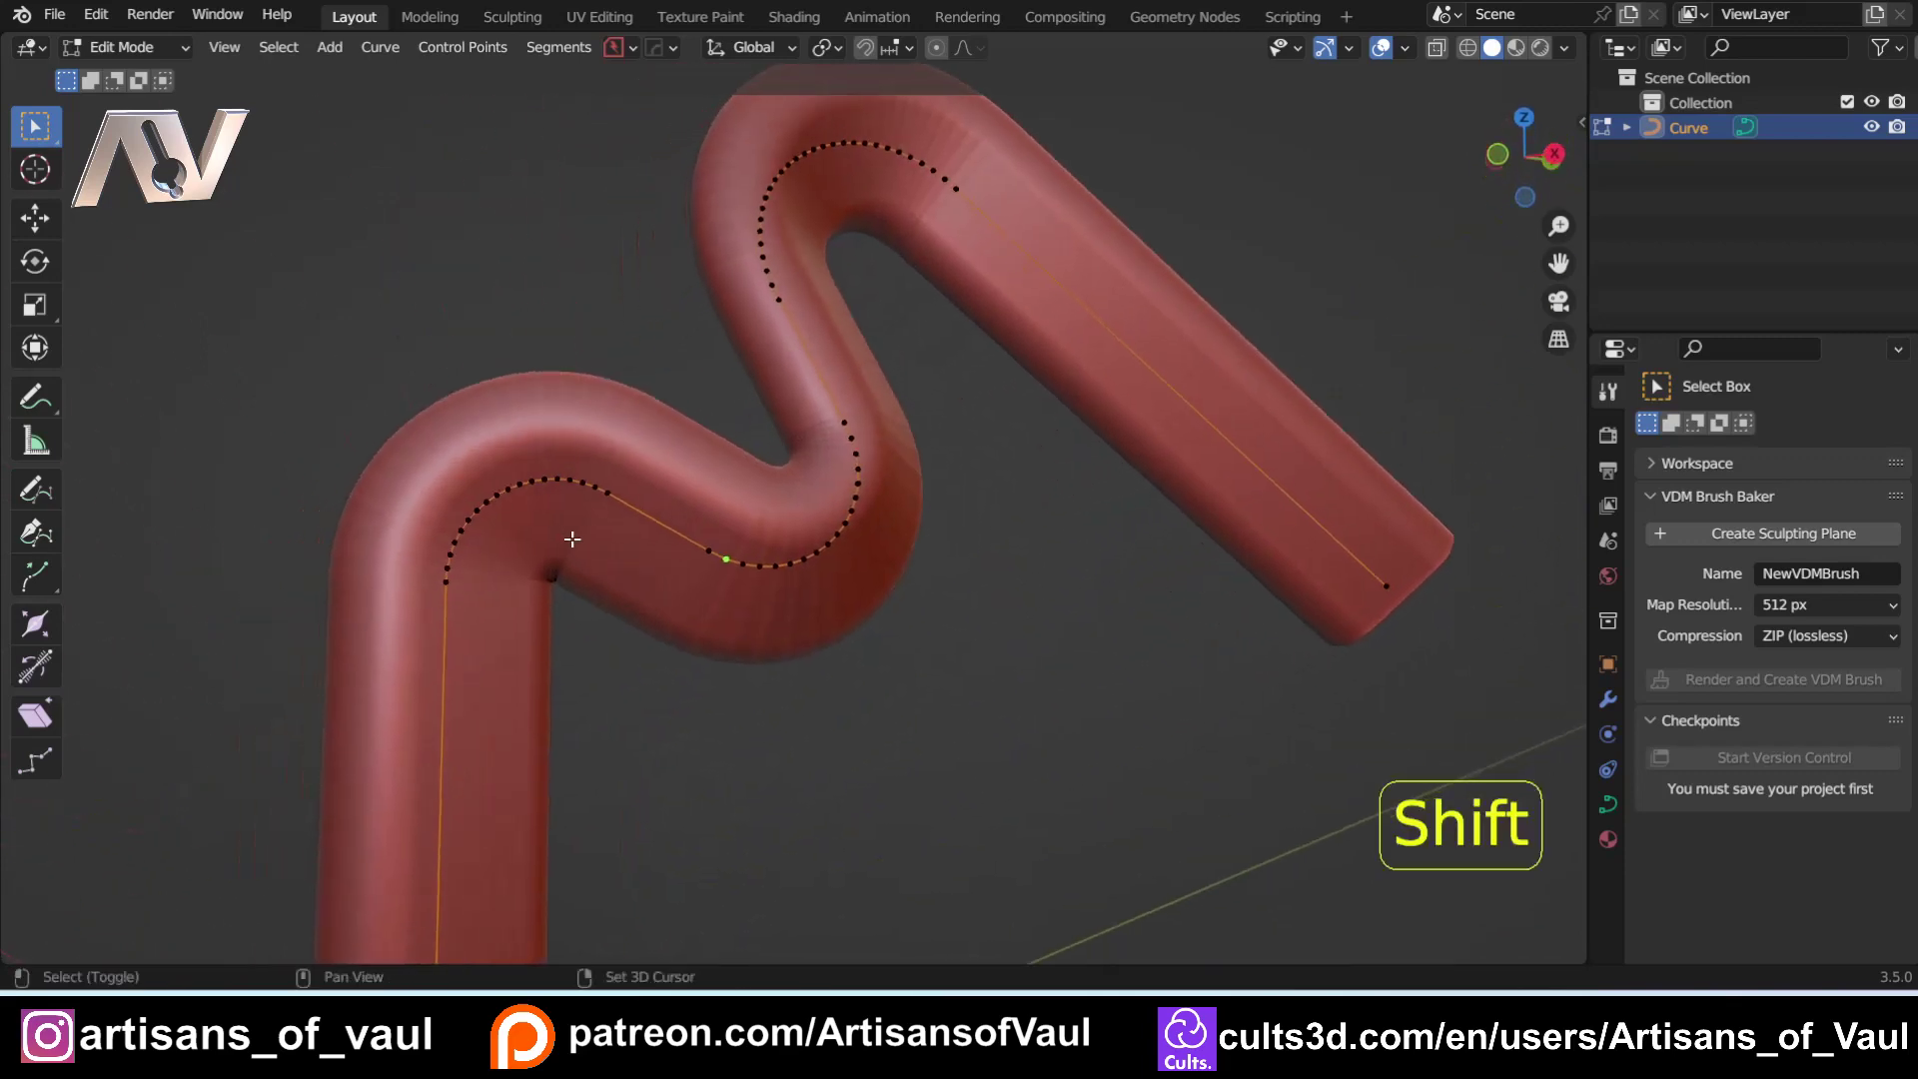
Step: Enable Fill Caps in the curve's Geometry properties to close the tube ends
click(1609, 804)
scroll(1658, 620, down, 3)
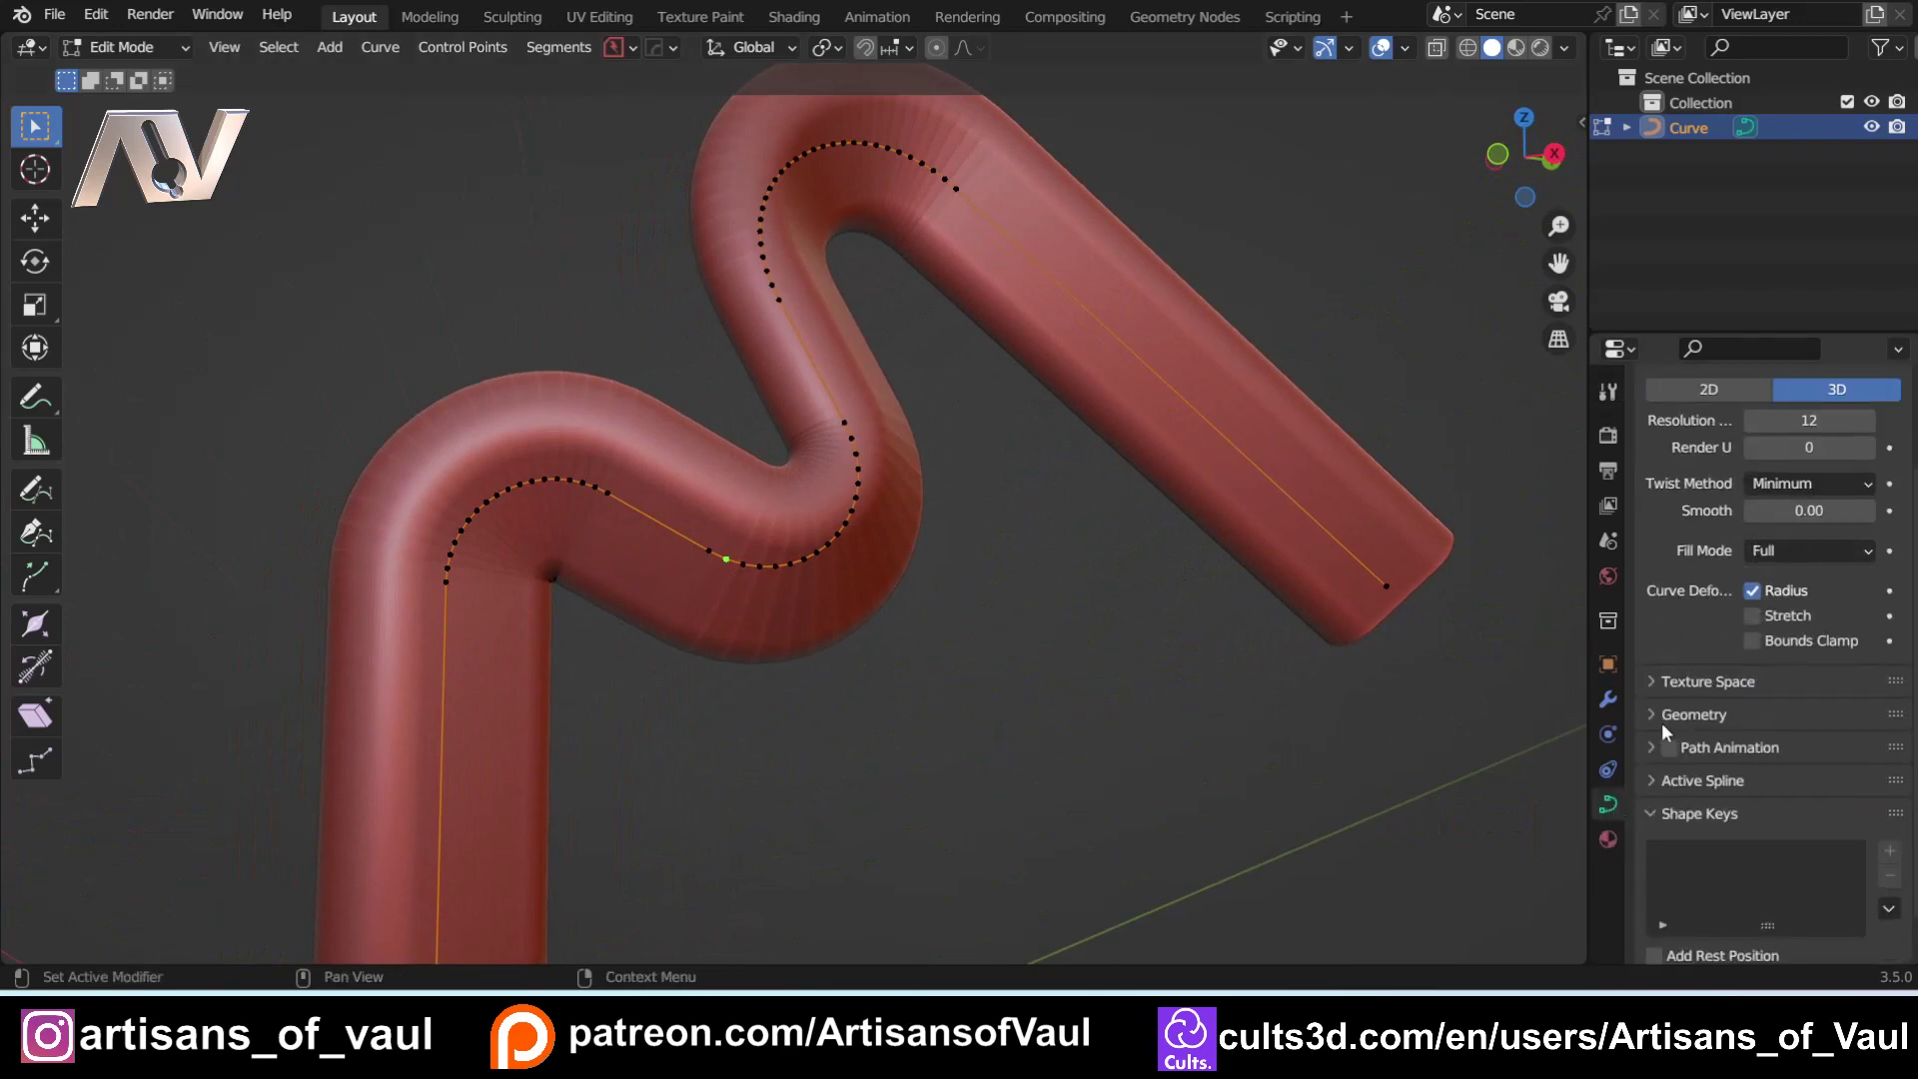
click(1662, 722)
scroll(1688, 649, down, 8)
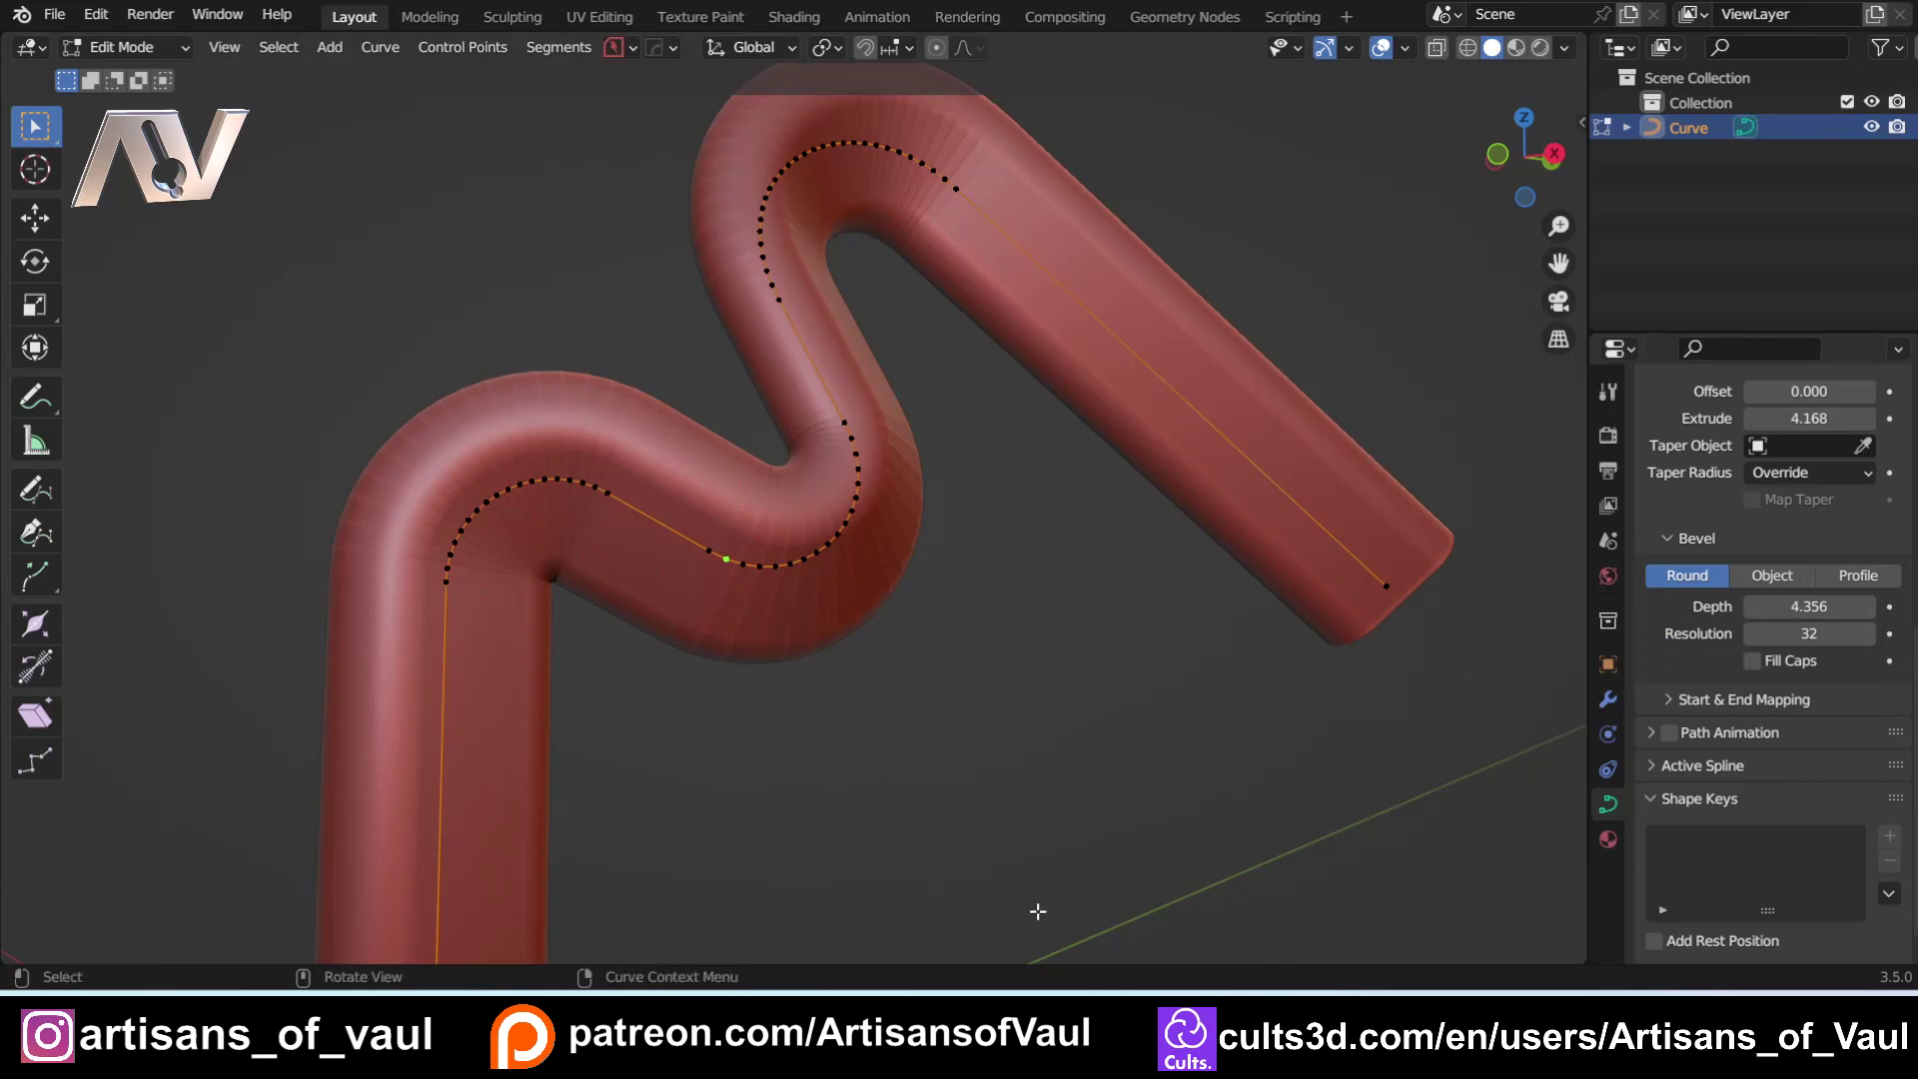
Step: Inspect the capped ends and box-select the left bend's control points
middle_drag(642, 775, 1467, 666)
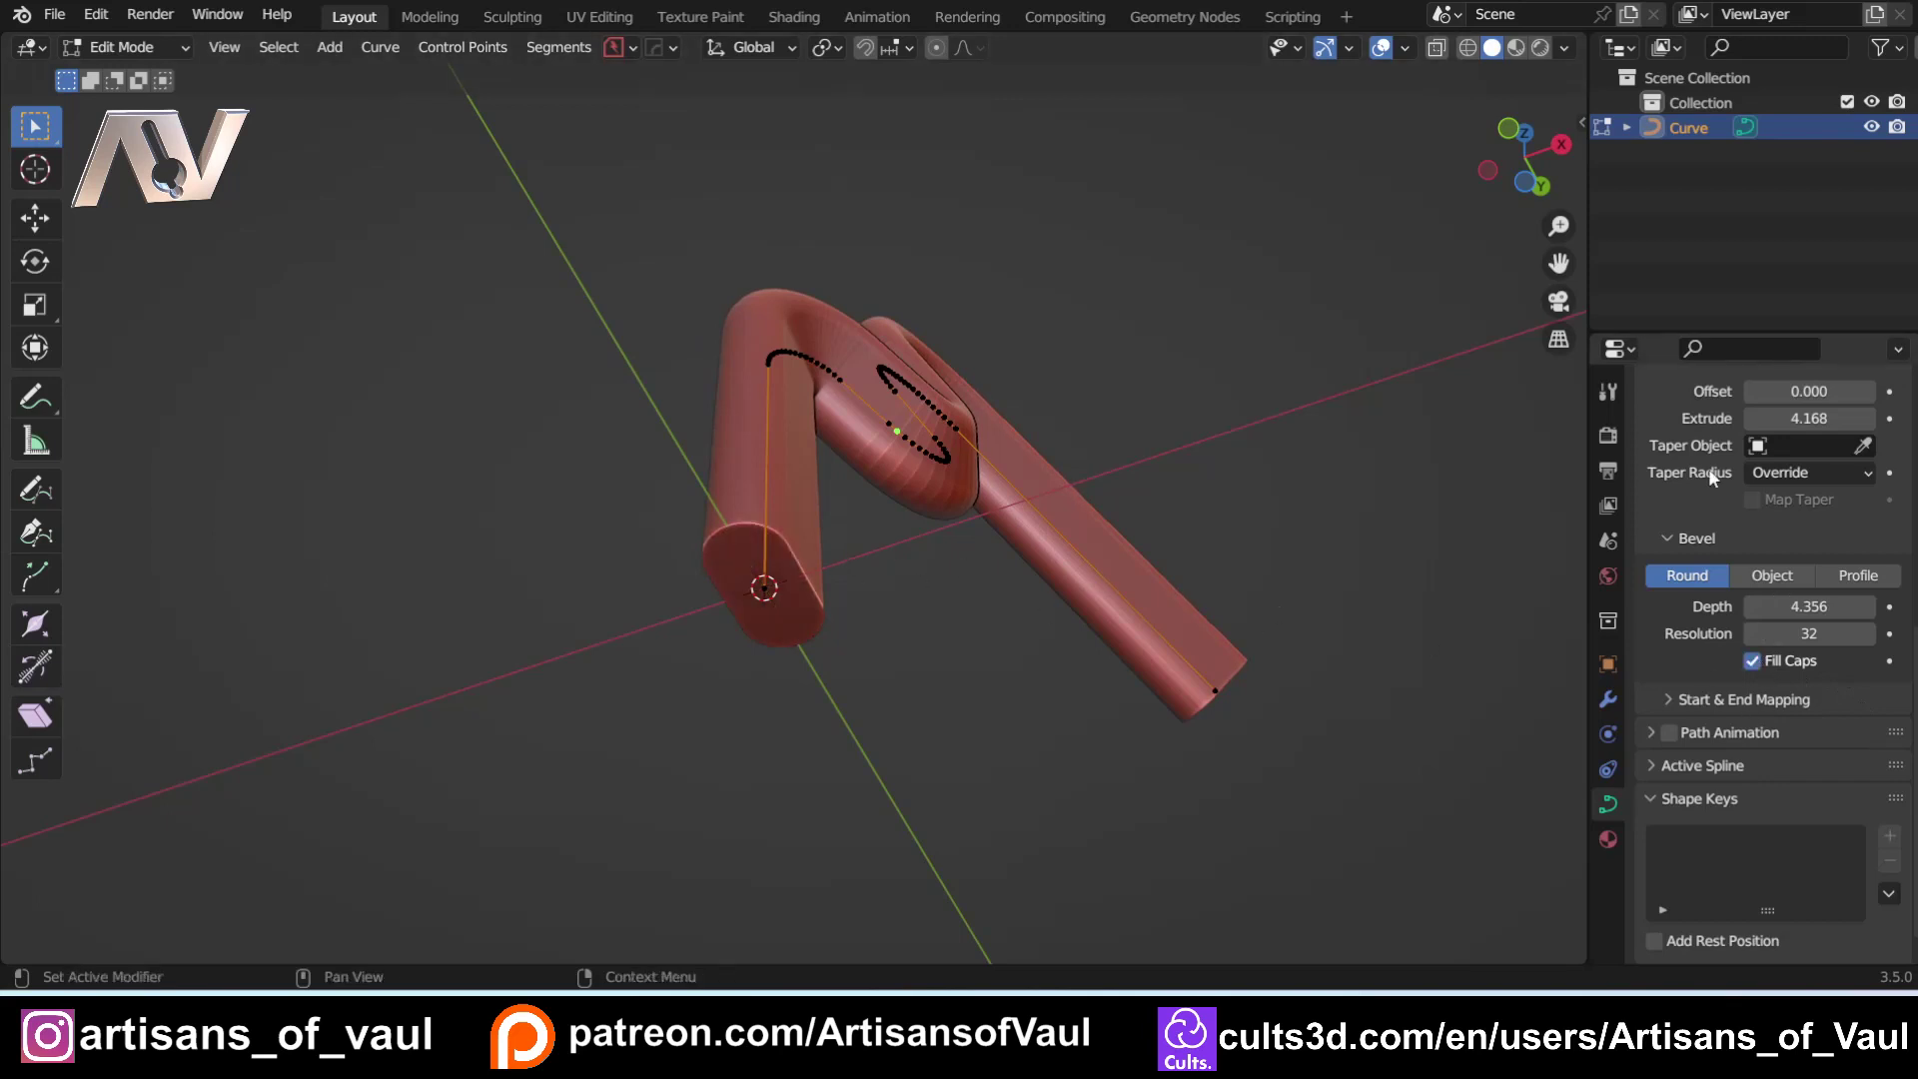
scroll(1758, 511, up, 5)
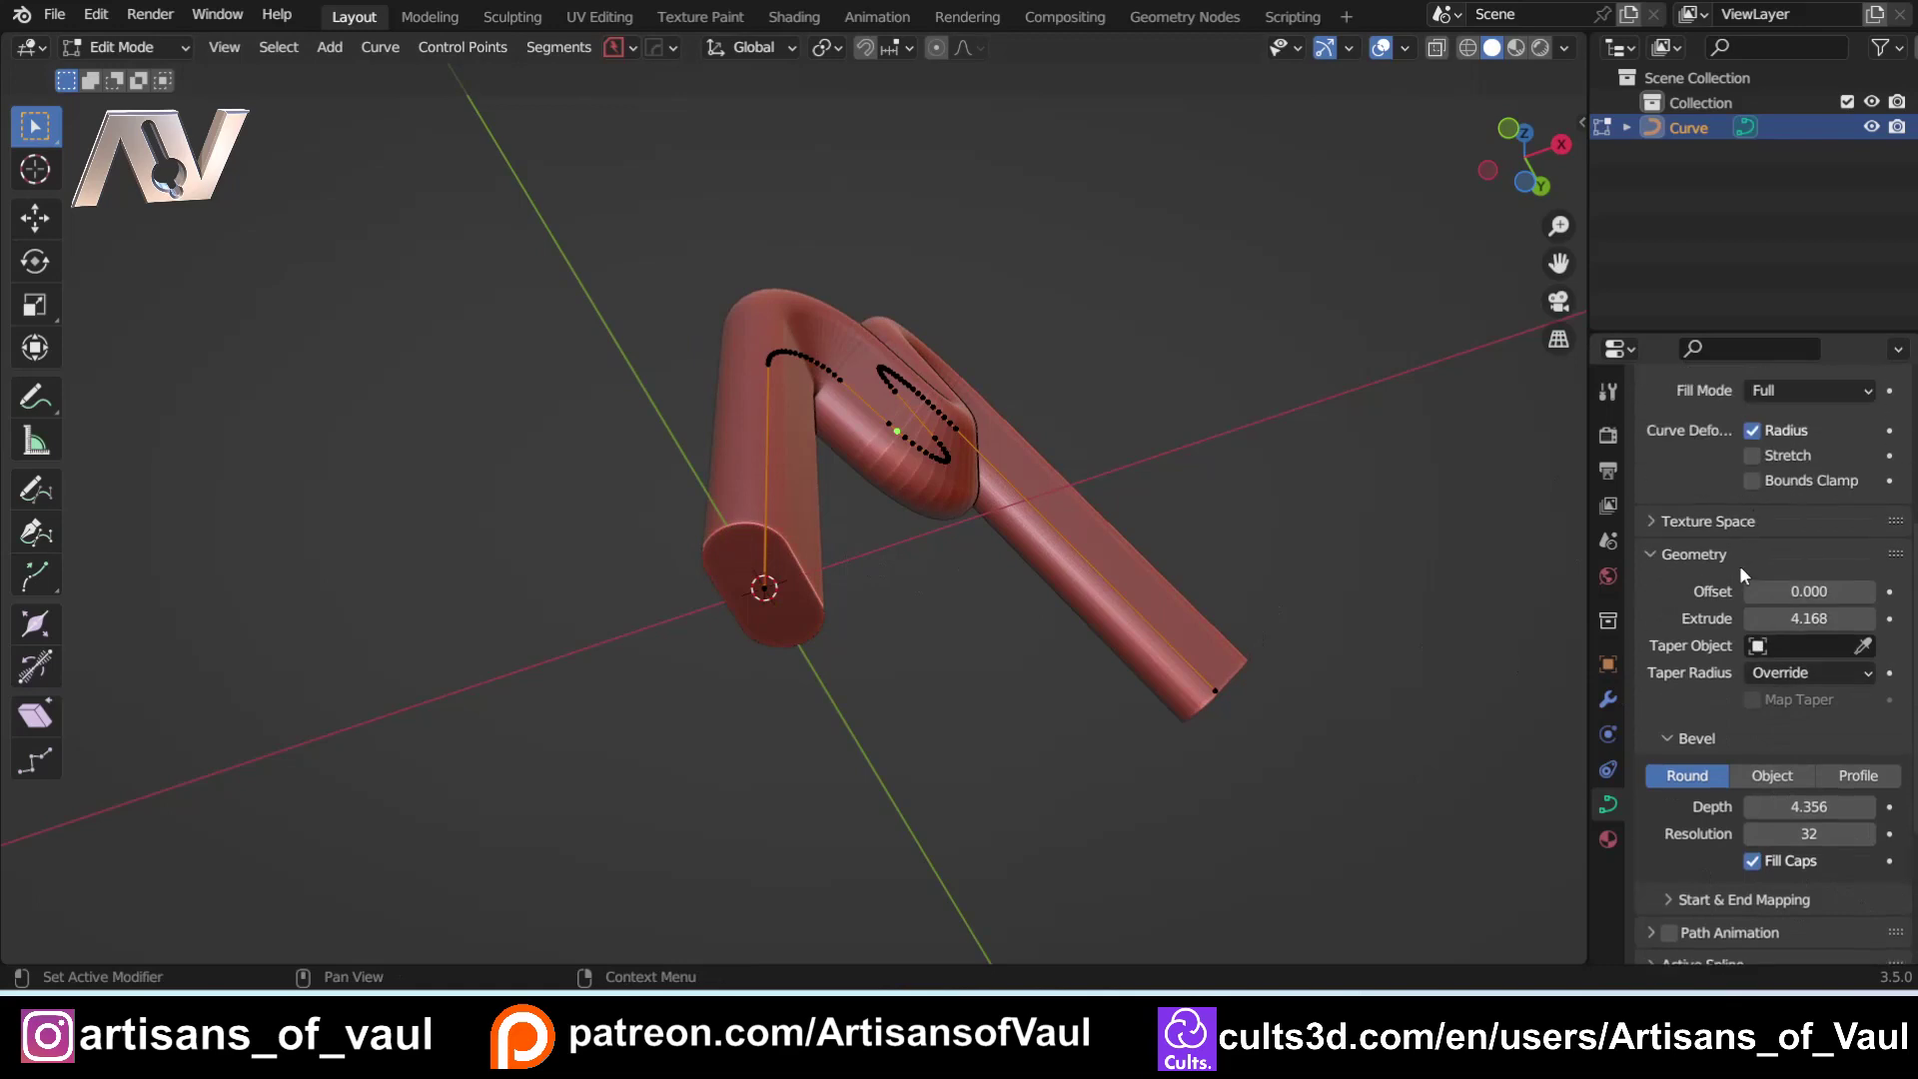
middle_drag(1059, 329, 939, 450)
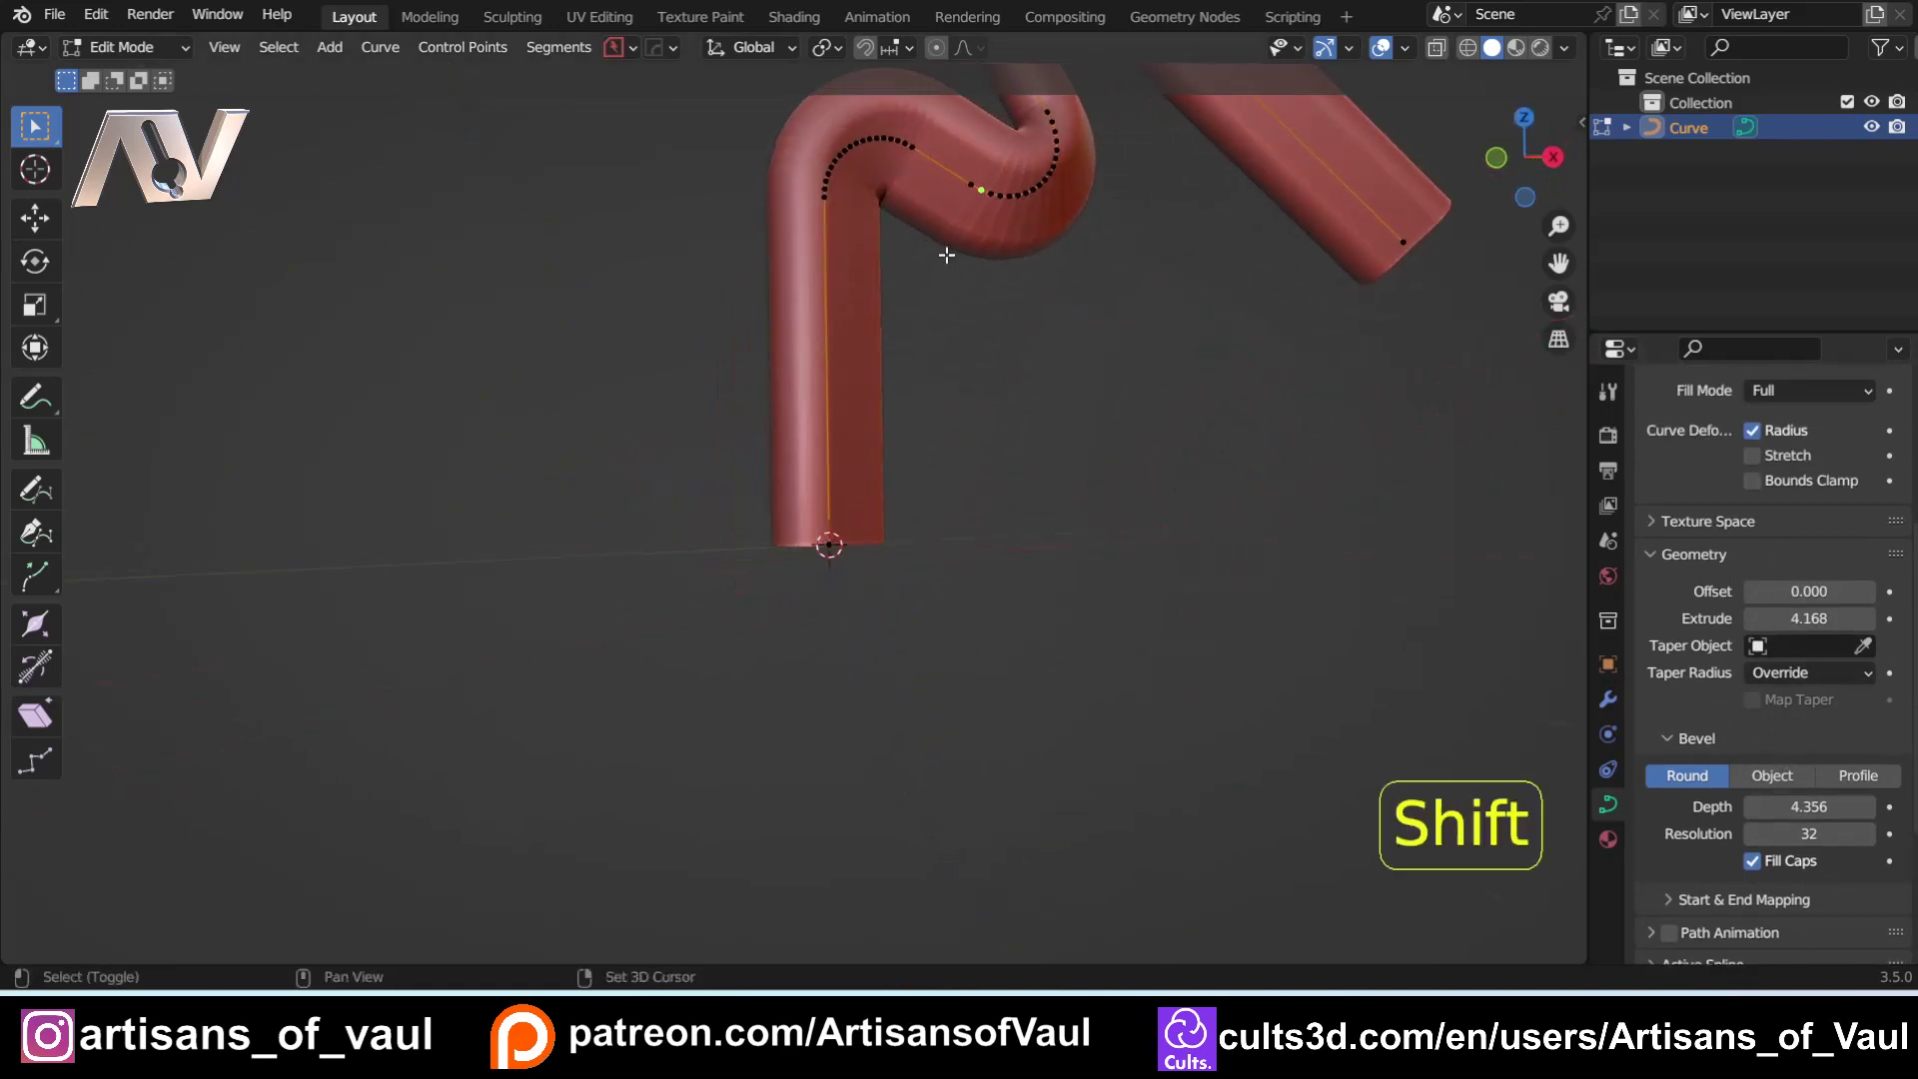
shift+middle_drag(946, 252, 723, 694)
scroll(788, 685, up, 2)
scroll(728, 655, up, 2)
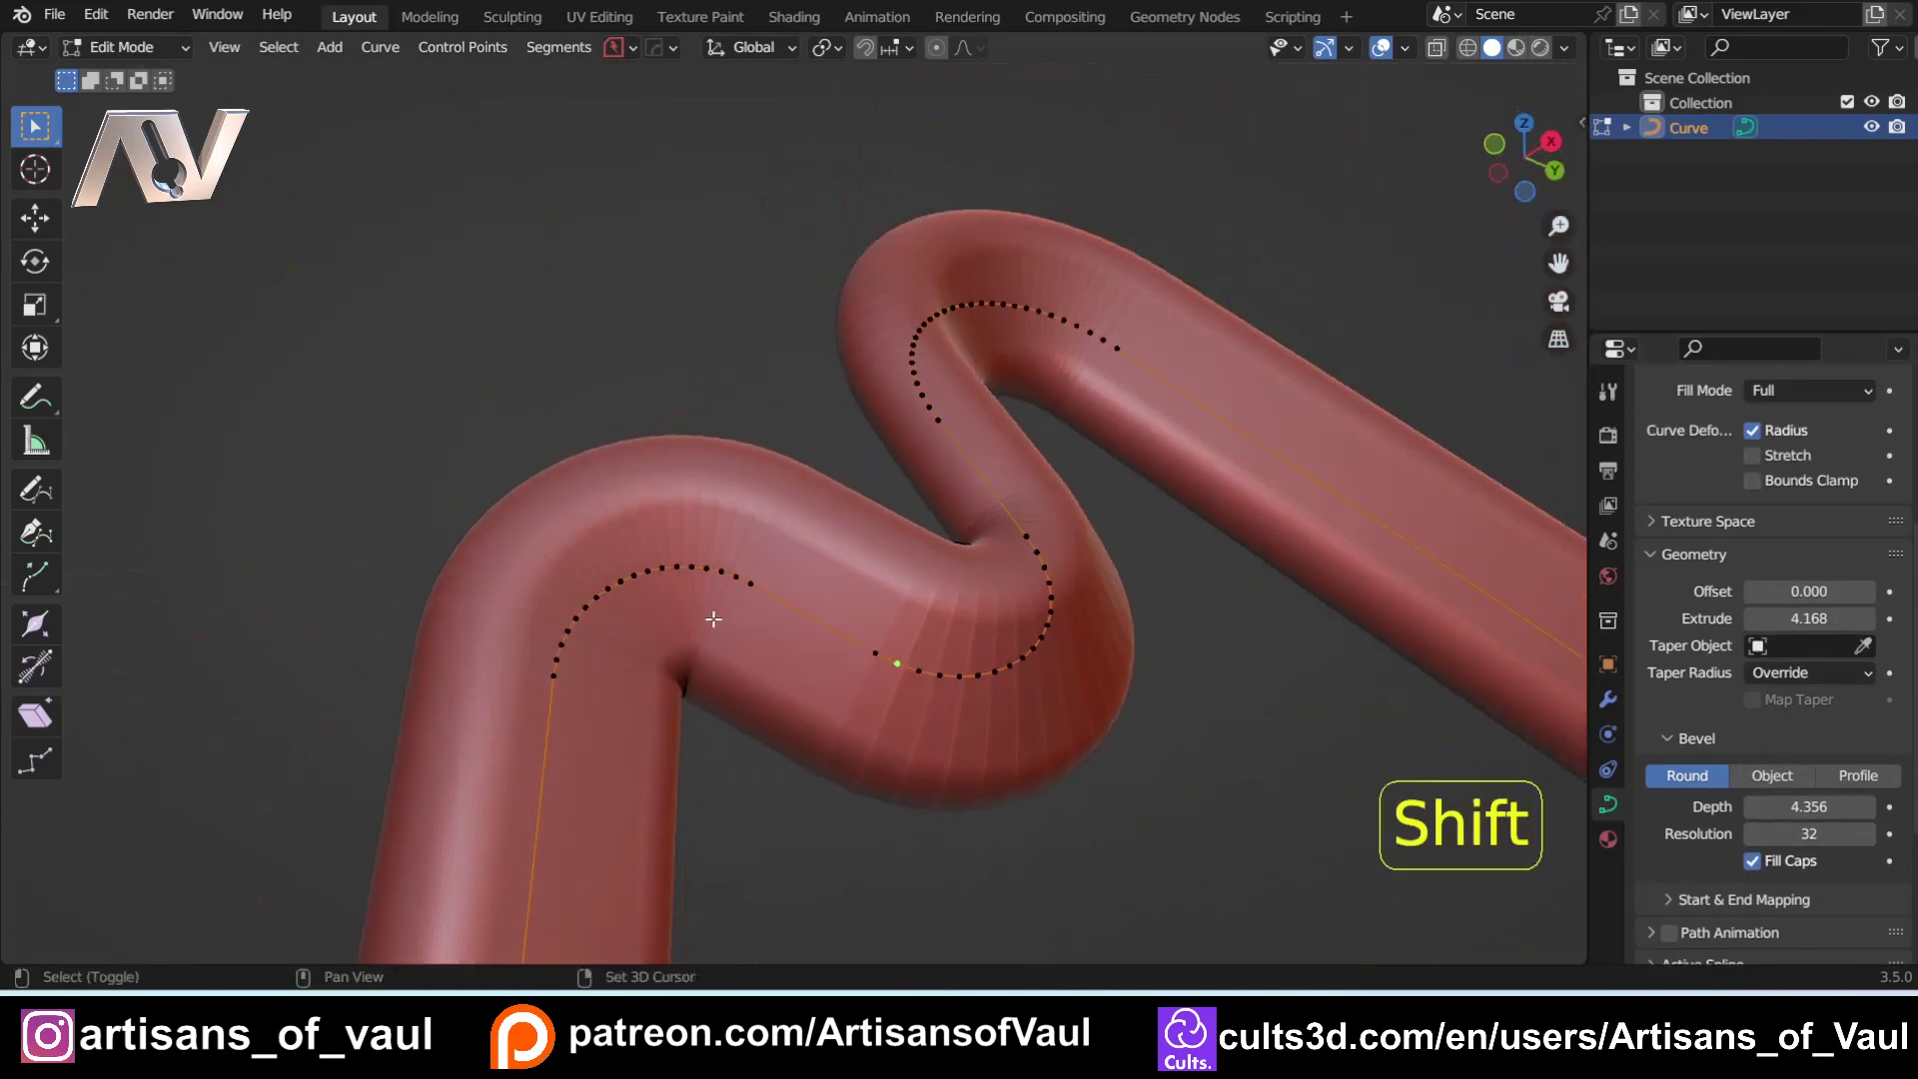
shift+middle_drag(715, 617, 805, 548)
scroll(805, 548, up, 4)
middle_drag(754, 694, 733, 644)
drag(342, 227, 967, 713)
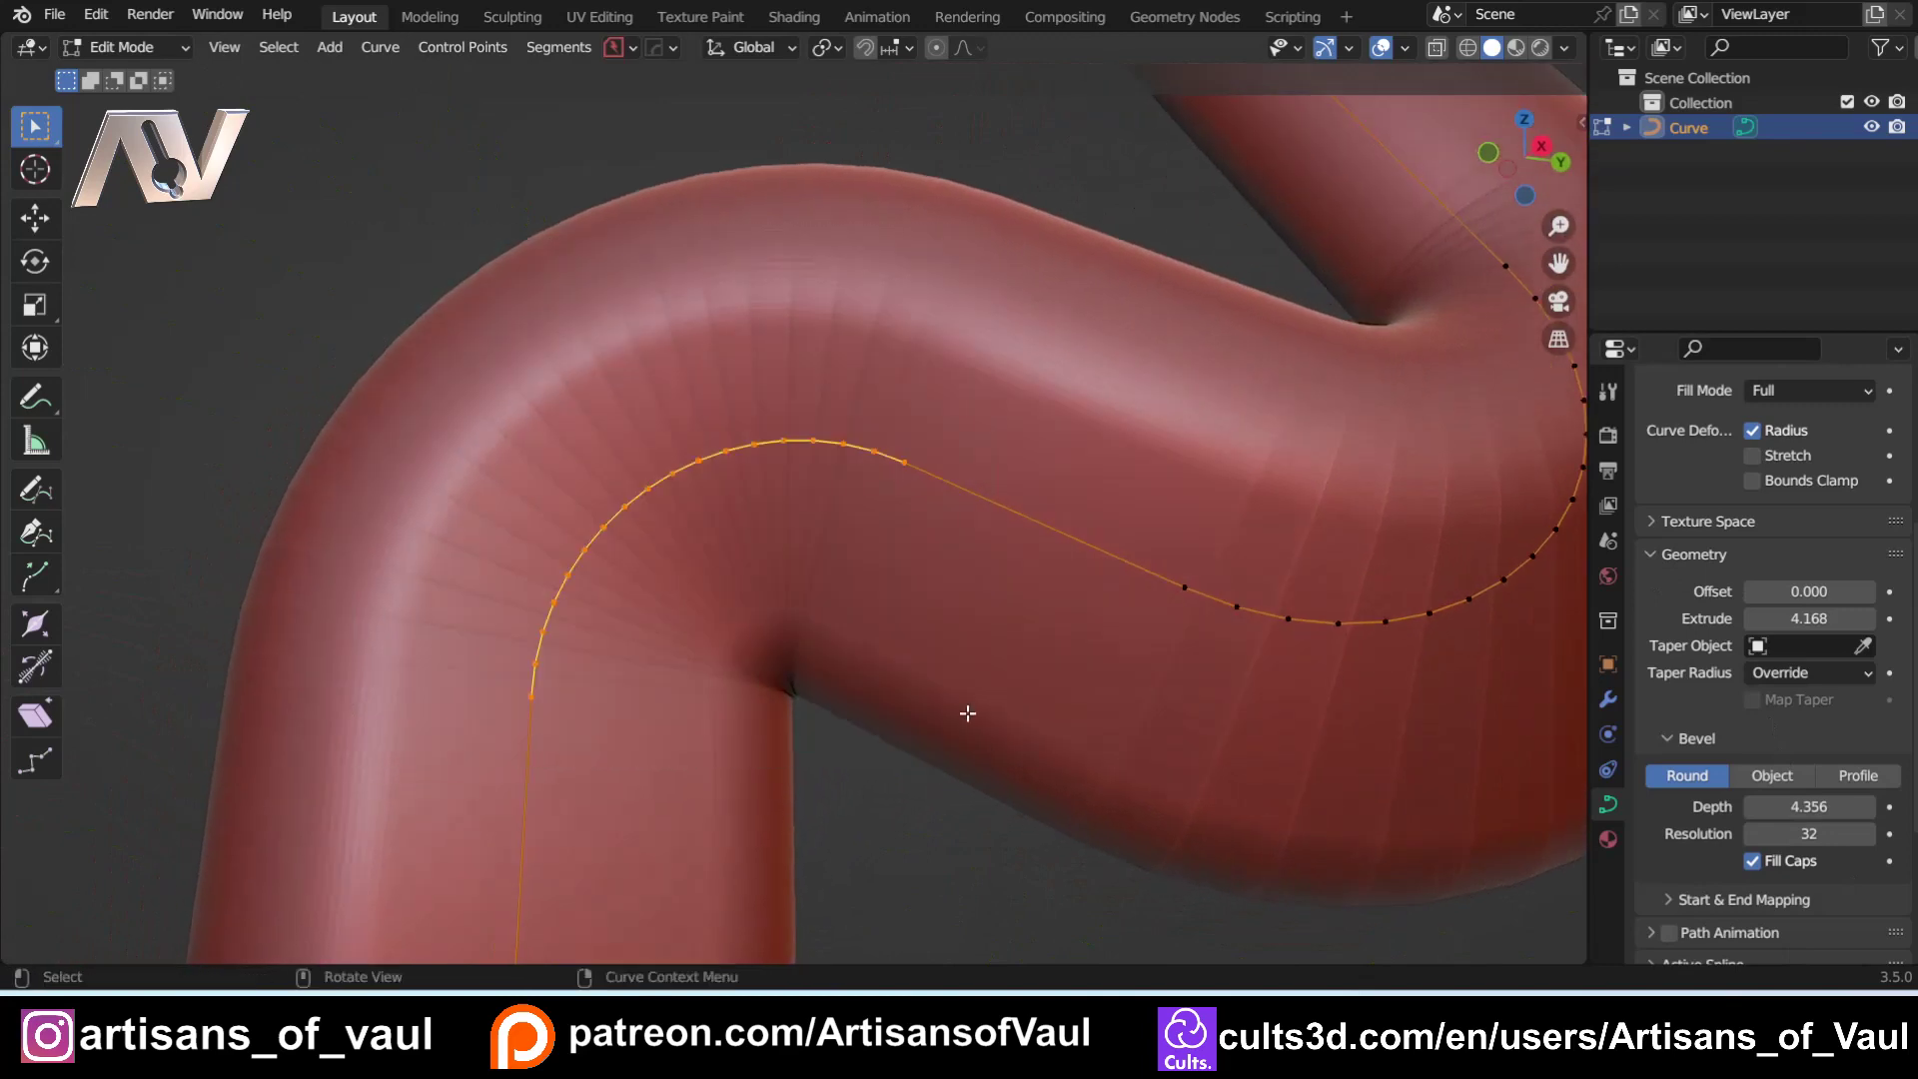
Step: Re-round the left bend with Blendulate at amount 0.92 and 25 segments, then exit to Object Mode
key(ctrl+b)
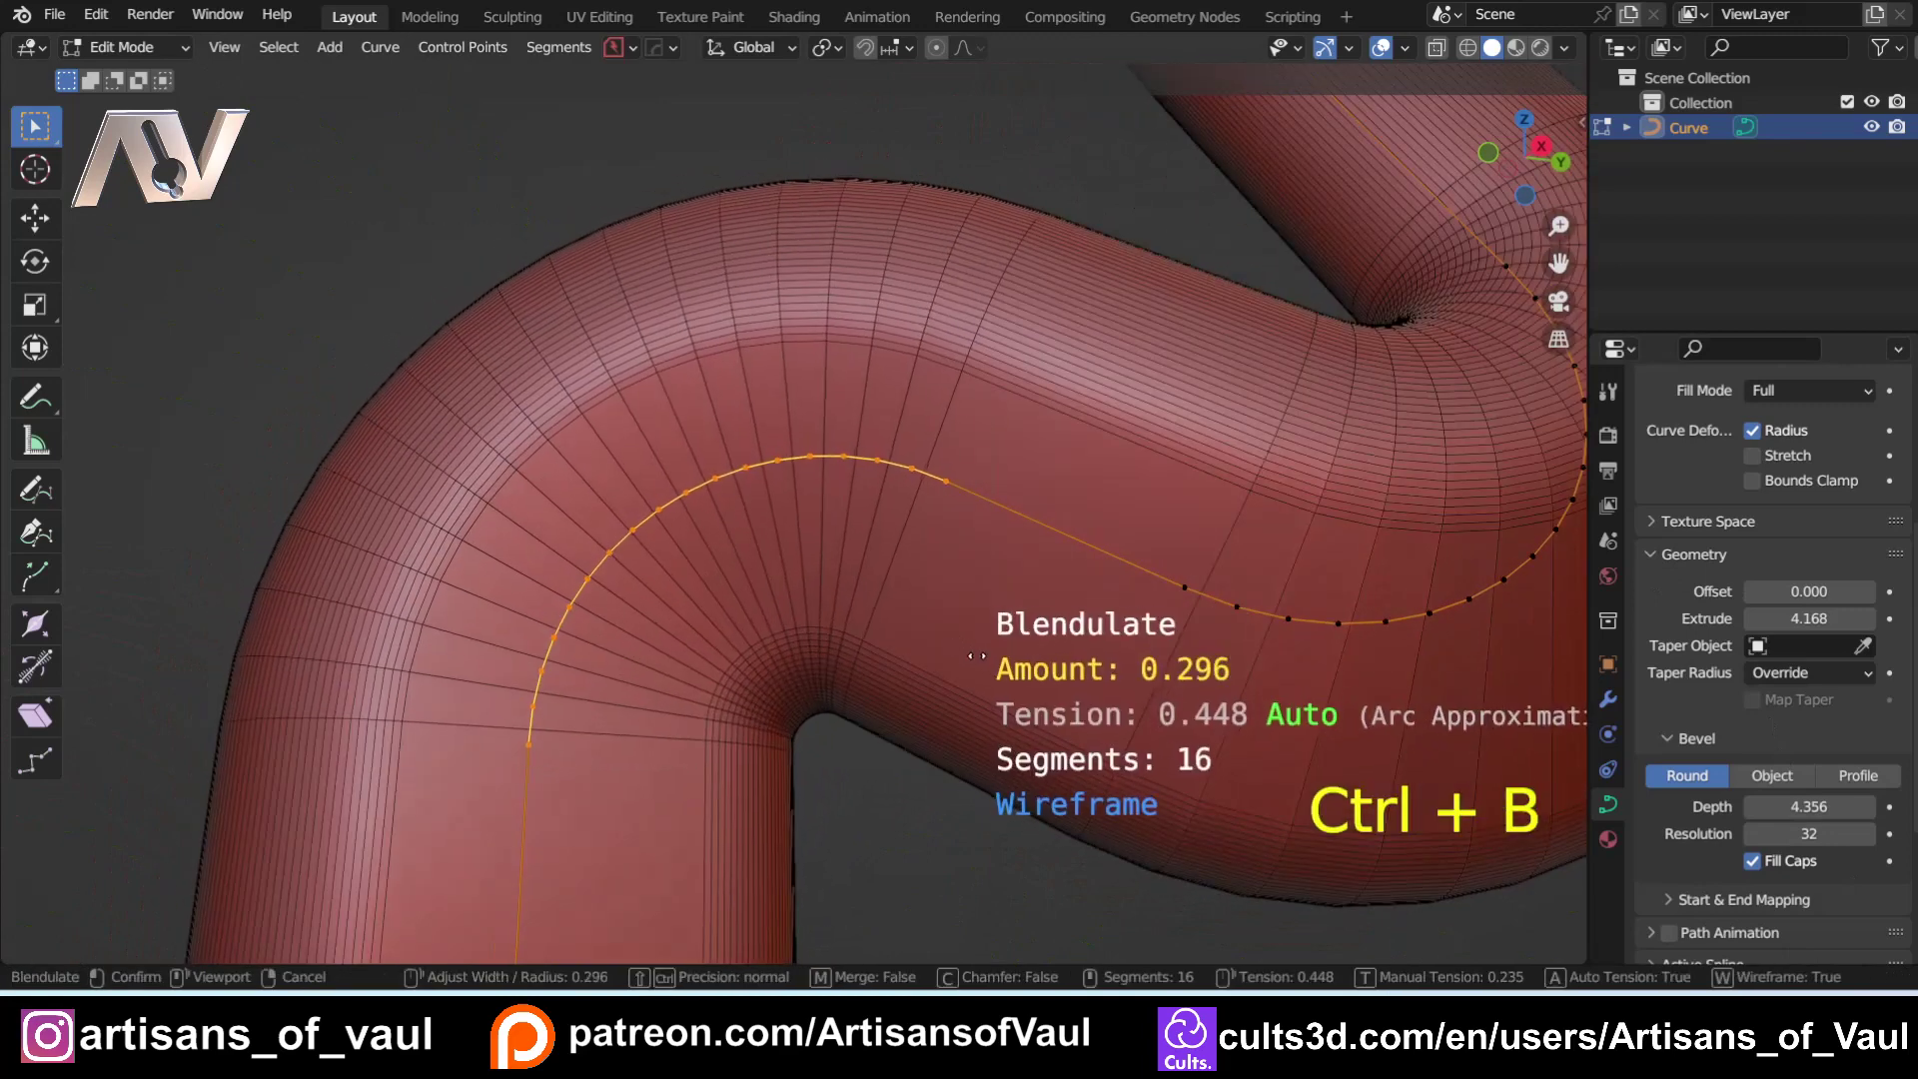
scroll(1011, 707, up, 5)
scroll(1011, 739, up, 4)
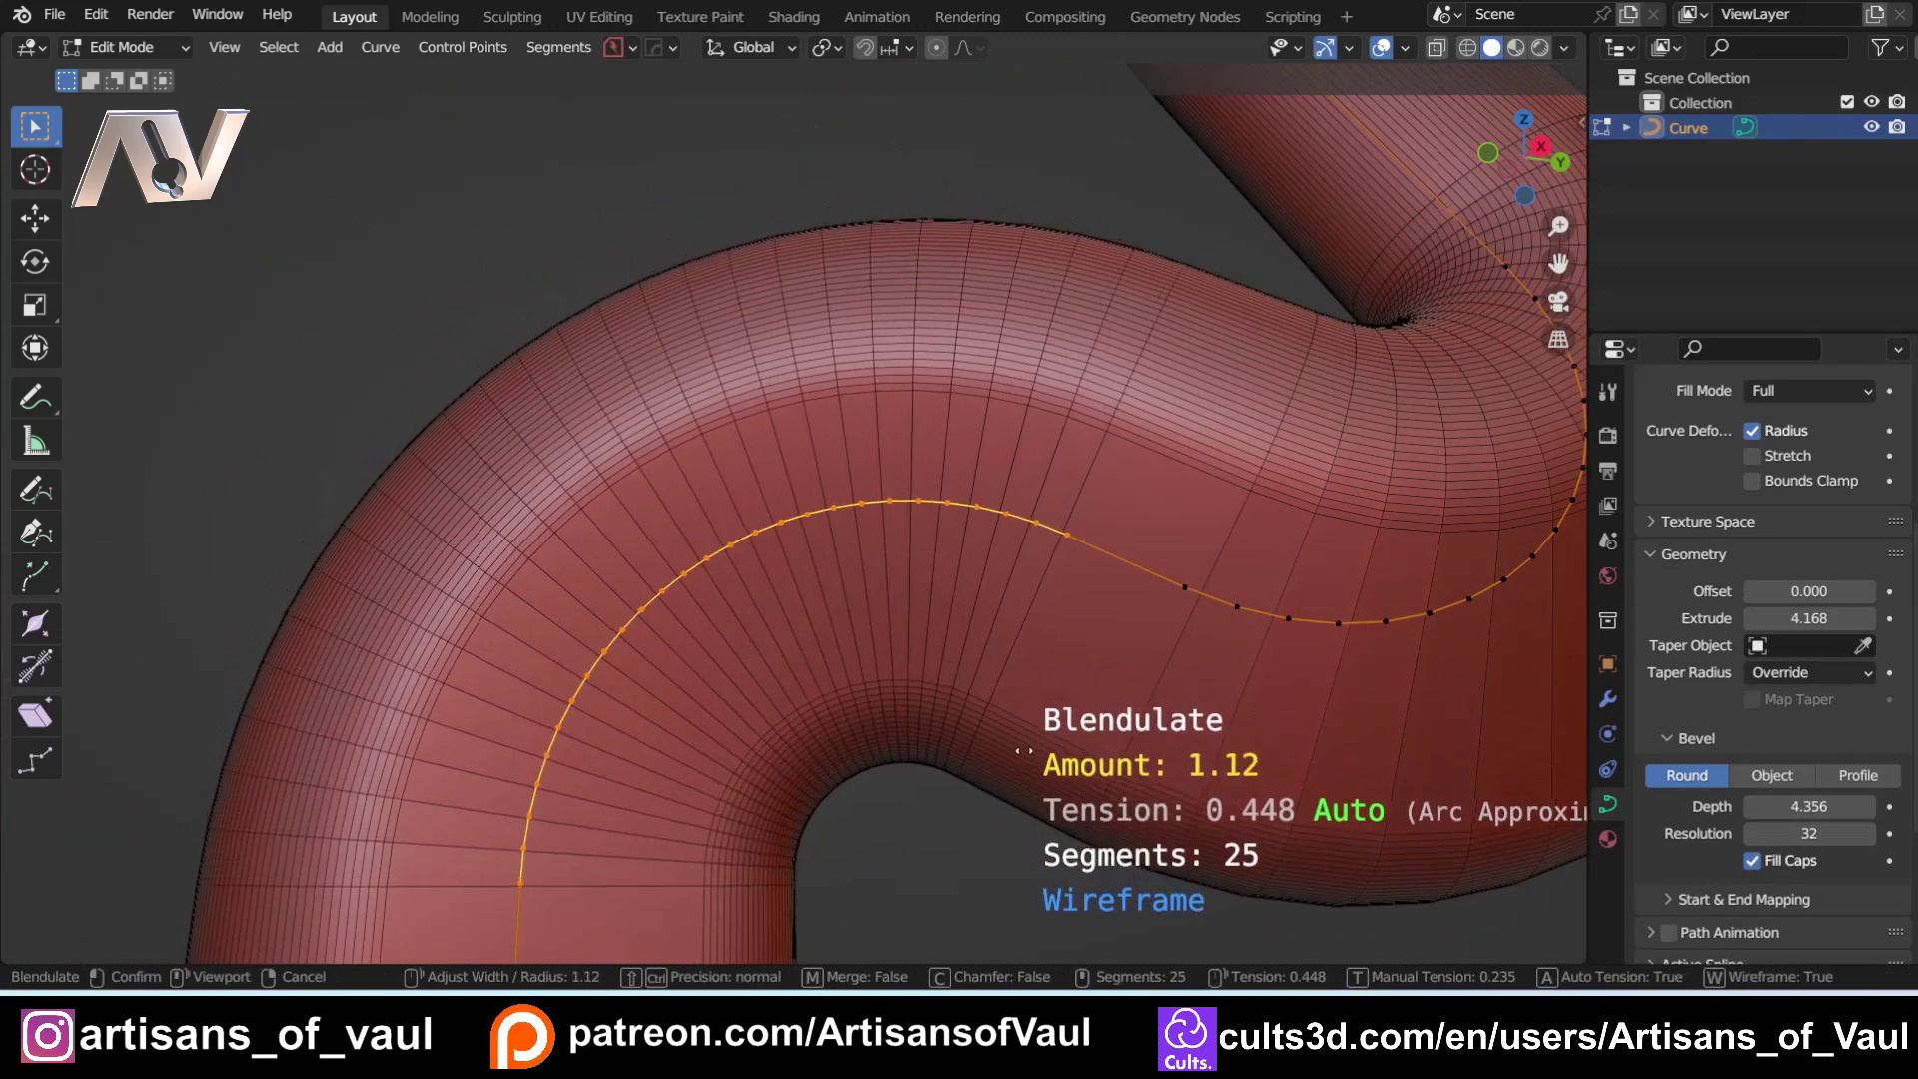
click(1009, 759)
scroll(1009, 757, down, 6)
middle_drag(993, 691, 771, 632)
scroll(823, 572, up, 3)
scroll(771, 651, down, 3)
scroll(872, 671, up, 2)
key(Tab)
scroll(944, 591, down, 2)
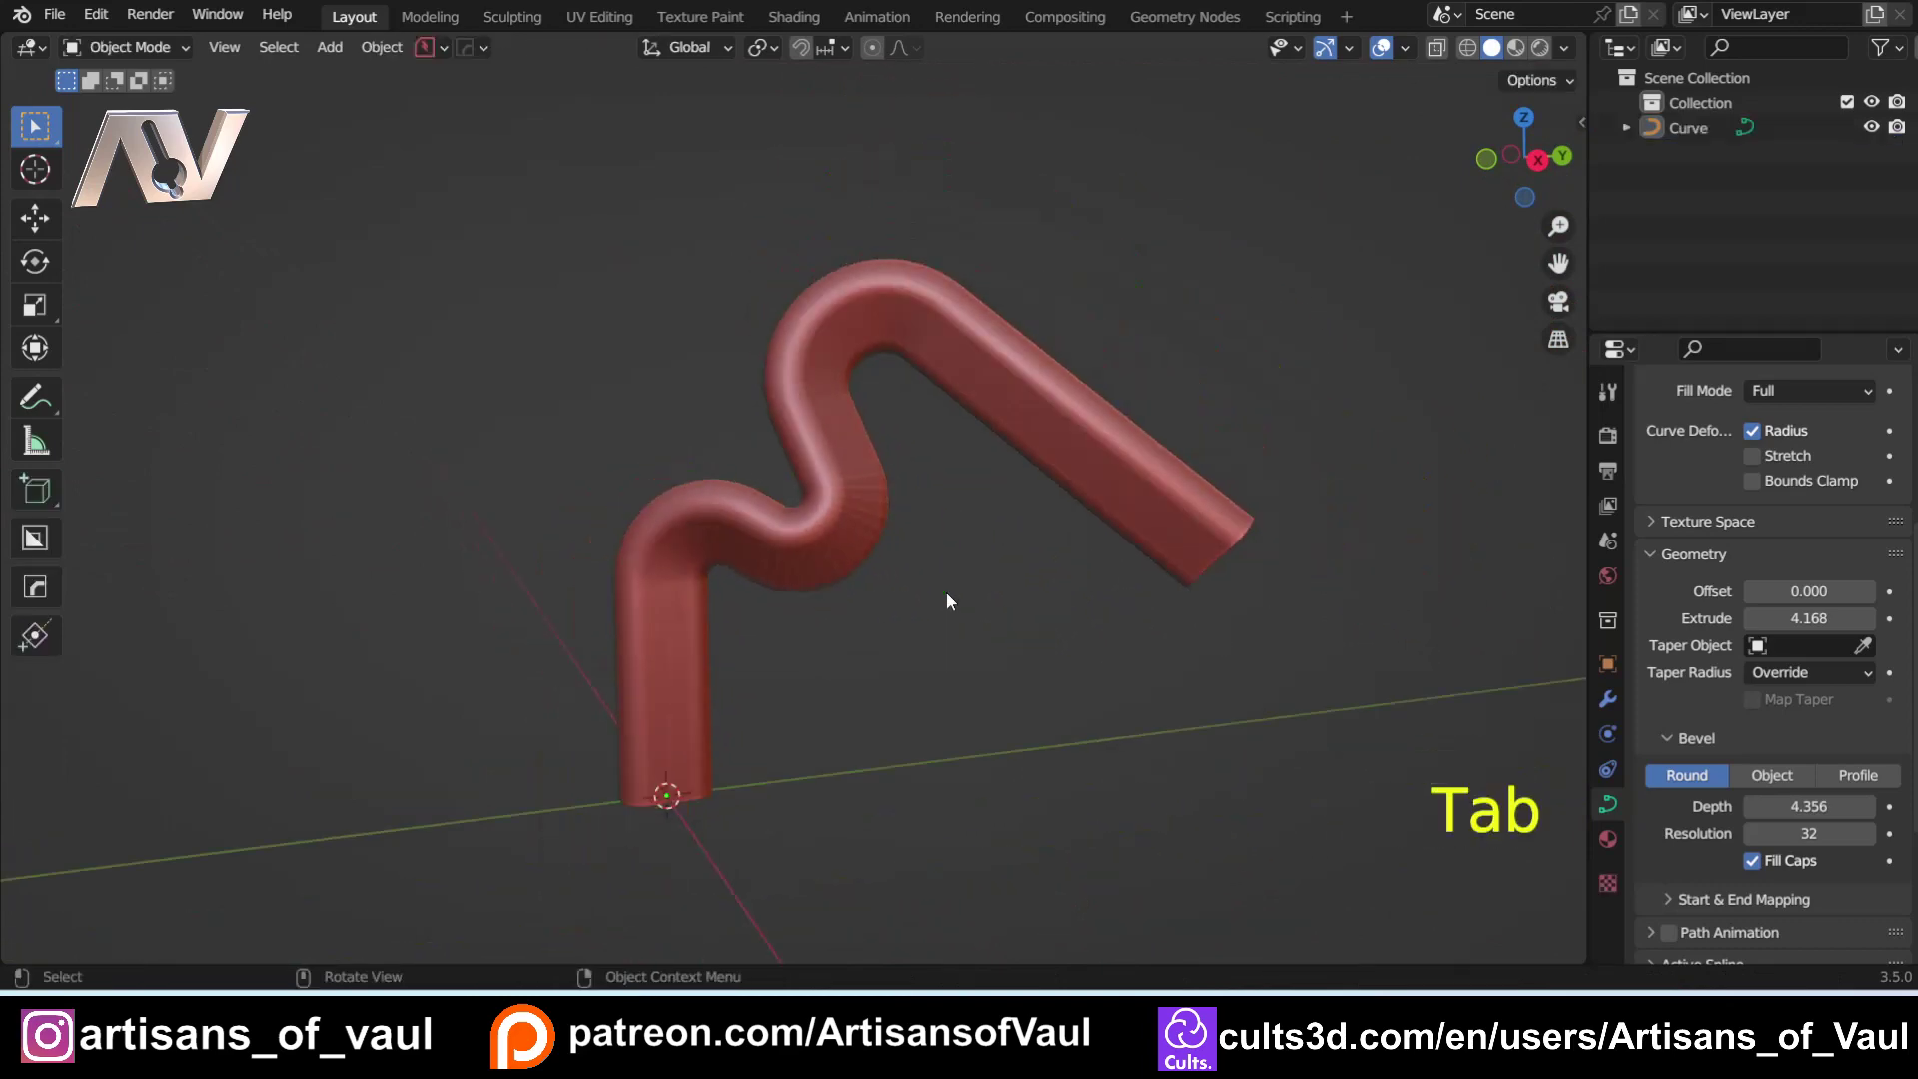
scroll(945, 592, down, 1)
Step: Add a Single Point Poly Curve beside the tube
key(shift+a)
mouse_move(883, 458)
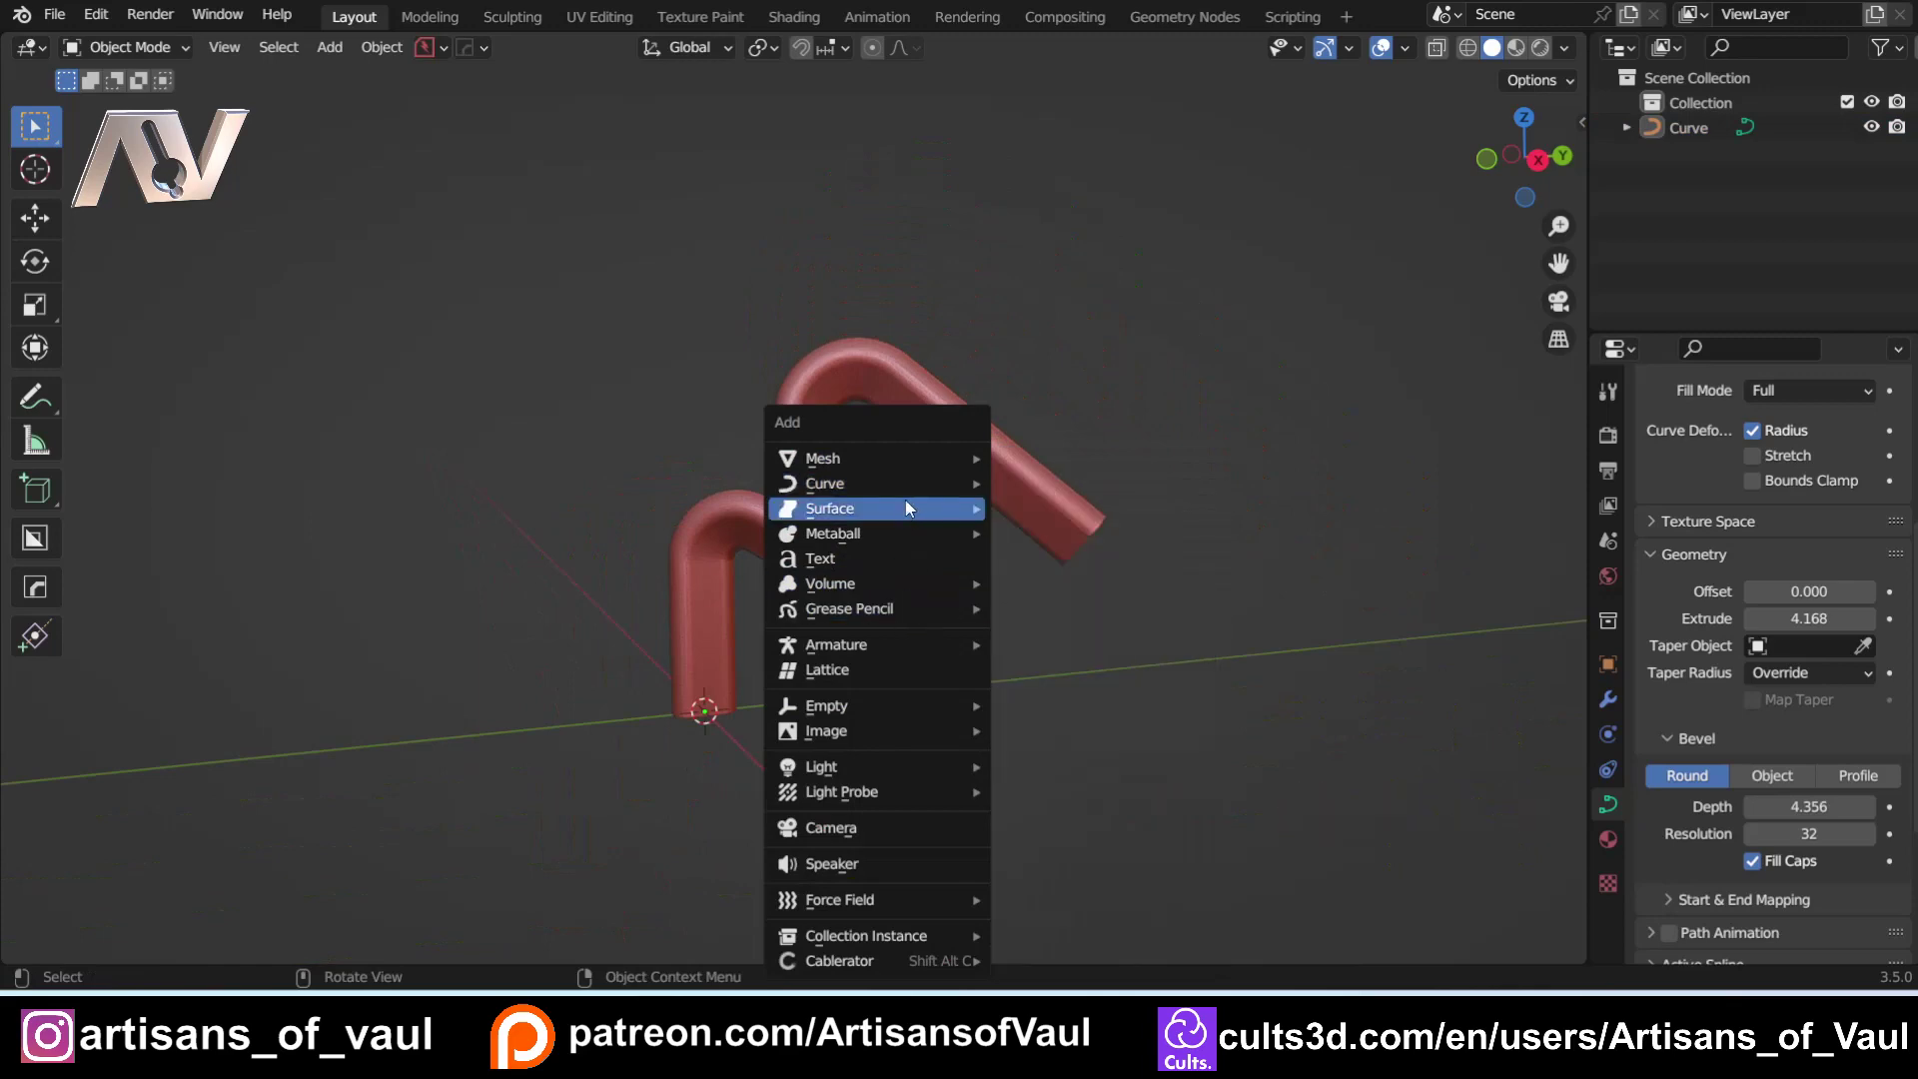
mouse_move(907, 494)
click(1036, 489)
scroll(848, 693, up, 2)
shift+middle_drag(846, 707, 670, 615)
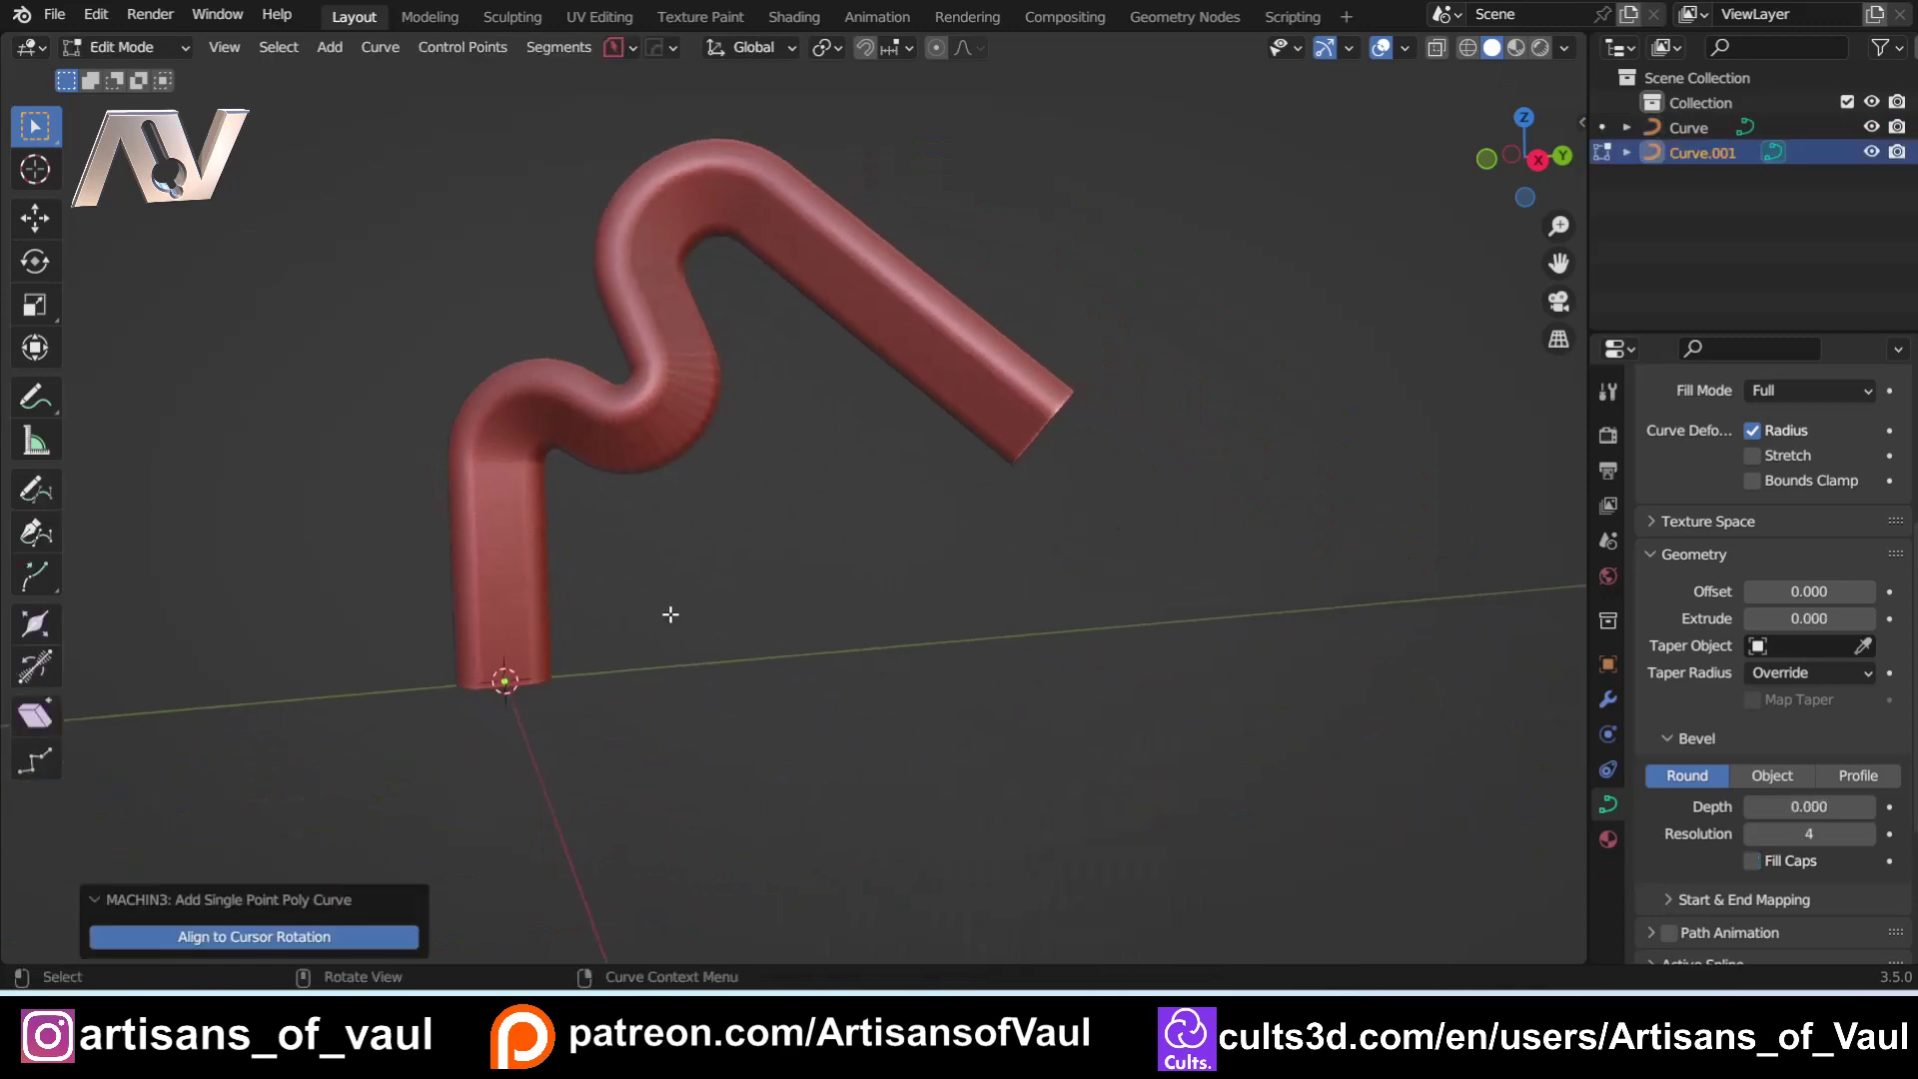
Step: Place the point and extrude two more, forming an angled three-point path
key(g)
click(1285, 541)
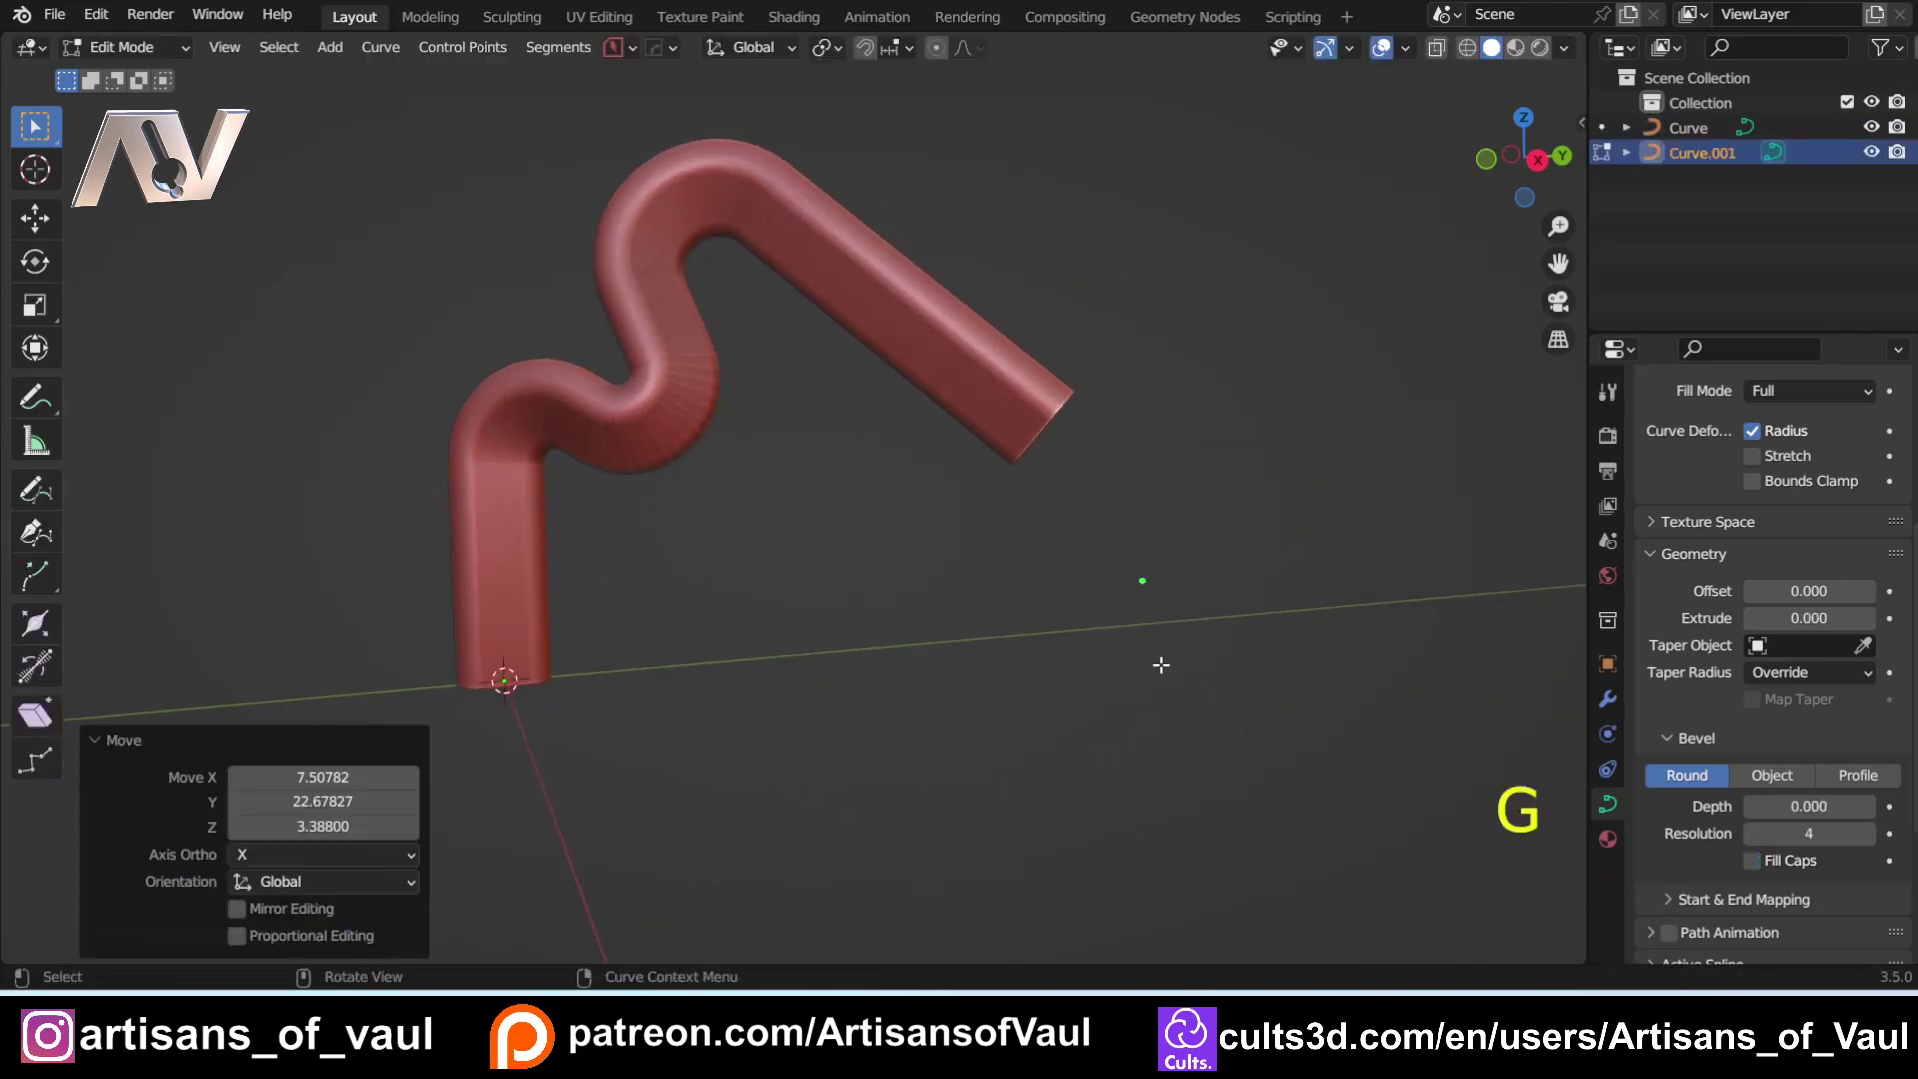
key(e)
click(1238, 829)
key(e)
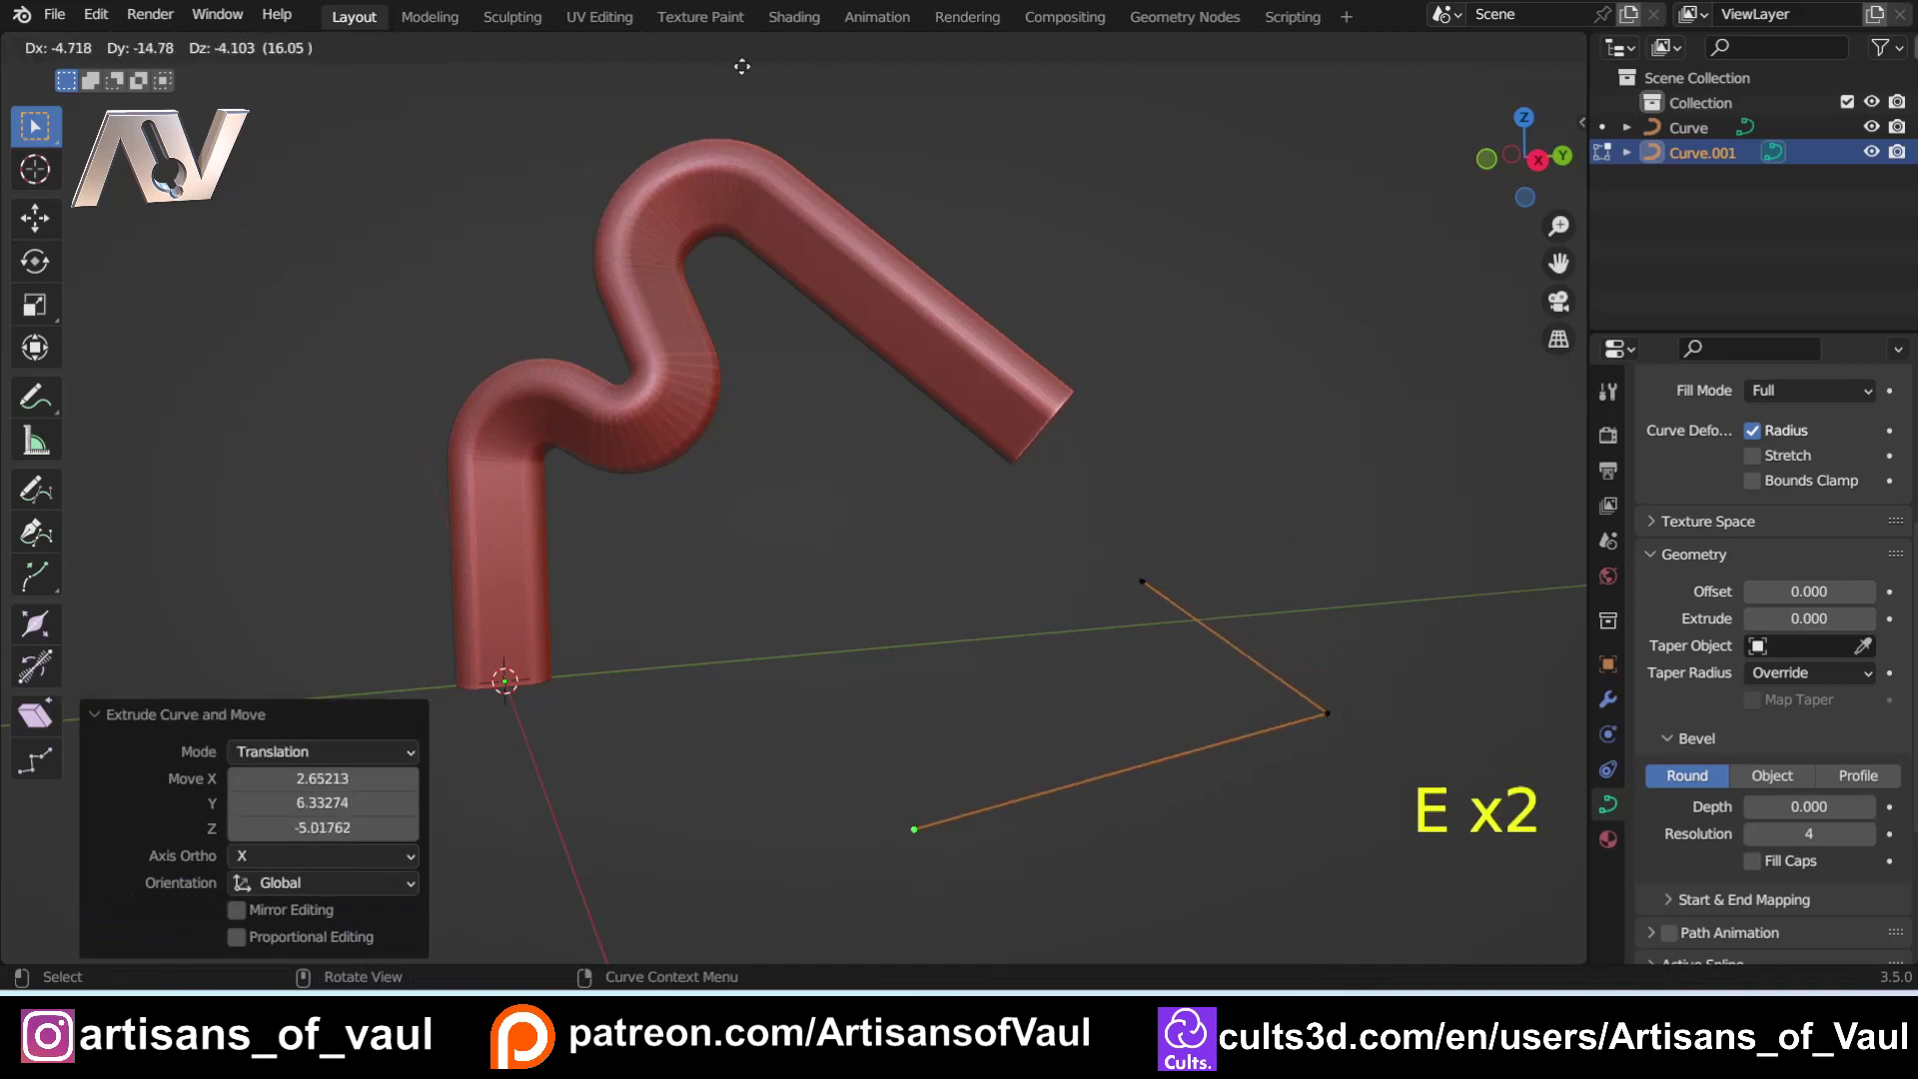
click(719, 190)
shift+middle_drag(875, 610, 949, 489)
key(Tab)
Step: Join the bent curve into the tube, with the tube as the active object
click(879, 402)
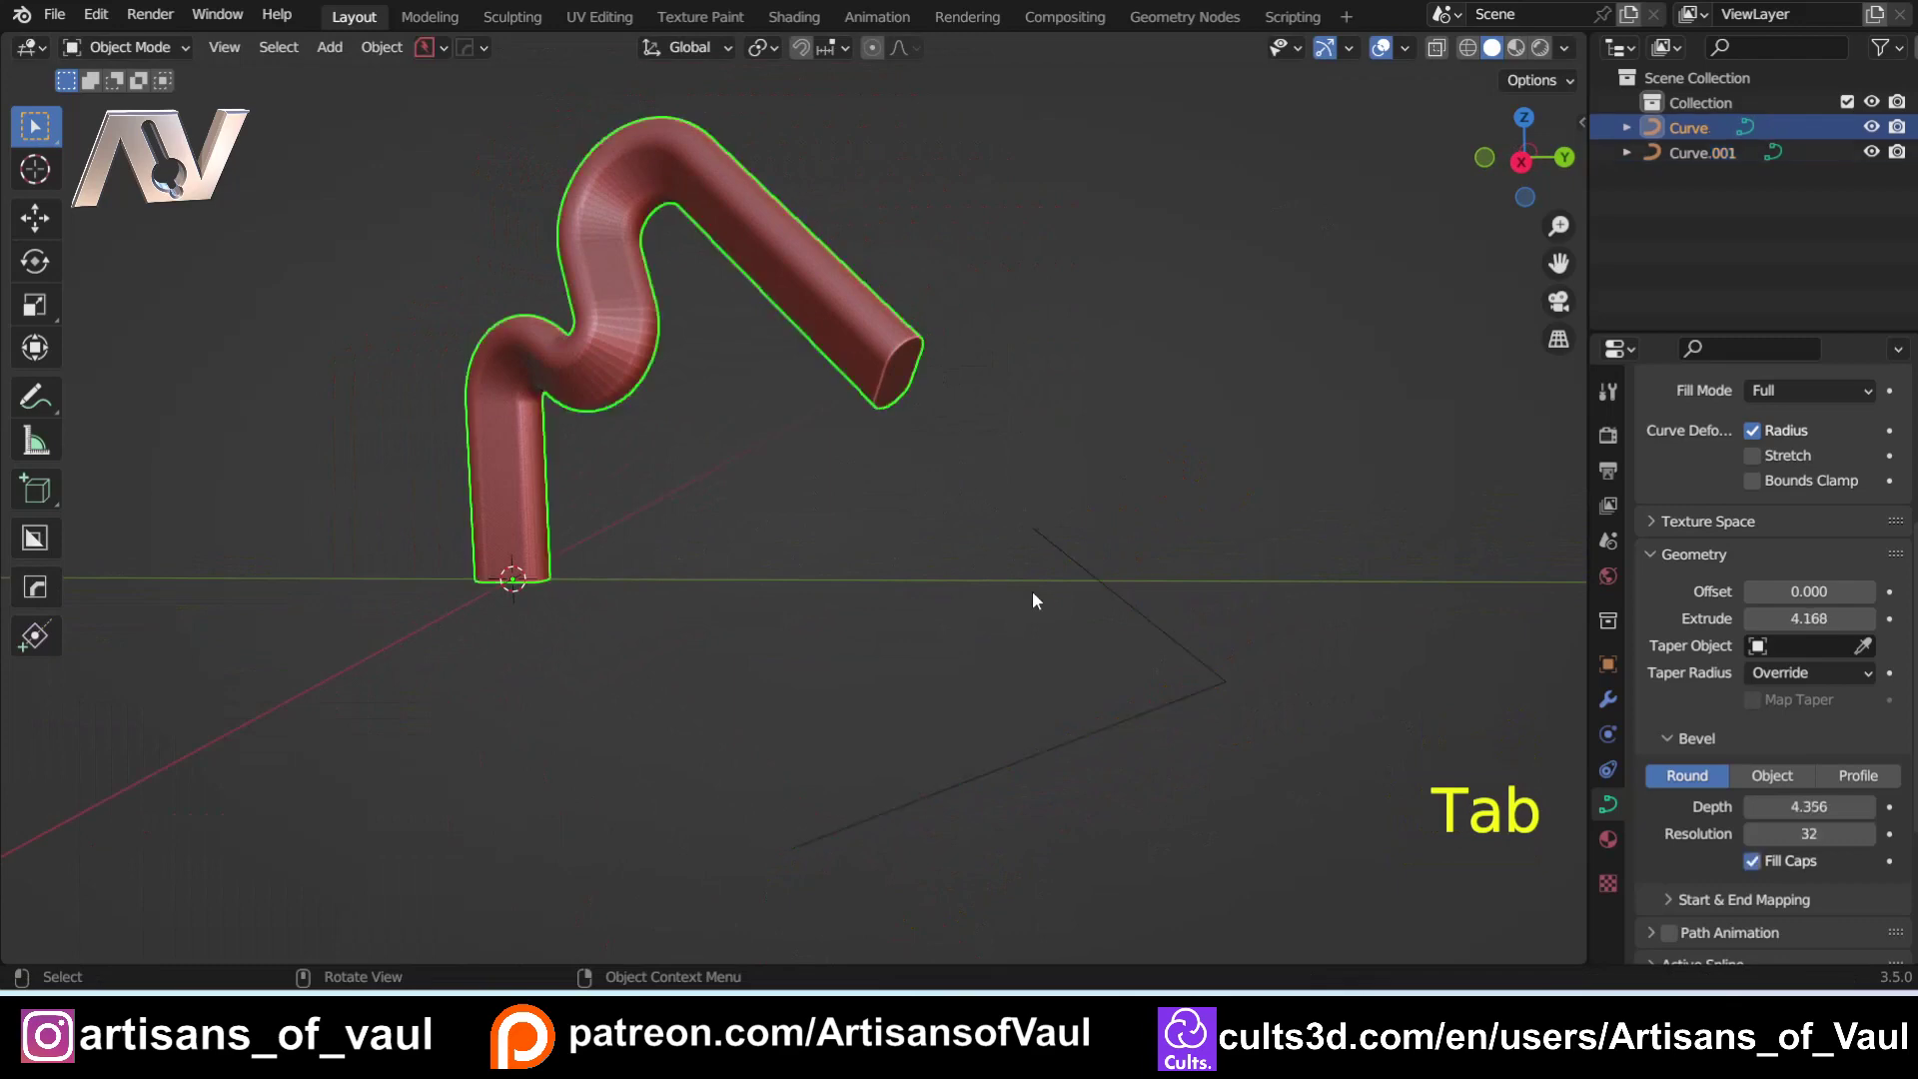
shift+click(1063, 553)
click(992, 487)
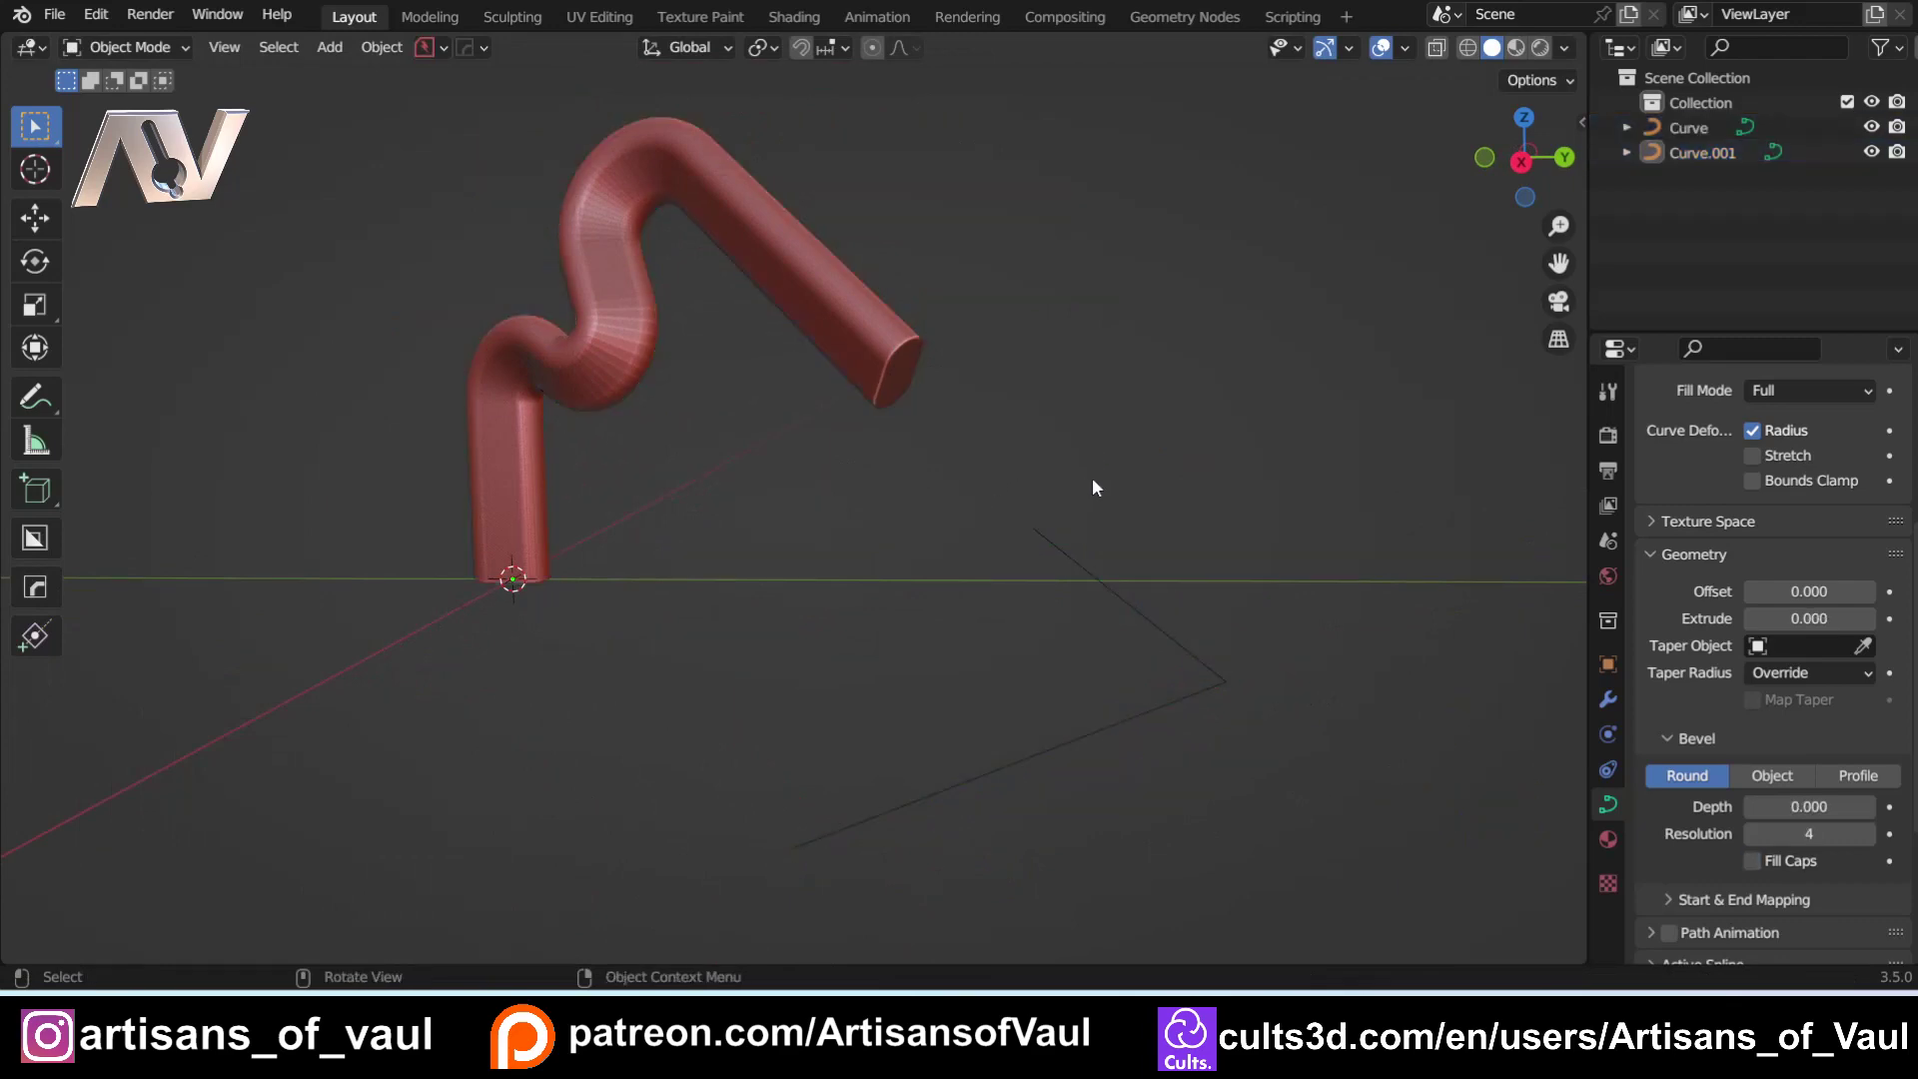
click(1086, 569)
shift+click(841, 320)
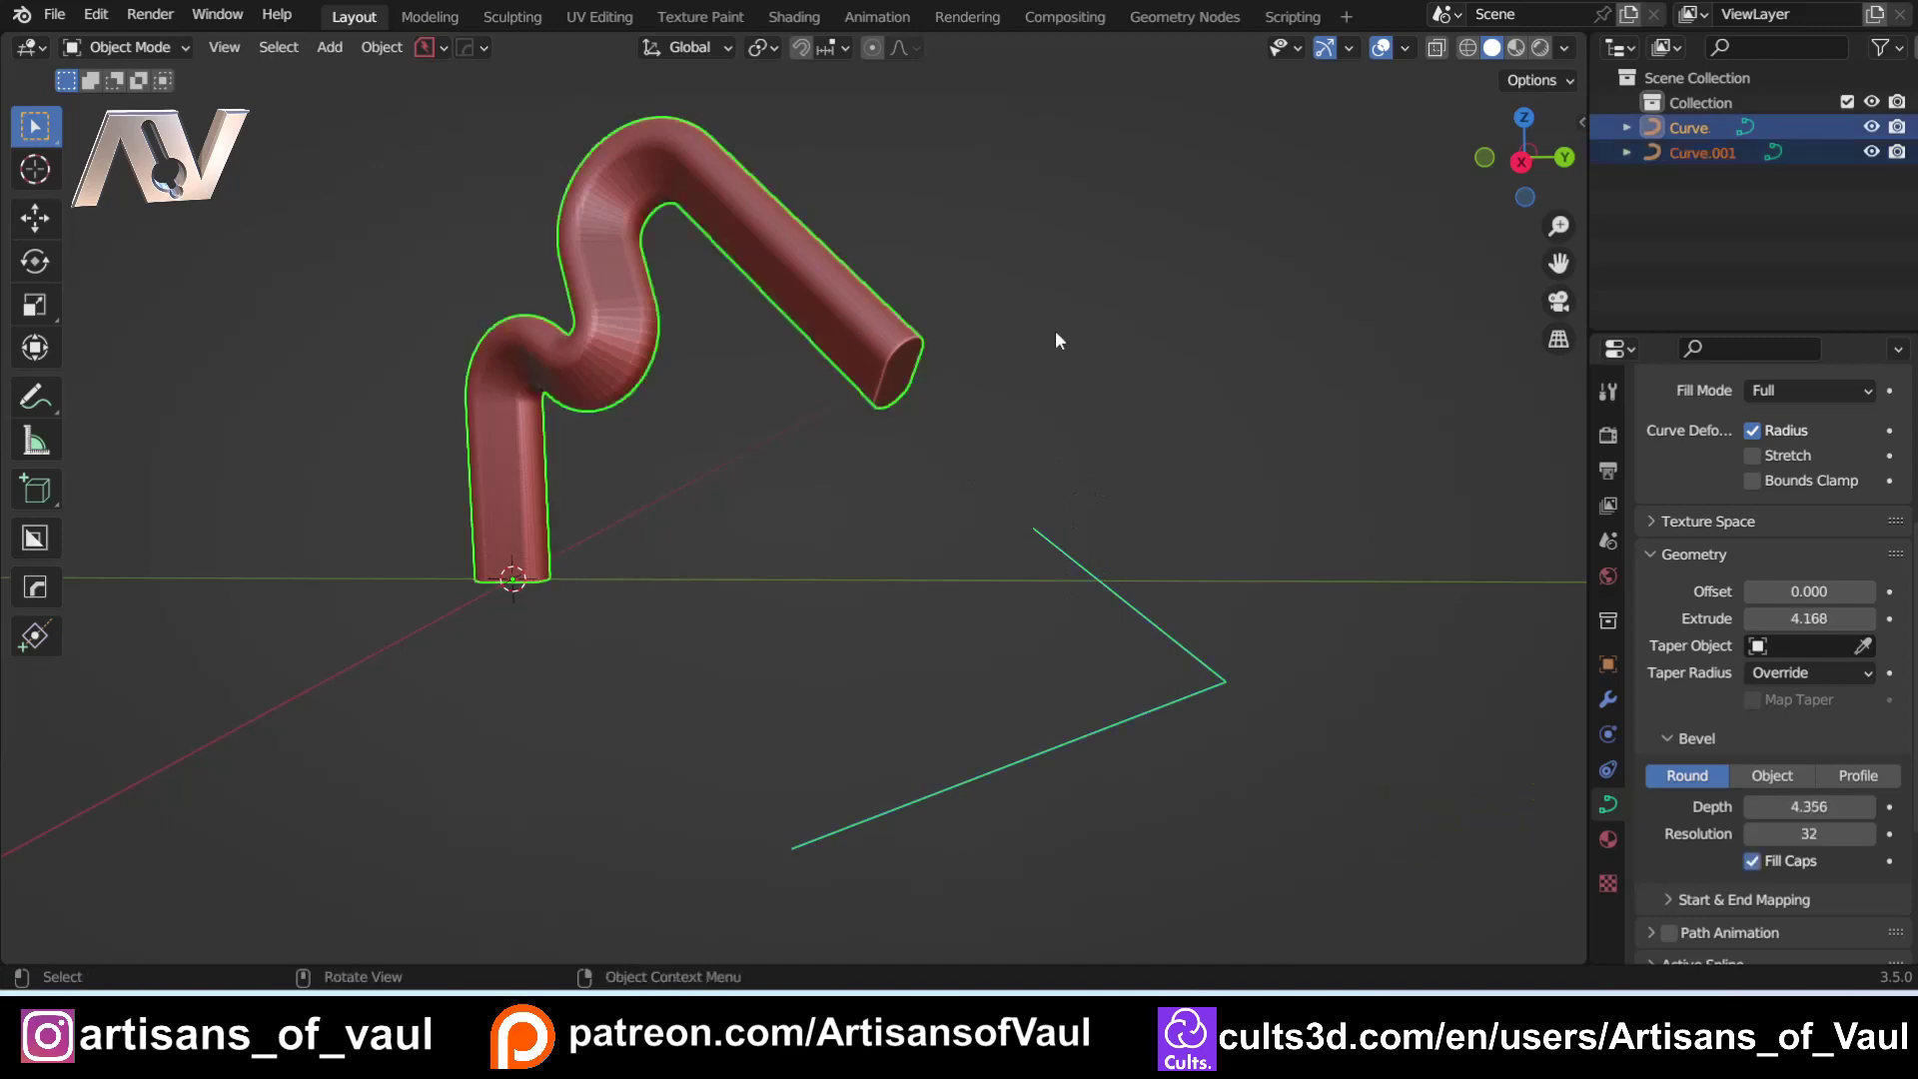
key(ctrl+j)
Step: Shrink all the joined curve's point radii to 0.283, then add the V tube's end point to the selection
scroll(949, 660, up, 2)
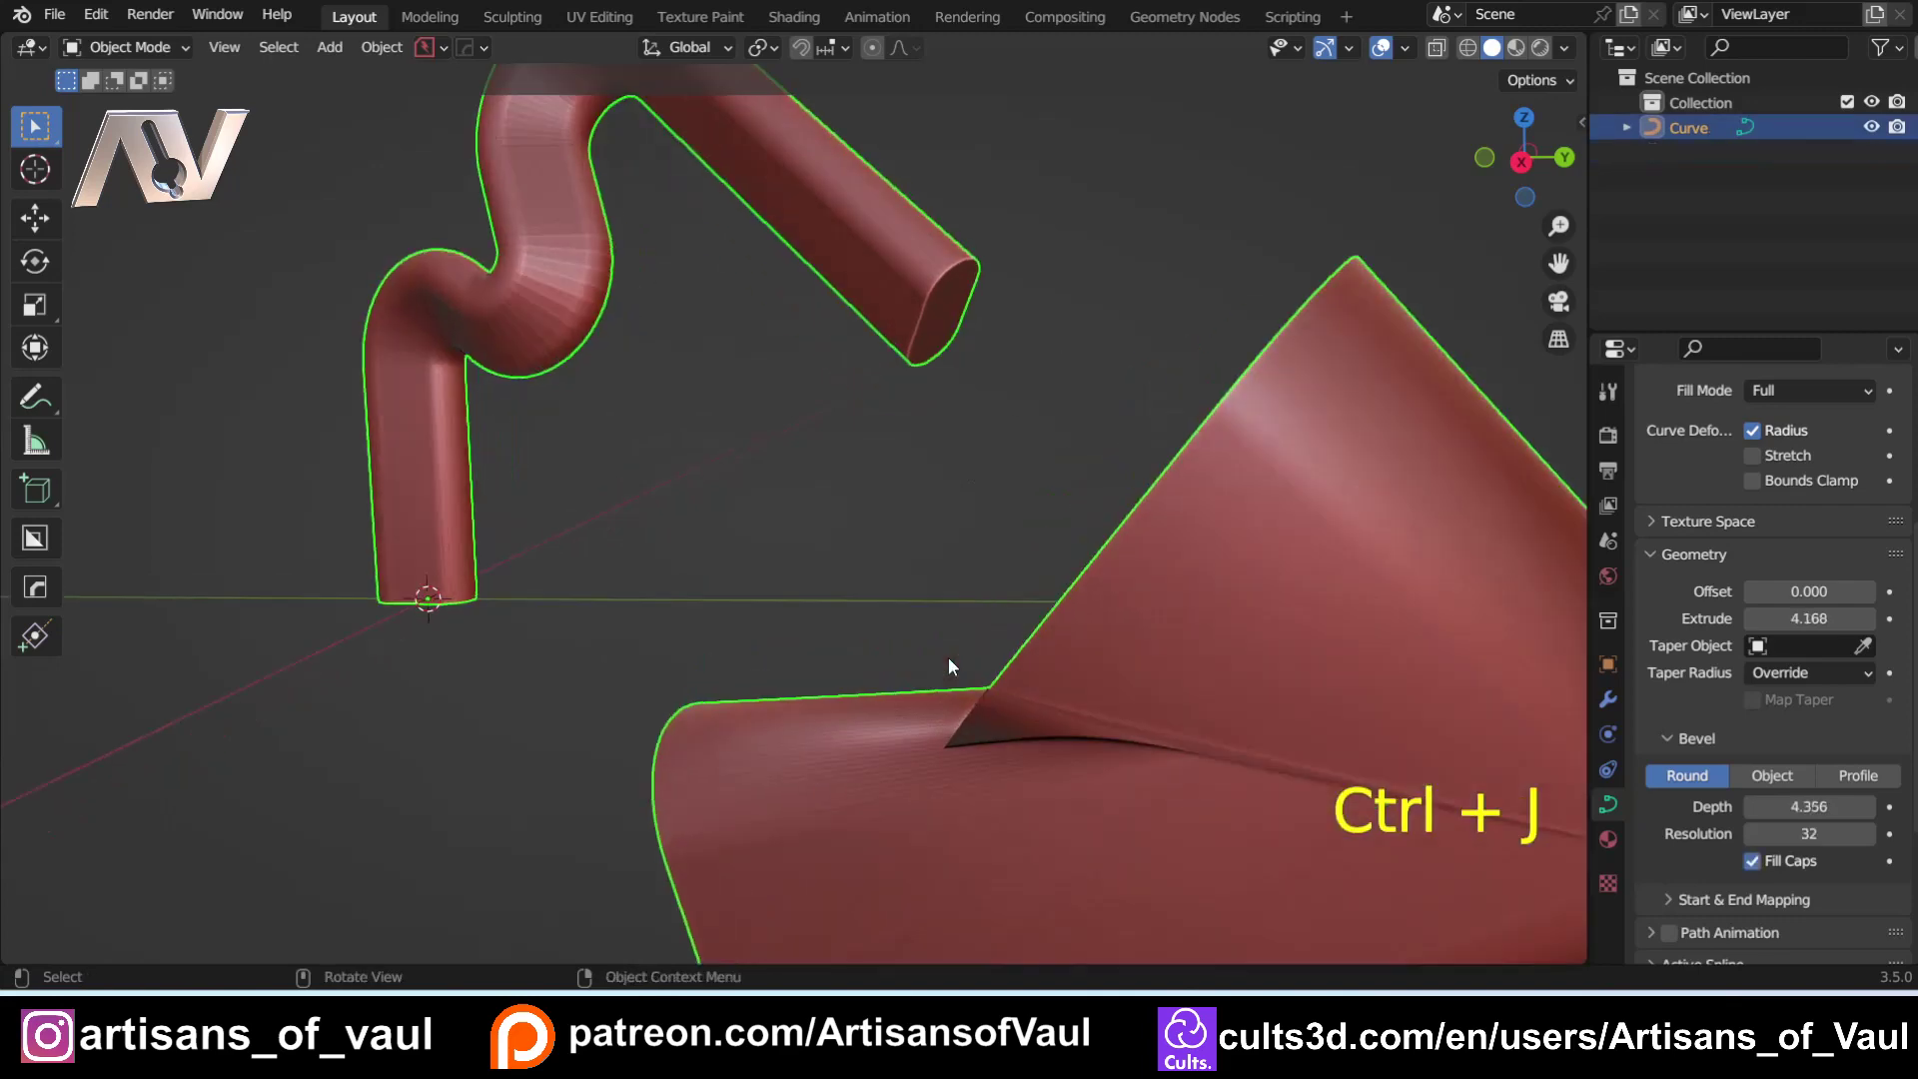
mouse_move(949, 657)
middle_down()
mouse_move(1093, 650)
mouse_move(975, 645)
middle_up()
scroll(974, 645, down, 3)
middle_drag(839, 653, 969, 606)
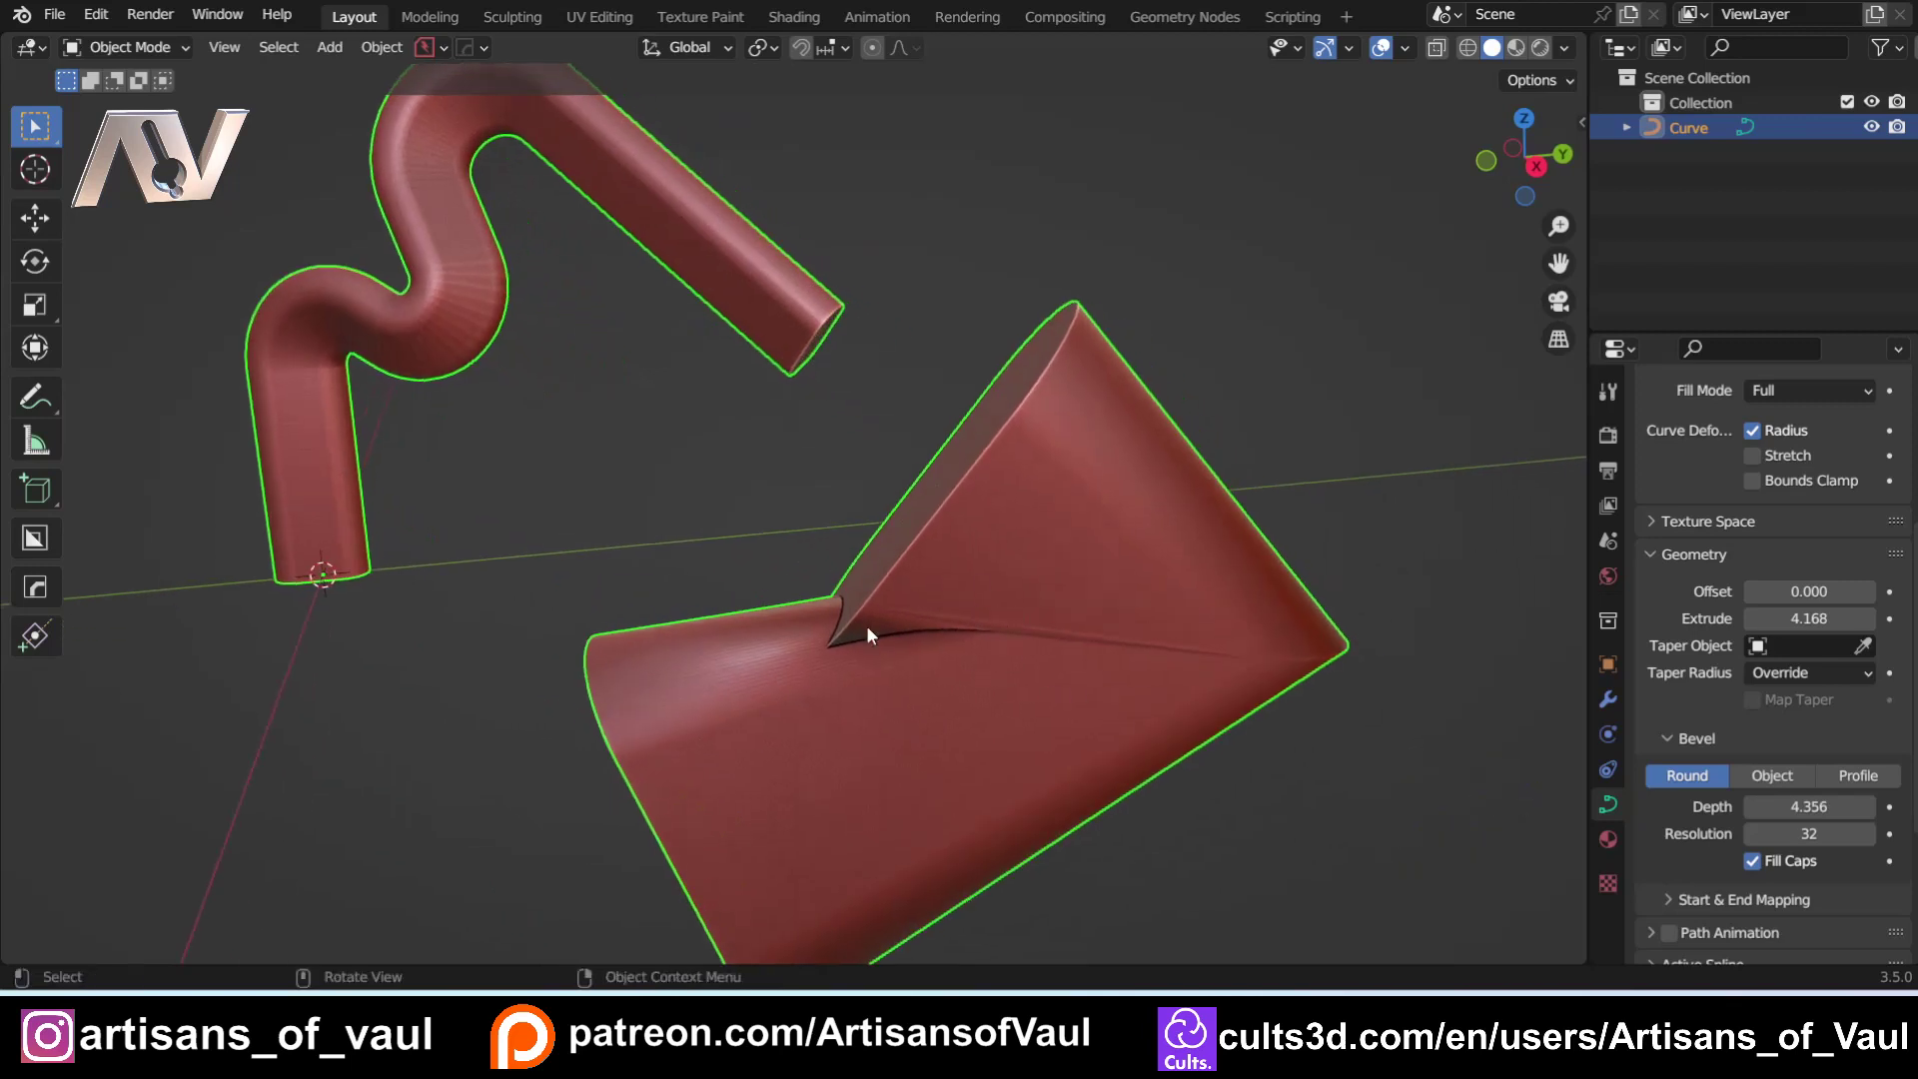
key(Tab)
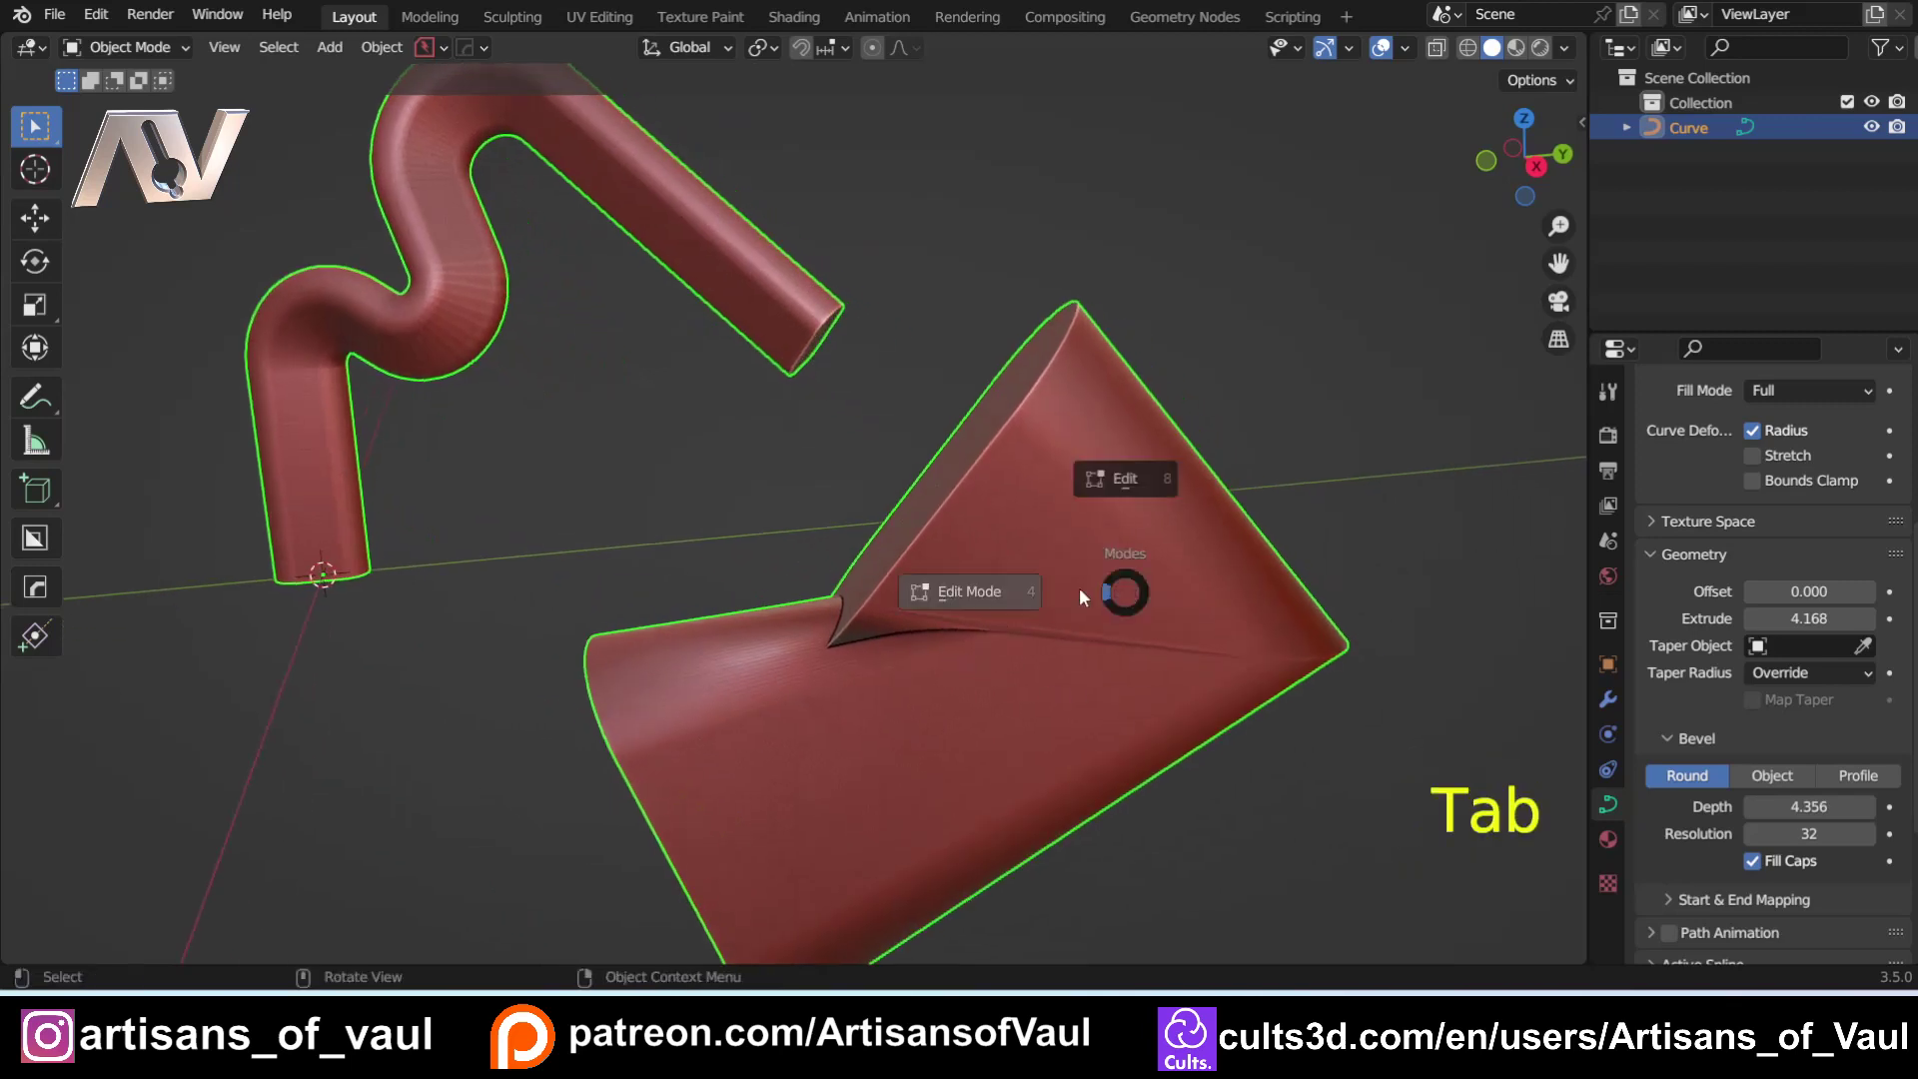
click(899, 591)
key(a)
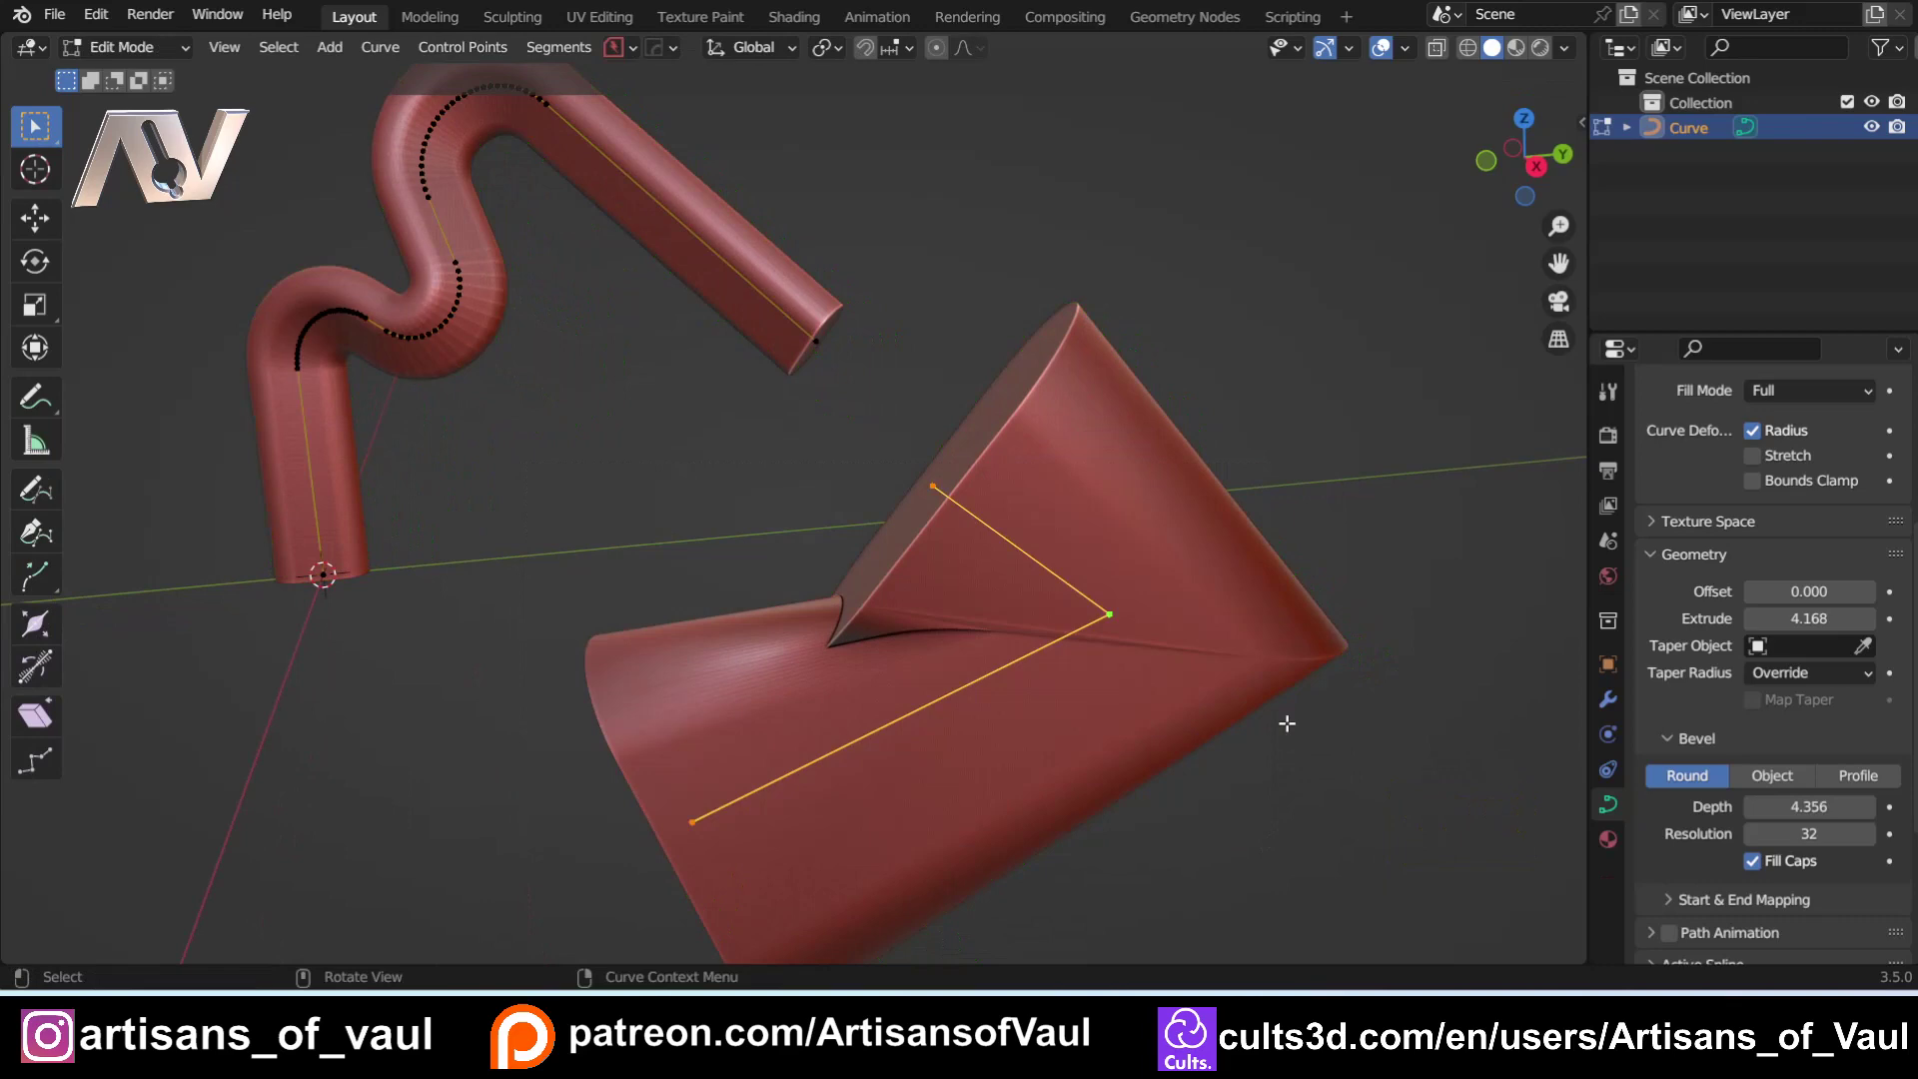
key(alt+s)
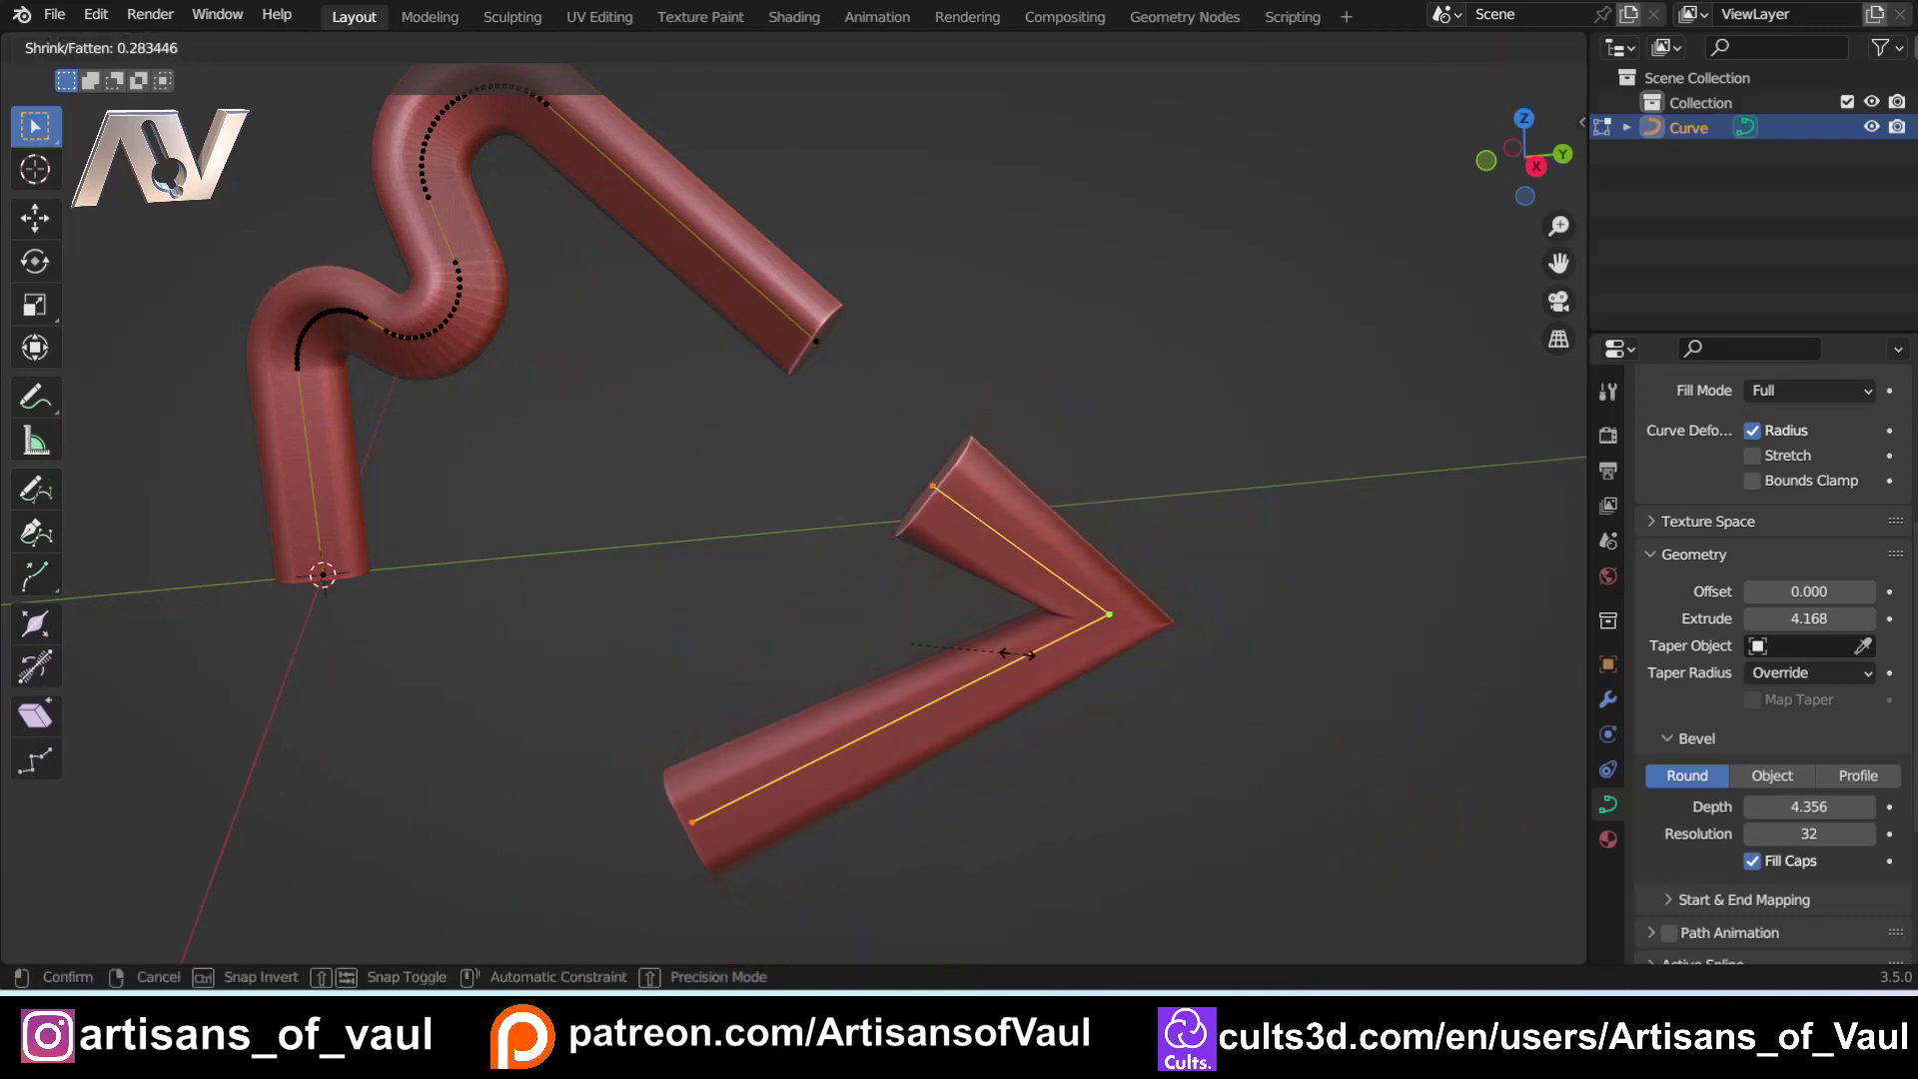
click(1016, 653)
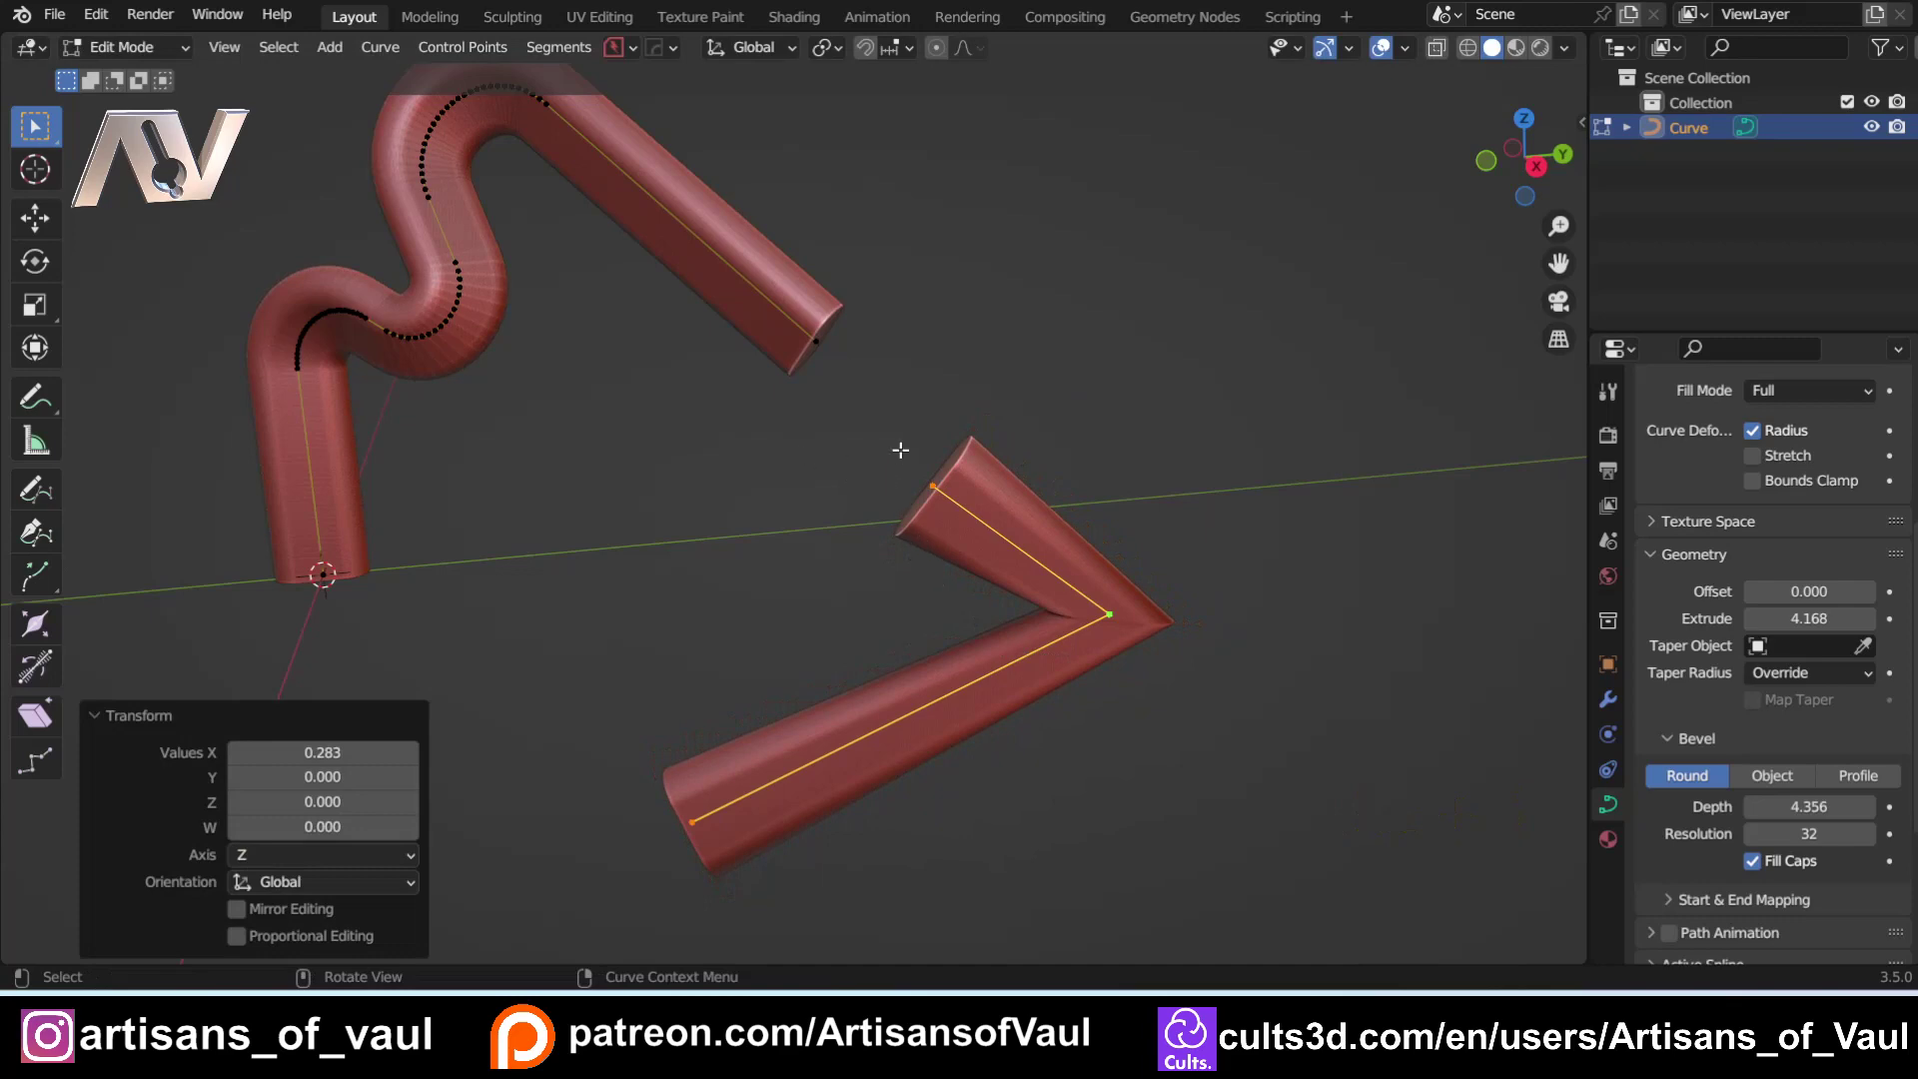
middle_drag(883, 460, 816, 424)
shift+click(946, 493)
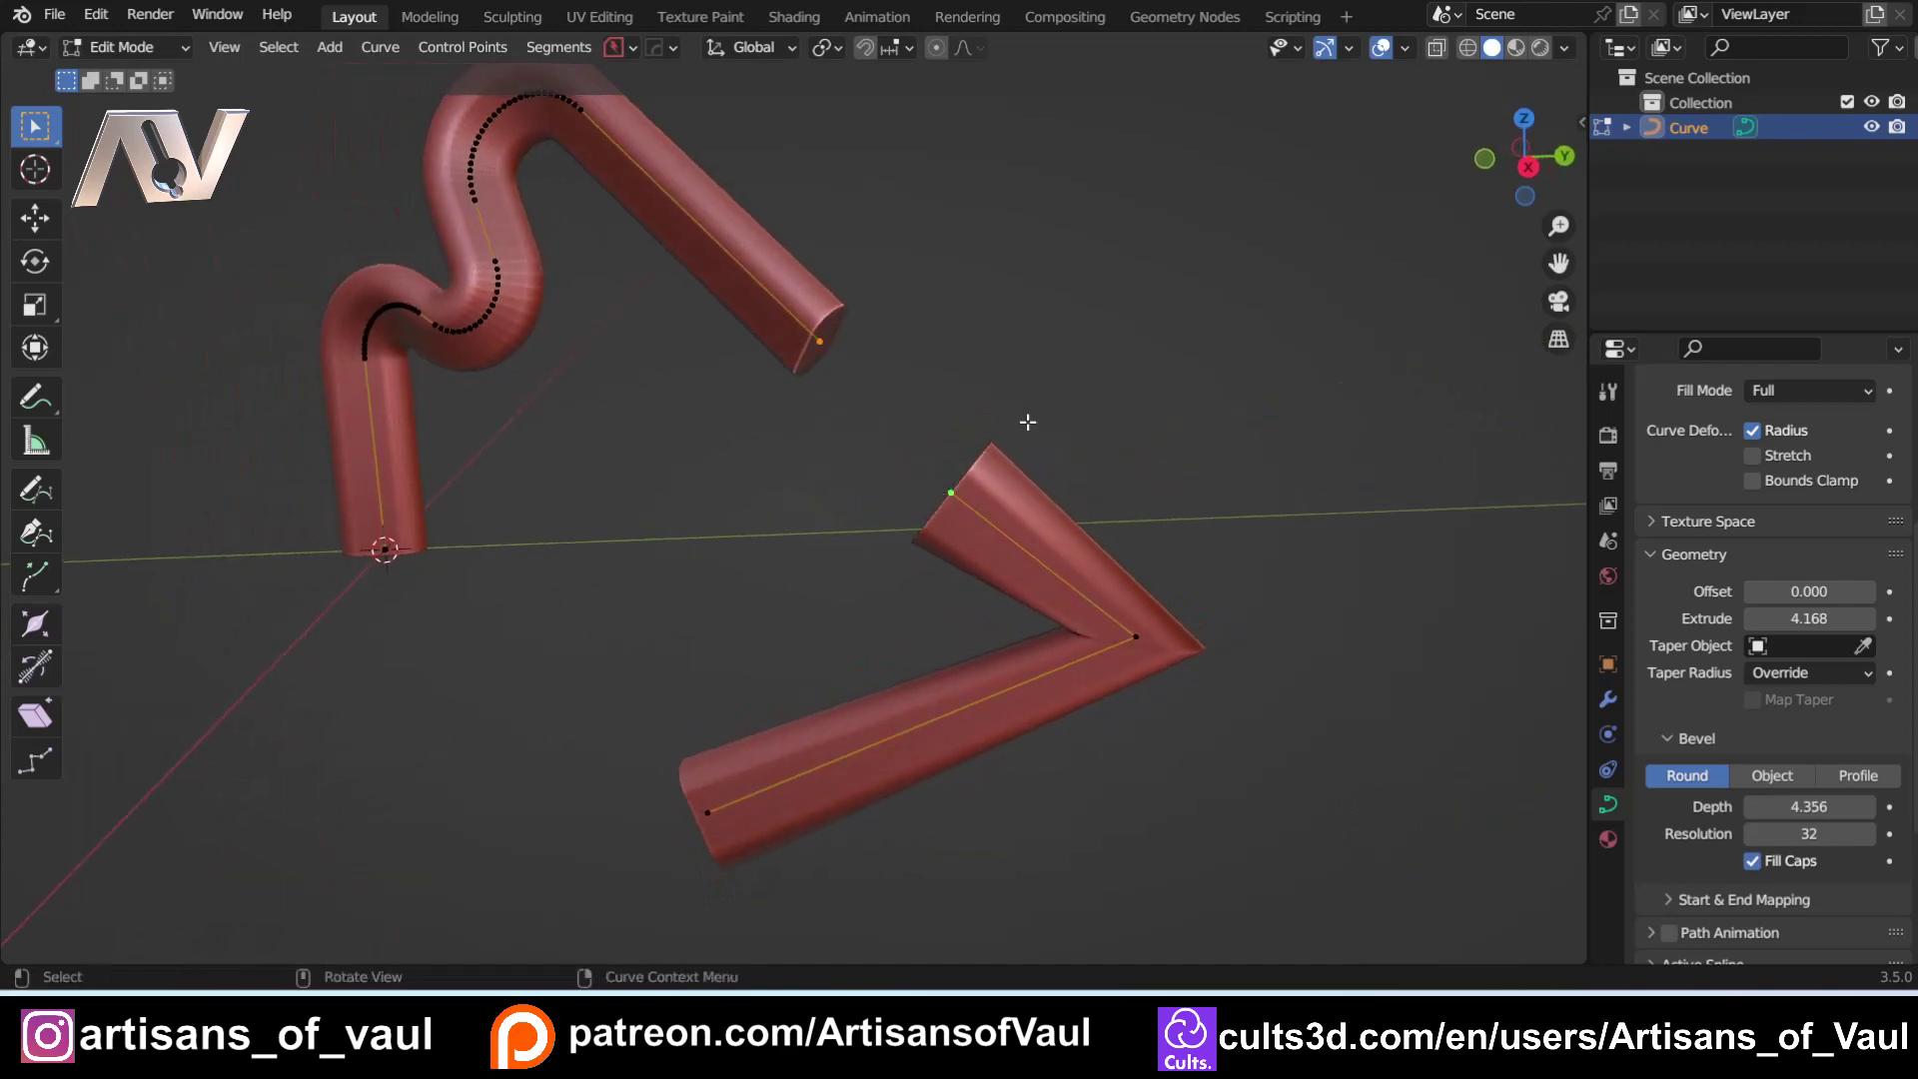
Step: Connect the two selected tube ends with CURVEmachine's Connect, replacing an undone Alt+1 join
key(alt+1)
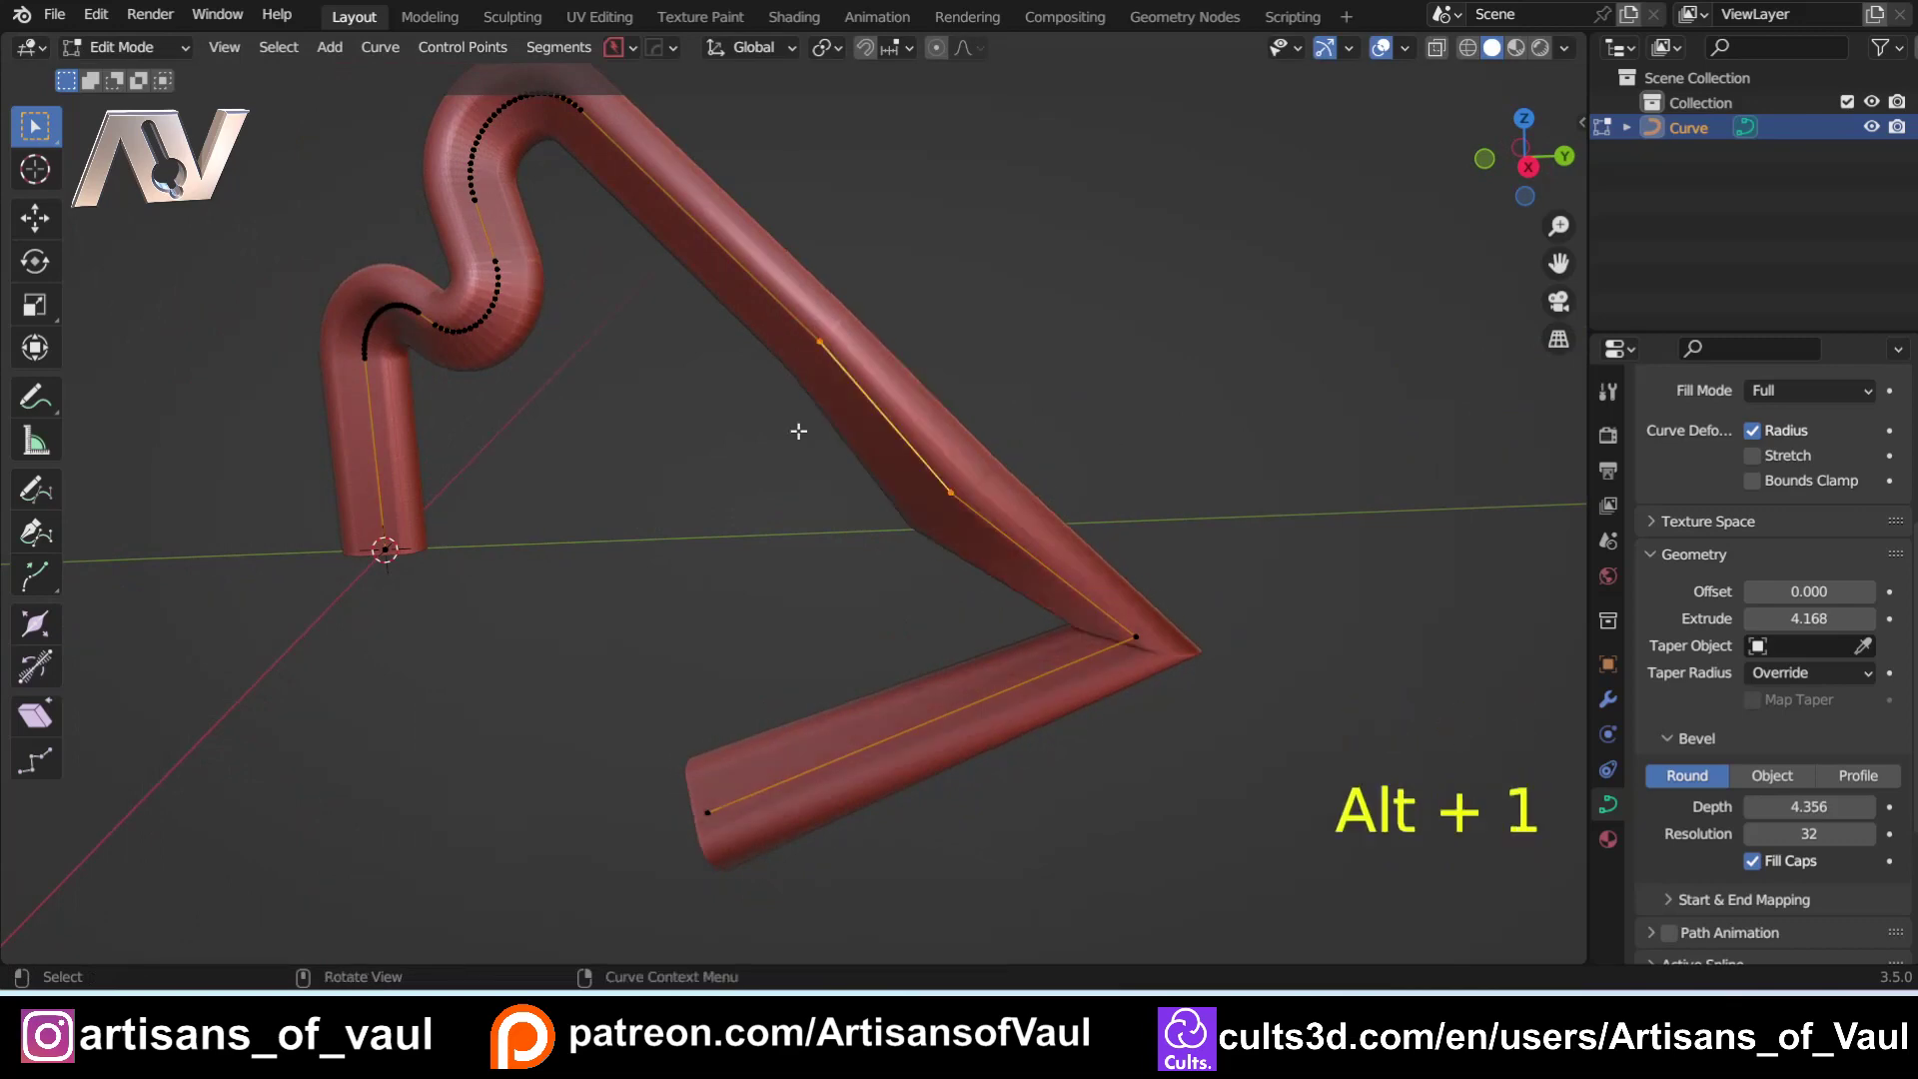
middle_drag(796, 429, 801, 436)
key(ctrl+z)
middle_drag(899, 373, 874, 429)
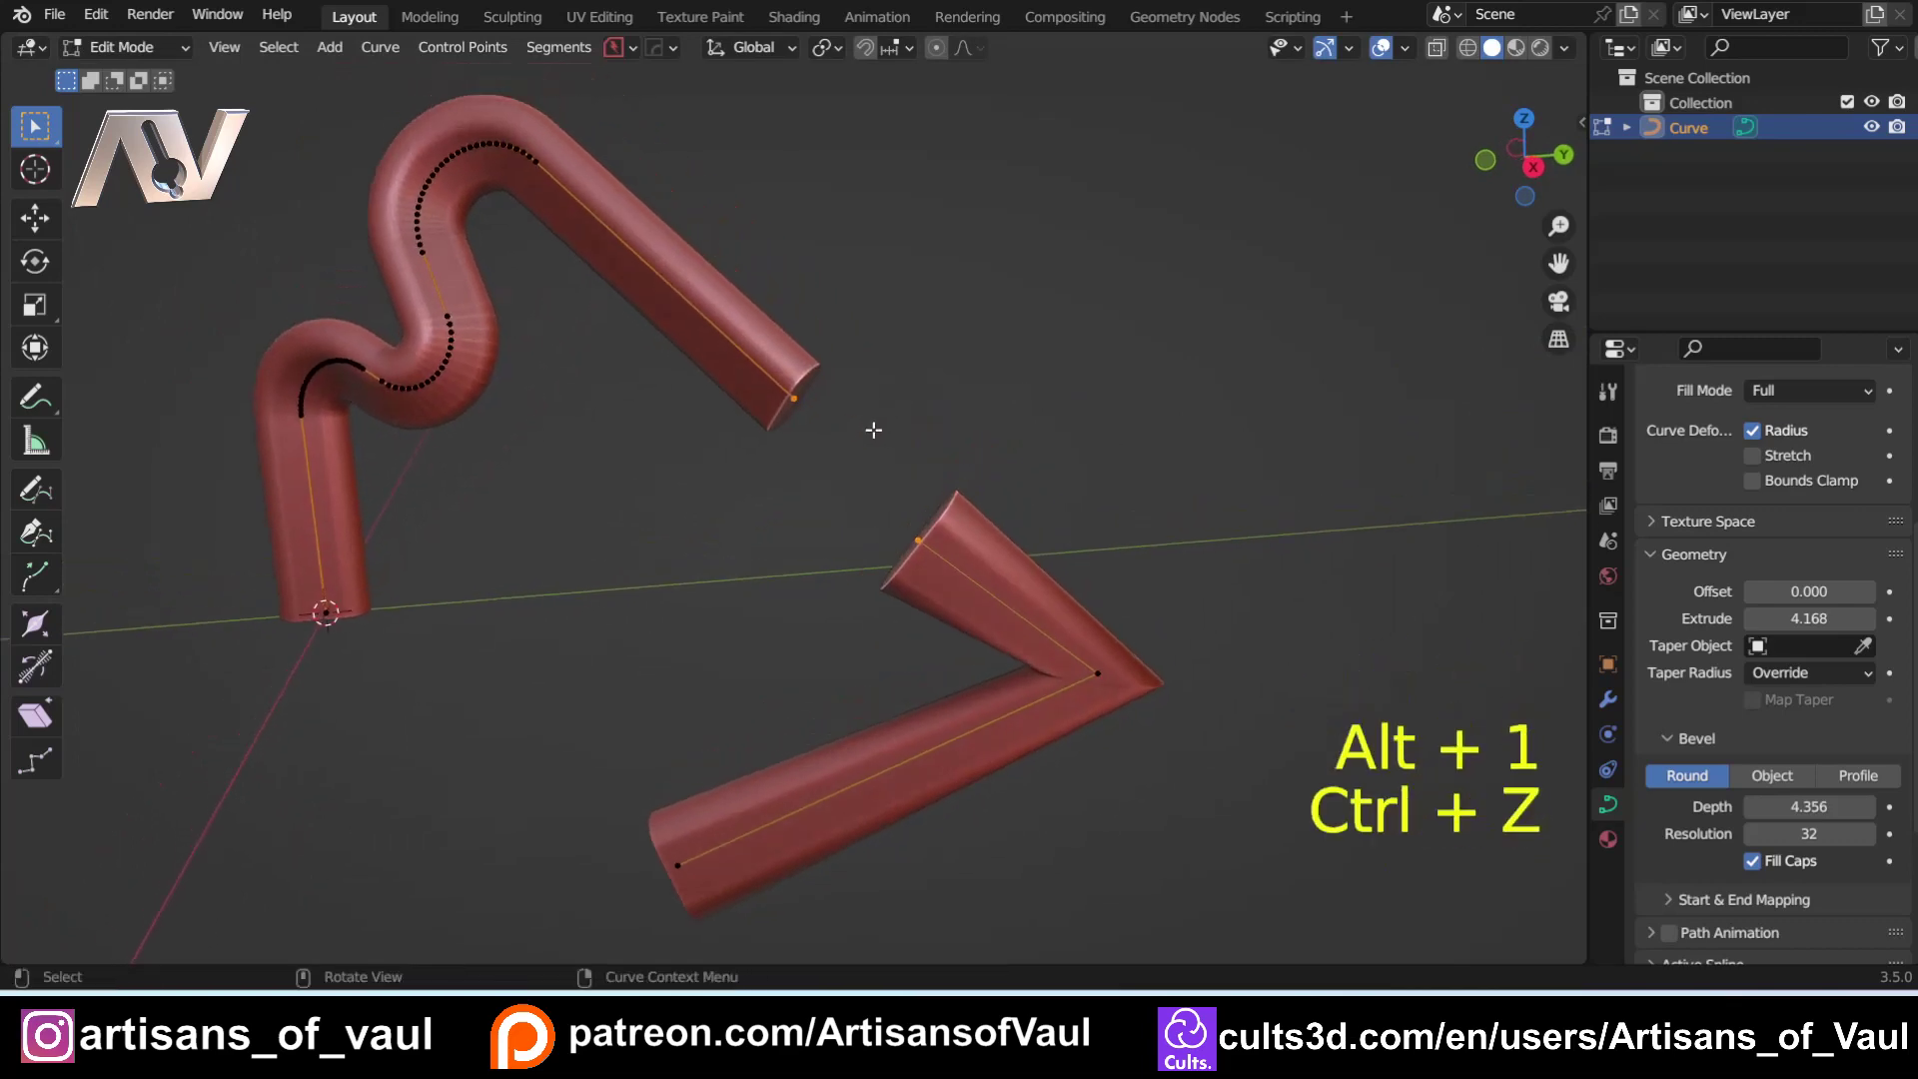
key(y)
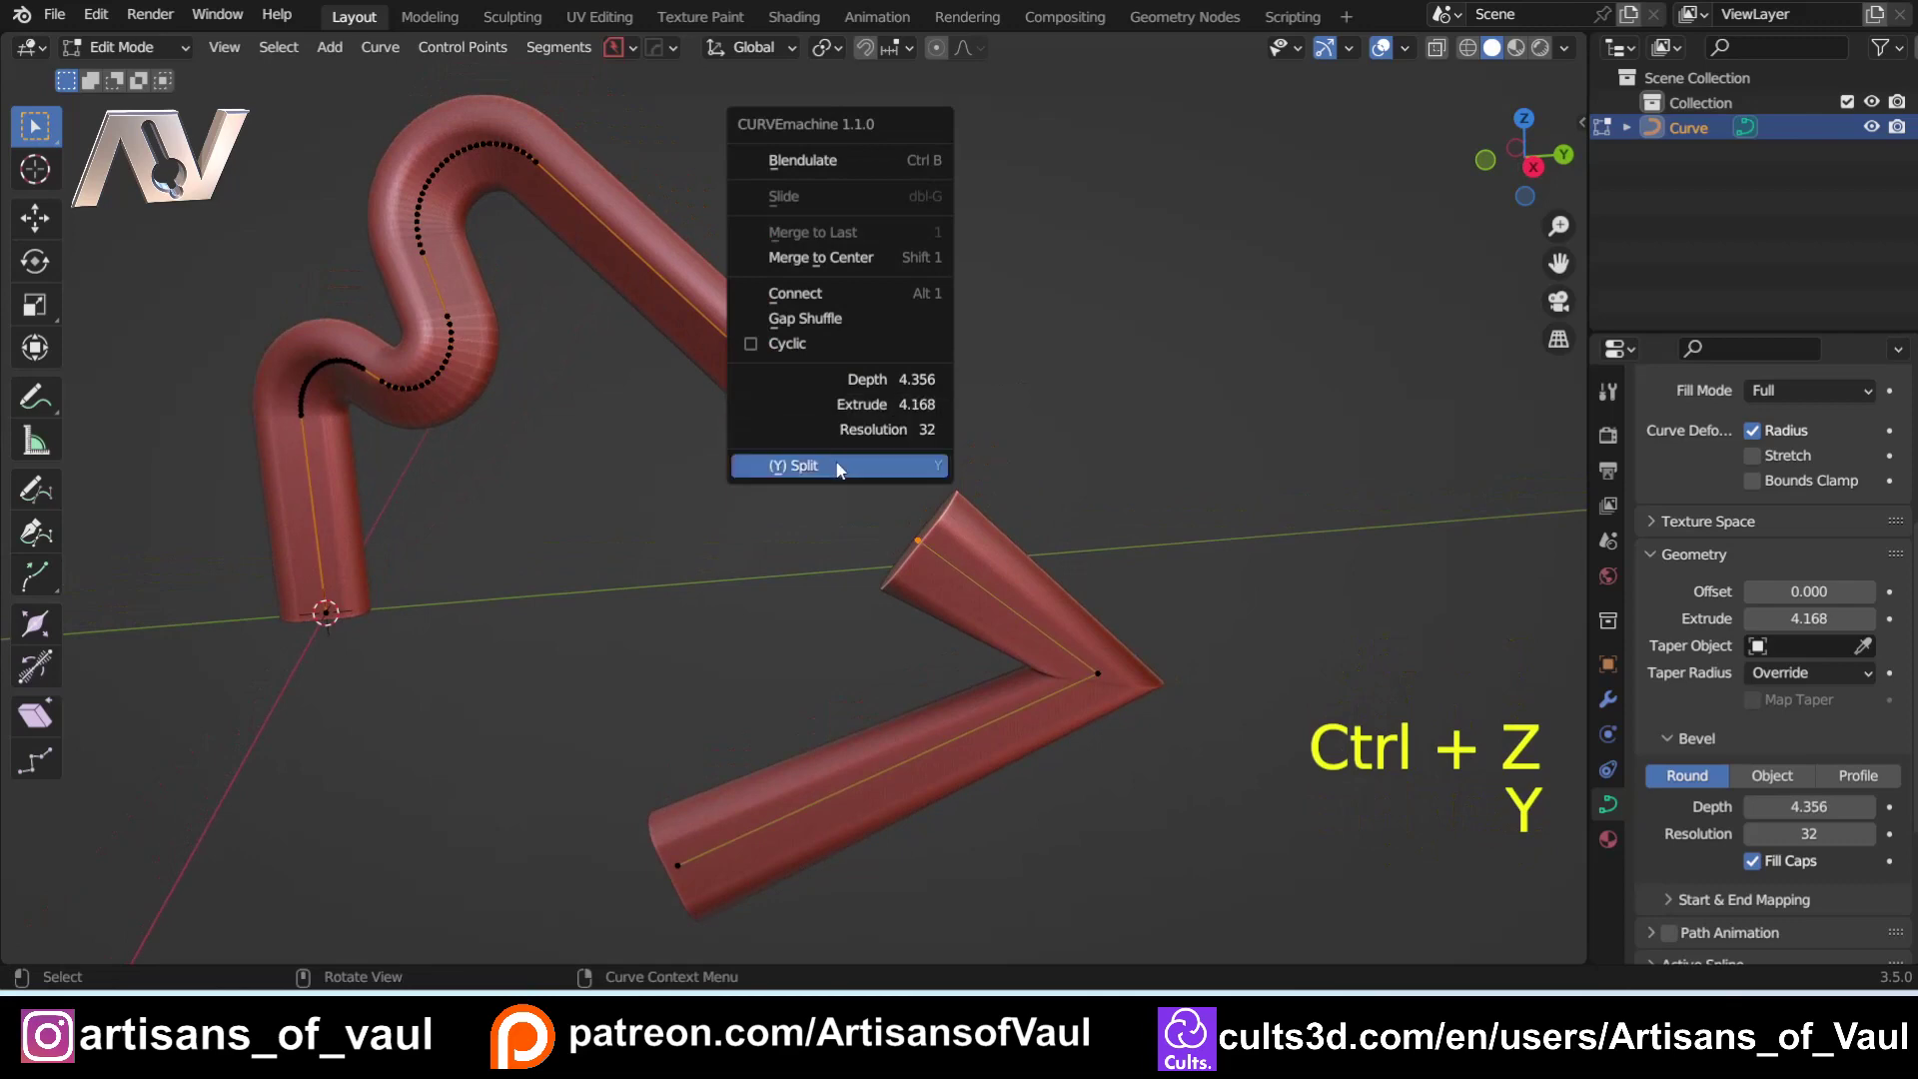
click(836, 291)
middle_drag(836, 290, 1022, 416)
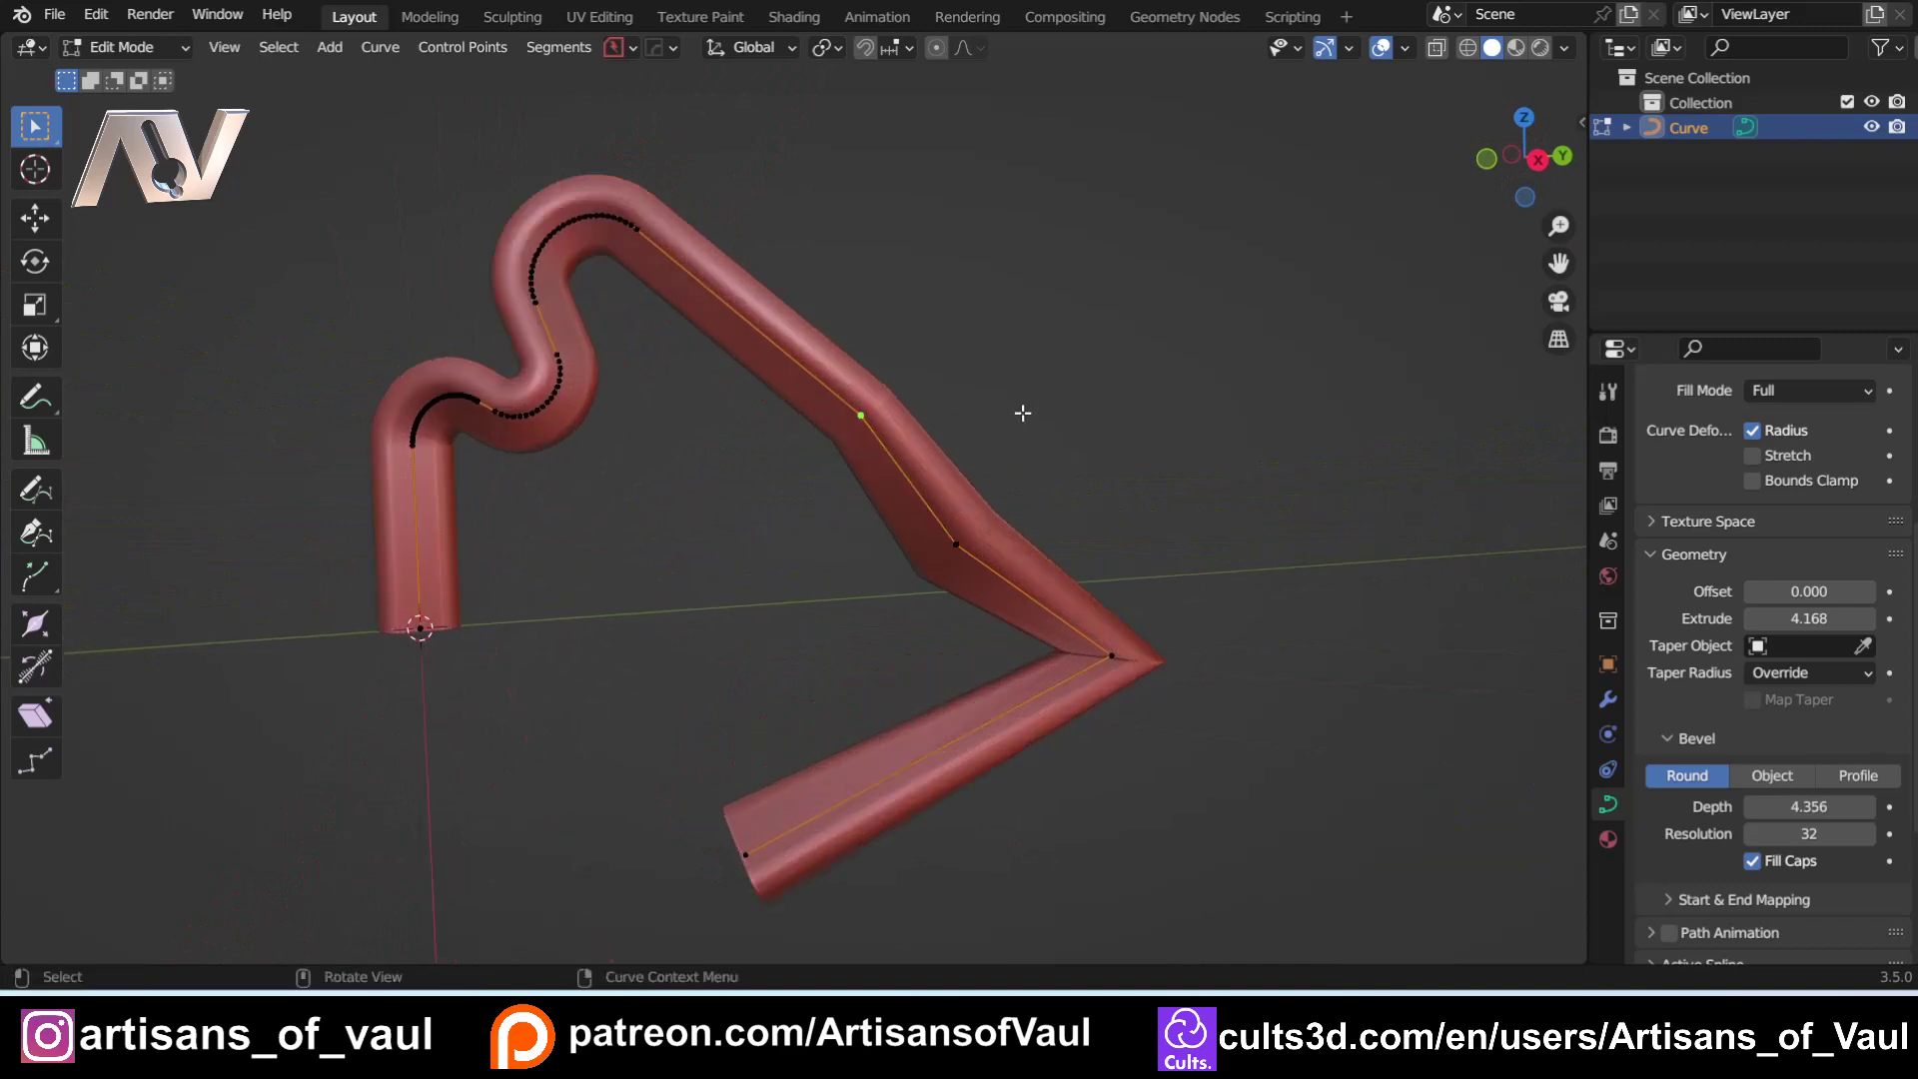
Step: Blendulate the middle bend and the V apex corner, the apex at amount 4.42 with 17 segments
key(ctrl+b)
scroll(1037, 403, up, 4)
click(1033, 399)
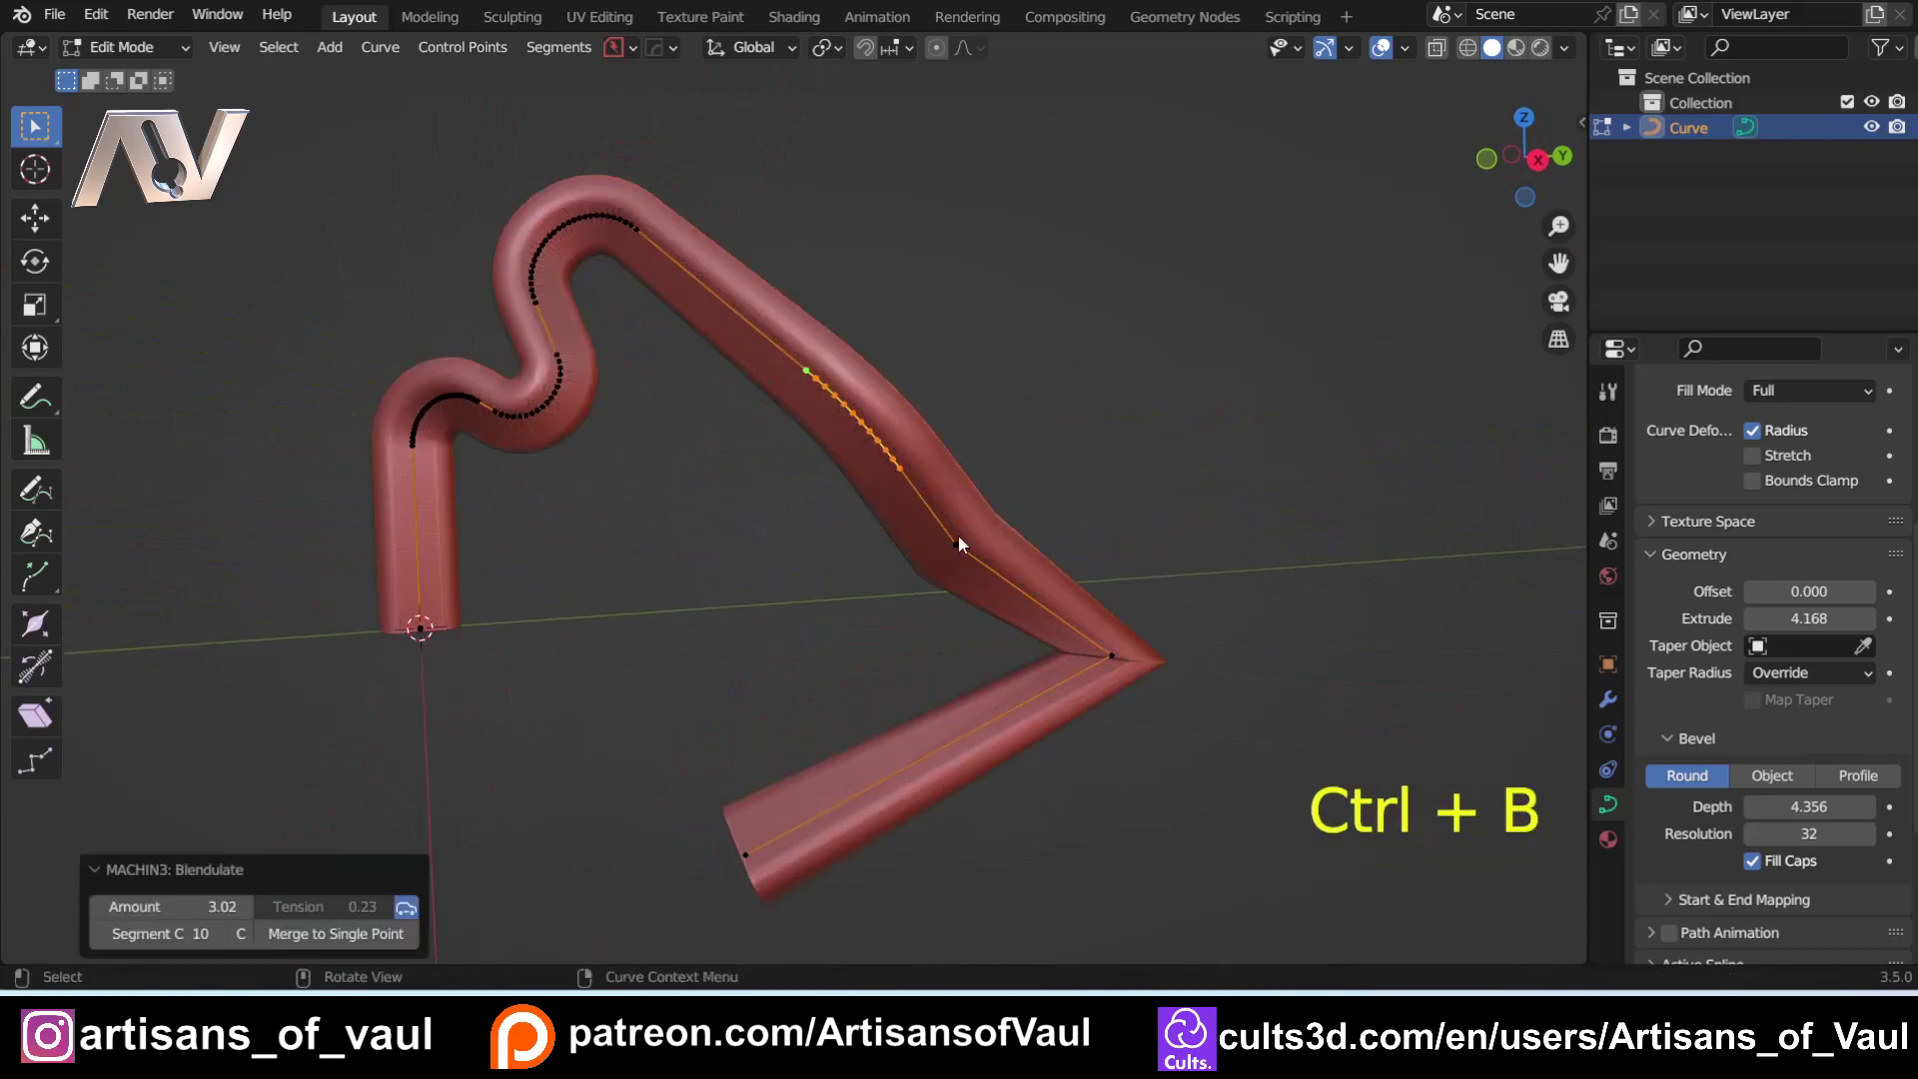
click(957, 540)
key(ctrl+b)
click(1142, 519)
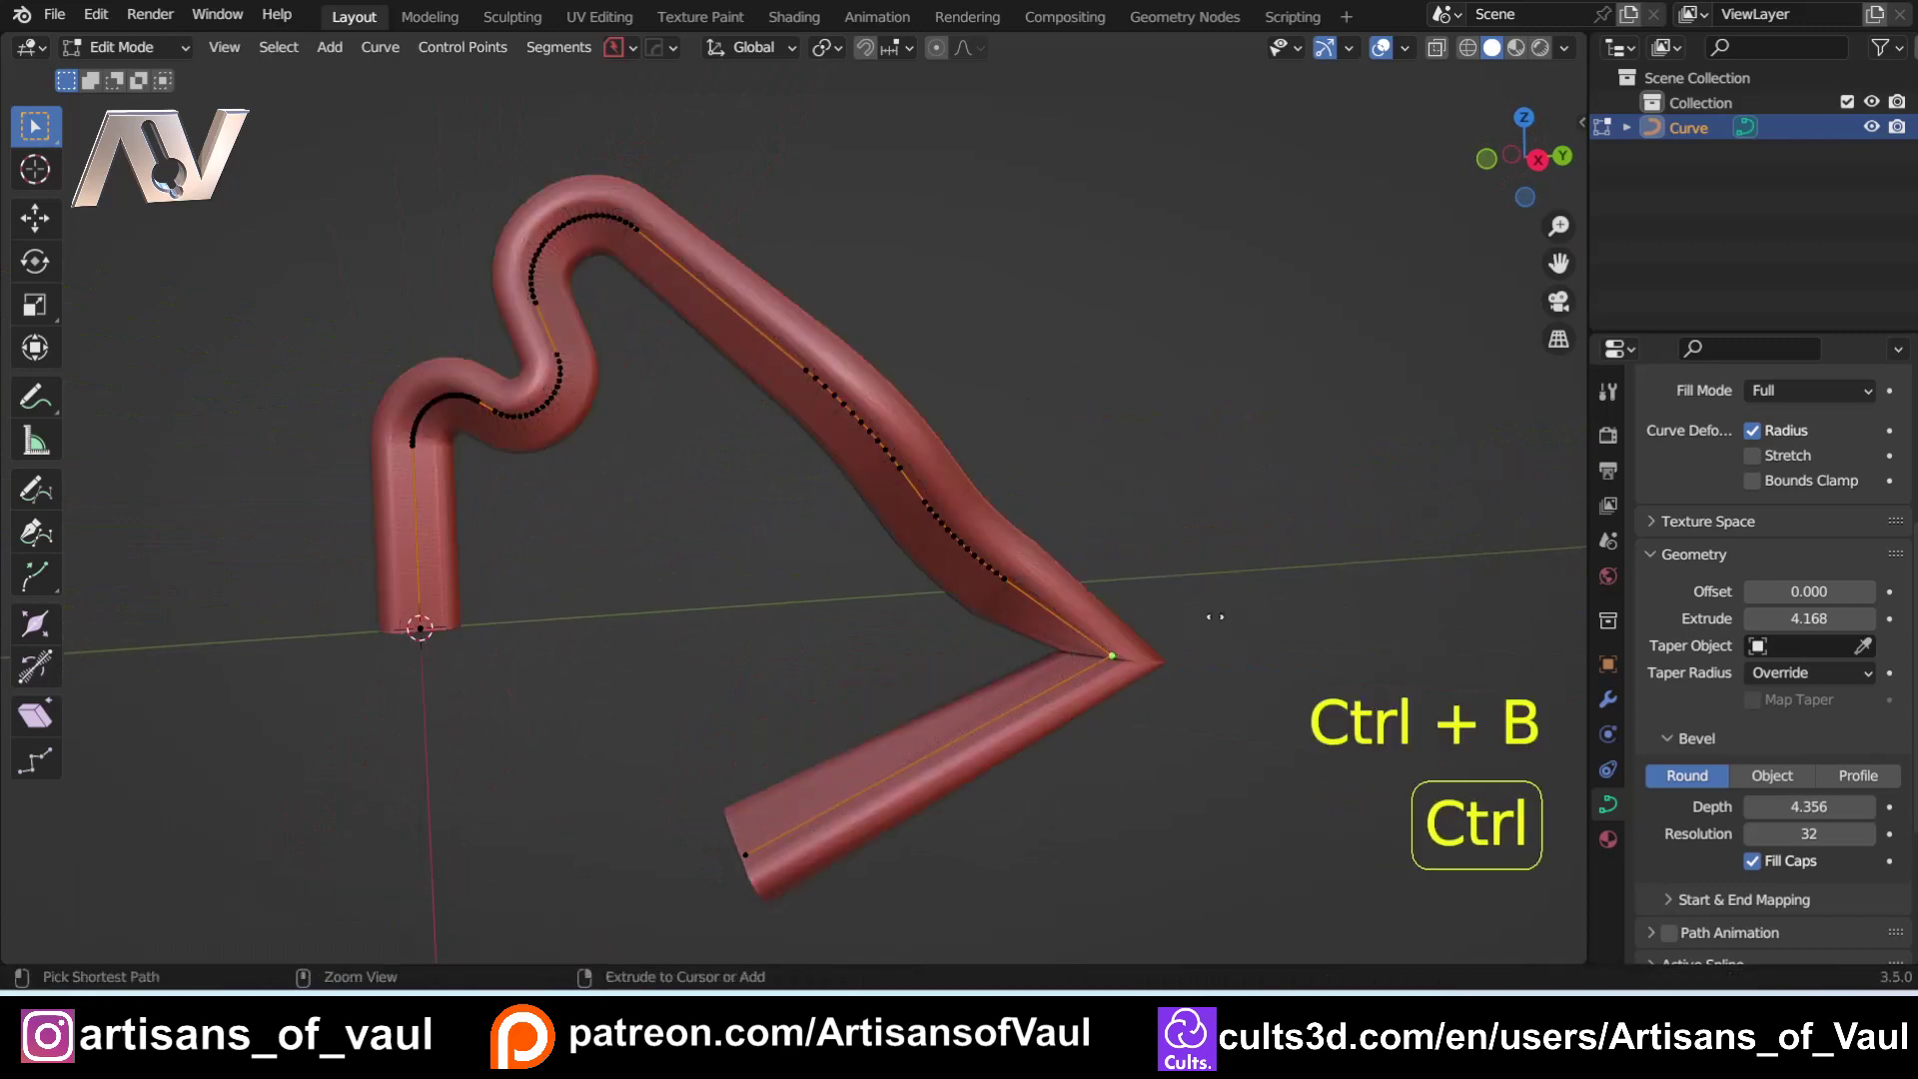
key(ctrl+b)
scroll(1235, 631, up, 10)
click(1244, 650)
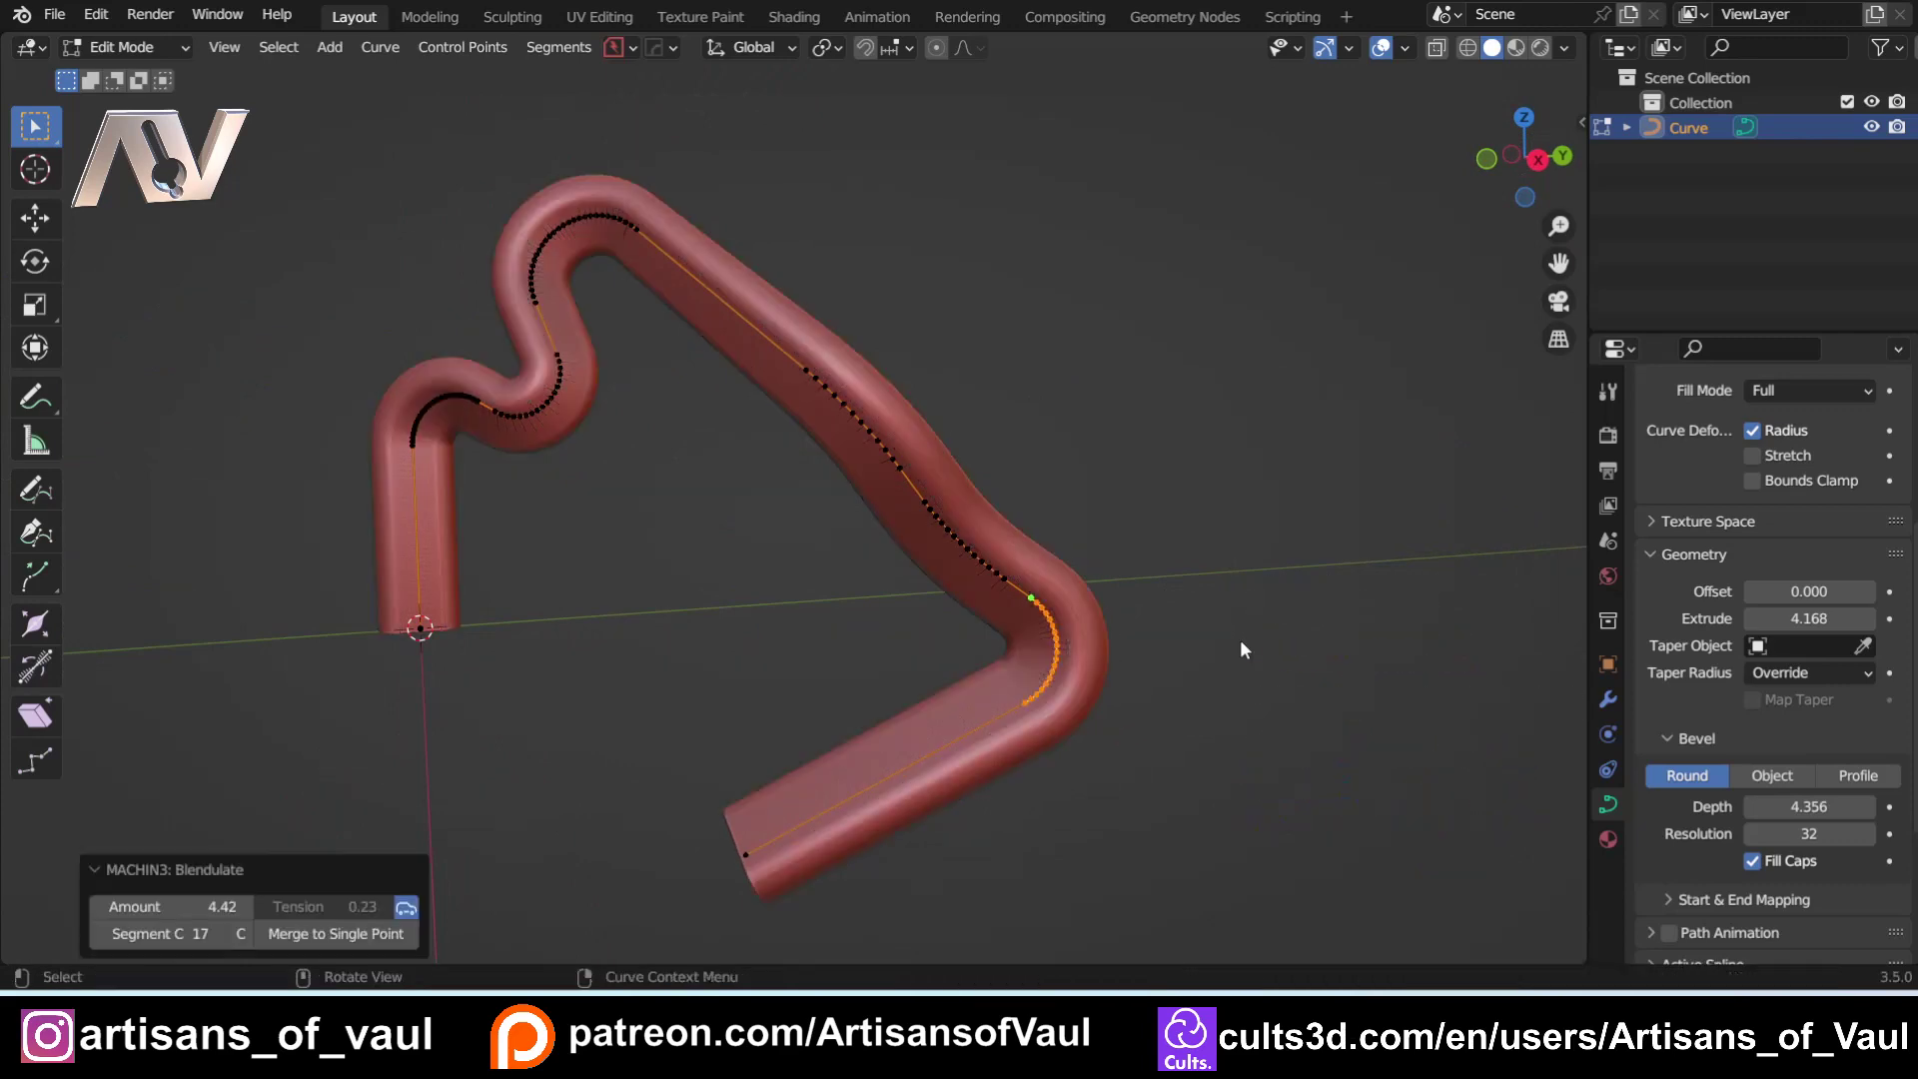
middle_drag(842, 492, 739, 564)
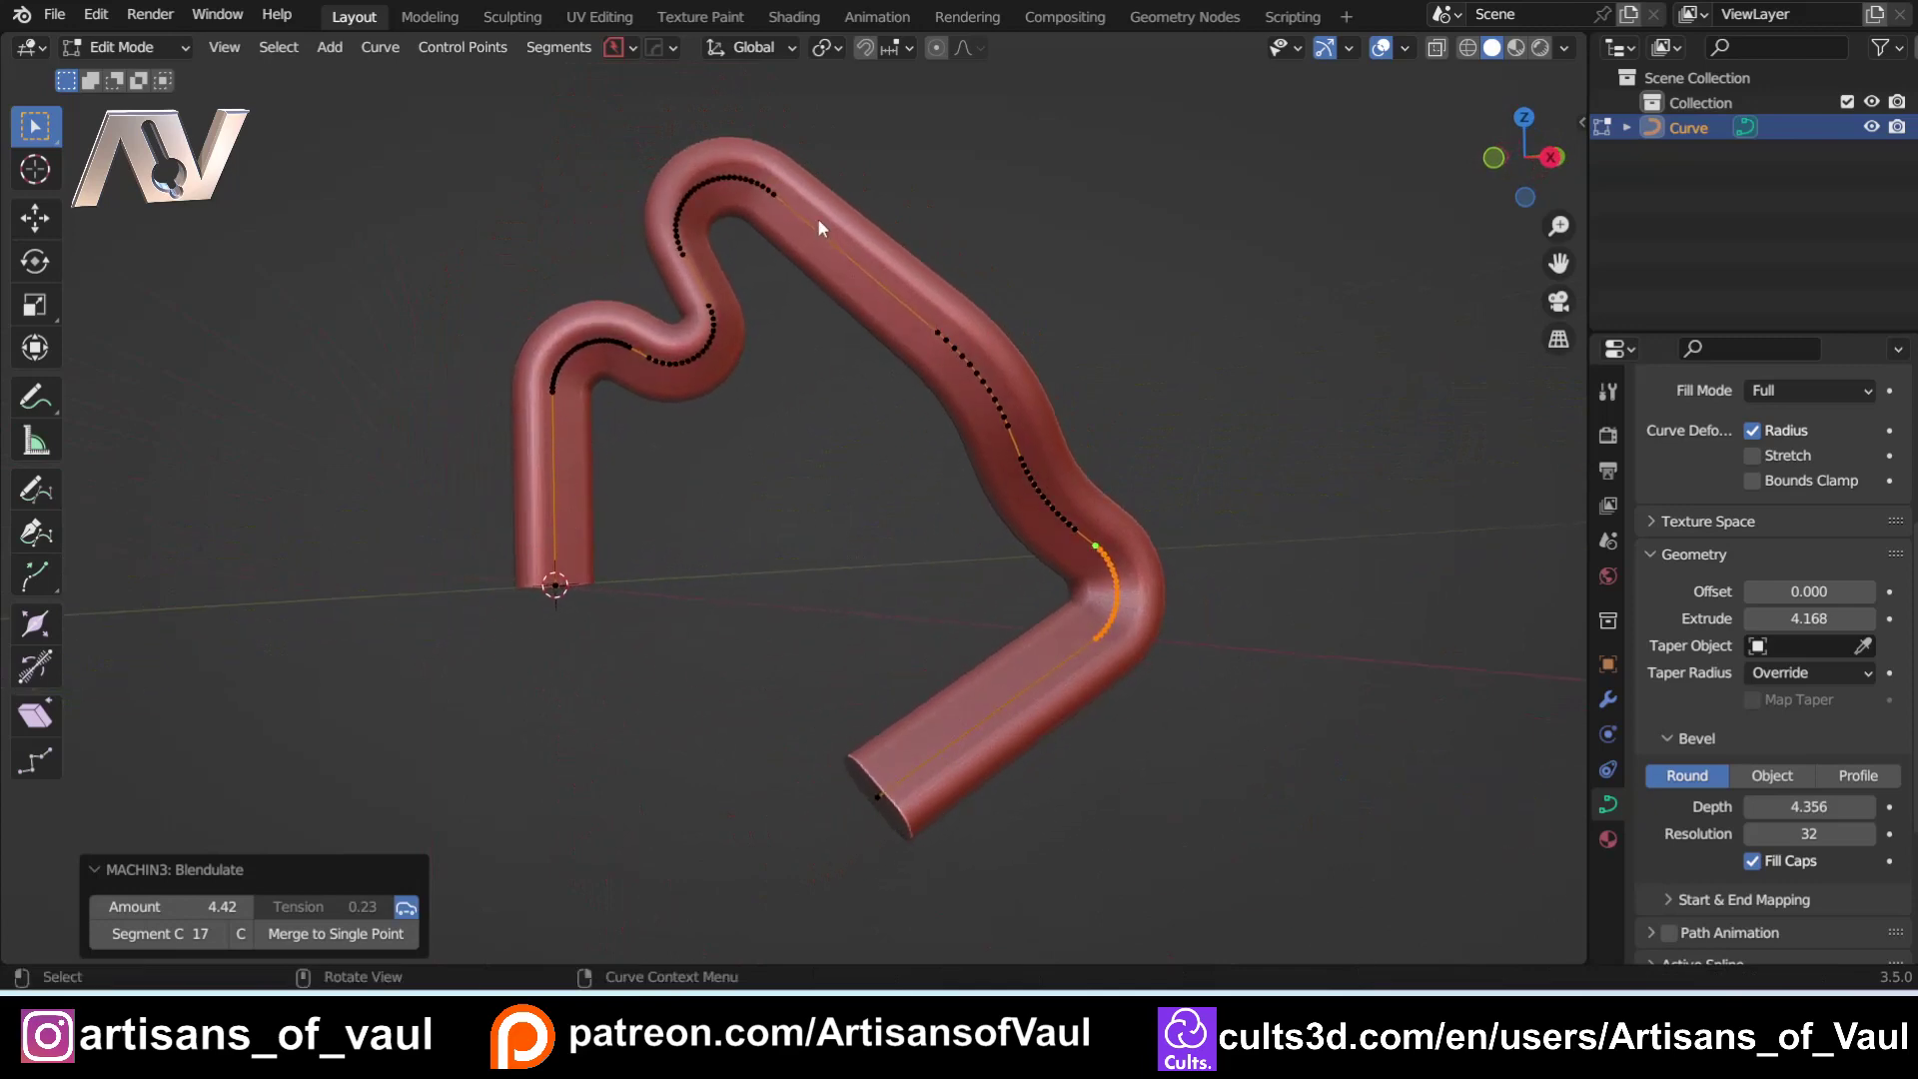
Step: Make the joined curve cyclic with CURVEmachine so it forms a closed loop
key(y)
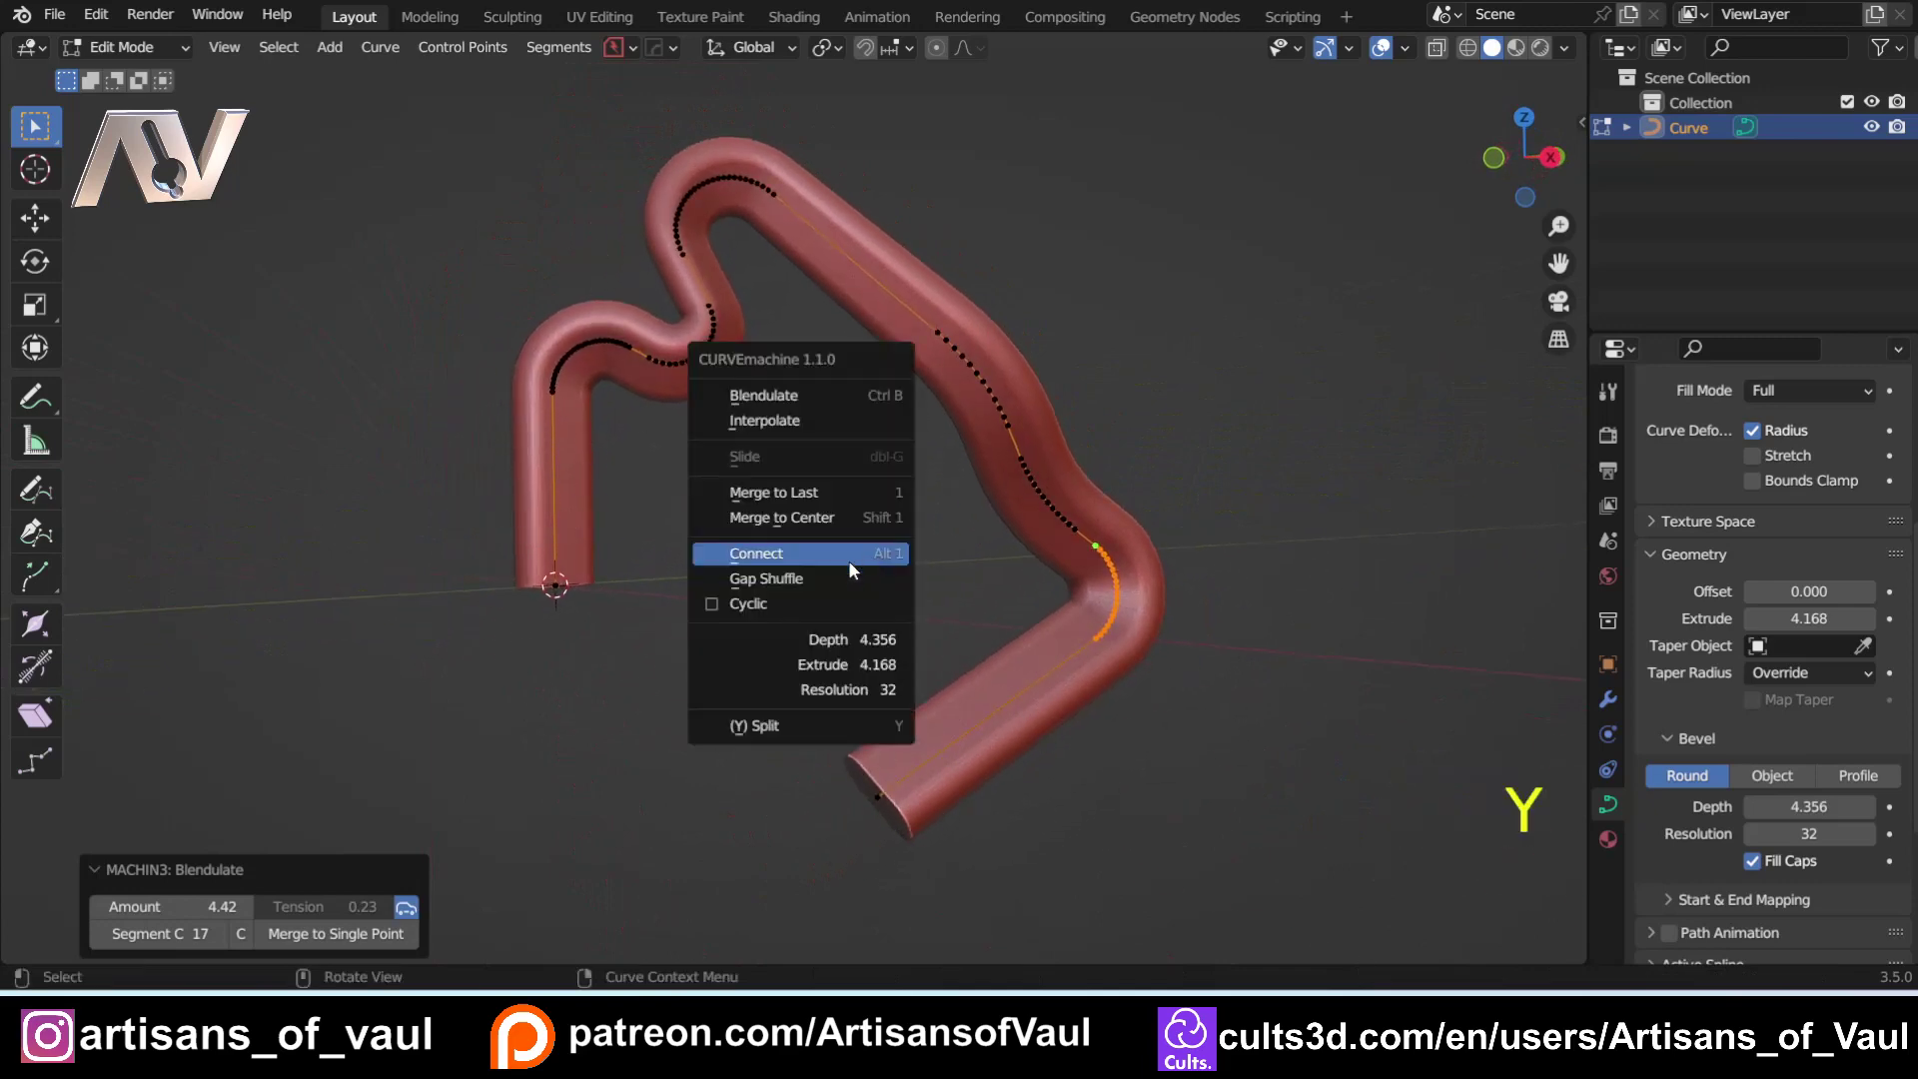
click(715, 602)
scroll(744, 522, up, 2)
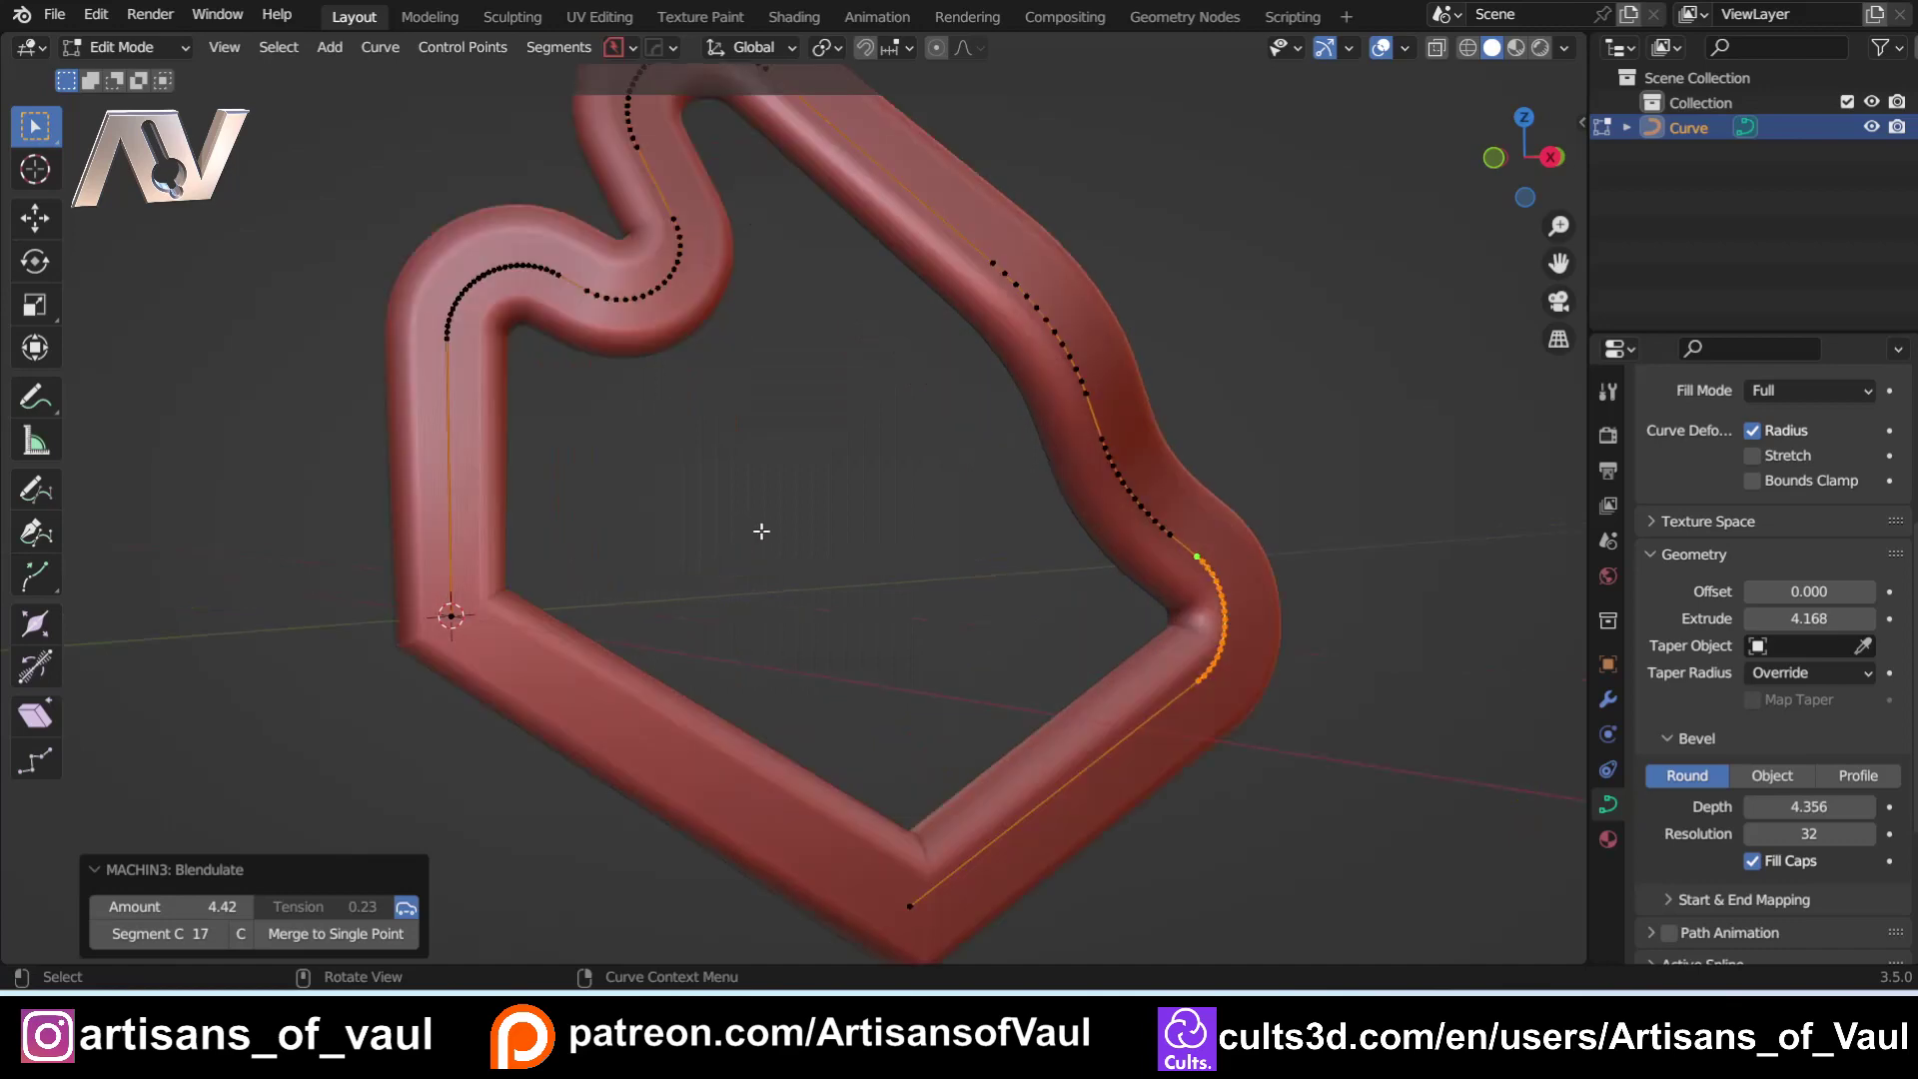
middle_drag(773, 470, 640, 596)
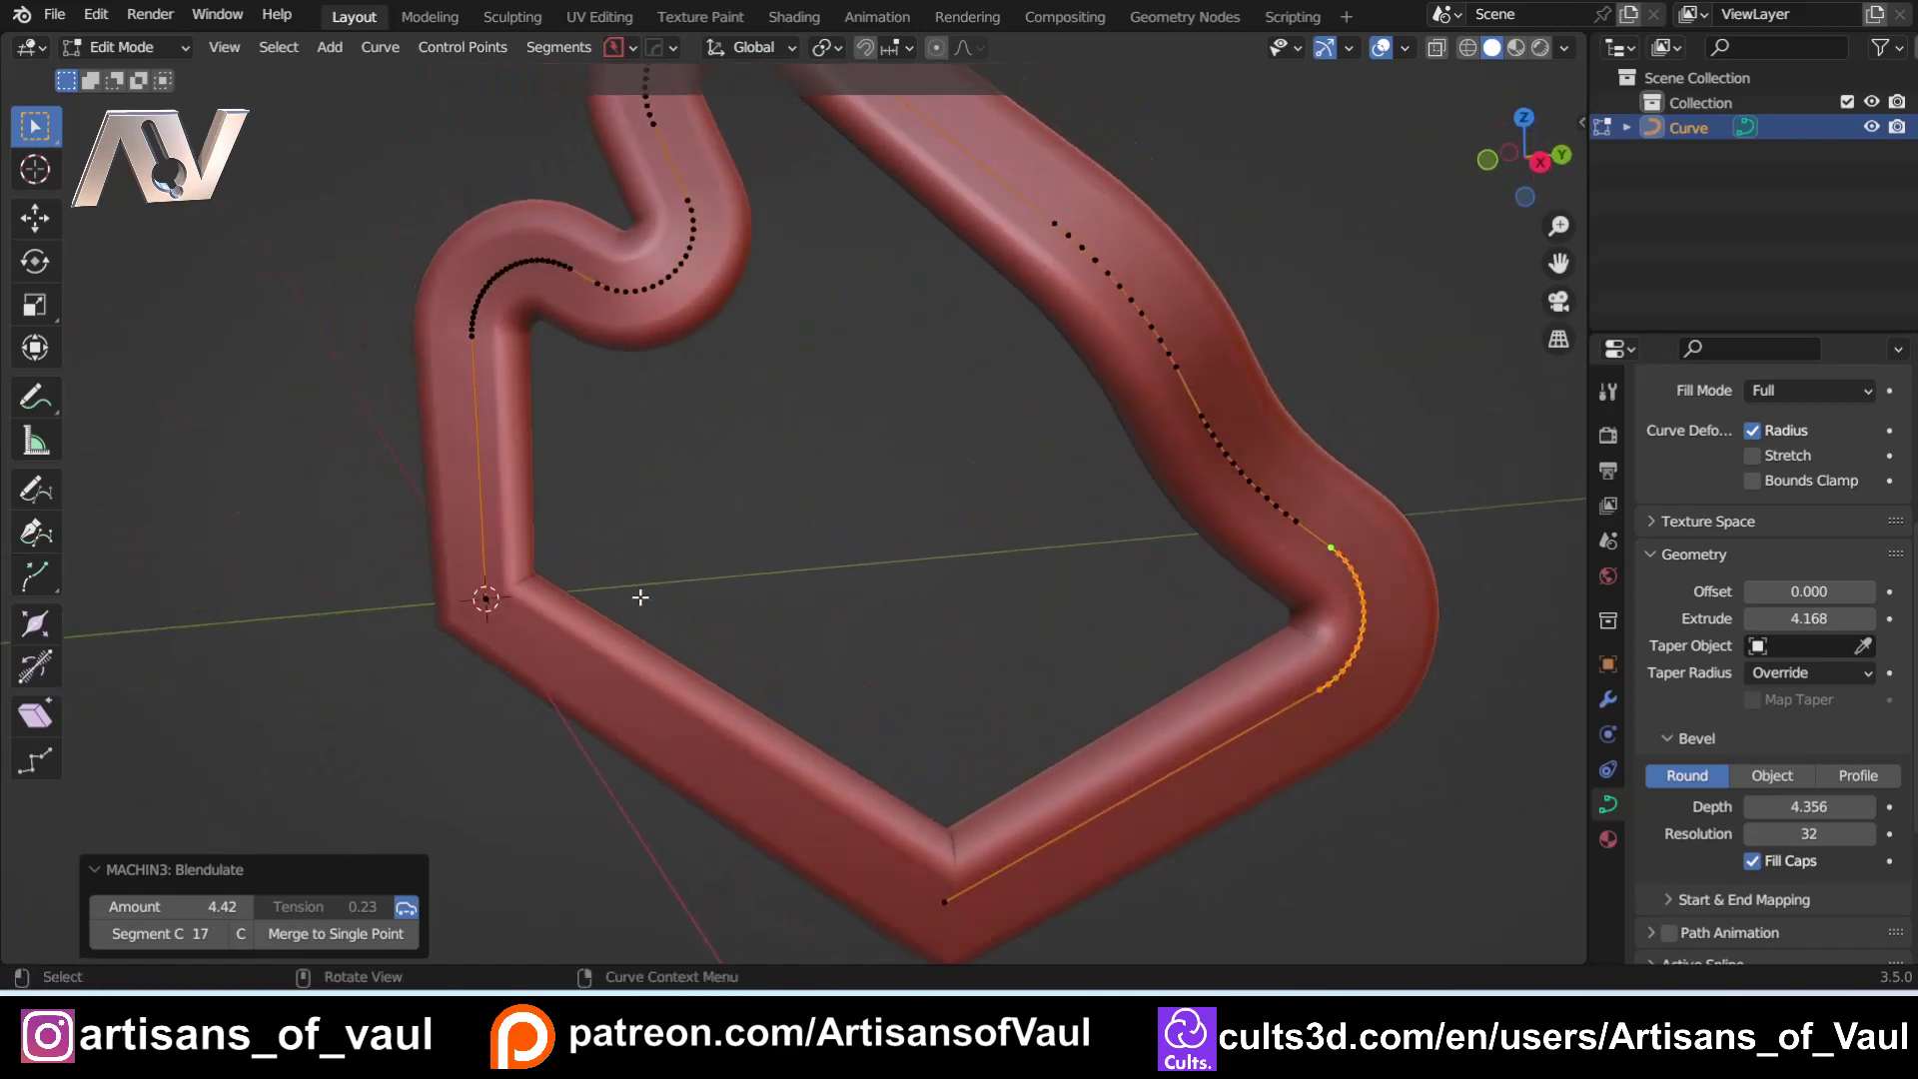
shift+middle_drag(706, 432, 610, 634)
scroll(789, 525, down, 1)
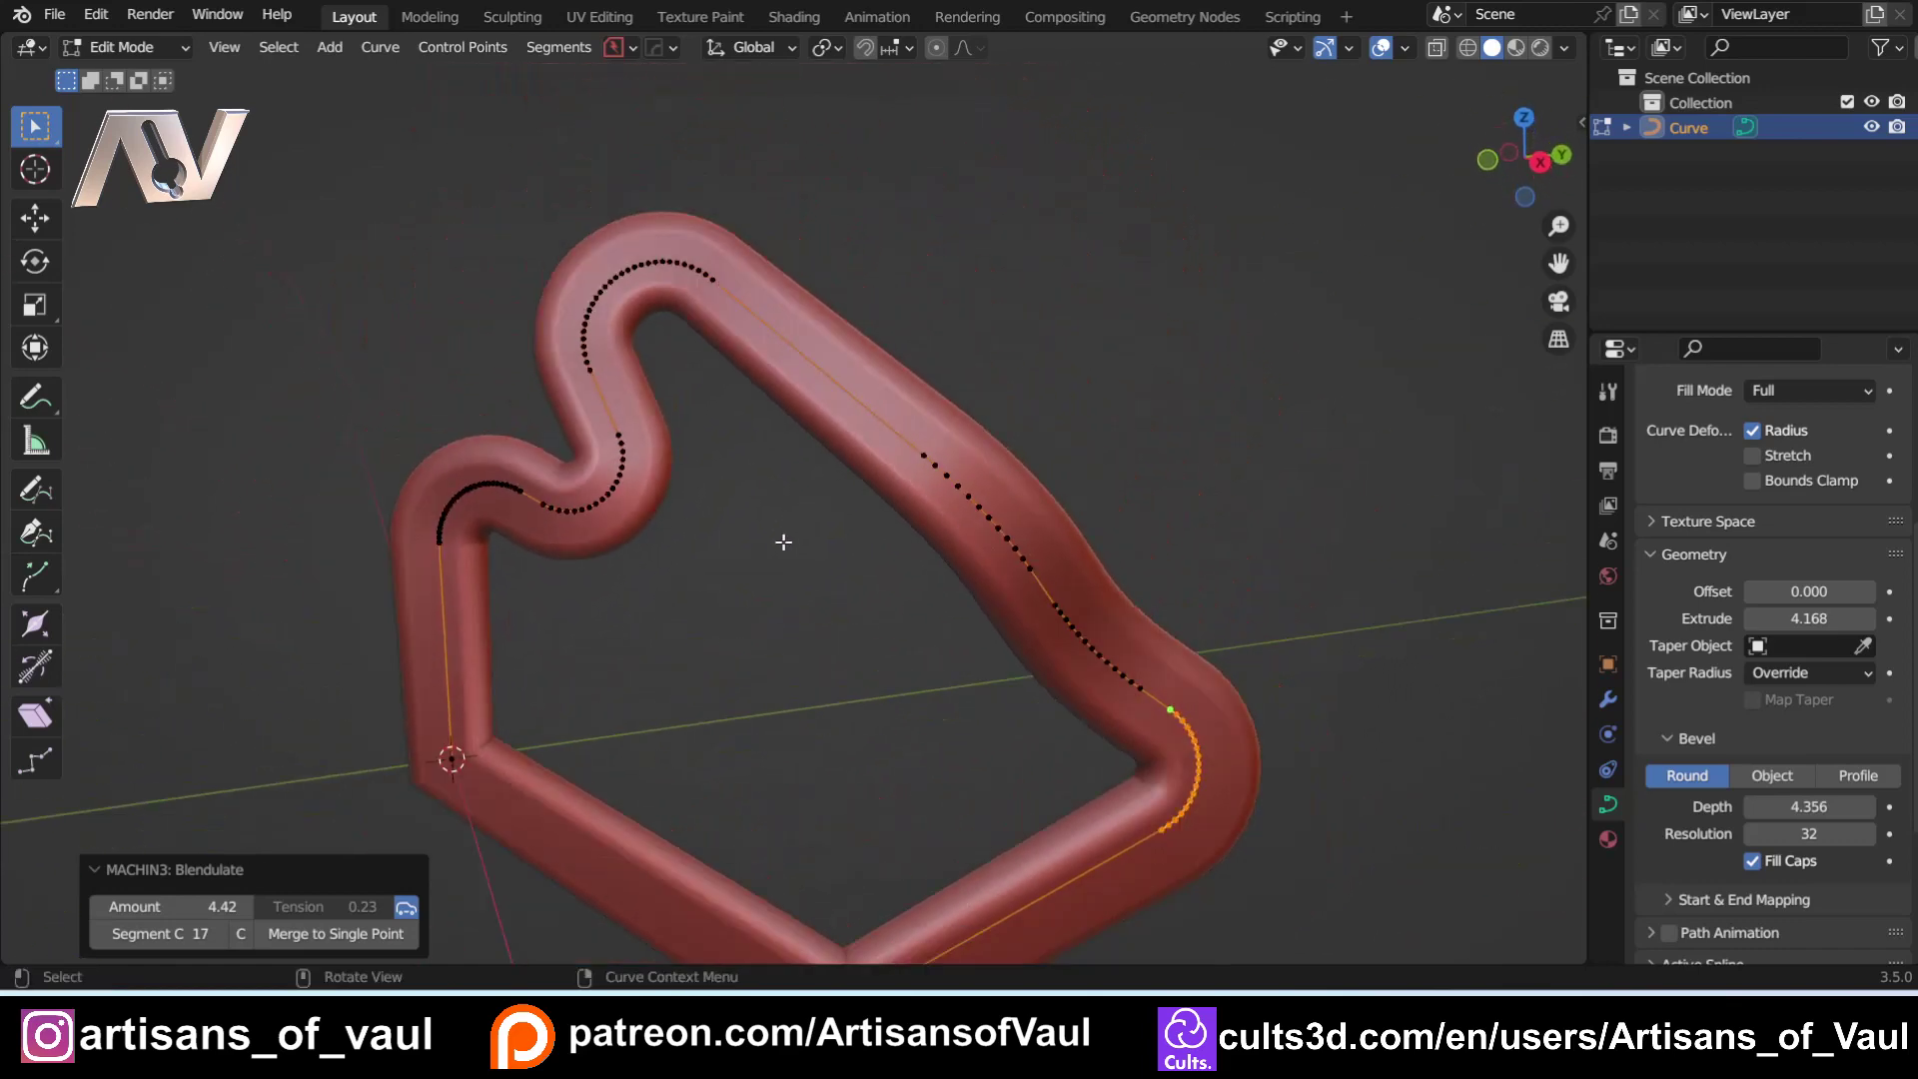
shift+middle_drag(775, 568, 786, 463)
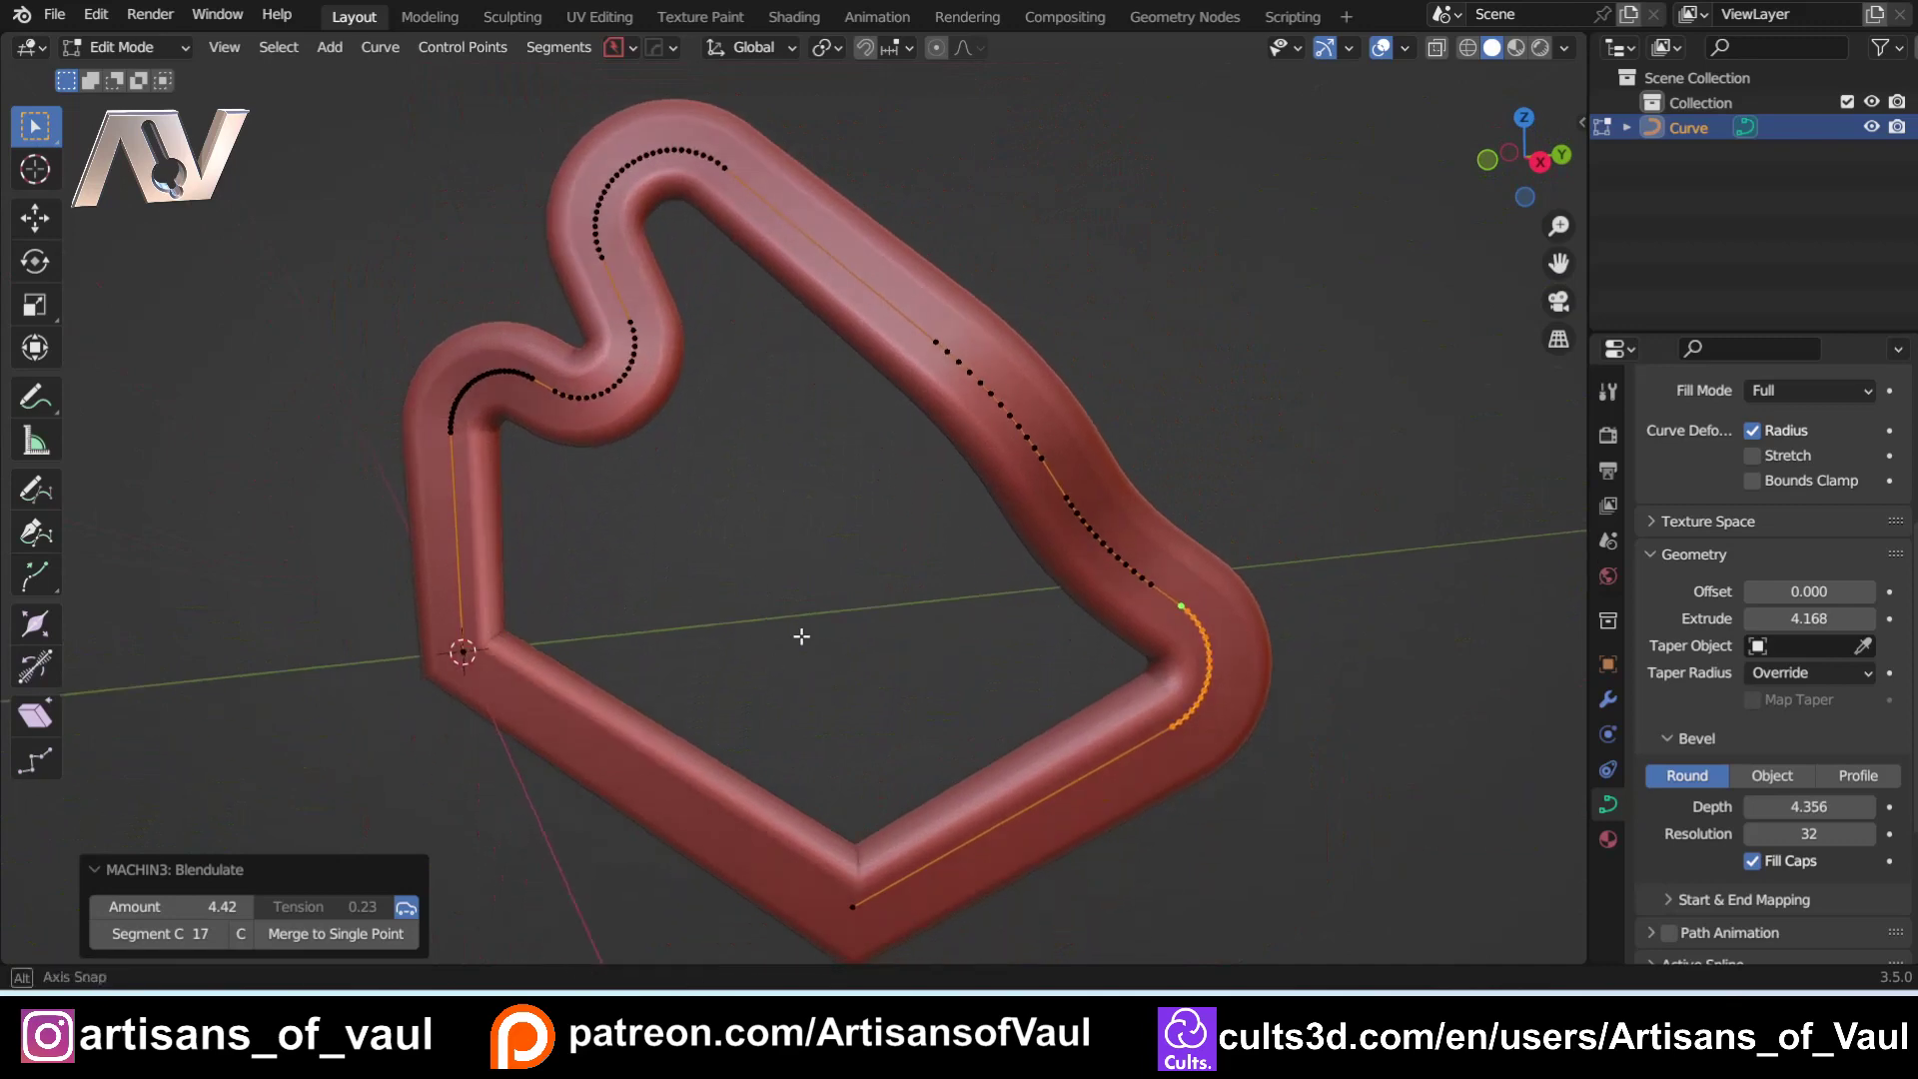
middle_drag(801, 637, 1428, 530)
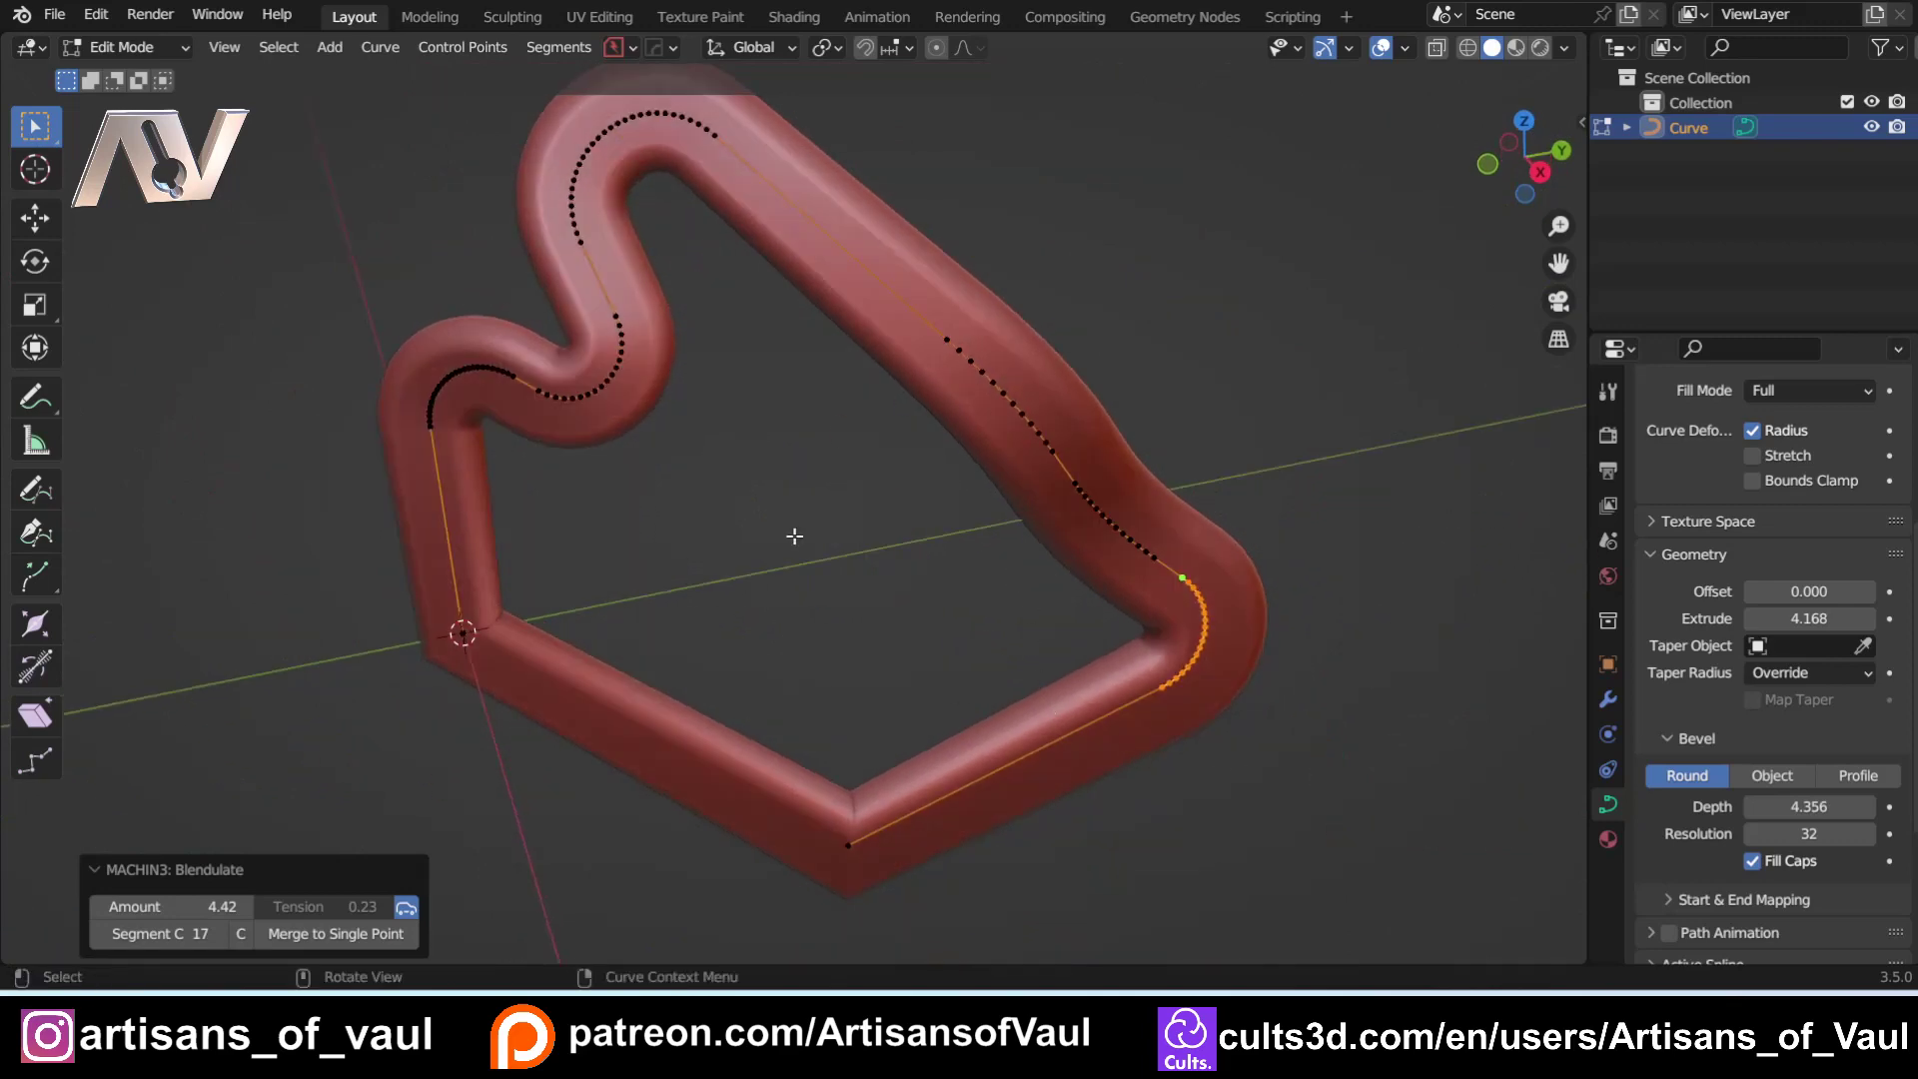
scroll(703, 501, down, 2)
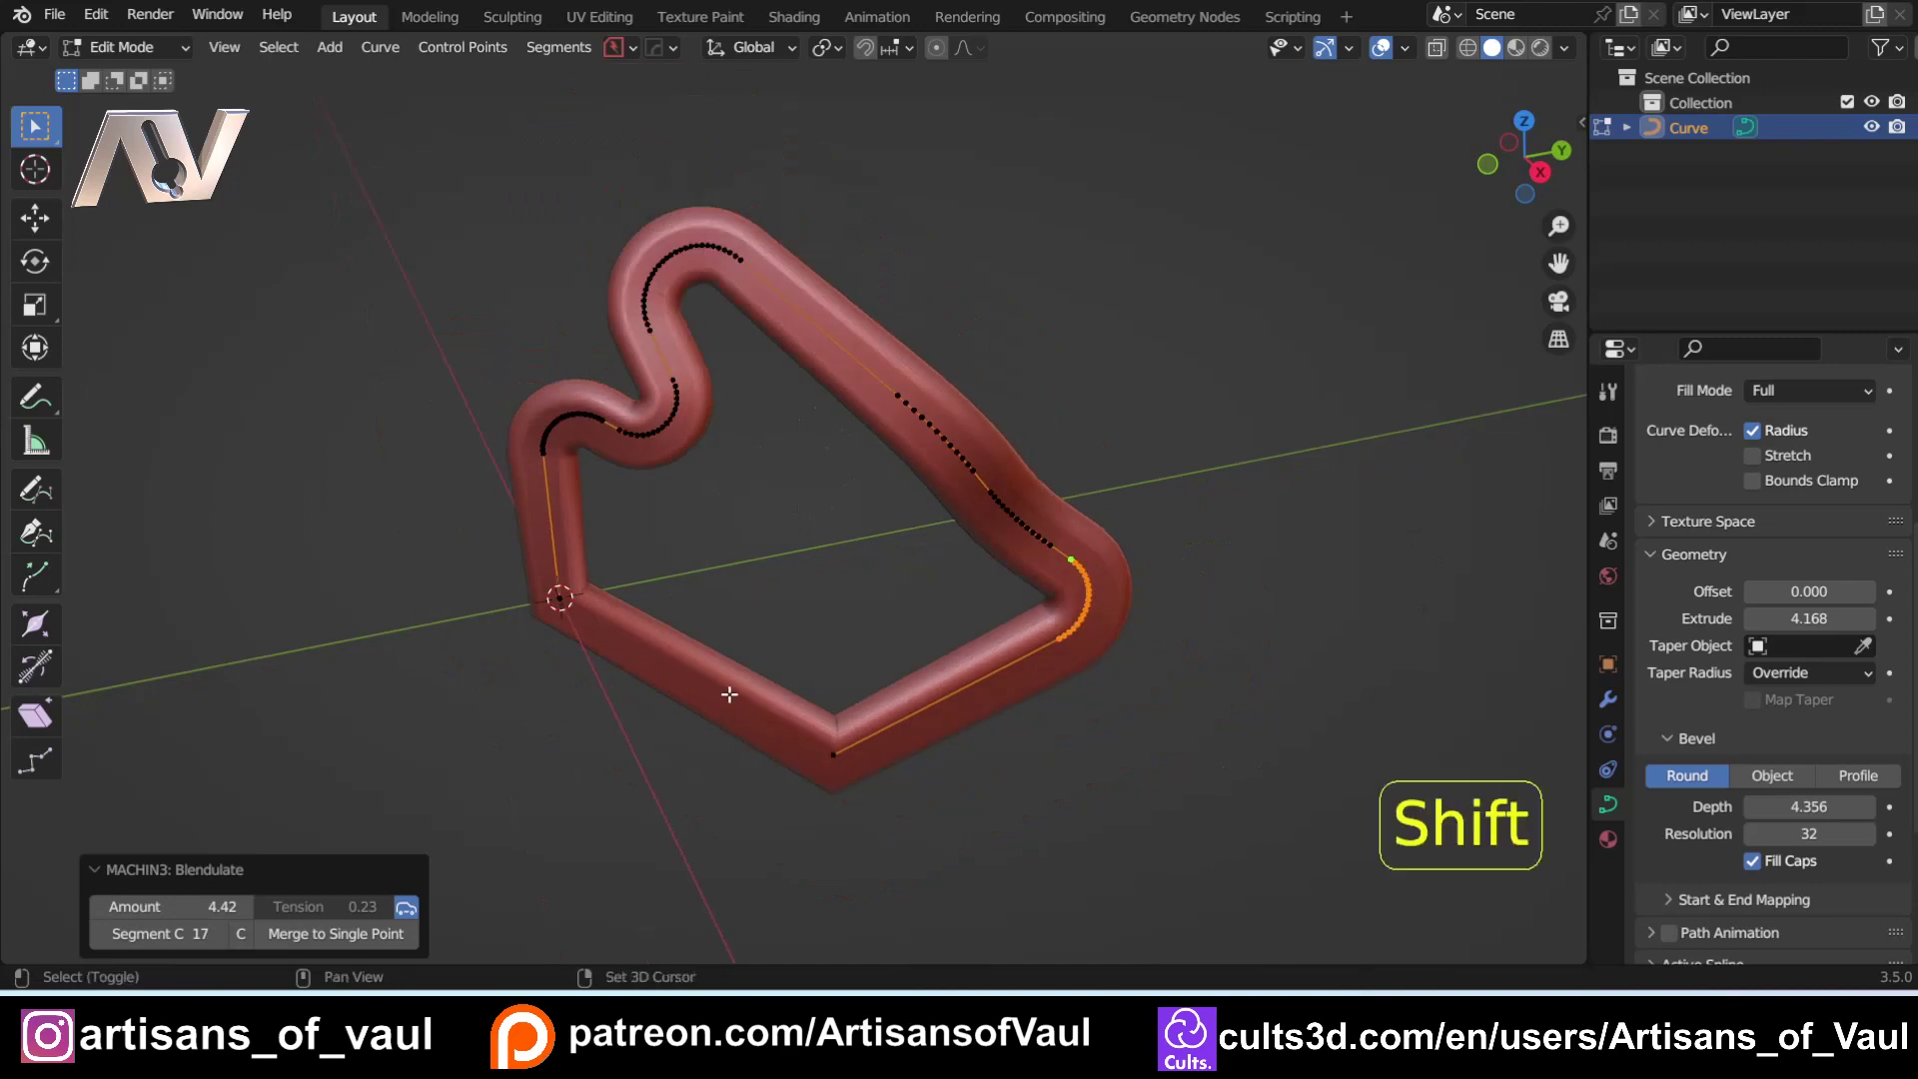
shift+middle_drag(728, 693, 715, 577)
scroll(718, 575, up, 2)
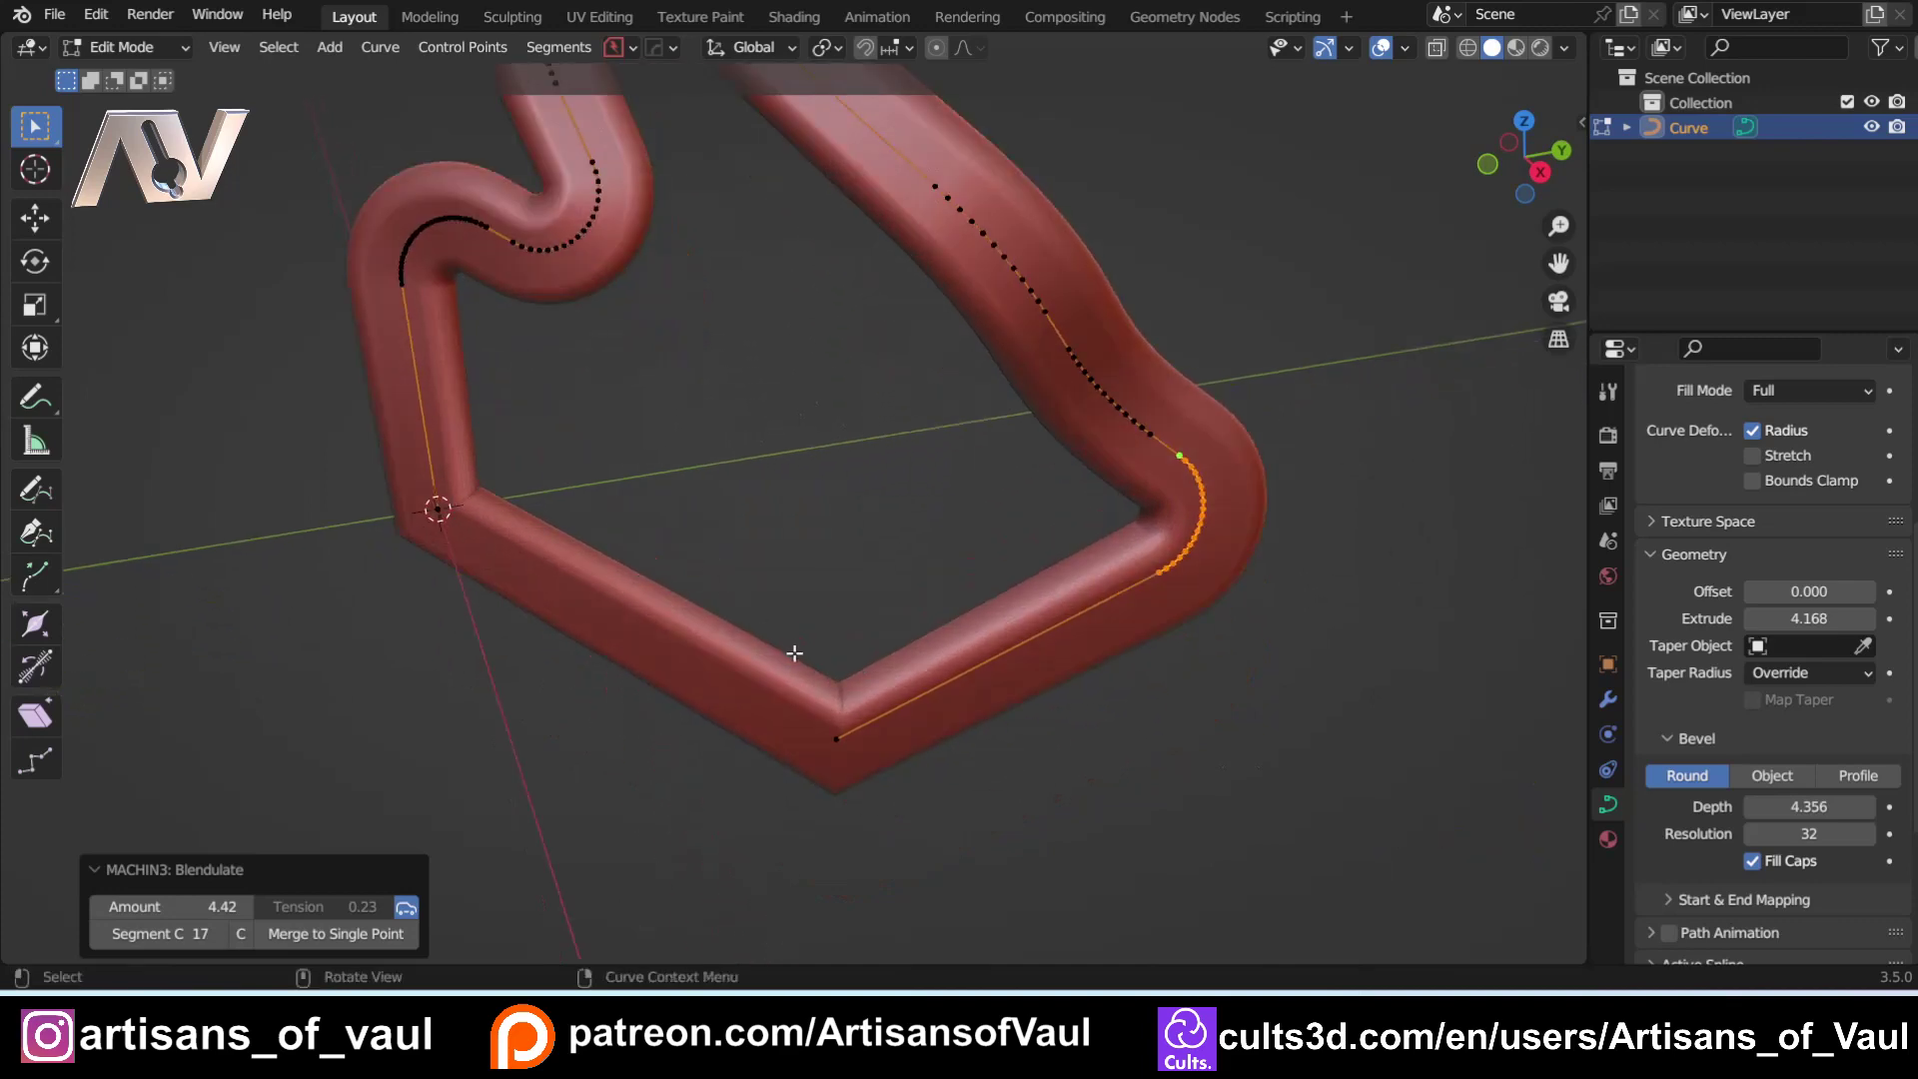
Step: Try Blendulate on the lower corner point, which fails with an Illegal Selection warning
click(839, 744)
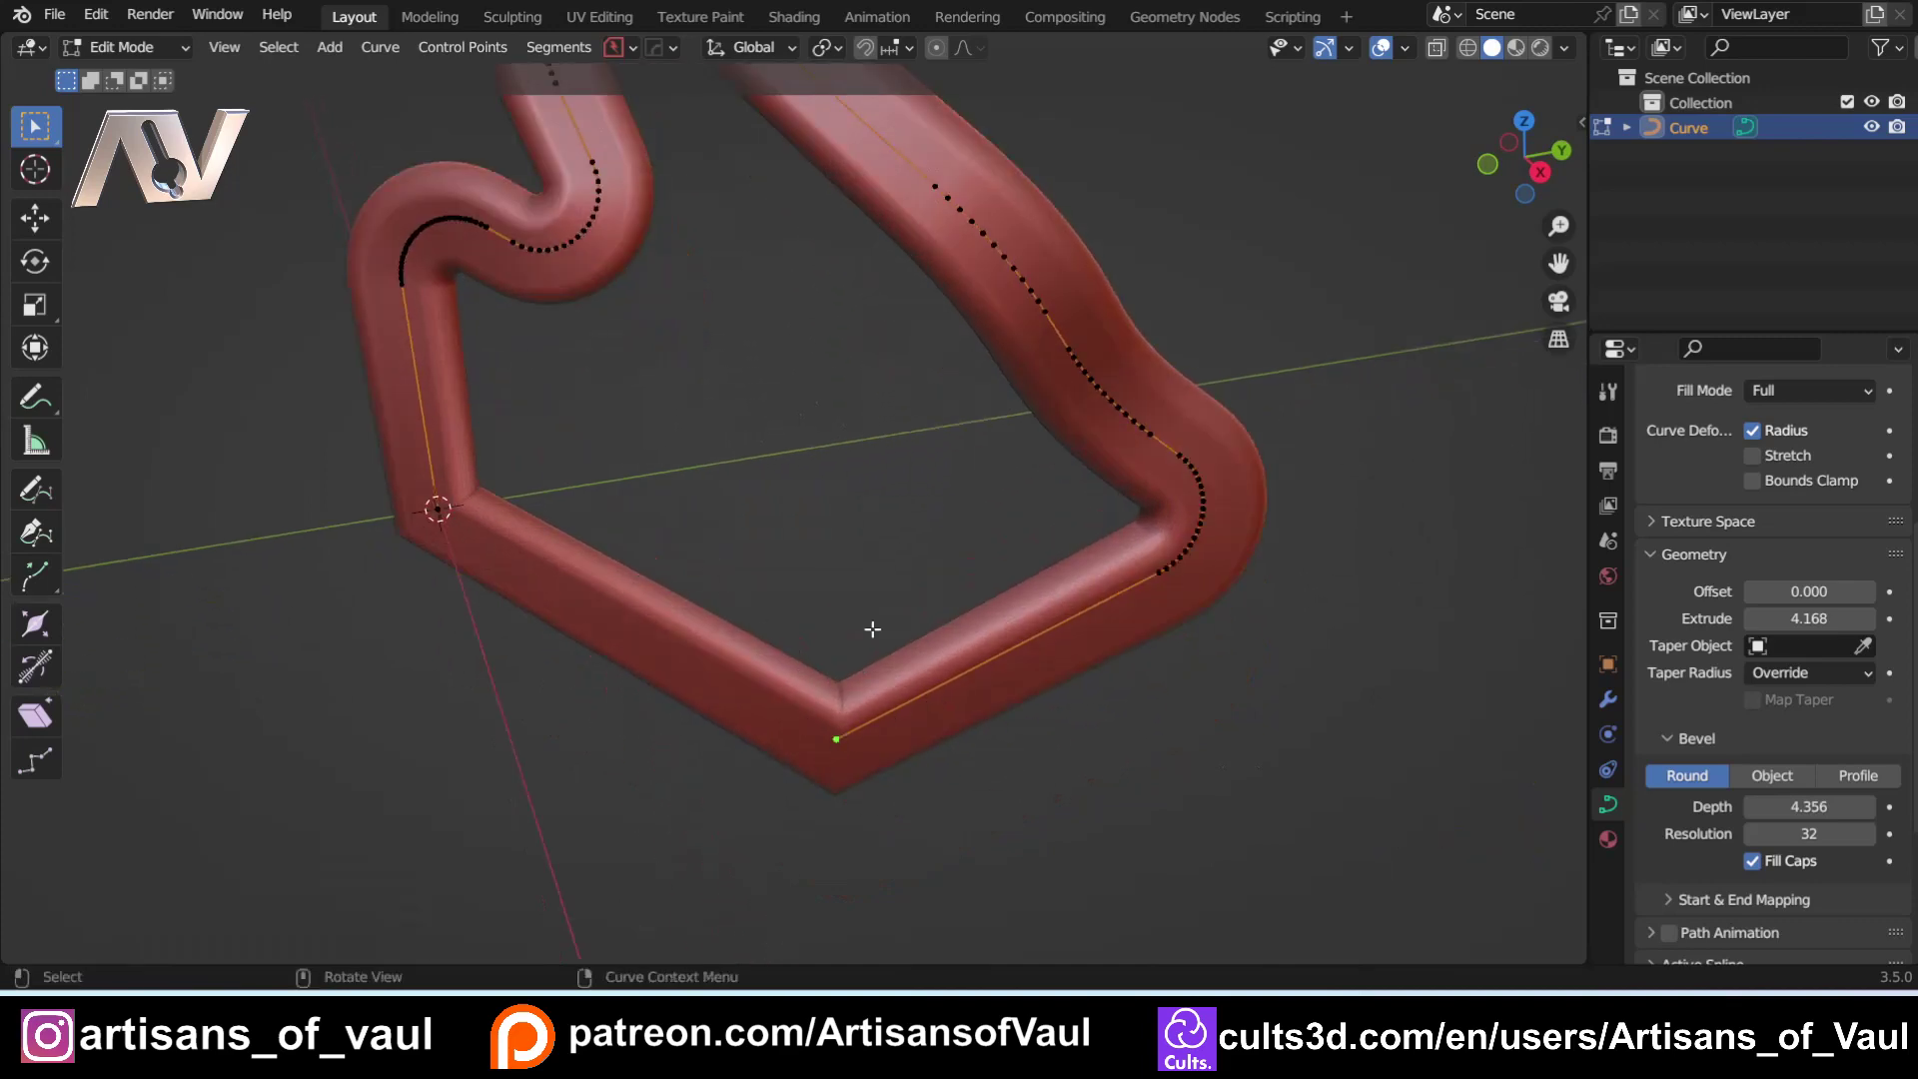
key(ctrl)
key(ctrl+b)
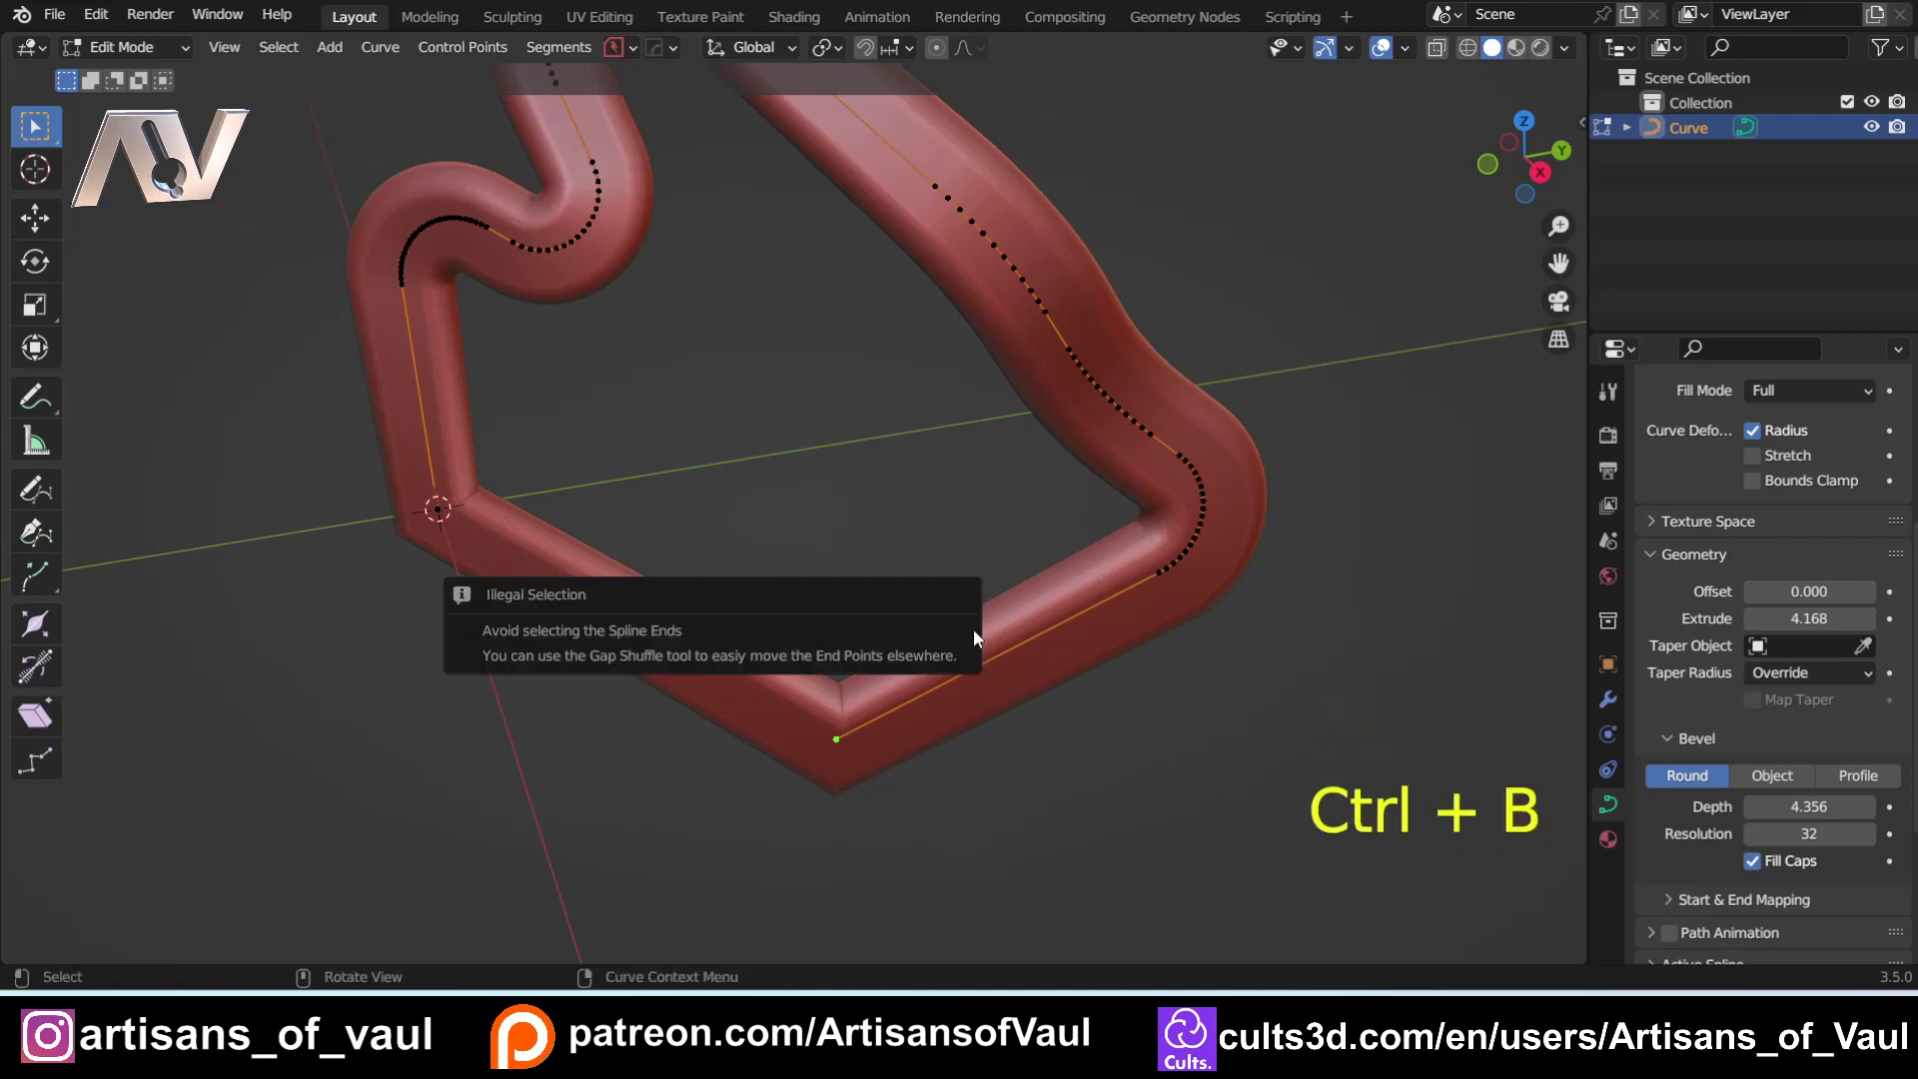
shift+middle_drag(809, 462, 879, 622)
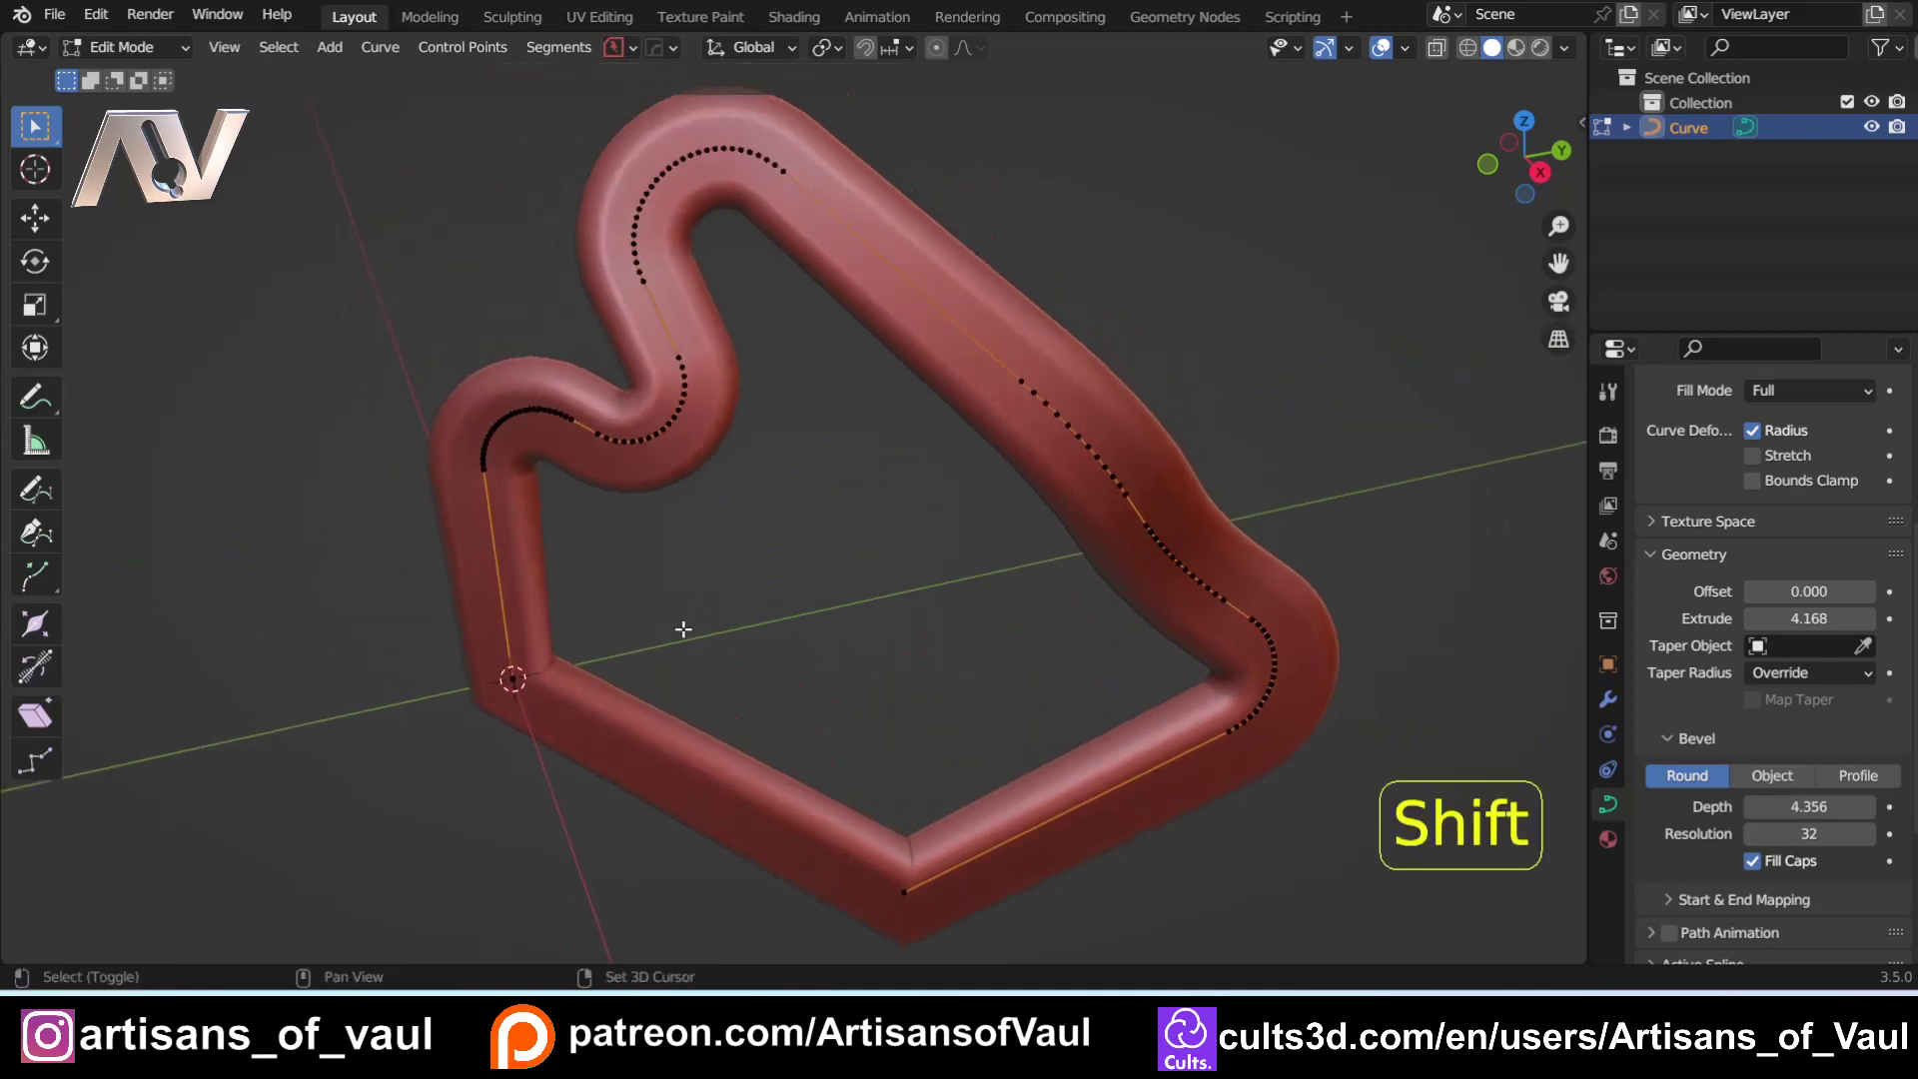
Step: Enable curve Normals in the Viewport Overlays, size 2.00
click(1405, 48)
click(1250, 690)
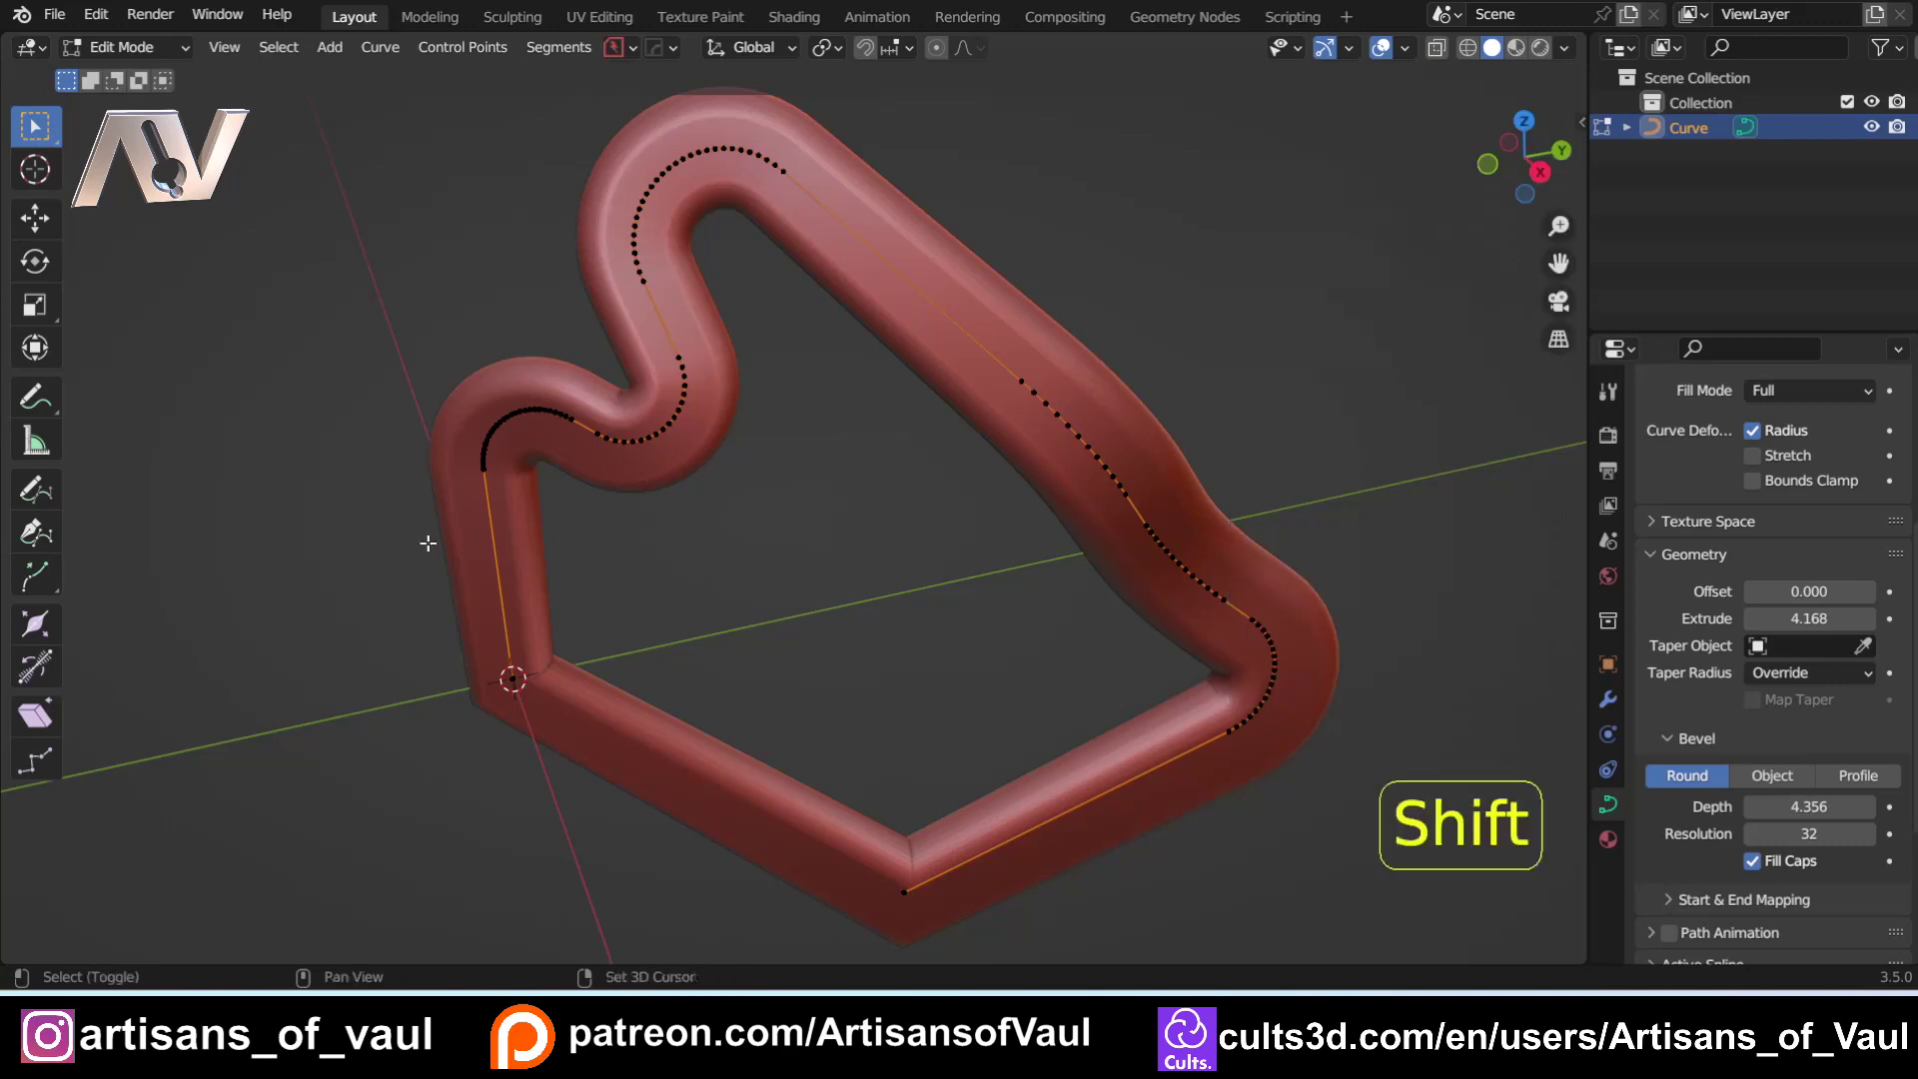
shift+middle_drag(540, 540, 631, 477)
scroll(631, 476, up, 2)
key(Tab)
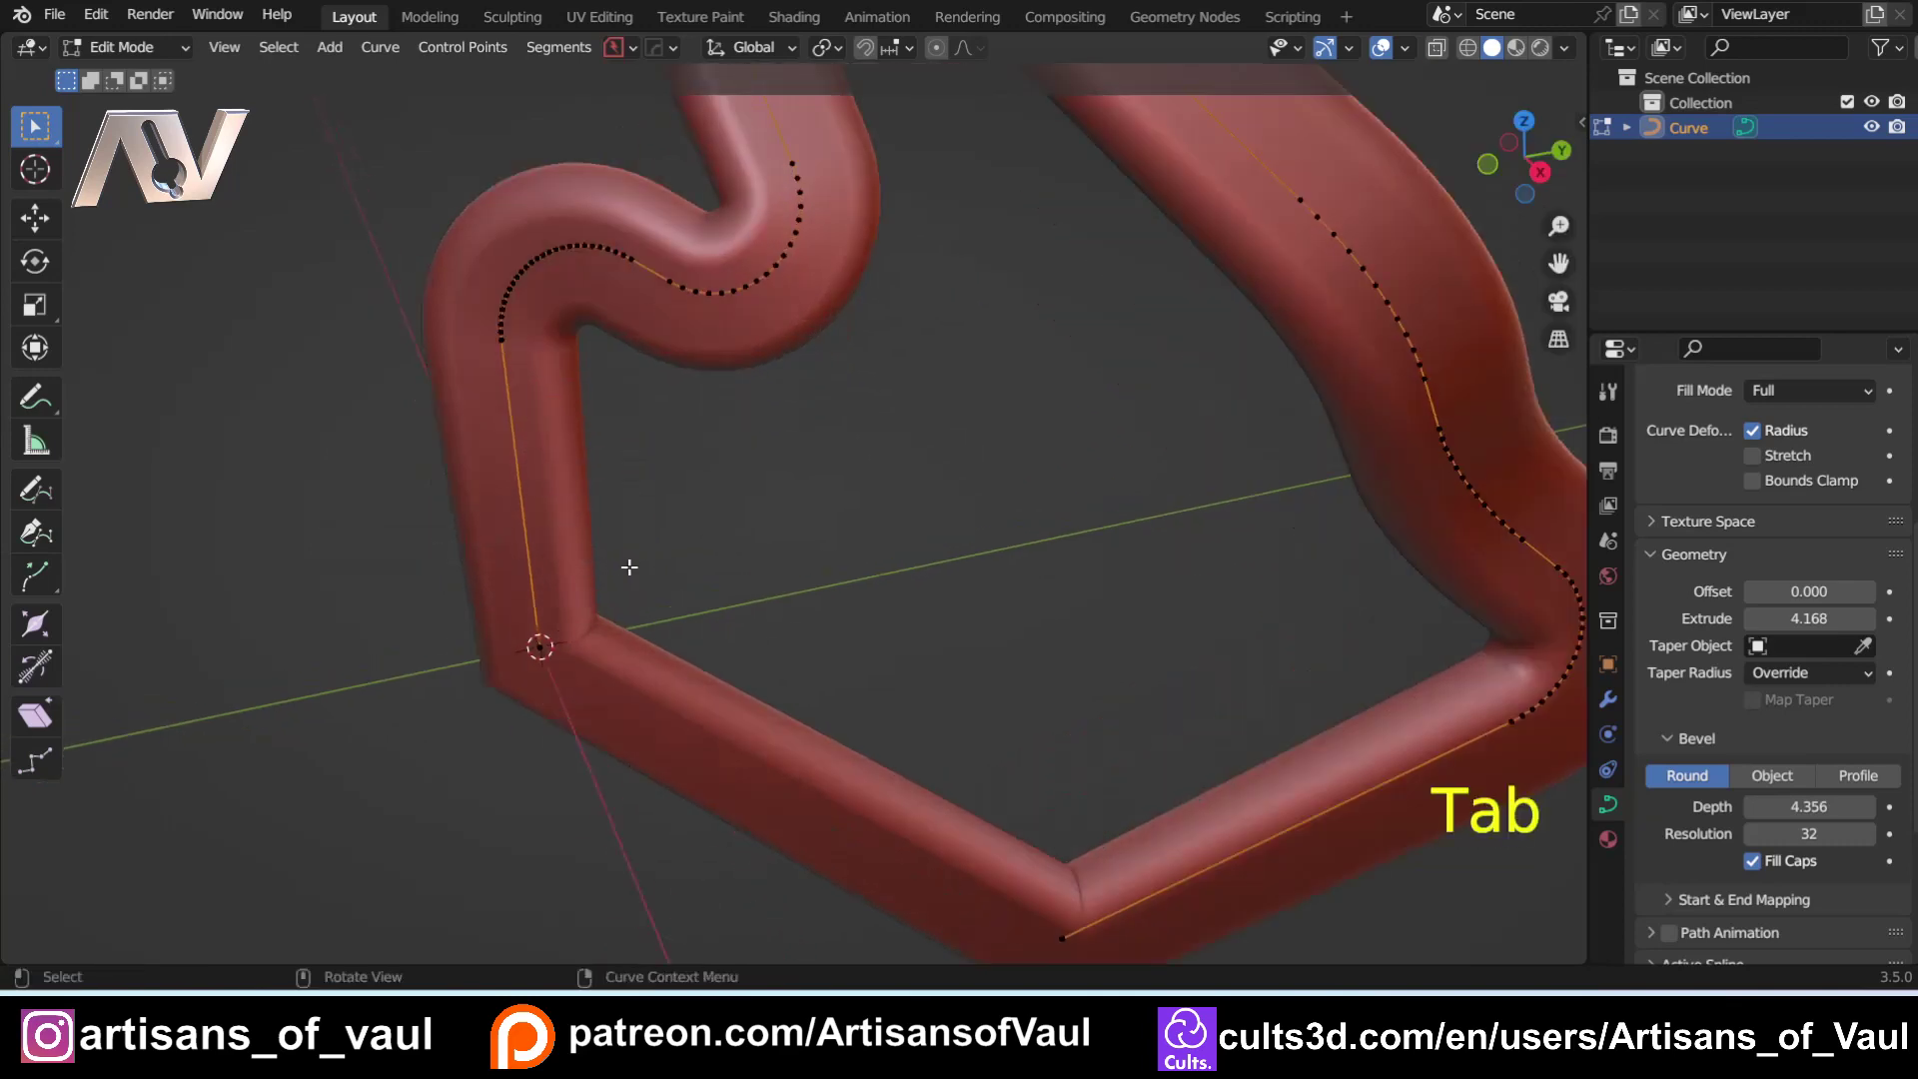
key(shift+z)
middle_drag(662, 594, 789, 473)
middle_drag(721, 507, 607, 558)
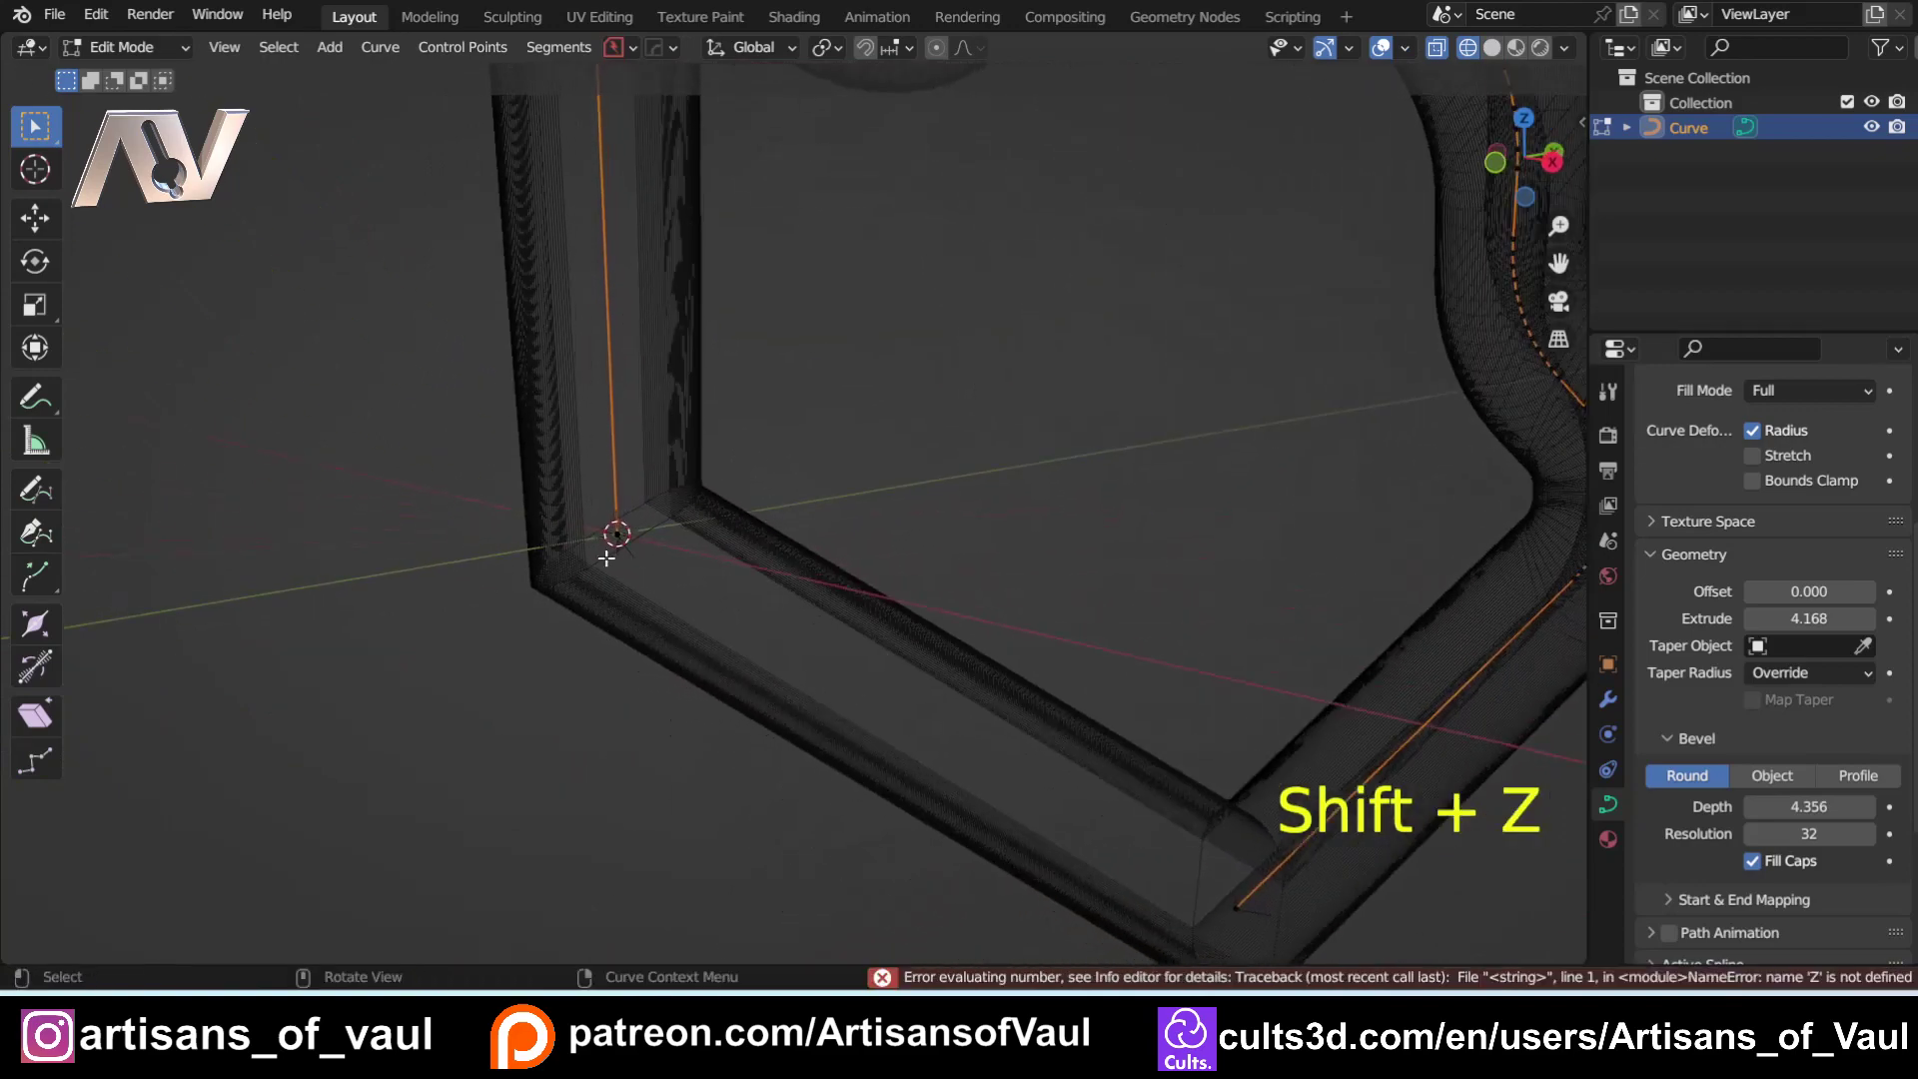
middle_drag(910, 650, 719, 621)
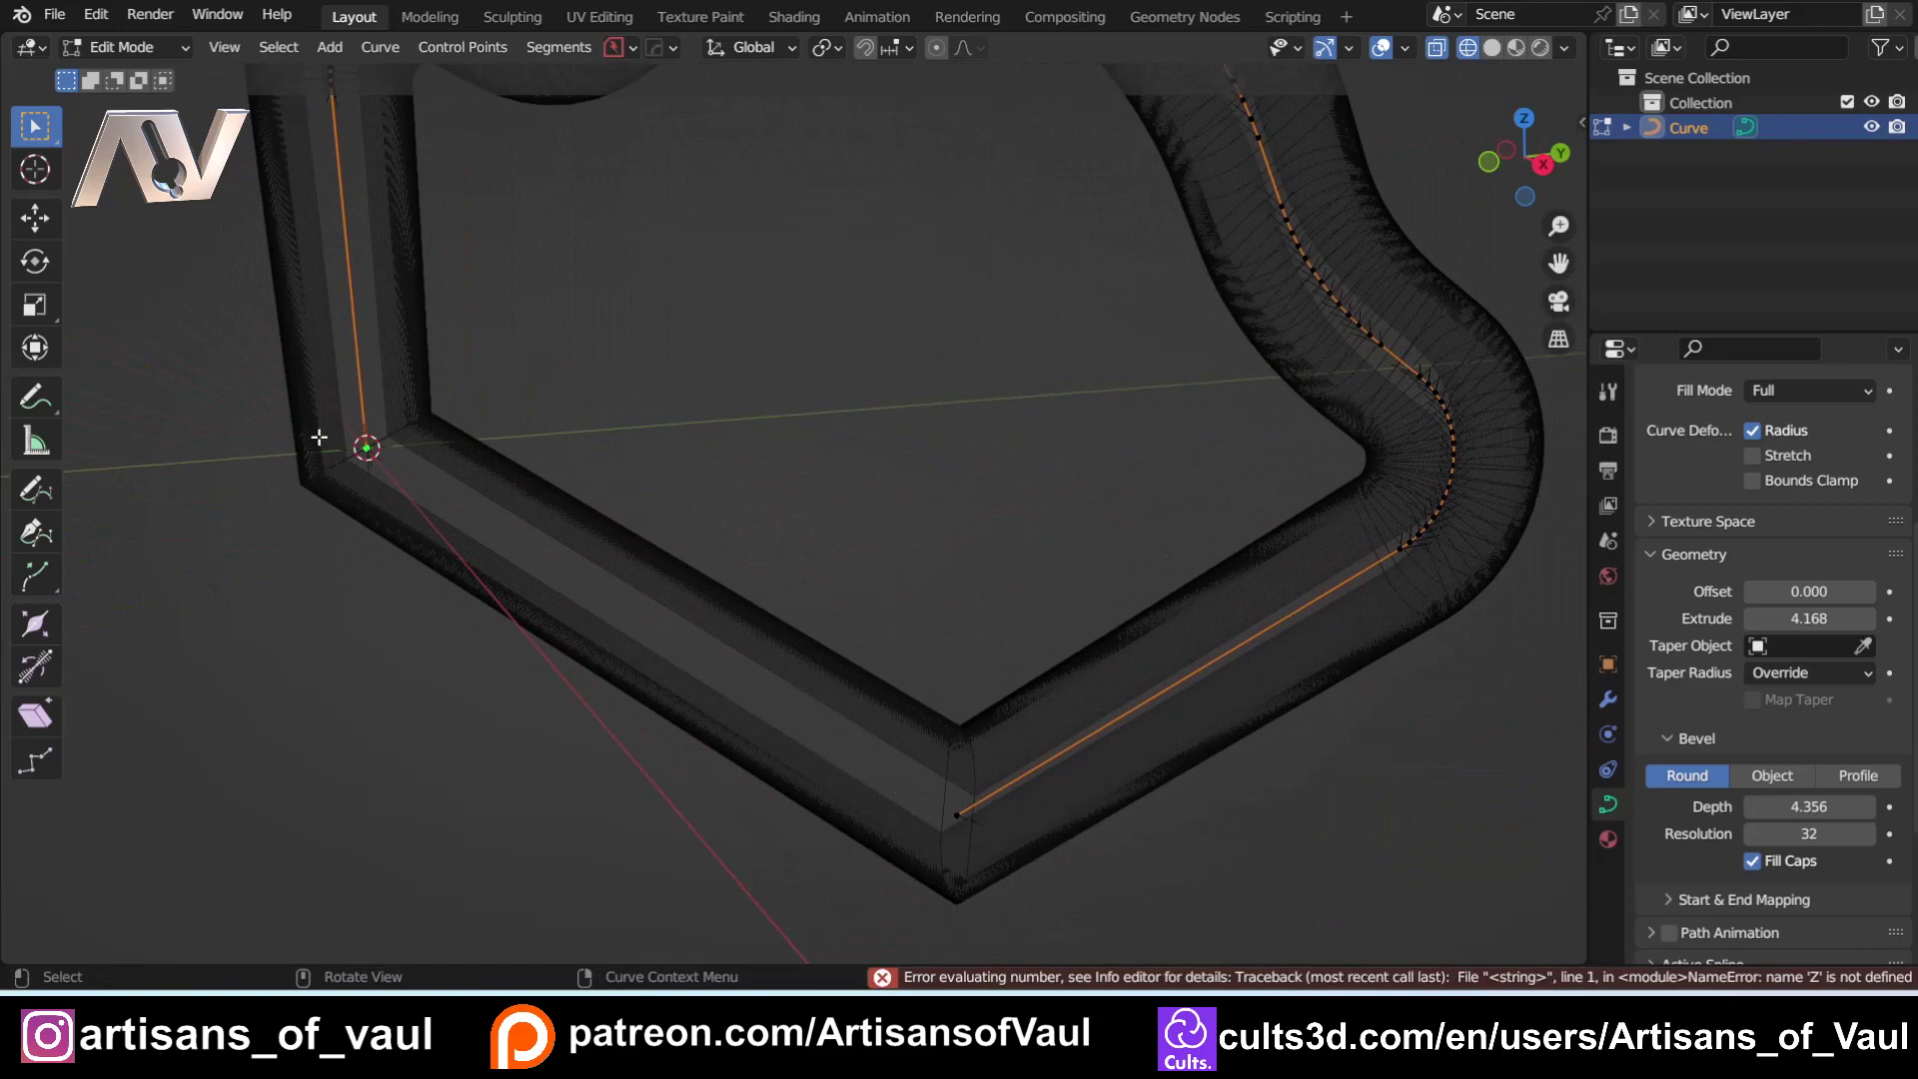
middle_drag(728, 706, 1004, 839)
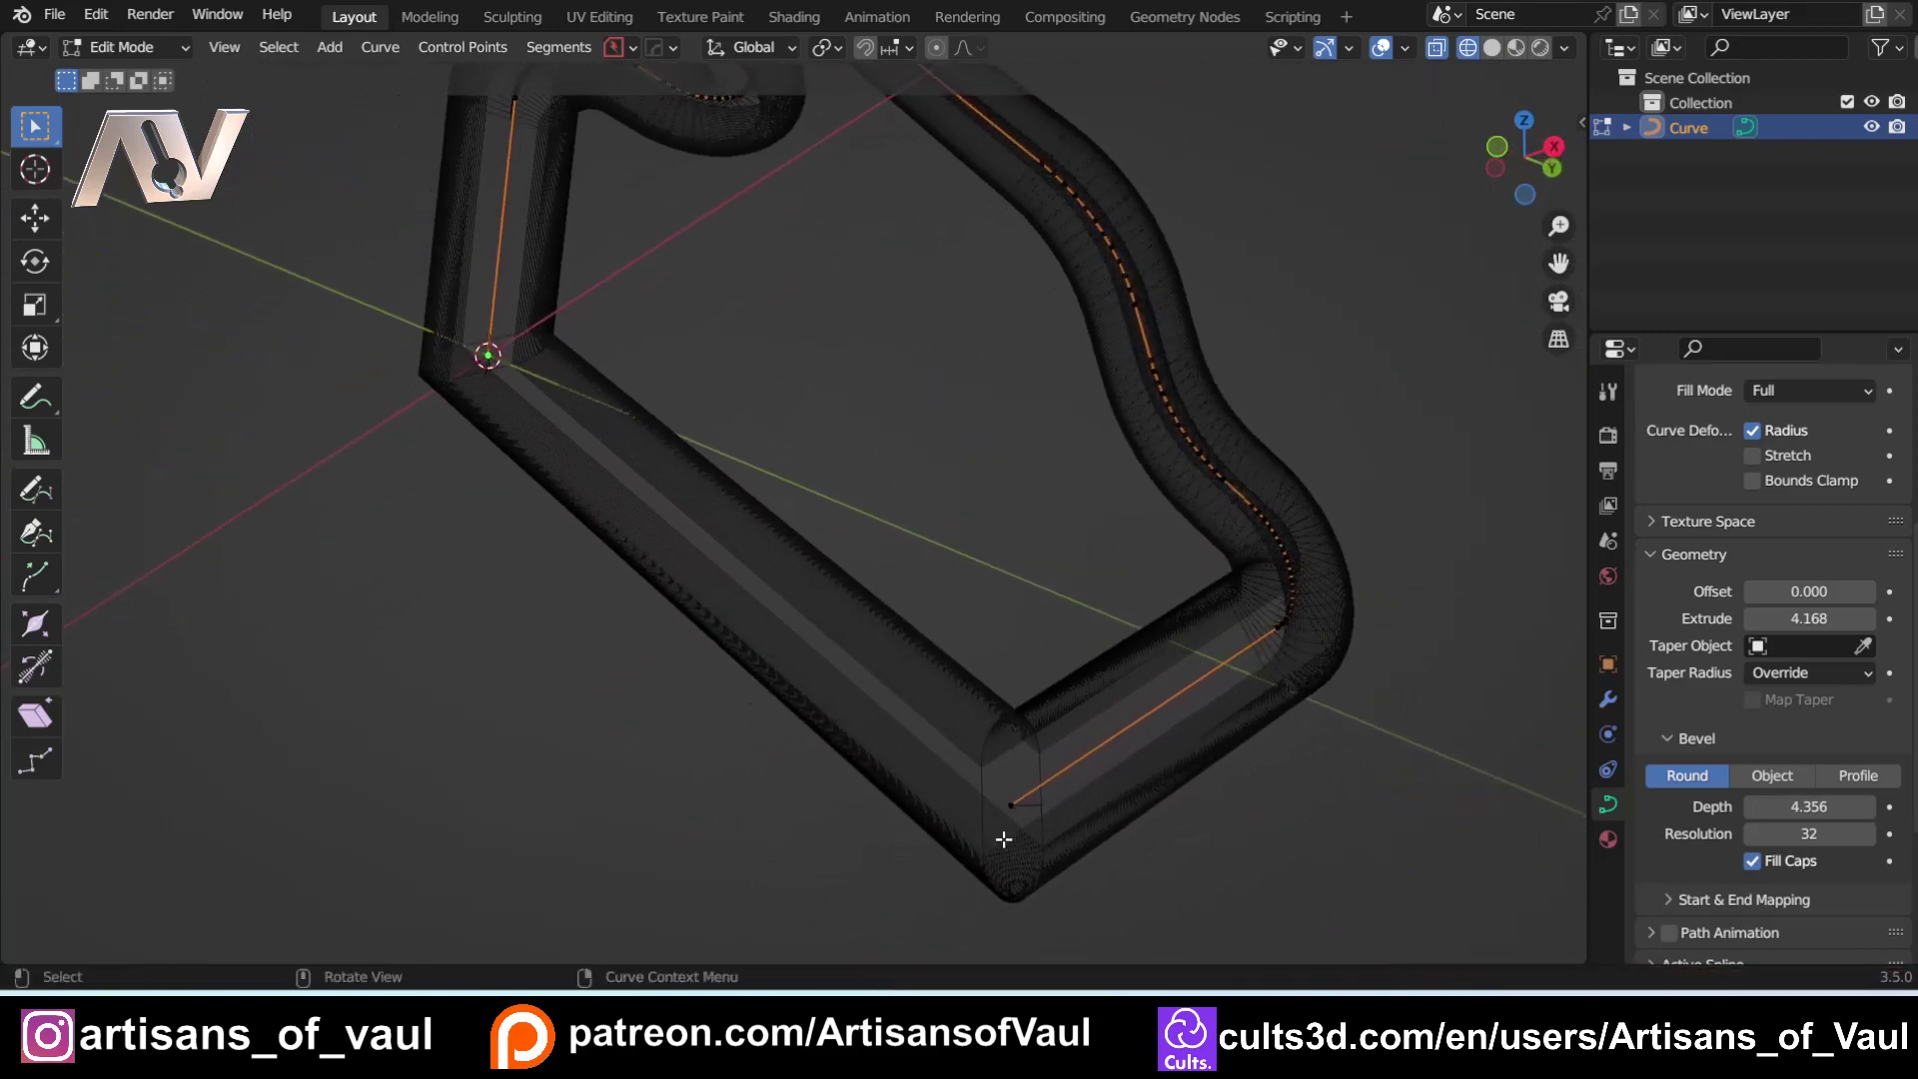
scroll(1003, 839, up, 3)
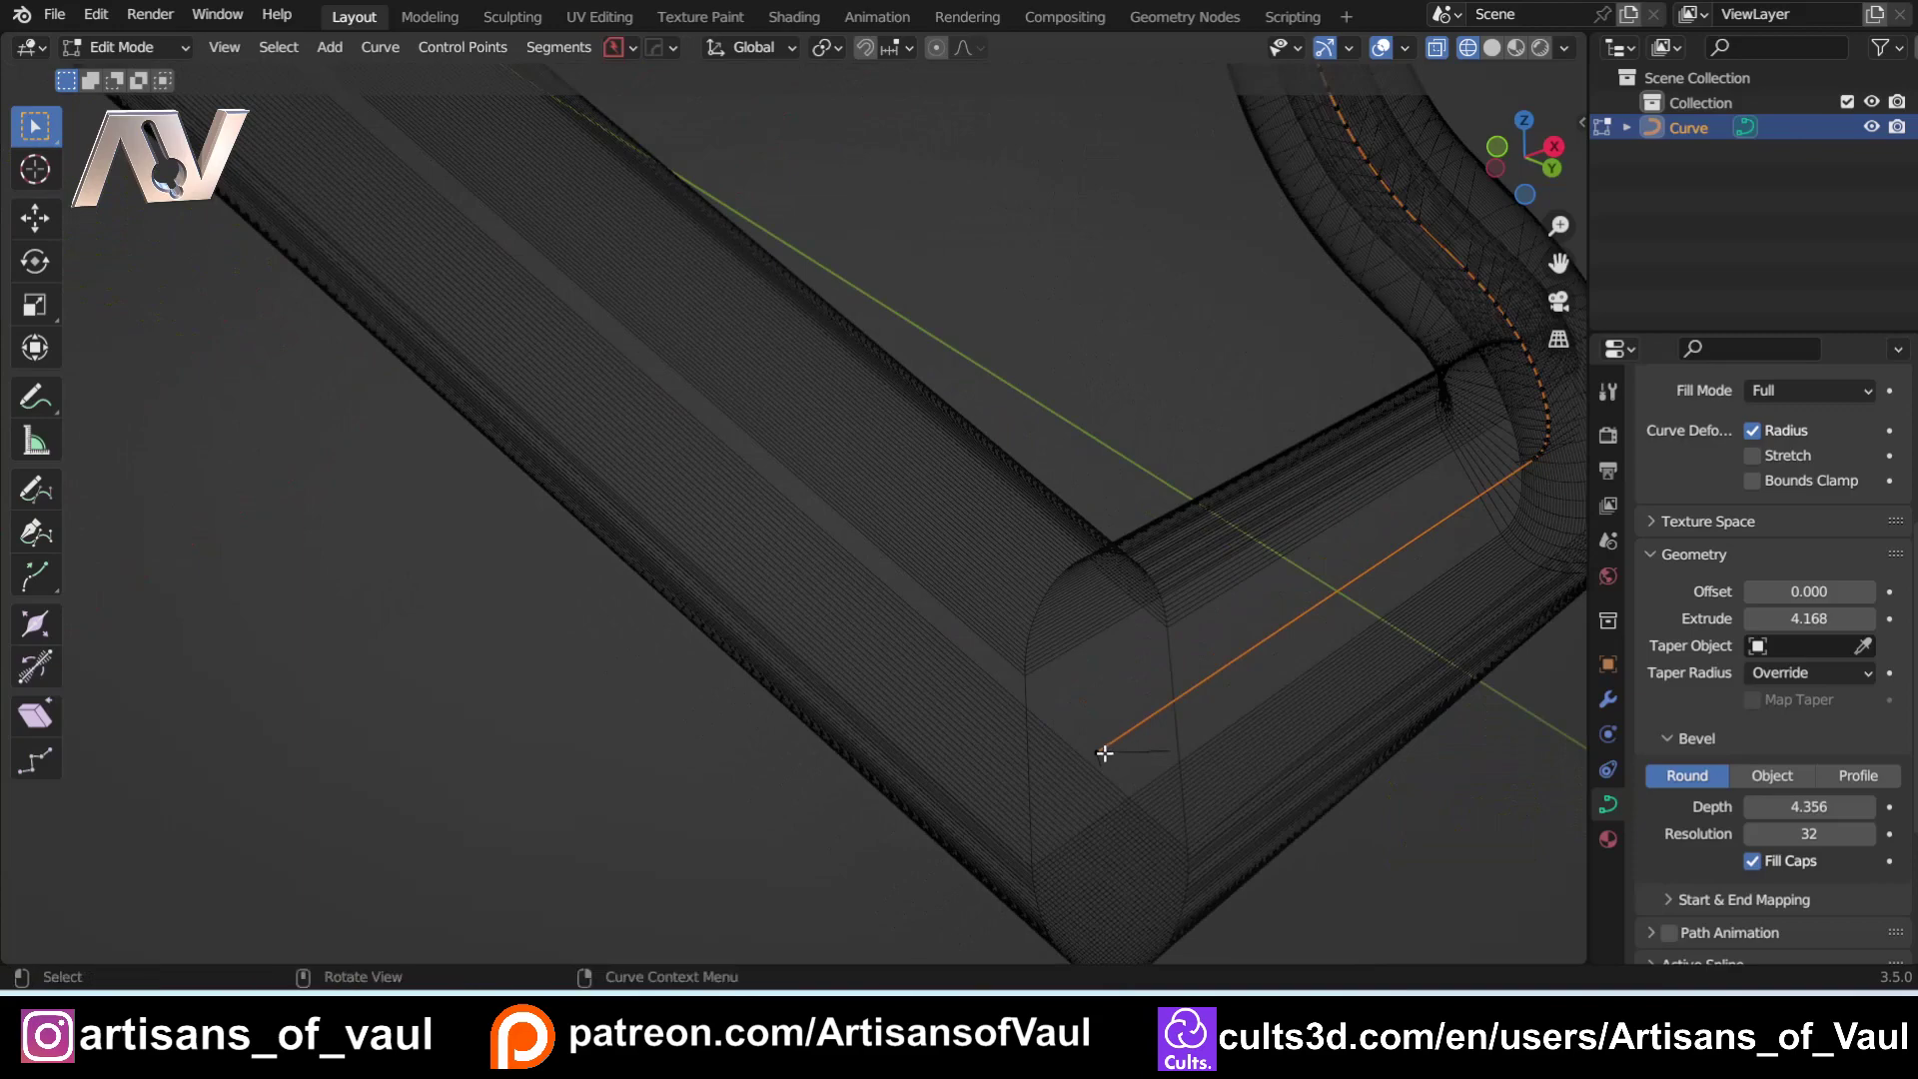
scroll(954, 624, down, 2)
shift+middle_drag(861, 520, 1229, 949)
scroll(763, 689, up, 7)
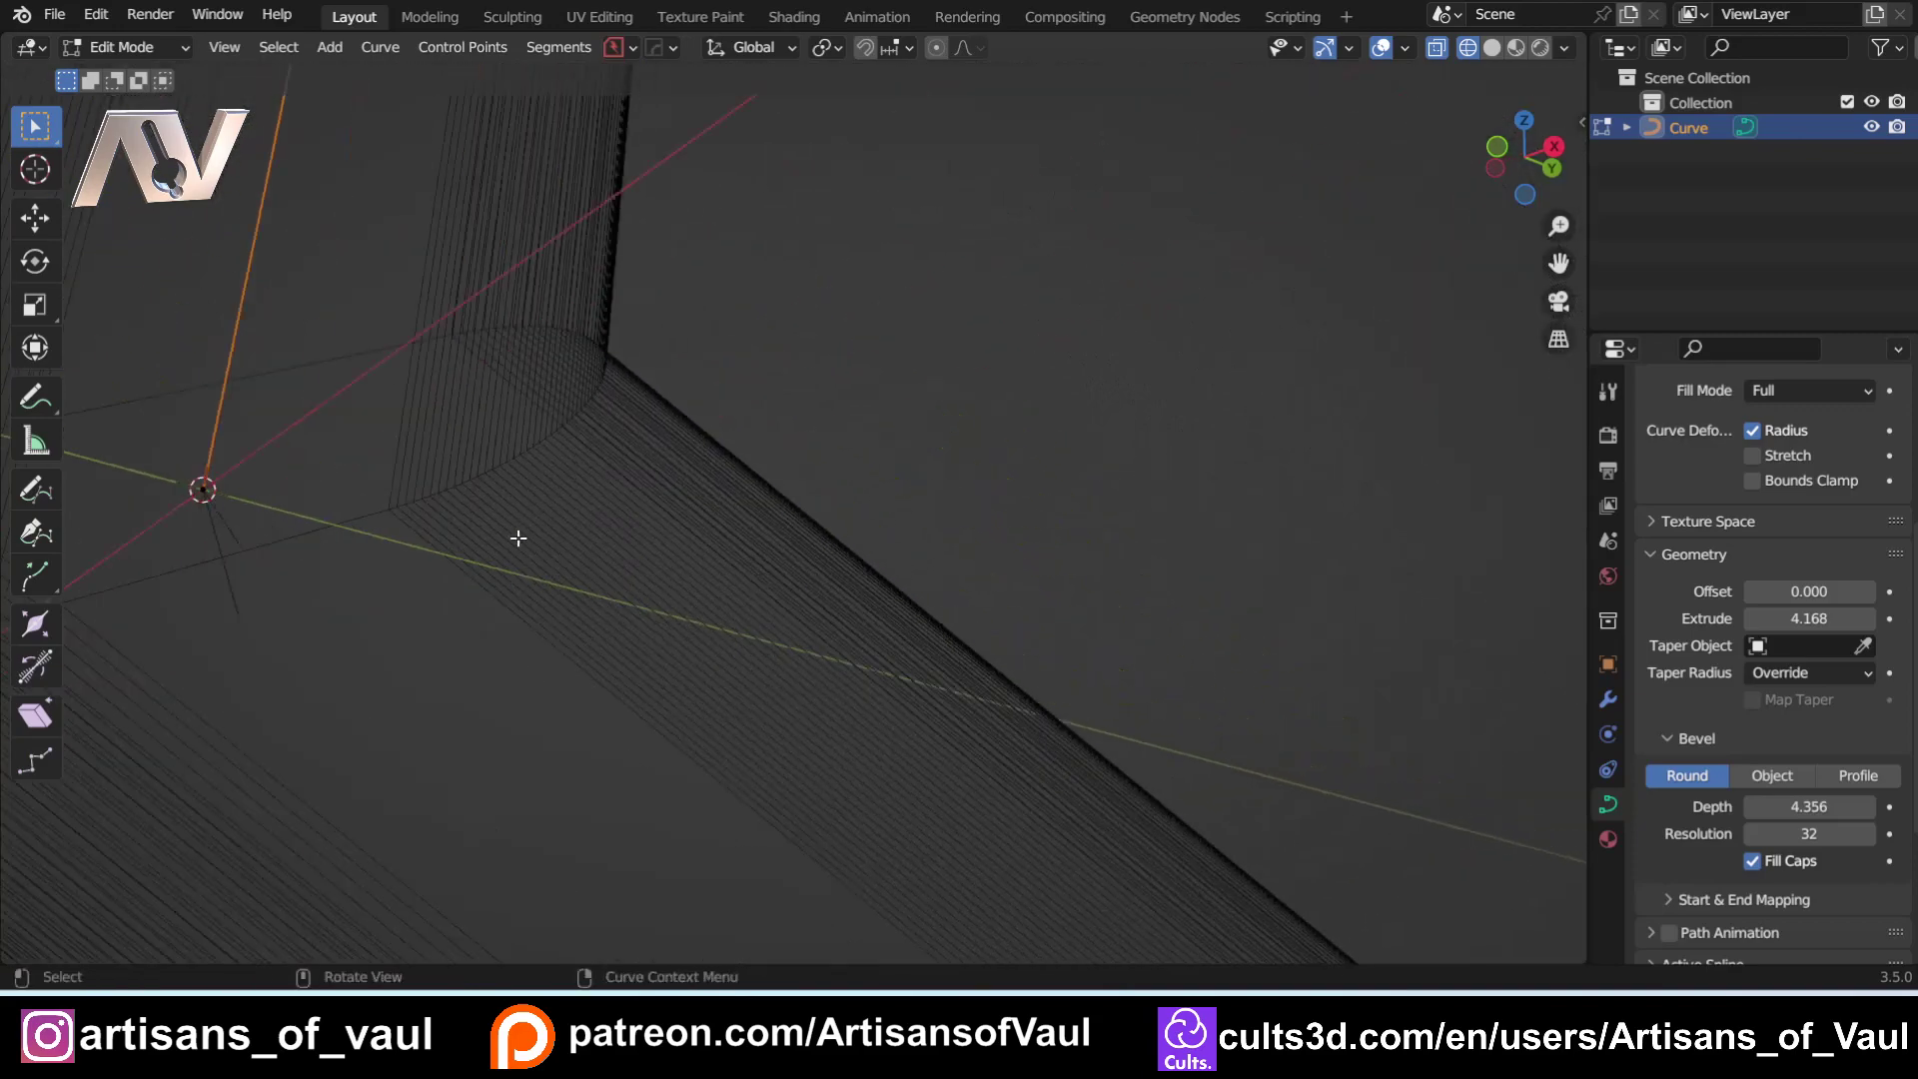
shift+middle_drag(202, 489, 498, 497)
scroll(542, 562, down, 2)
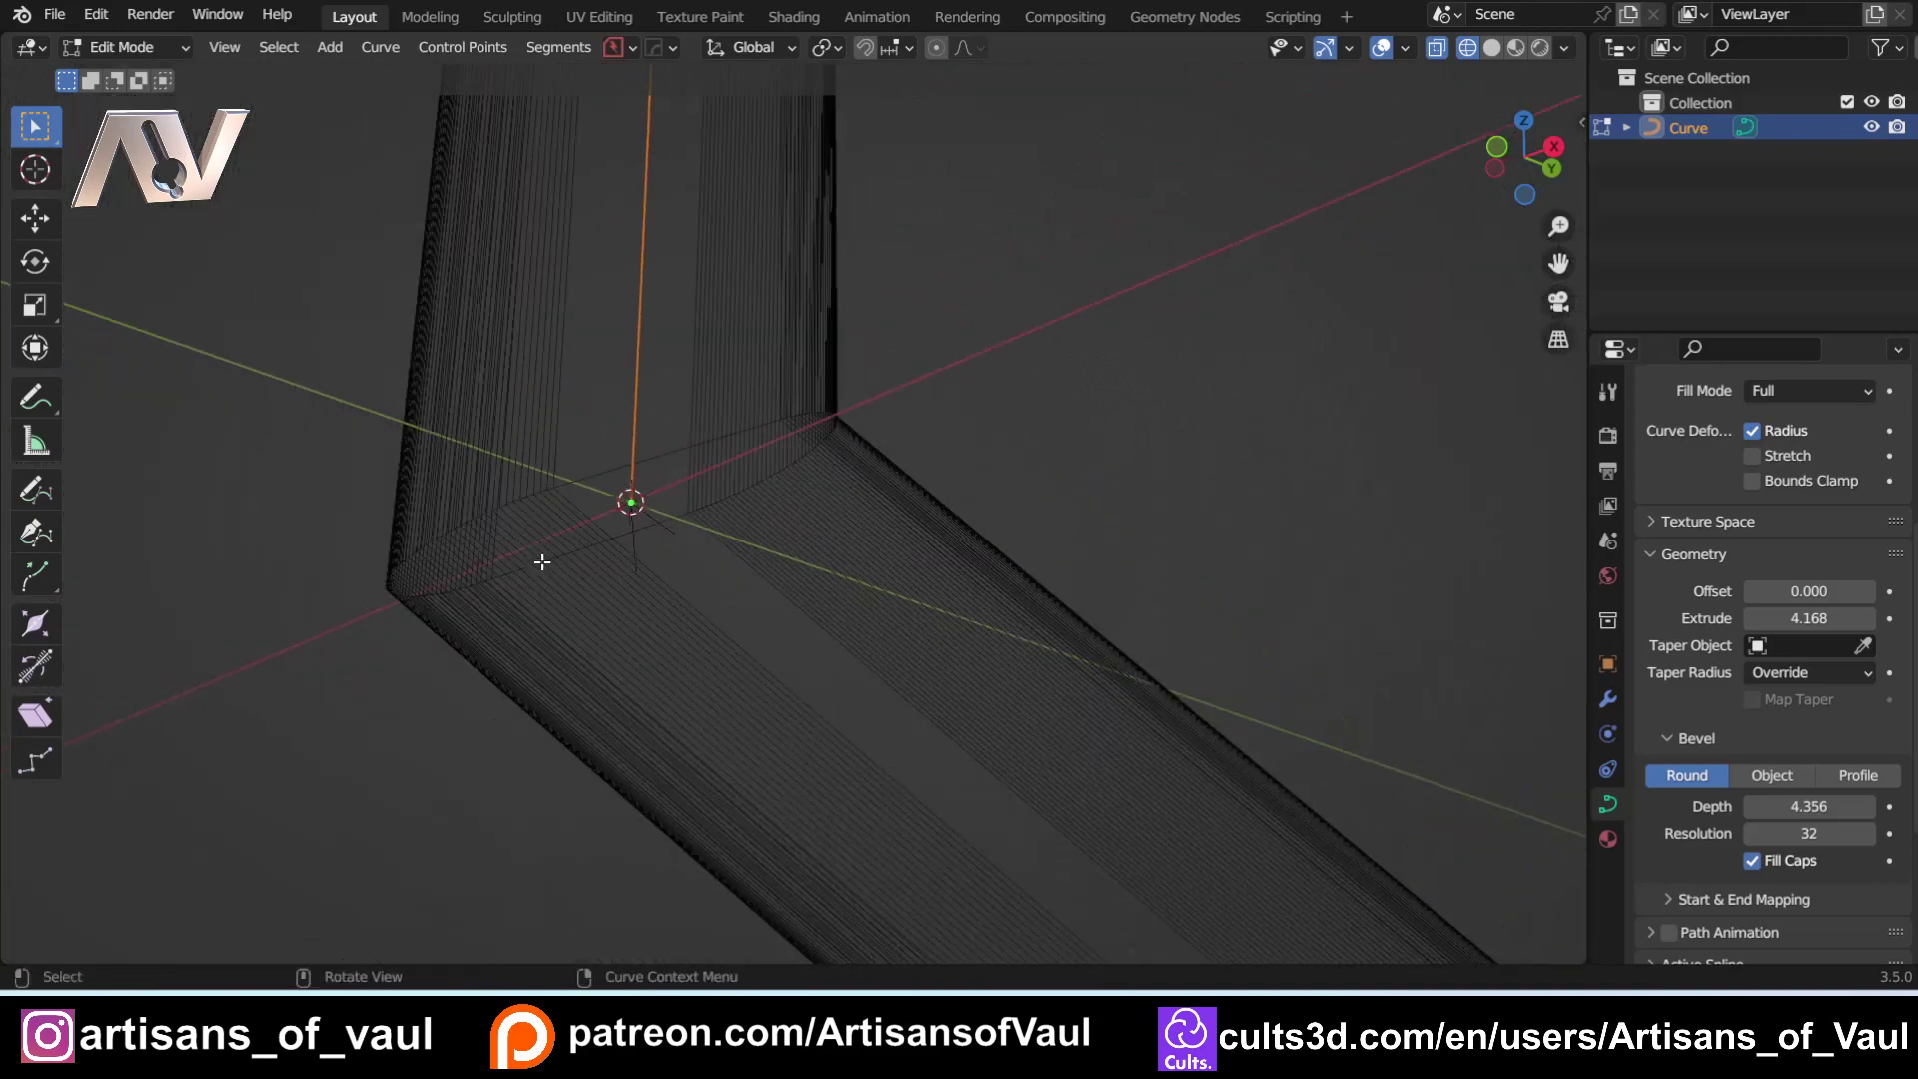
scroll(677, 523, down, 4)
shift+middle_drag(839, 543, 535, 618)
scroll(1018, 431, down, 3)
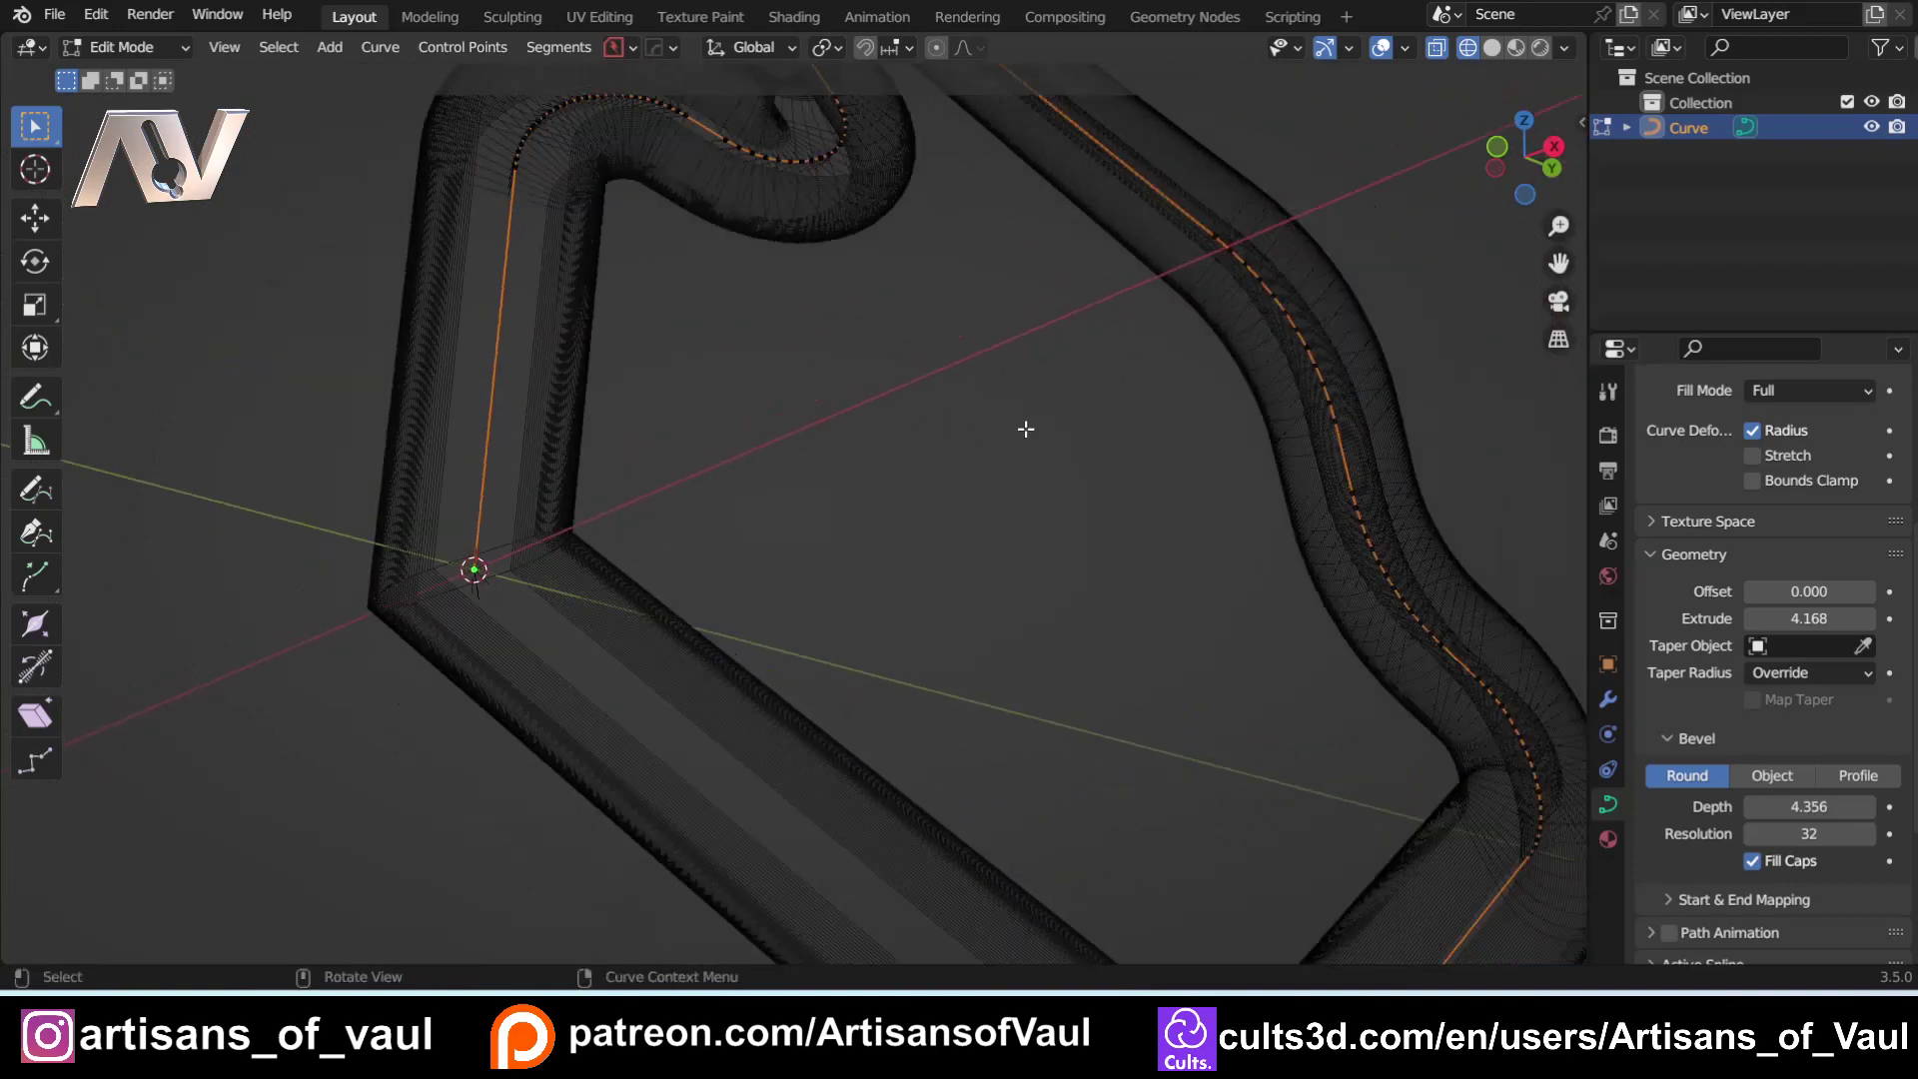
middle_drag(1083, 331, 891, 395)
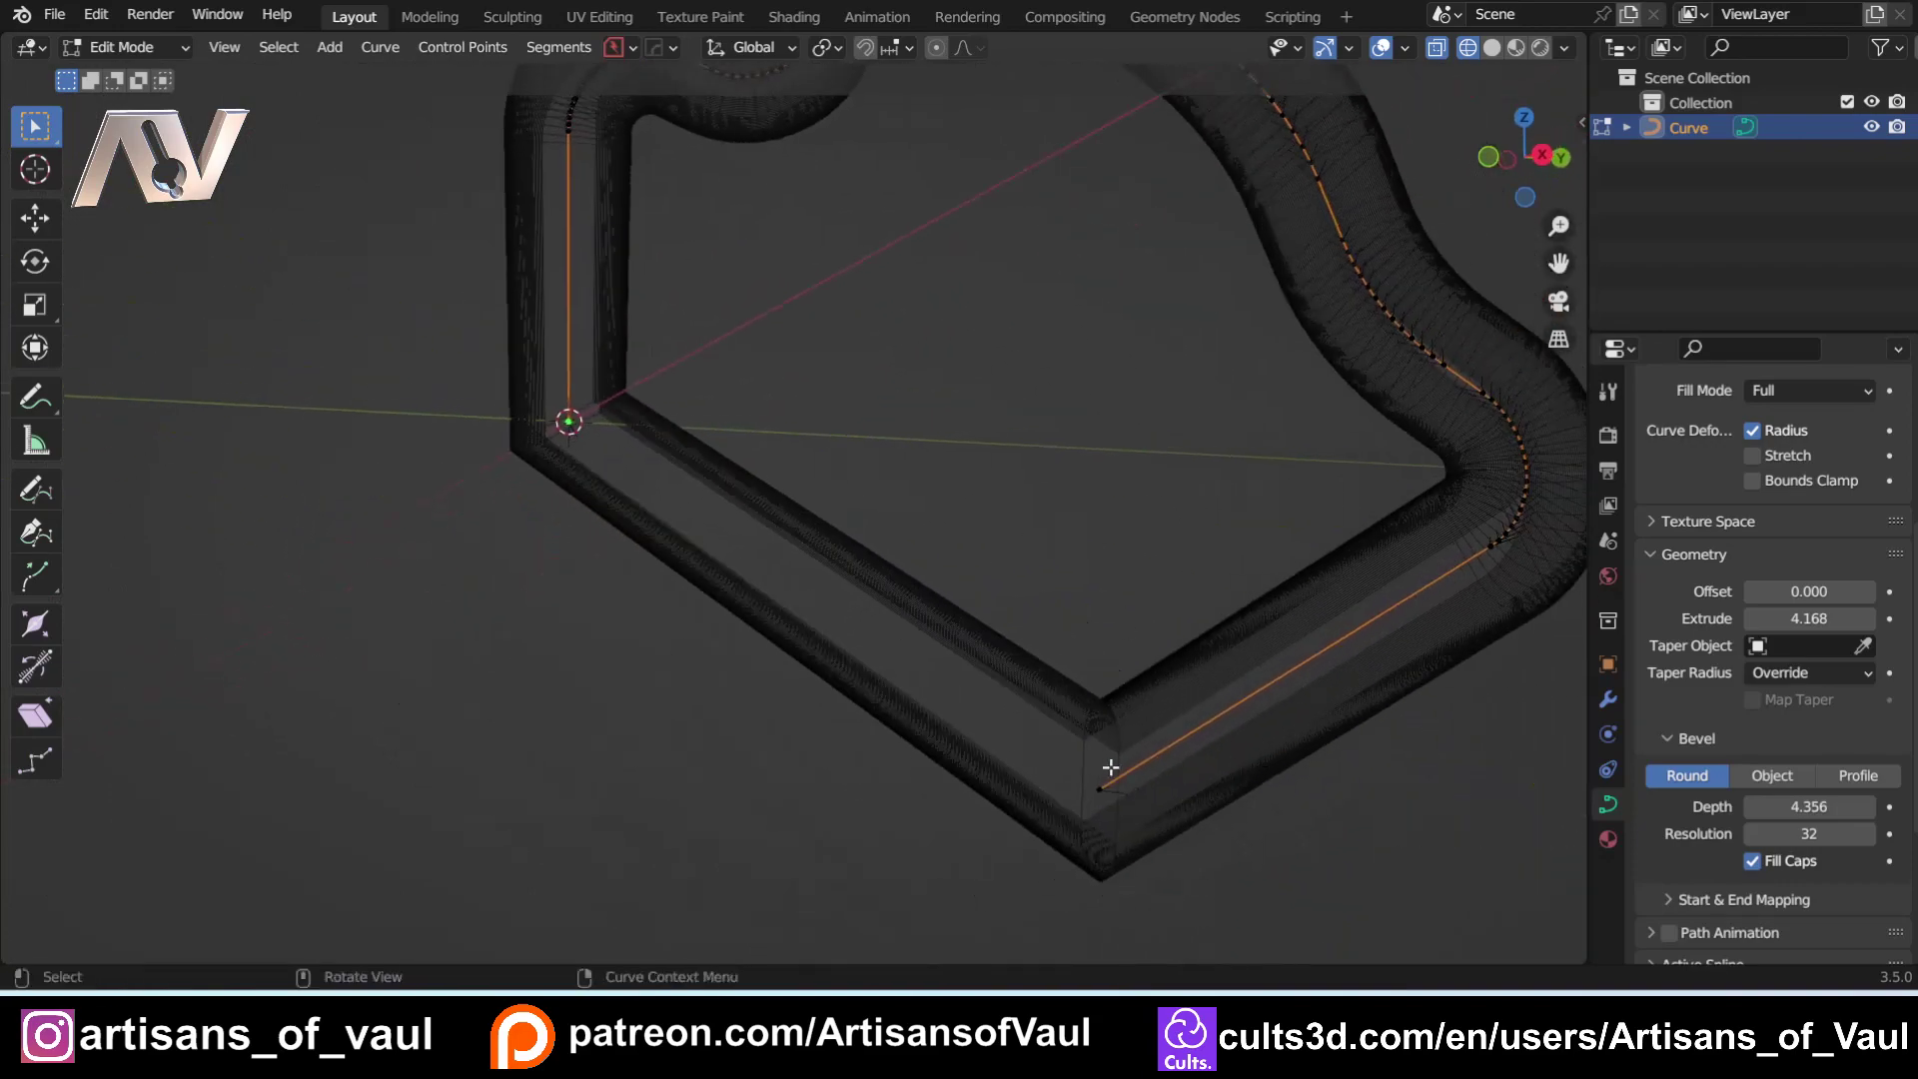
shift+middle_drag(1379, 193, 1263, 330)
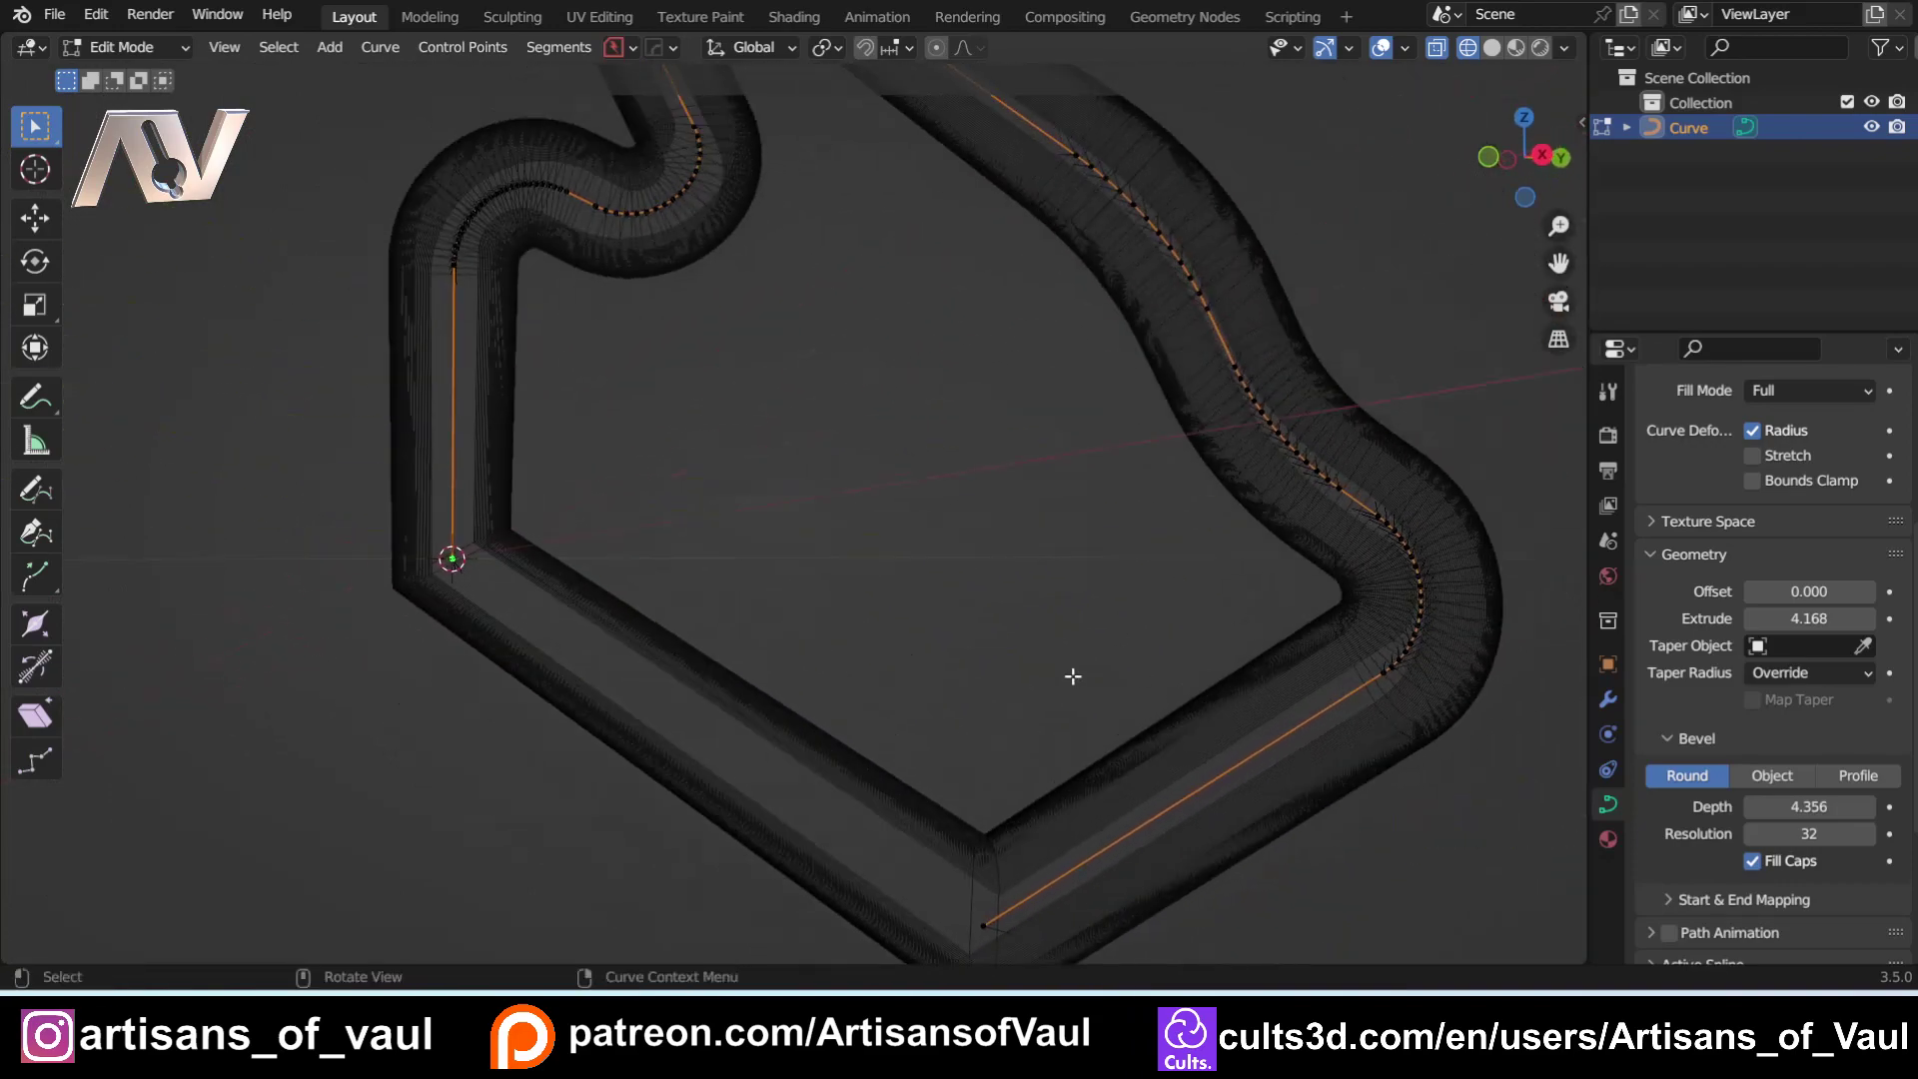
scroll(484, 521, down, 3)
key(Tab)
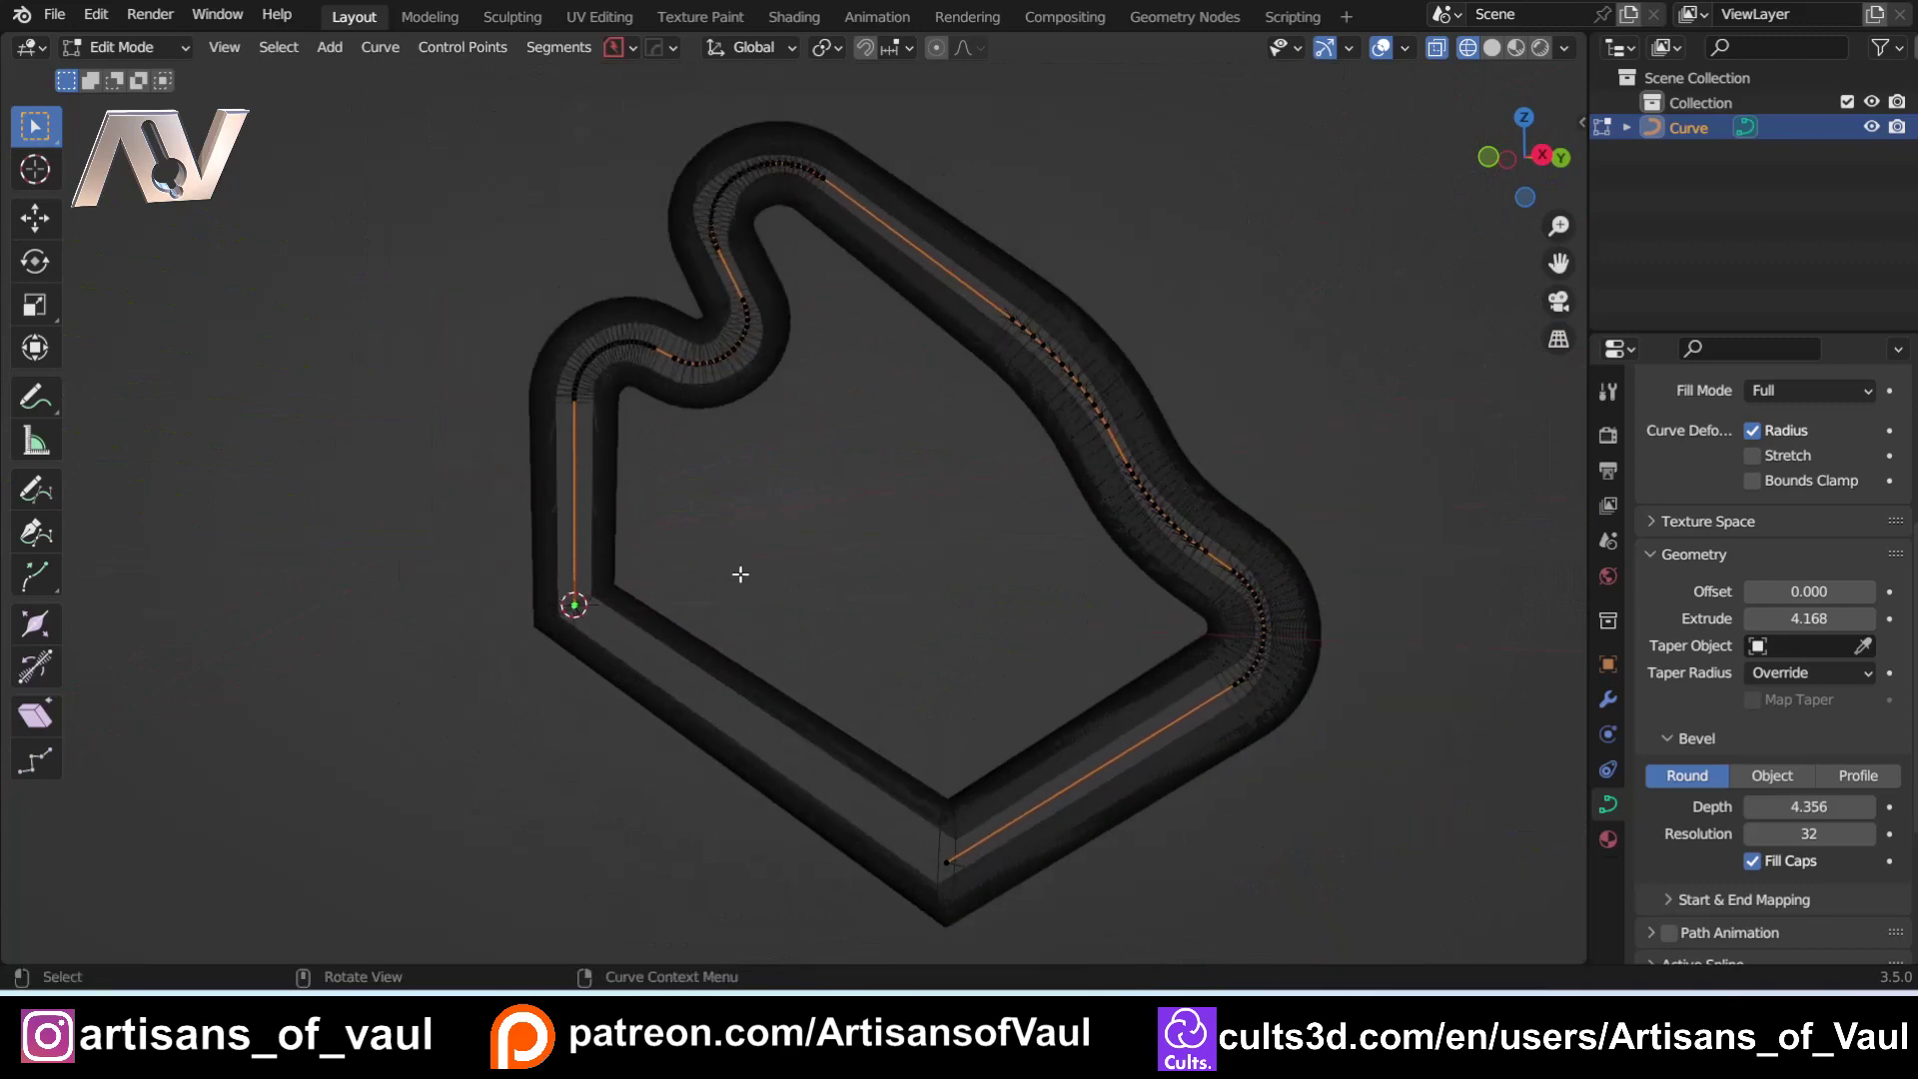
Step: Step the closed loop's seam around to another bend with CURVEmachine's Gap Shuffle
key(y)
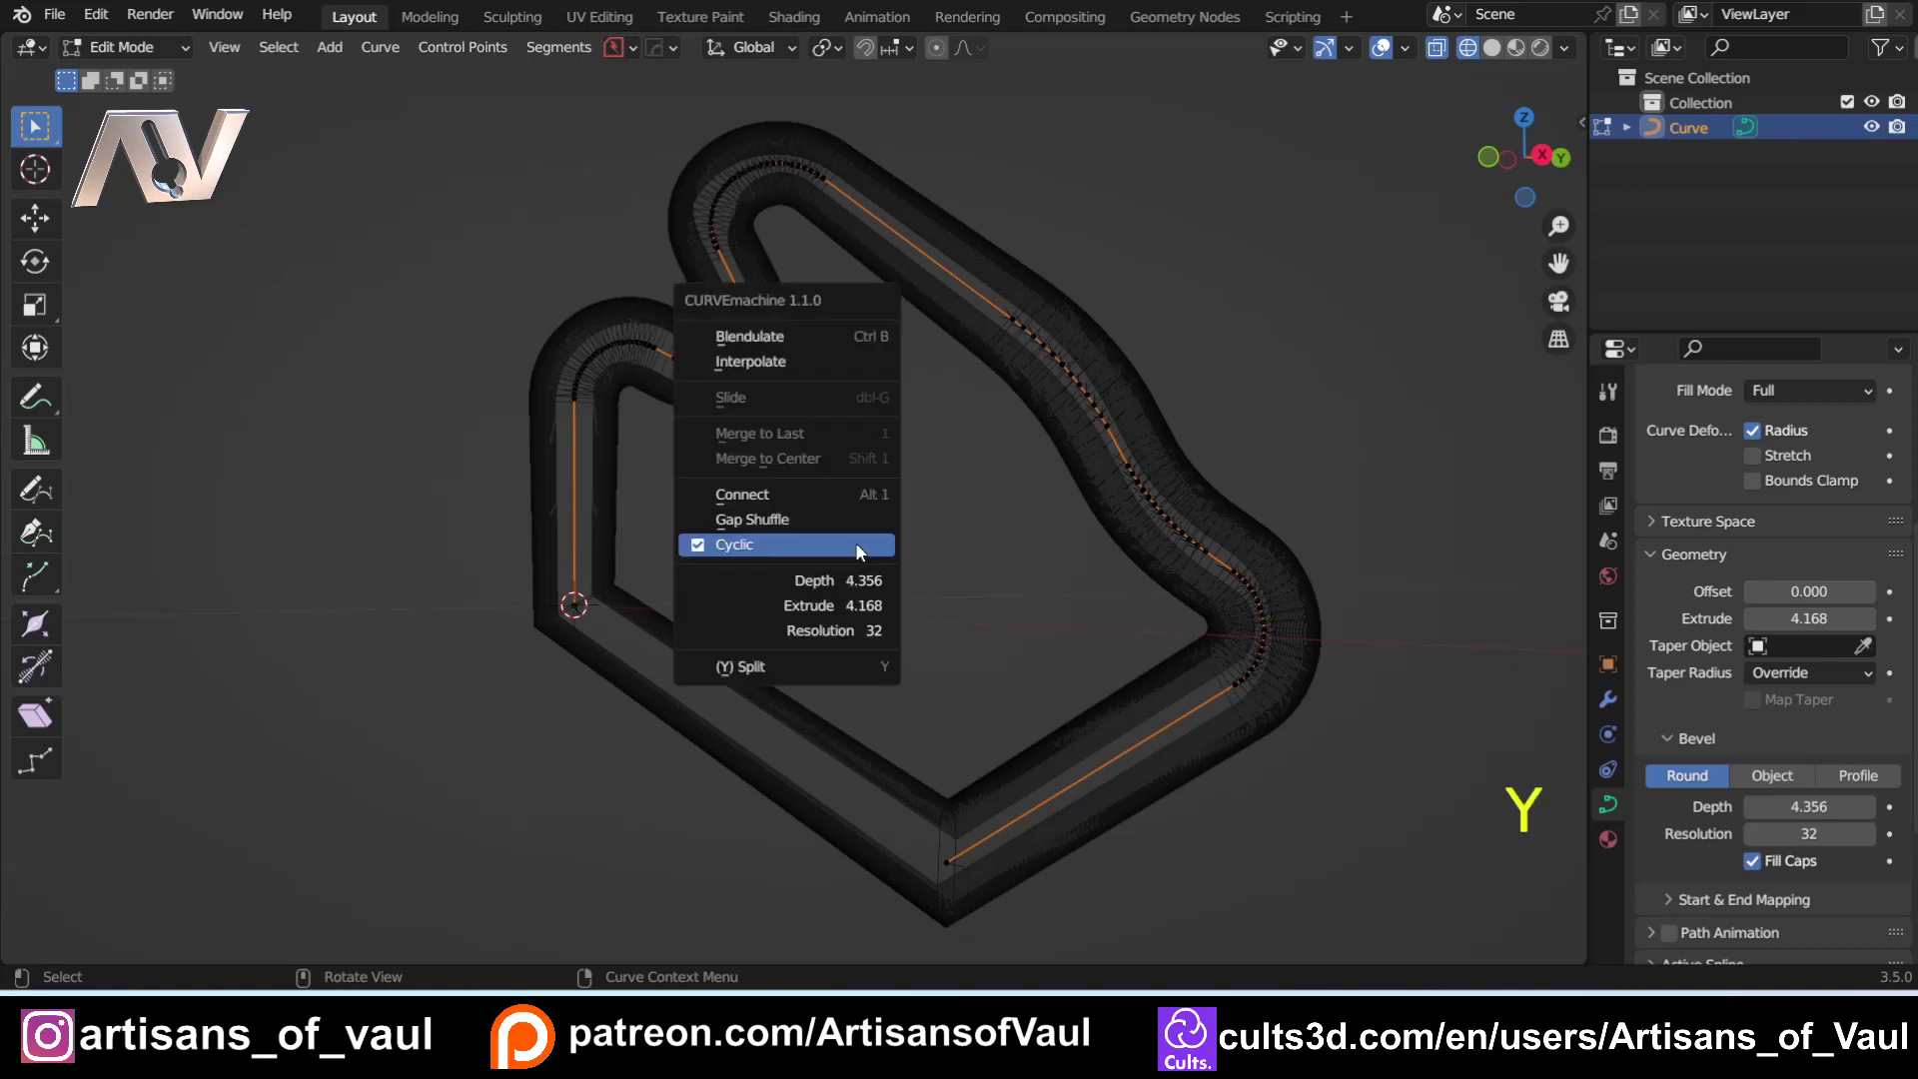
click(805, 519)
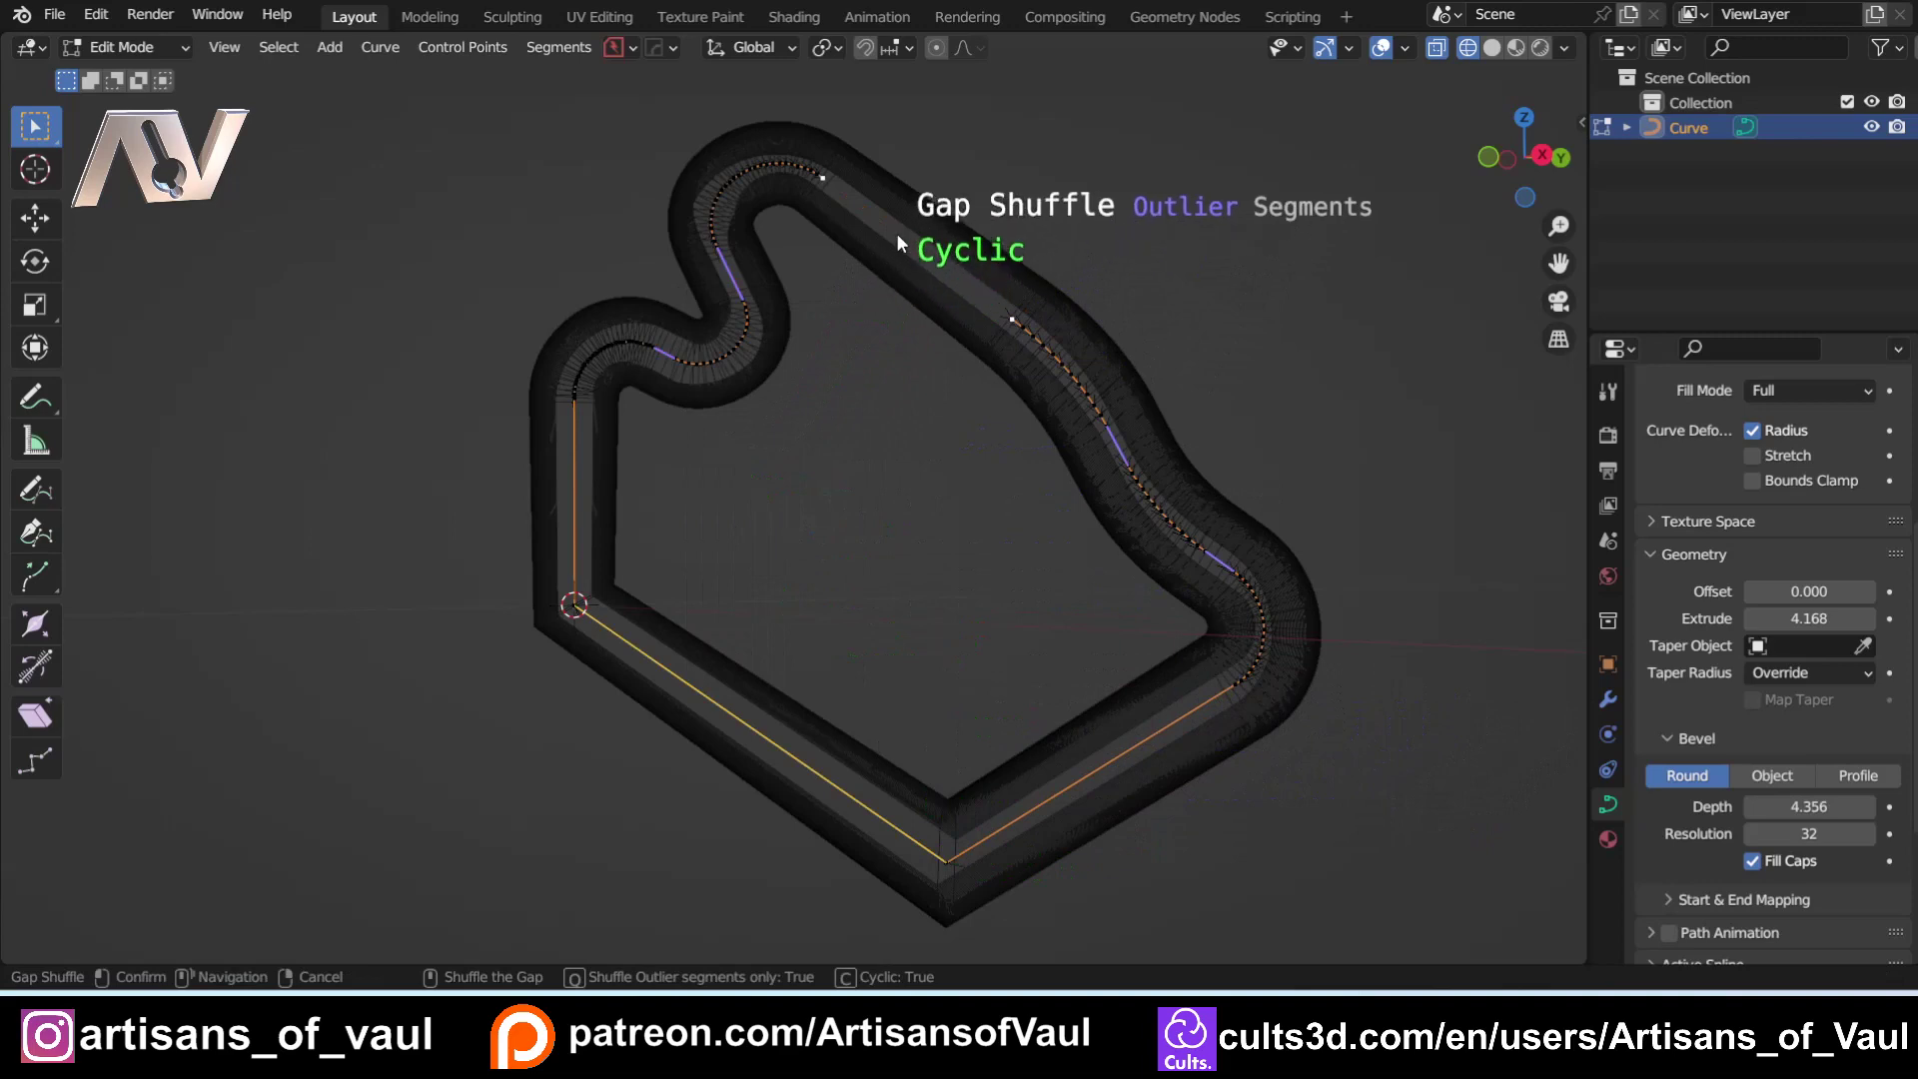
scroll(939, 325, down, 1)
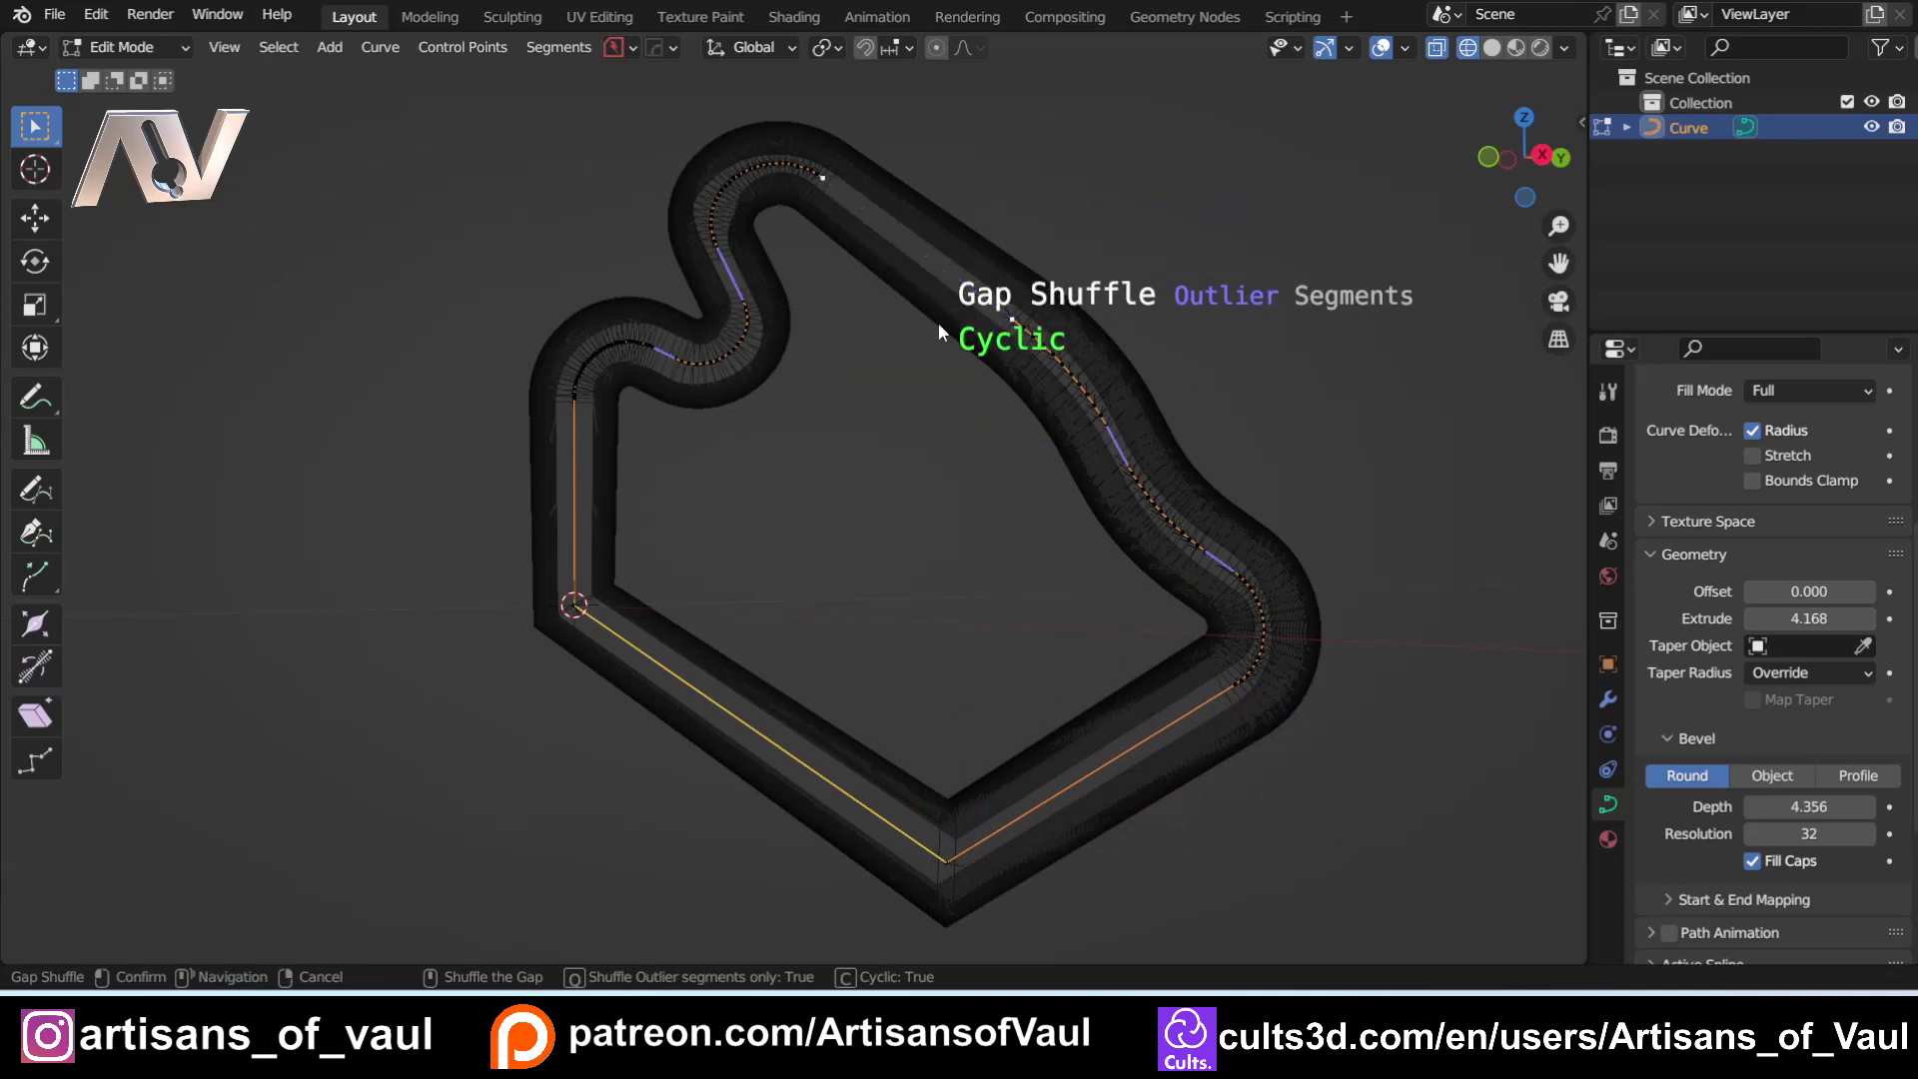
scroll(937, 331, down, 4)
click(938, 321)
shift+middle_drag(835, 590, 580, 489)
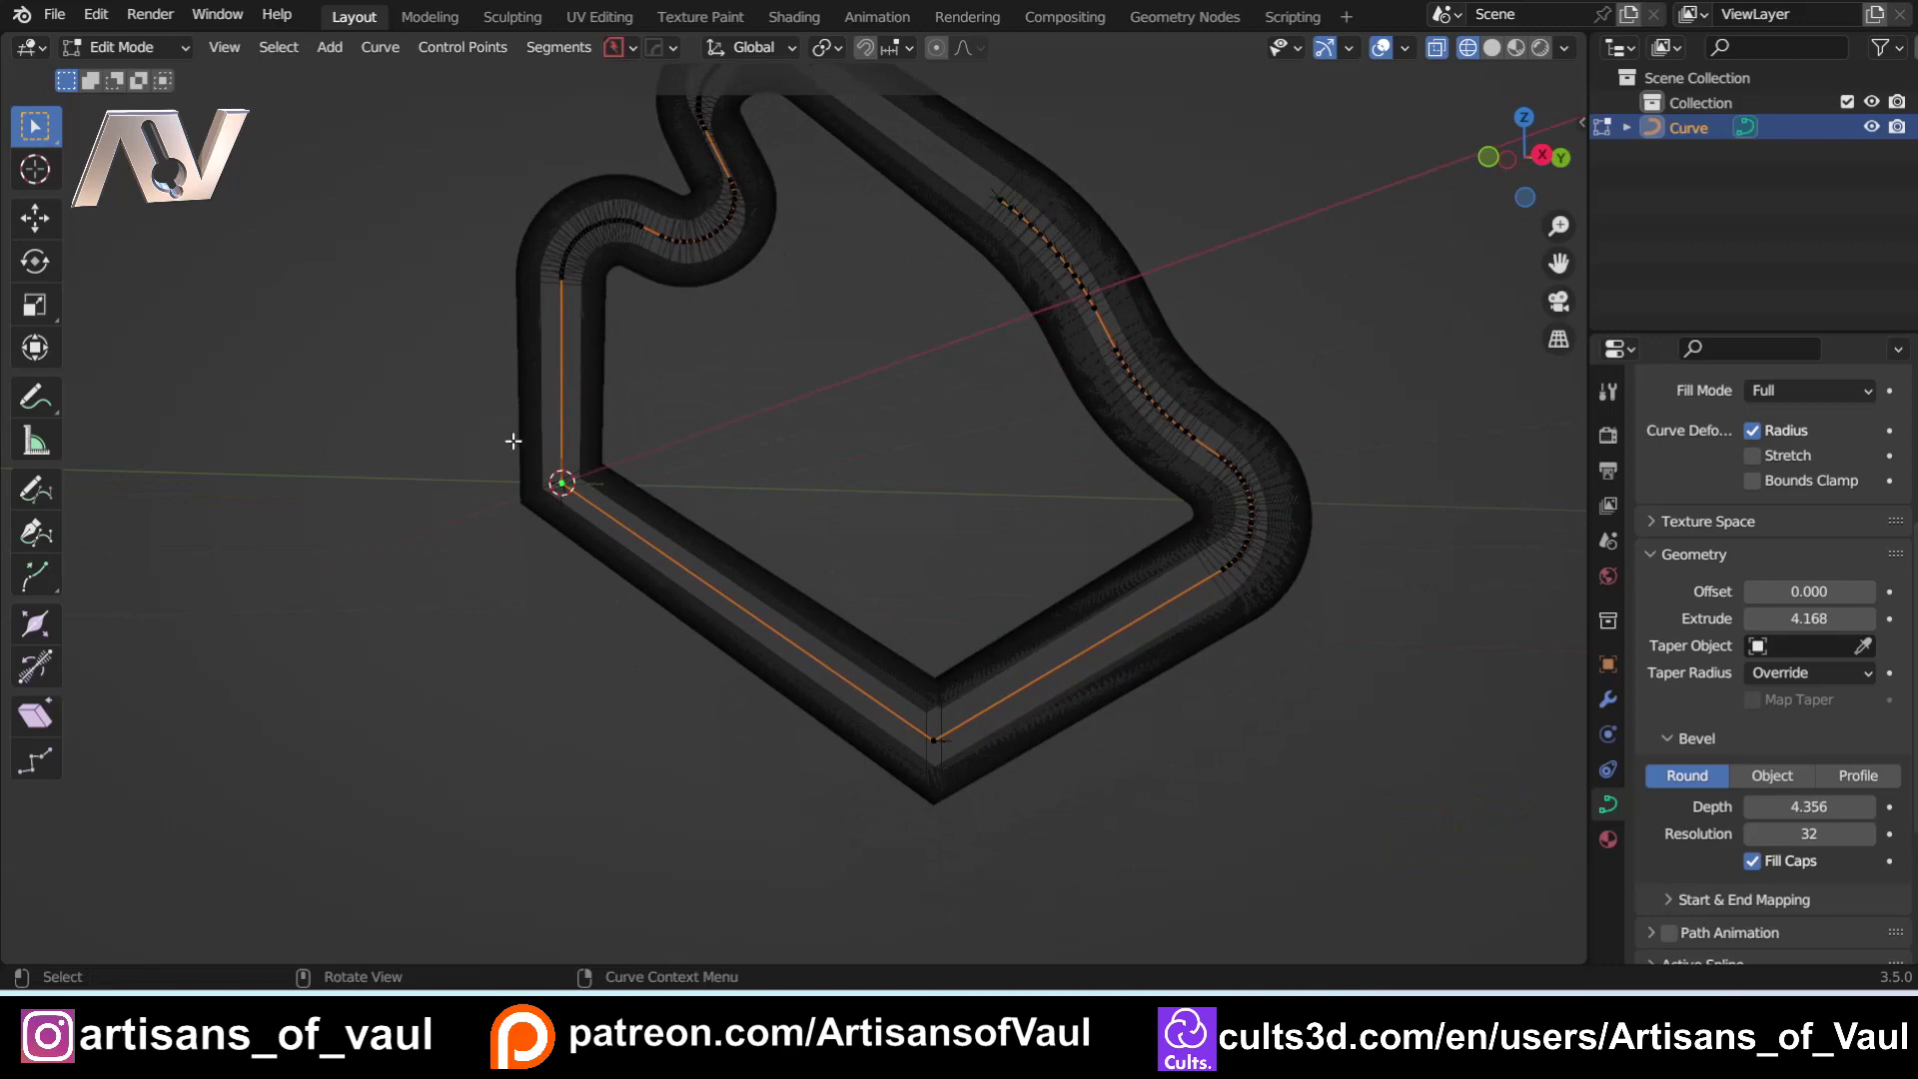
Step: Blendulate the left corner, then the bottom corner at amount 0.810 with 17 segments
key(ctrl+b)
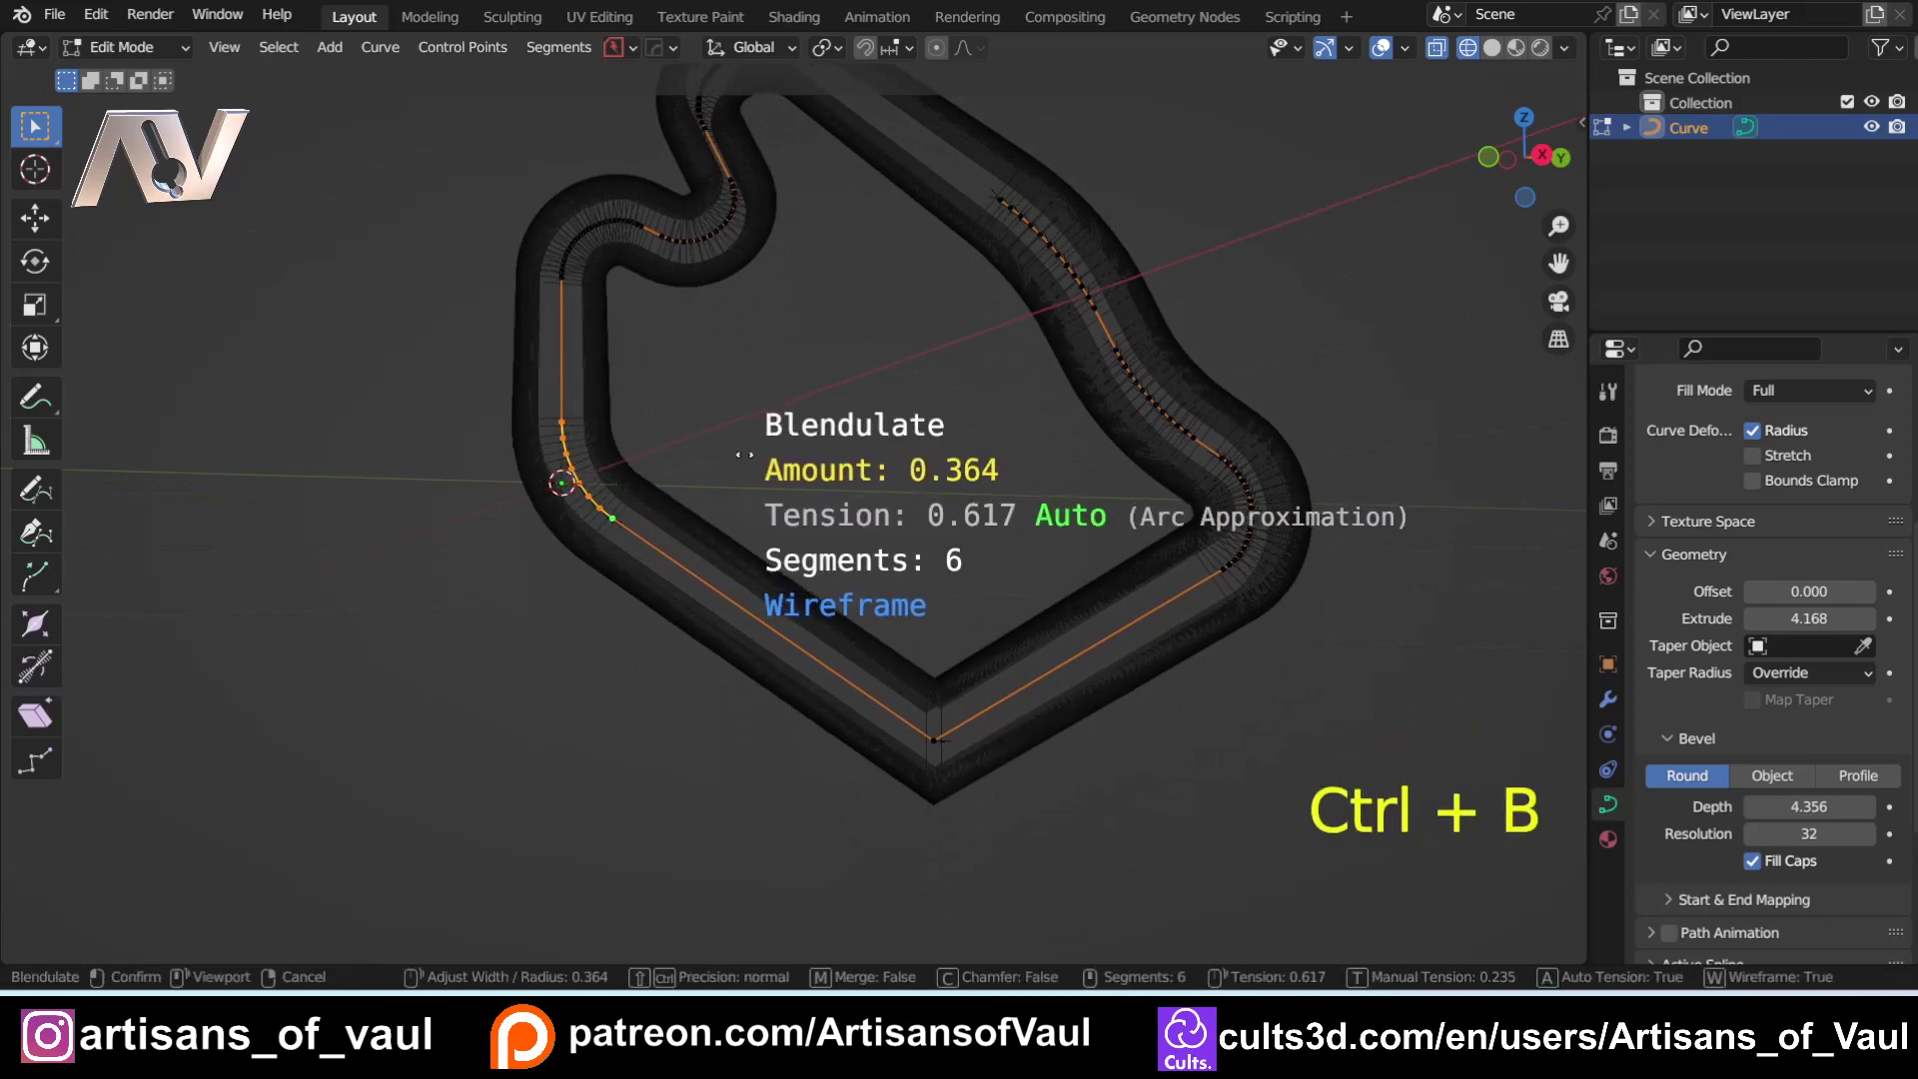
scroll(739, 456, up, 3)
click(737, 457)
click(936, 735)
key(ctrl+b)
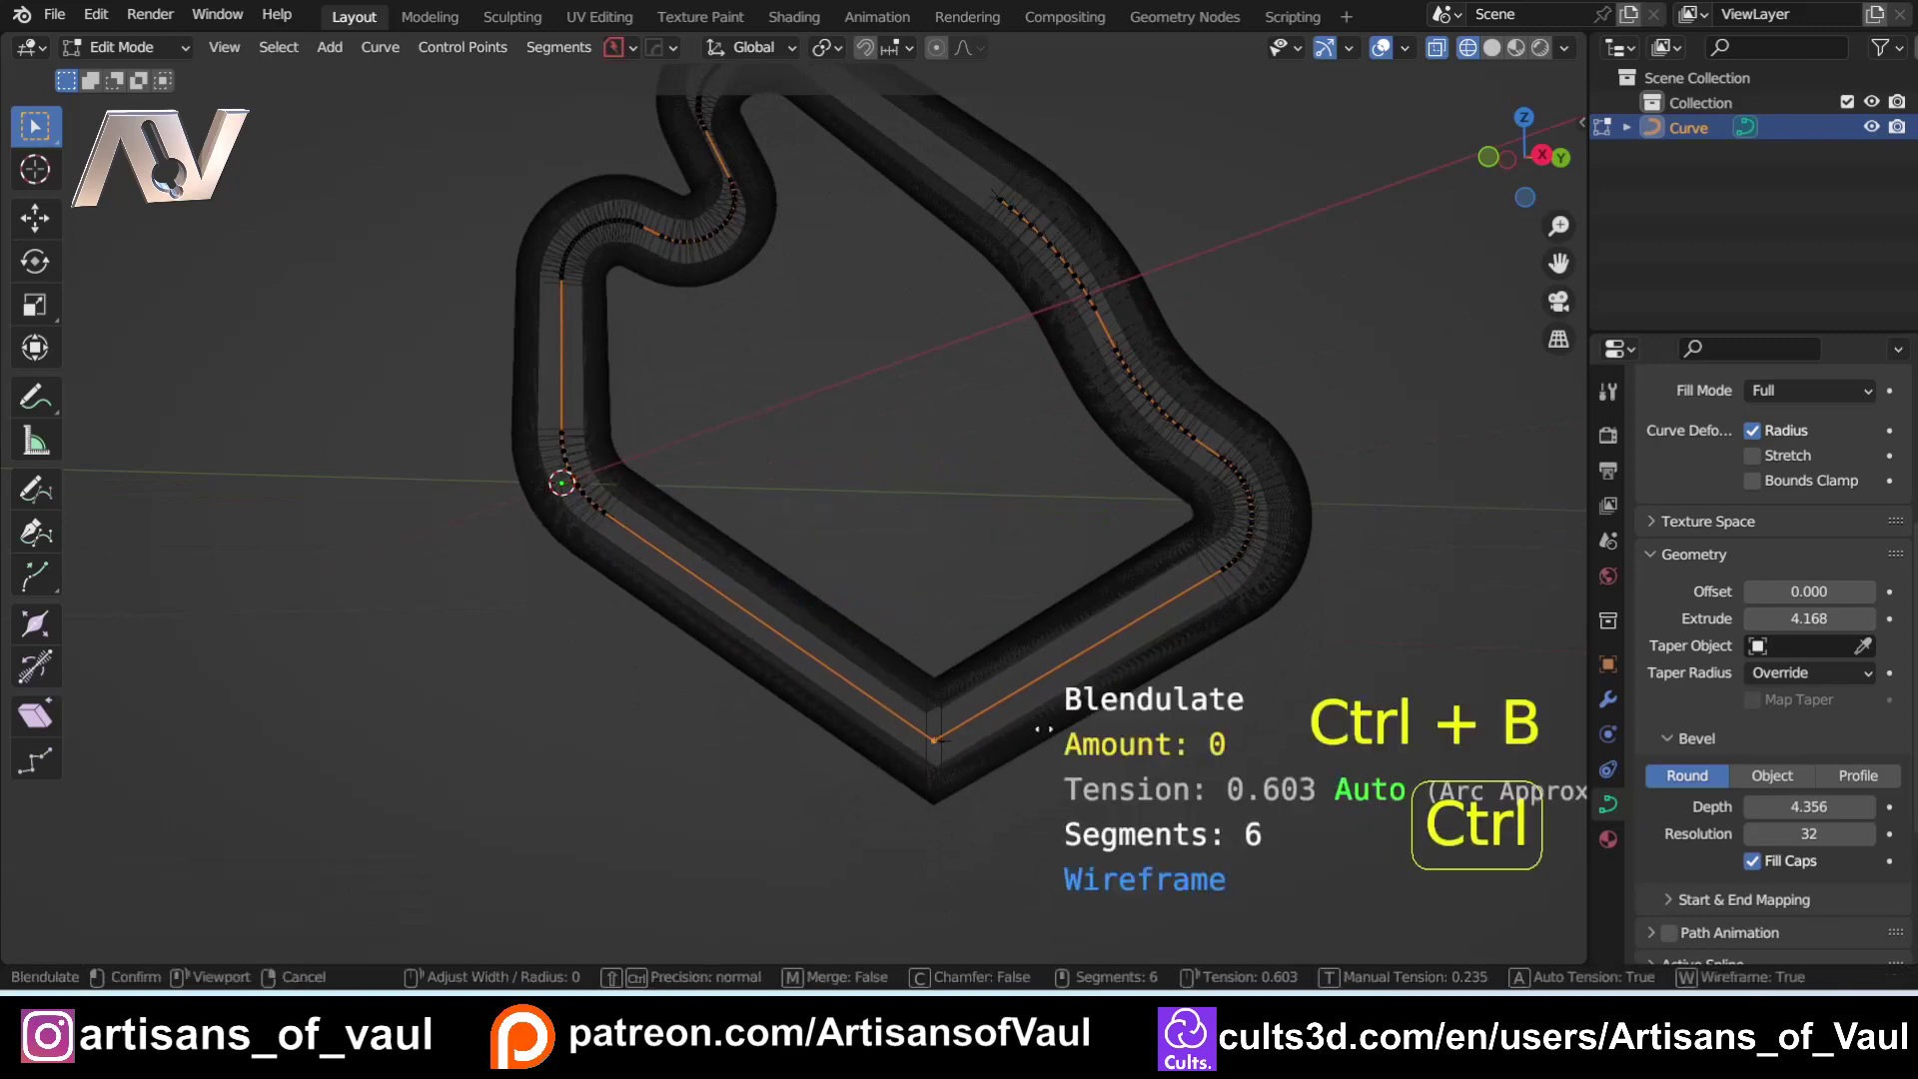
scroll(1073, 726, up, 9)
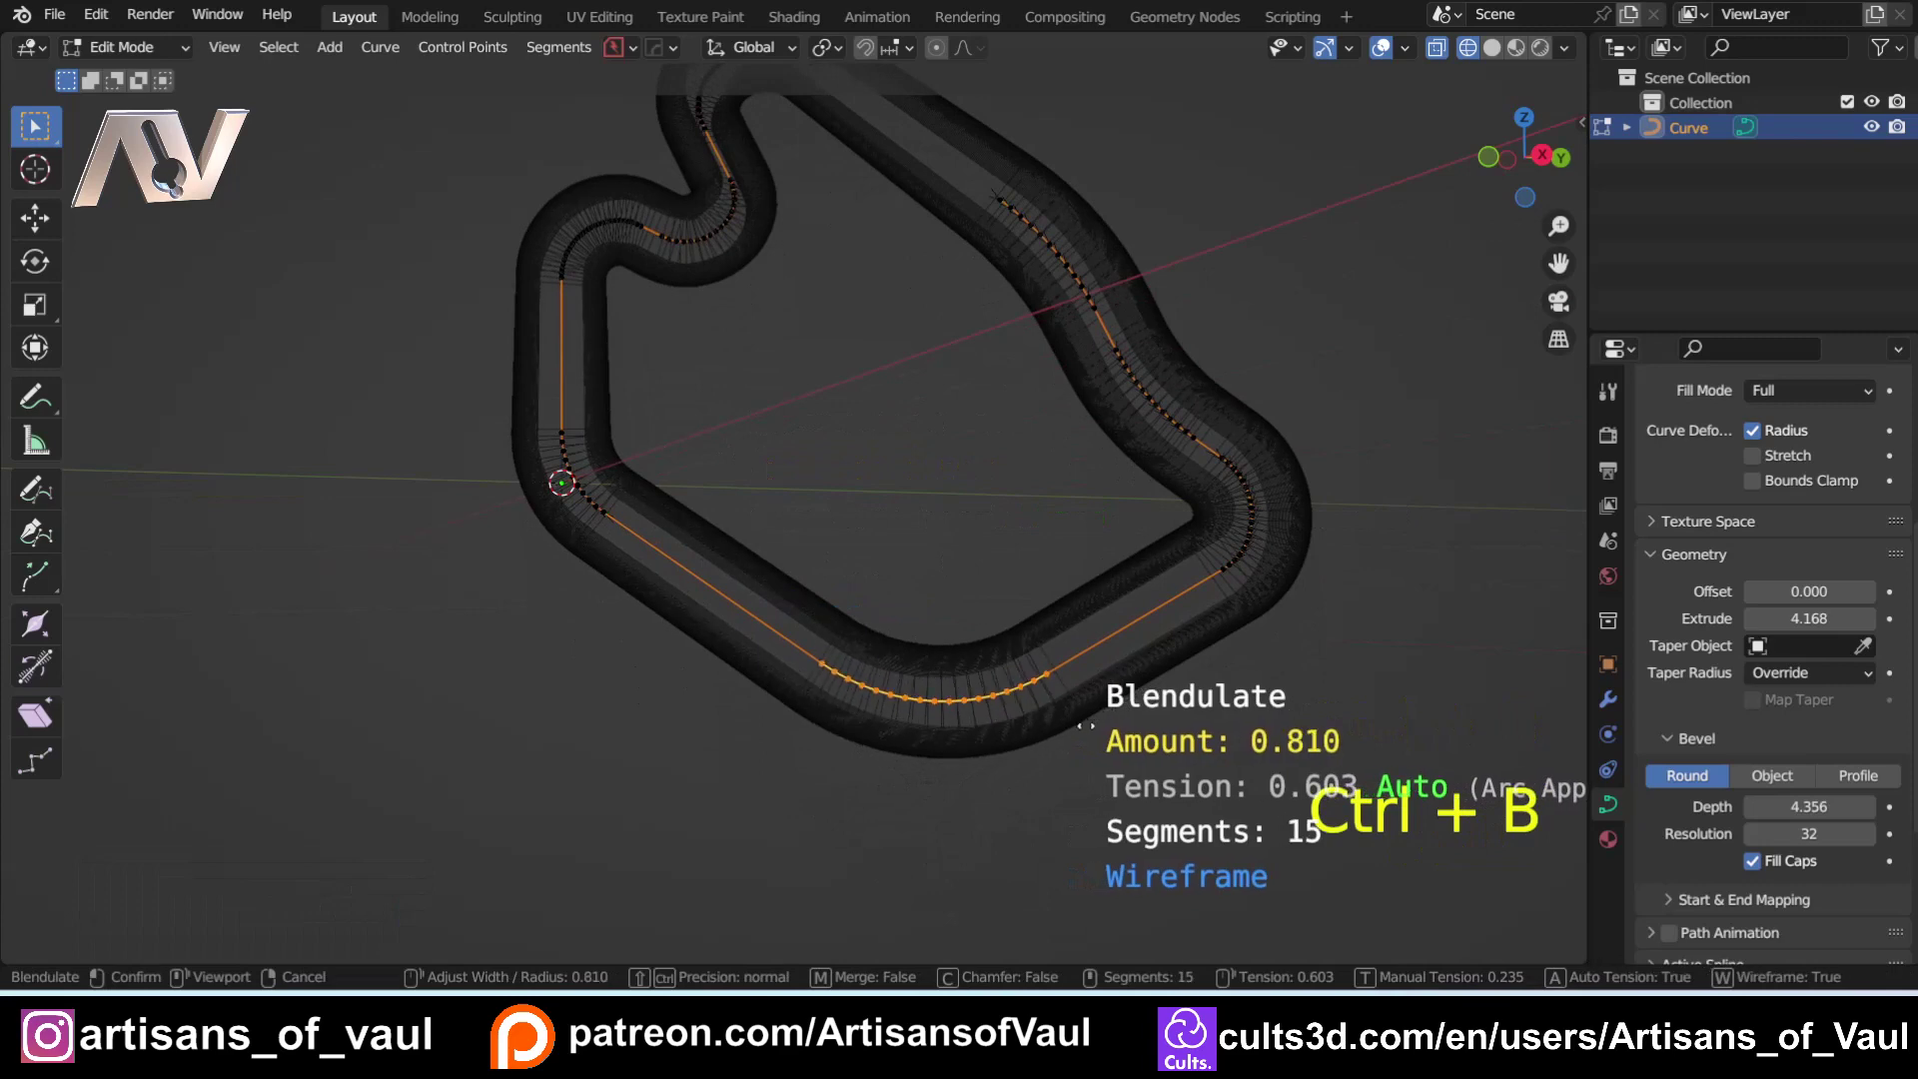
scroll(1085, 726, up, 2)
click(1084, 726)
Step: Switch to solid shading, recentre the tube, and select the curve's end control point
key(shift+z)
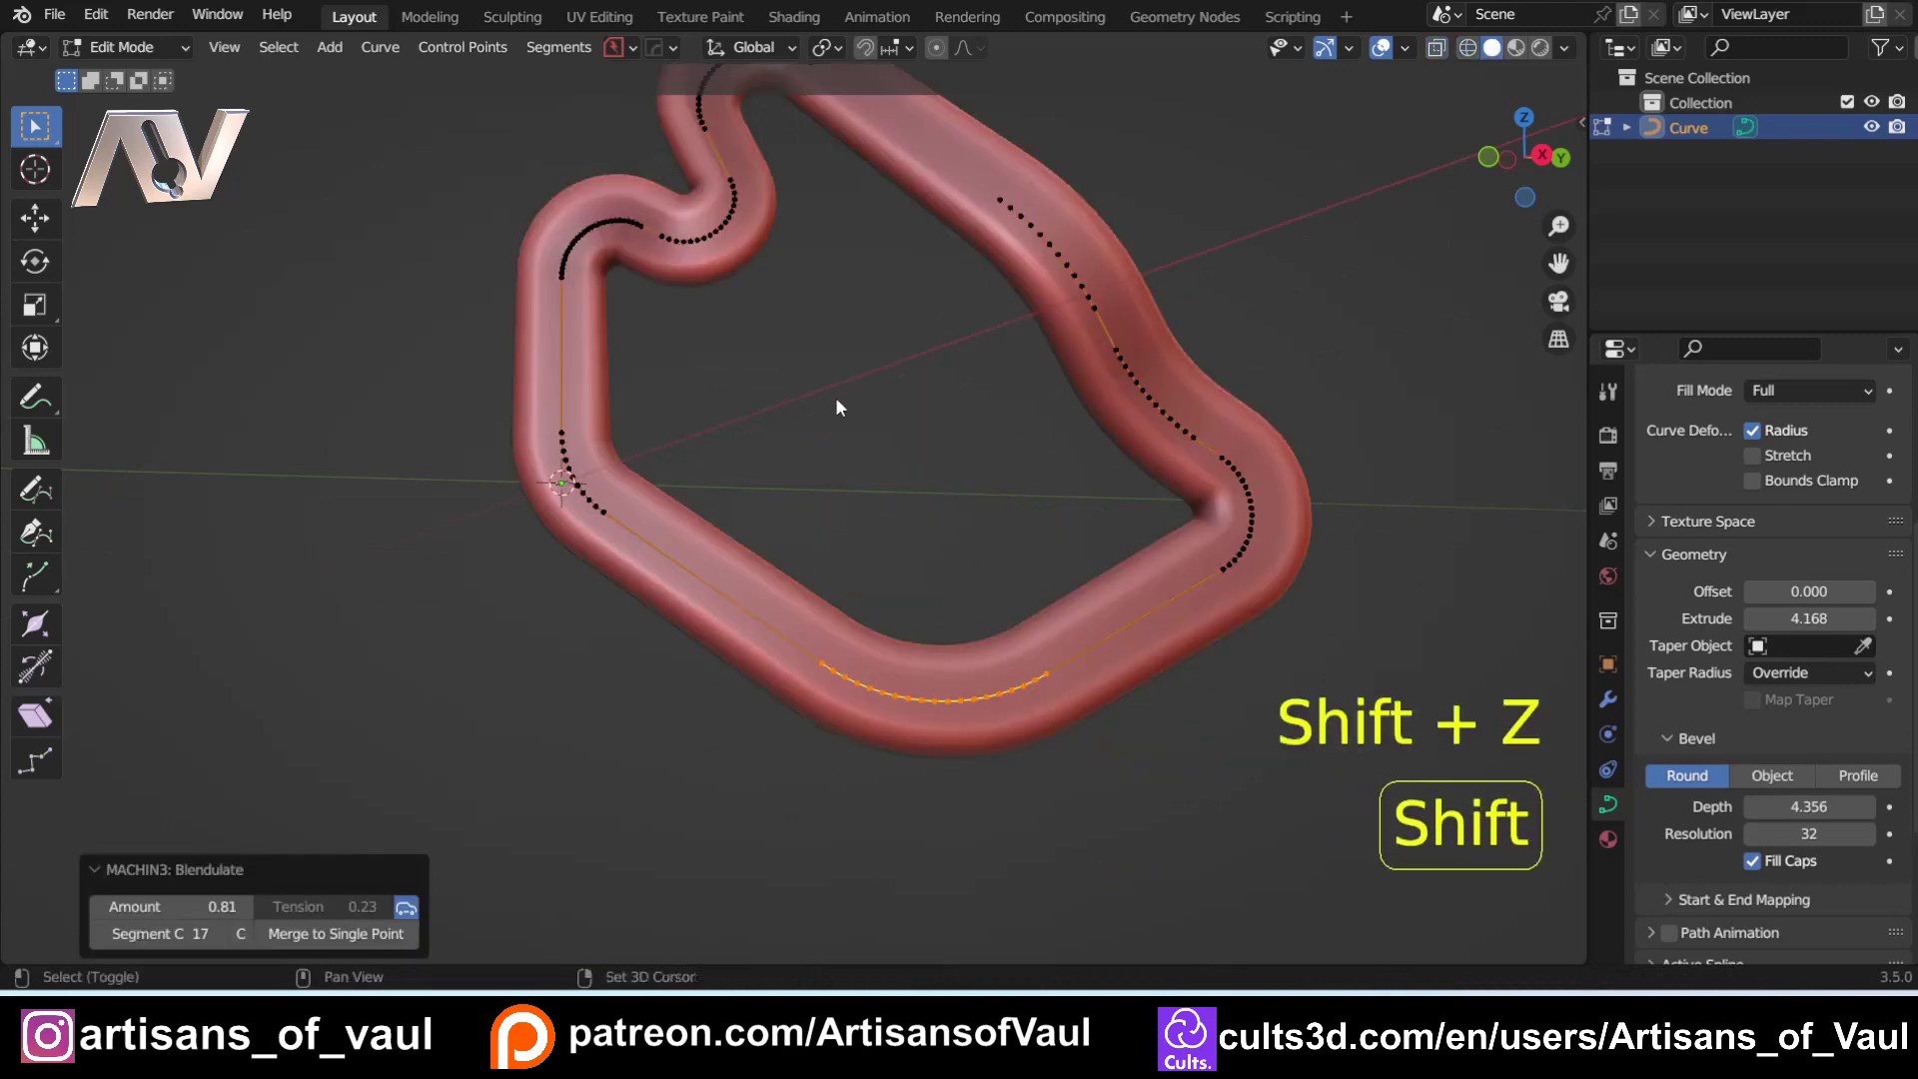
middle_drag(836, 407, 767, 603)
shift+middle_drag(899, 675, 853, 571)
shift+middle_drag(627, 545, 668, 543)
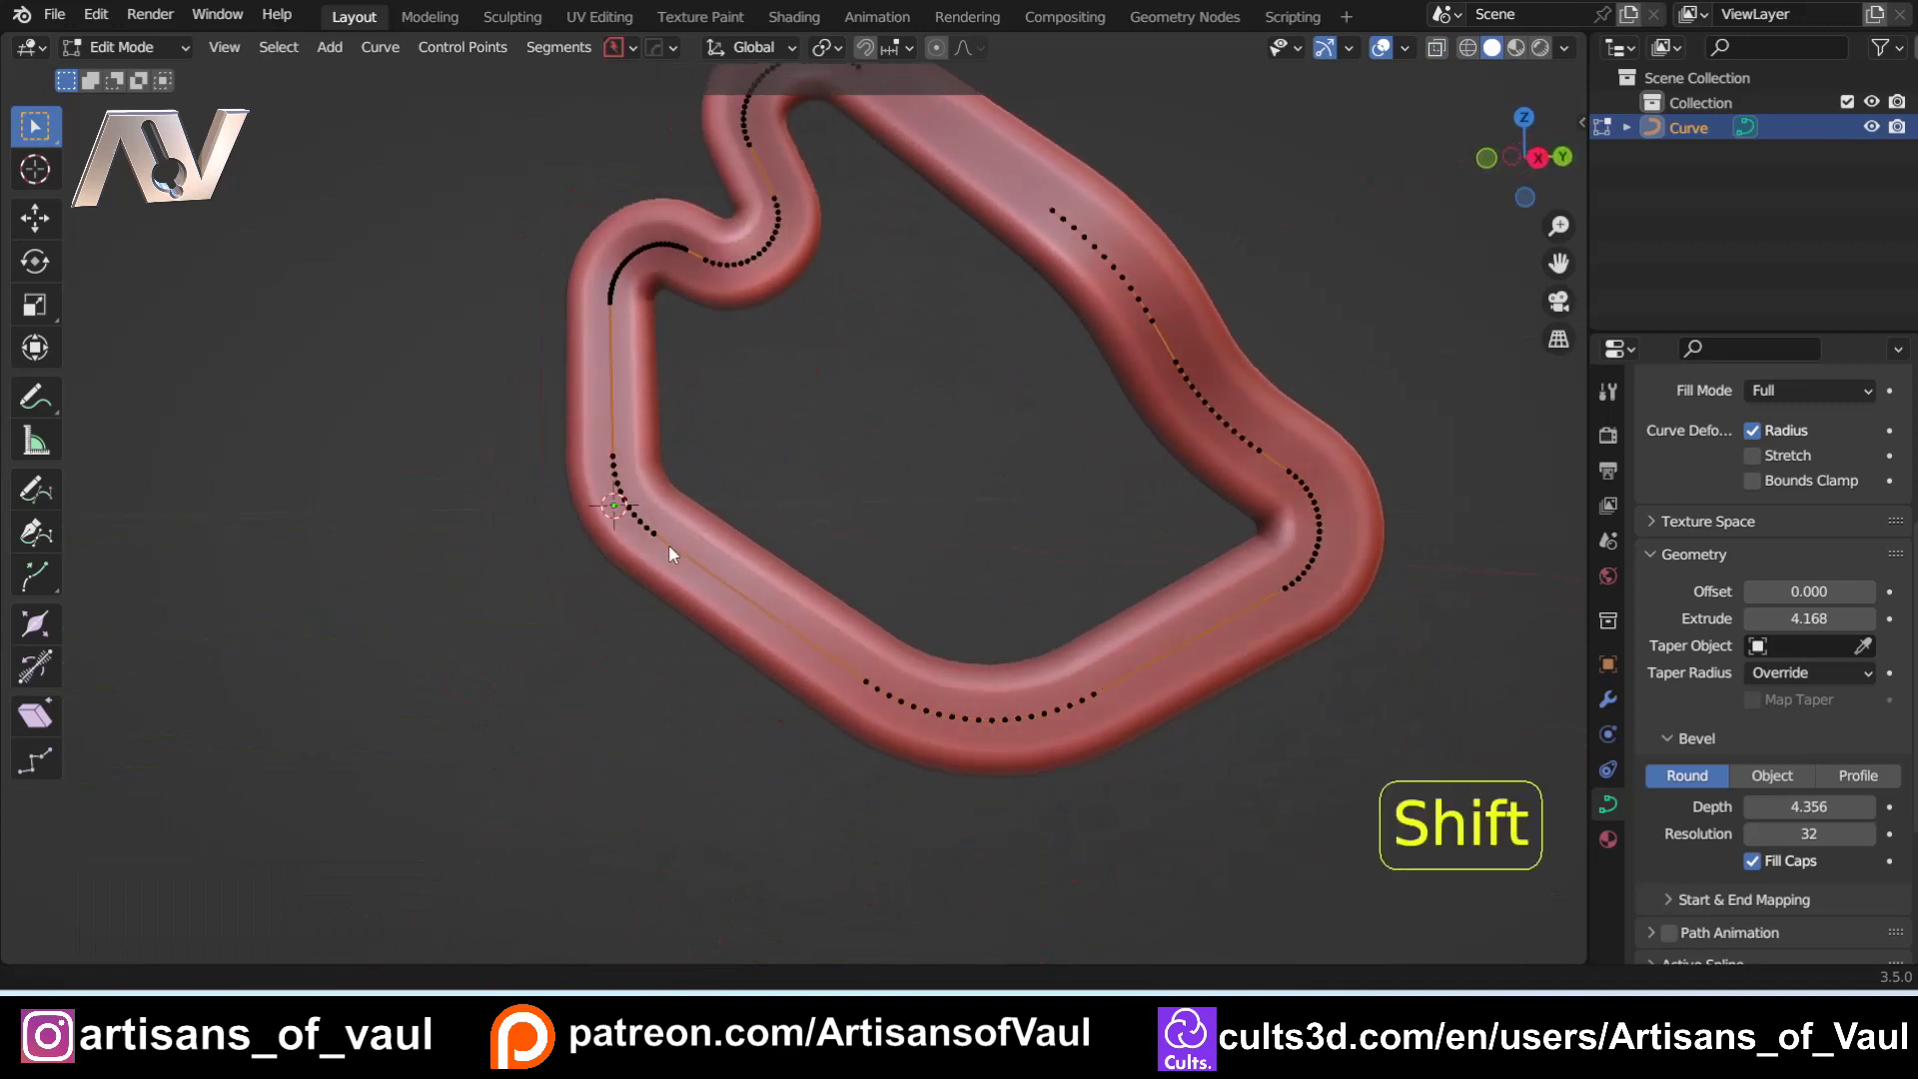
scroll(664, 541, up, 3)
scroll(666, 537, down, 4)
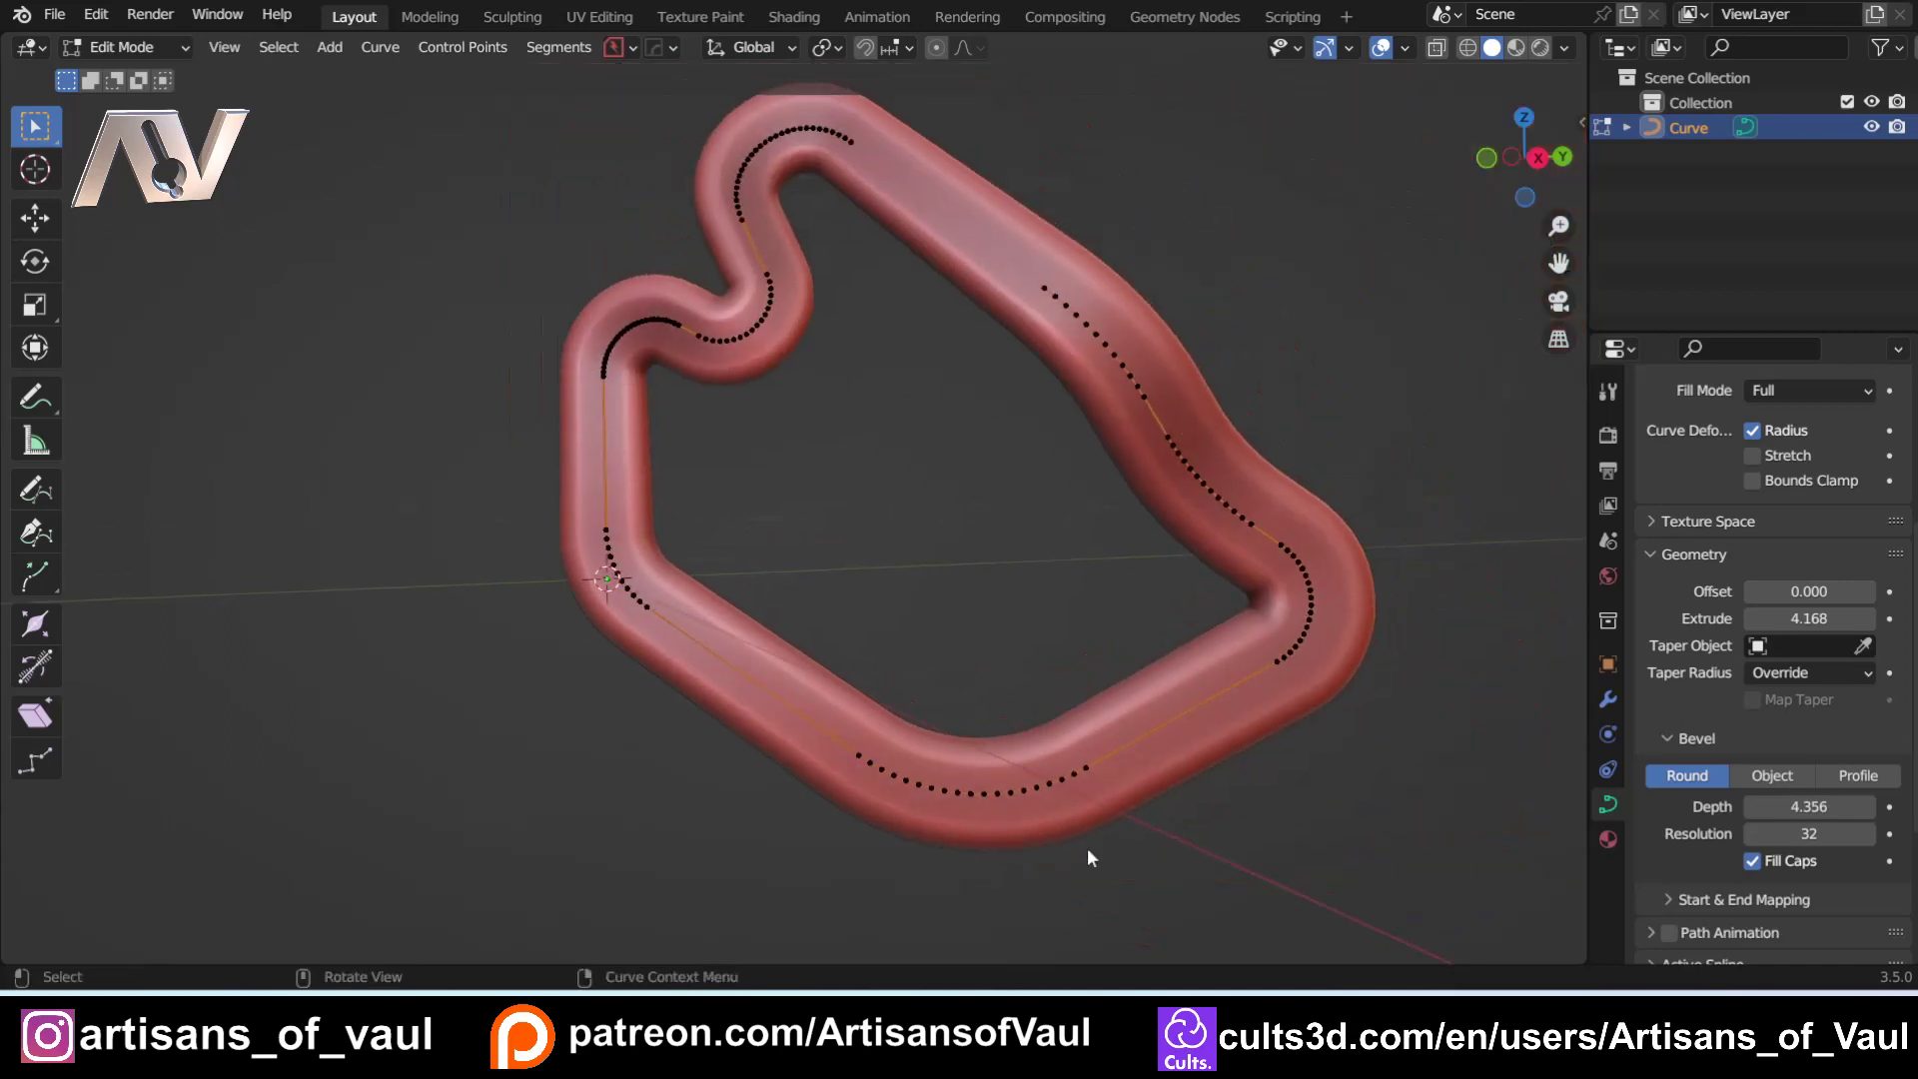
click(643, 612)
shift+middle_drag(702, 620, 705, 665)
scroll(845, 535, up, 4)
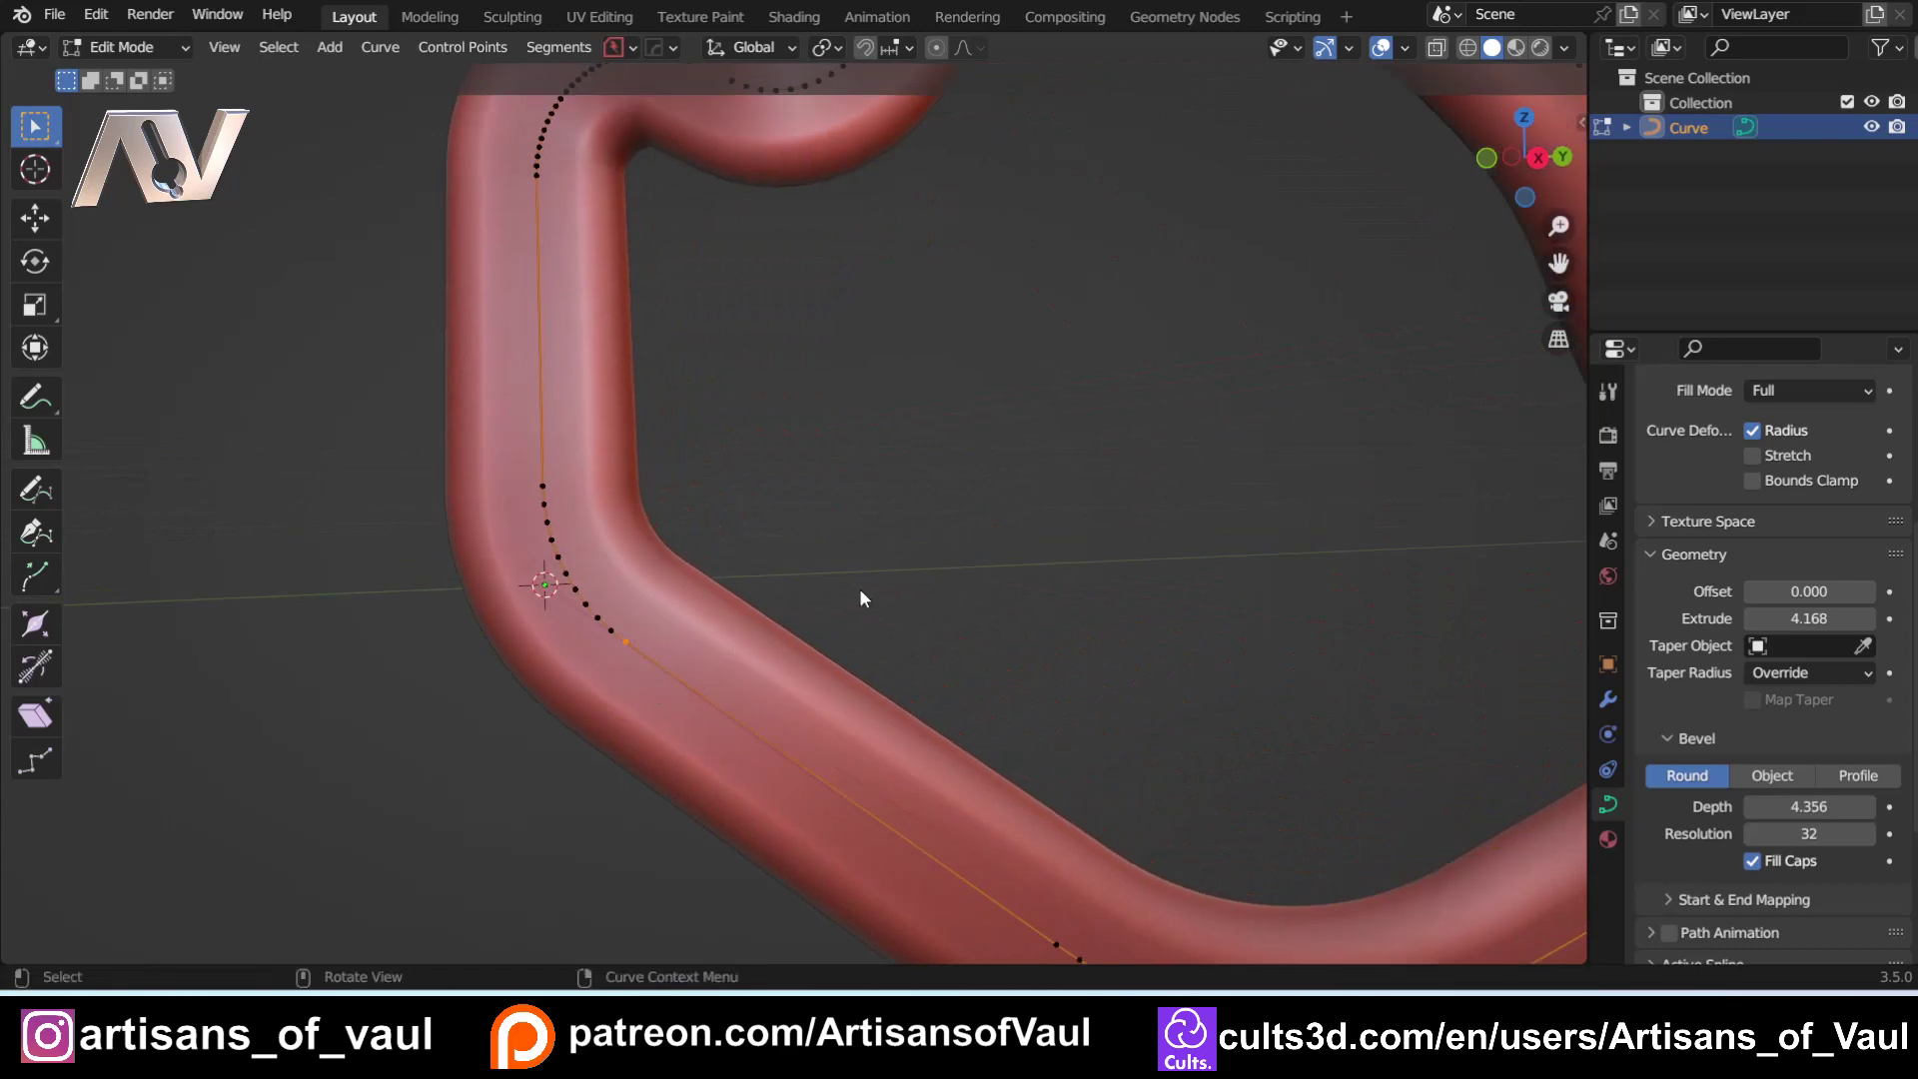
Step: Tilt the tube at the selected corner point by -79.6 degrees and inspect the twist
key(ctrl+t)
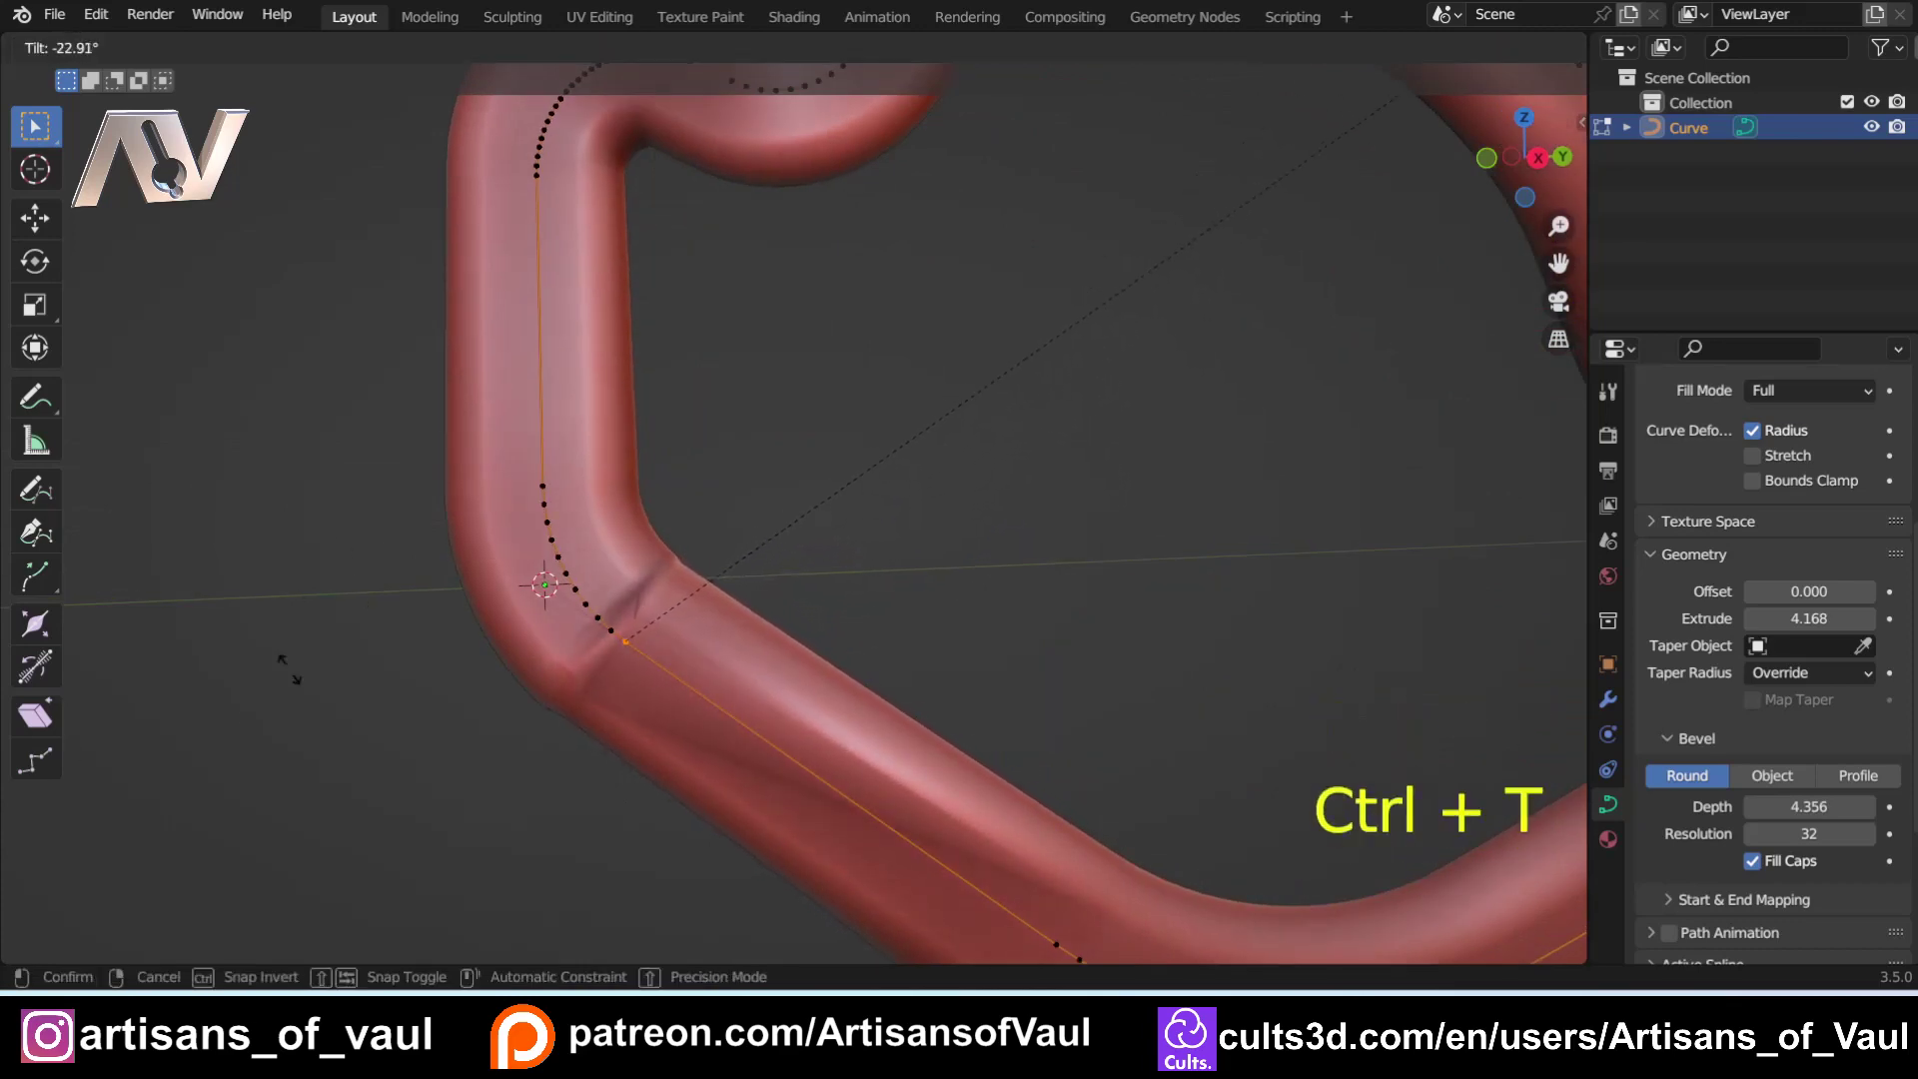
click(613, 281)
shift+middle_drag(613, 281, 941, 511)
key(shift+z)
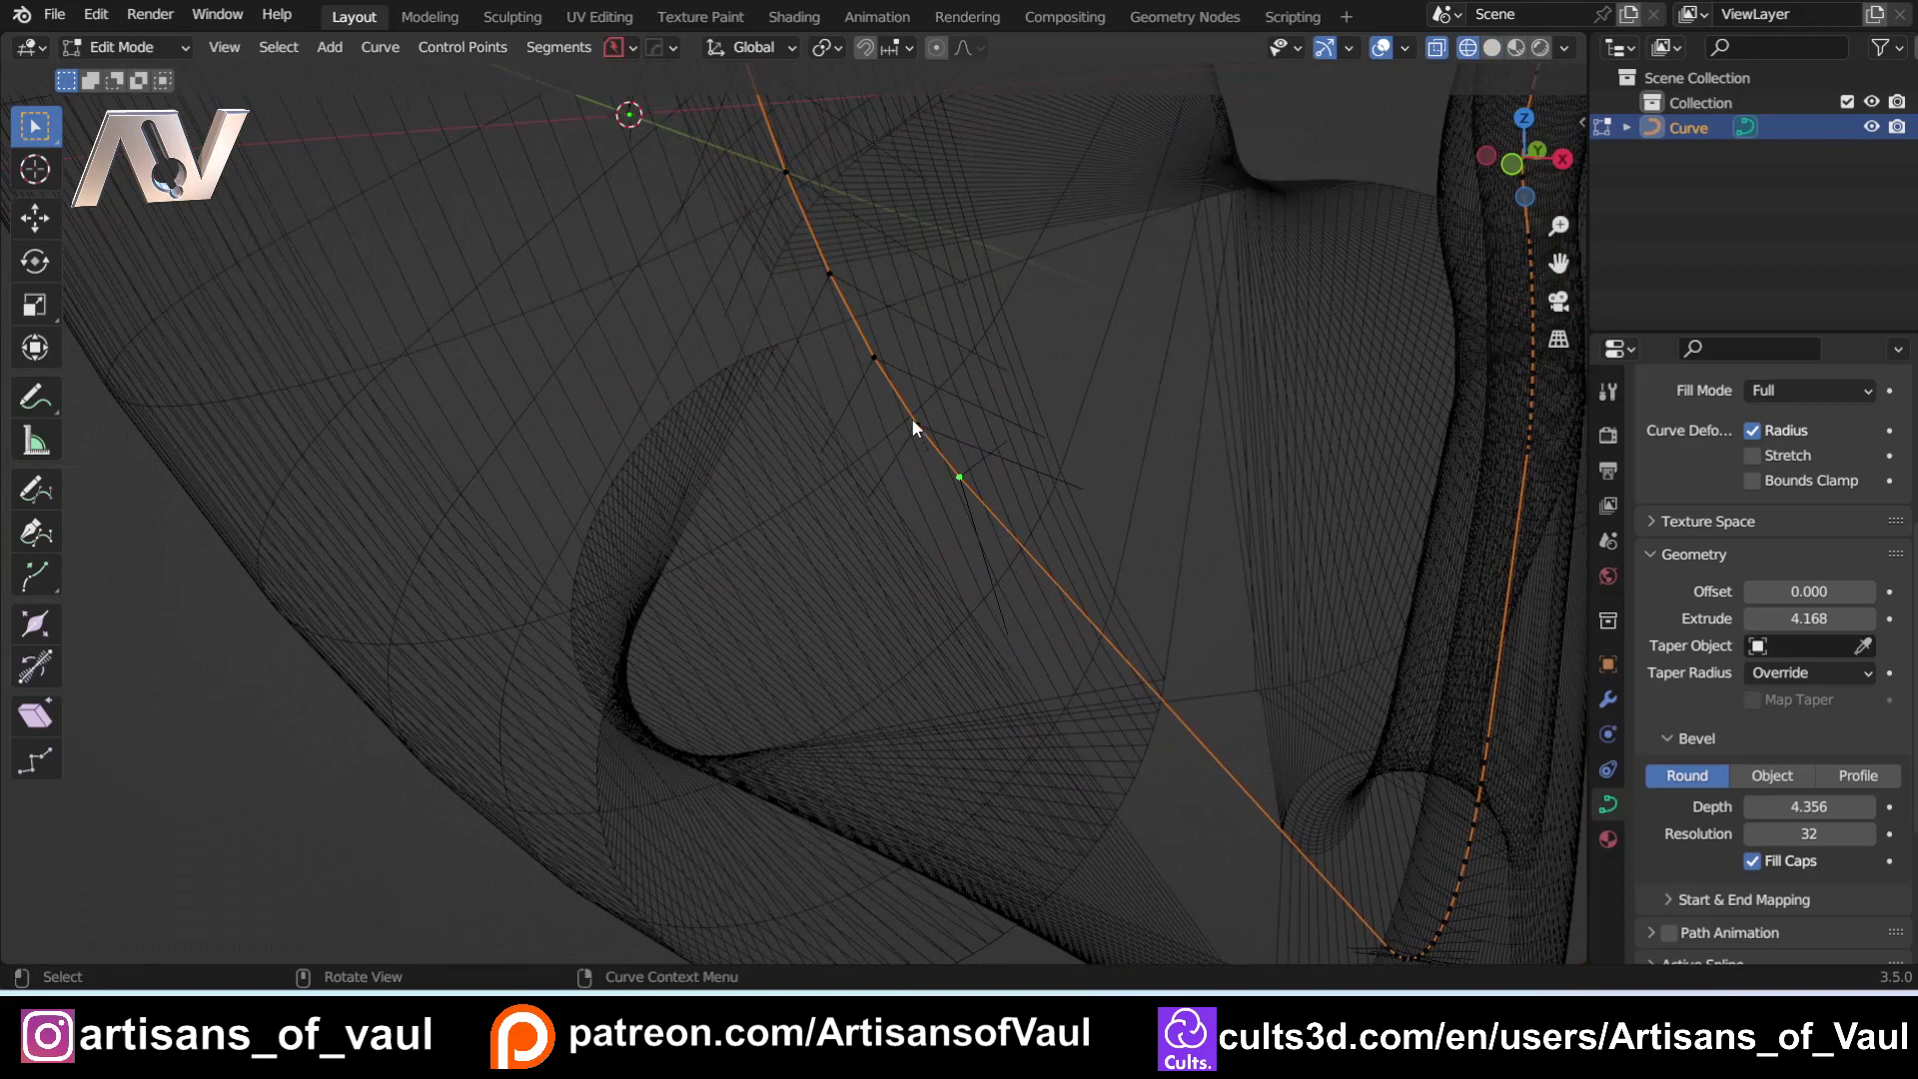
scroll(913, 420, up, 4)
key(shift+z)
Step: Box-select the control points along the twisted bend
middle_drag(1012, 430, 823, 489)
mouse_move(890, 433)
shift+middle_down()
mouse_move(843, 548)
mouse_move(980, 565)
mouse_move(896, 398)
shift+middle_up()
shift+middle_drag(744, 378, 799, 487)
scroll(886, 557, up, 5)
drag(663, 427, 869, 713)
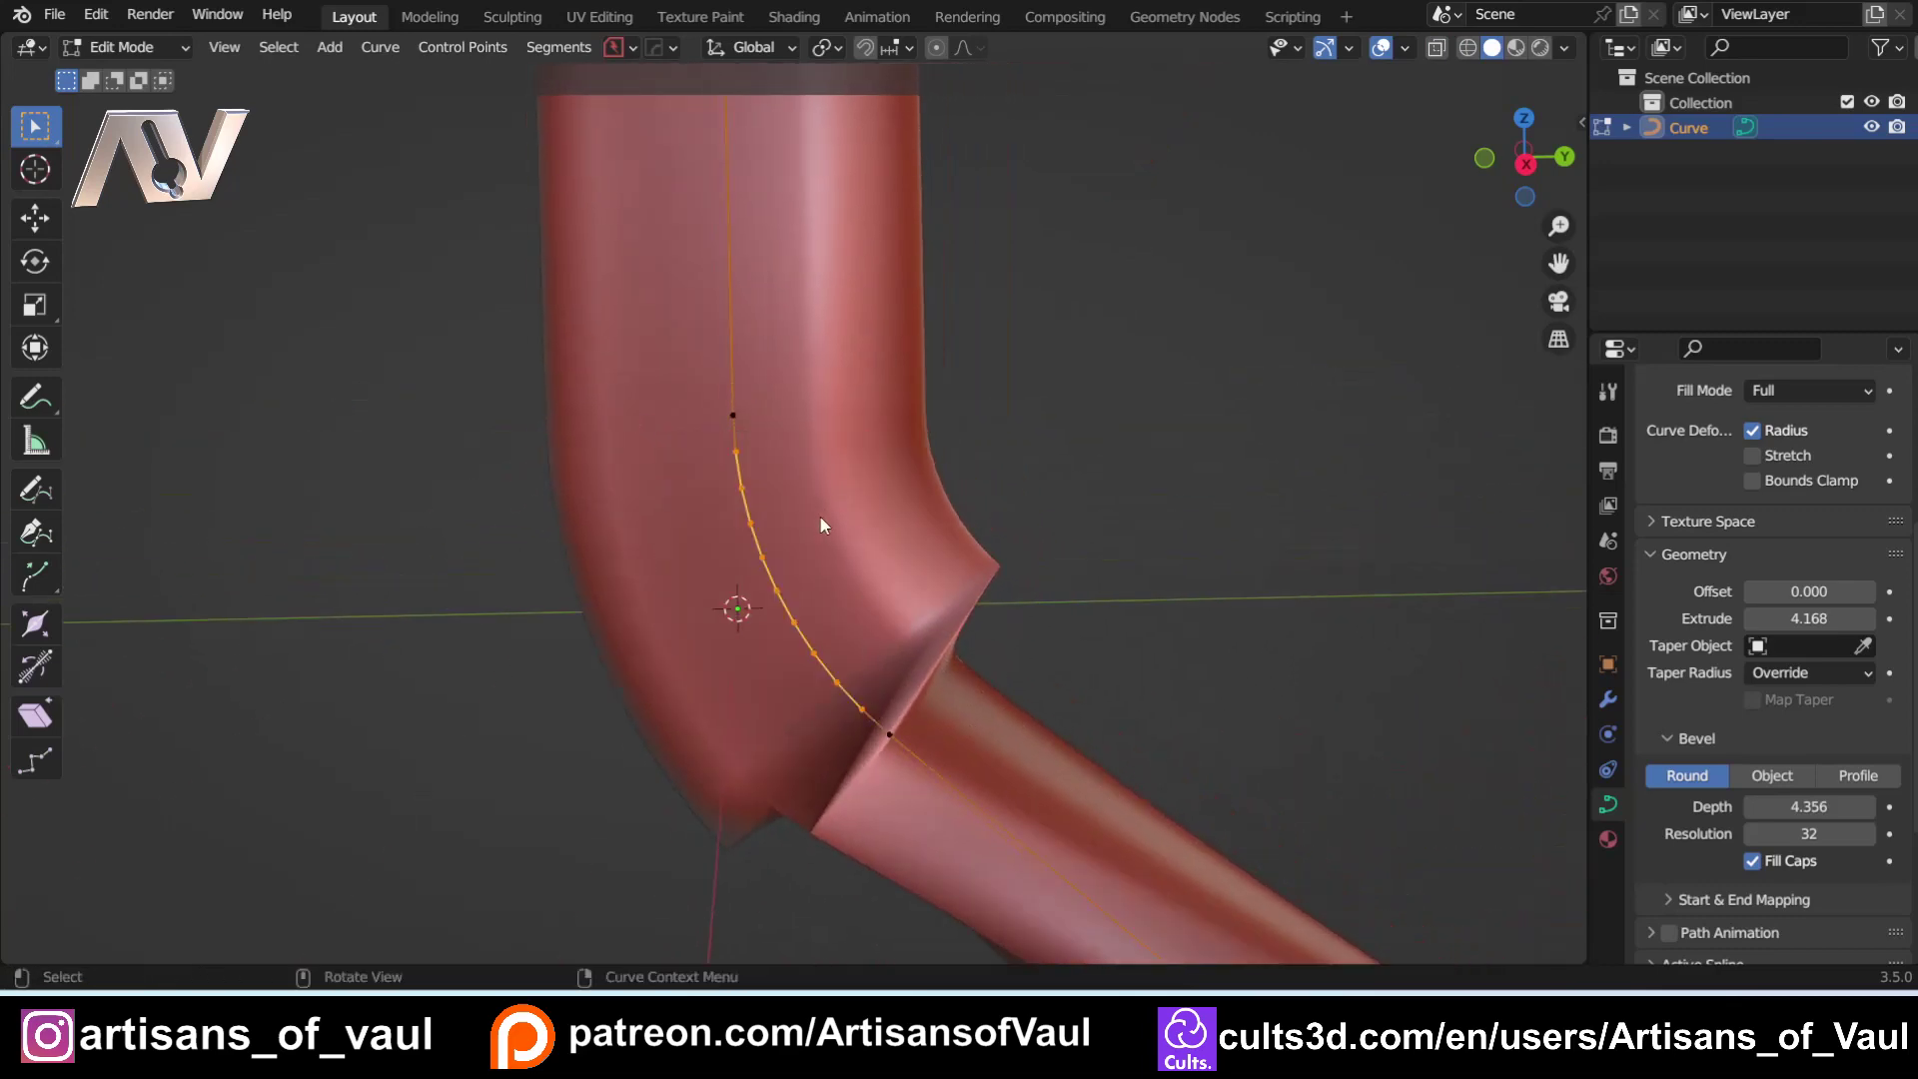
click(887, 735)
drag(696, 442, 867, 727)
scroll(863, 511, down, 3)
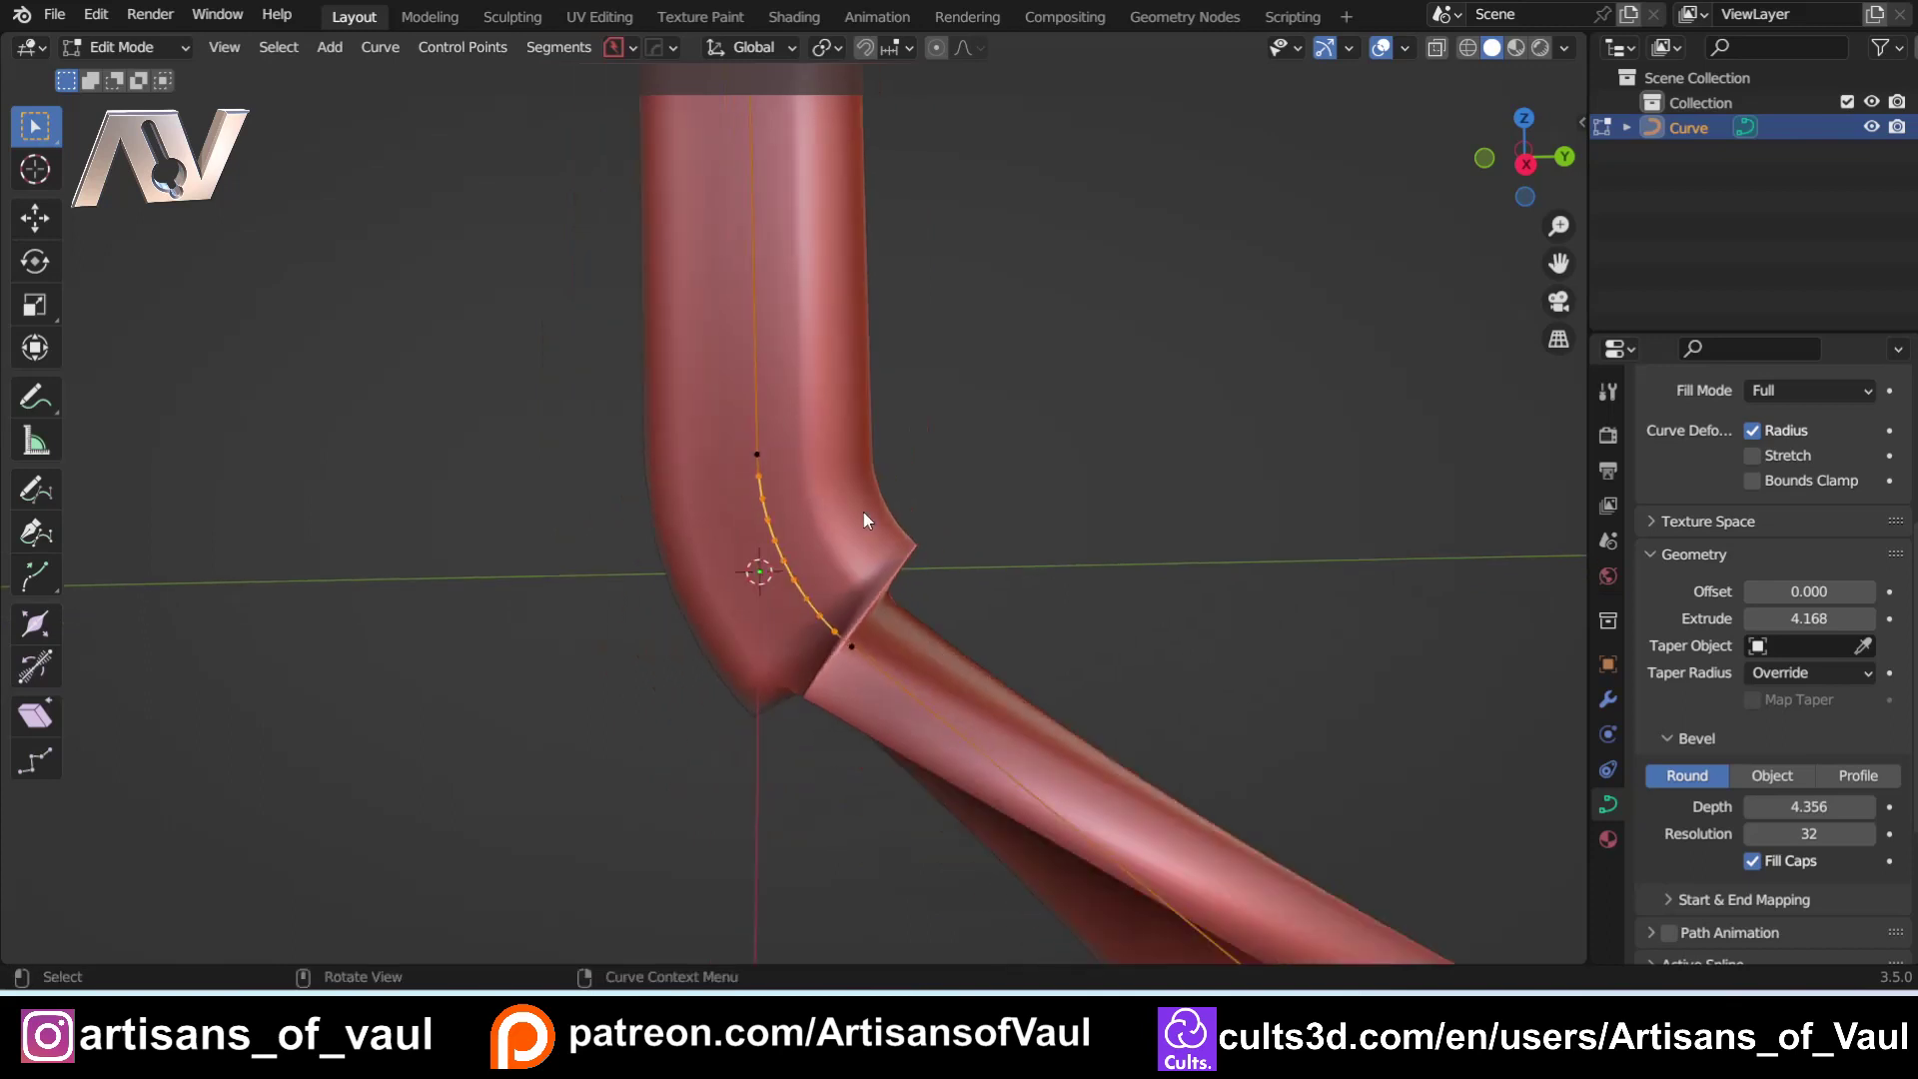
scroll(863, 511, down, 2)
shift+middle_drag(795, 389, 751, 345)
scroll(735, 389, up, 5)
shift+middle_drag(707, 425, 790, 517)
Step: Spread tilt and radius evenly across the selected bend points with CURVEmachine Interpolate
key(y)
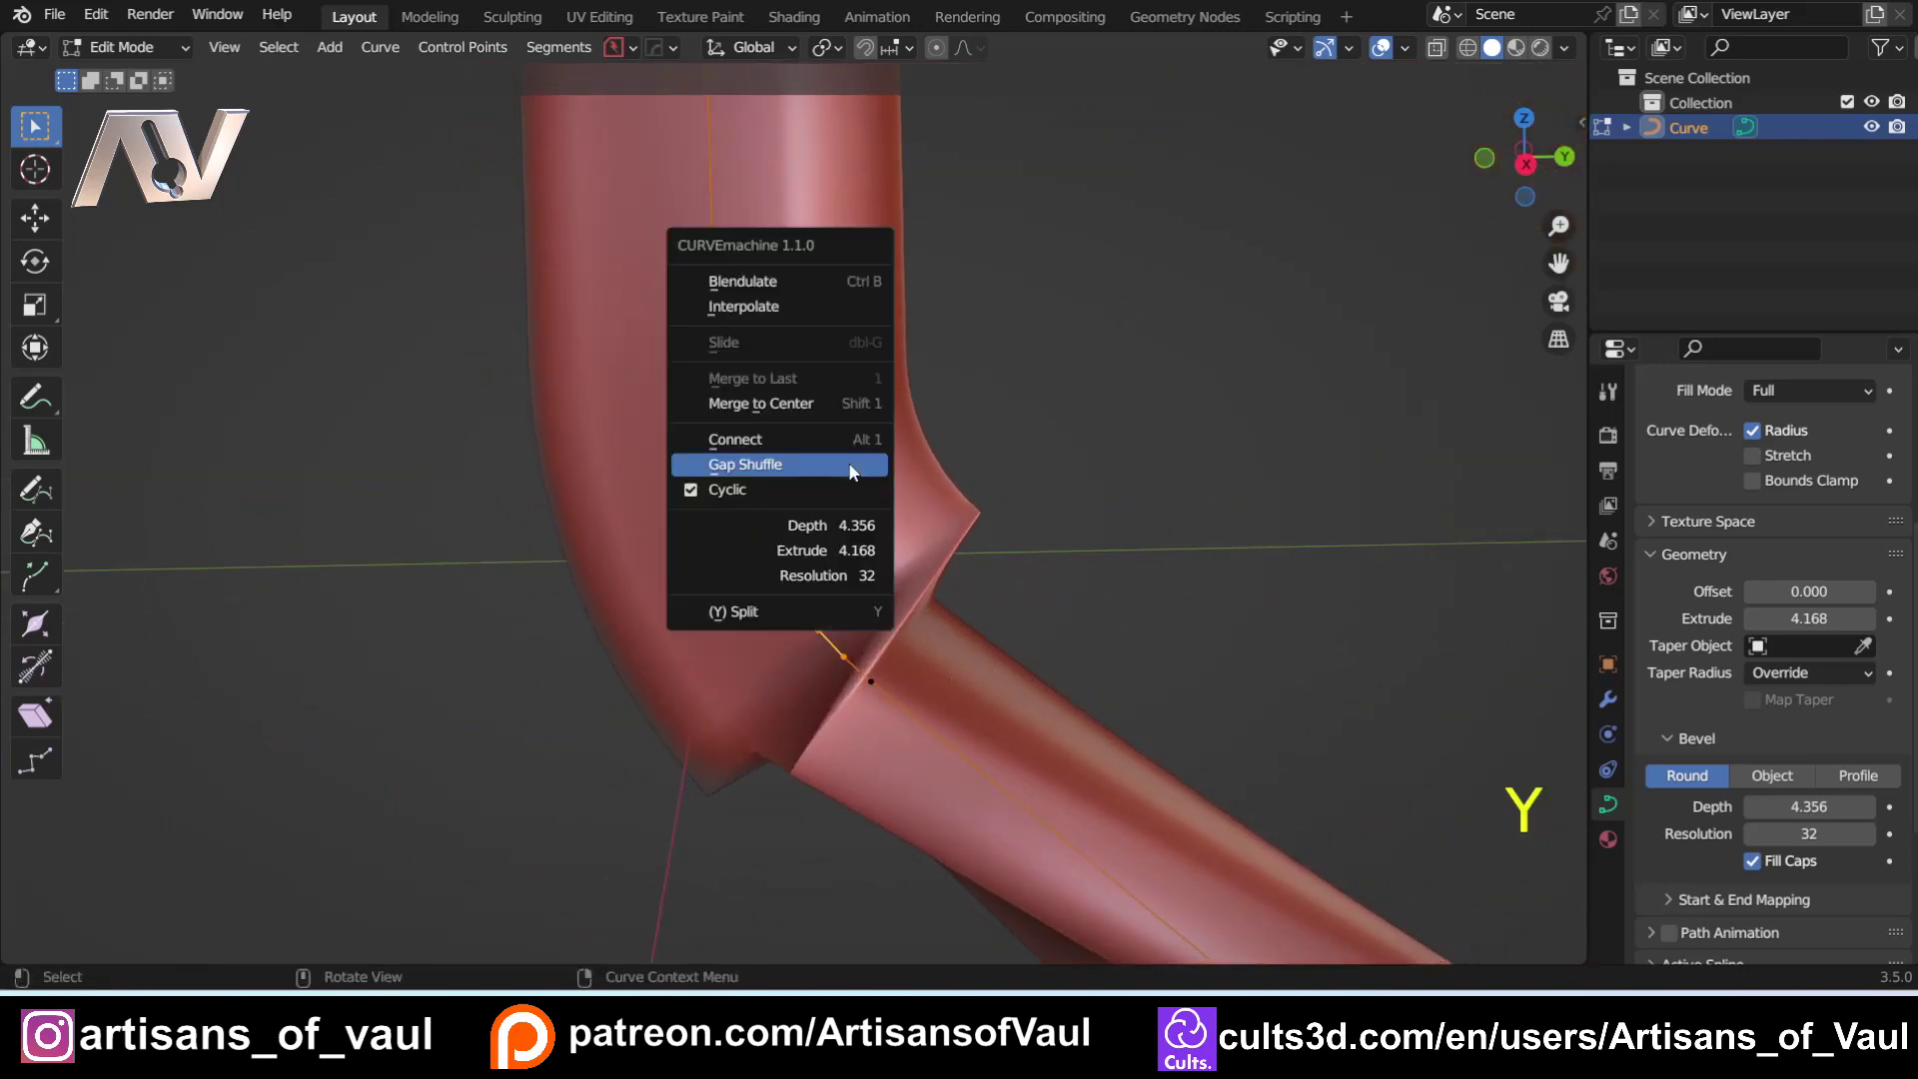
click(771, 308)
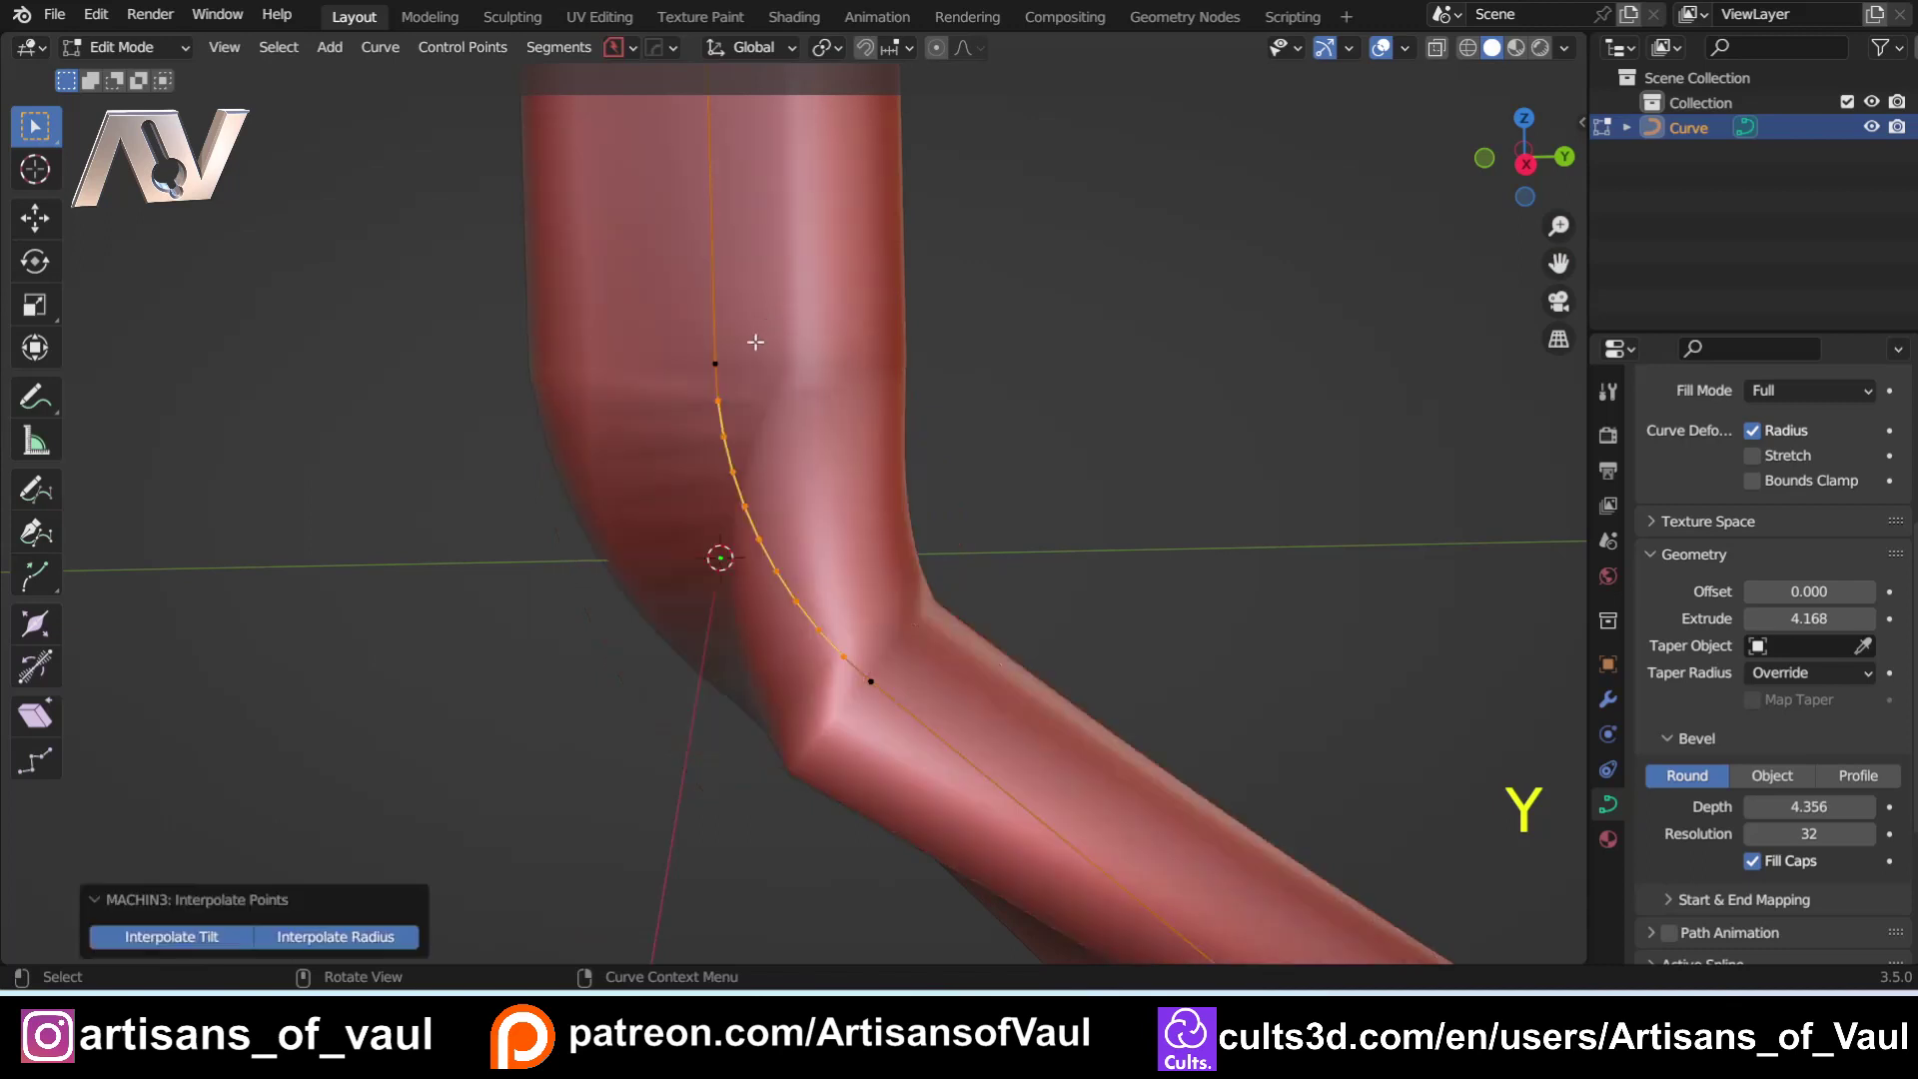
middle_drag(756, 342, 858, 467)
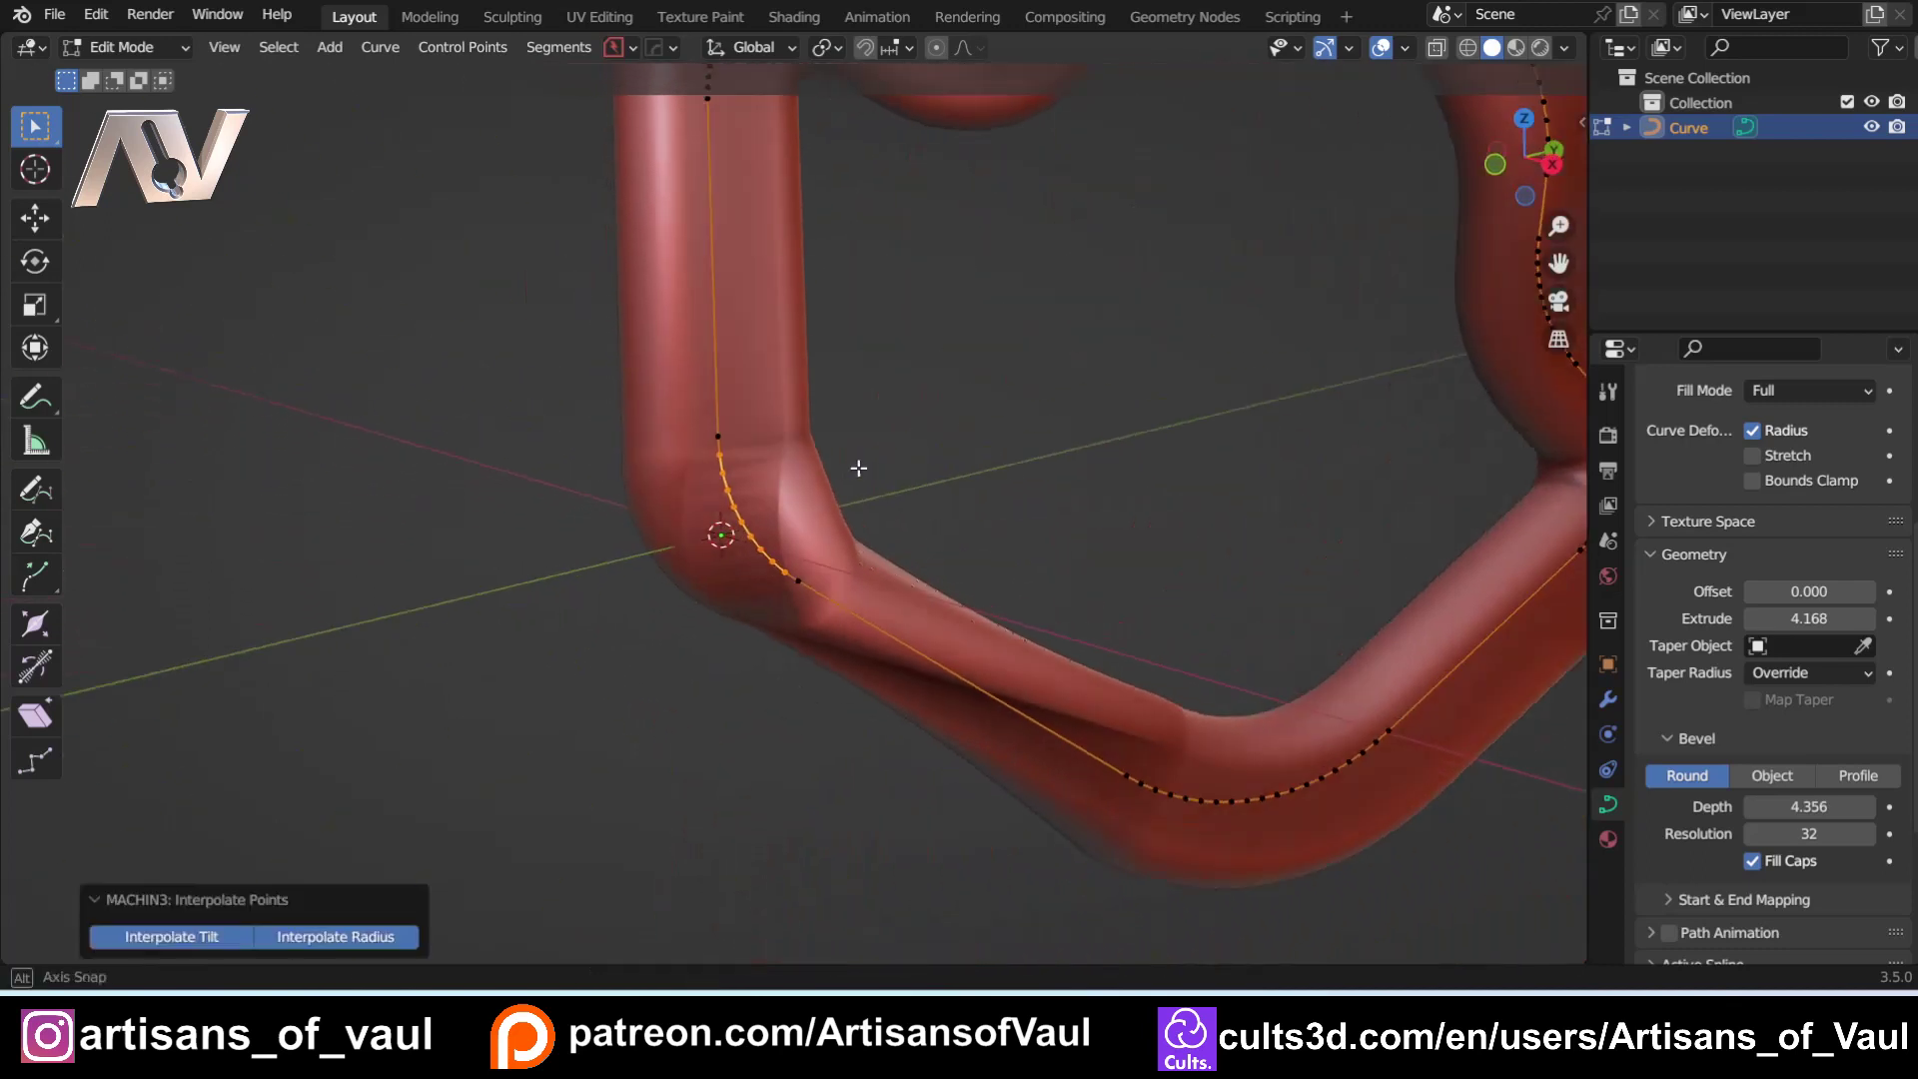
right_click(763, 384)
Step: Give the tube flat shading in Object Mode, then return to curve Edit Mode
key(Tab)
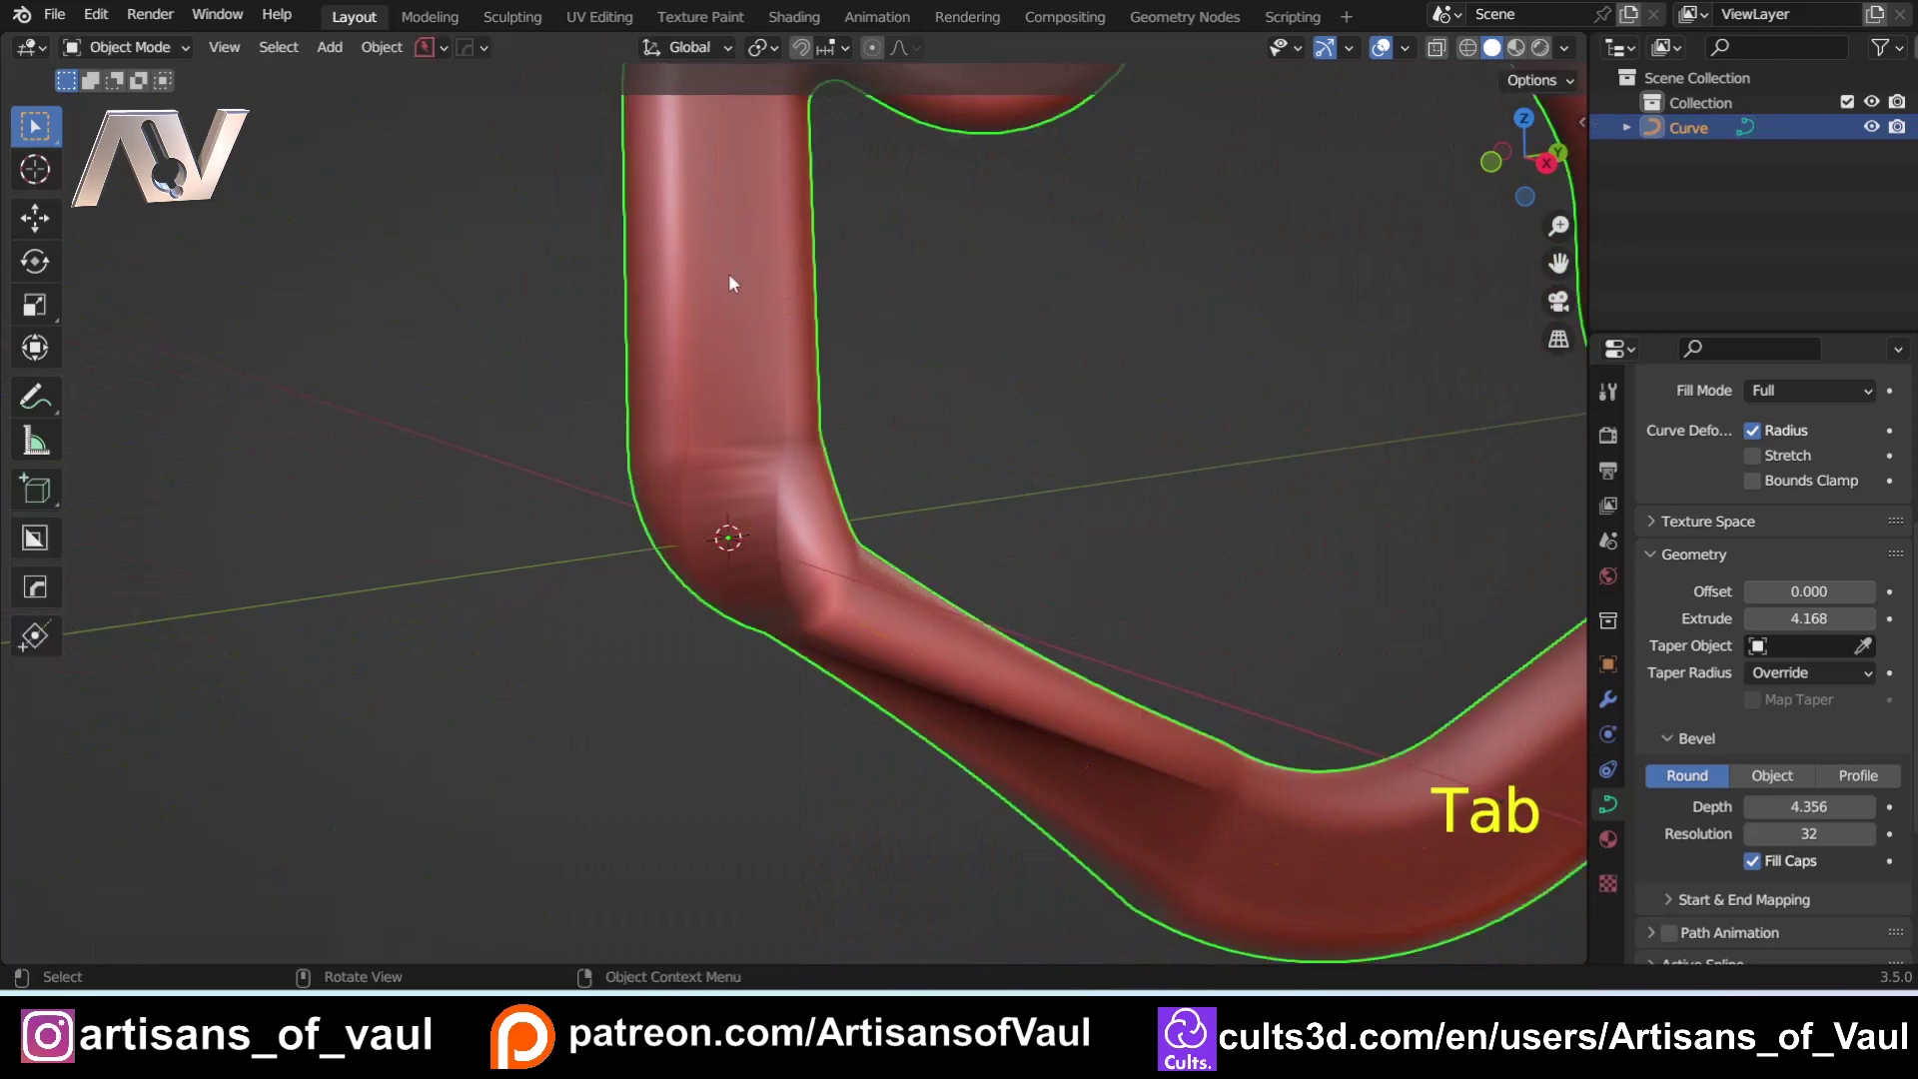
right_click(729, 276)
click(701, 274)
scroll(759, 549, up, 3)
key(Tab)
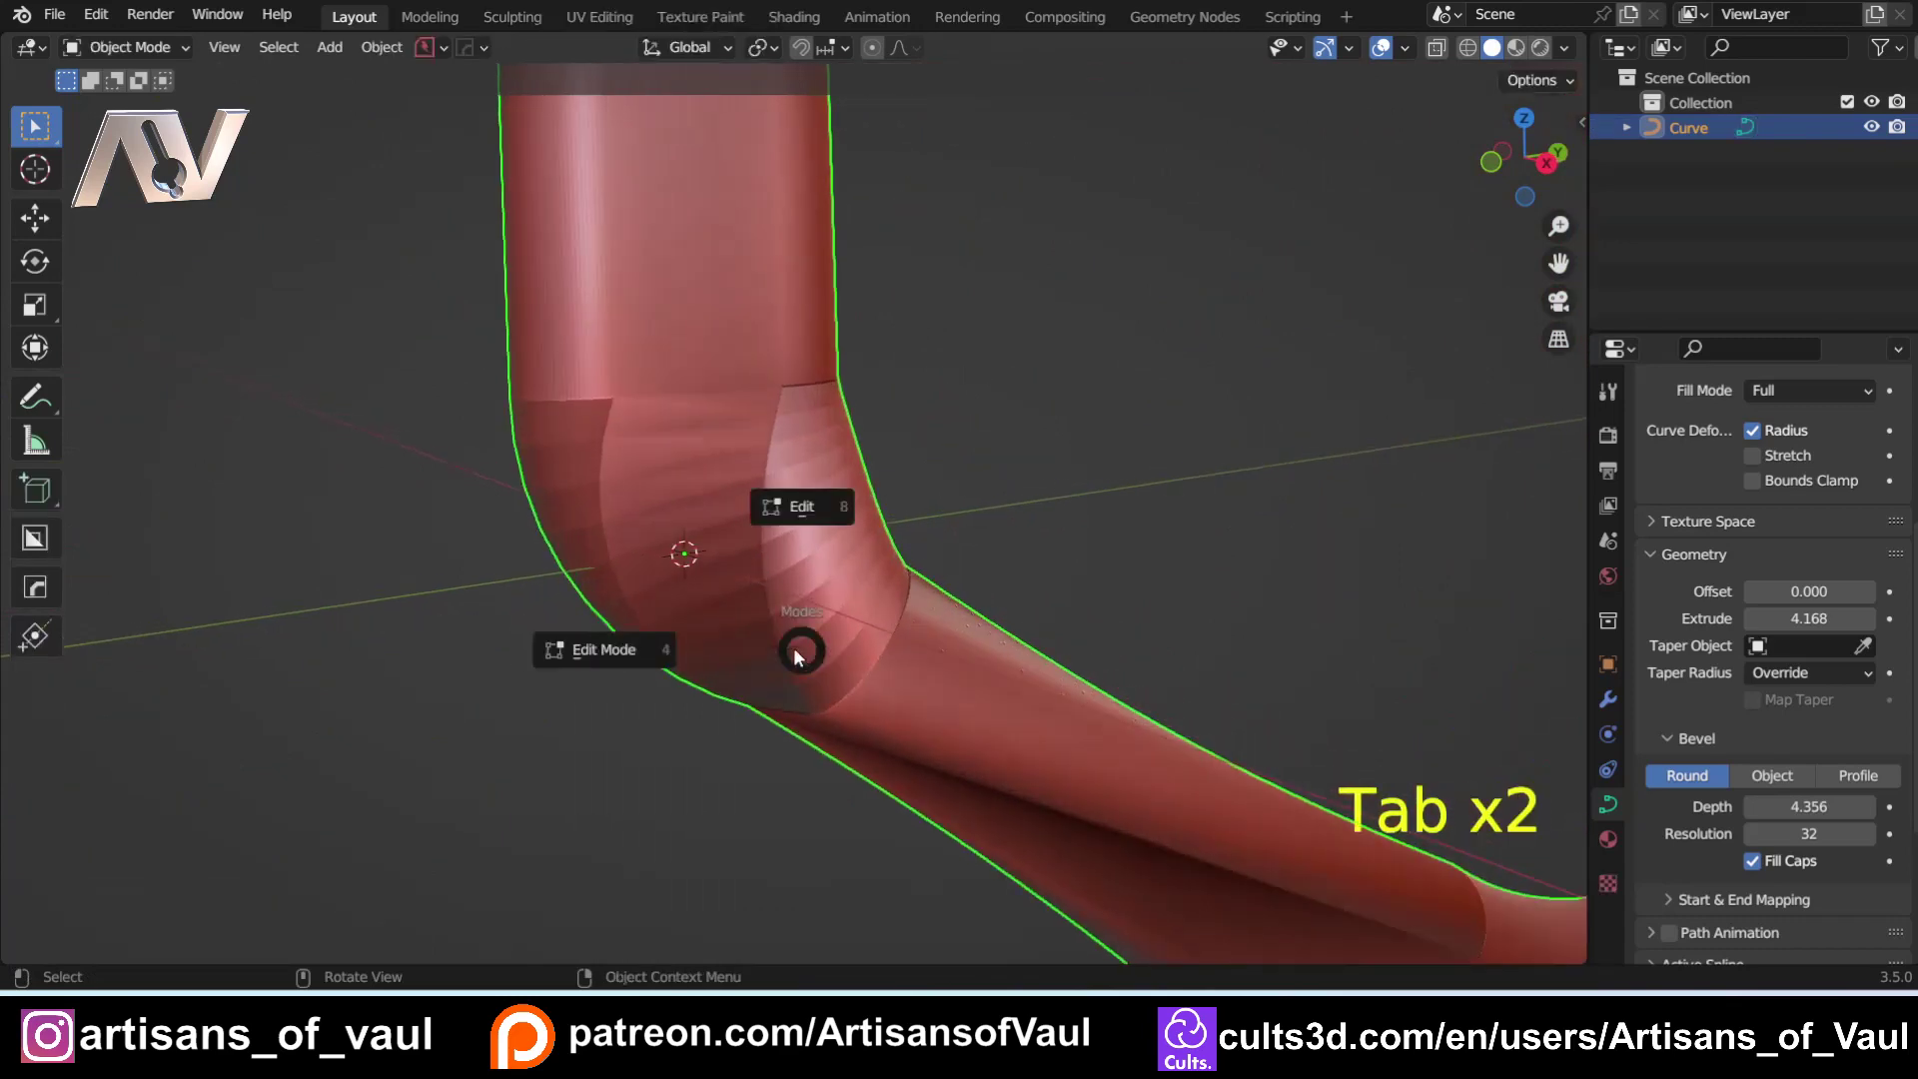
click(611, 649)
Step: Select the points along the upper bend and round them with Ctrl+B Blendulate
middle_drag(638, 651, 751, 515)
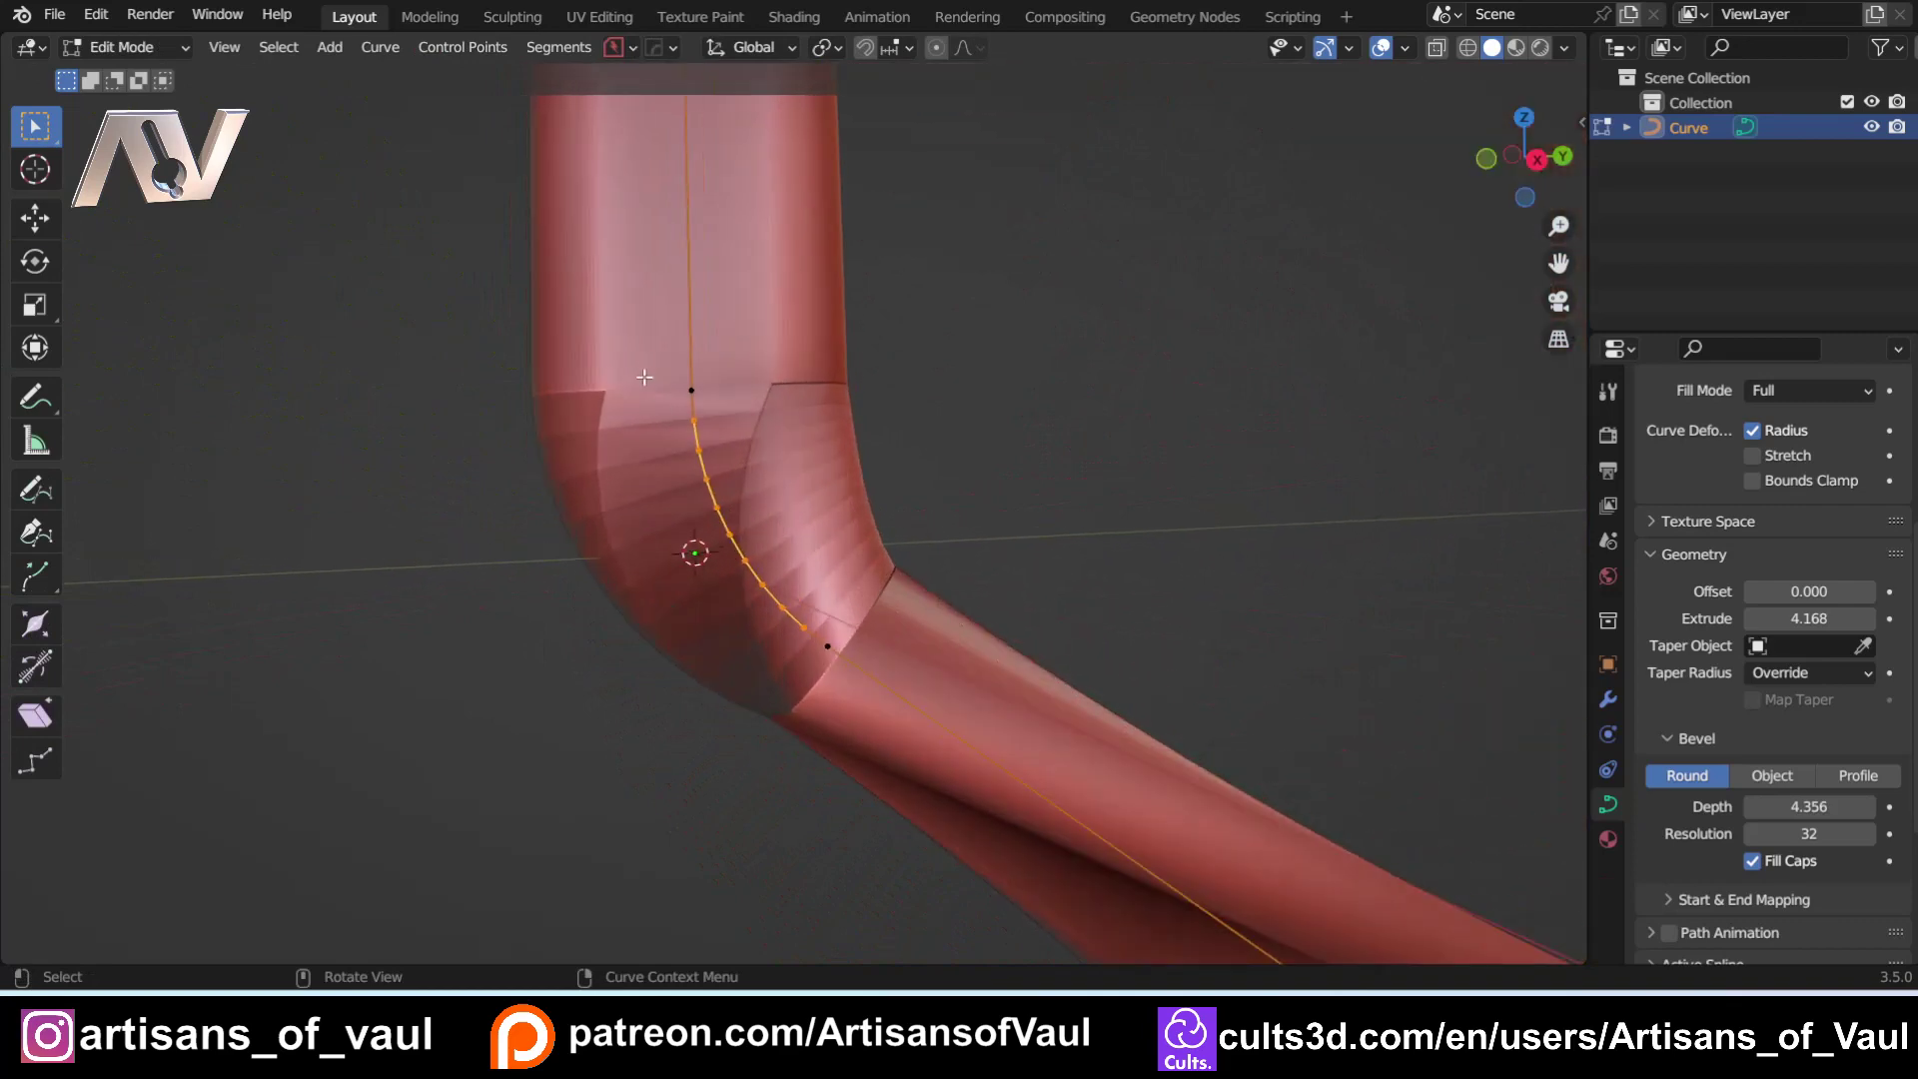
drag(644, 376, 817, 644)
drag(665, 409, 855, 605)
key(ctrl)
key(ctrl+b)
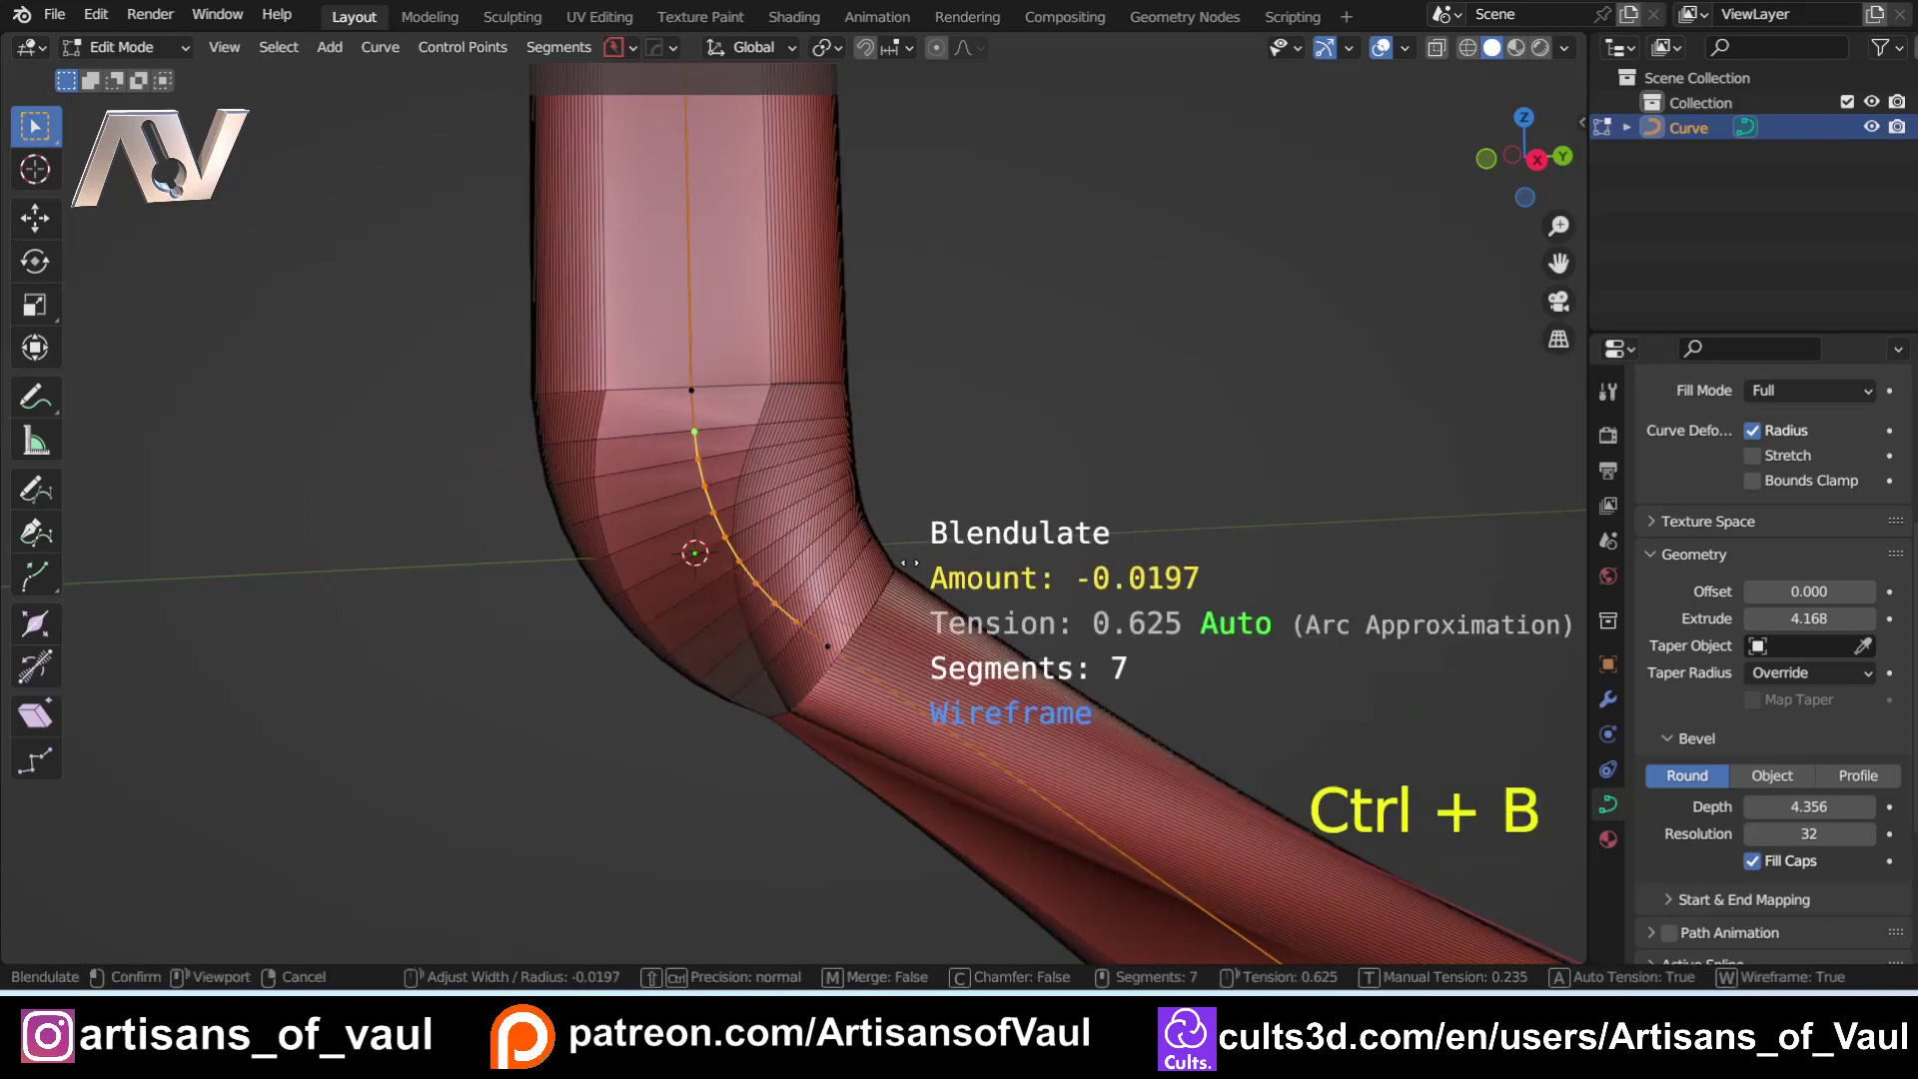
click(916, 565)
Step: Interpolate tilt and radius across the left bend's points to remove its twisting
scroll(857, 518, down, 4)
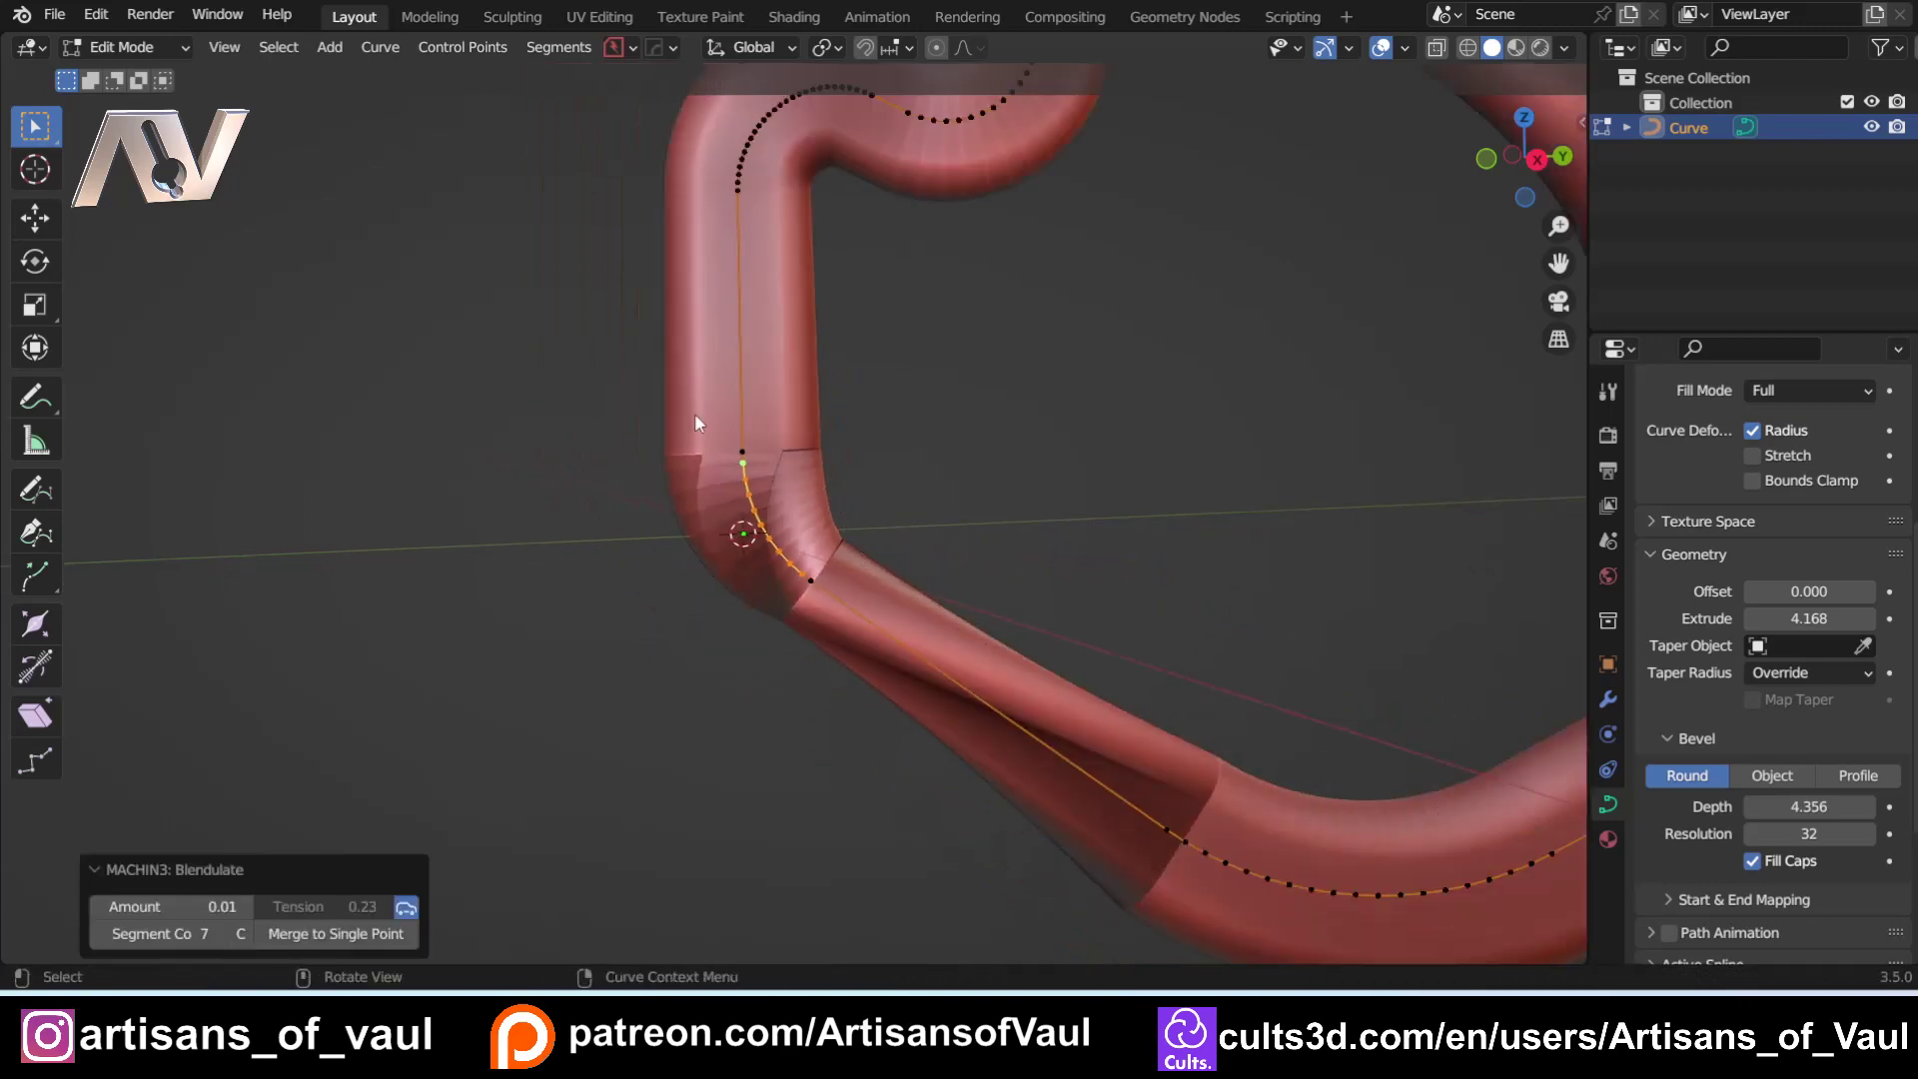
shift+middle_drag(646, 388, 553, 528)
drag(437, 155, 807, 717)
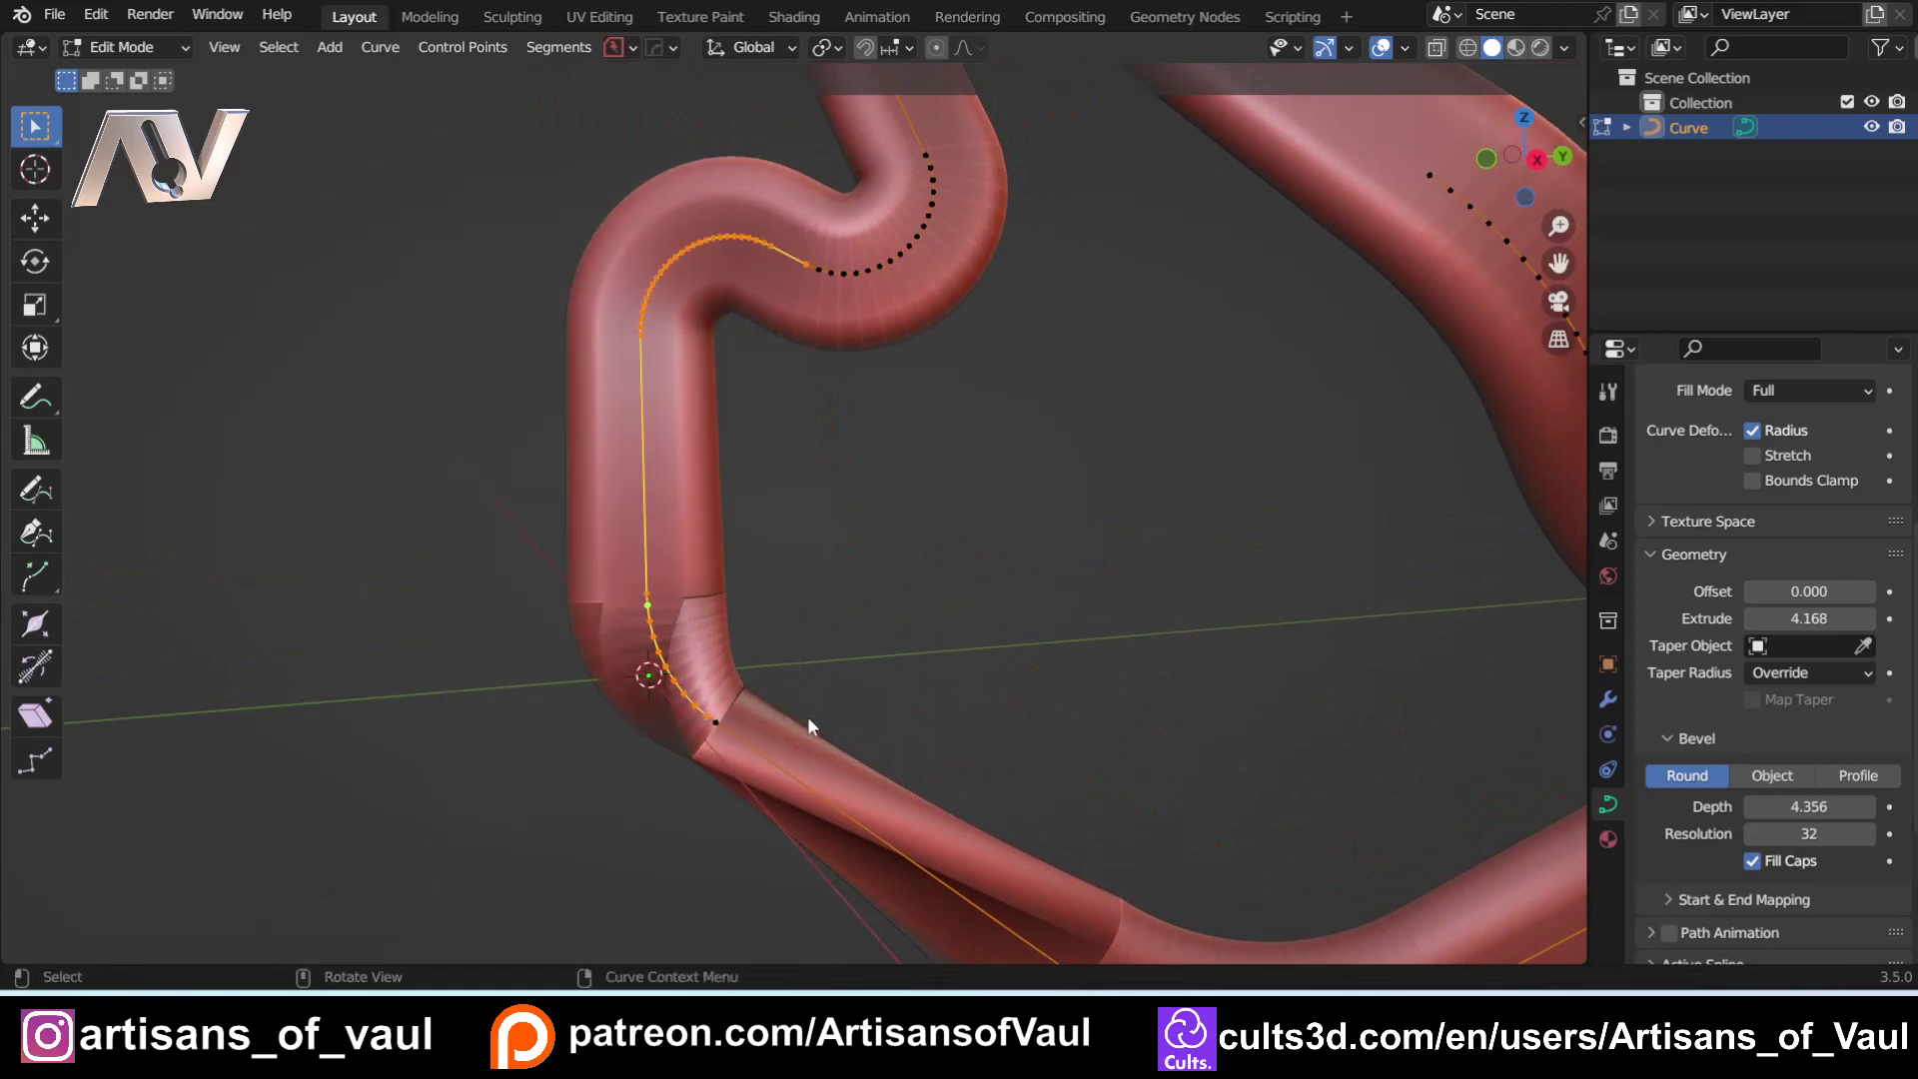
shift+scroll(739, 487, up, 4)
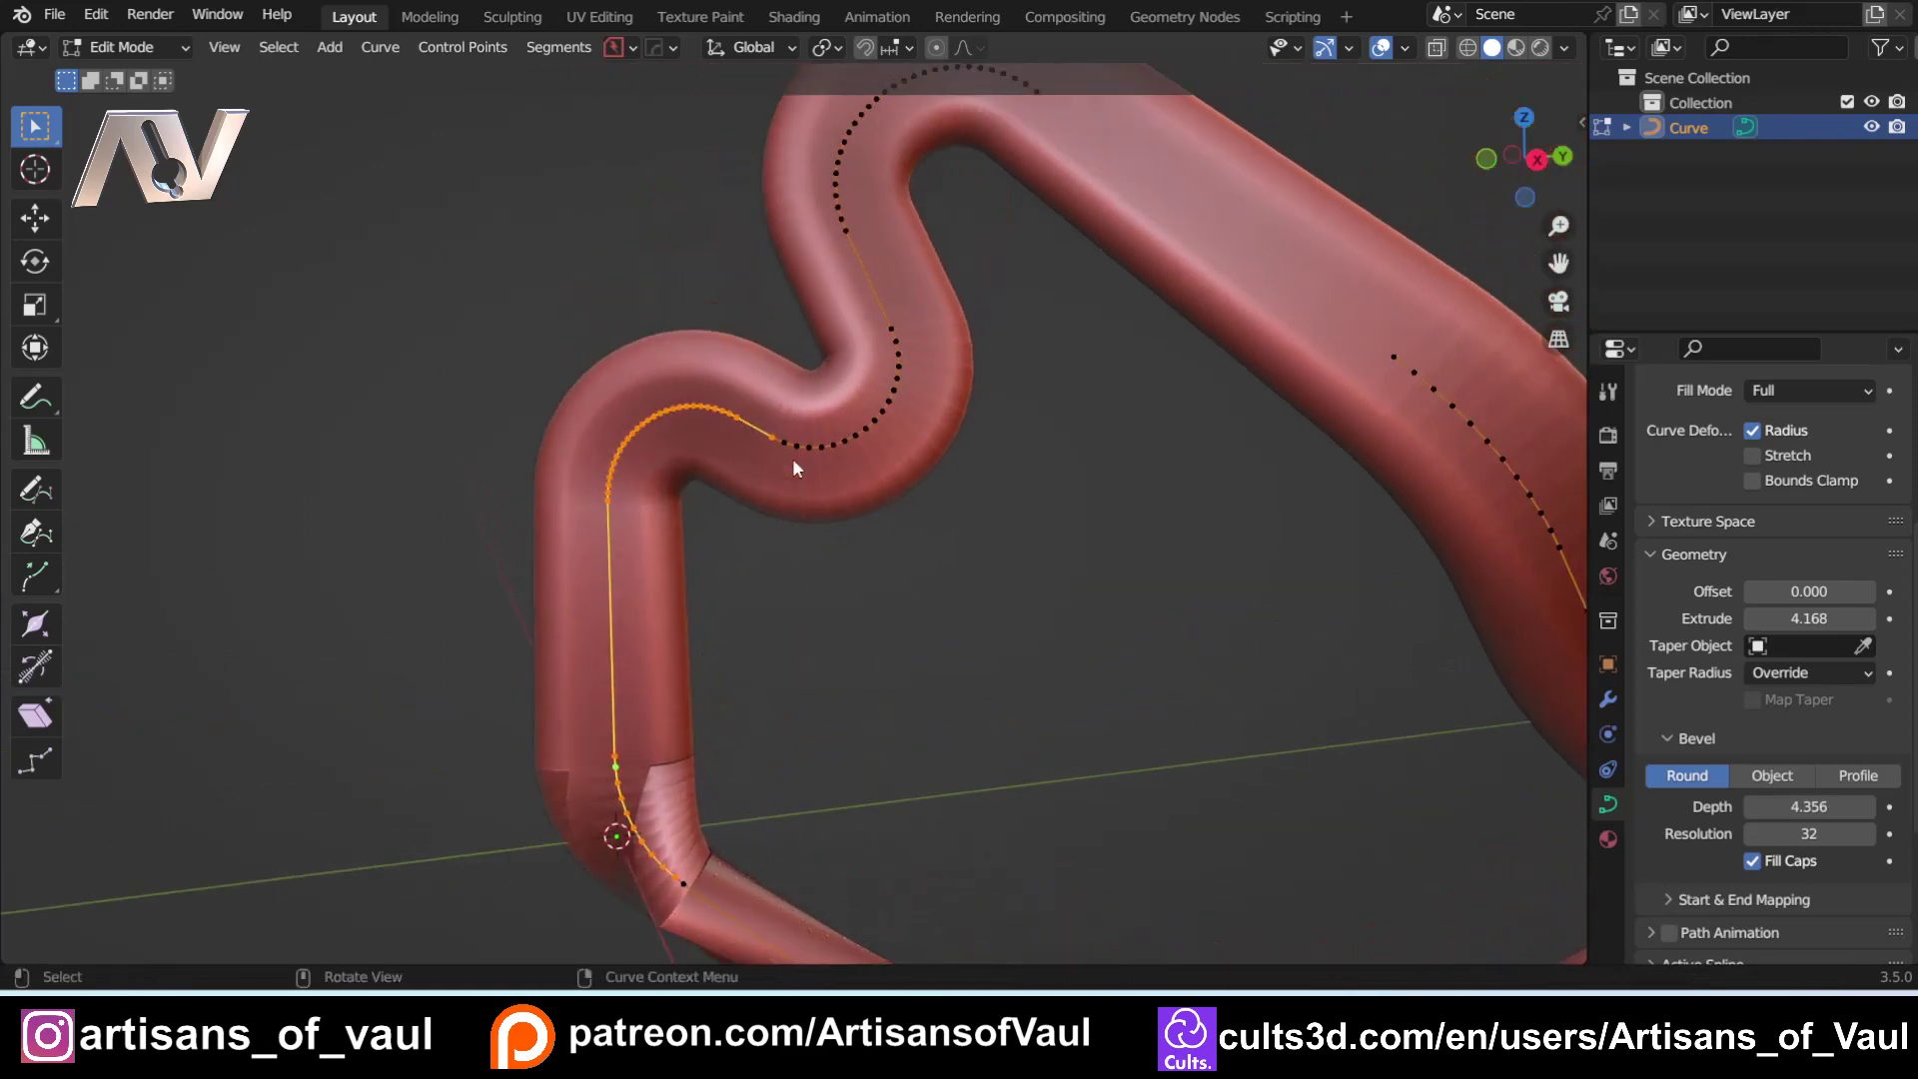
key(y)
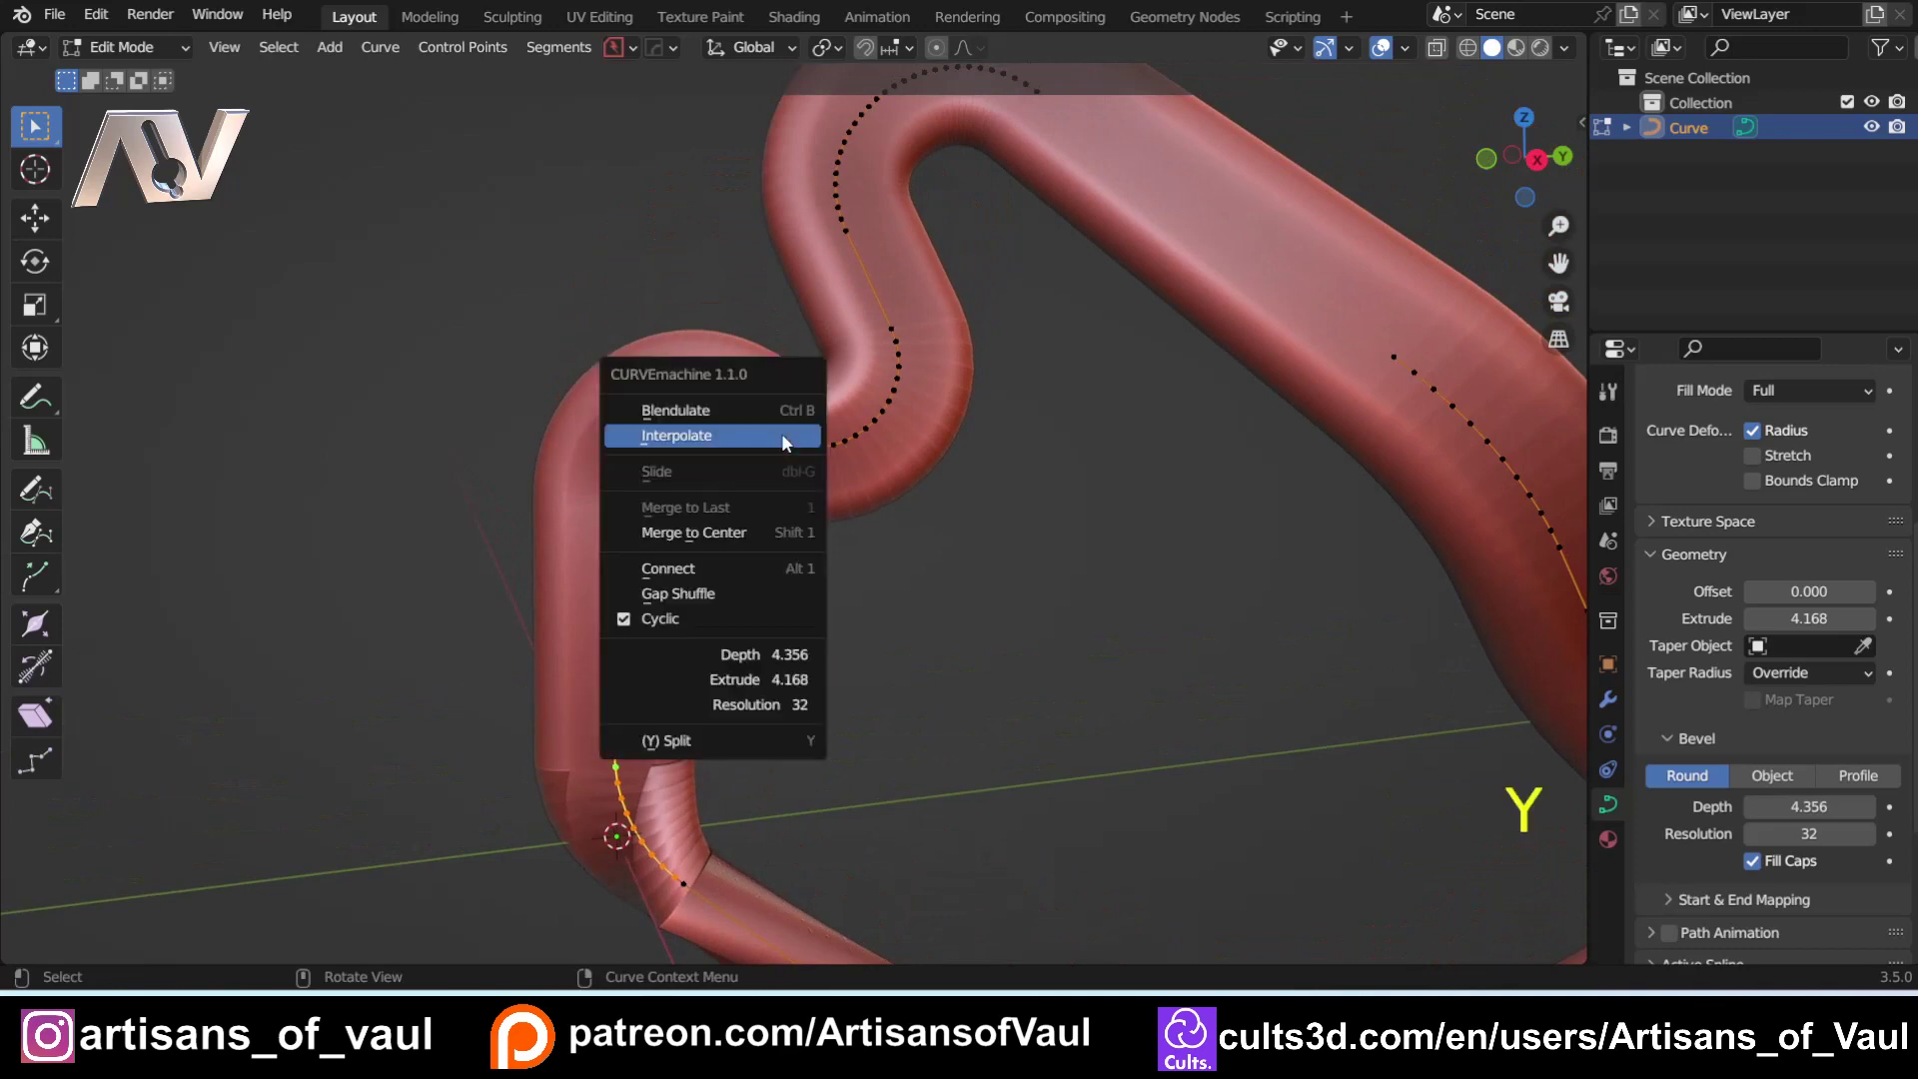
click(781, 433)
middle_drag(644, 695, 799, 581)
Step: Select both end points of the twisted straight segment near the lower bend
key(Tab)
scroll(681, 502, down, 4)
scroll(801, 579, up, 9)
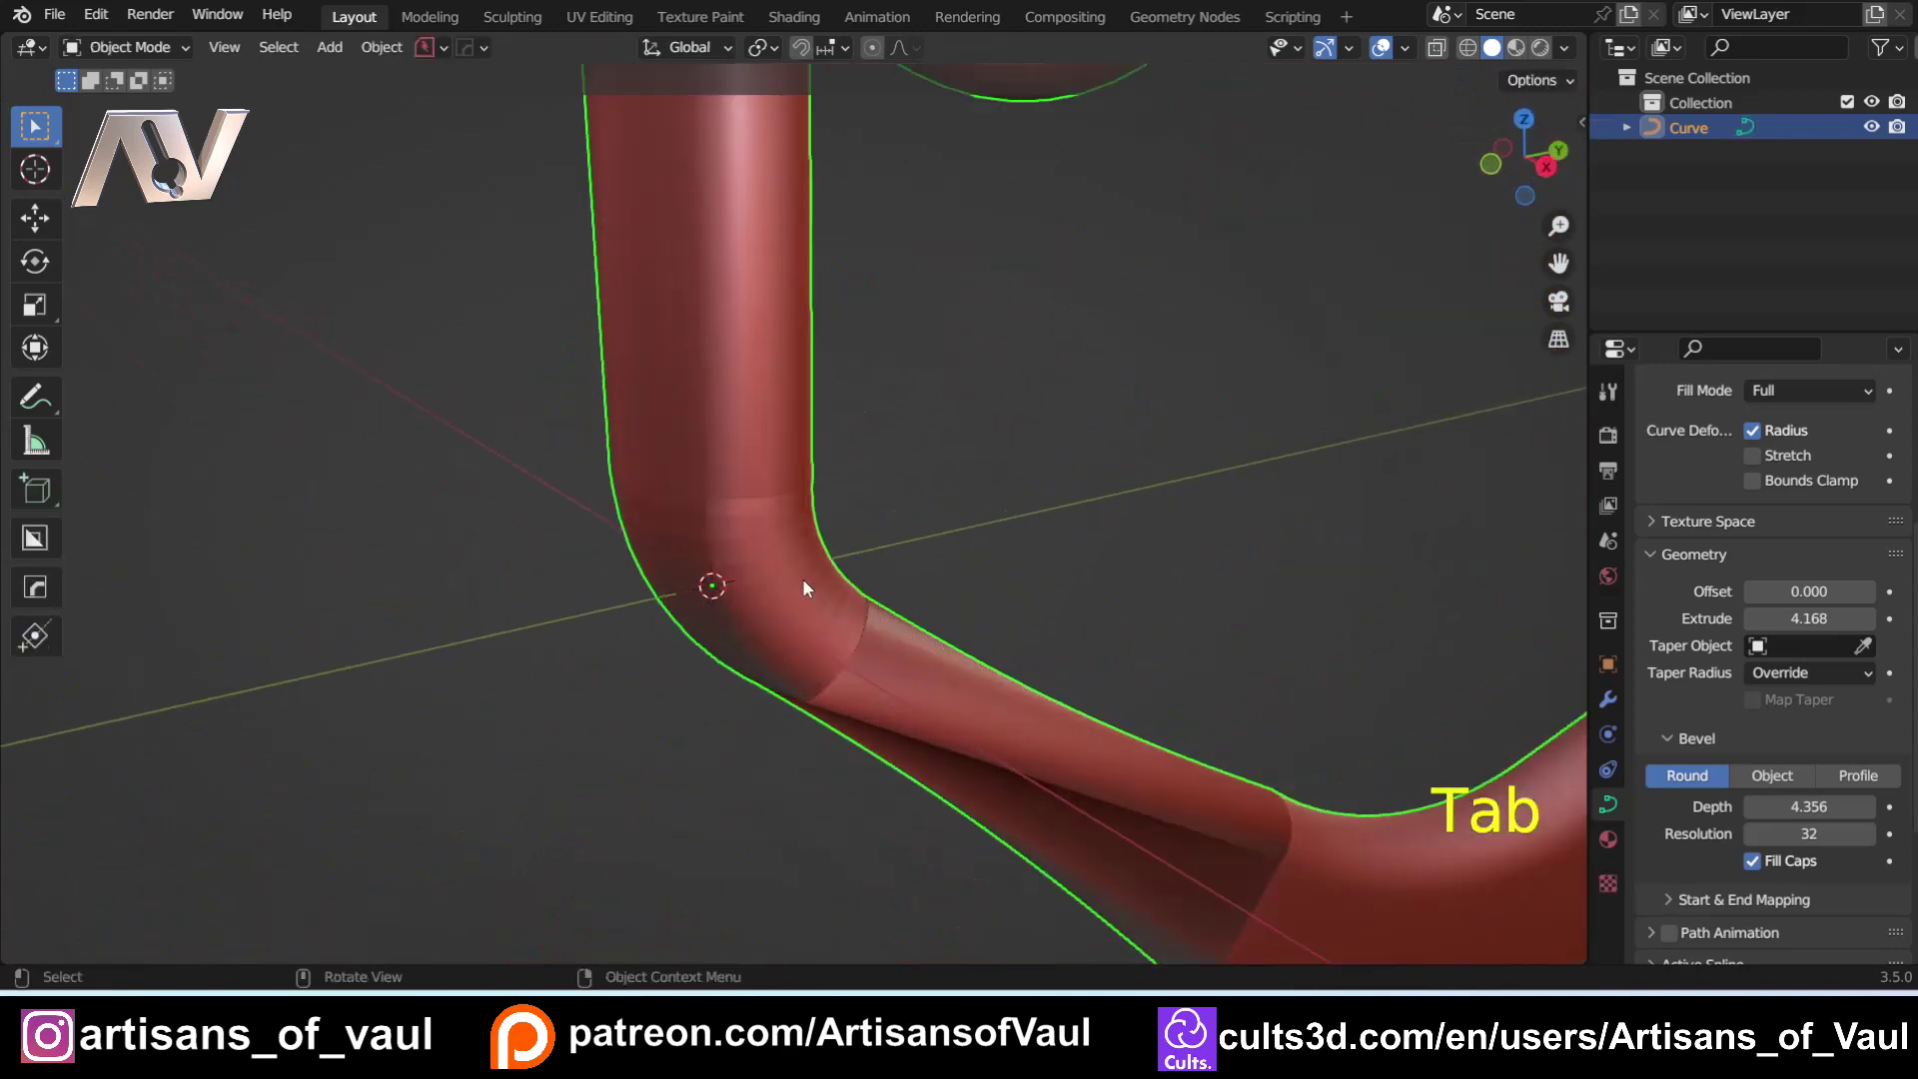
shift+middle_drag(862, 691, 837, 545)
middle_drag(837, 545, 700, 512)
key(Tab)
click(593, 511)
scroll(680, 510, down, 4)
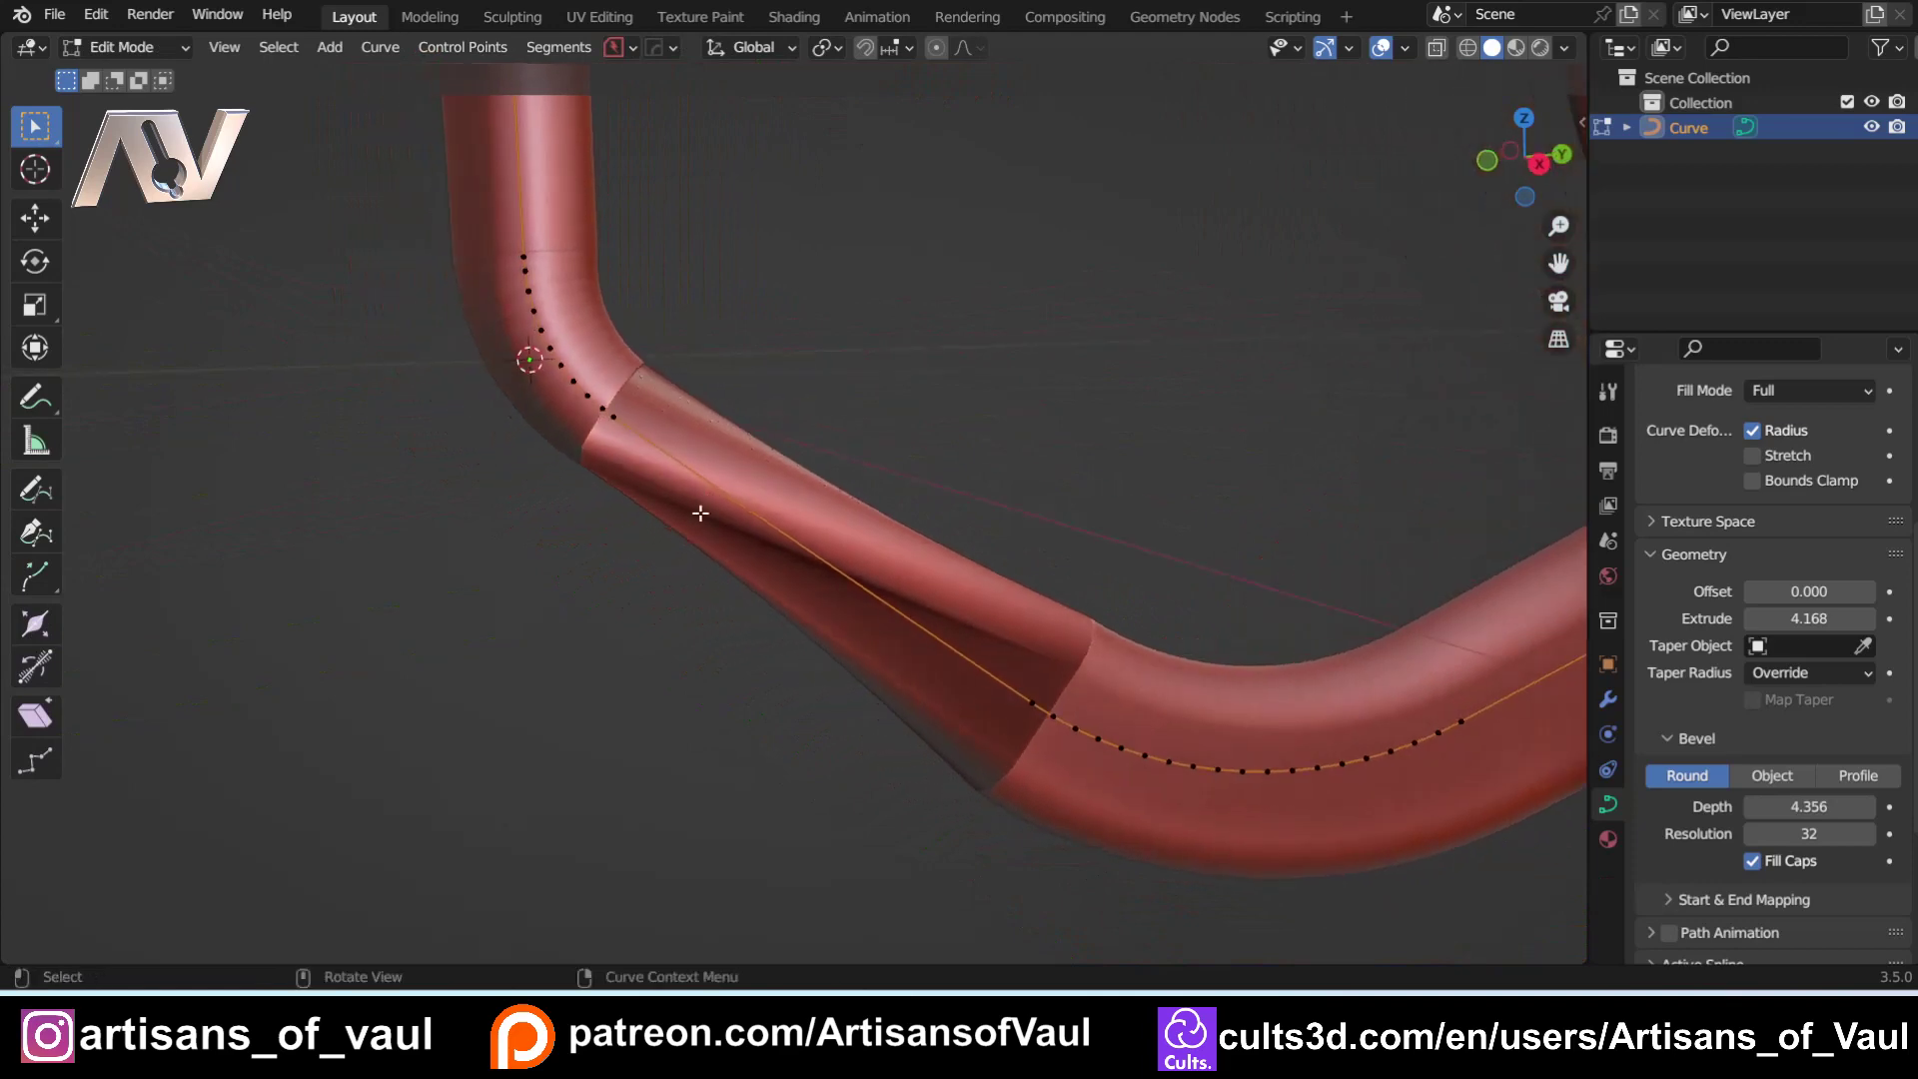
drag(612, 398, 1044, 764)
Step: Subdivide the twisted straight segment with 8 cuts
right_click(801, 520)
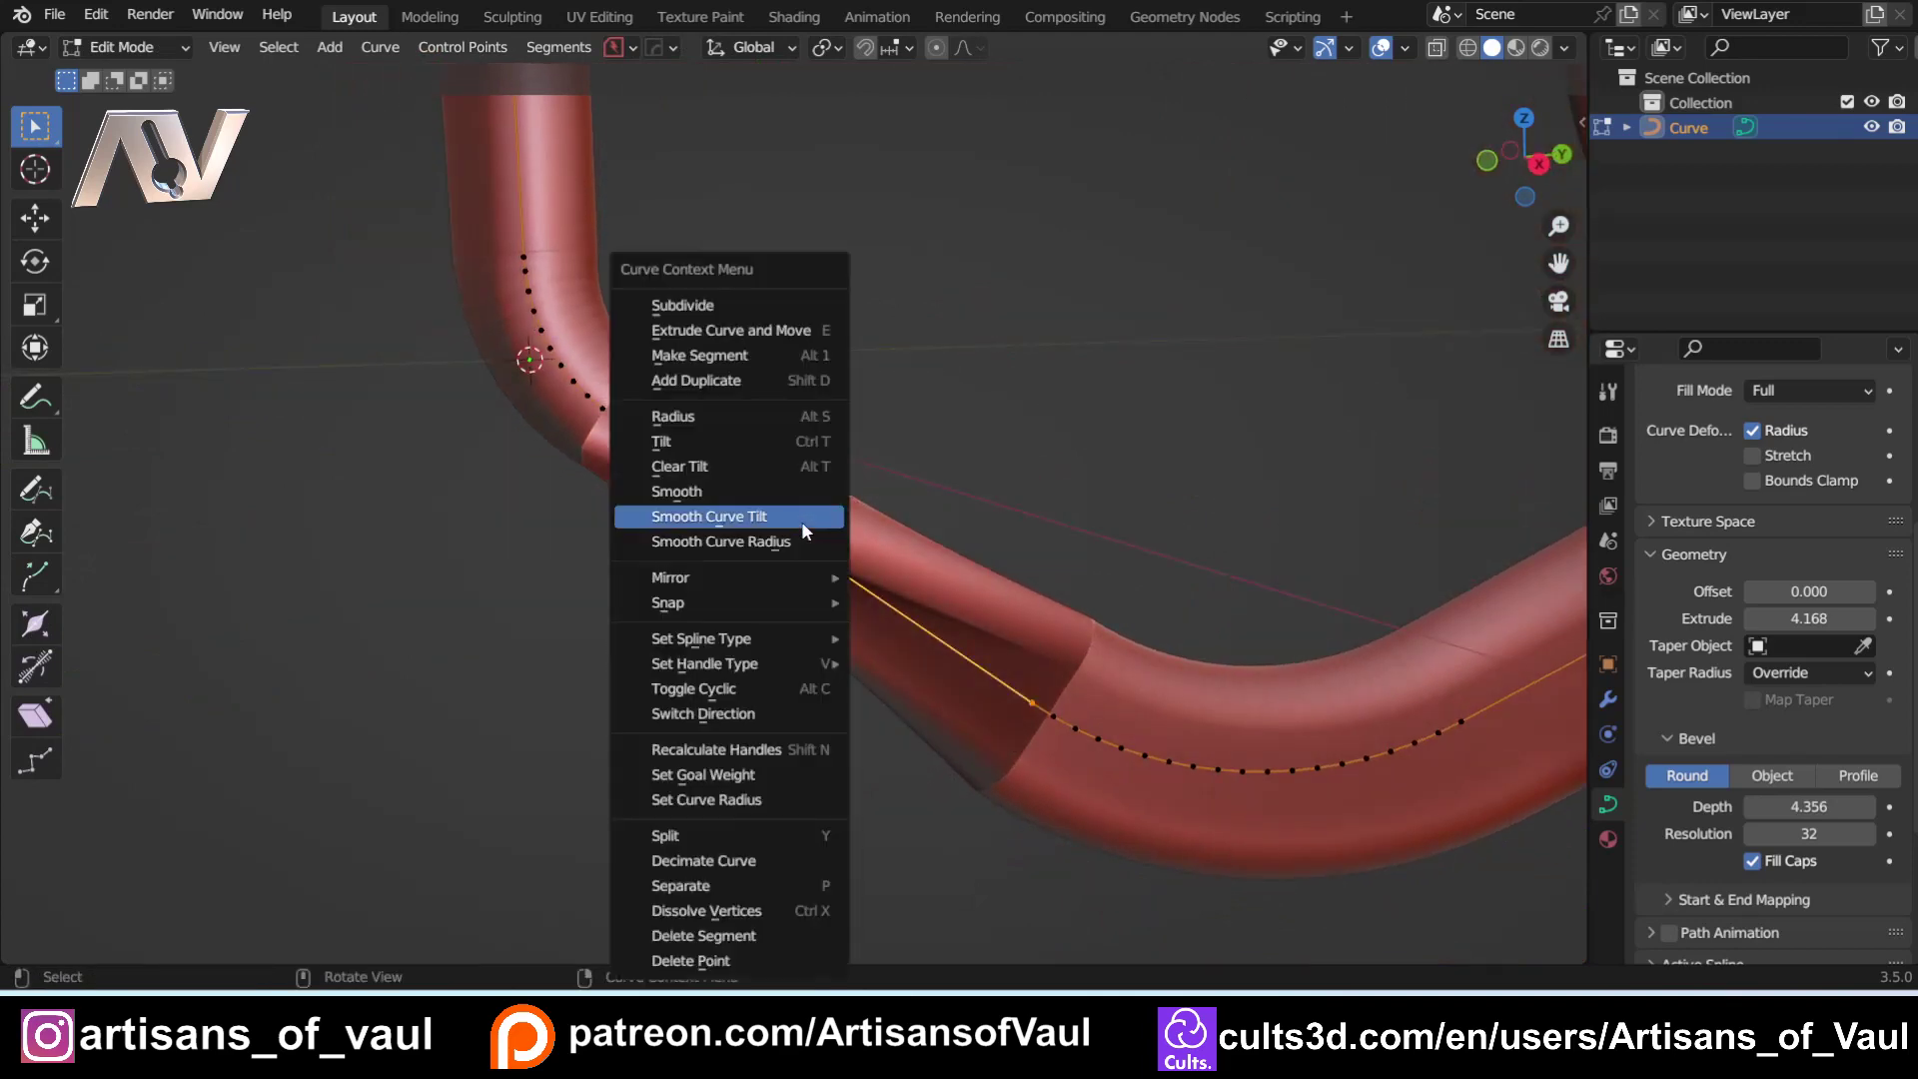
click(690, 302)
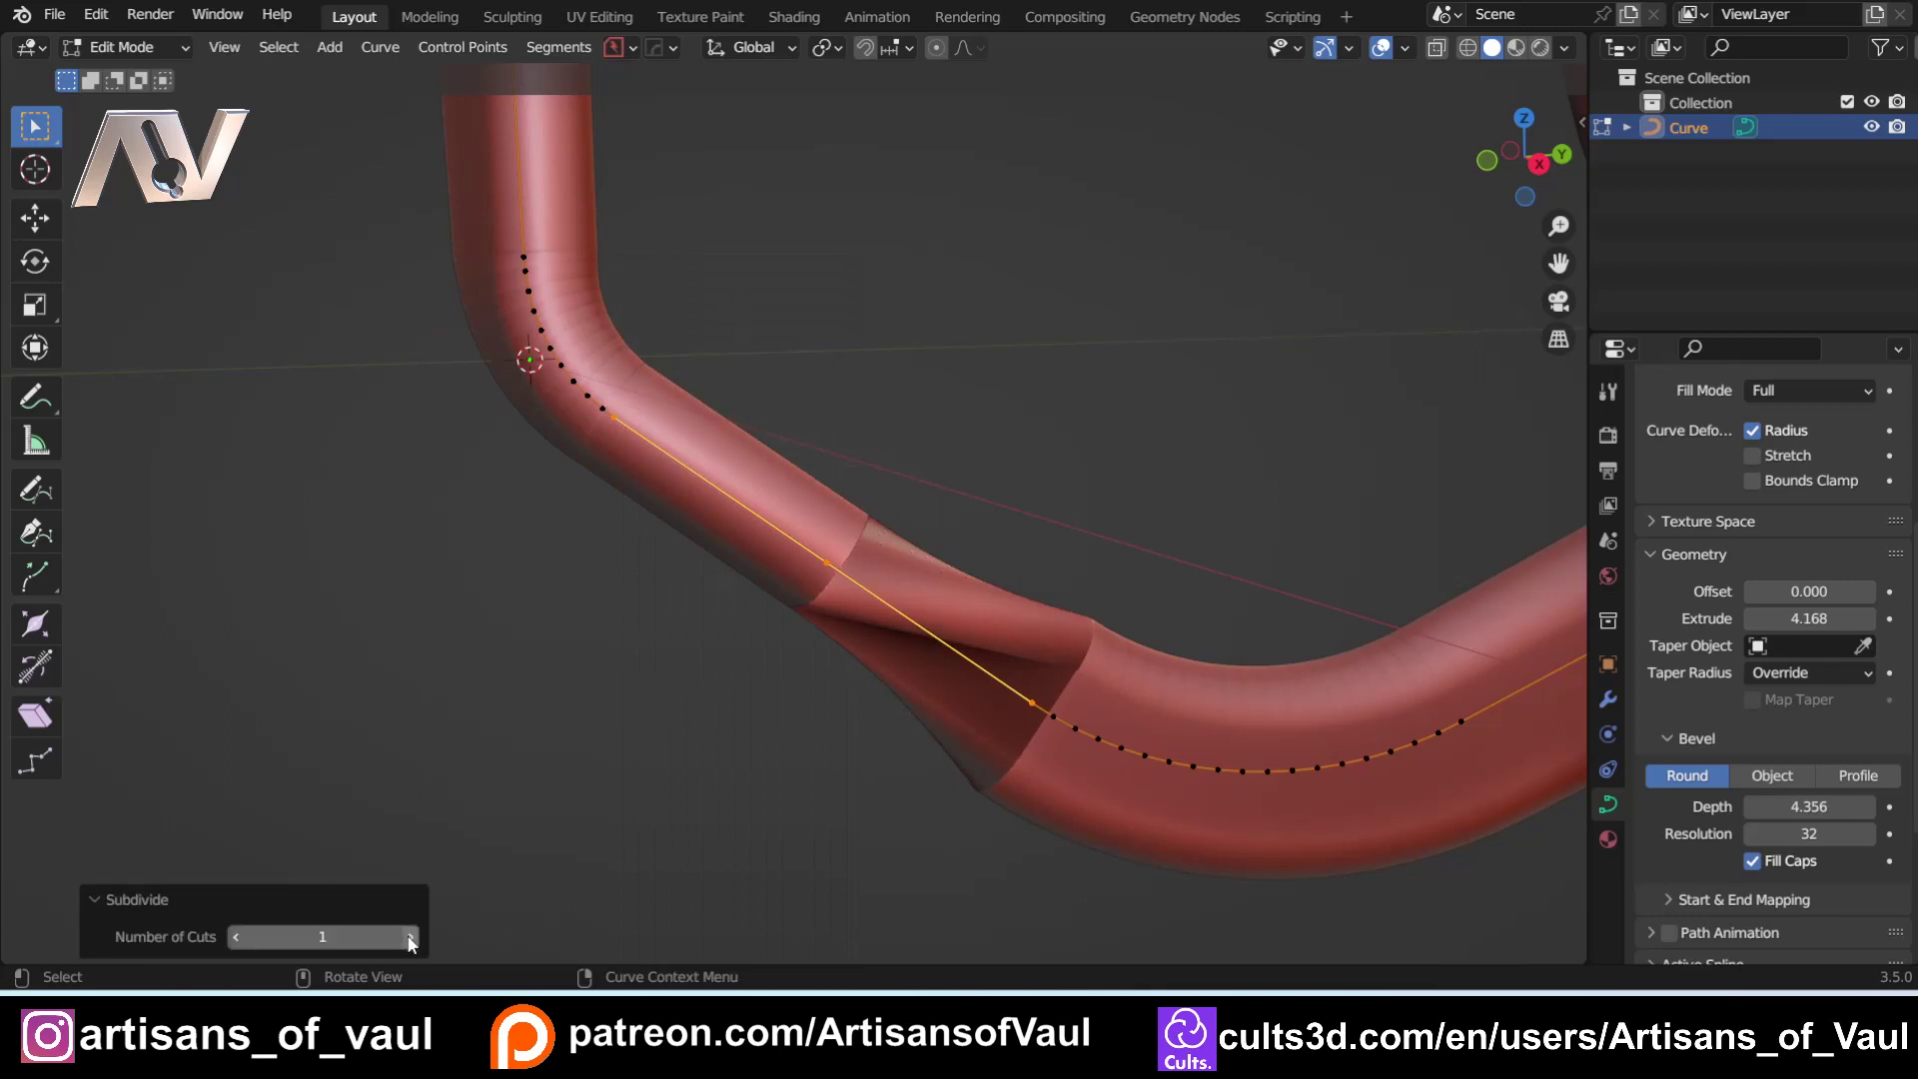
click(409, 936)
click(410, 937)
click(411, 935)
click(410, 936)
click(412, 936)
click(413, 935)
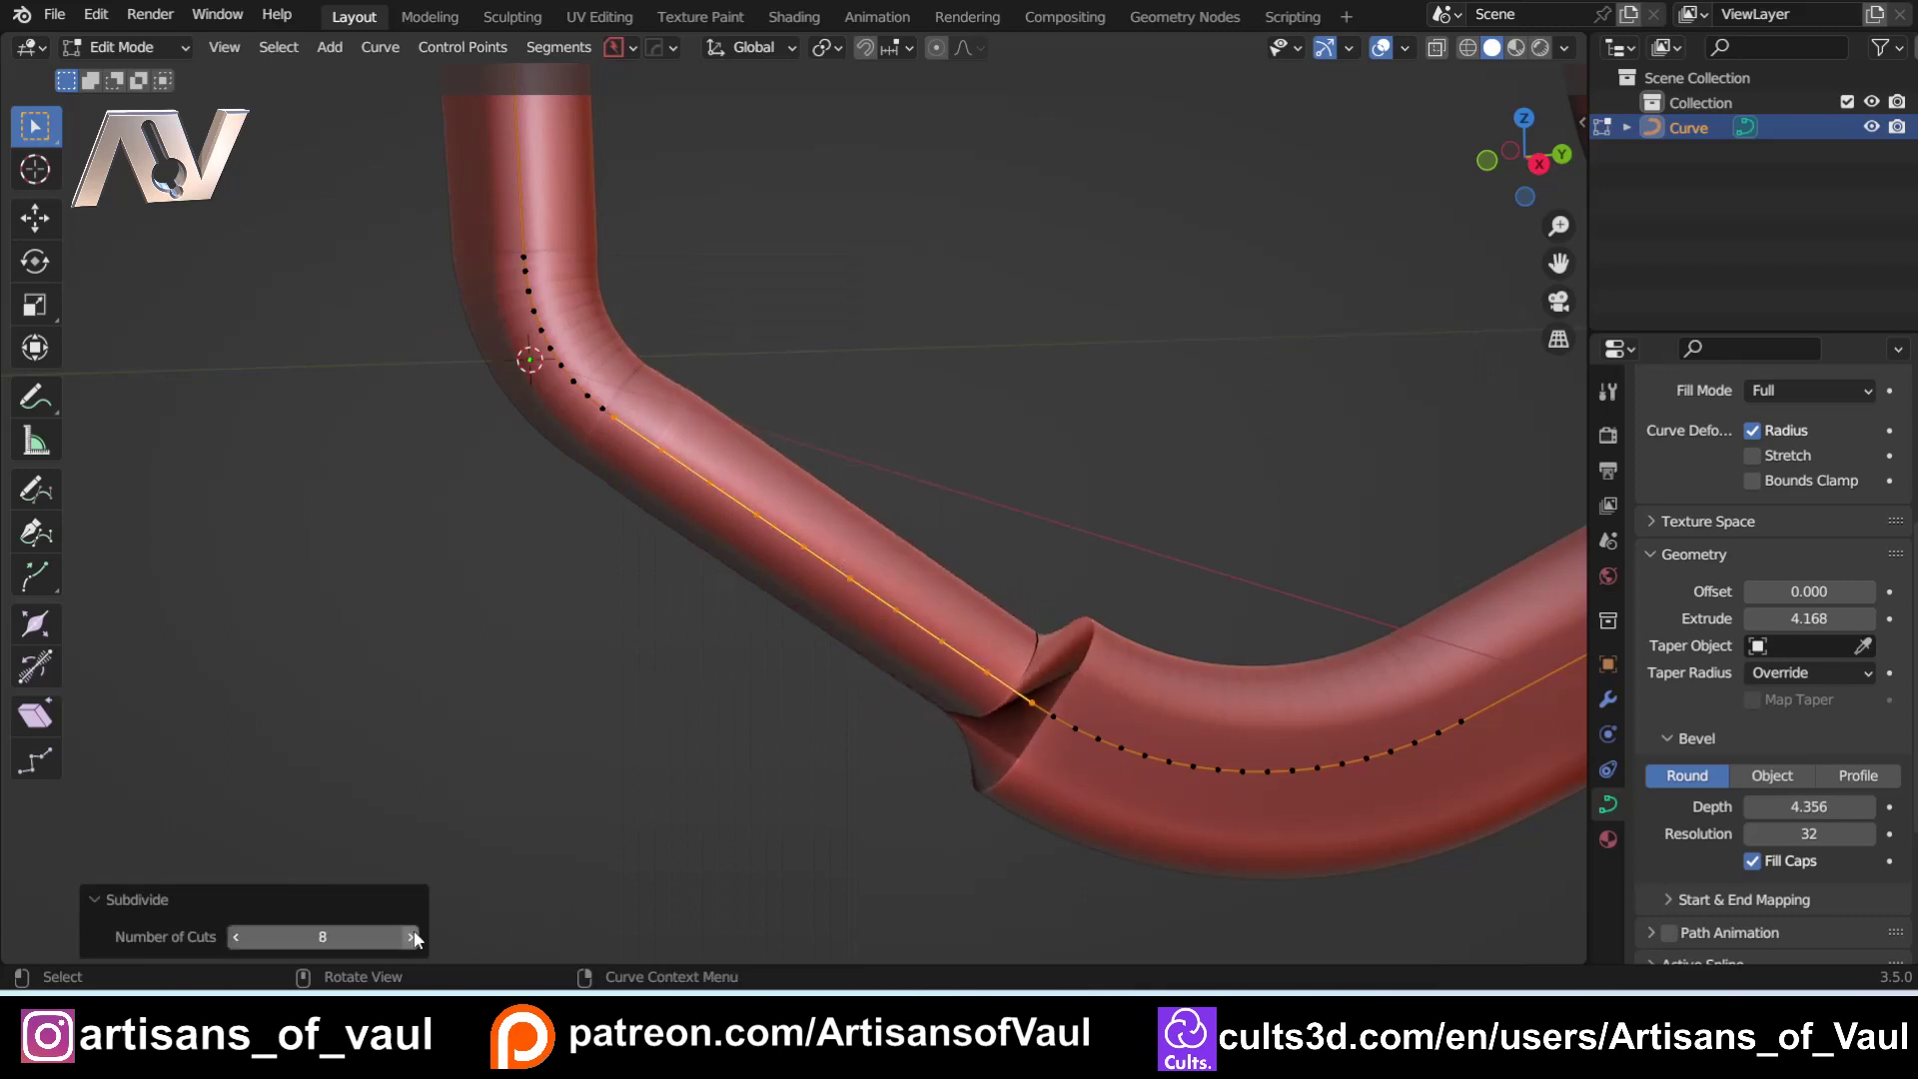
Step: Select the new points through to the bend and interpolate their twist with CURVEmachine
click(936, 661)
shift+drag(610, 407, 929, 686)
shift+drag(596, 396, 1058, 787)
key(y)
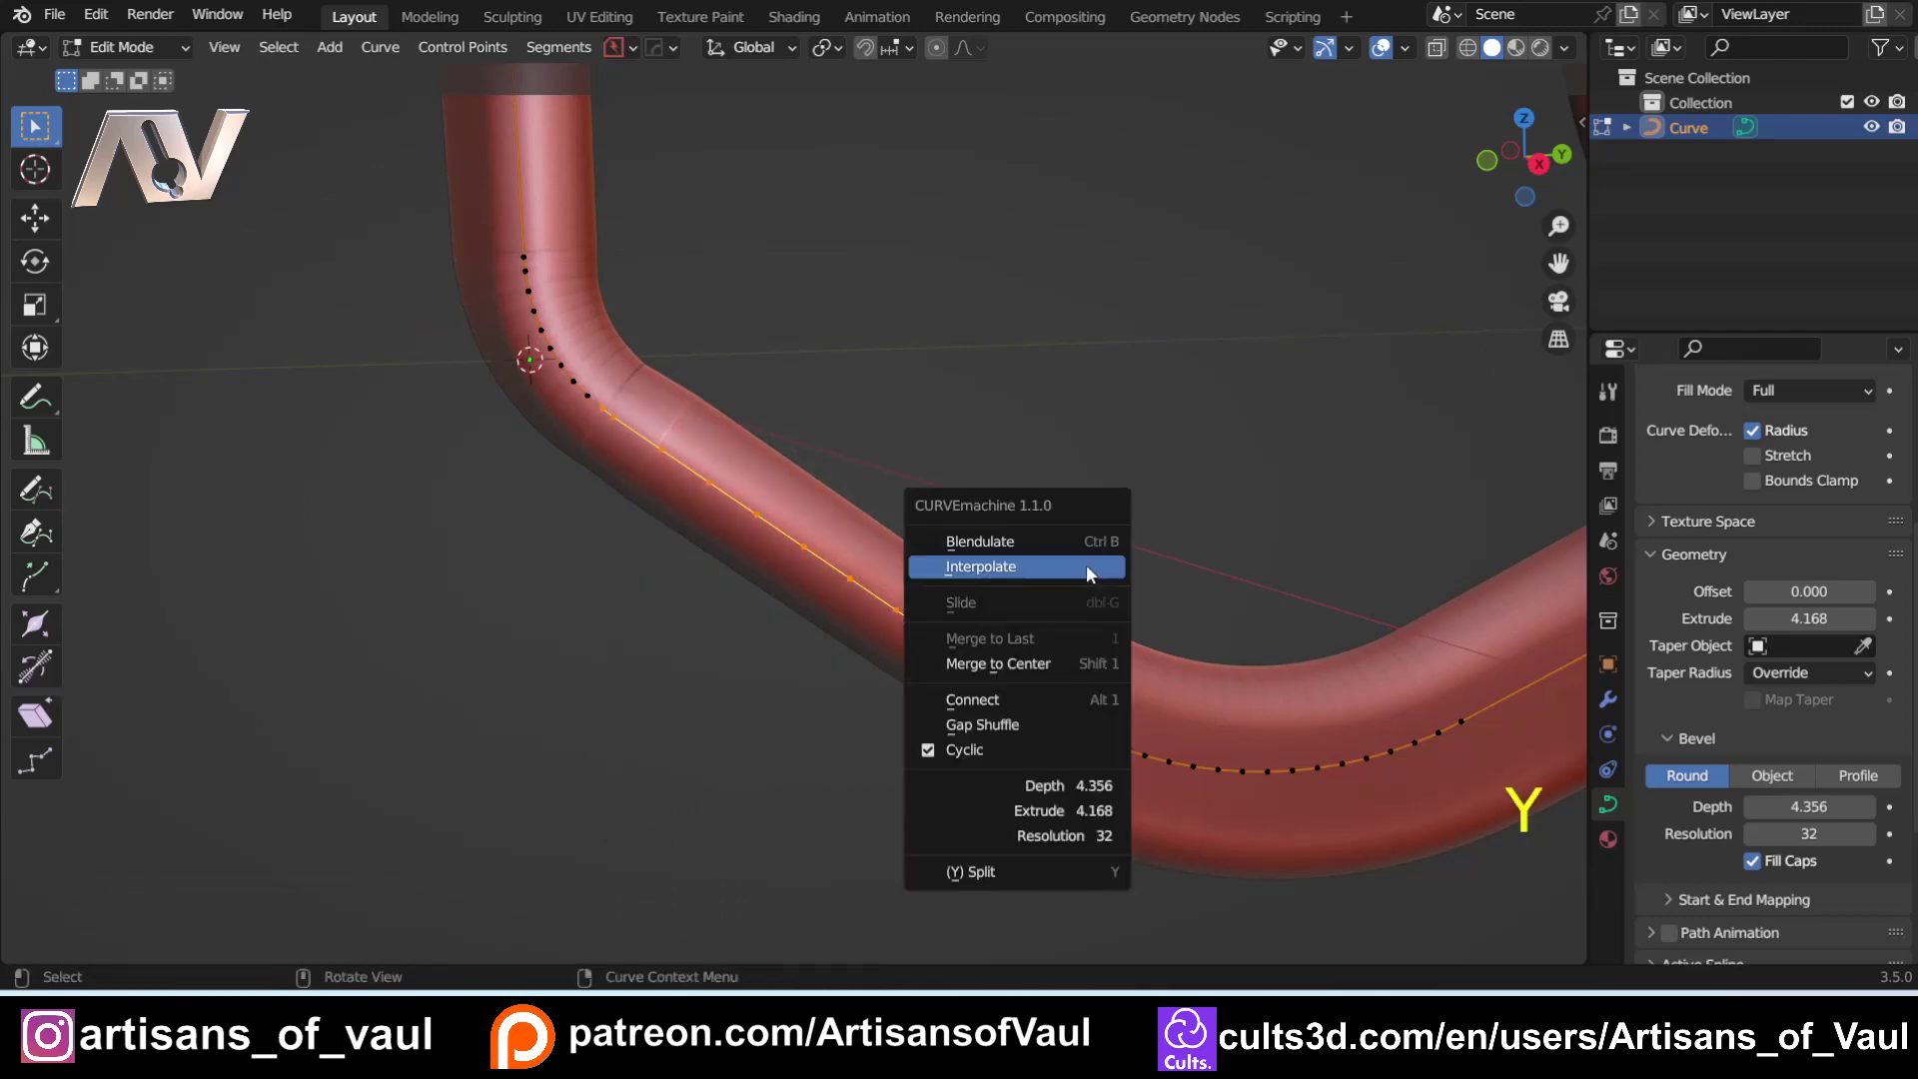
click(1086, 565)
middle_drag(993, 440, 591, 410)
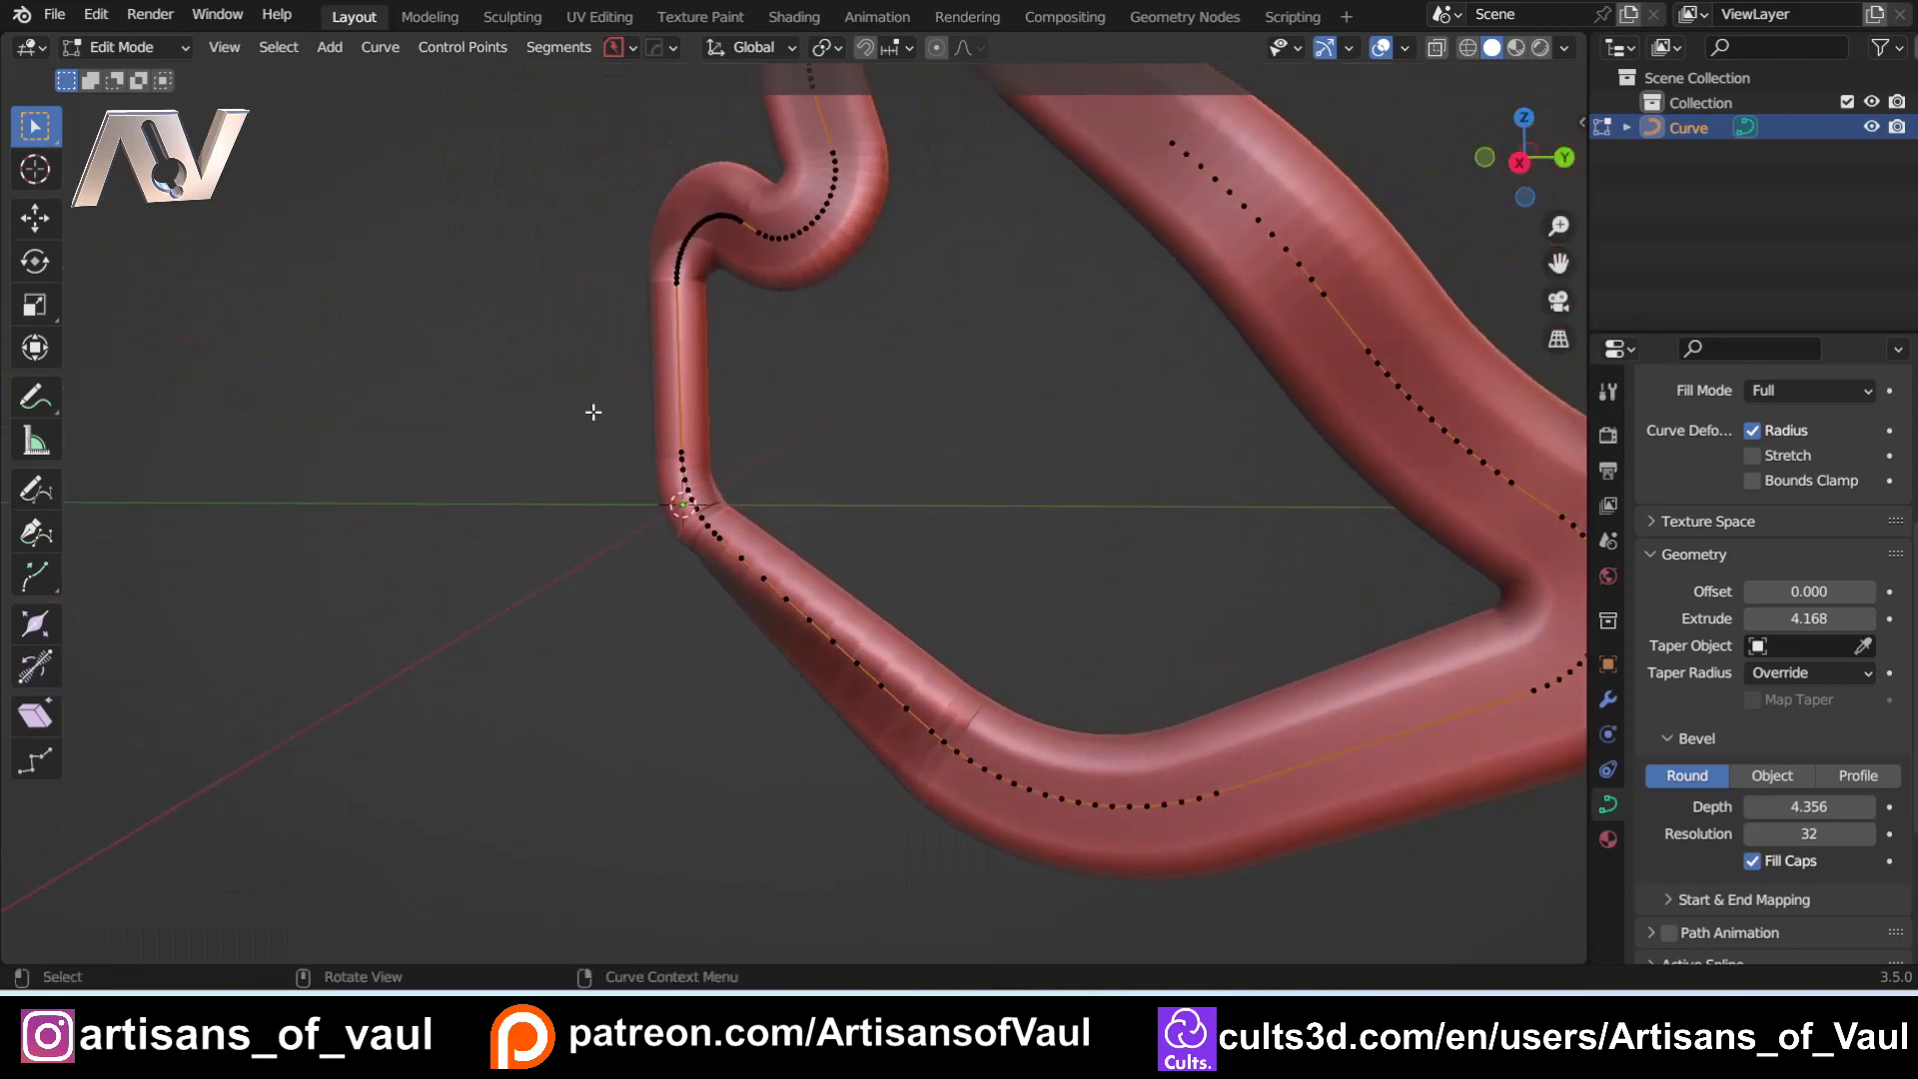
Step: Round the tube's lower-left corner into a Blendulate arc at amount 0.12
shift+drag(599, 394, 1276, 886)
key(ctrl+b)
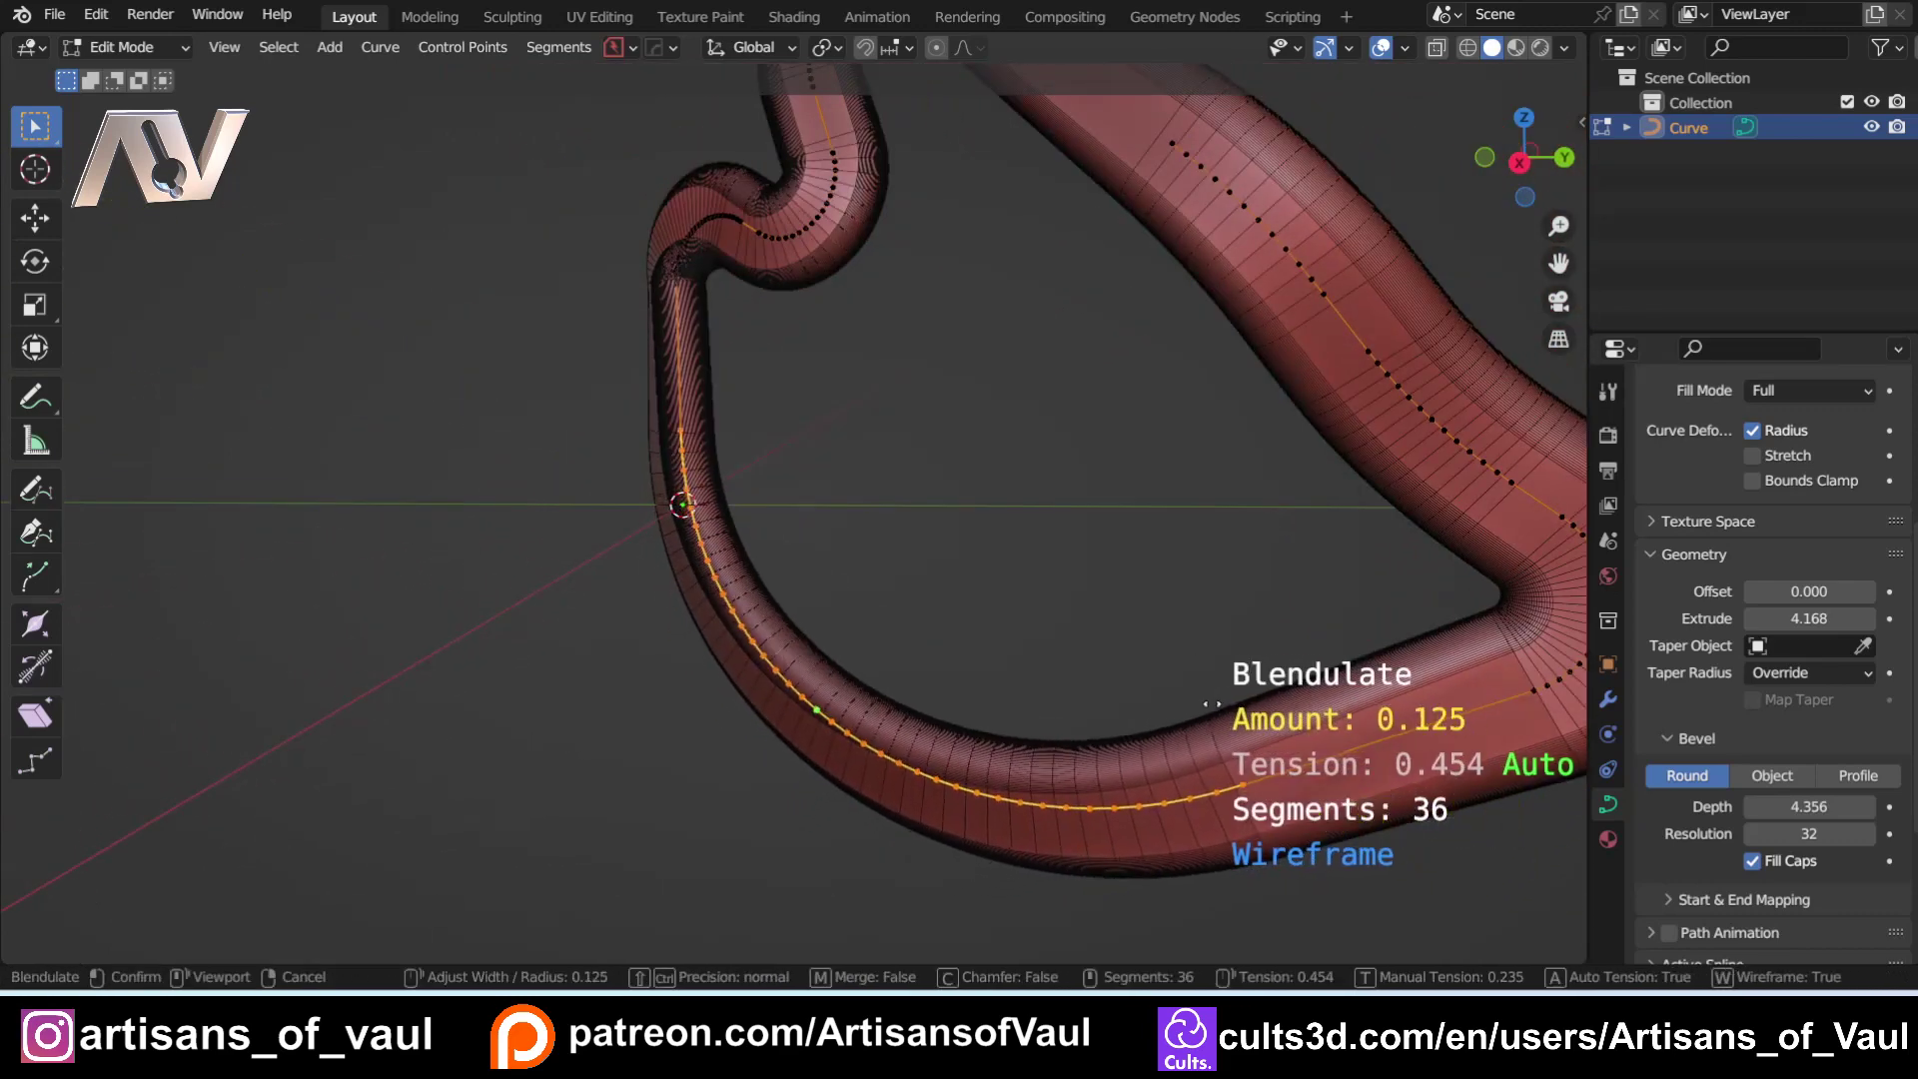
click(921, 678)
middle_drag(920, 677, 1004, 609)
scroll(1004, 608, down, 2)
shift+middle_drag(871, 543, 847, 651)
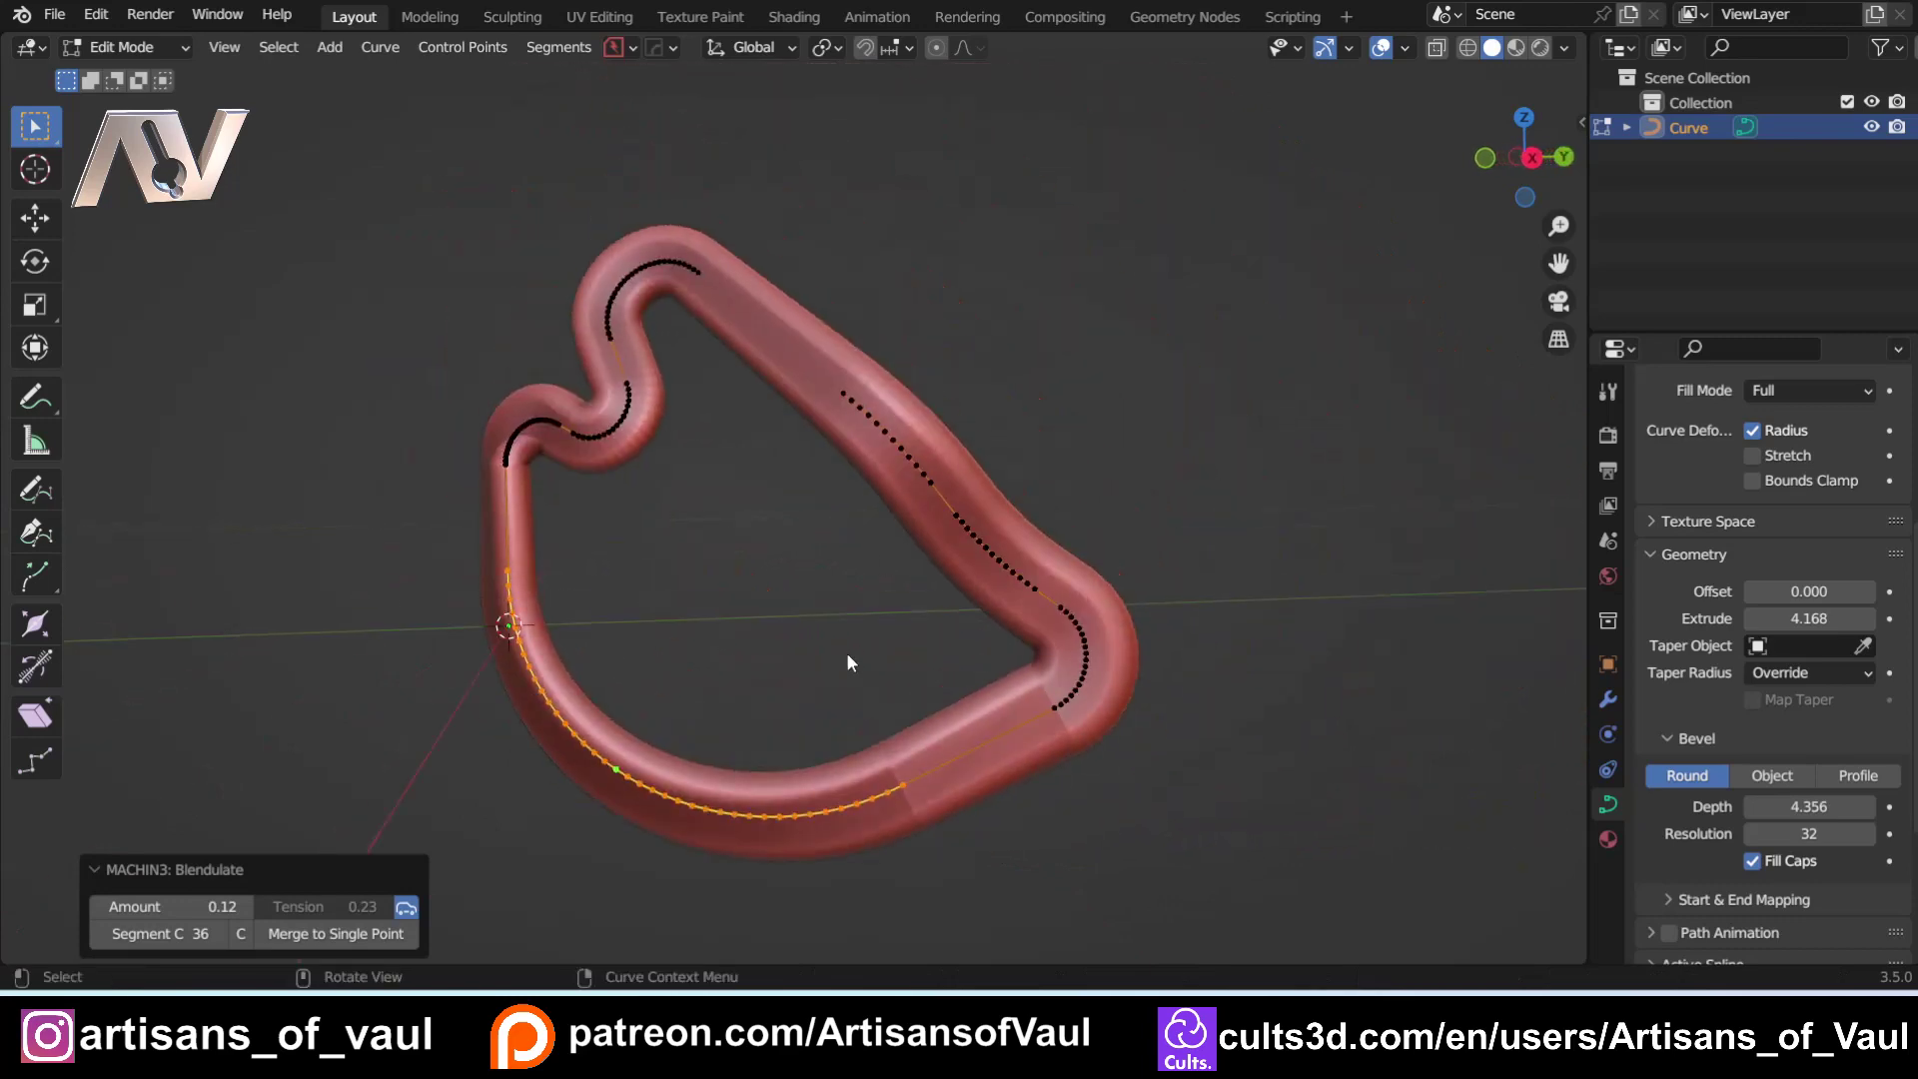
scroll(847, 644, up, 2)
shift+middle_drag(929, 378, 809, 479)
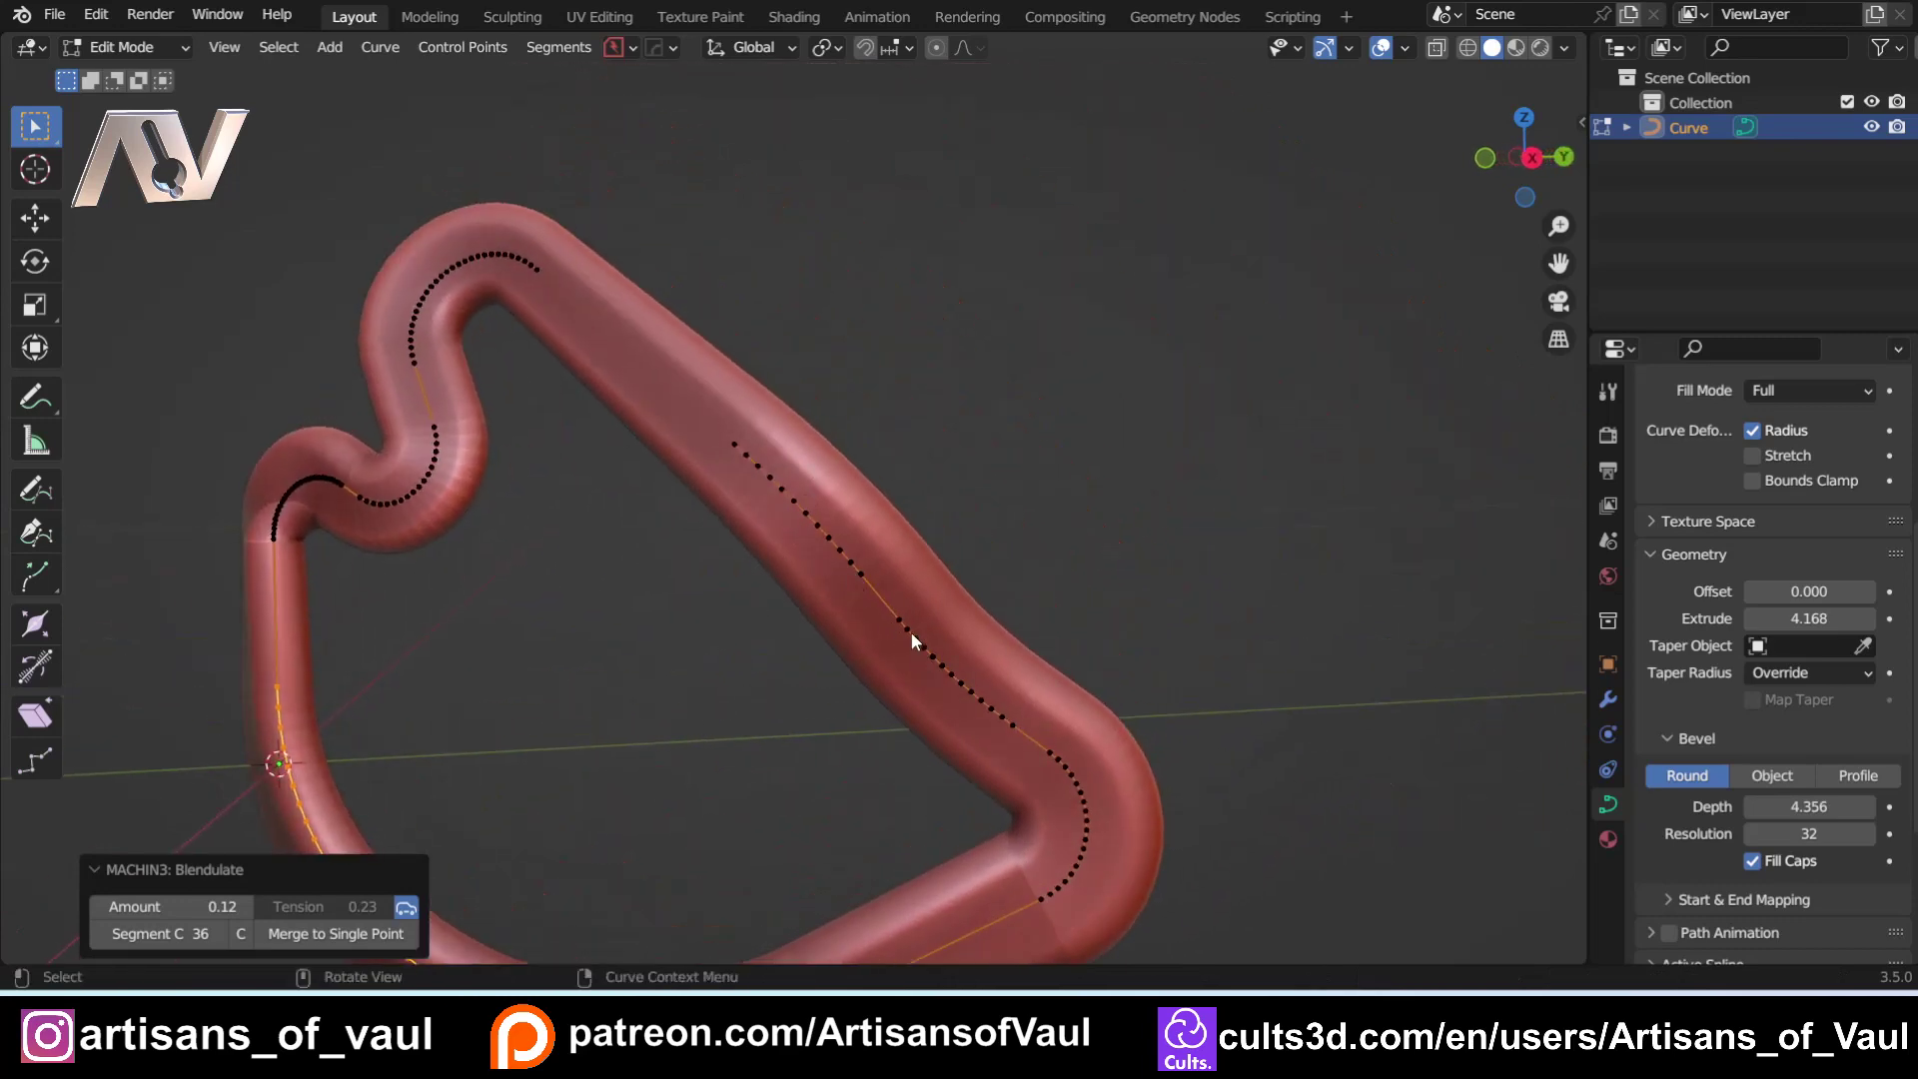
scroll(892, 570, down, 3)
scroll(891, 530, up, 5)
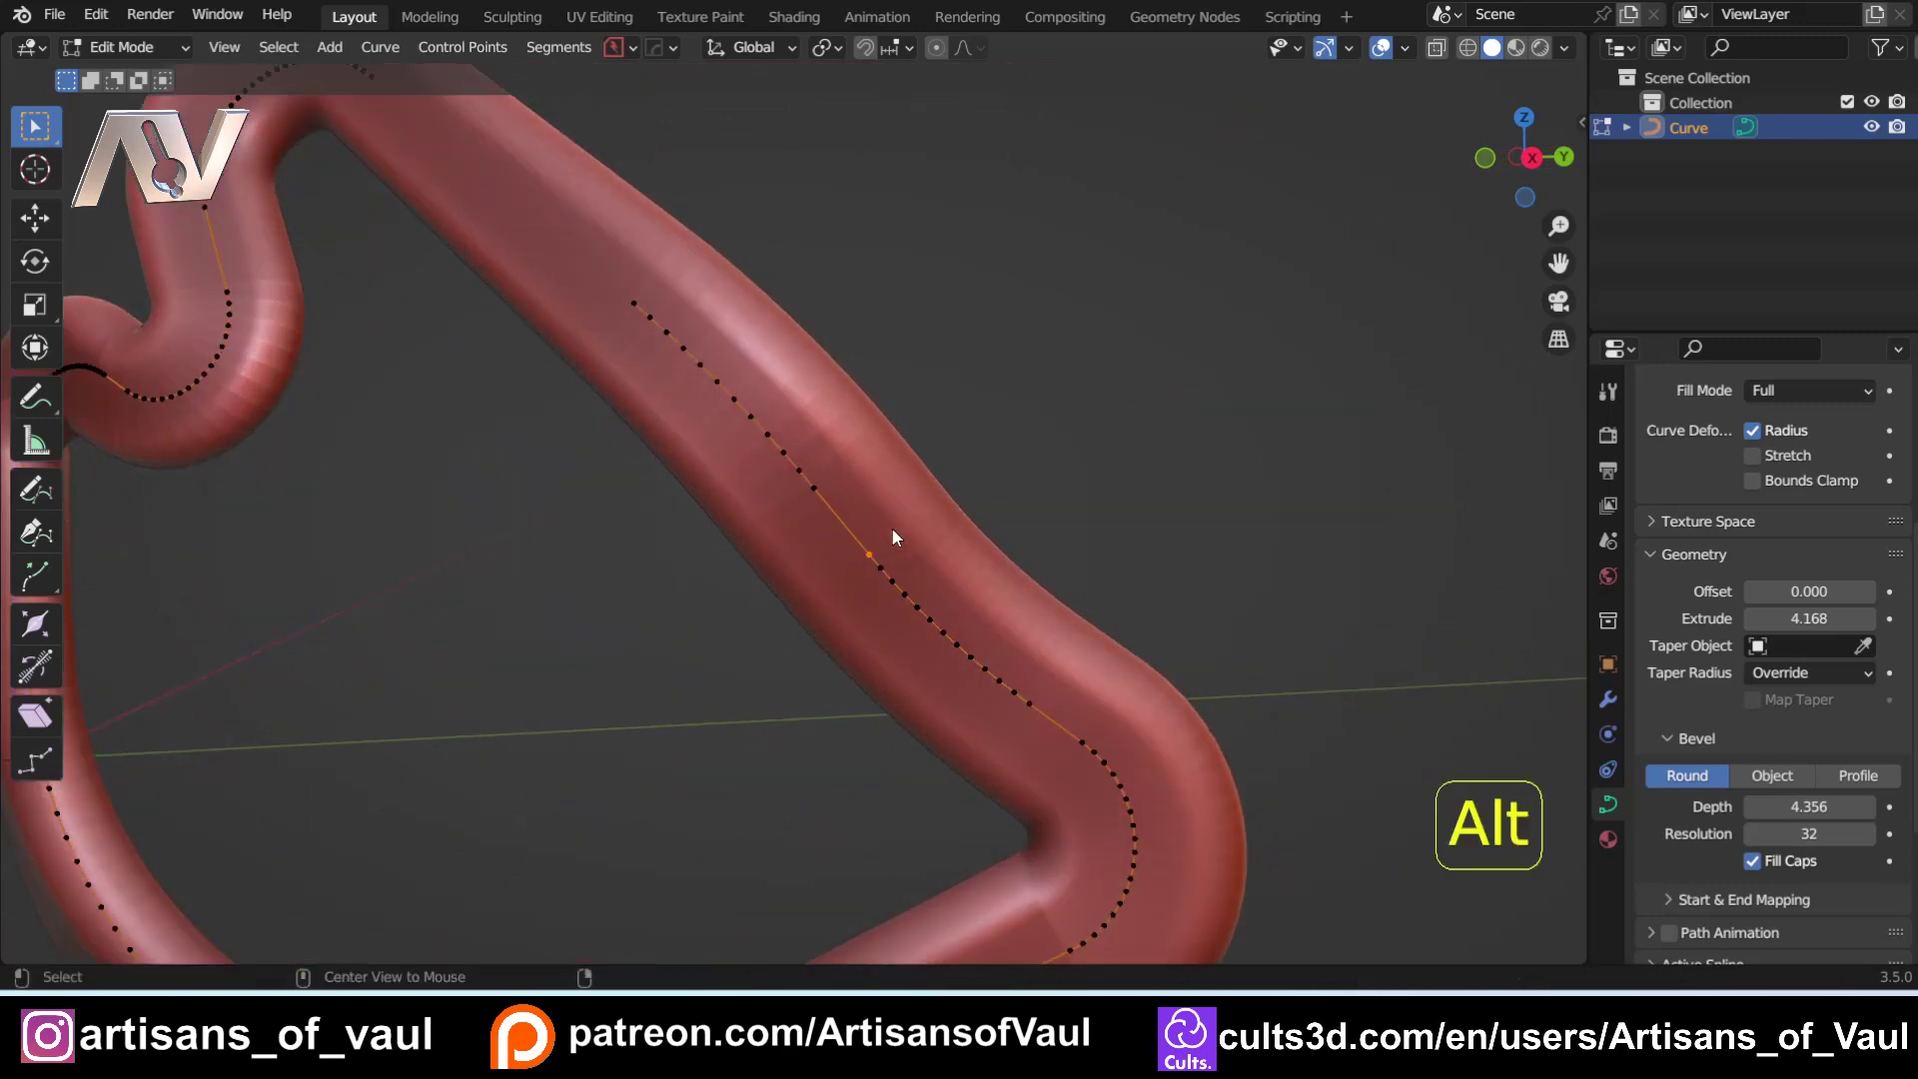
Step: Try fattening a point with Alt+S, undo it, then start fattening five right-side points
key(alt+s)
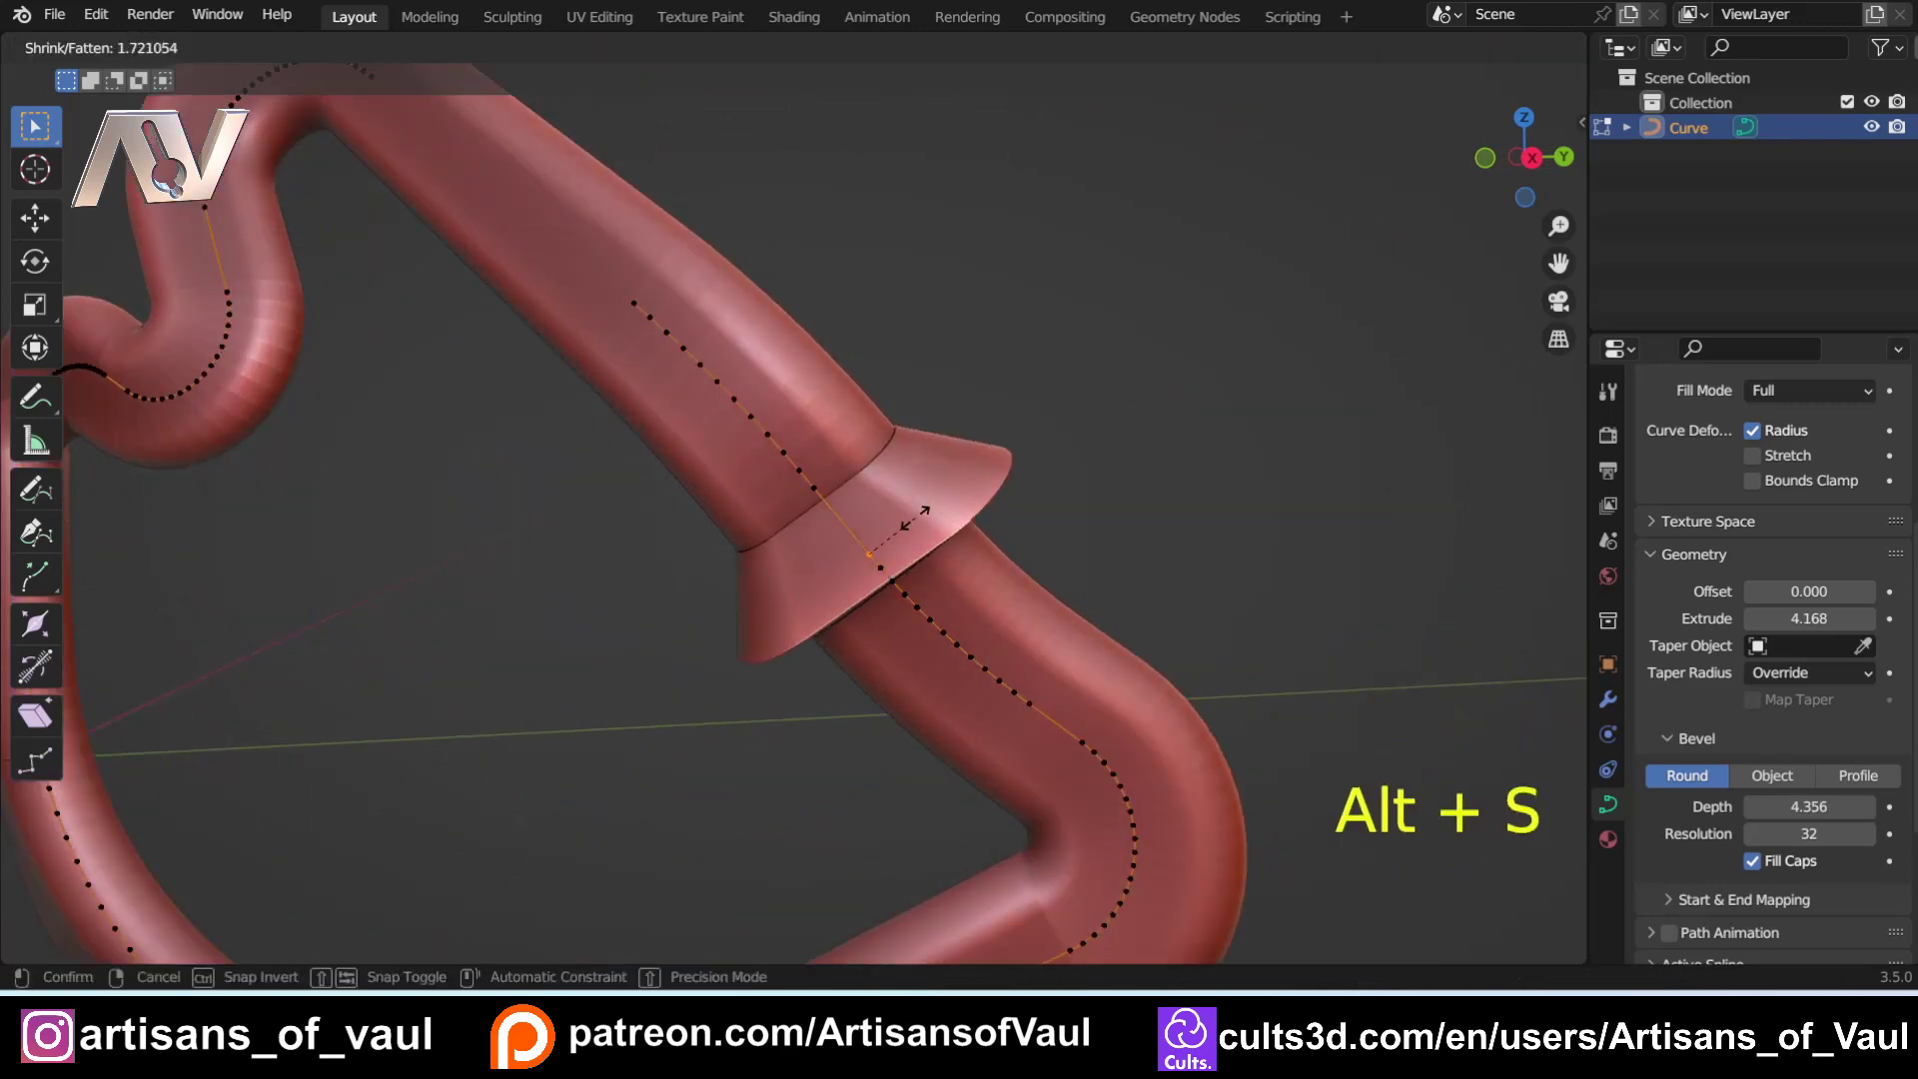
click(920, 513)
scroll(911, 563, down, 3)
key(ctrl+z)
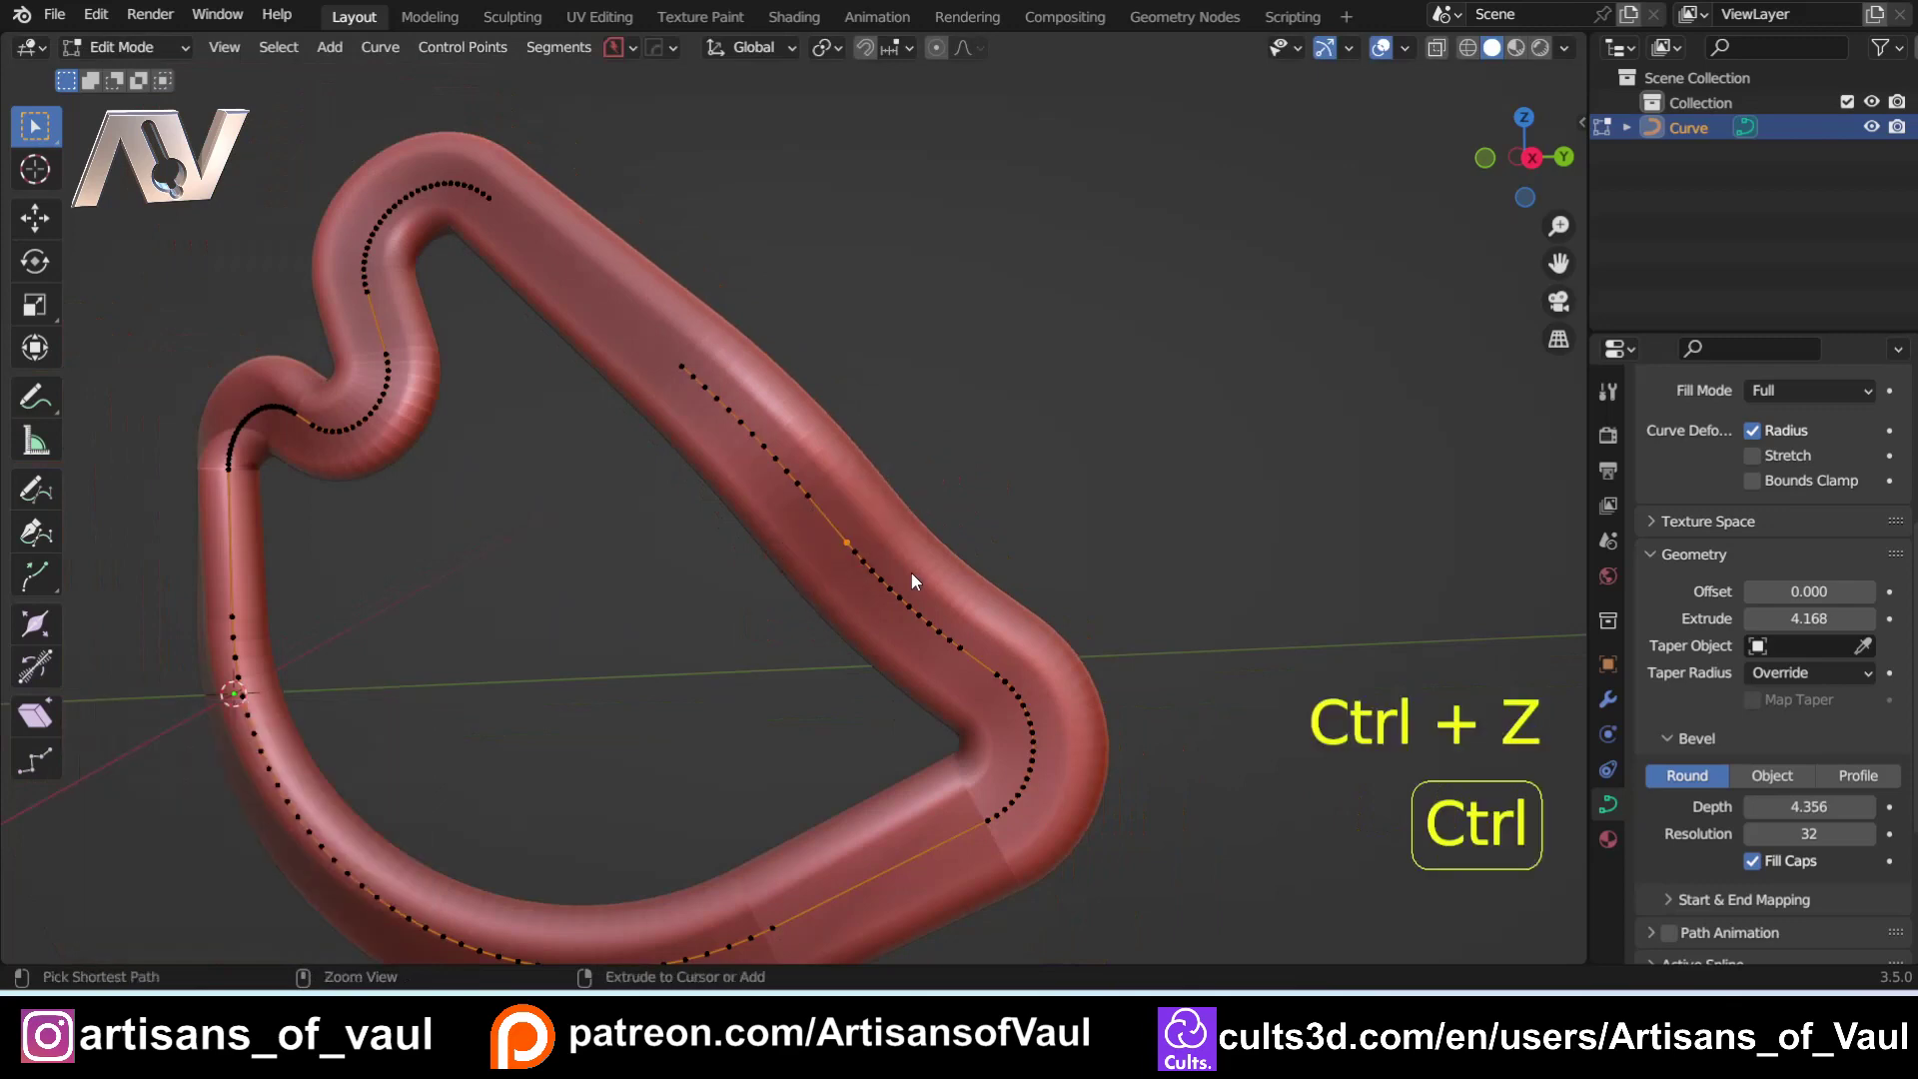
drag(827, 524, 885, 582)
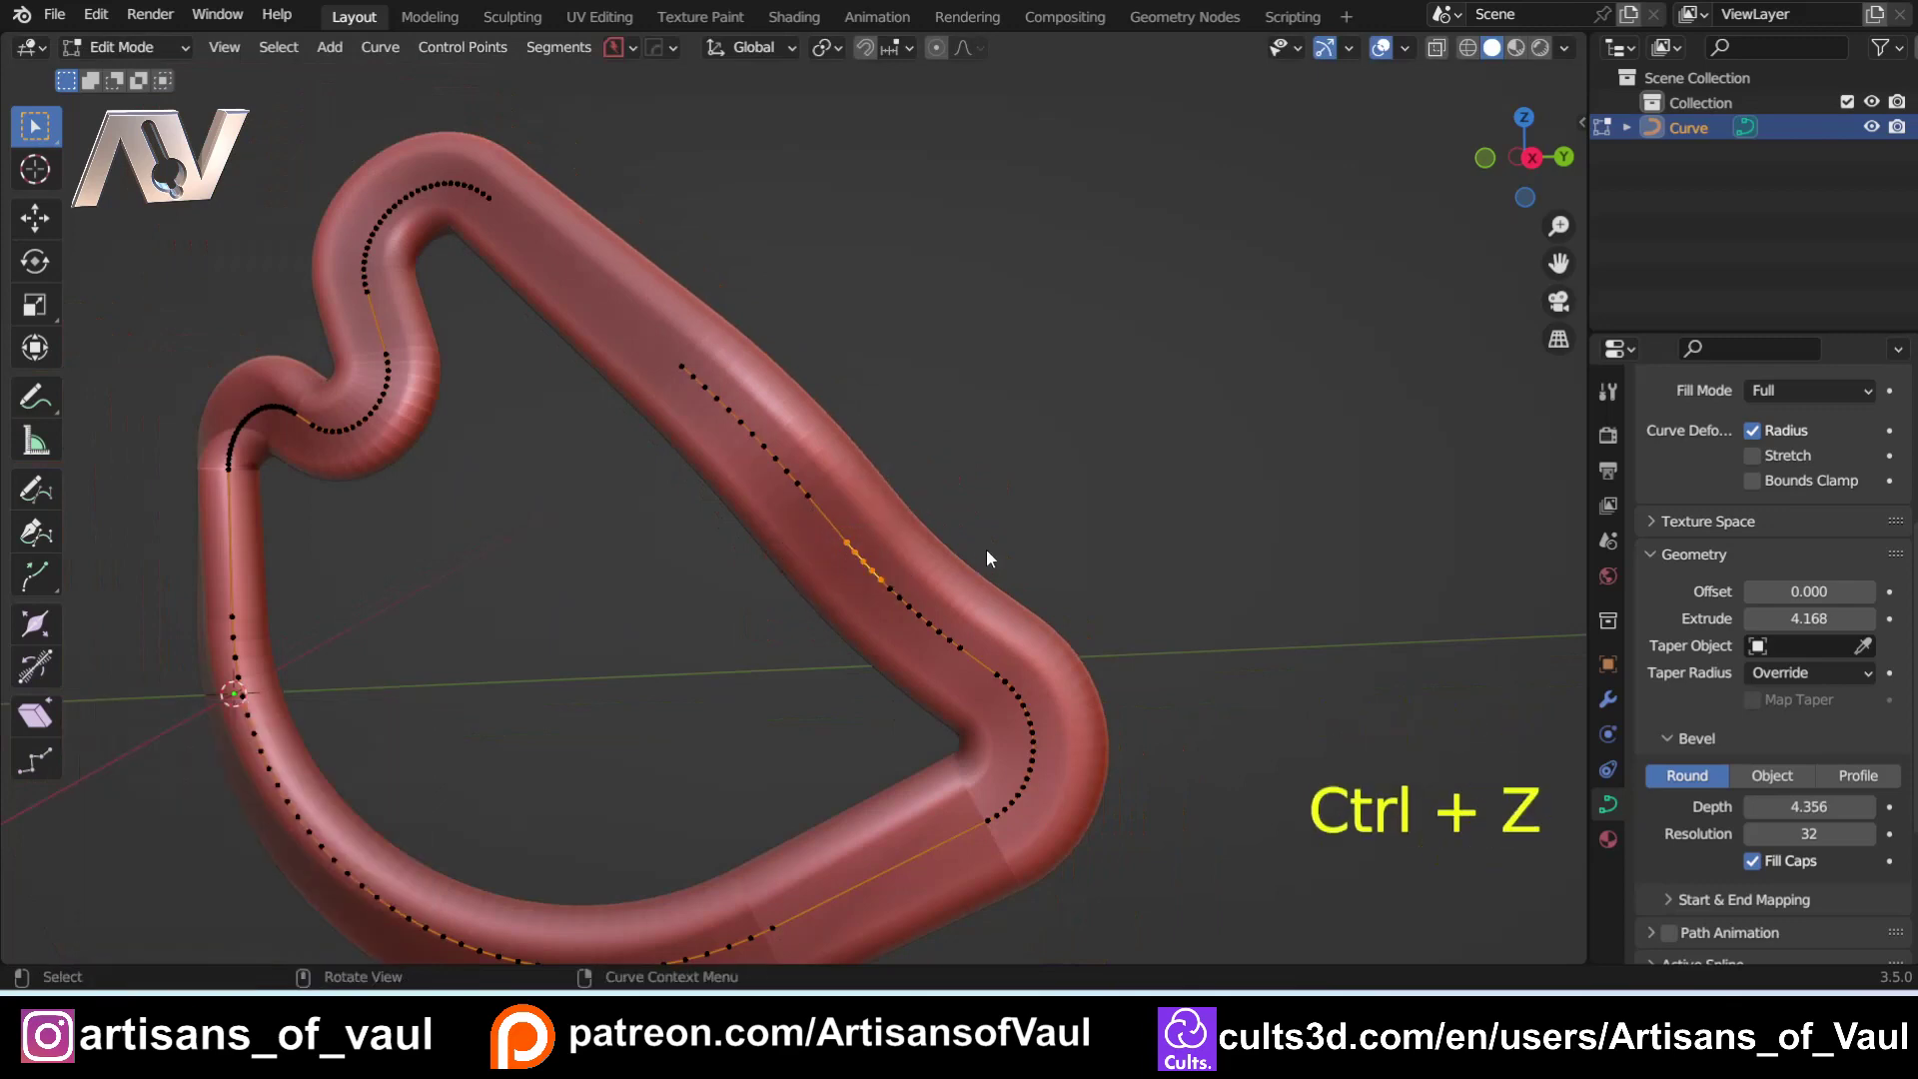
key(alt+s)
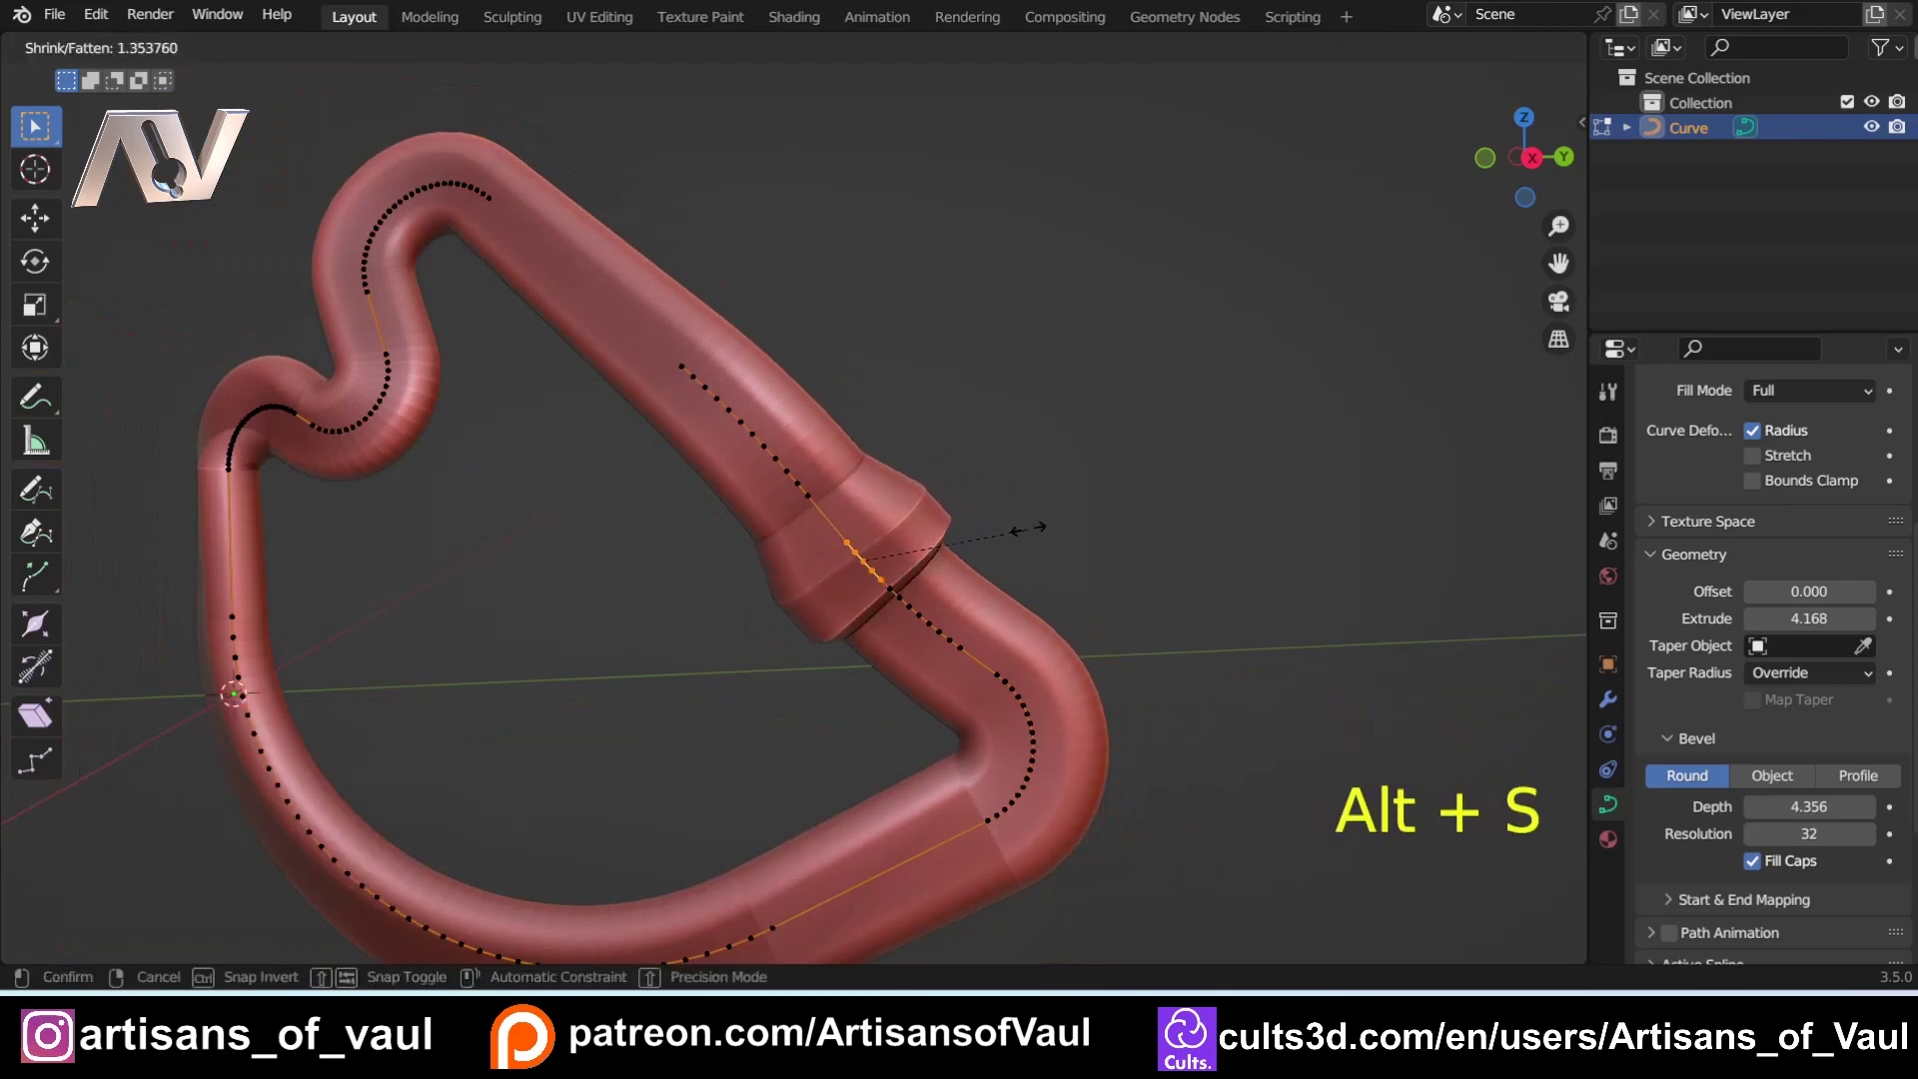
Step: Confirm the bulge and interpolate tilt and radius across the points above it
click(1042, 523)
scroll(797, 464, up, 2)
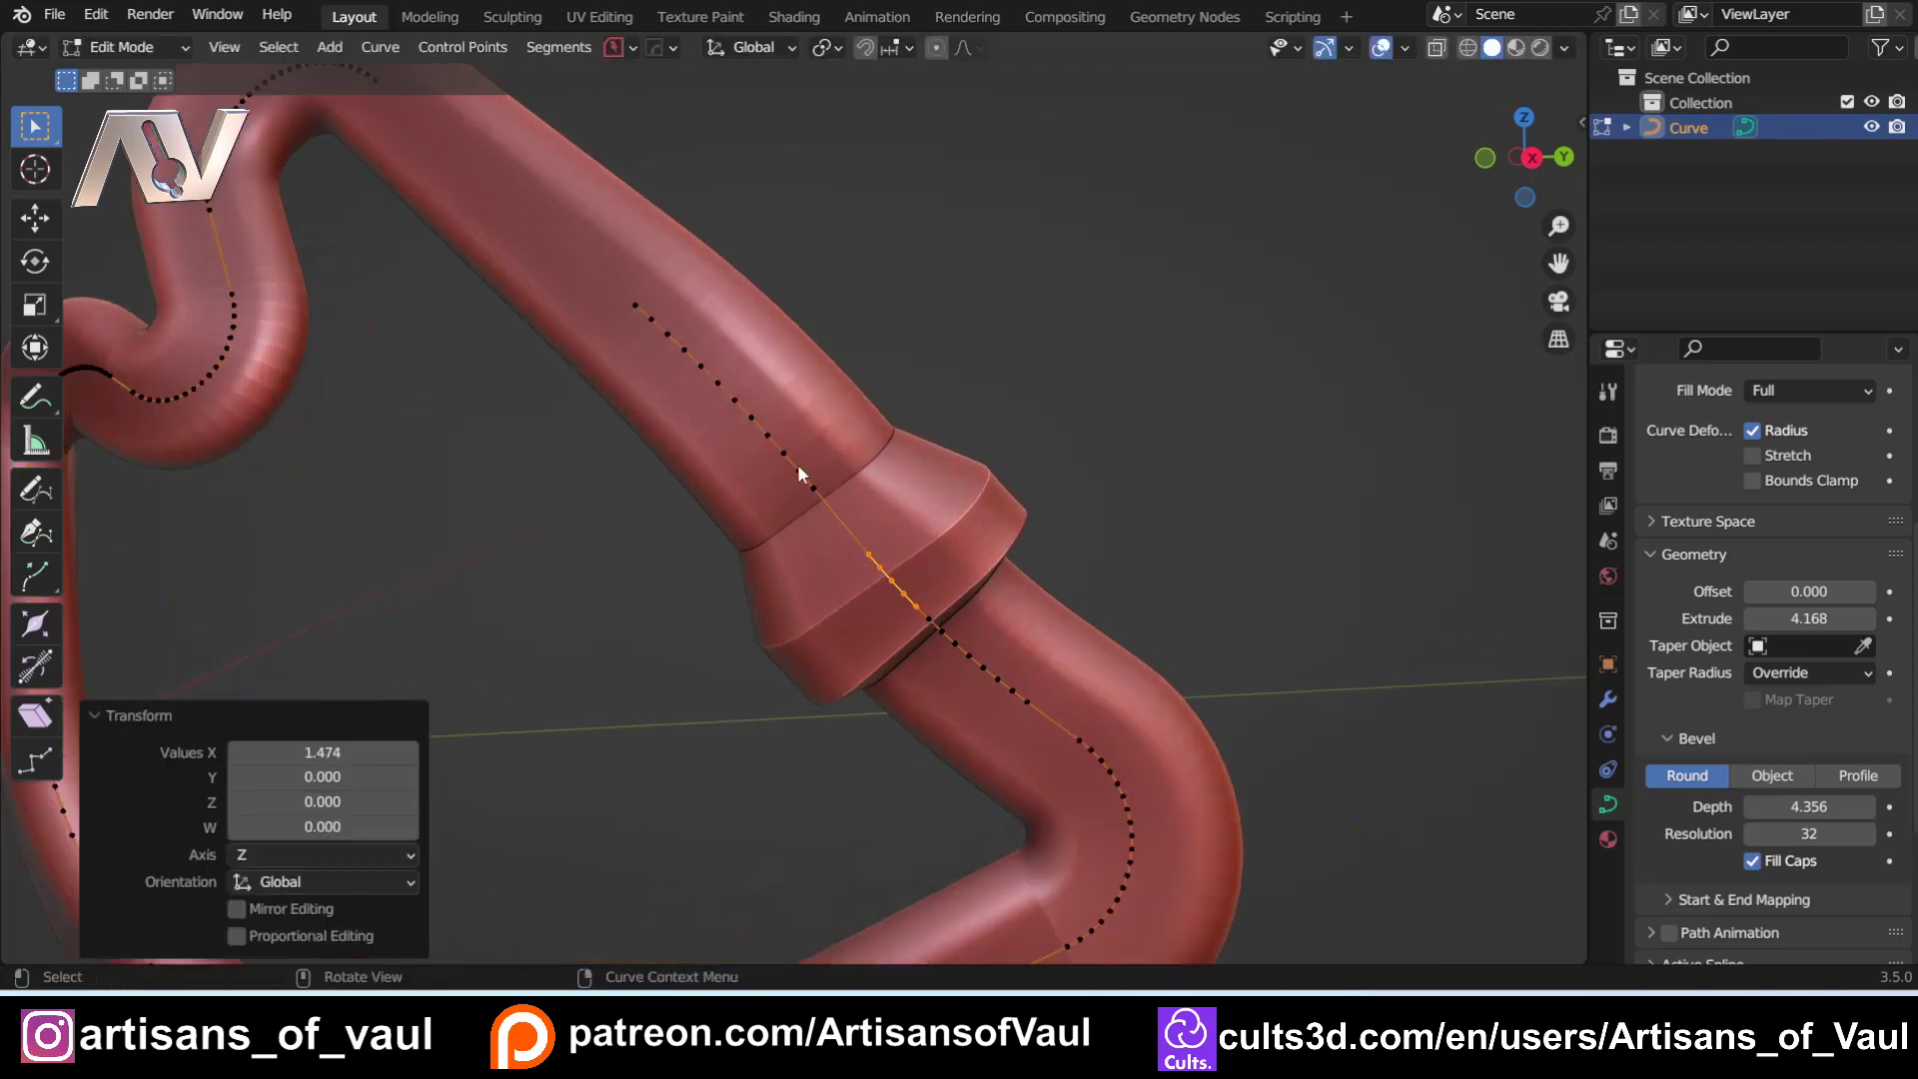
drag(664, 323, 881, 565)
right_click(914, 477)
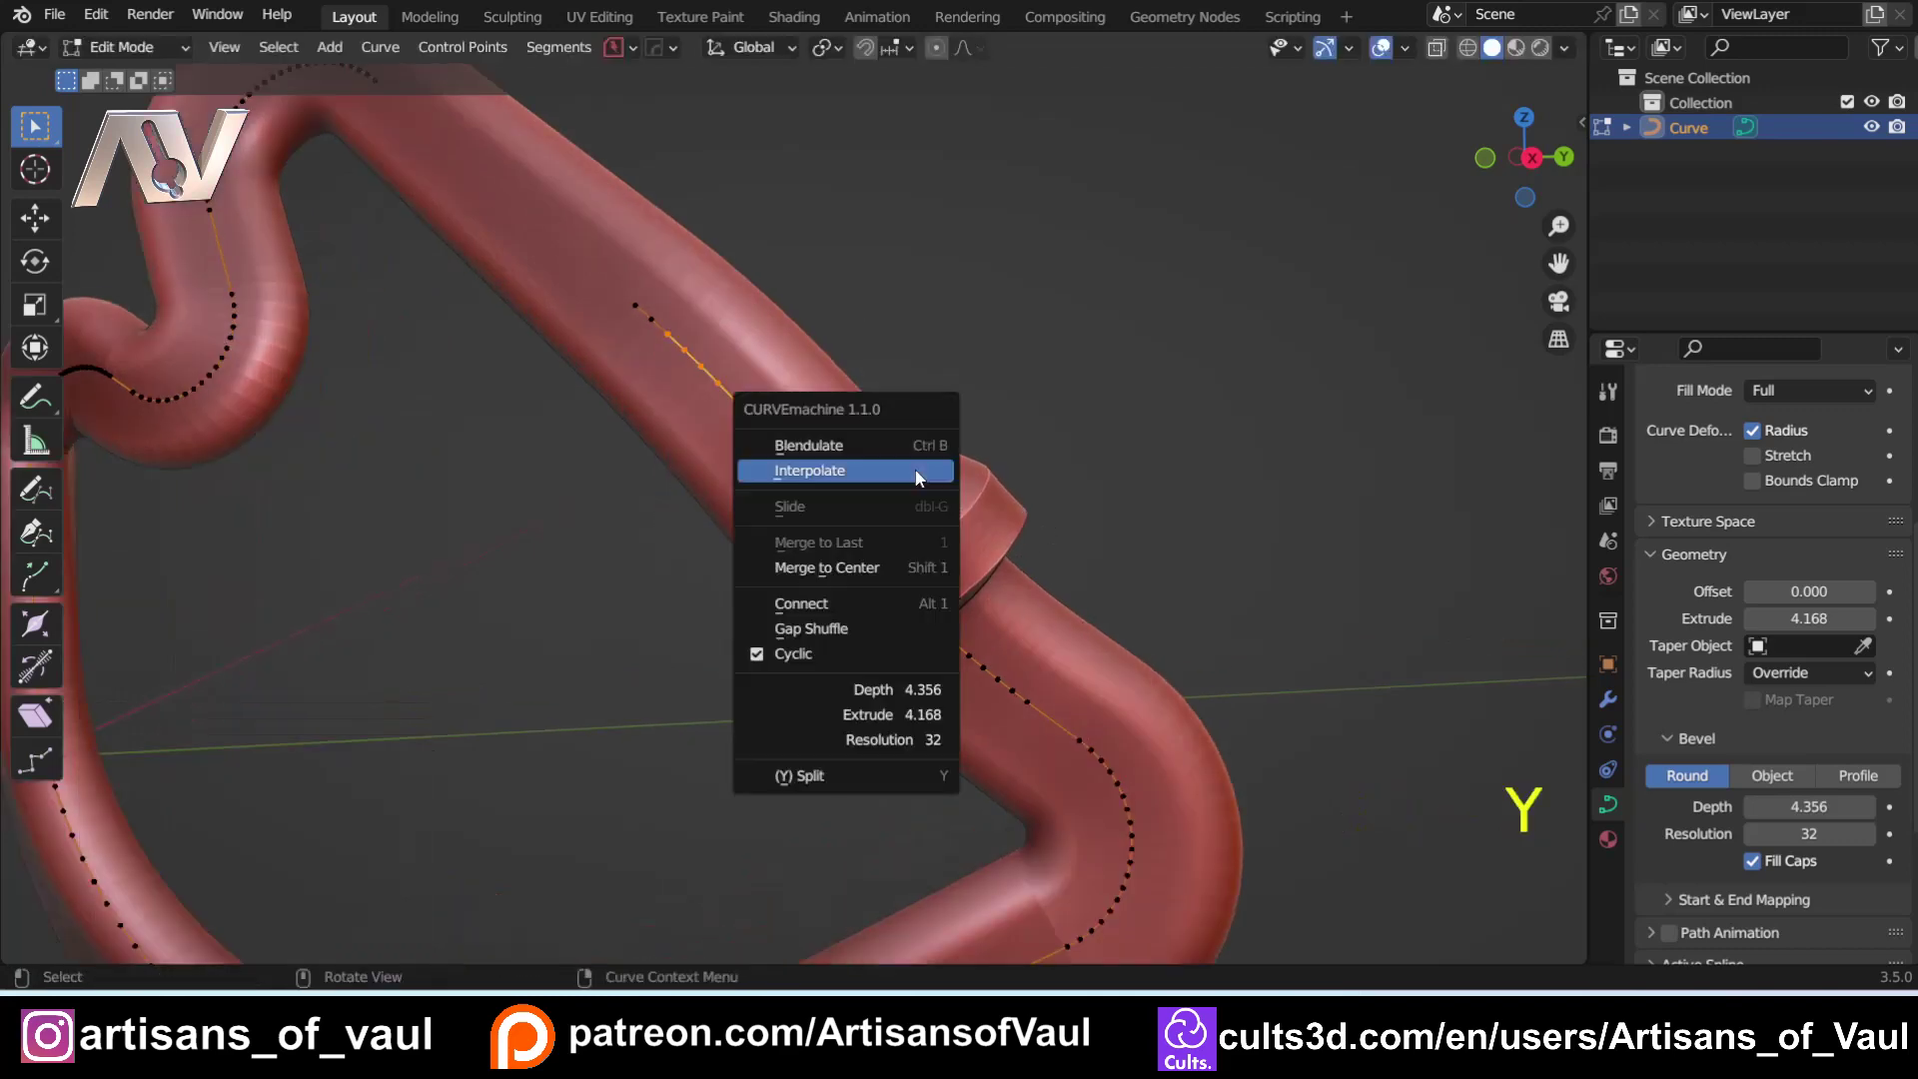
click(904, 476)
scroll(915, 468, down, 4)
middle_drag(915, 468, 774, 525)
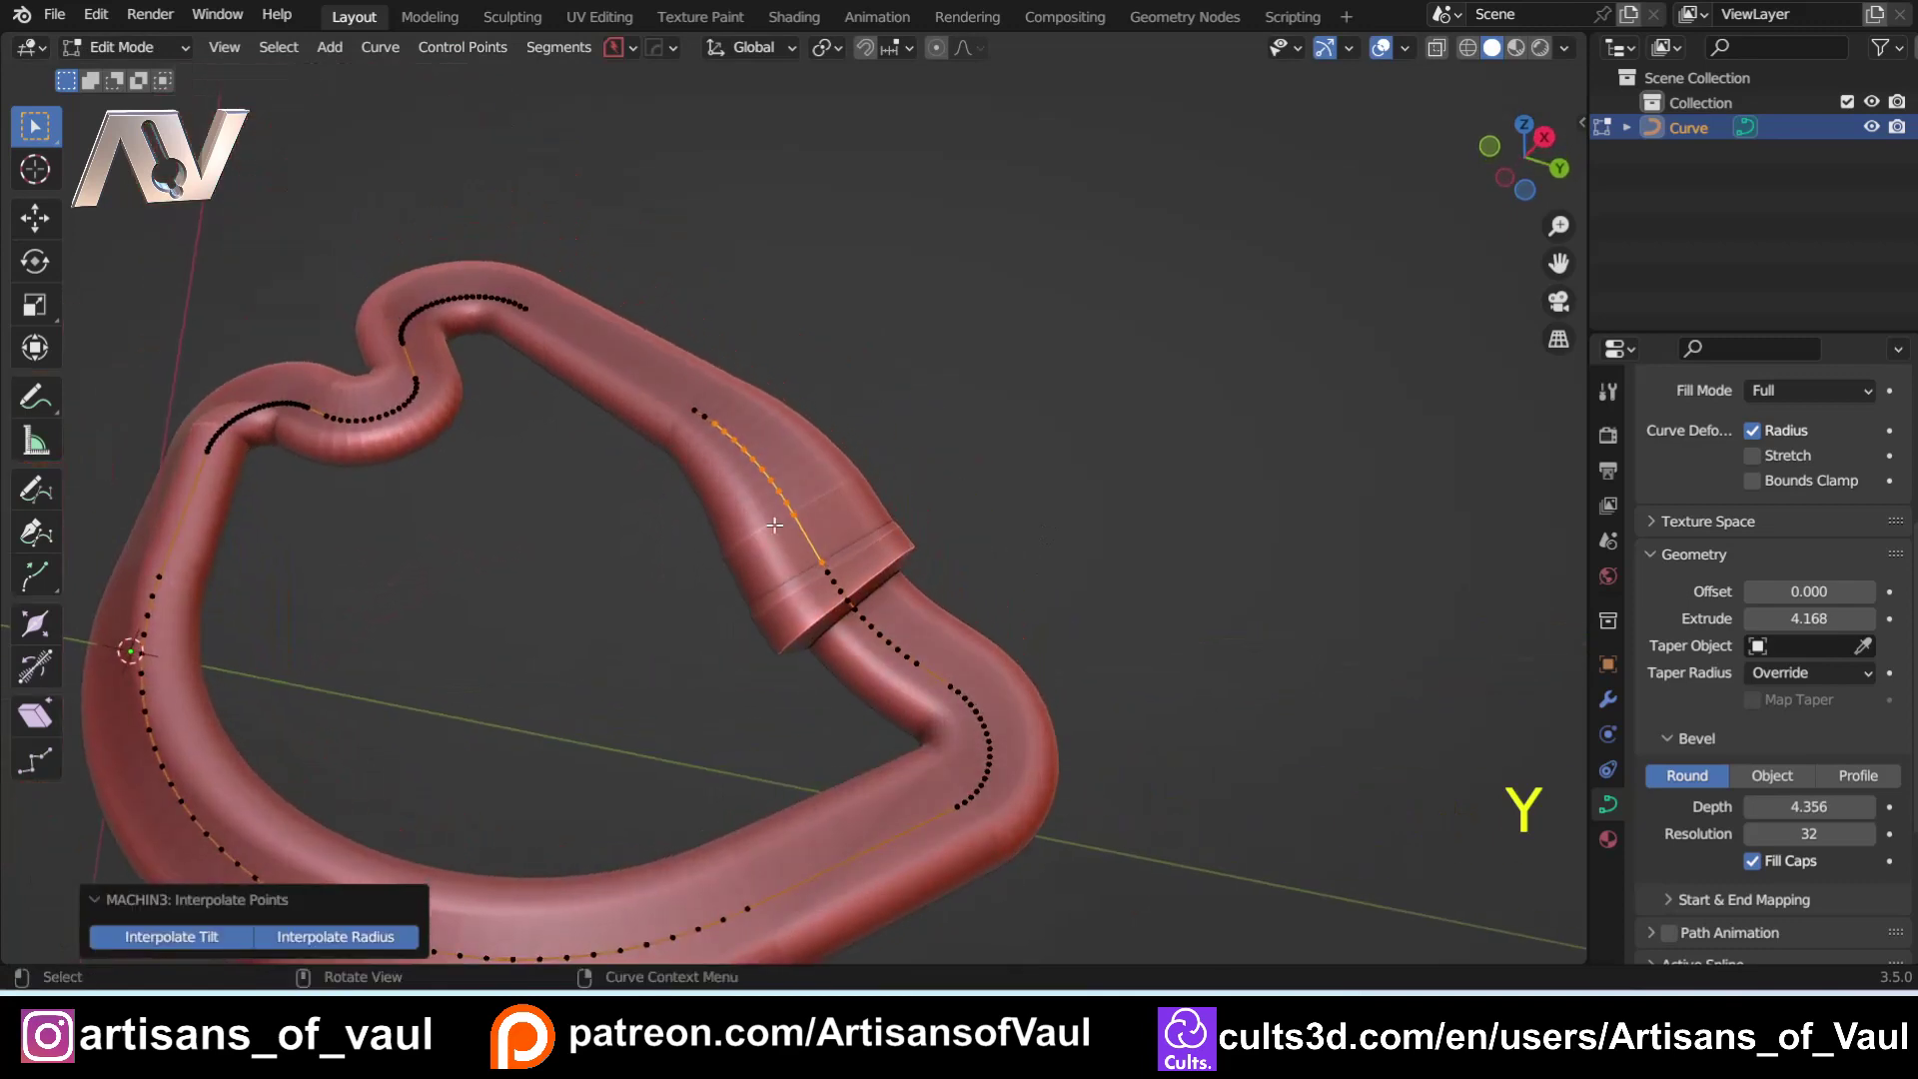
scroll(874, 647, up, 3)
Step: Select the points below the collar across the joint, bend and bottom segment
shift+middle_drag(874, 648, 705, 438)
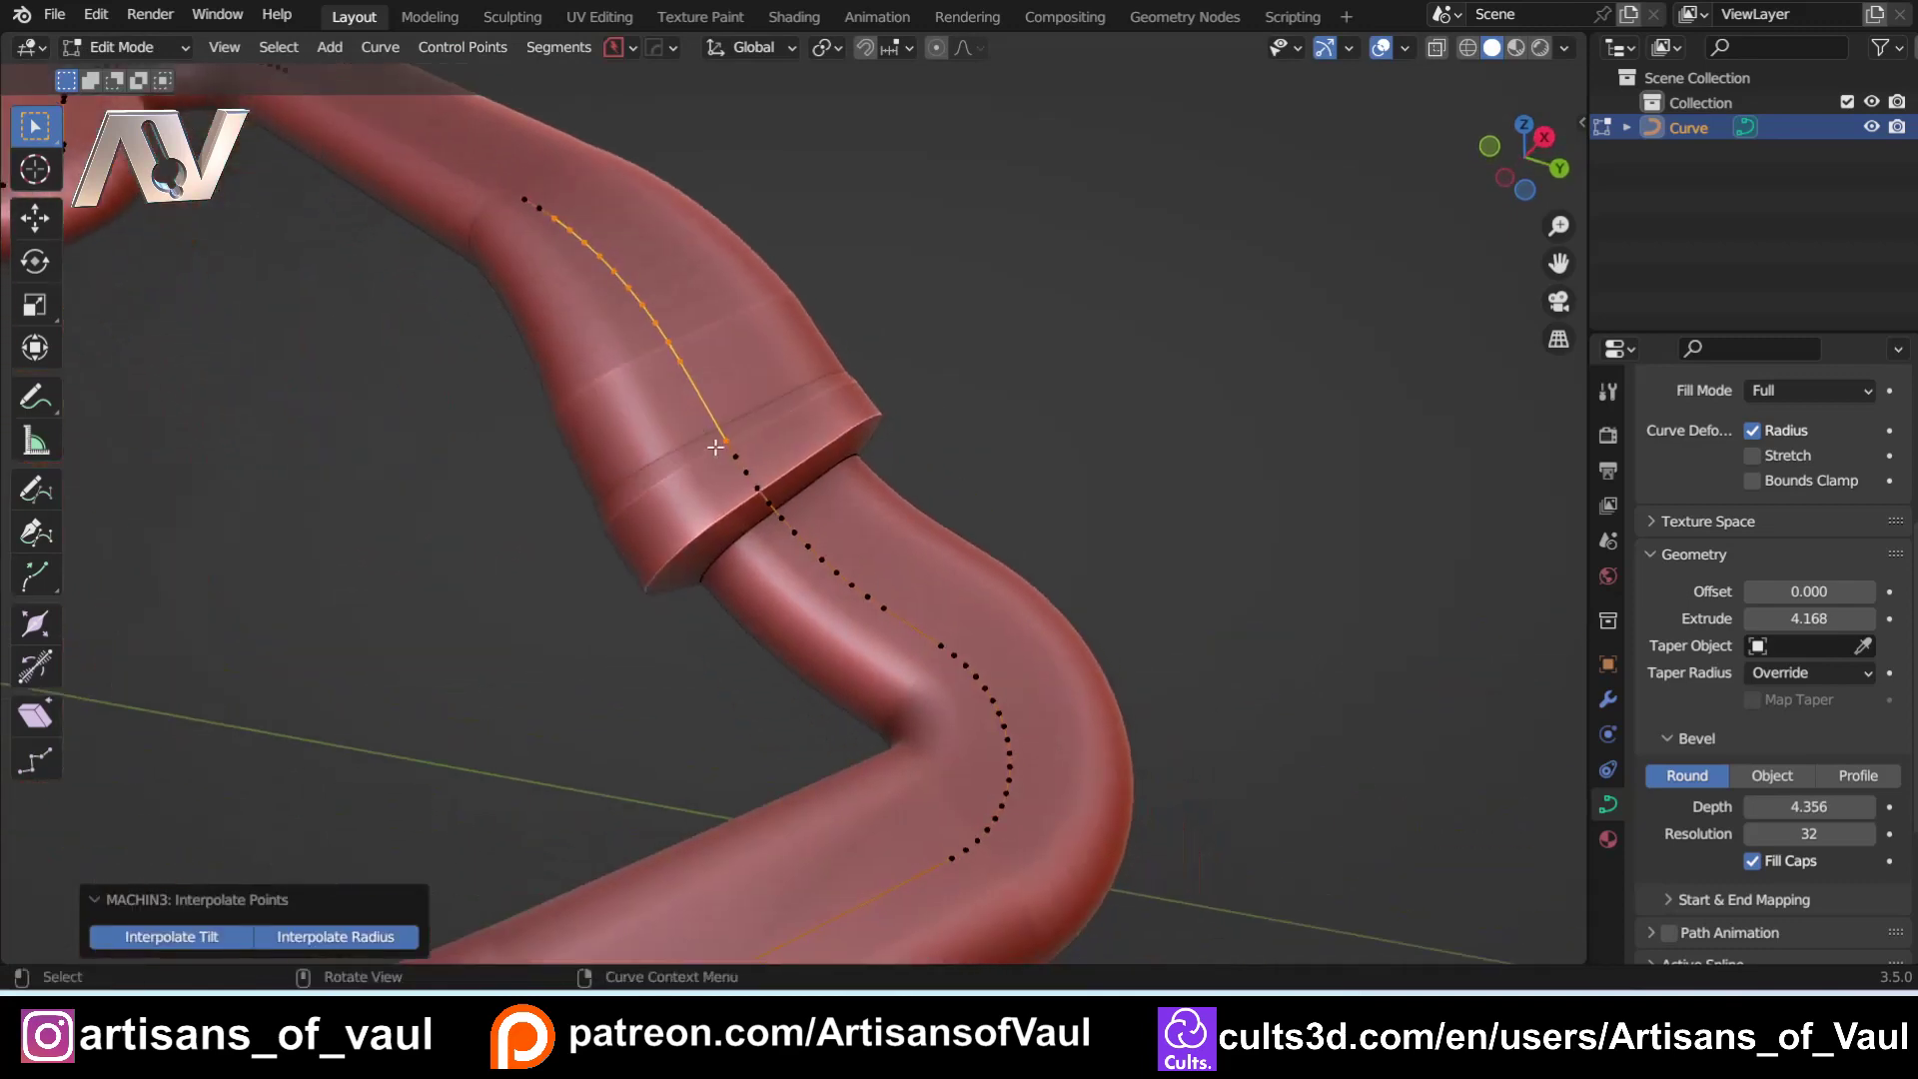
drag(703, 429, 948, 649)
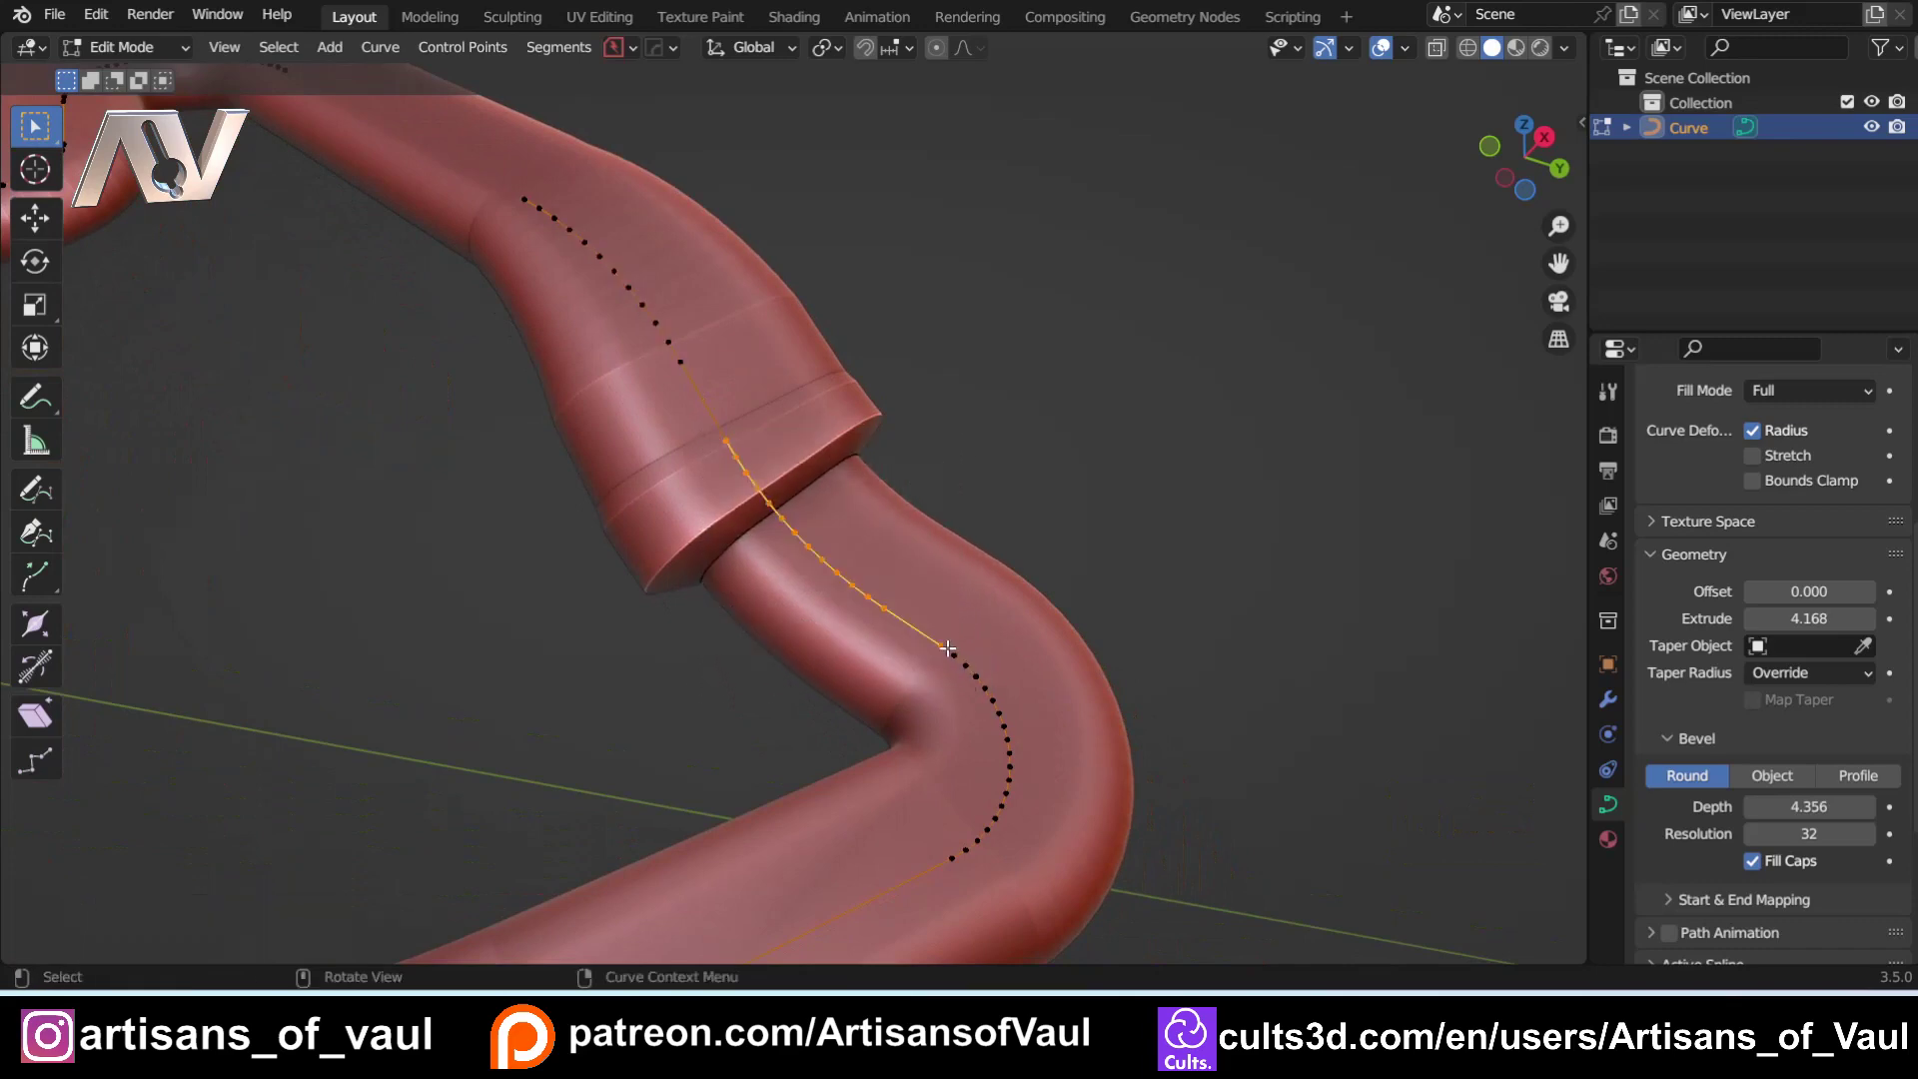
scroll(1015, 575, down, 6)
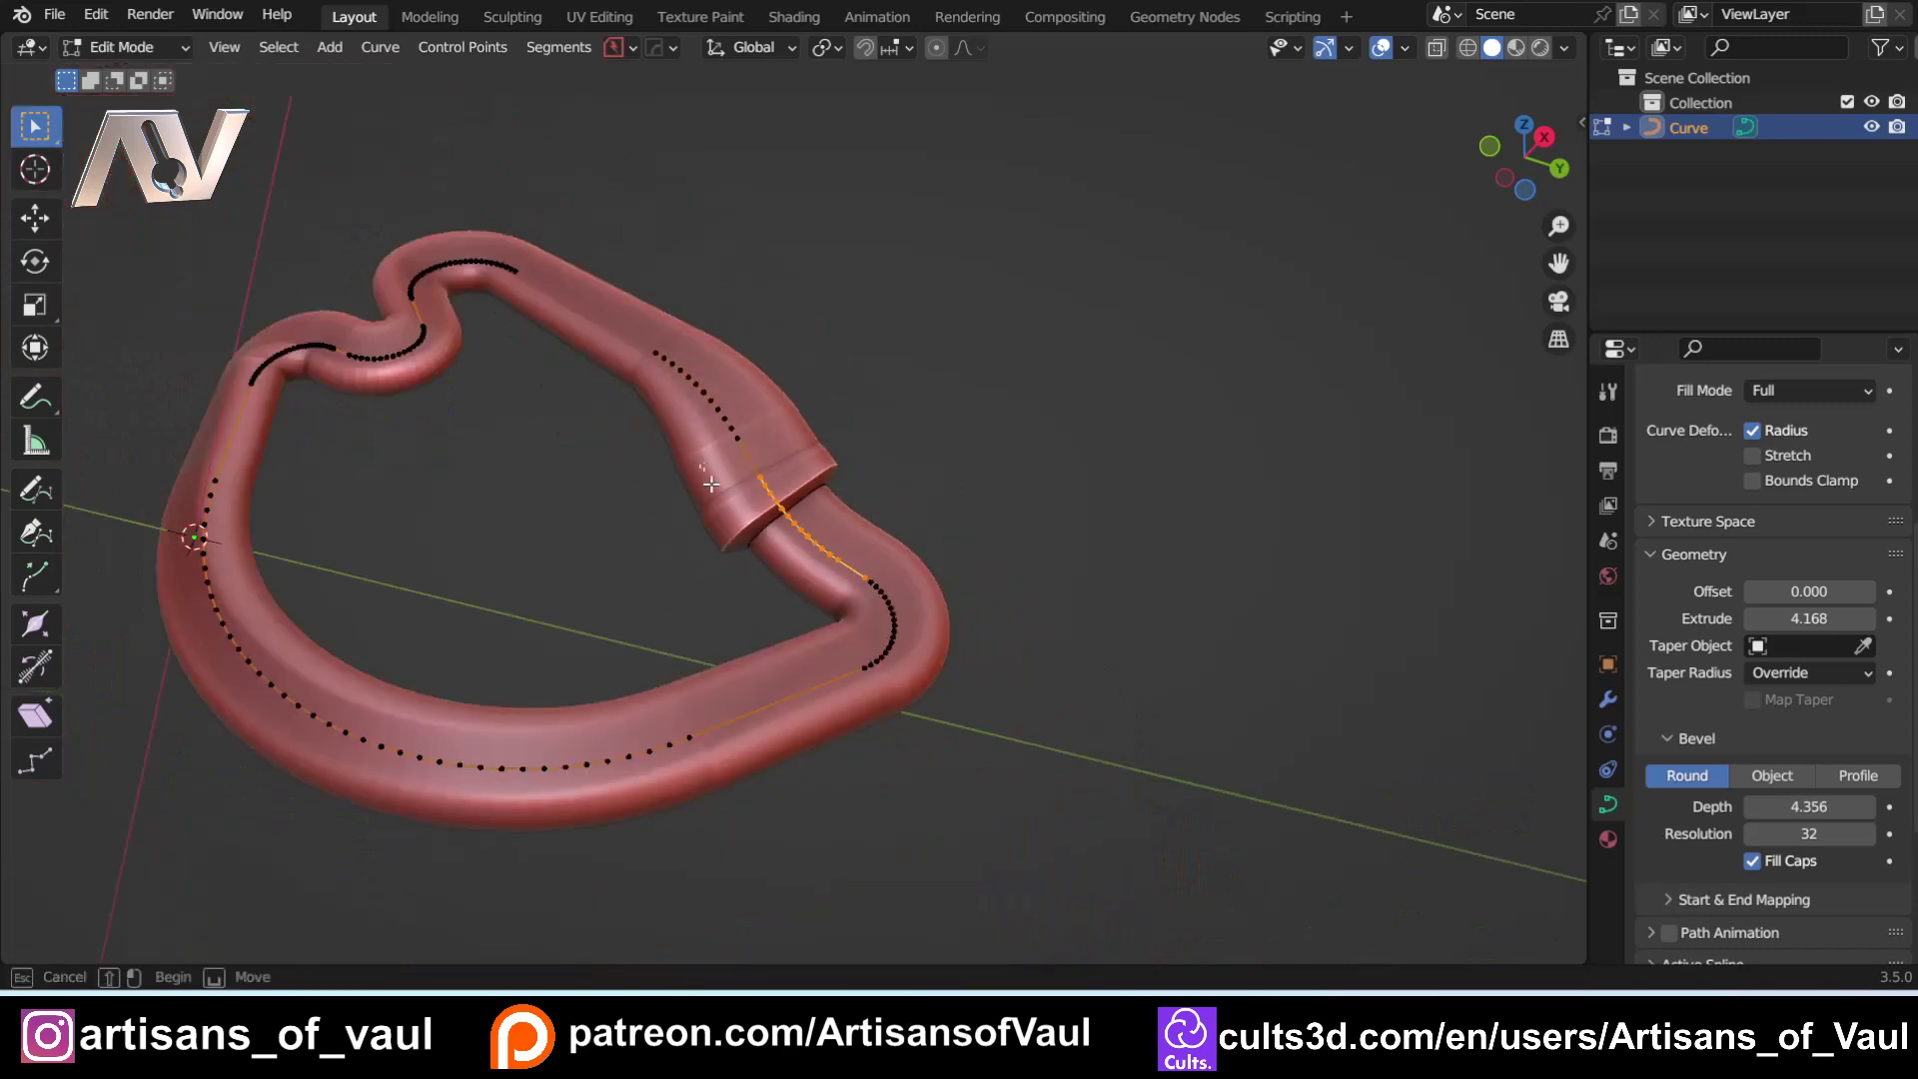
drag(699, 462, 1041, 814)
drag(1142, 416, 796, 841)
shift+drag(982, 444, 748, 617)
shift+drag(535, 642, 770, 775)
shift+middle_drag(815, 680, 830, 624)
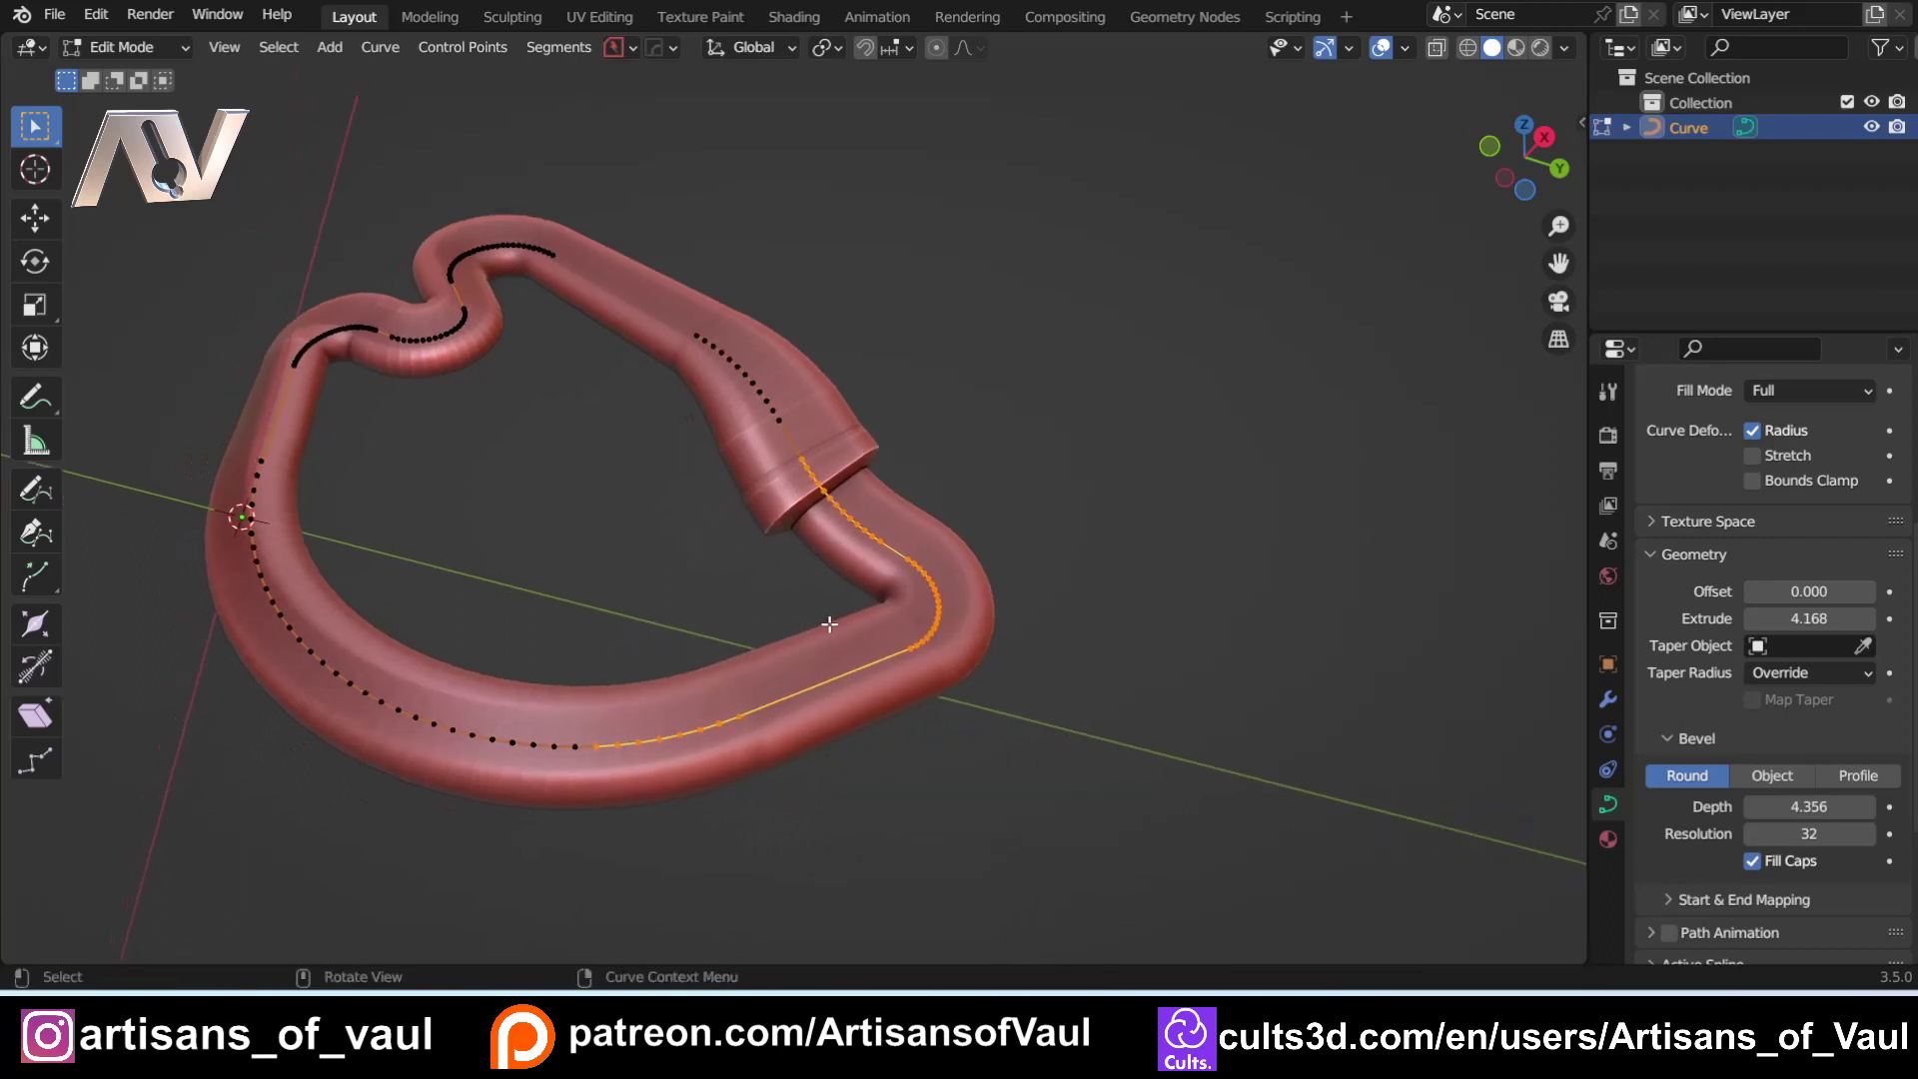
Step: Smooth out the bulge at the joint and clear the point selection
right_click(829, 623)
click(829, 624)
click(959, 383)
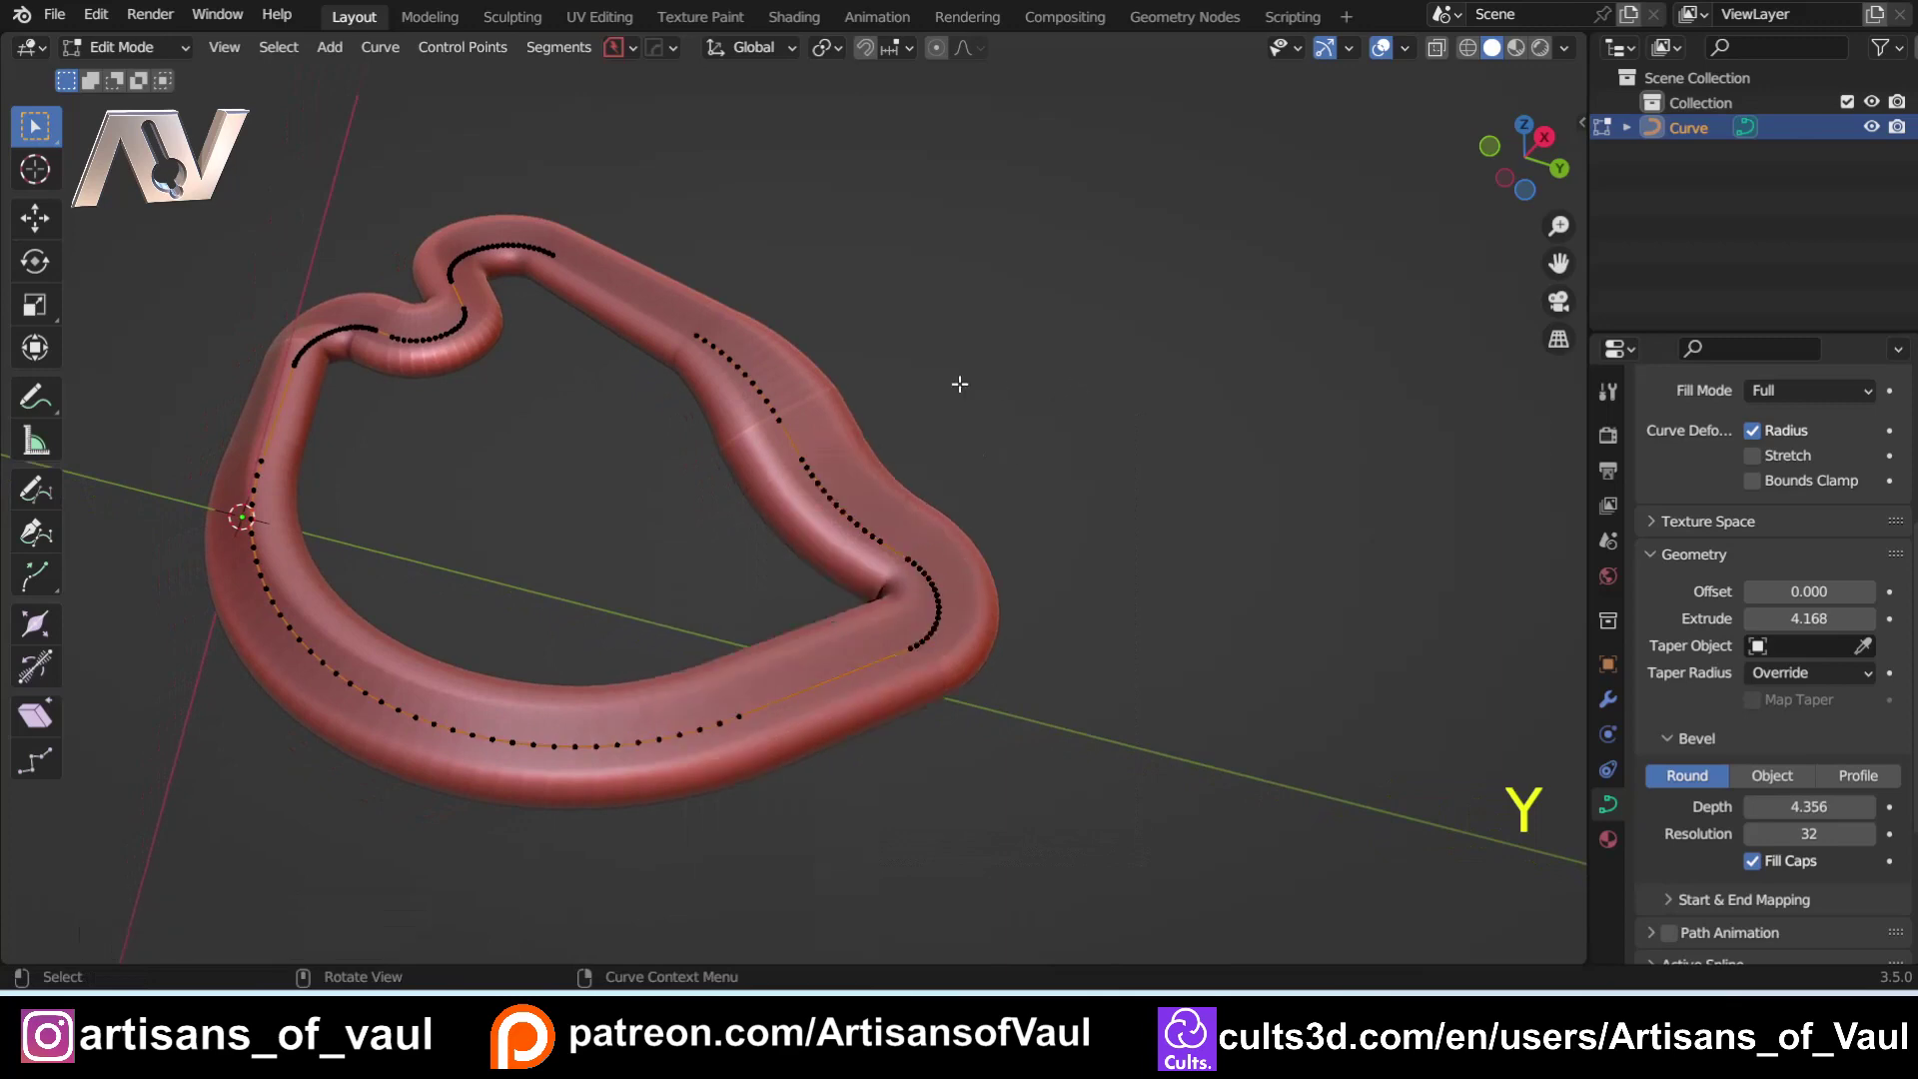
middle_drag(959, 383, 989, 611)
scroll(884, 546, down, 3)
shift+middle_drag(614, 534, 841, 545)
scroll(842, 546, up, 3)
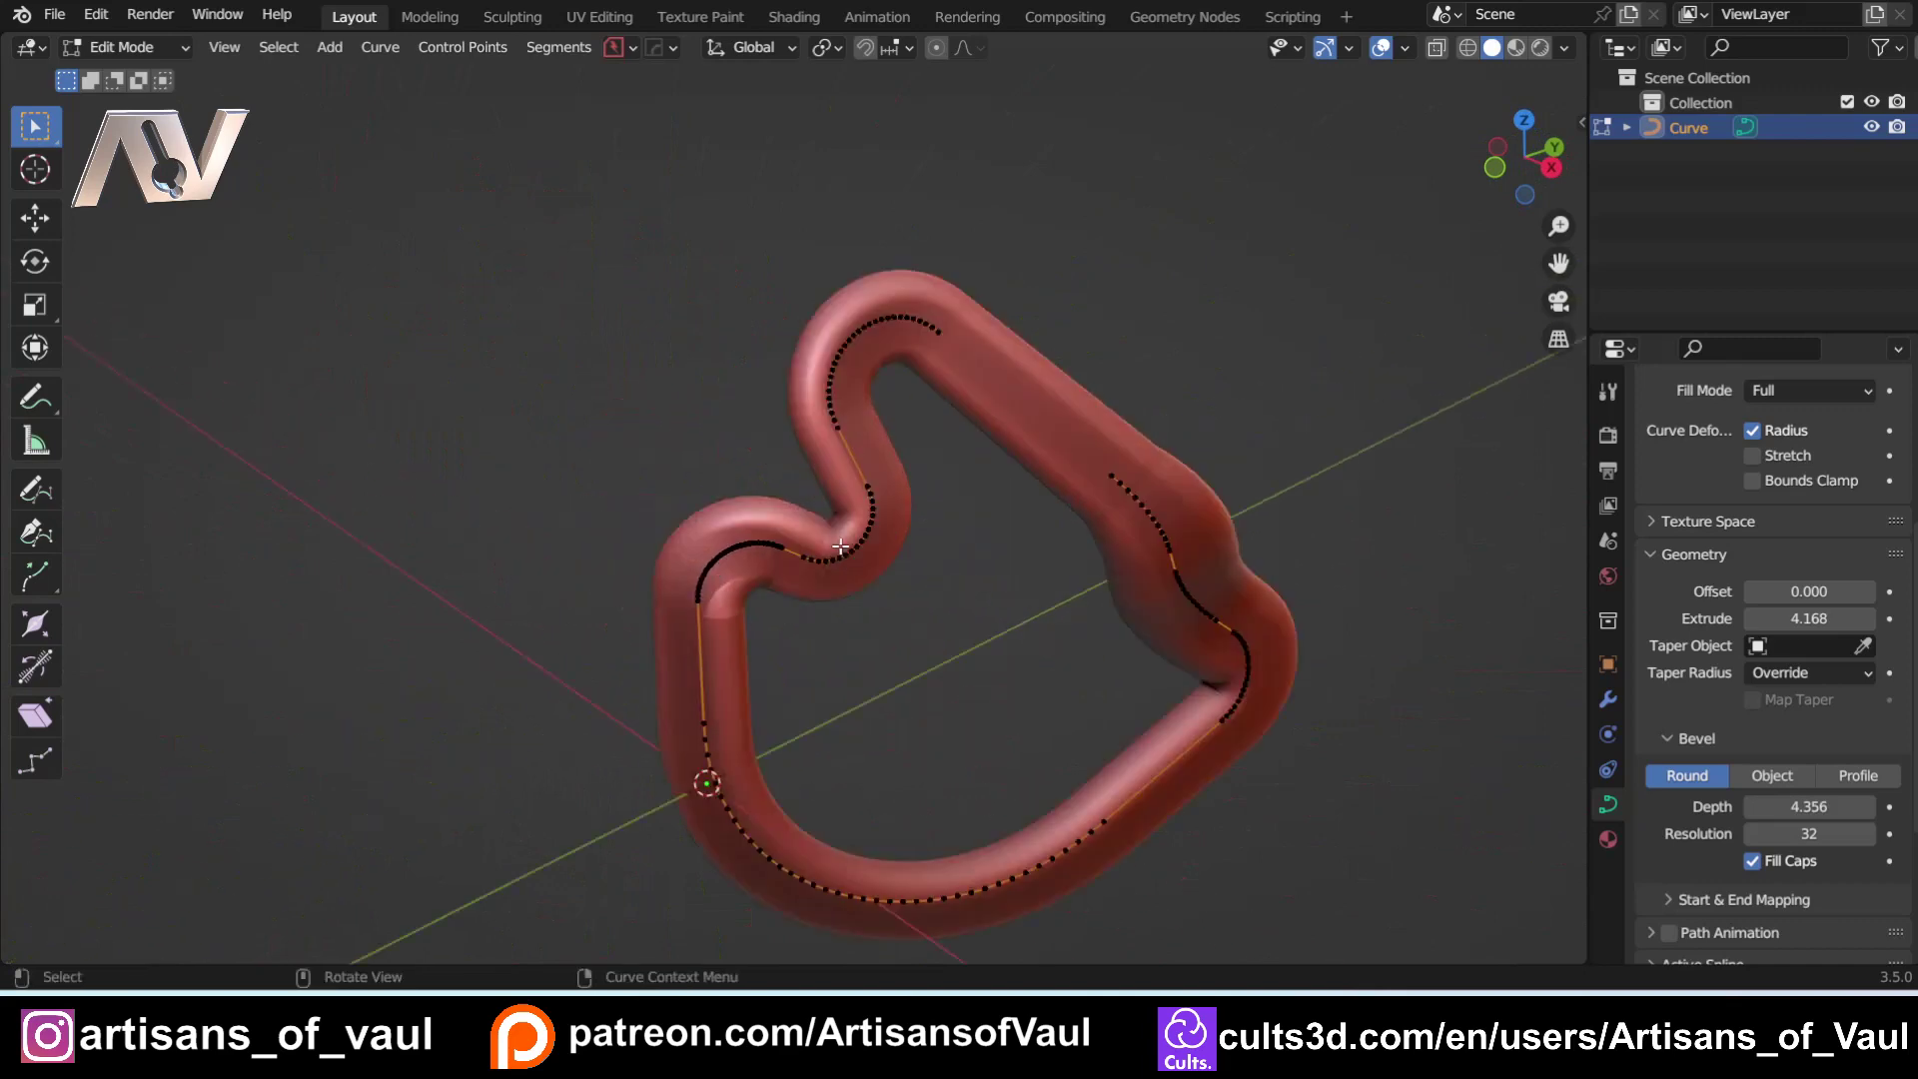
shift+middle_drag(944, 647, 767, 539)
shift+middle_drag(898, 643, 741, 594)
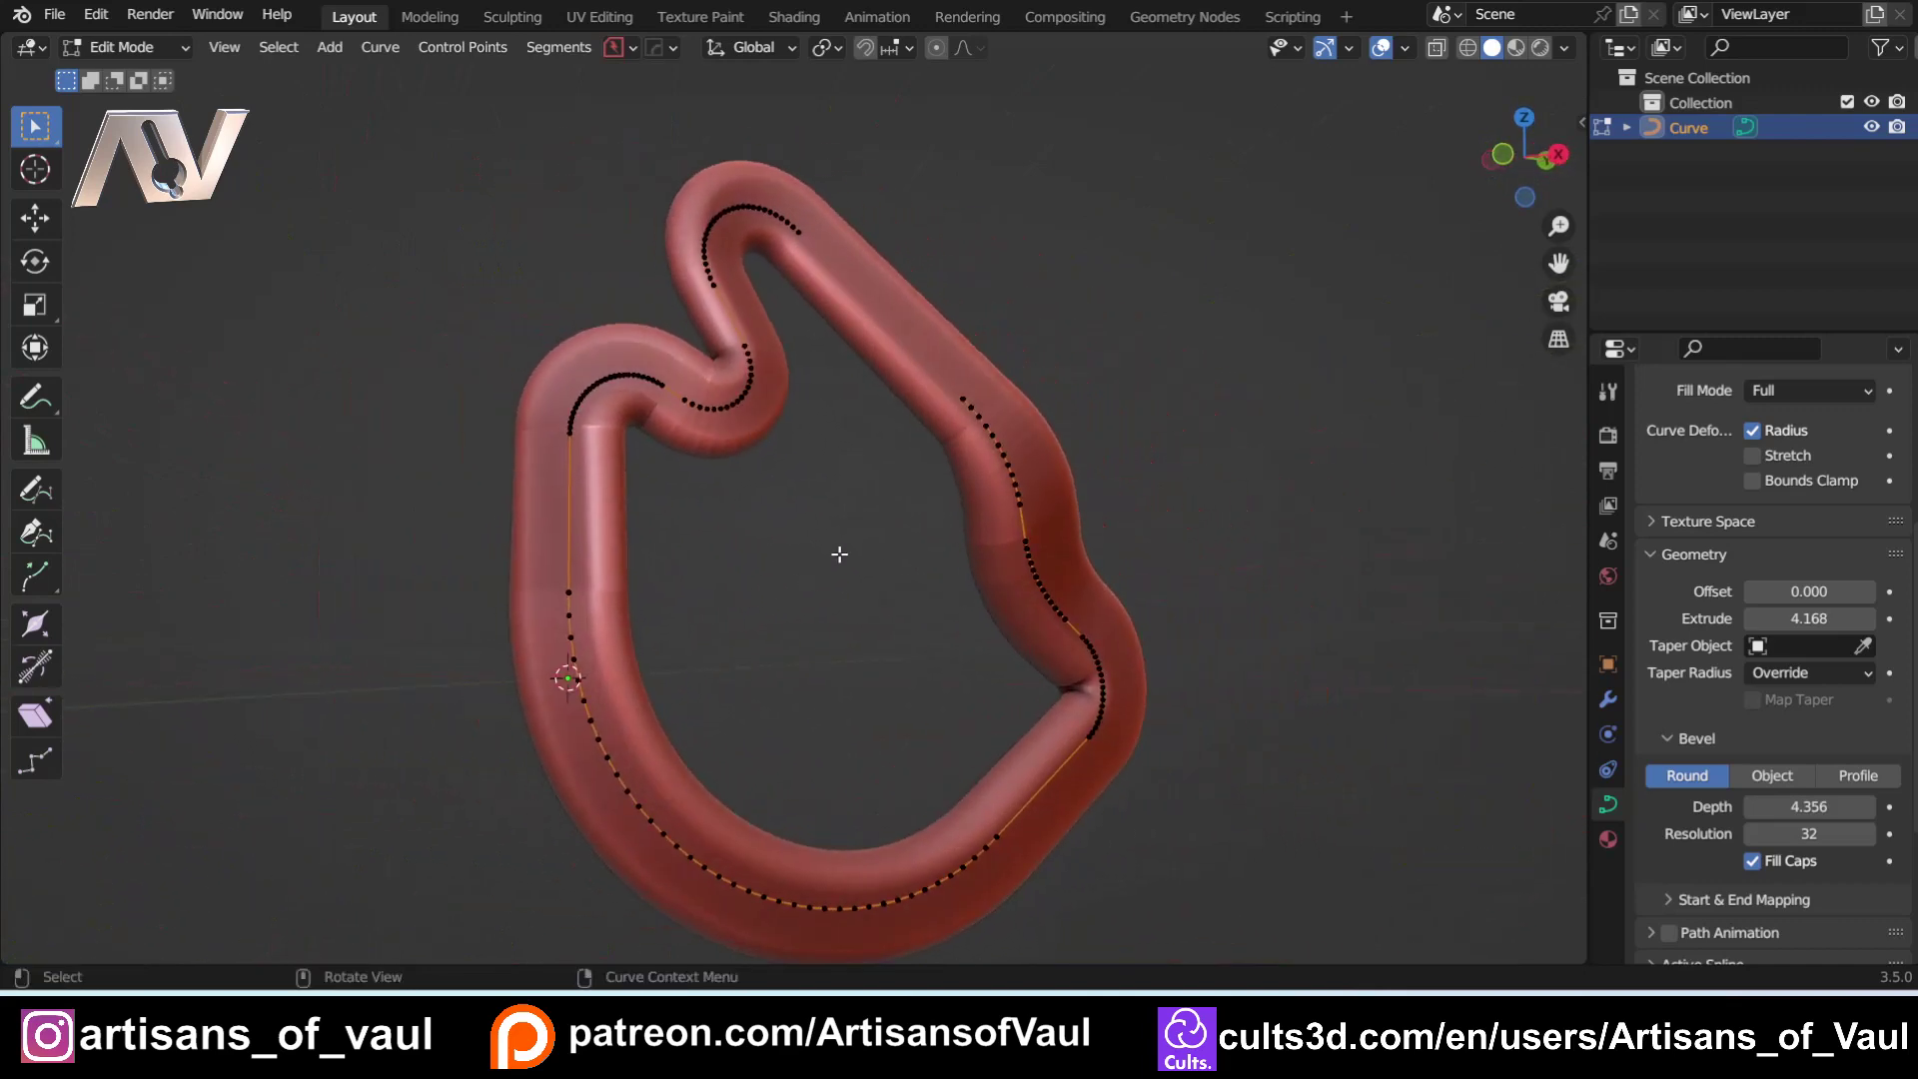
middle_drag(794, 536, 860, 312)
Step: Select the lower-left bend and collapse its rounding back into a sharp corner
middle_drag(367, 614, 376, 521)
shift+middle_drag(375, 521, 477, 495)
drag(333, 457, 609, 753)
shift+middle_drag(534, 600, 662, 573)
scroll(662, 571, up, 2)
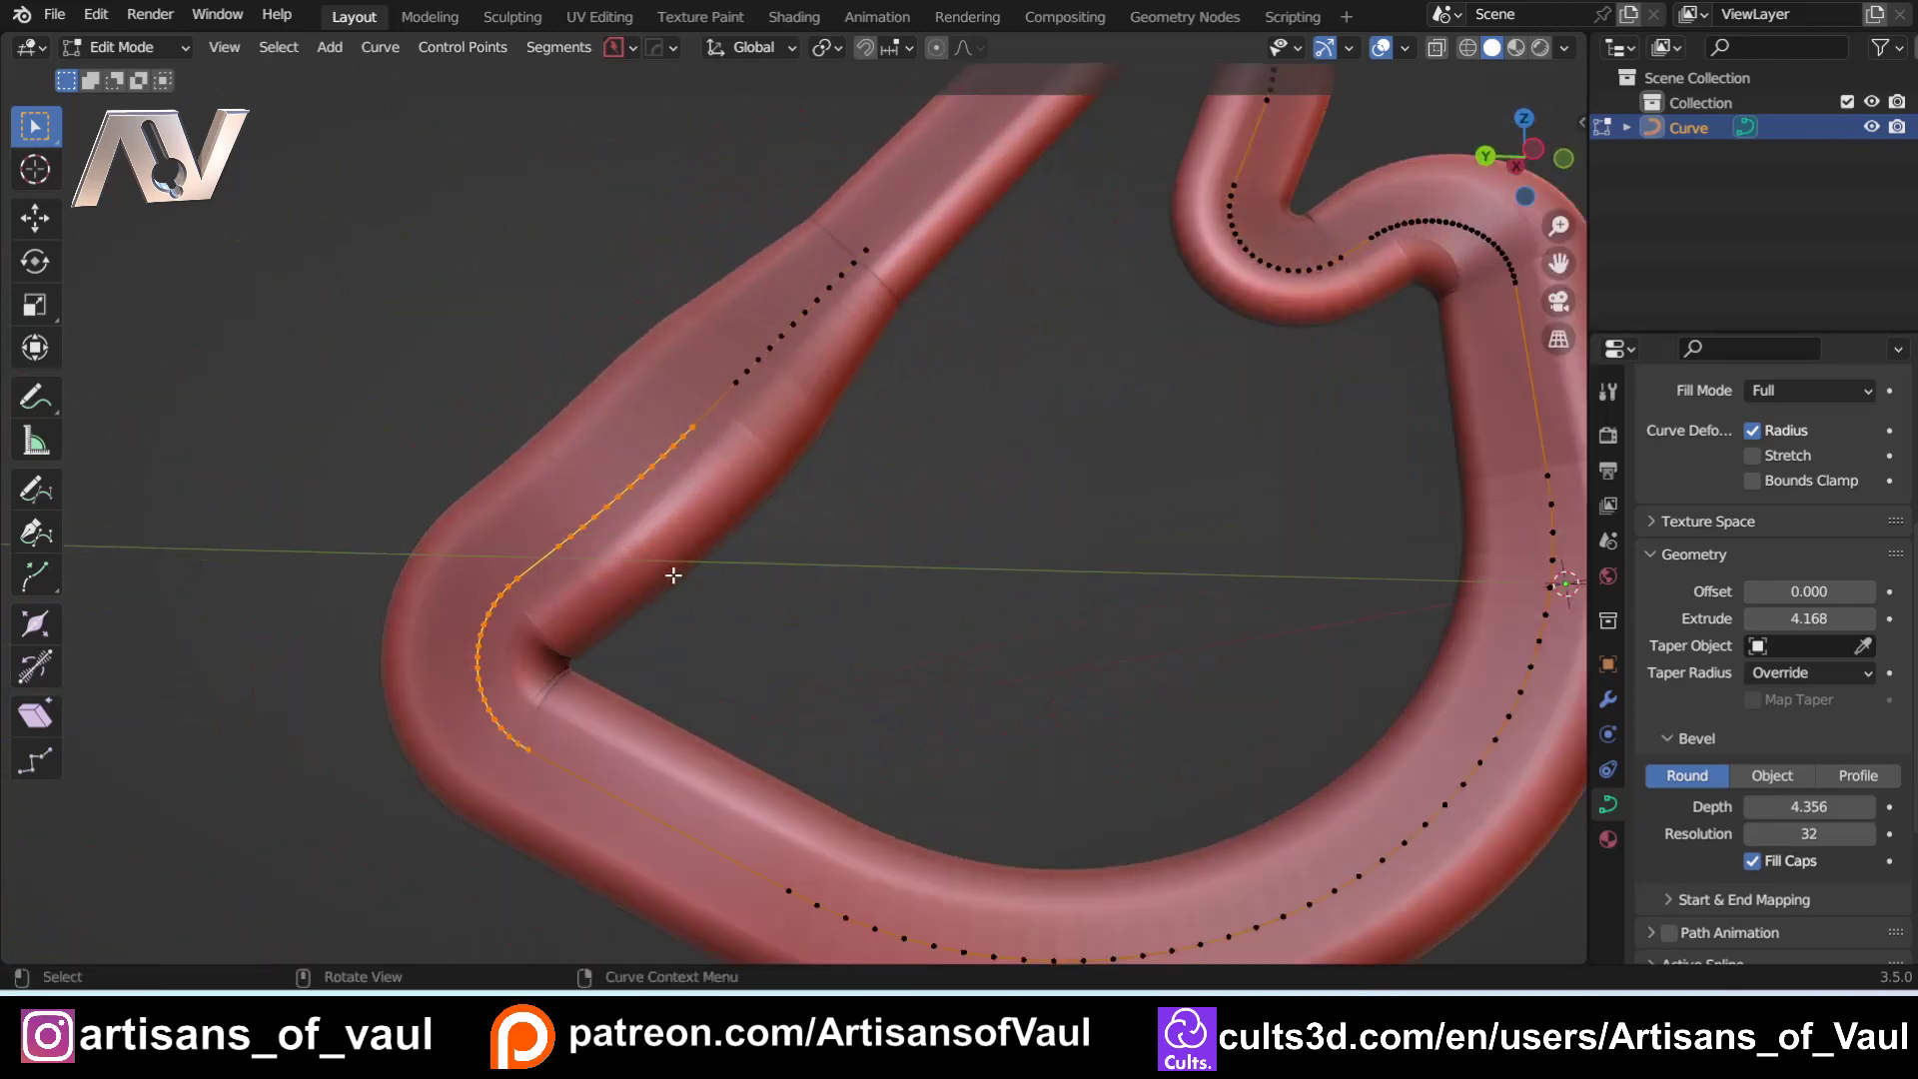
key(ctrl+b)
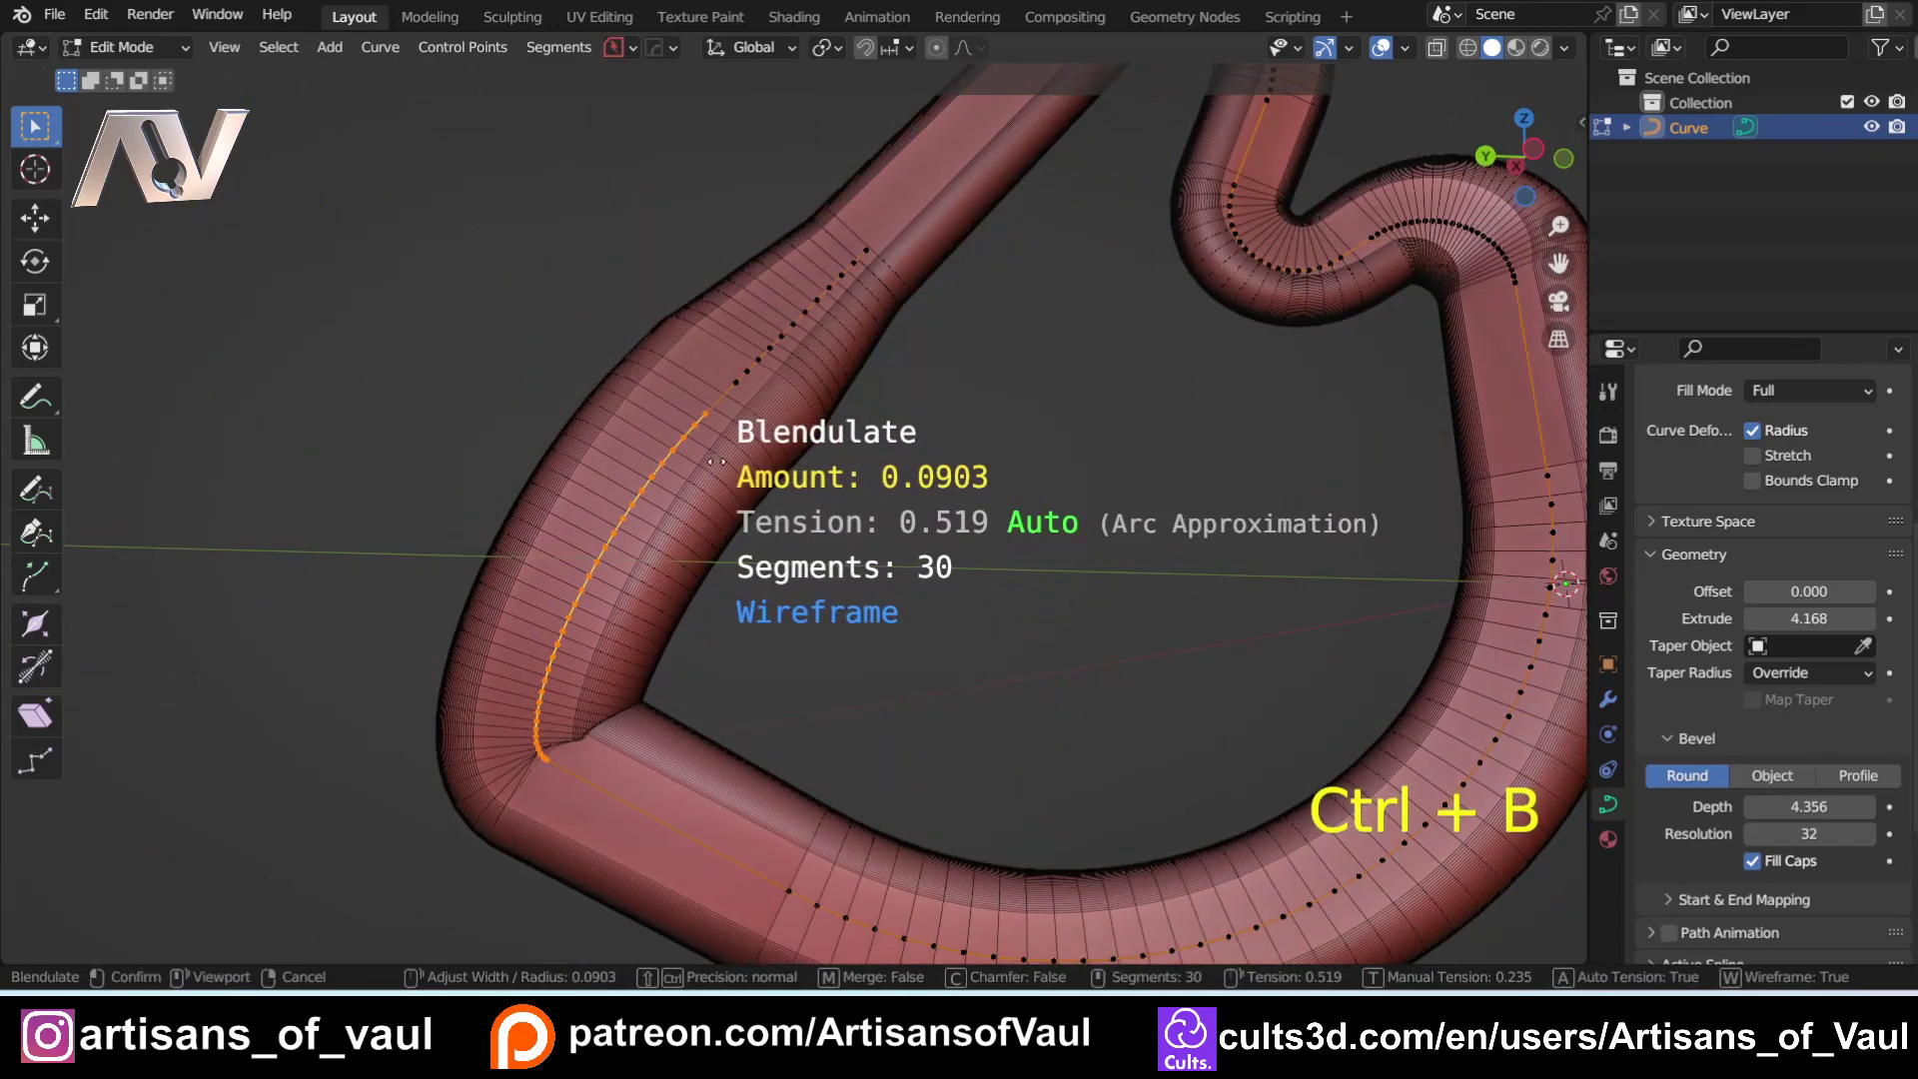
click(630, 646)
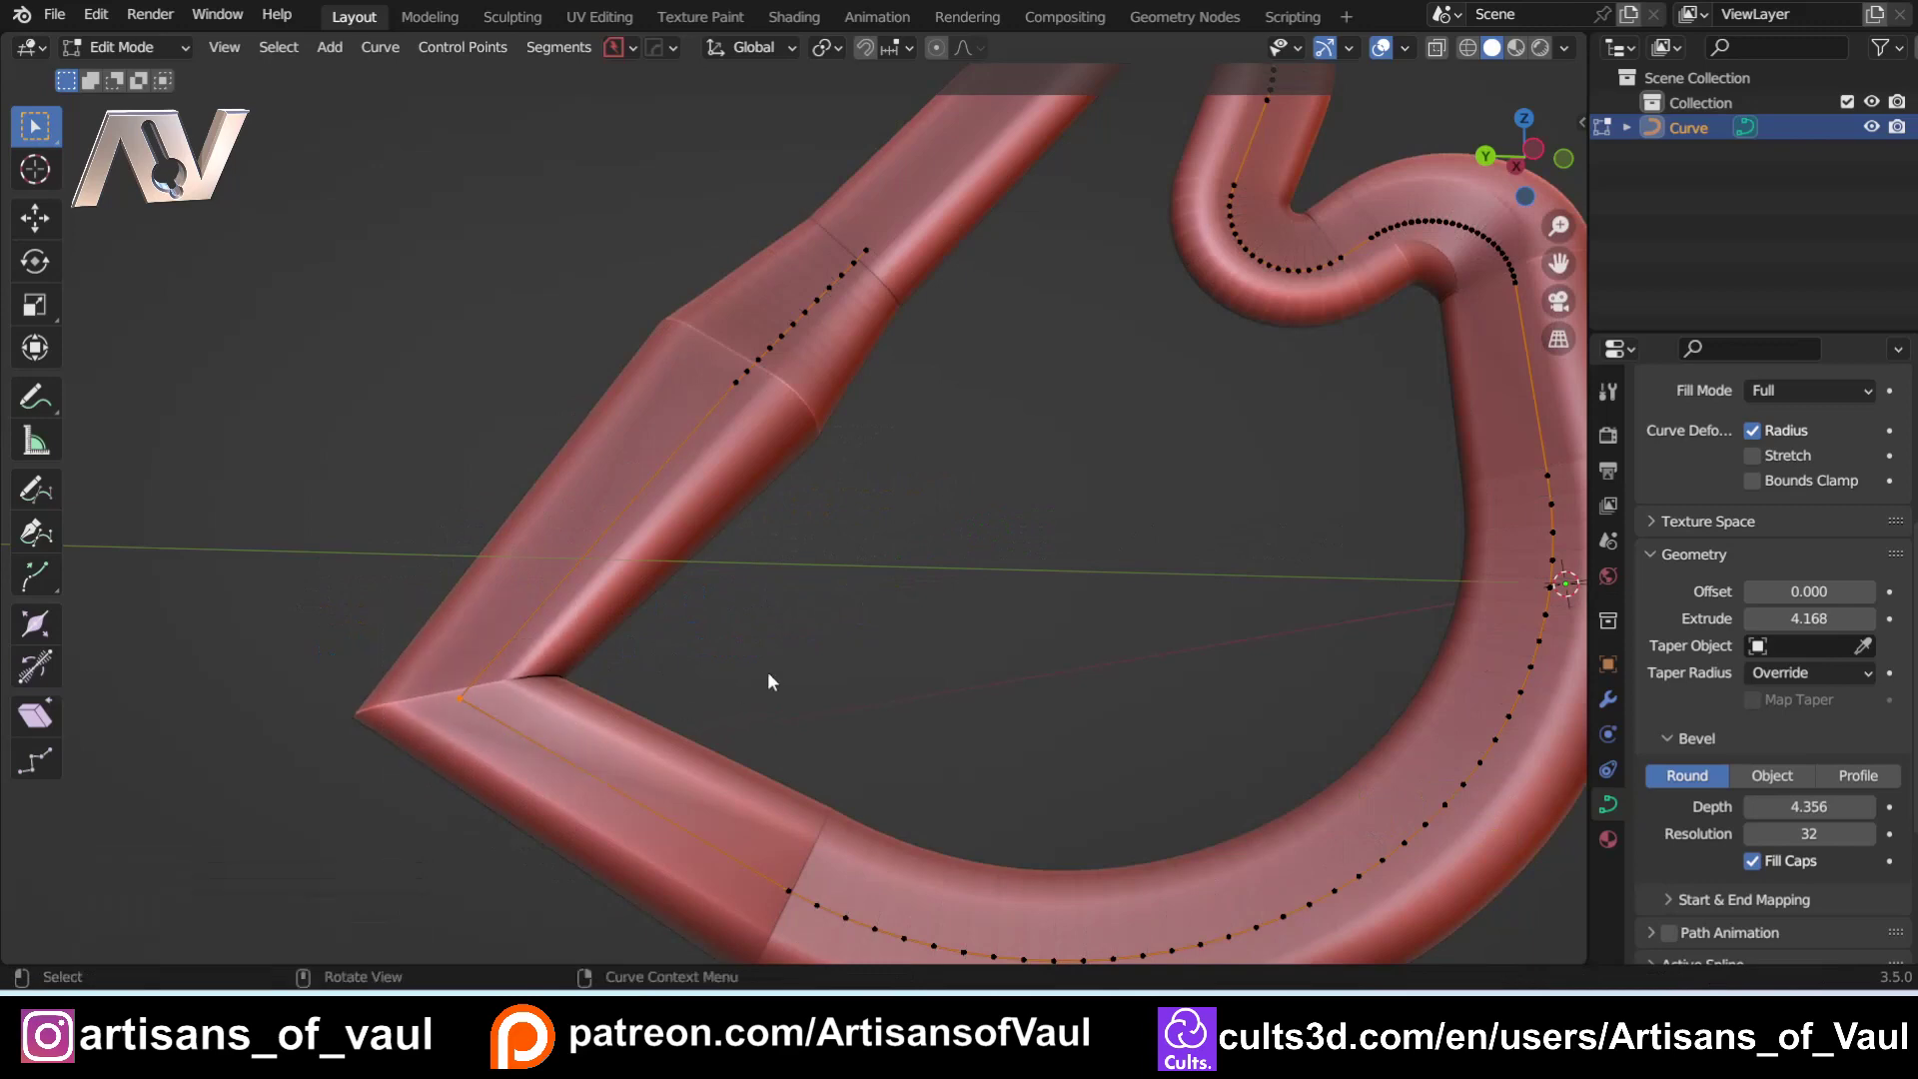
Step: Reblend the sharp lower-left corner into a wide Blendulate arc with added segments
key(ctrl+b)
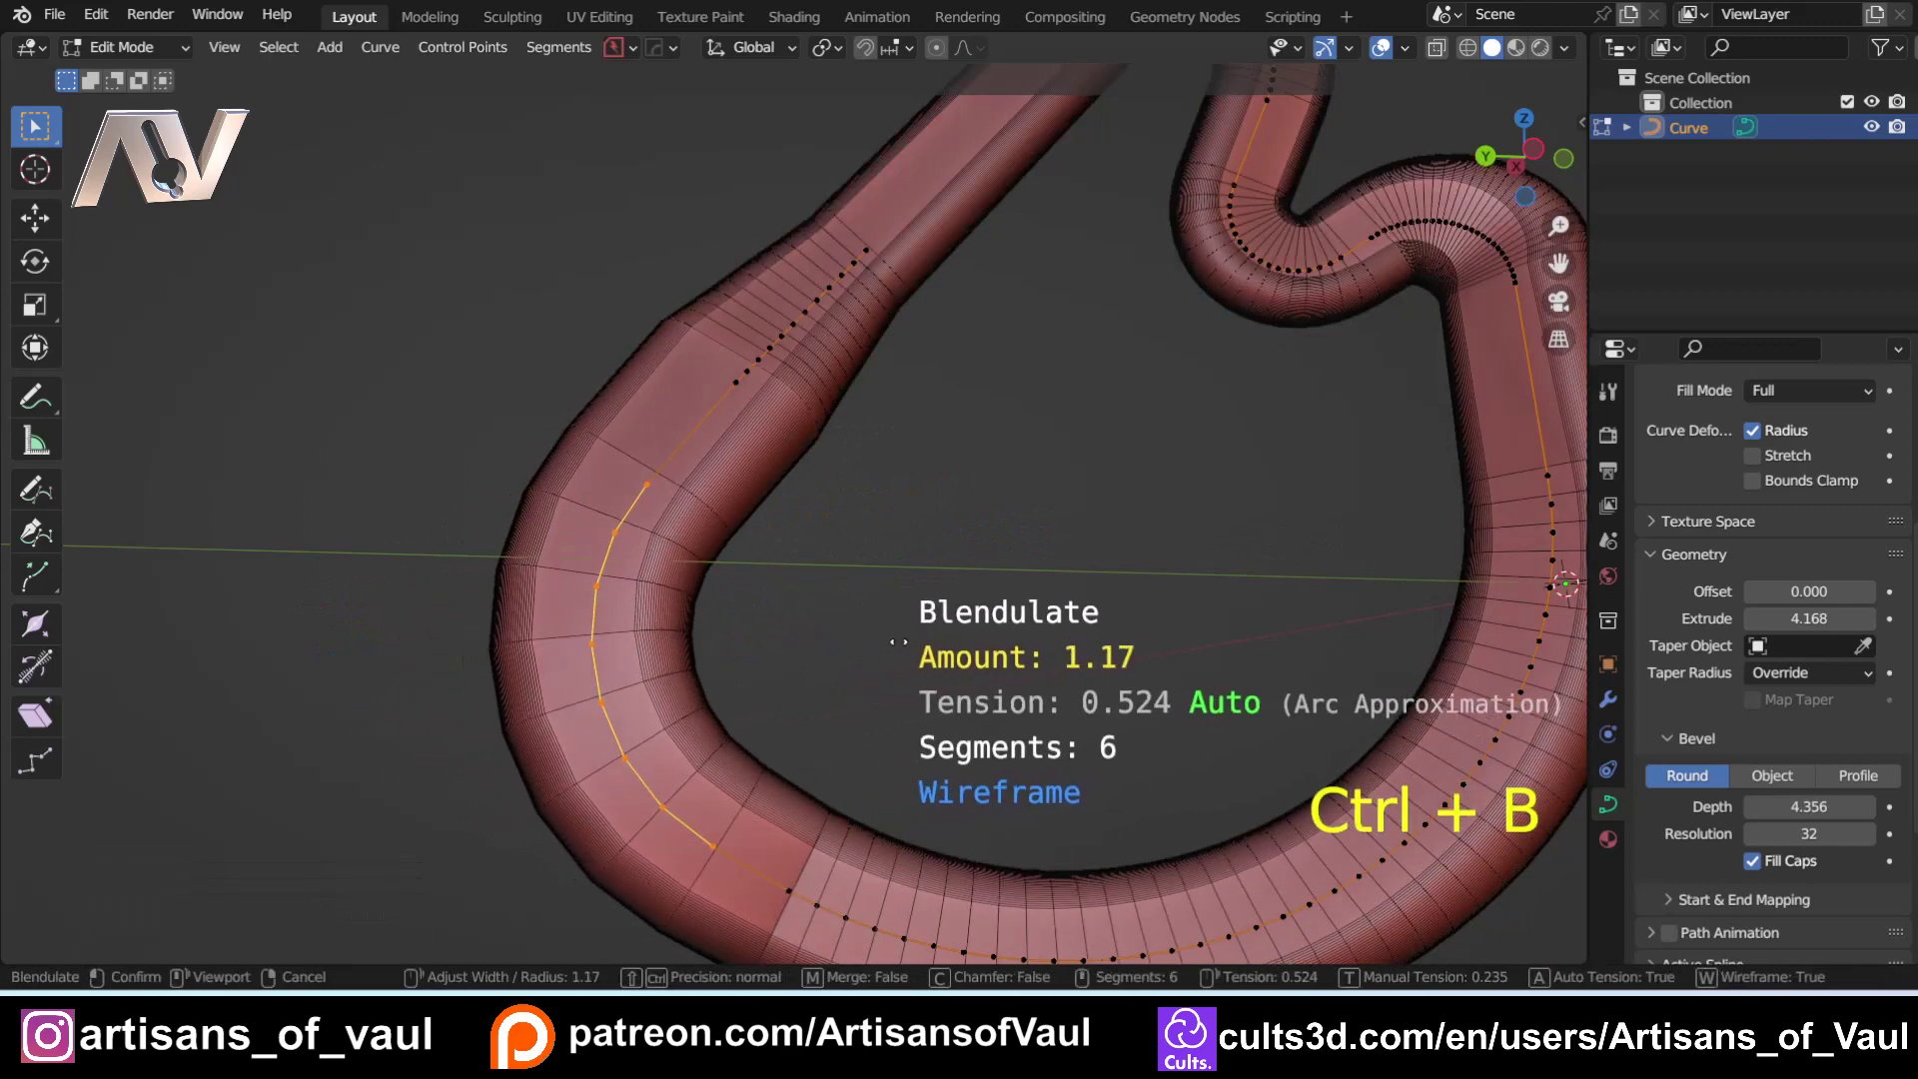
scroll(899, 646, up, 12)
scroll(904, 646, down, 6)
scroll(919, 635, up, 10)
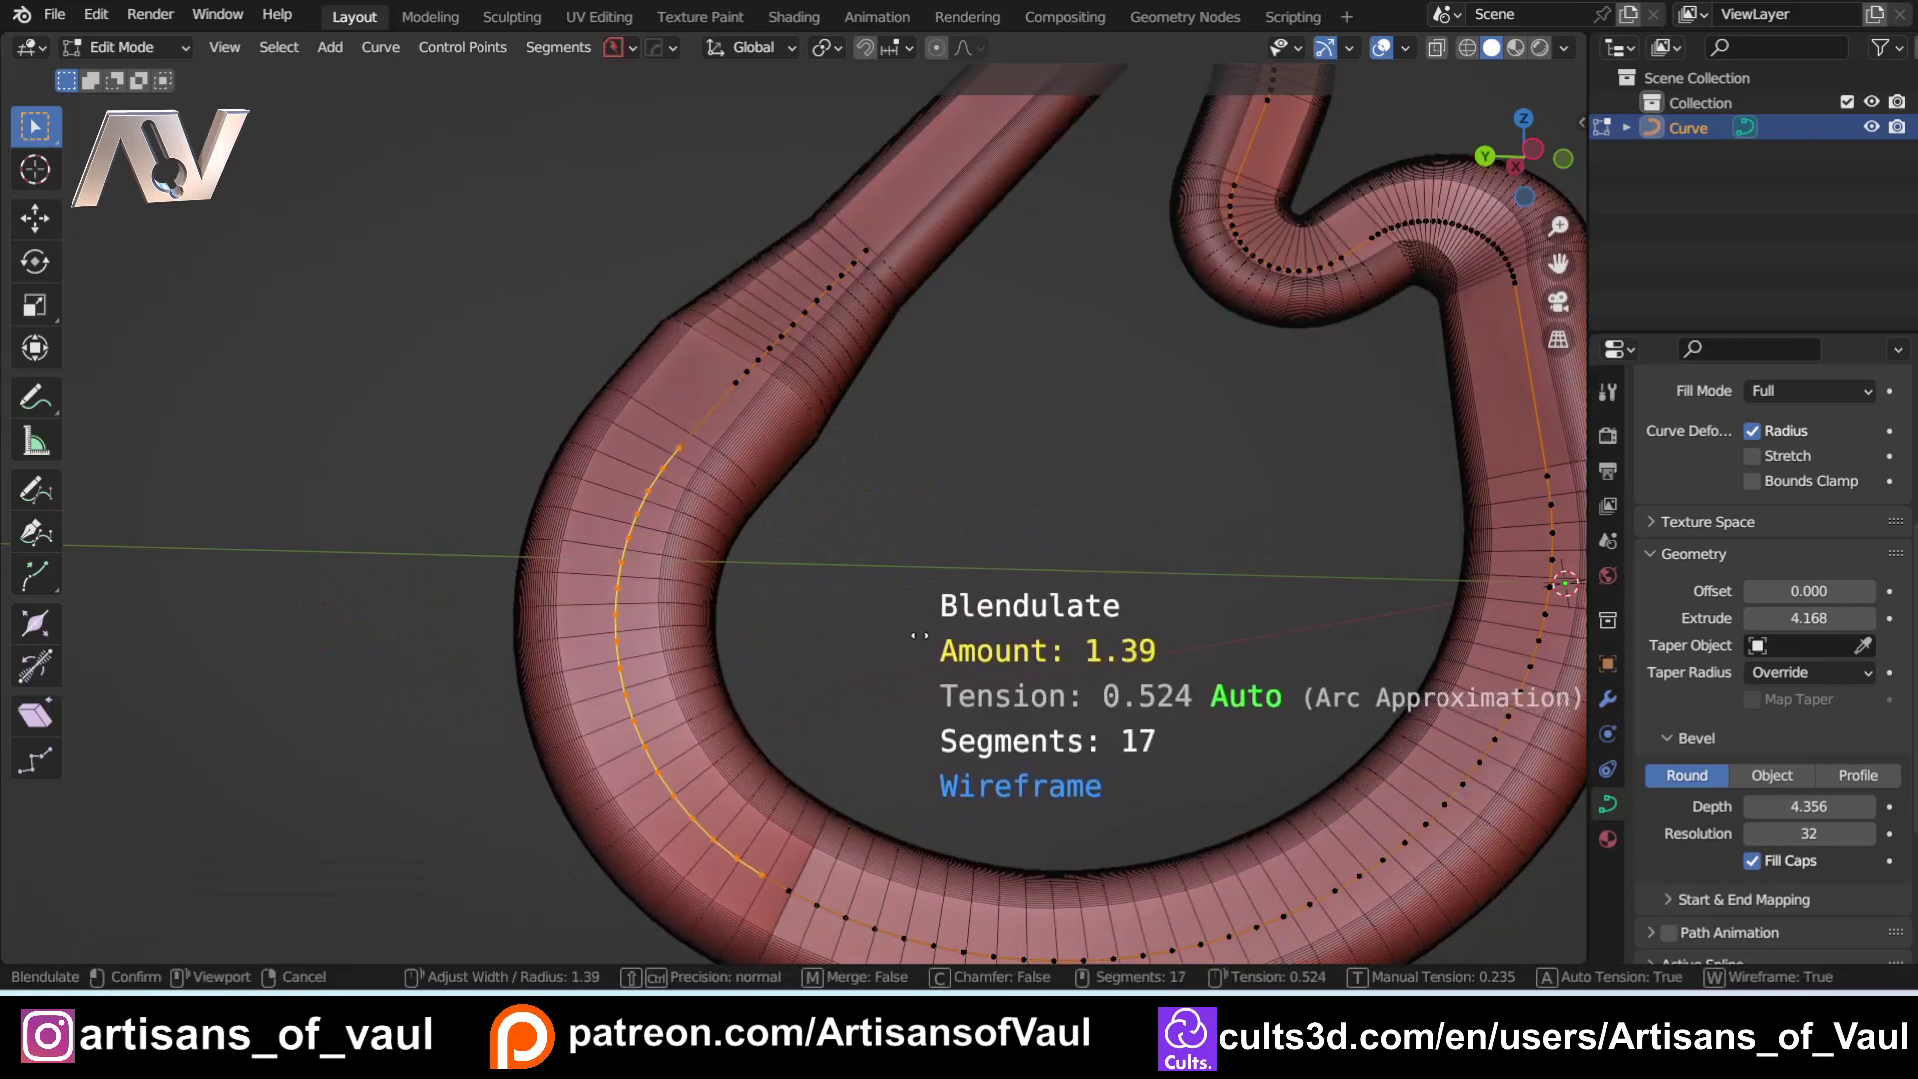
click(920, 636)
scroll(920, 635, down, 6)
middle_drag(812, 519, 1280, 586)
scroll(867, 571, up, 5)
scroll(638, 500, up, 3)
shift+middle_drag(867, 572, 617, 497)
shift+middle_drag(611, 509, 734, 557)
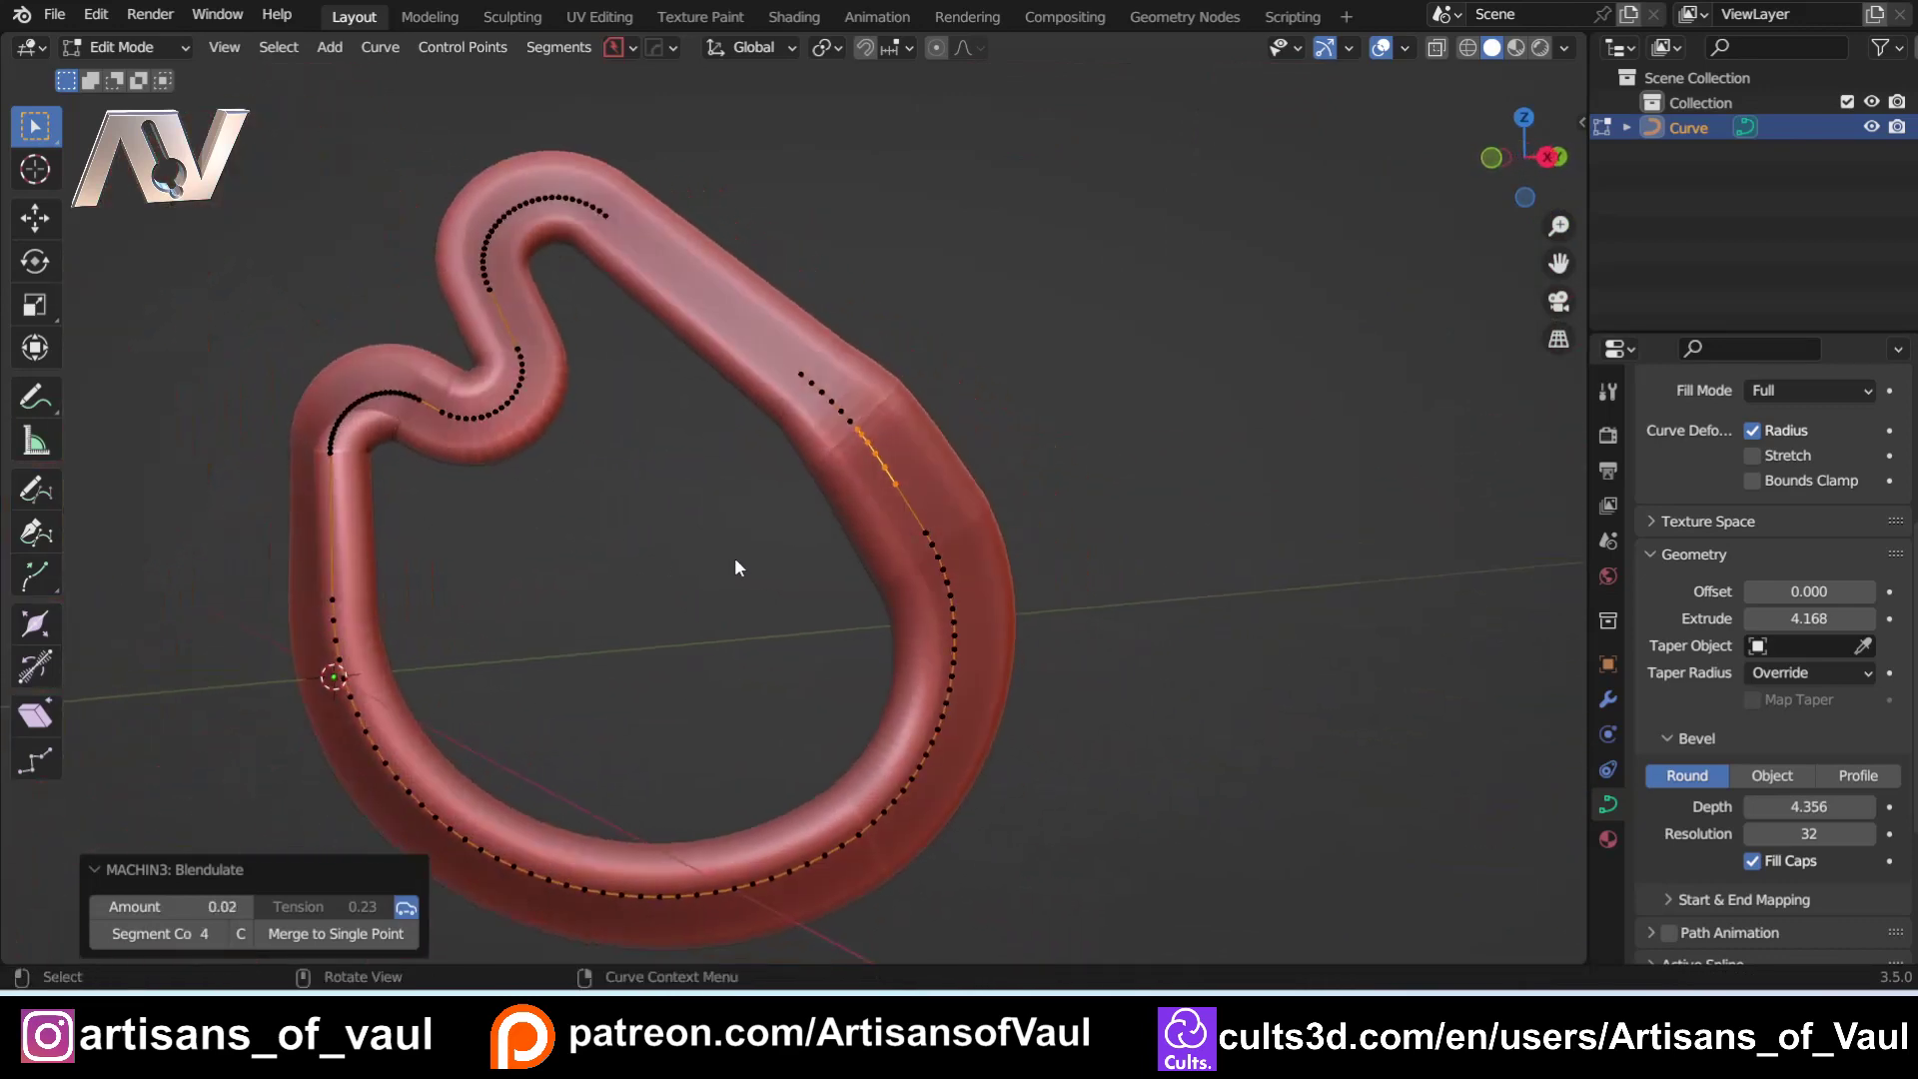
shift+middle_drag(560, 571, 899, 467)
Step: Shade the red tube smooth in Object Mode
key(Tab)
scroll(889, 450, down, 1)
middle_drag(879, 430, 937, 561)
right_click(794, 317)
click(769, 264)
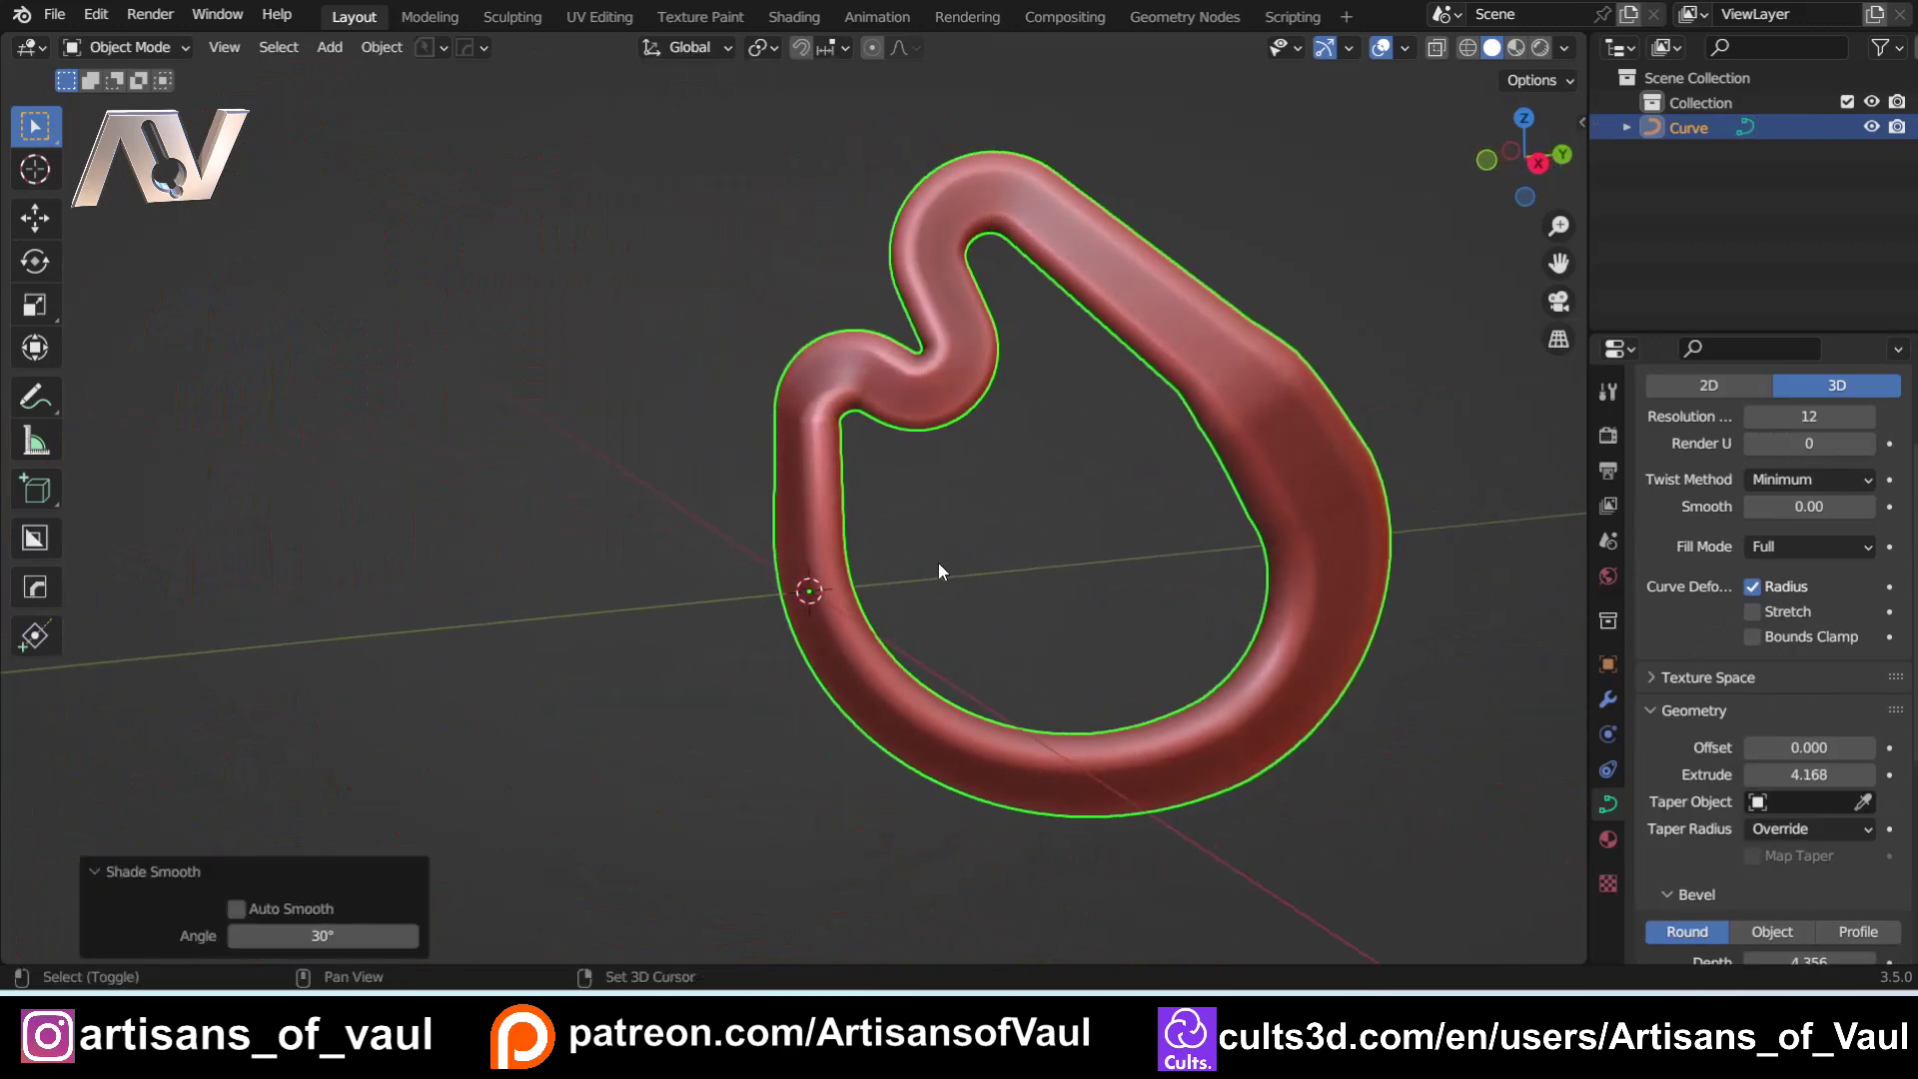
Step: Add a cube and move it to the left of the tube
key(shift+a)
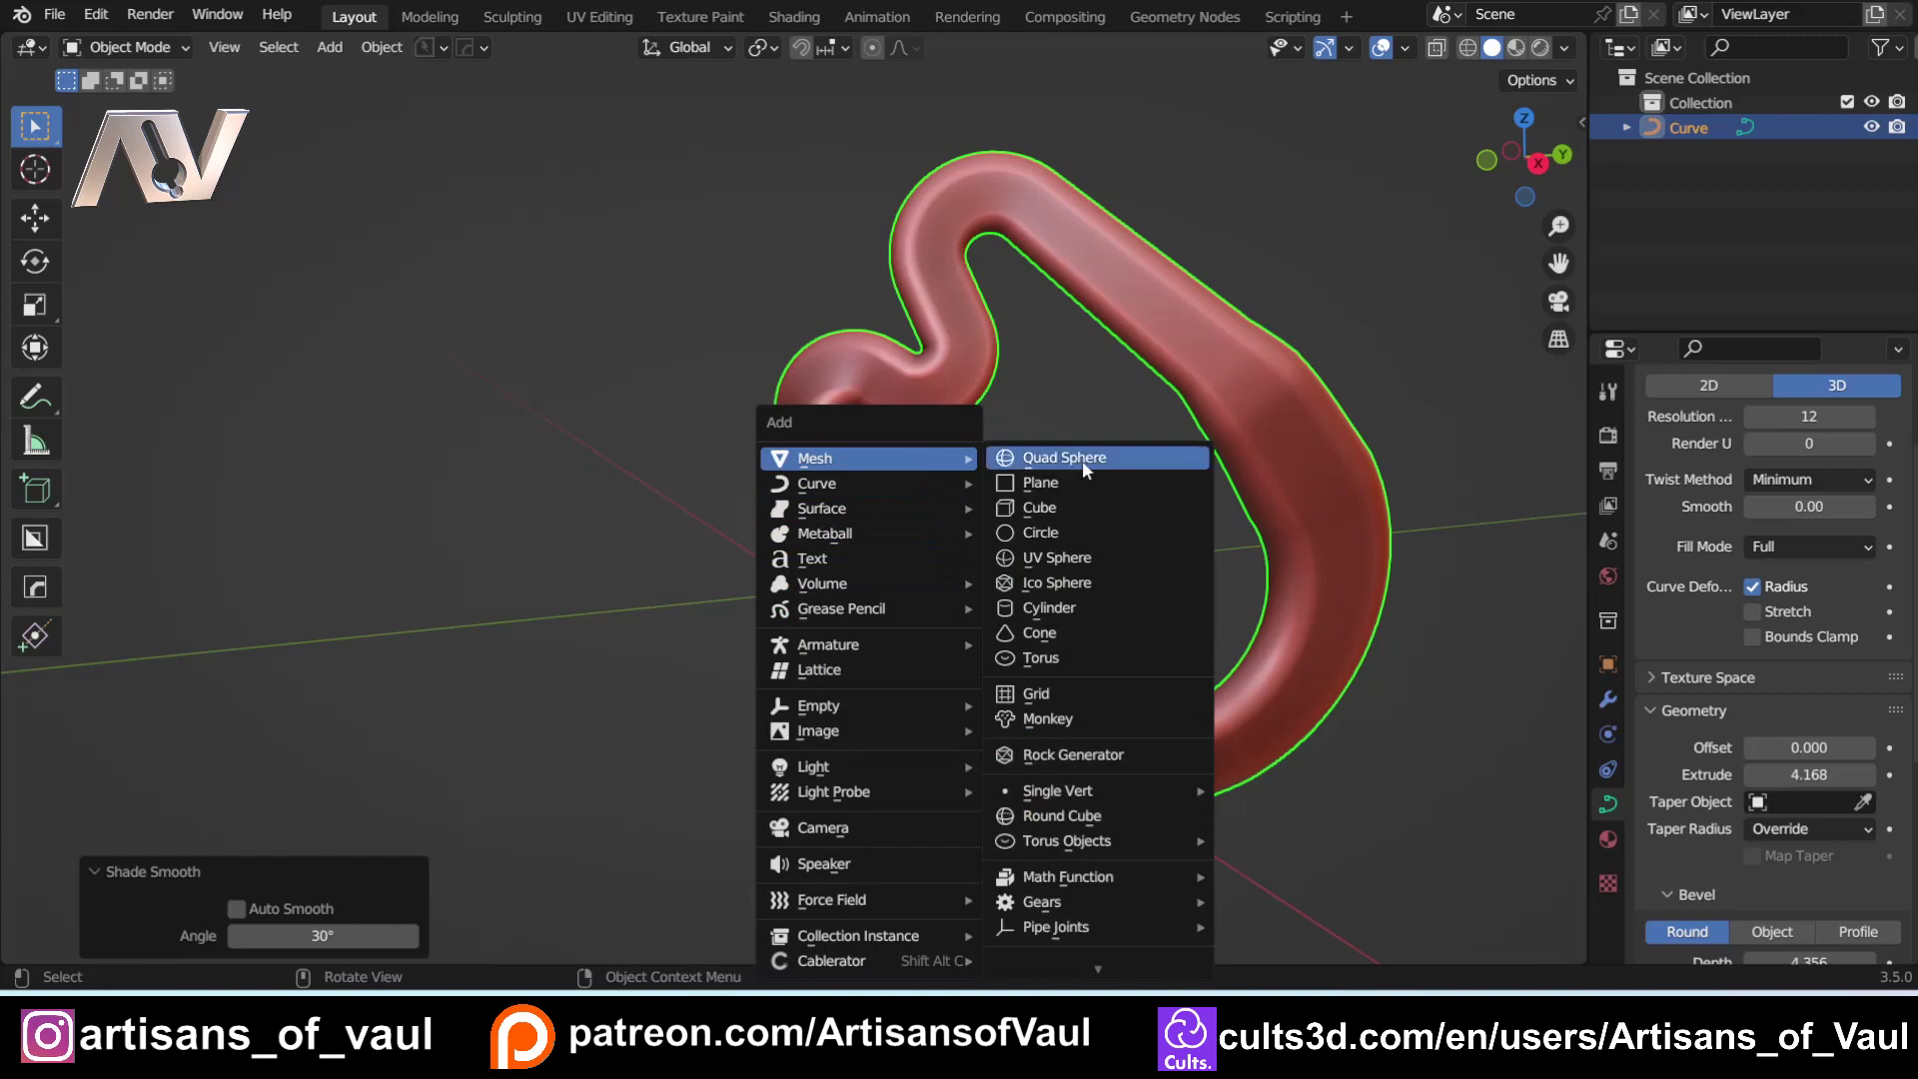
click(1063, 505)
middle_drag(1129, 551, 1222, 543)
key(g)
click(787, 541)
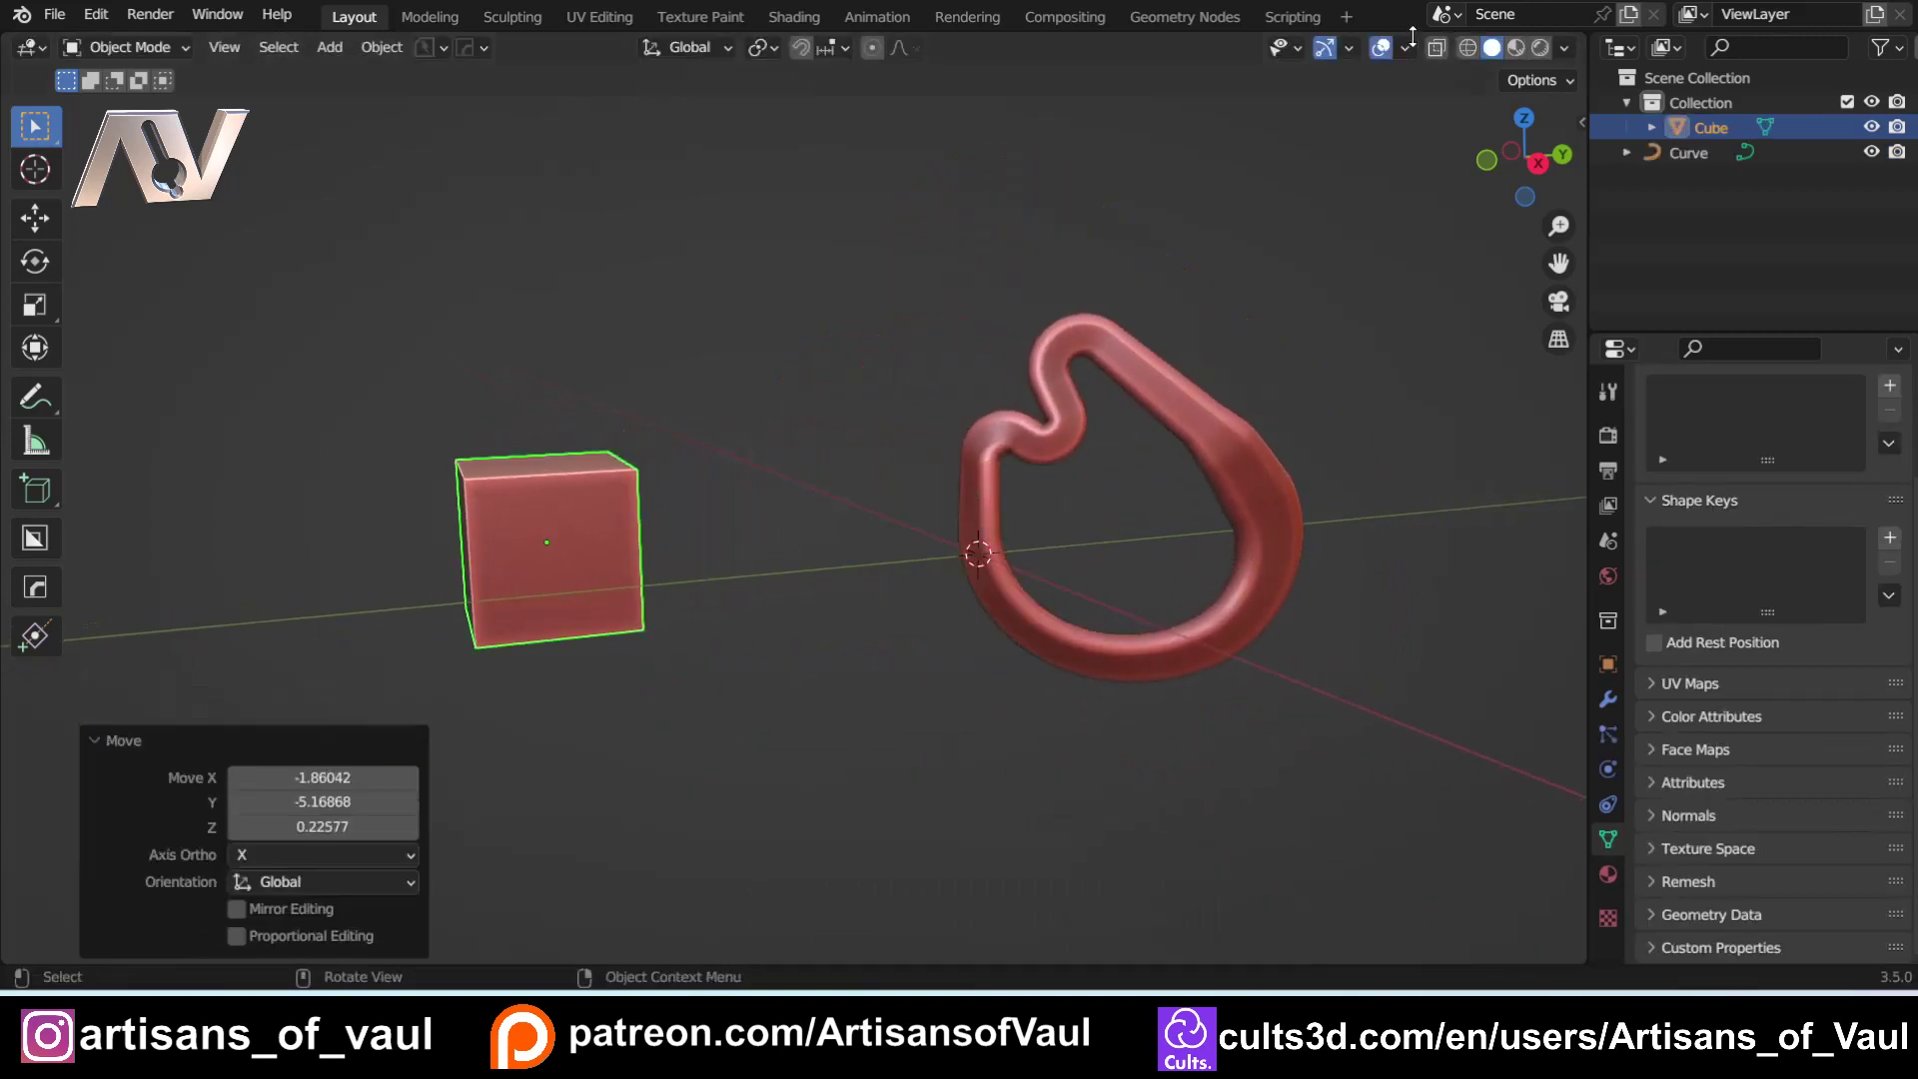
Step: Turn off the Normals overlay in the curve's Edit Mode, then reselect the cube
click(1070, 432)
key(Tab)
click(899, 442)
click(1409, 48)
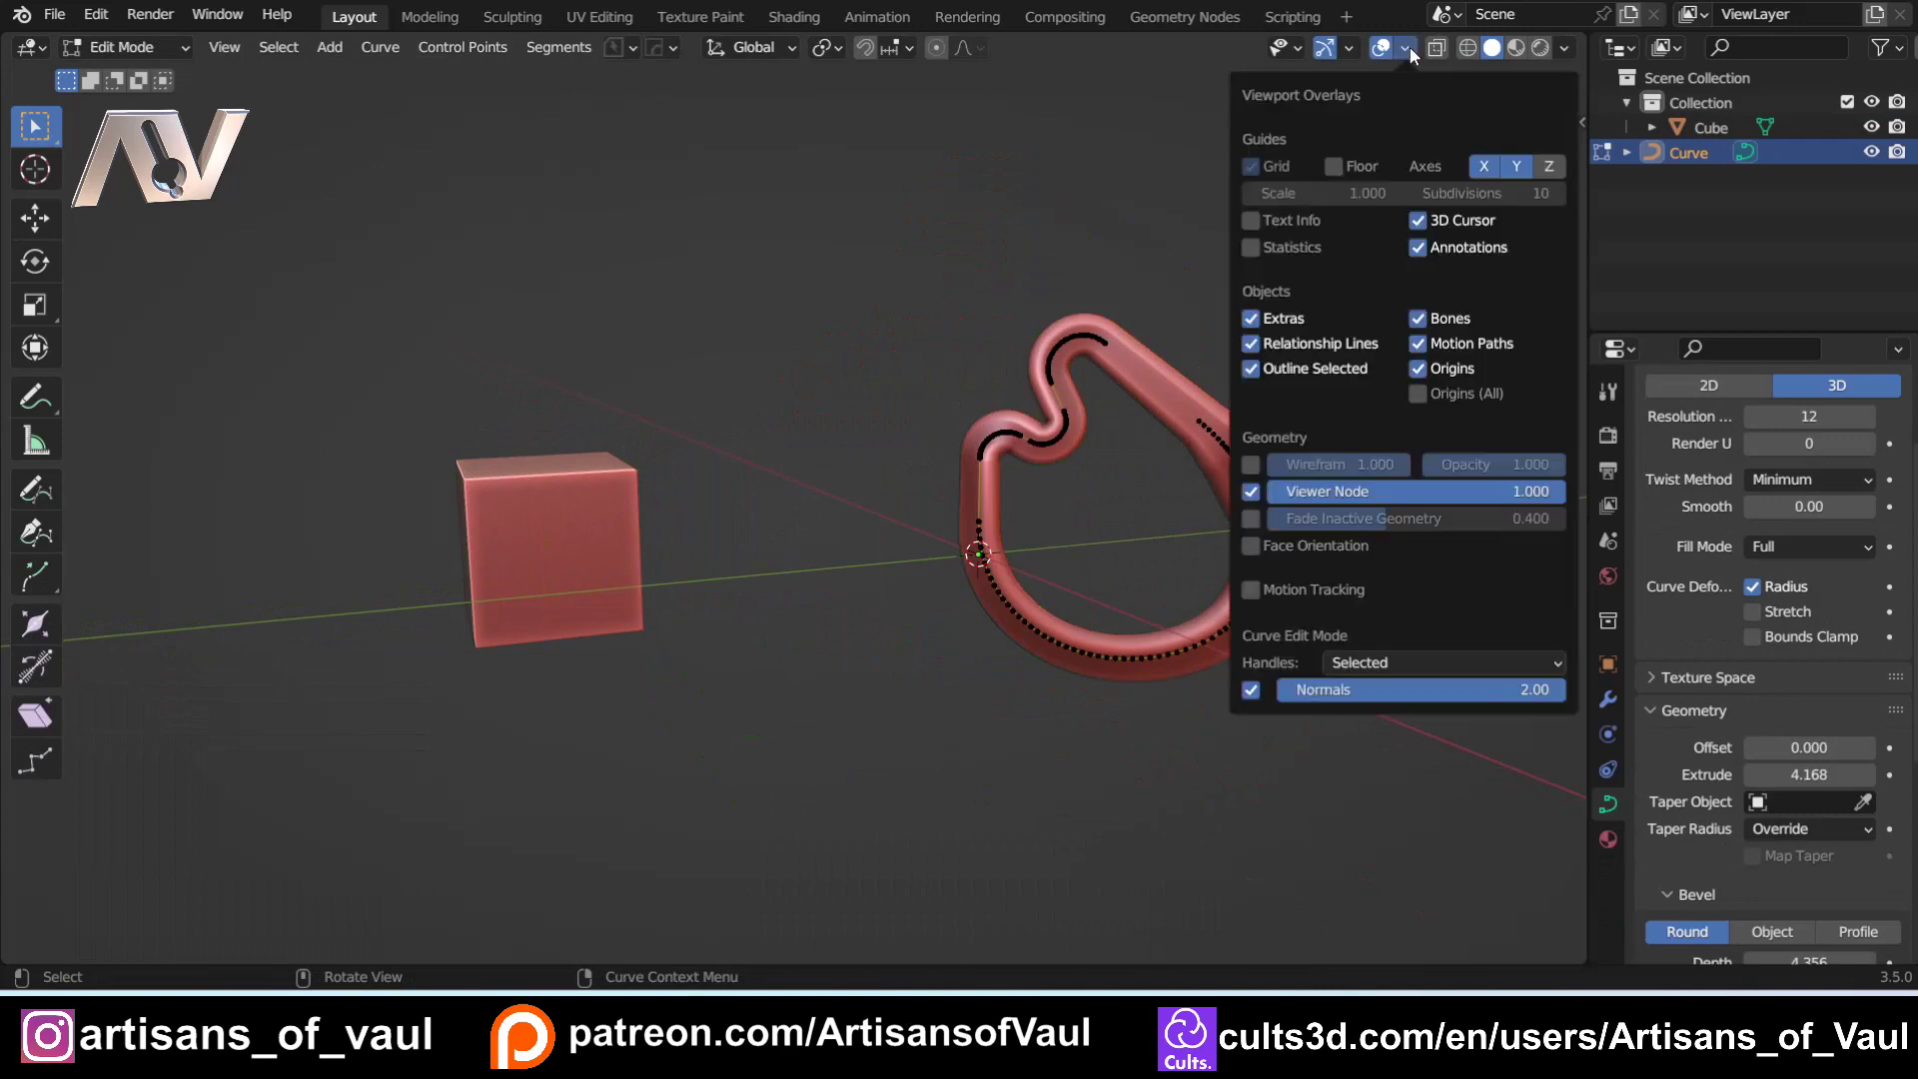
click(1251, 689)
key(ctrl+Tab)
click(636, 399)
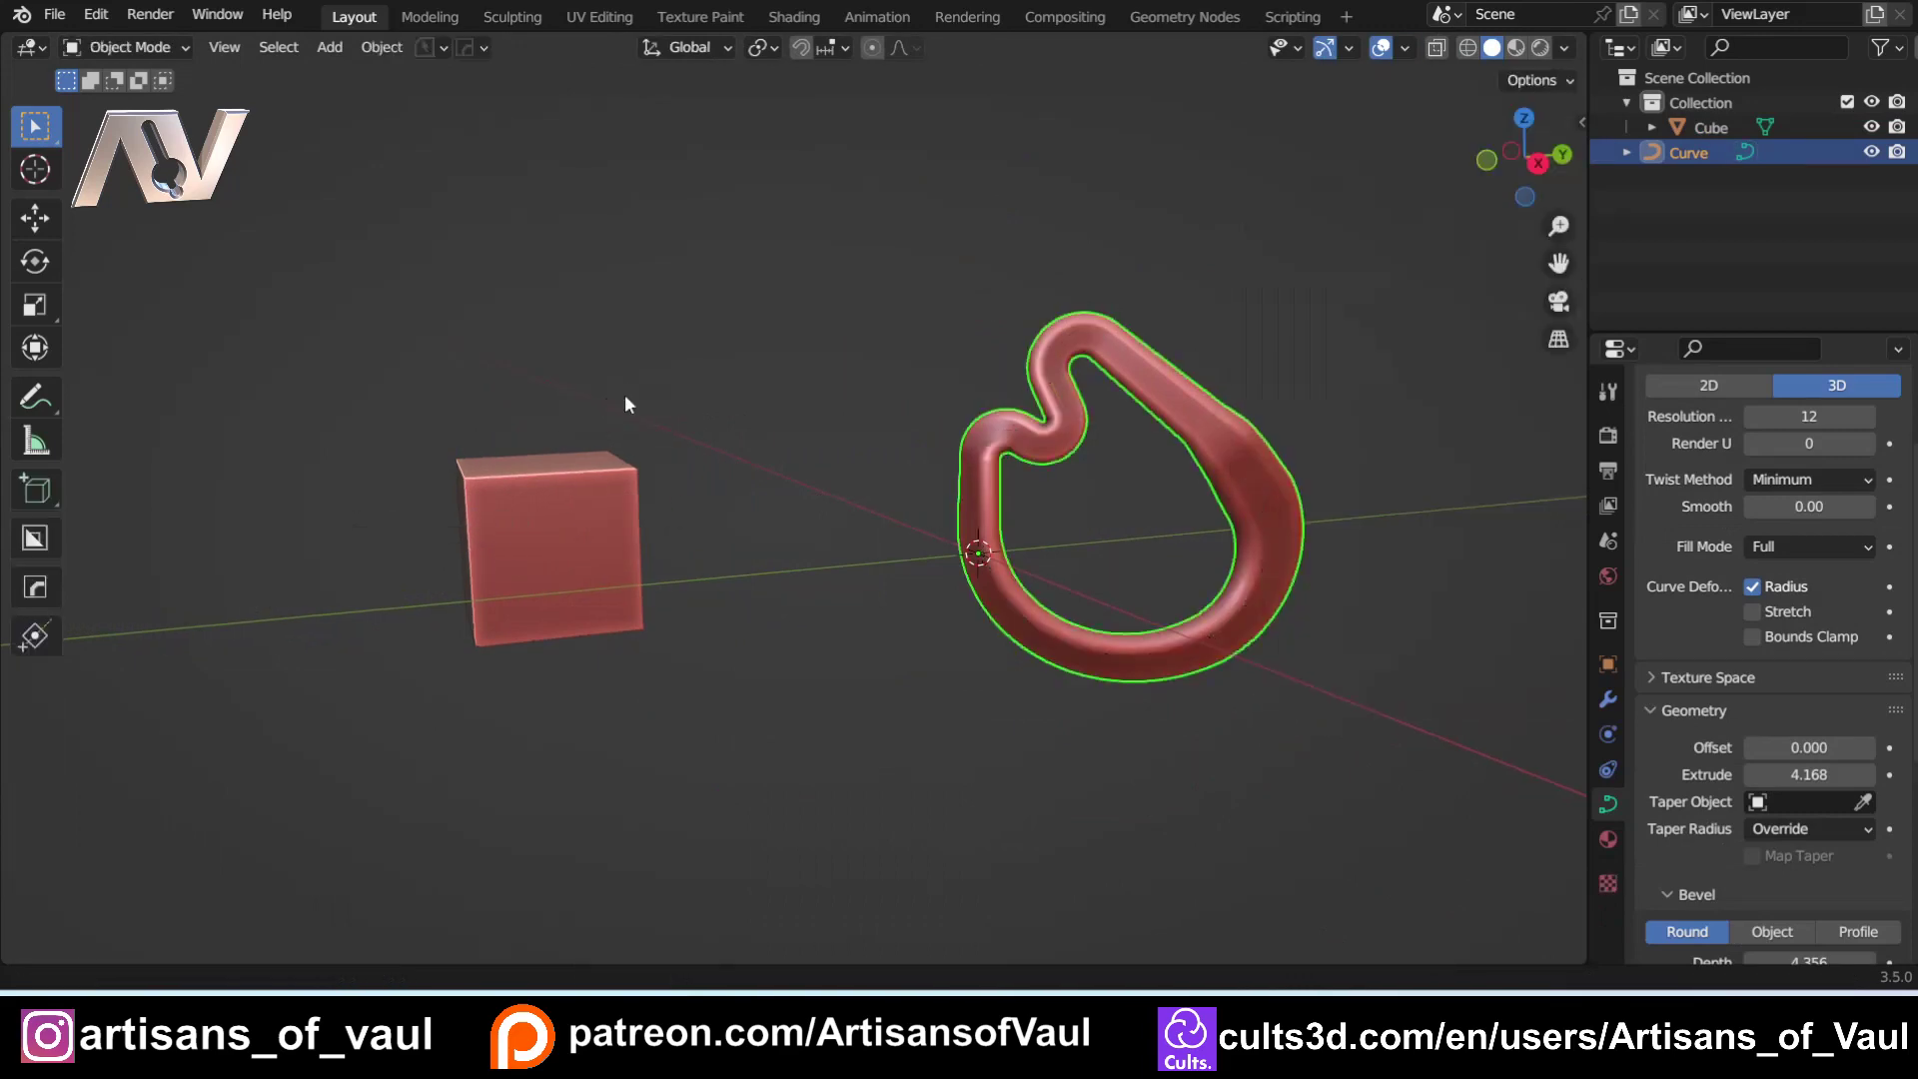
click(560, 494)
shift+middle_drag(561, 495, 859, 611)
scroll(779, 459, up, 4)
Step: Select one vertical edge and three top edges of the cube in Edit Mode
key(ctrl+Tab)
click(857, 745)
click(575, 632)
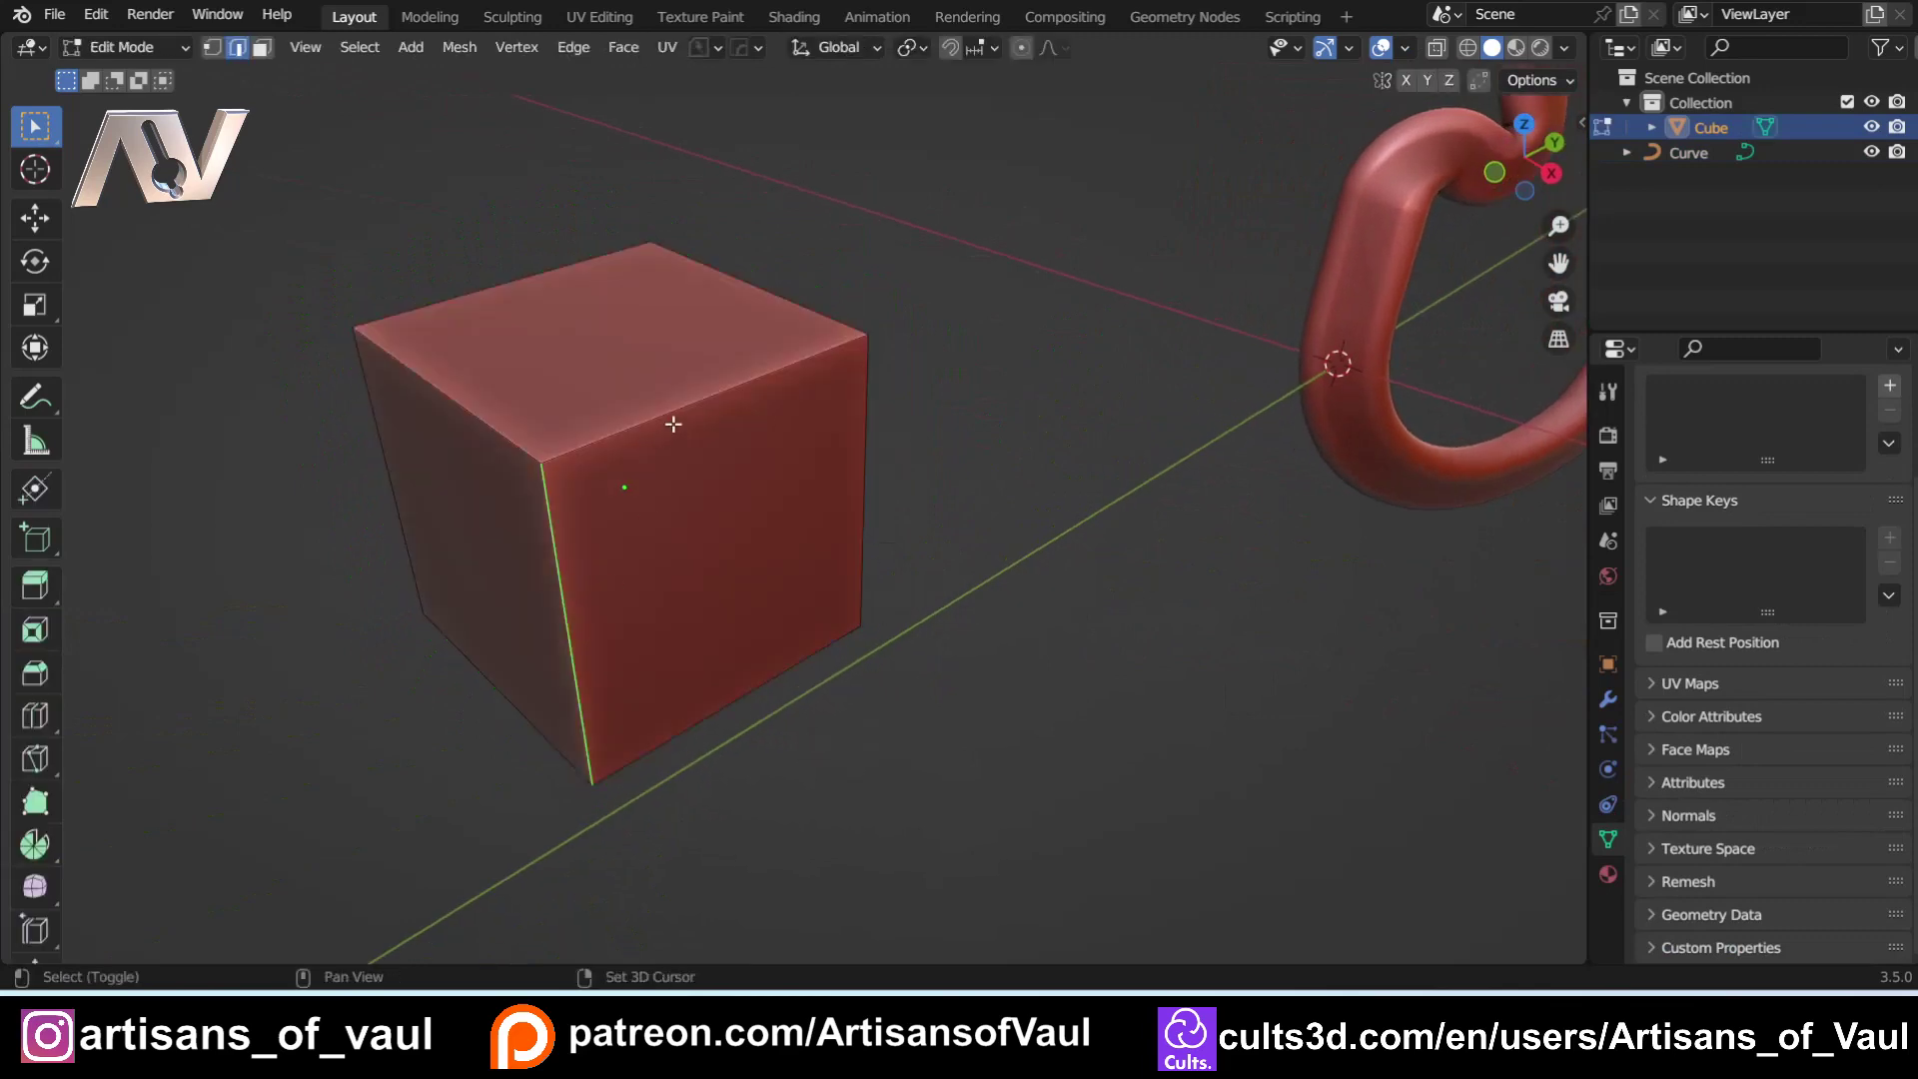
shift+click(689, 405)
shift+click(758, 304)
shift+click(584, 268)
middle_drag(644, 380, 854, 478)
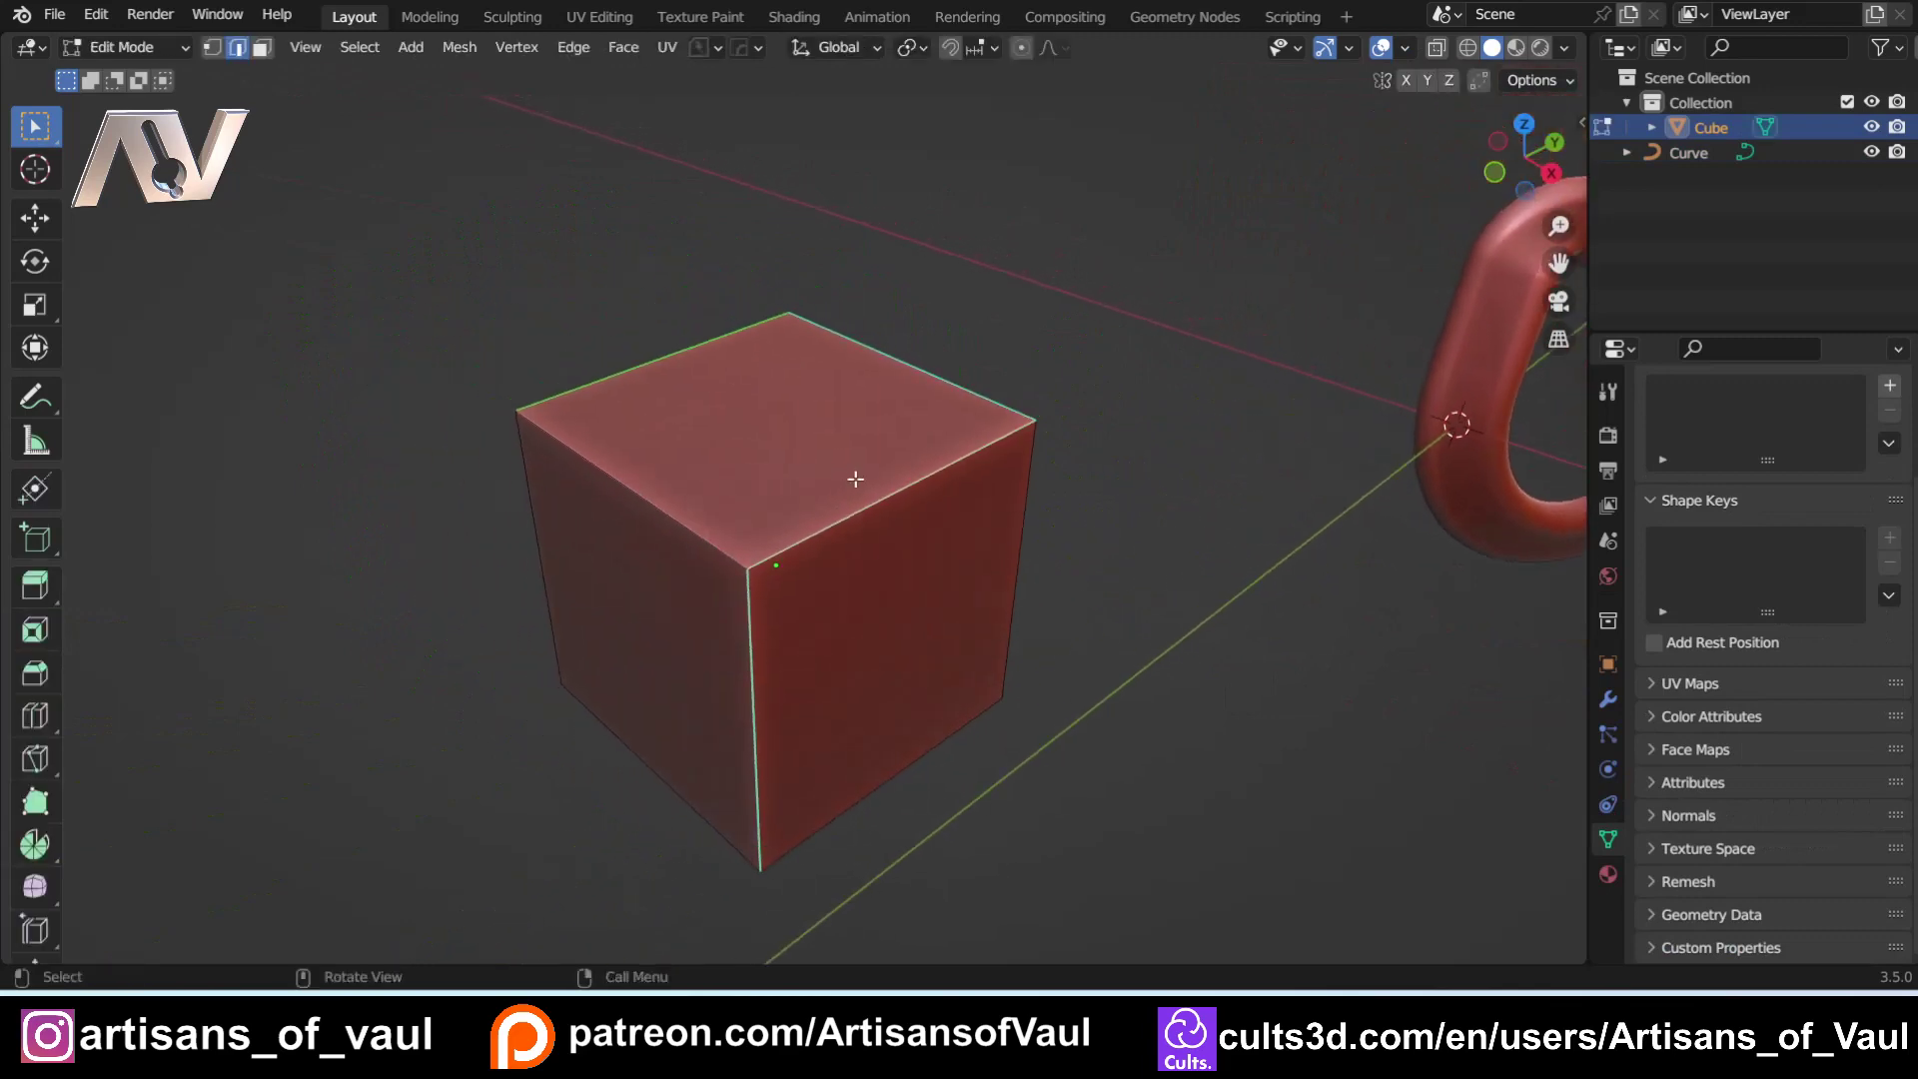
Step: Extract the selected edges into a rounded tube curve with HOps Curve/Extract
key(q)
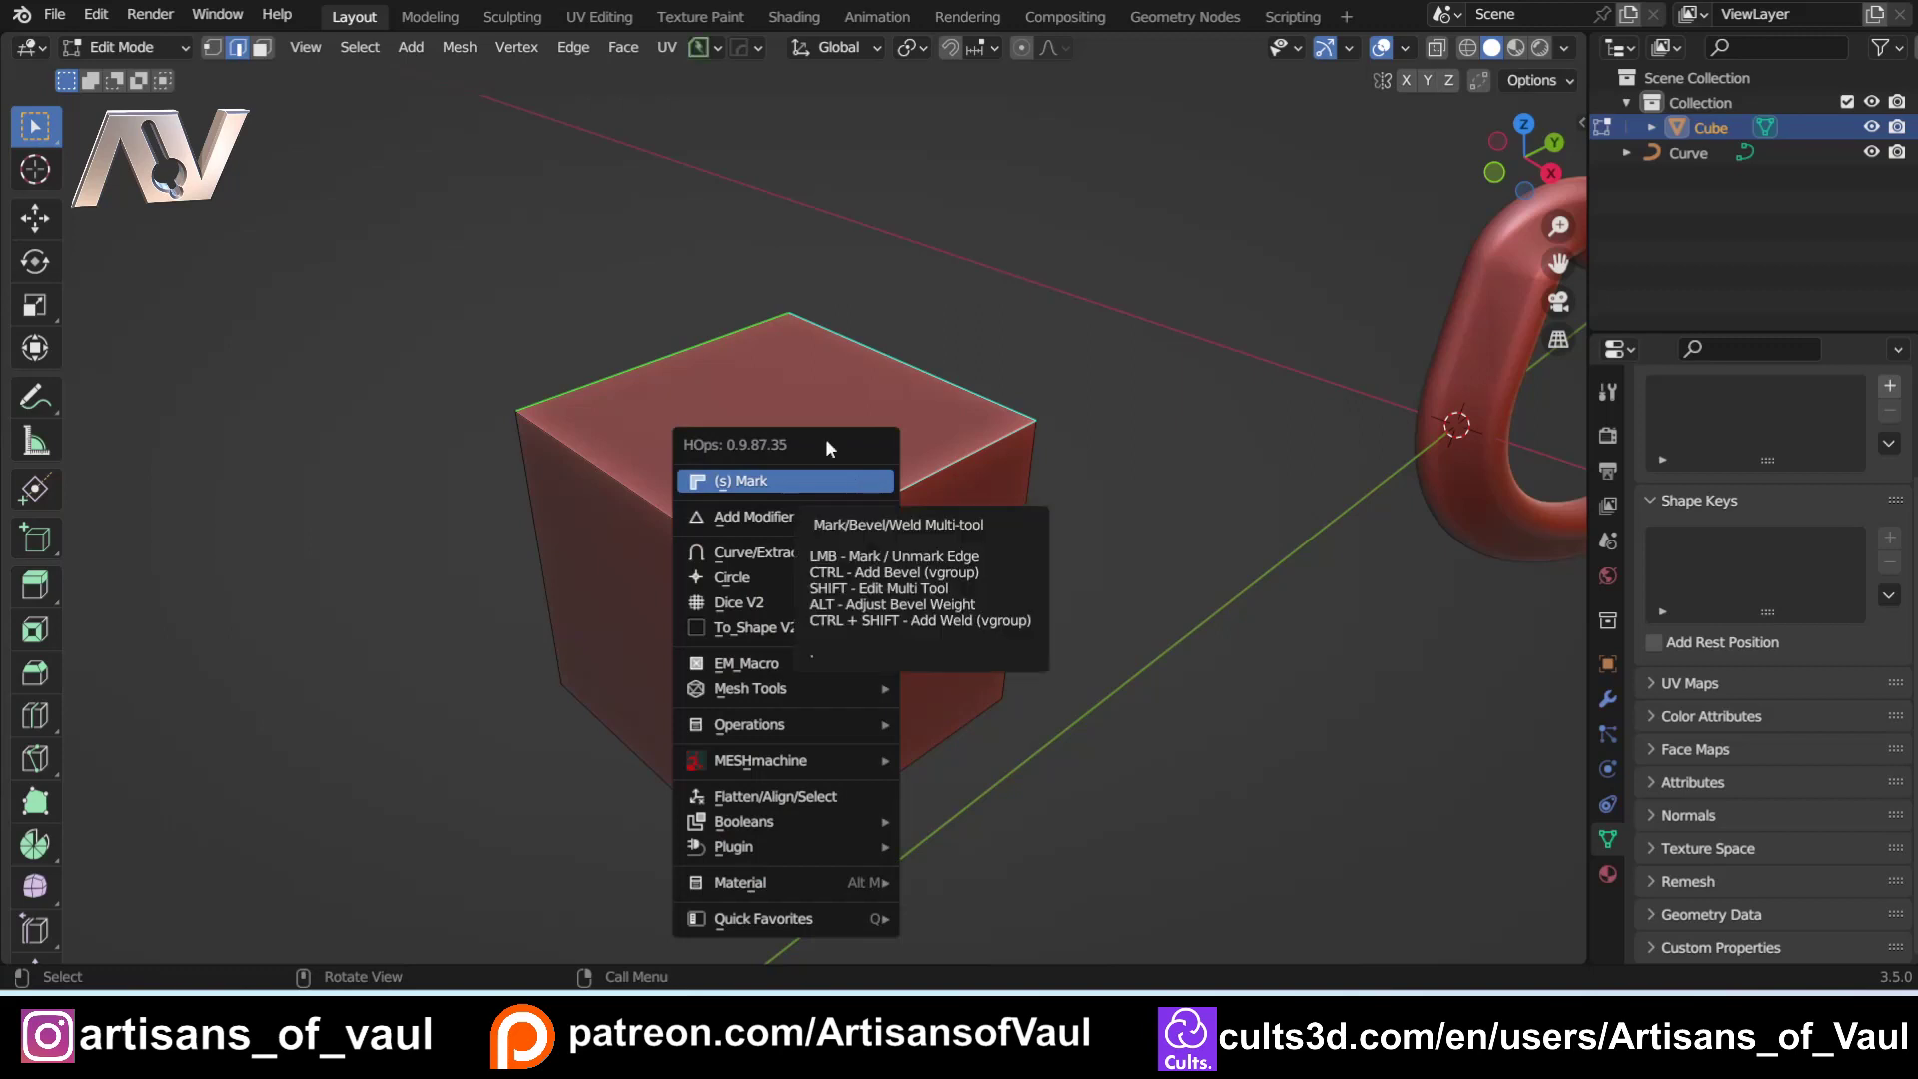
click(765, 553)
scroll(927, 562, up, 17)
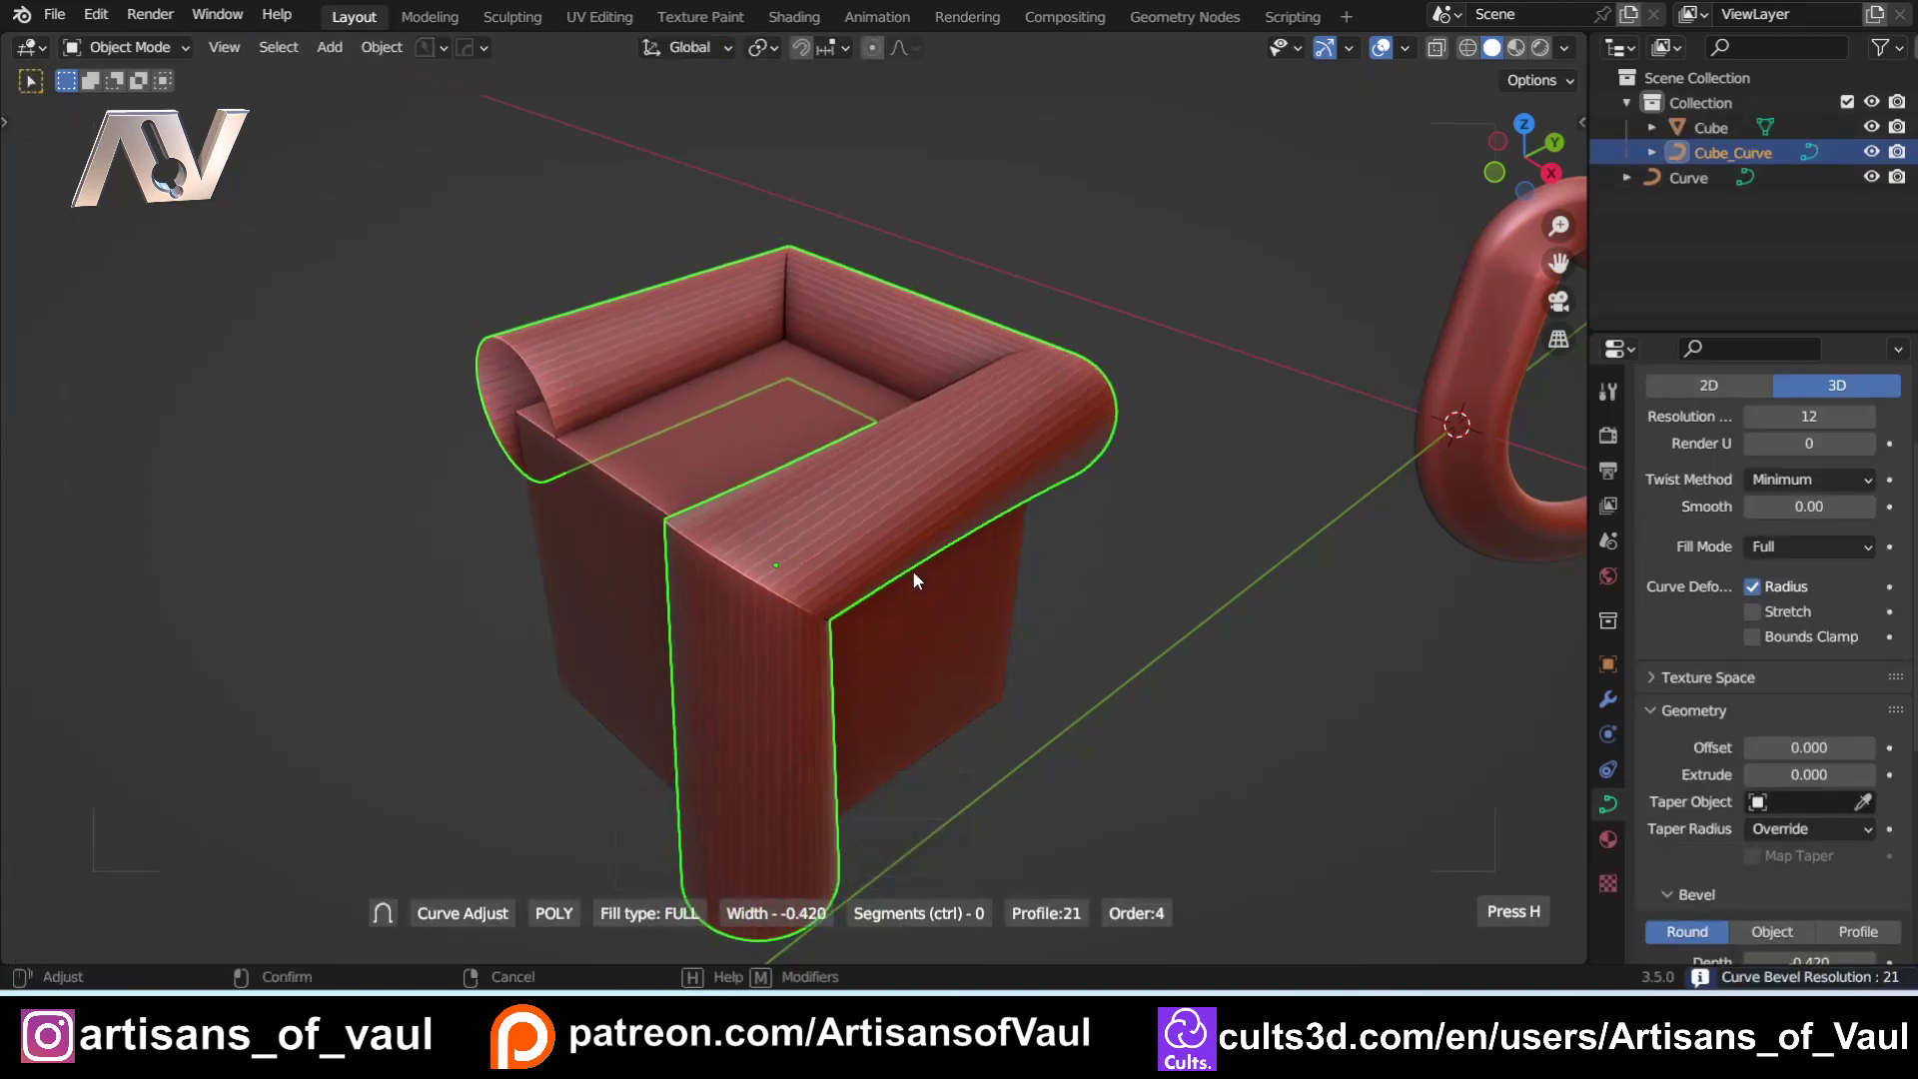
click(899, 579)
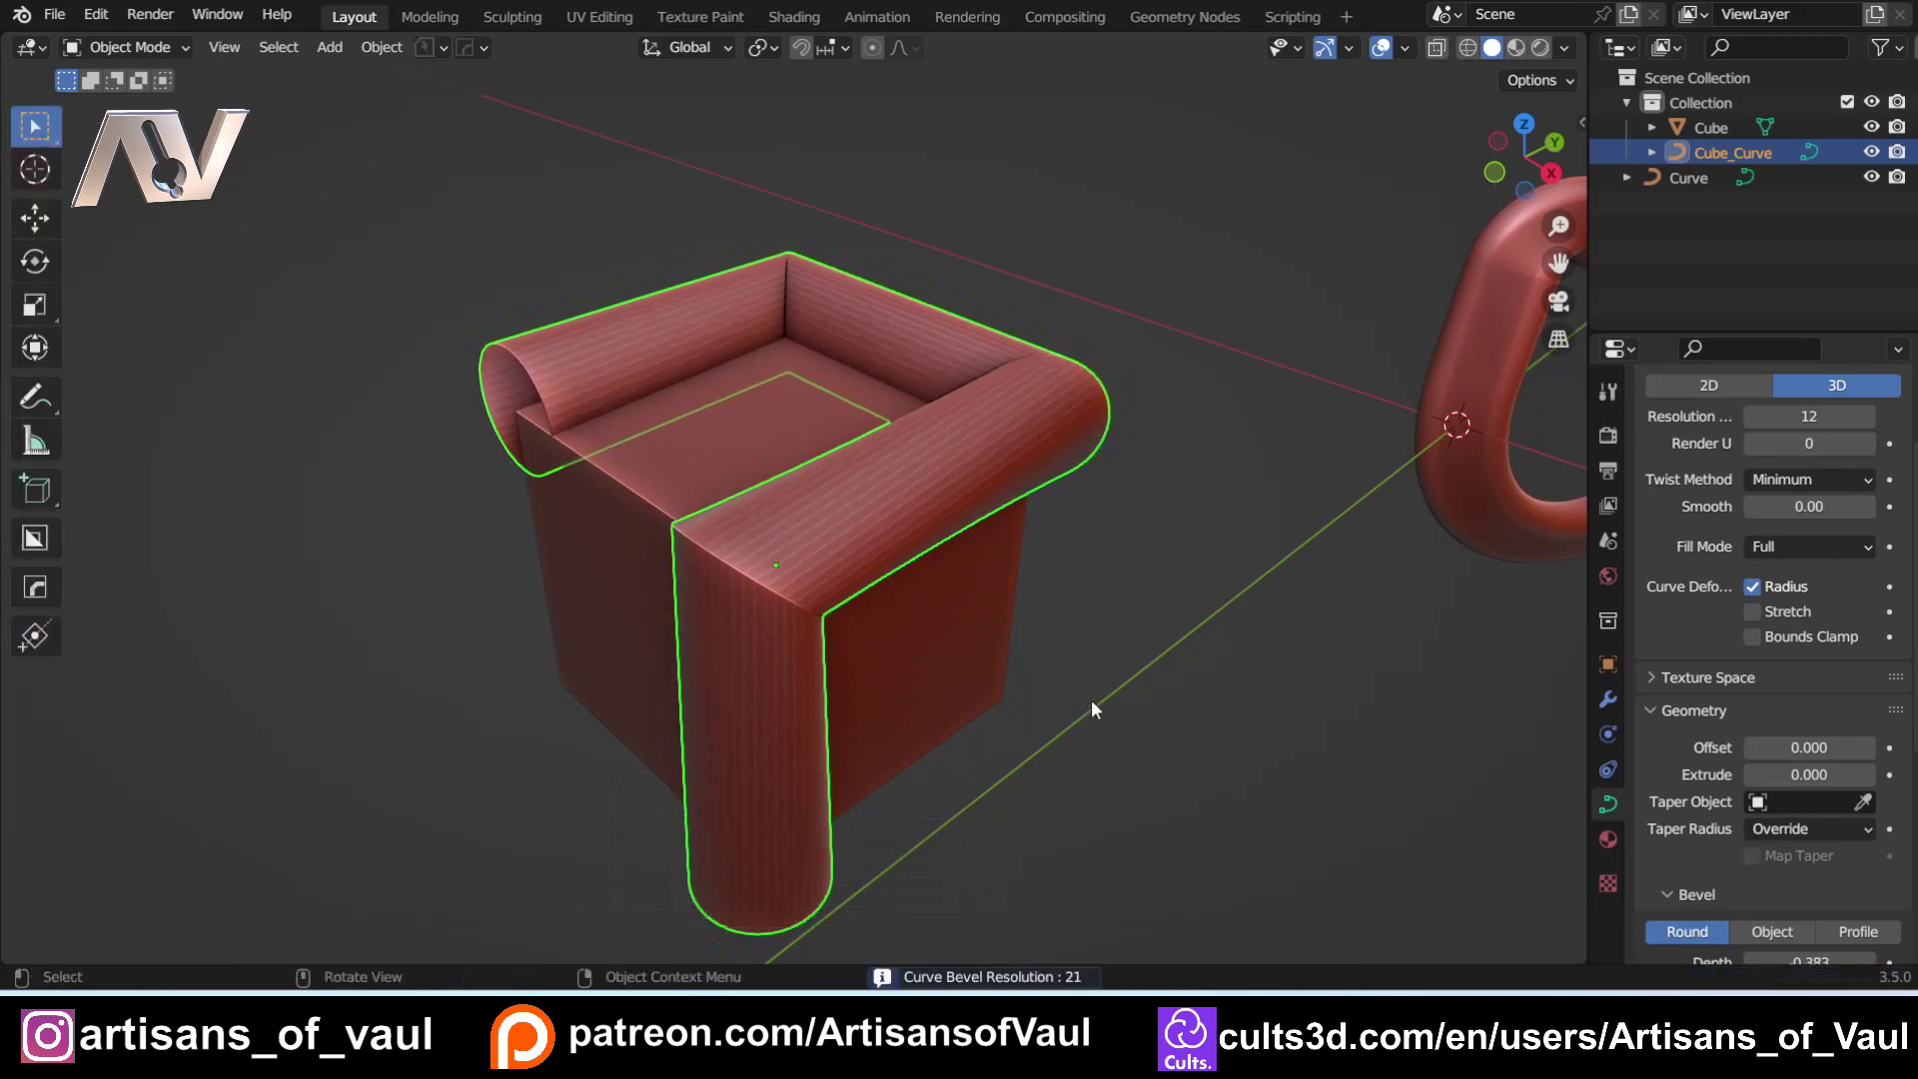
middle_drag(1091, 699, 842, 556)
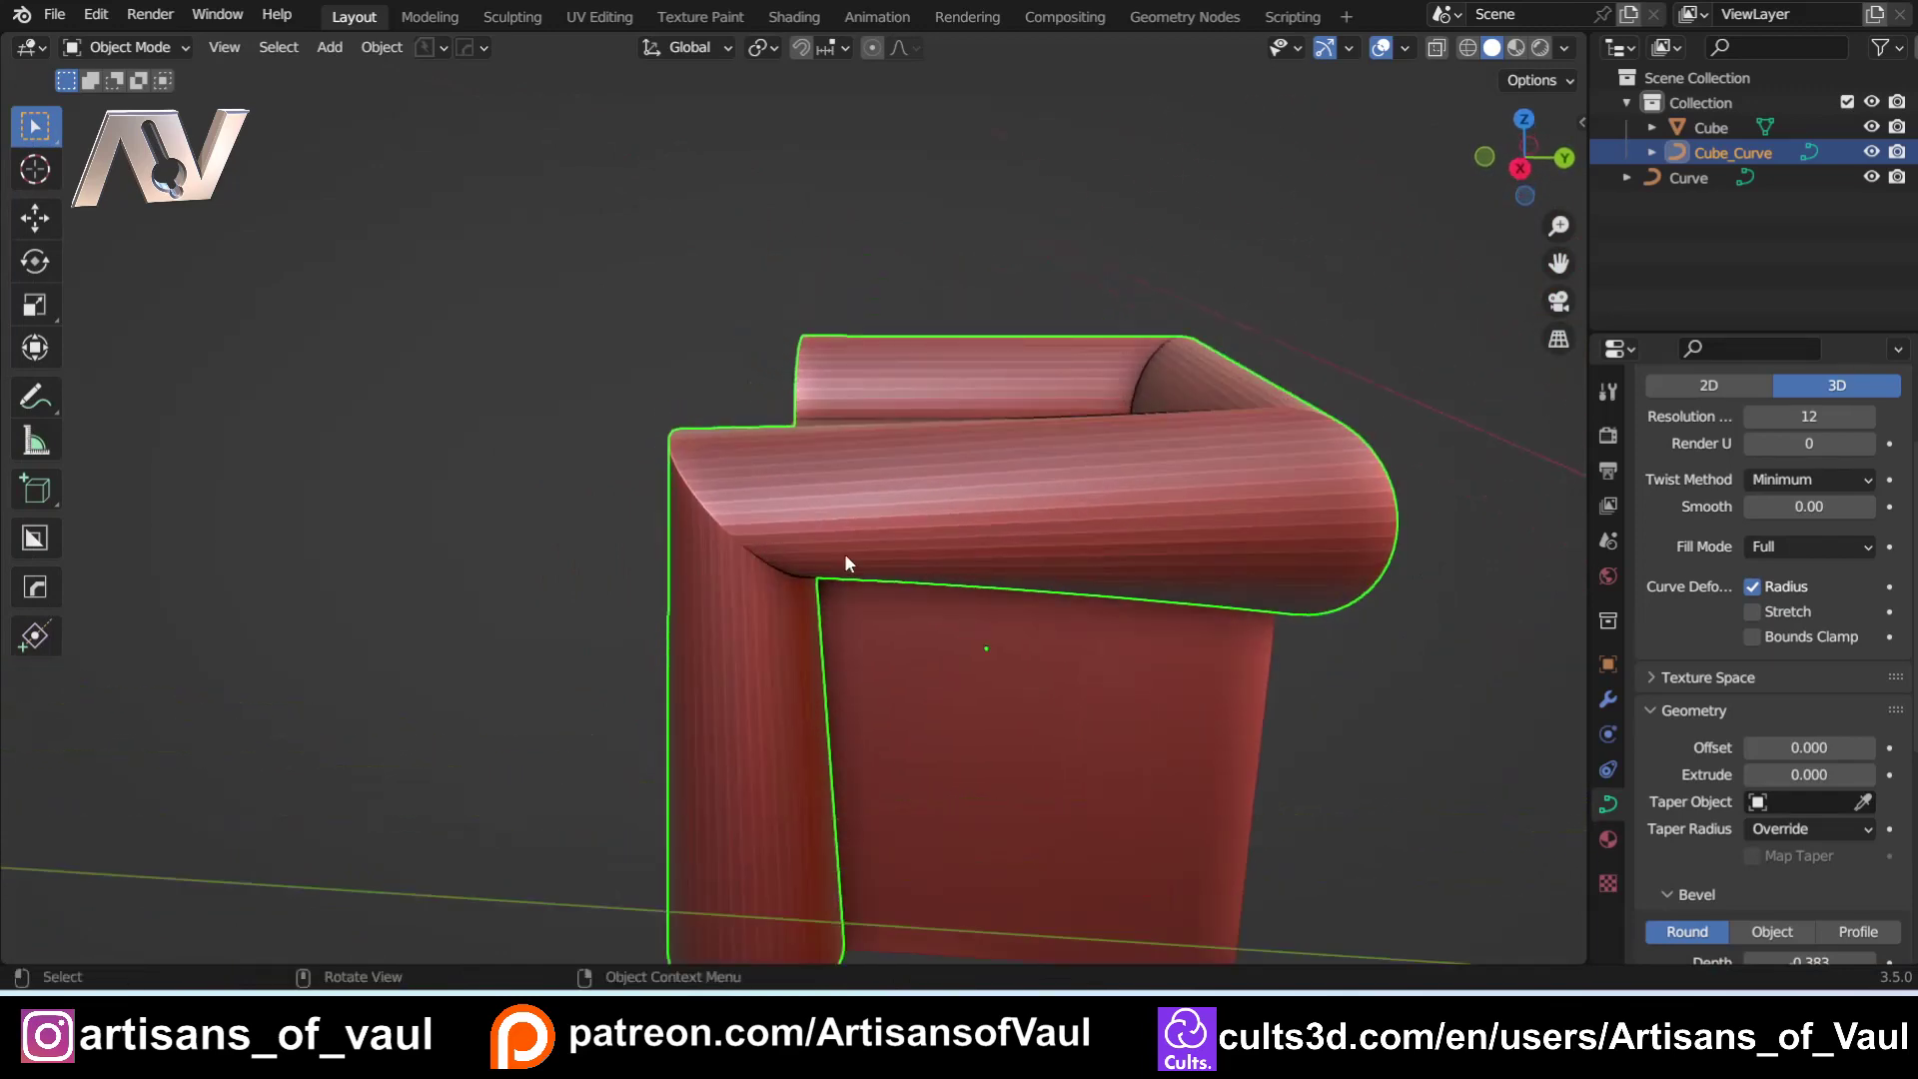
Step: Enter Edit Mode and round the first selected corner of Cube_Curve with Blendulate
key(ctrl+Tab)
click(735, 546)
drag(712, 494, 831, 605)
key(ctrl+b)
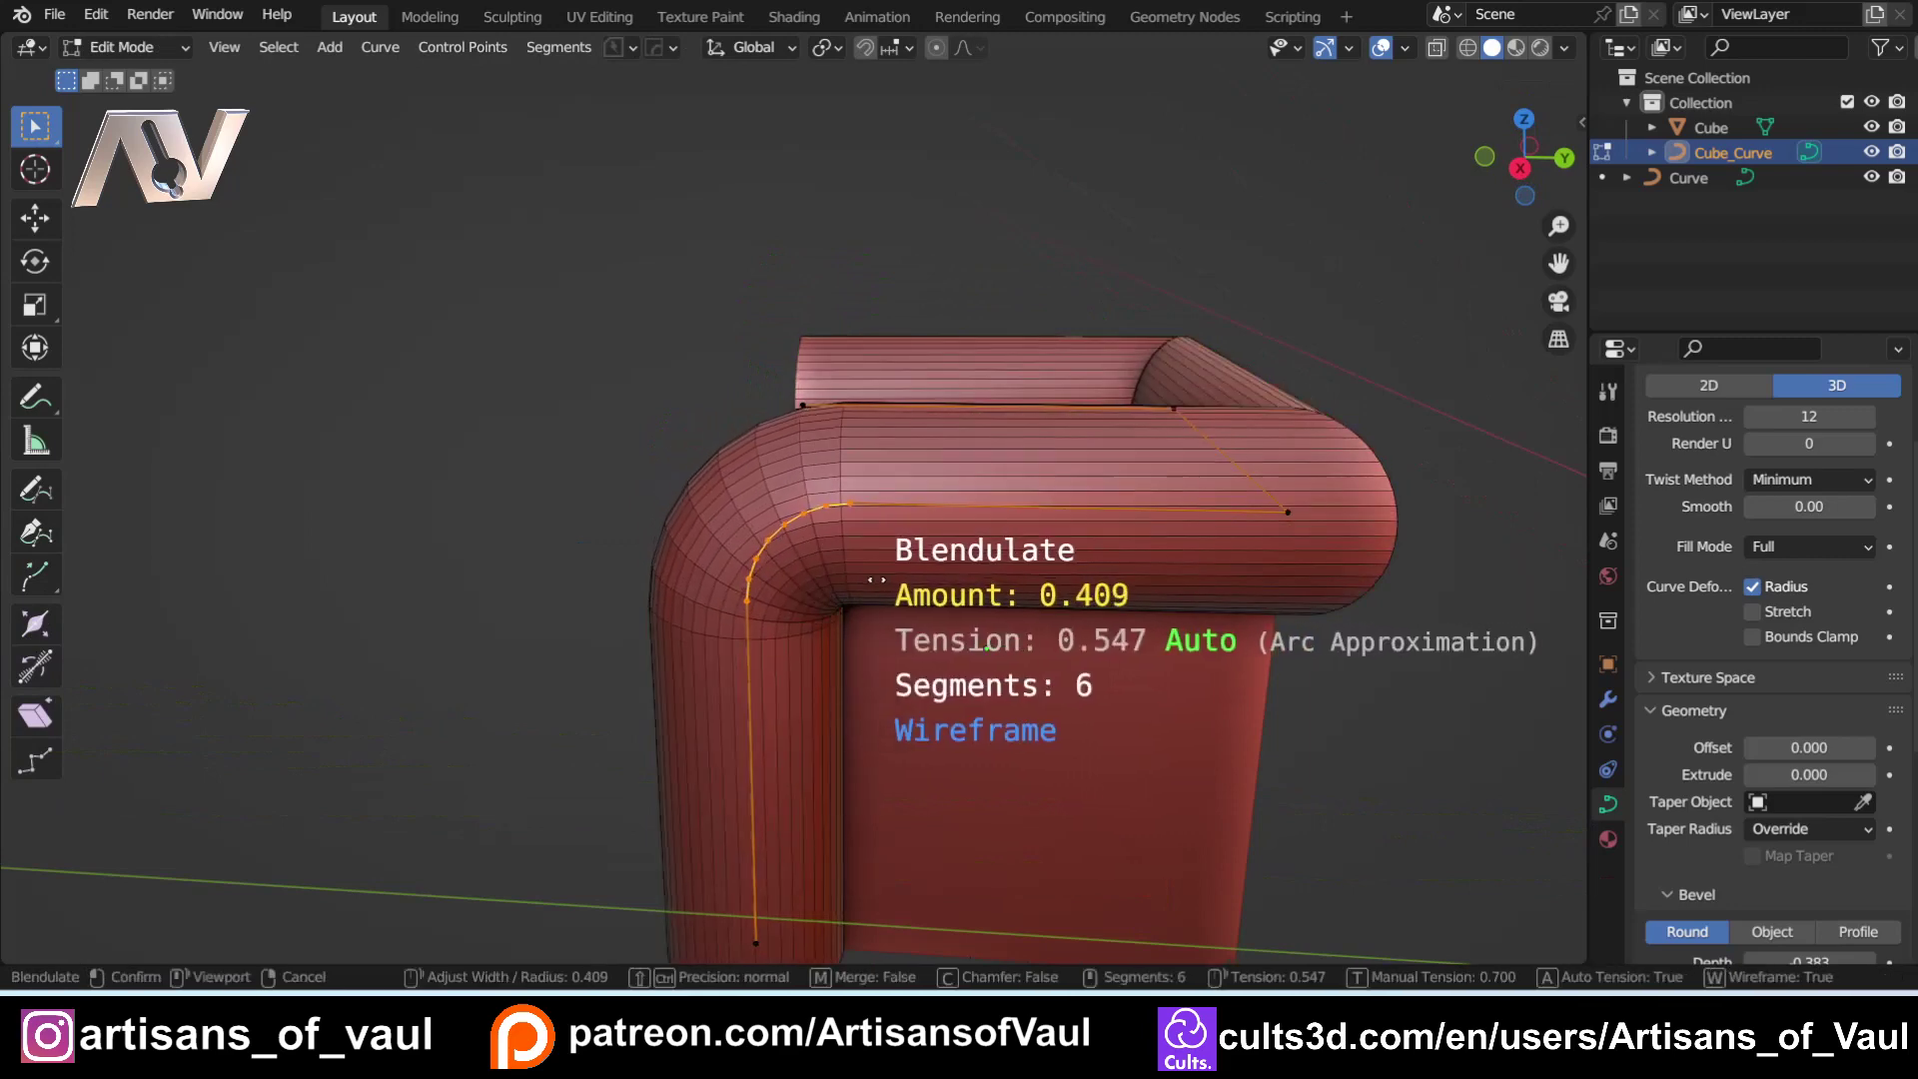
scroll(889, 587, up, 5)
scroll(916, 594, up, 4)
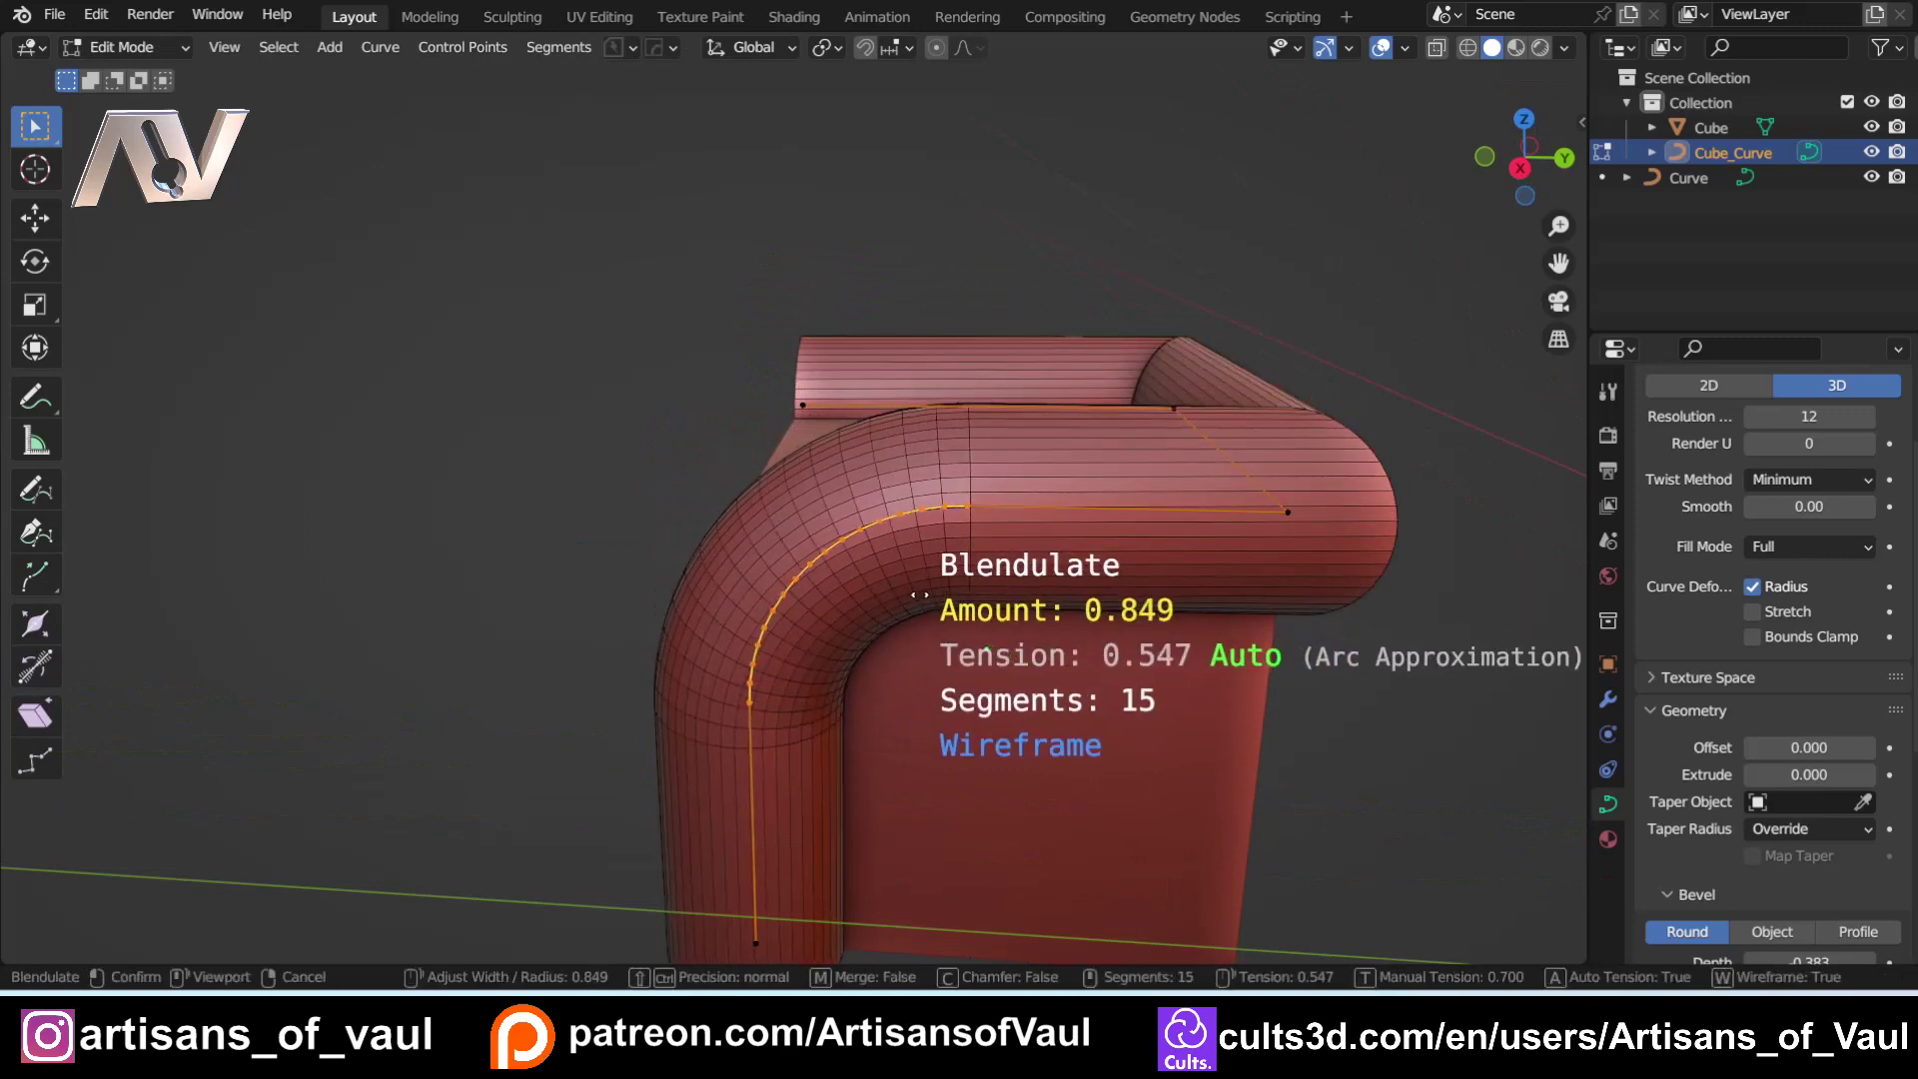
scroll(906, 595, up, 1)
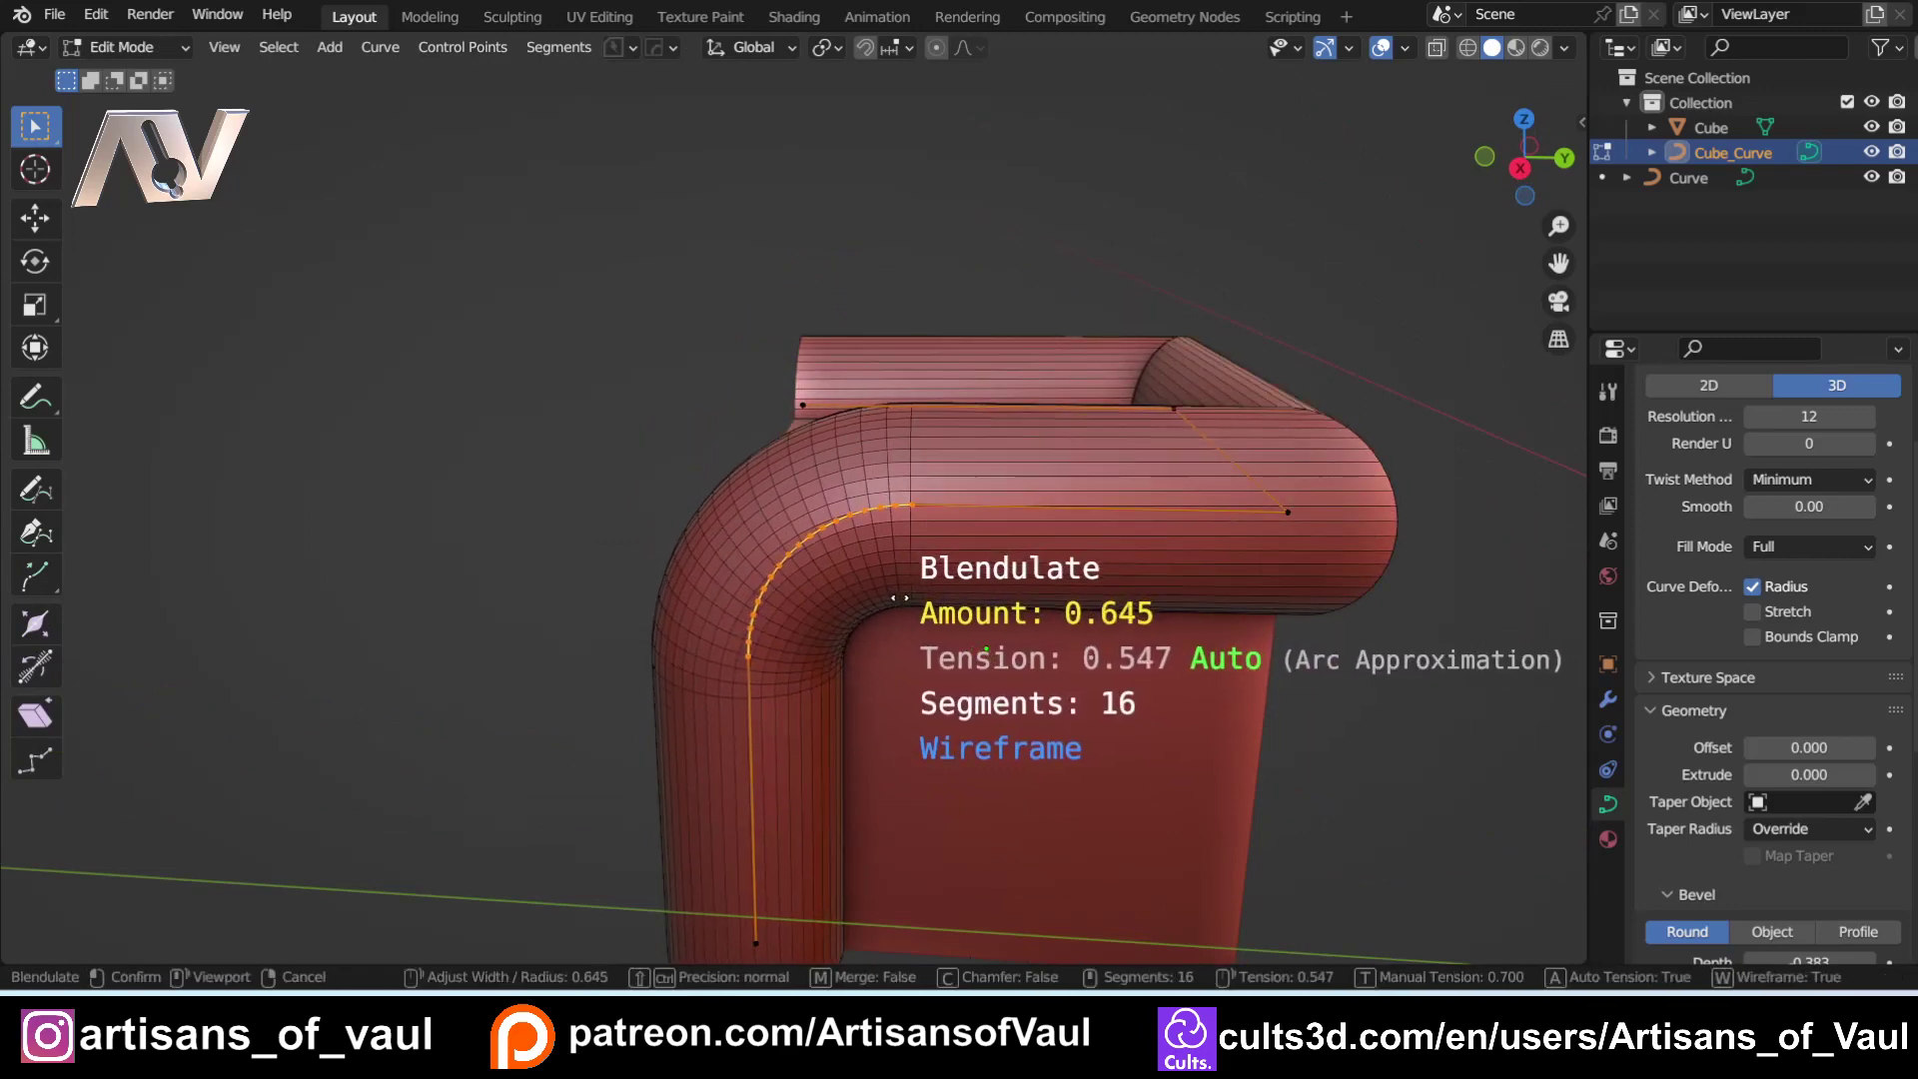
click(961, 519)
Step: Blendulate the far corner, then undo that rounding
middle_drag(961, 519, 1171, 561)
click(1208, 481)
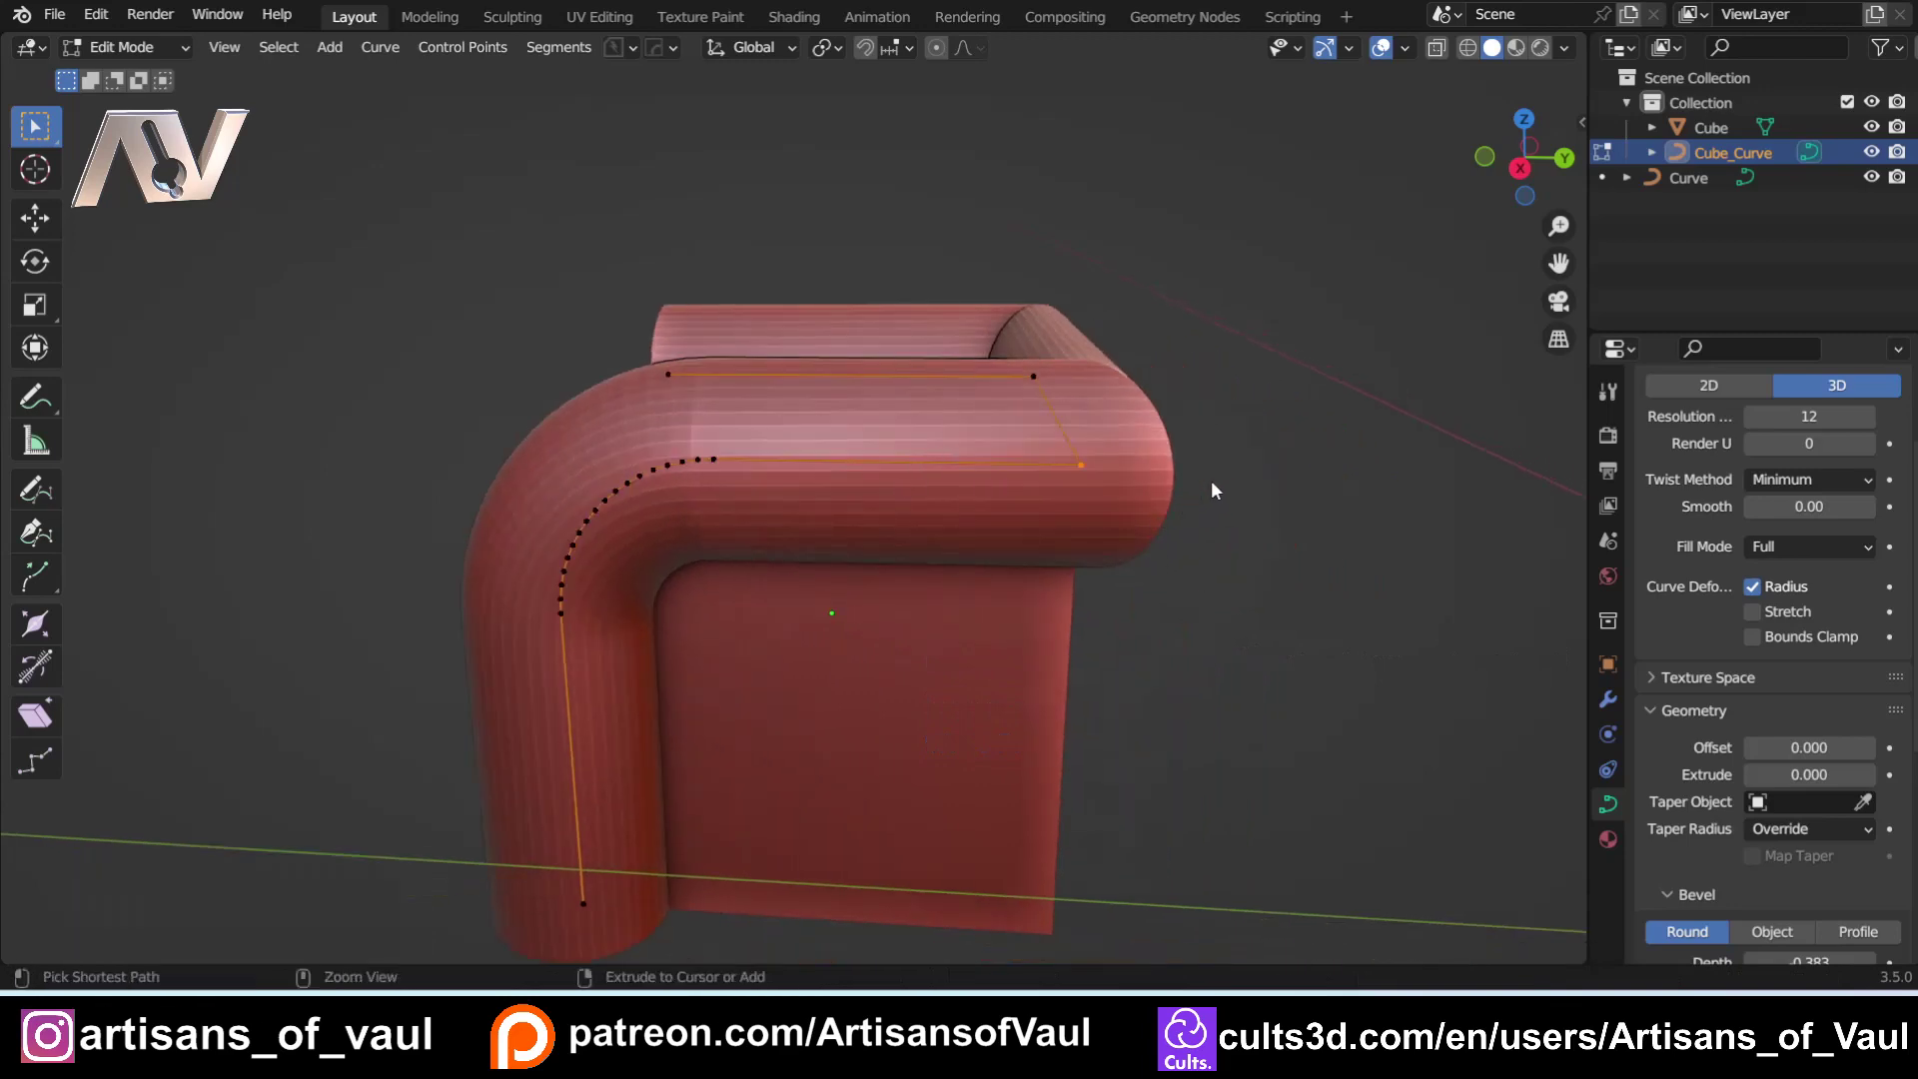
key(ctrl+b)
scroll(1244, 496, up, 5)
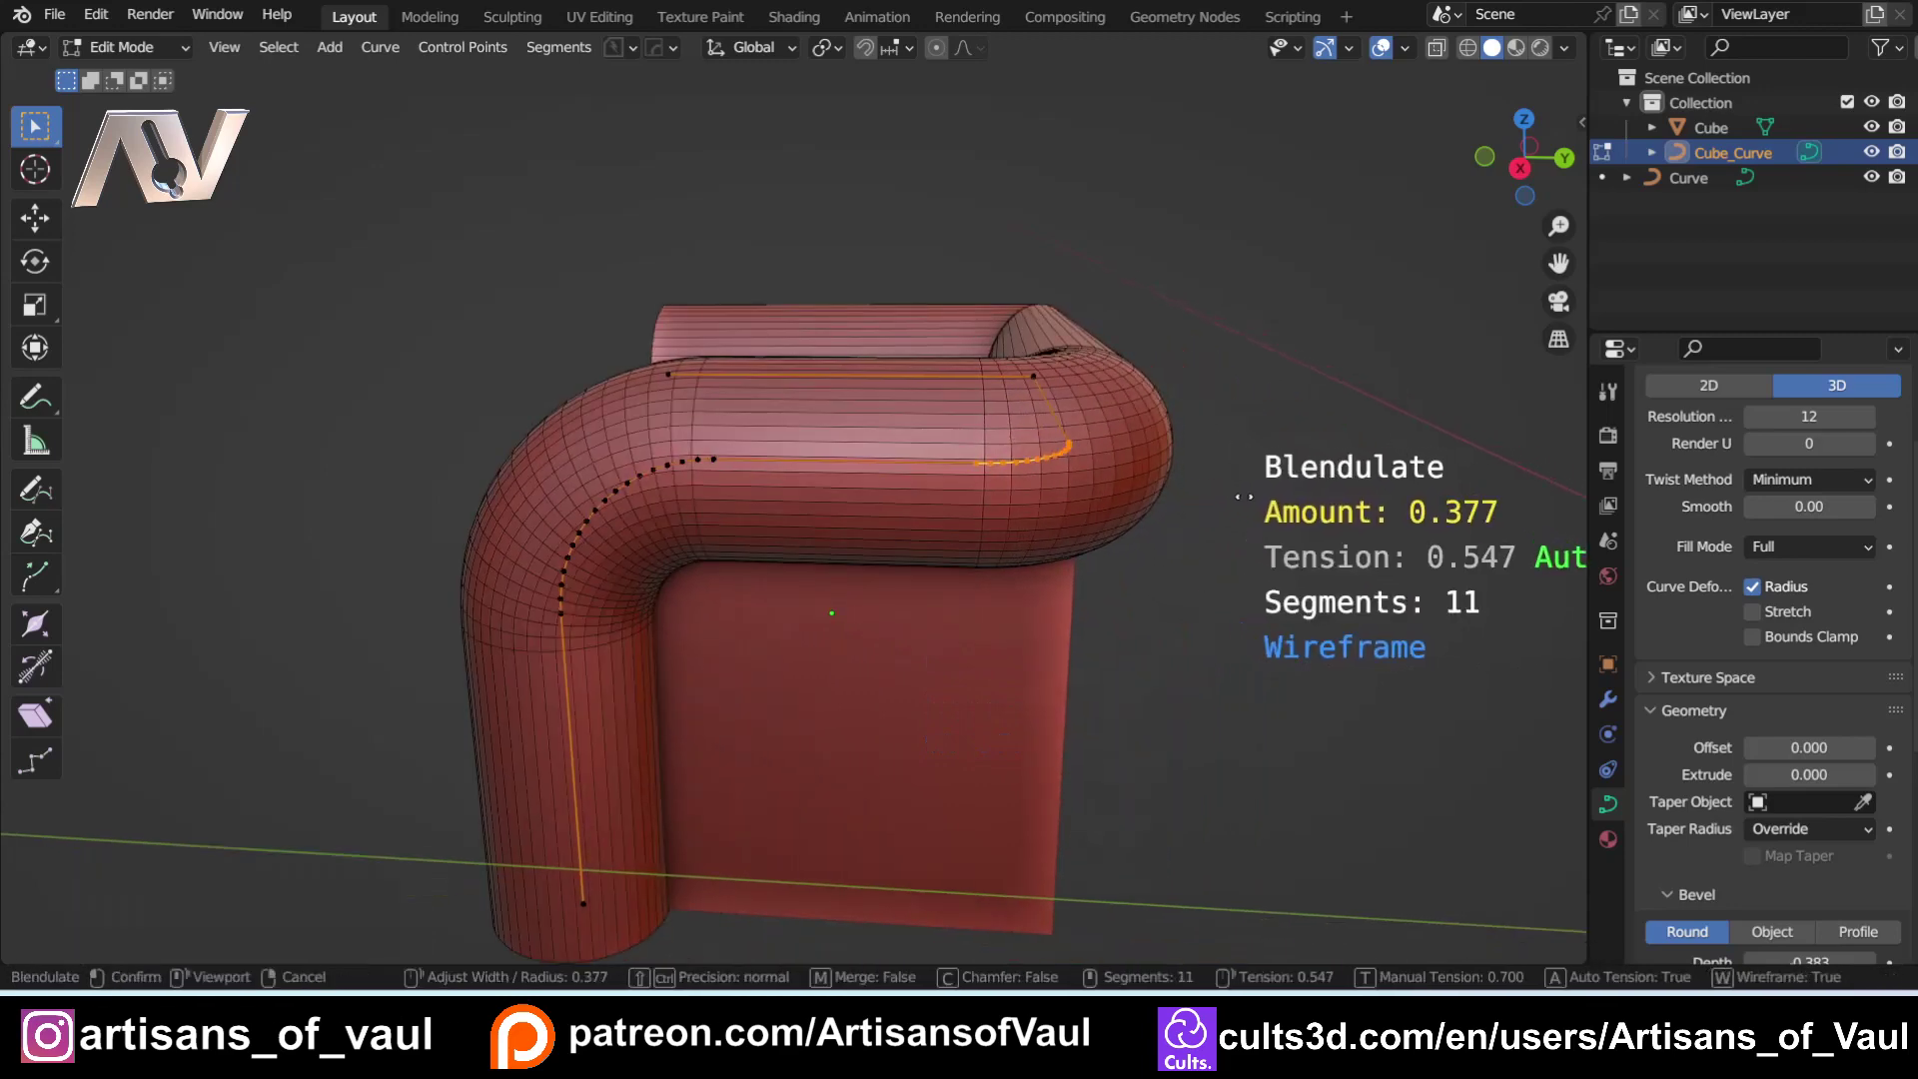
click(1253, 505)
middle_drag(1253, 504, 980, 268)
click(1095, 373)
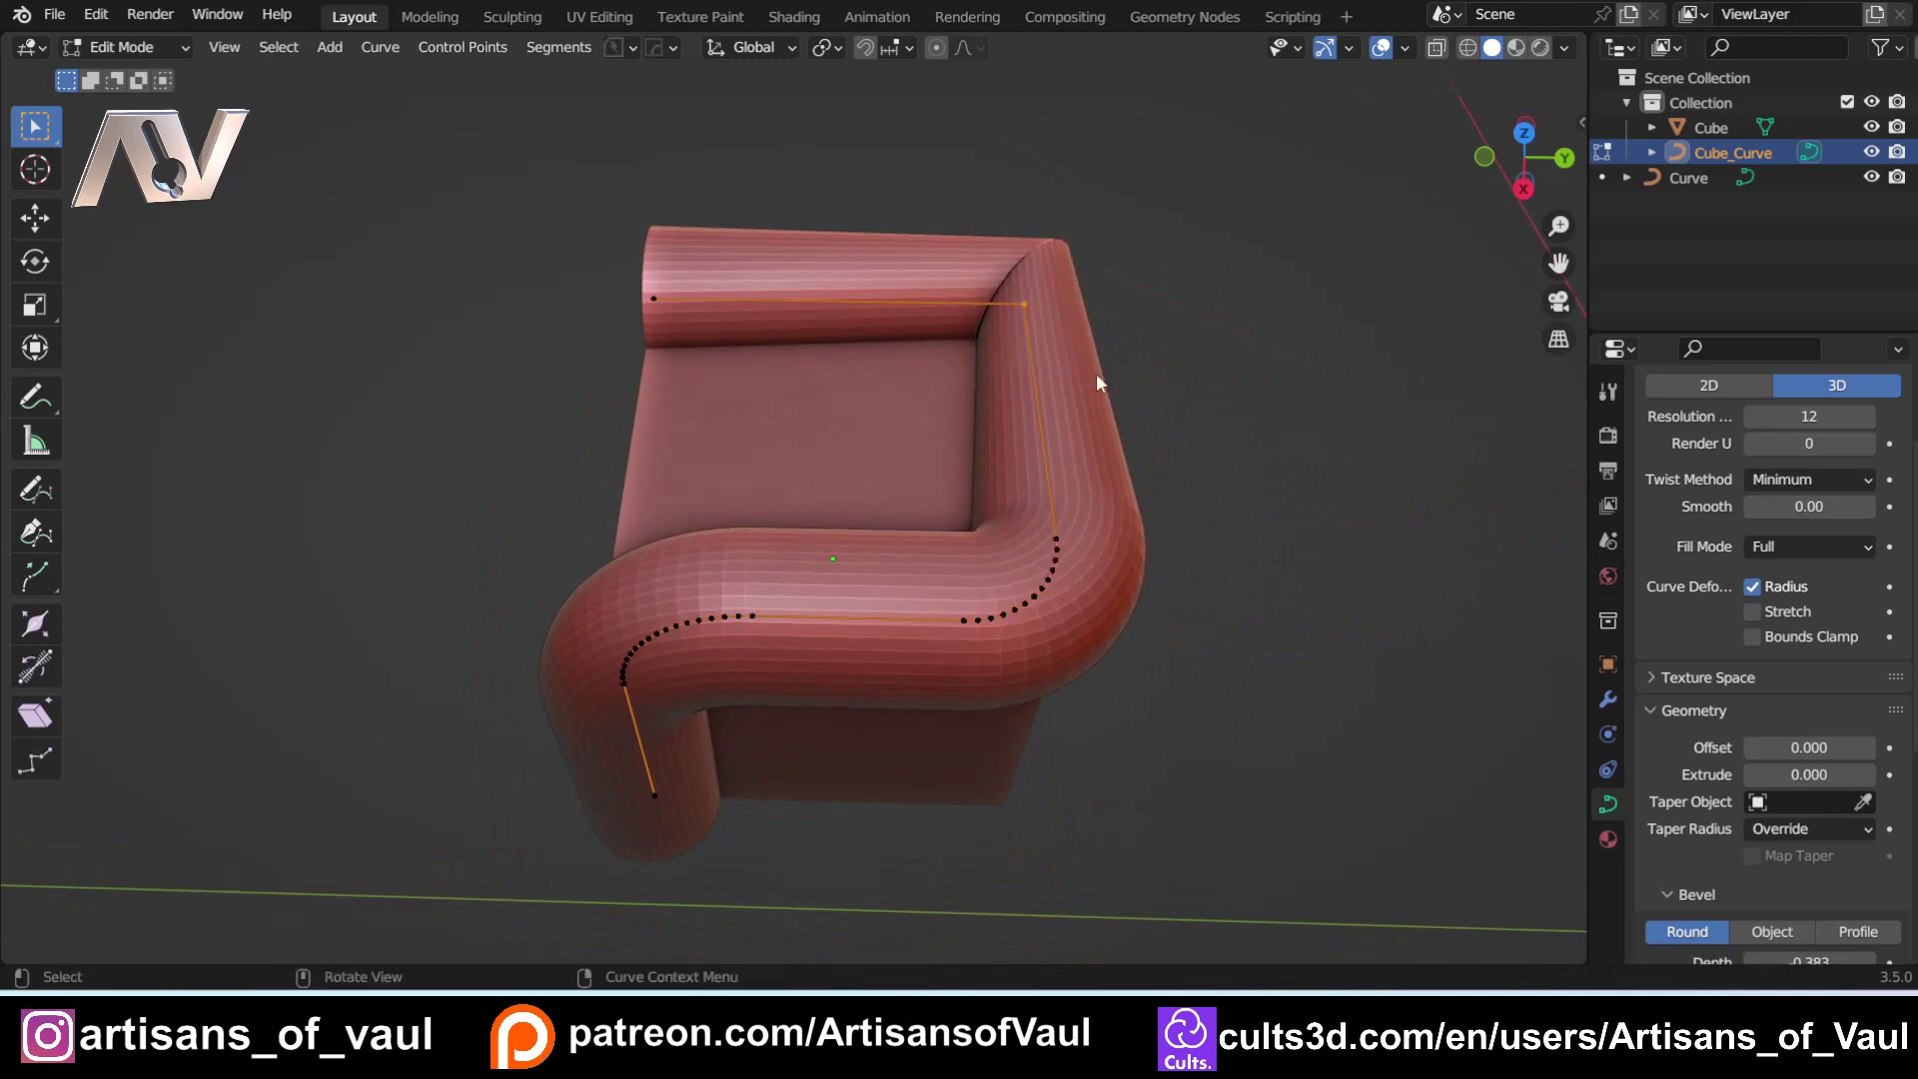
middle_drag(1094, 373, 993, 458)
key(ctrl+z)
key(ctrl+z)
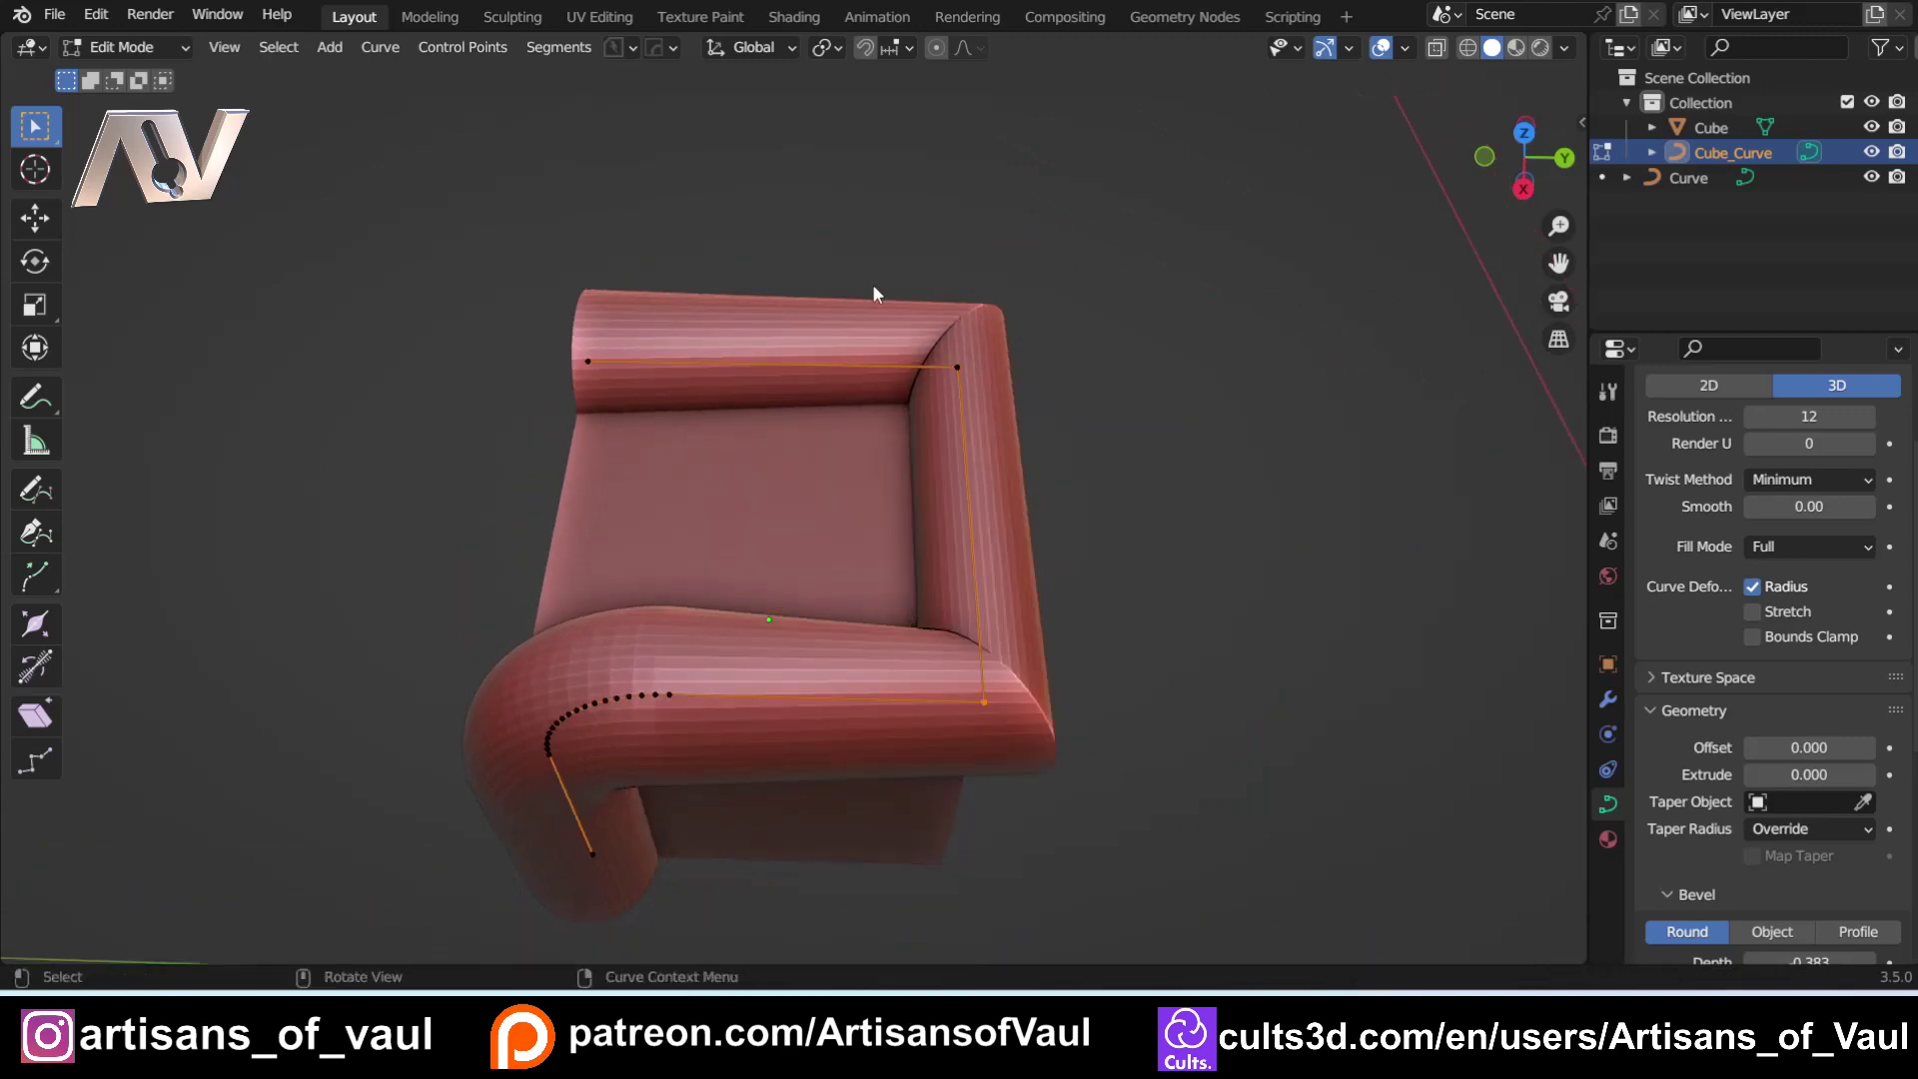
Step: Isolate the bottom-right corner point and round it with Blendulate
drag(872, 283, 1053, 789)
drag(947, 644, 1047, 770)
drag(838, 278, 1137, 779)
drag(894, 659, 1051, 744)
drag(909, 266, 1134, 759)
drag(889, 583, 1063, 753)
key(ctrl+b)
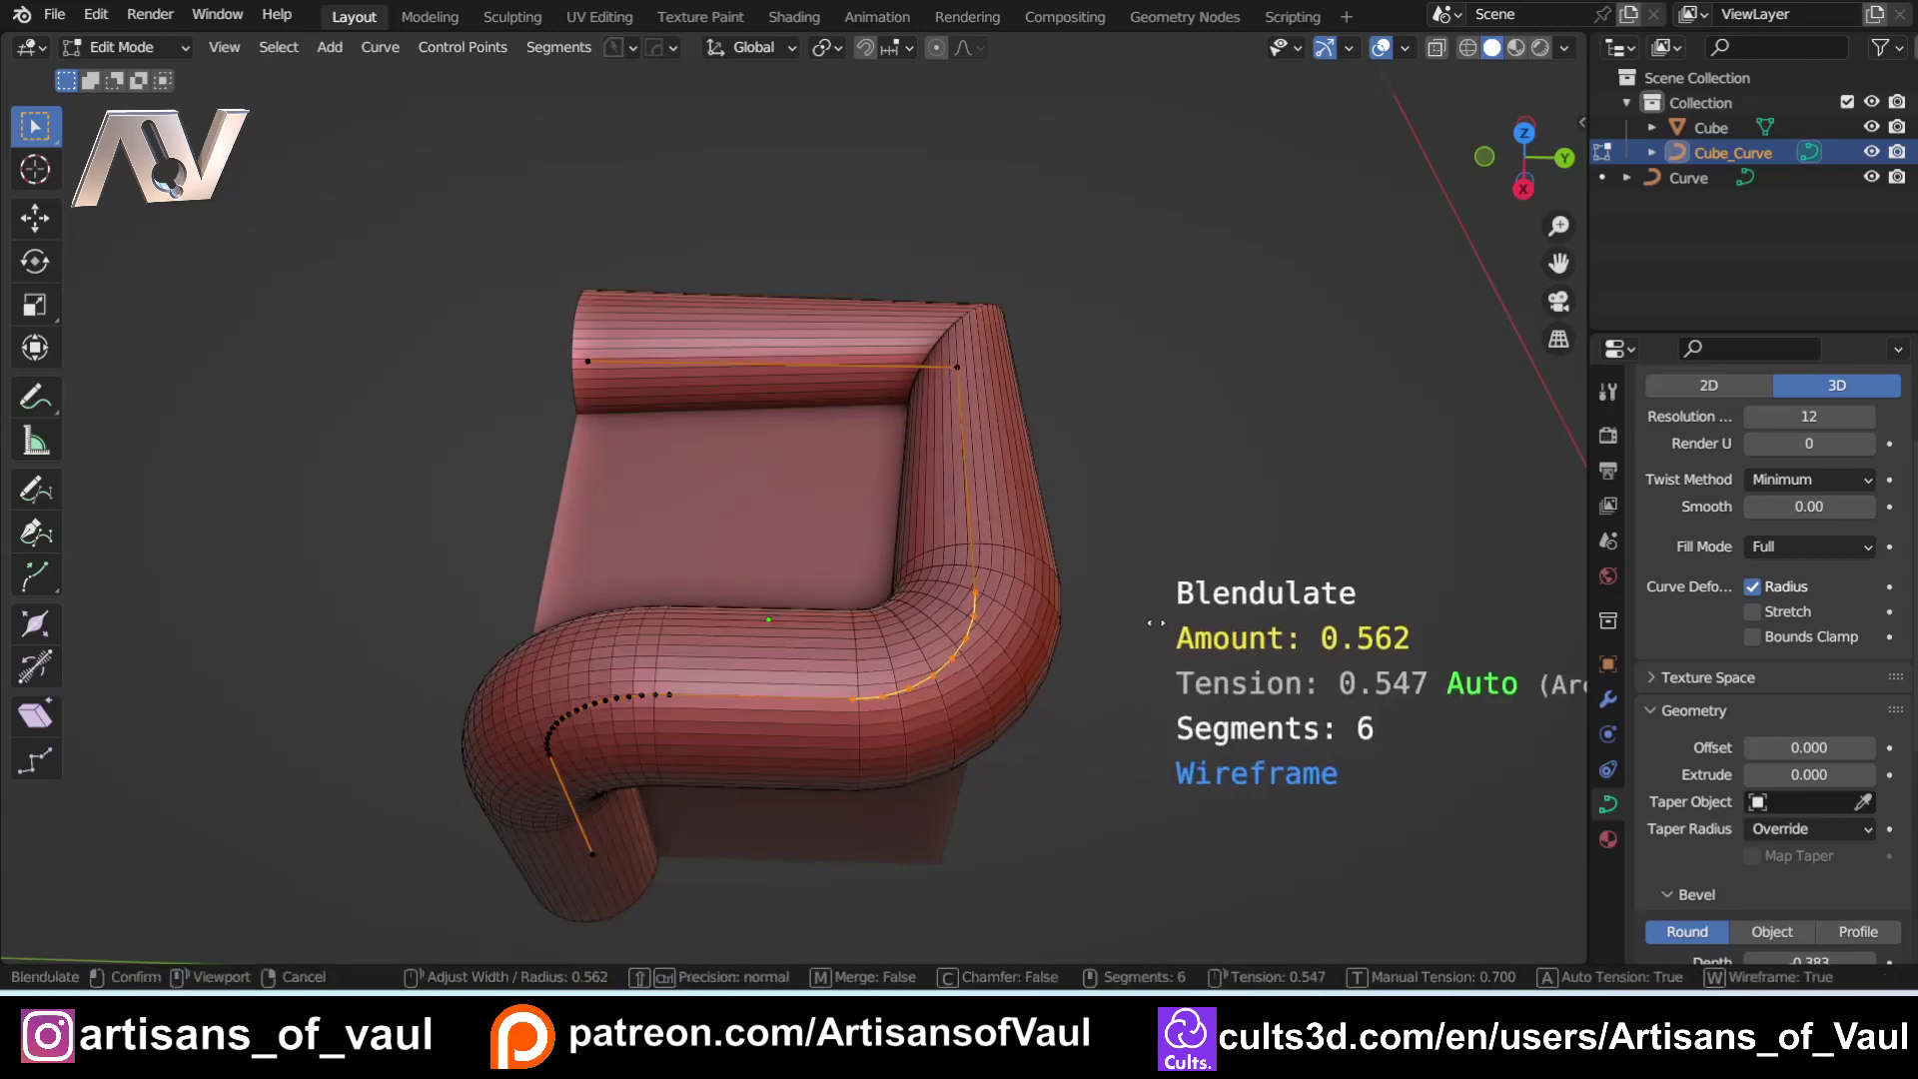
scroll(1166, 628, up, 7)
click(1182, 629)
Step: Round the top-right corner with Blendulate (amount 1.05, 17 segments) and return to Object Mode
drag(861, 302, 1092, 380)
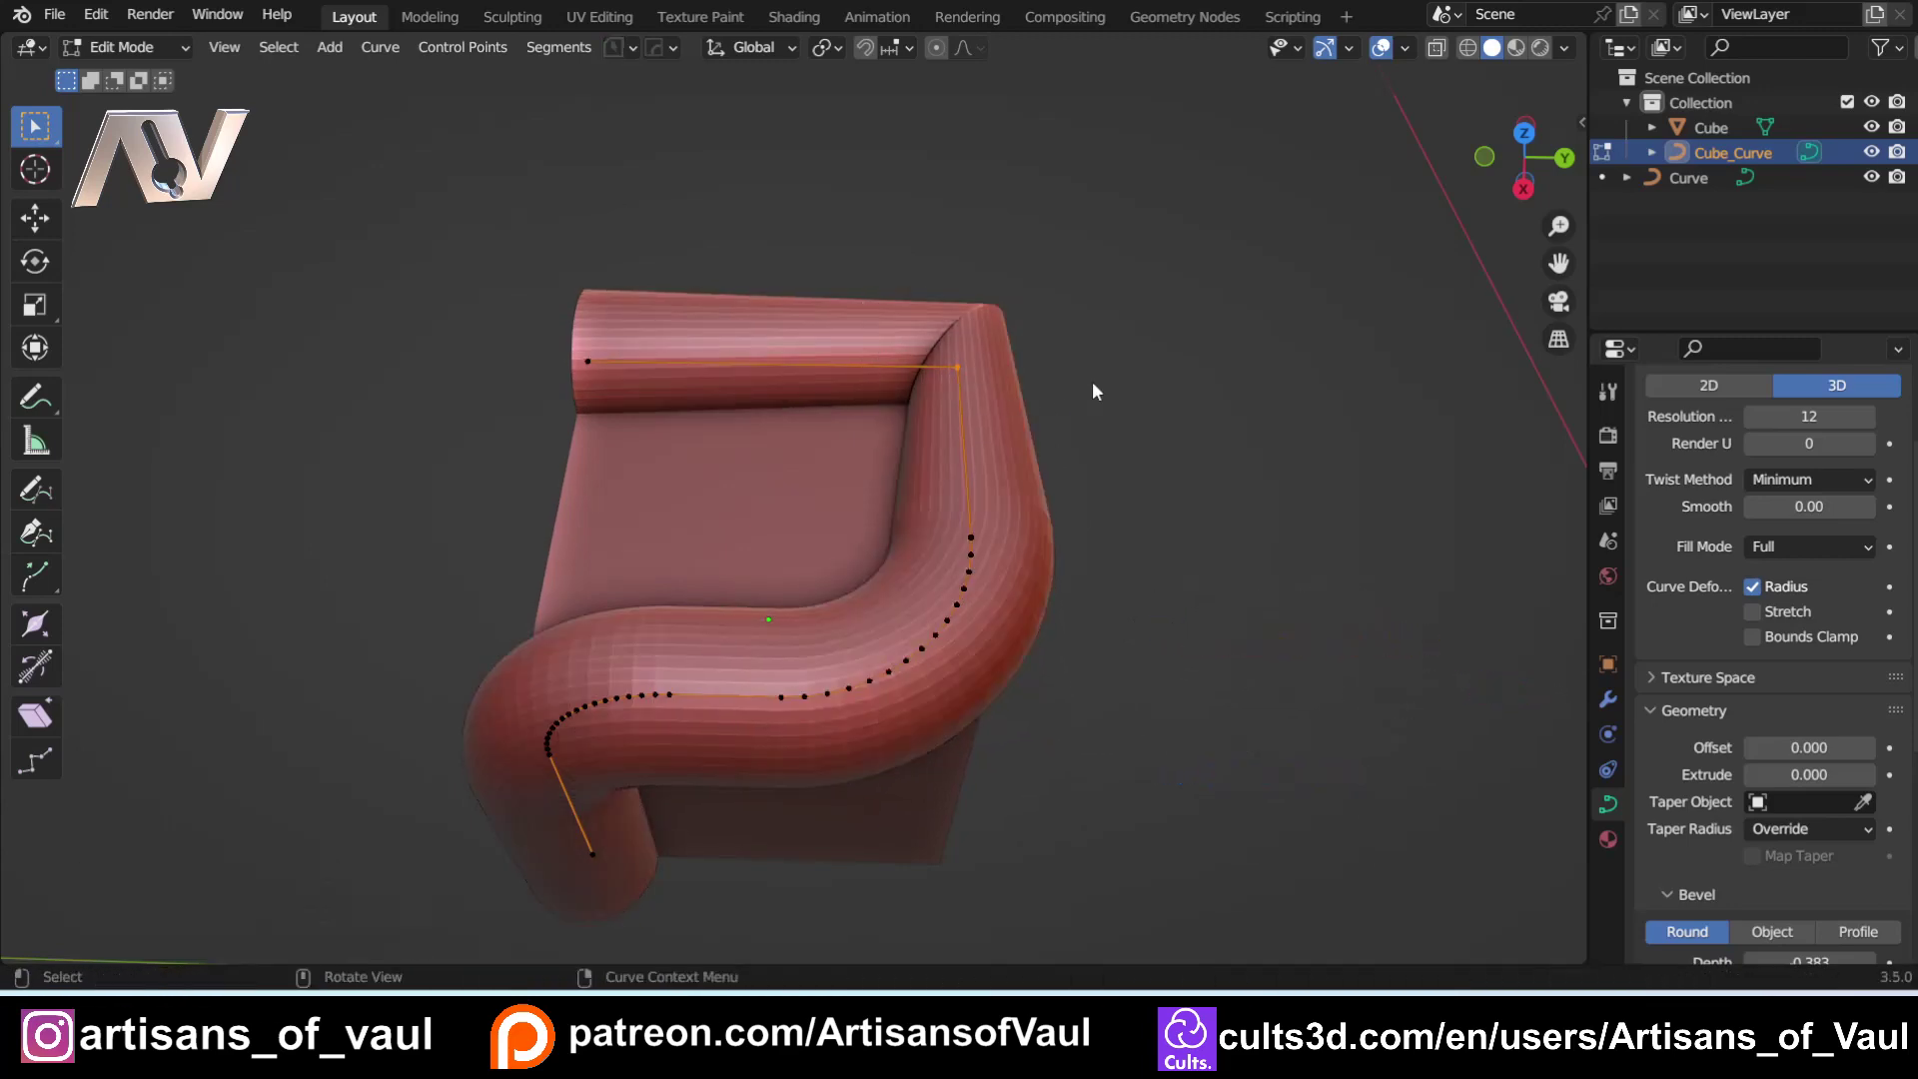
key(ctrl+b)
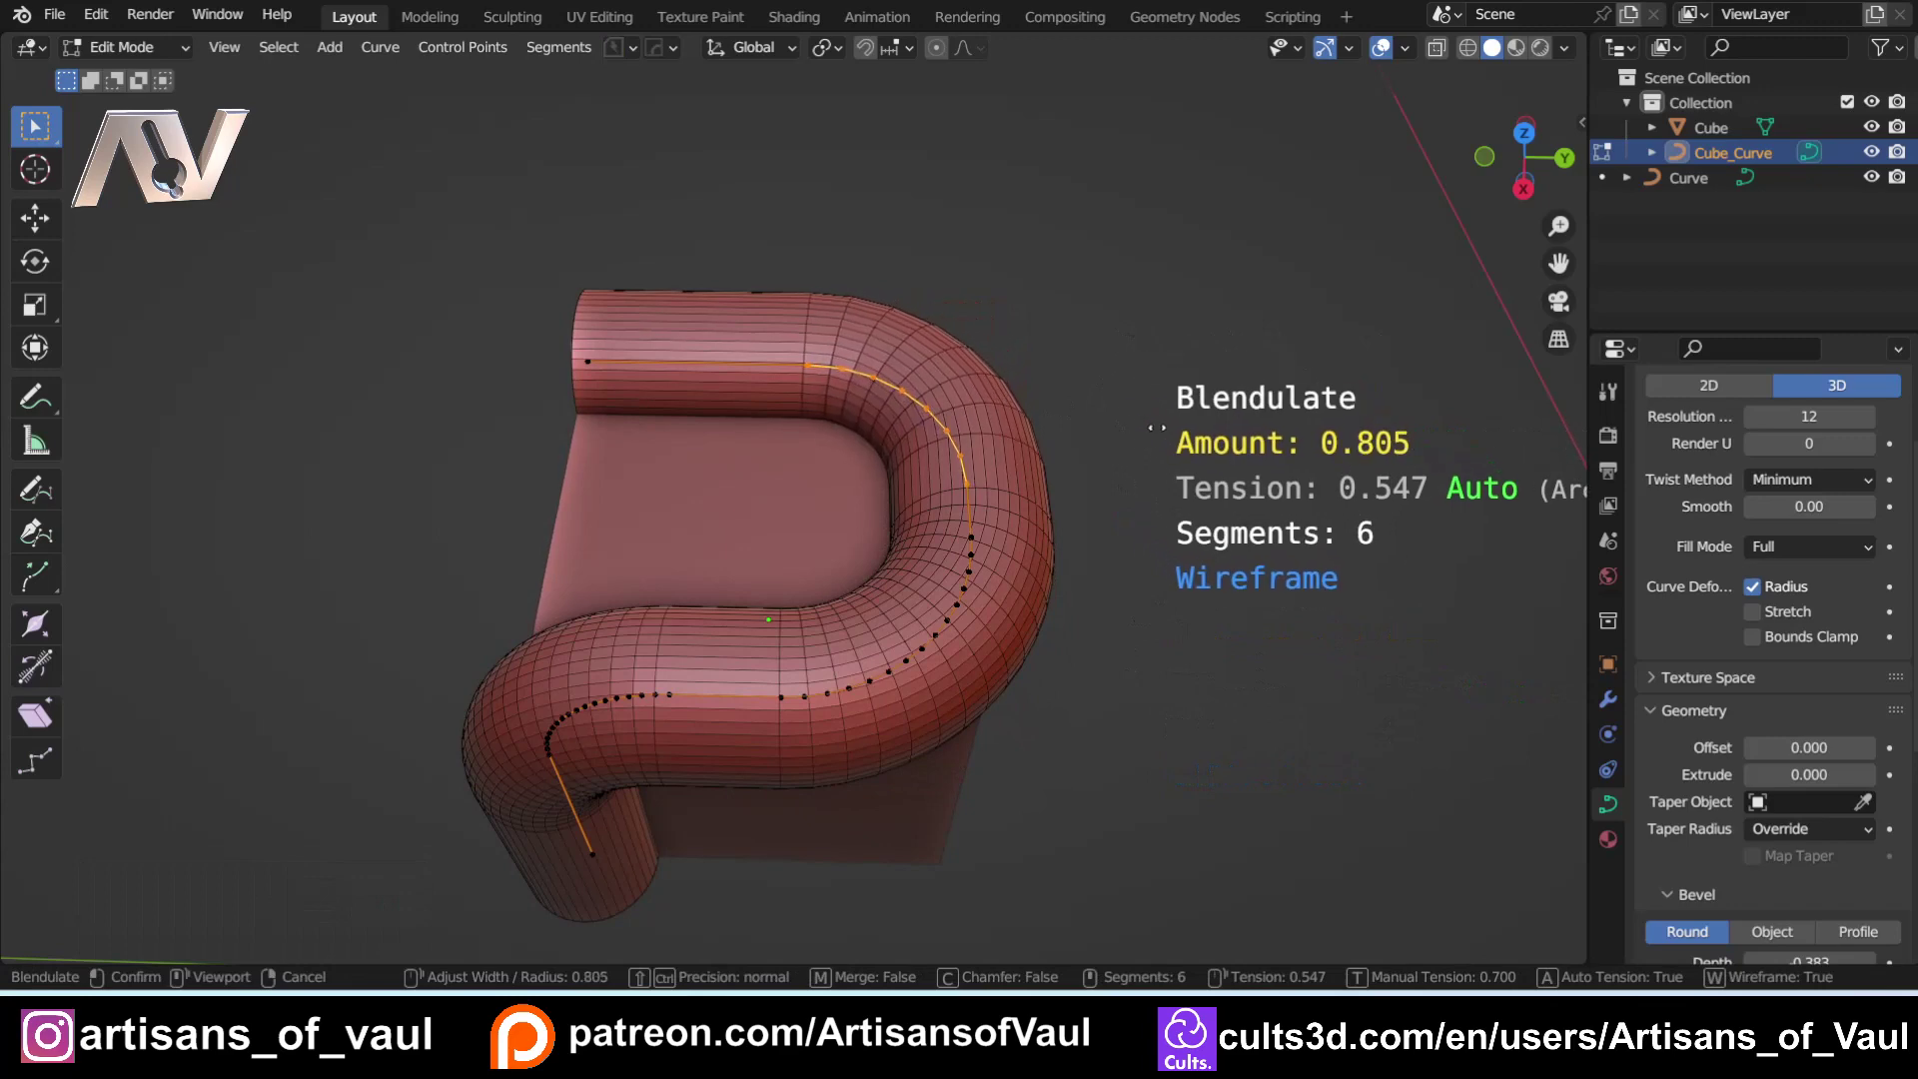
scroll(1165, 432, up, 11)
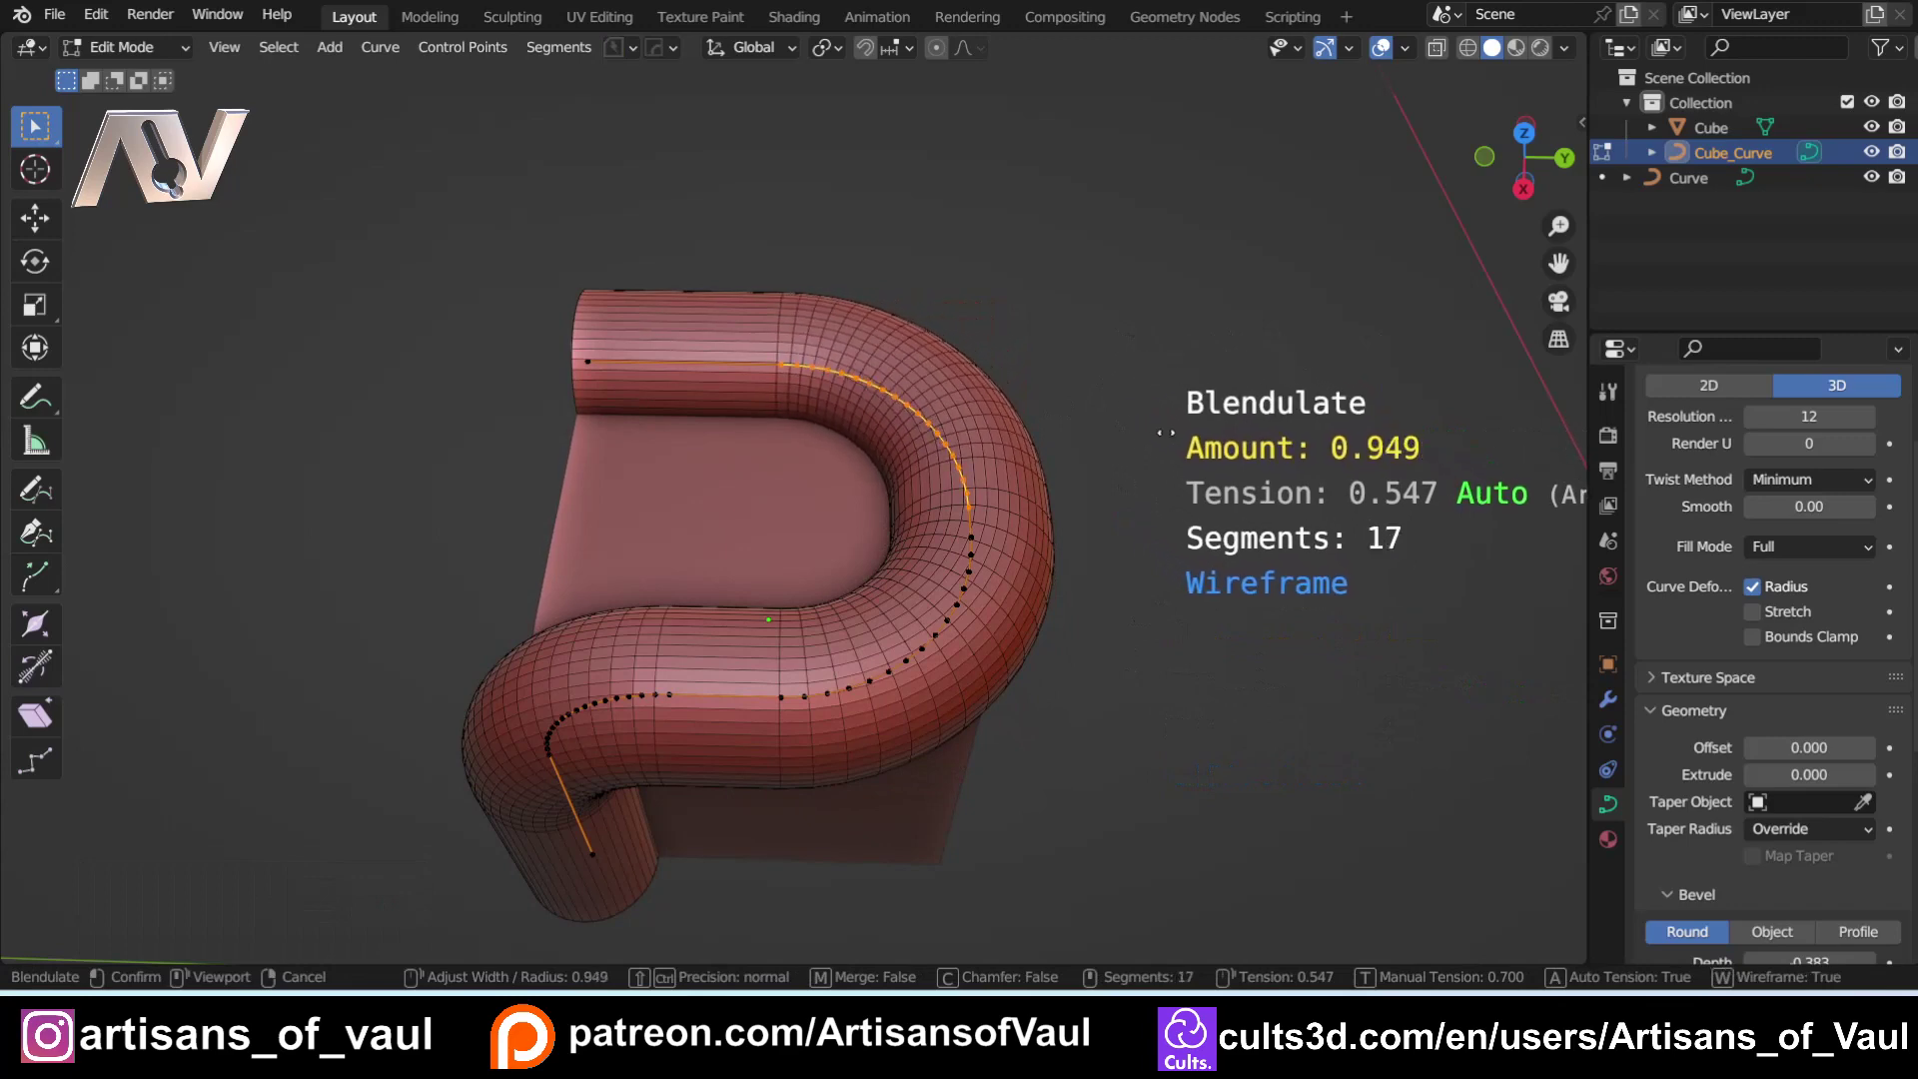
click(1171, 443)
scroll(1159, 458, down, 5)
middle_drag(1159, 458, 919, 496)
key(Tab)
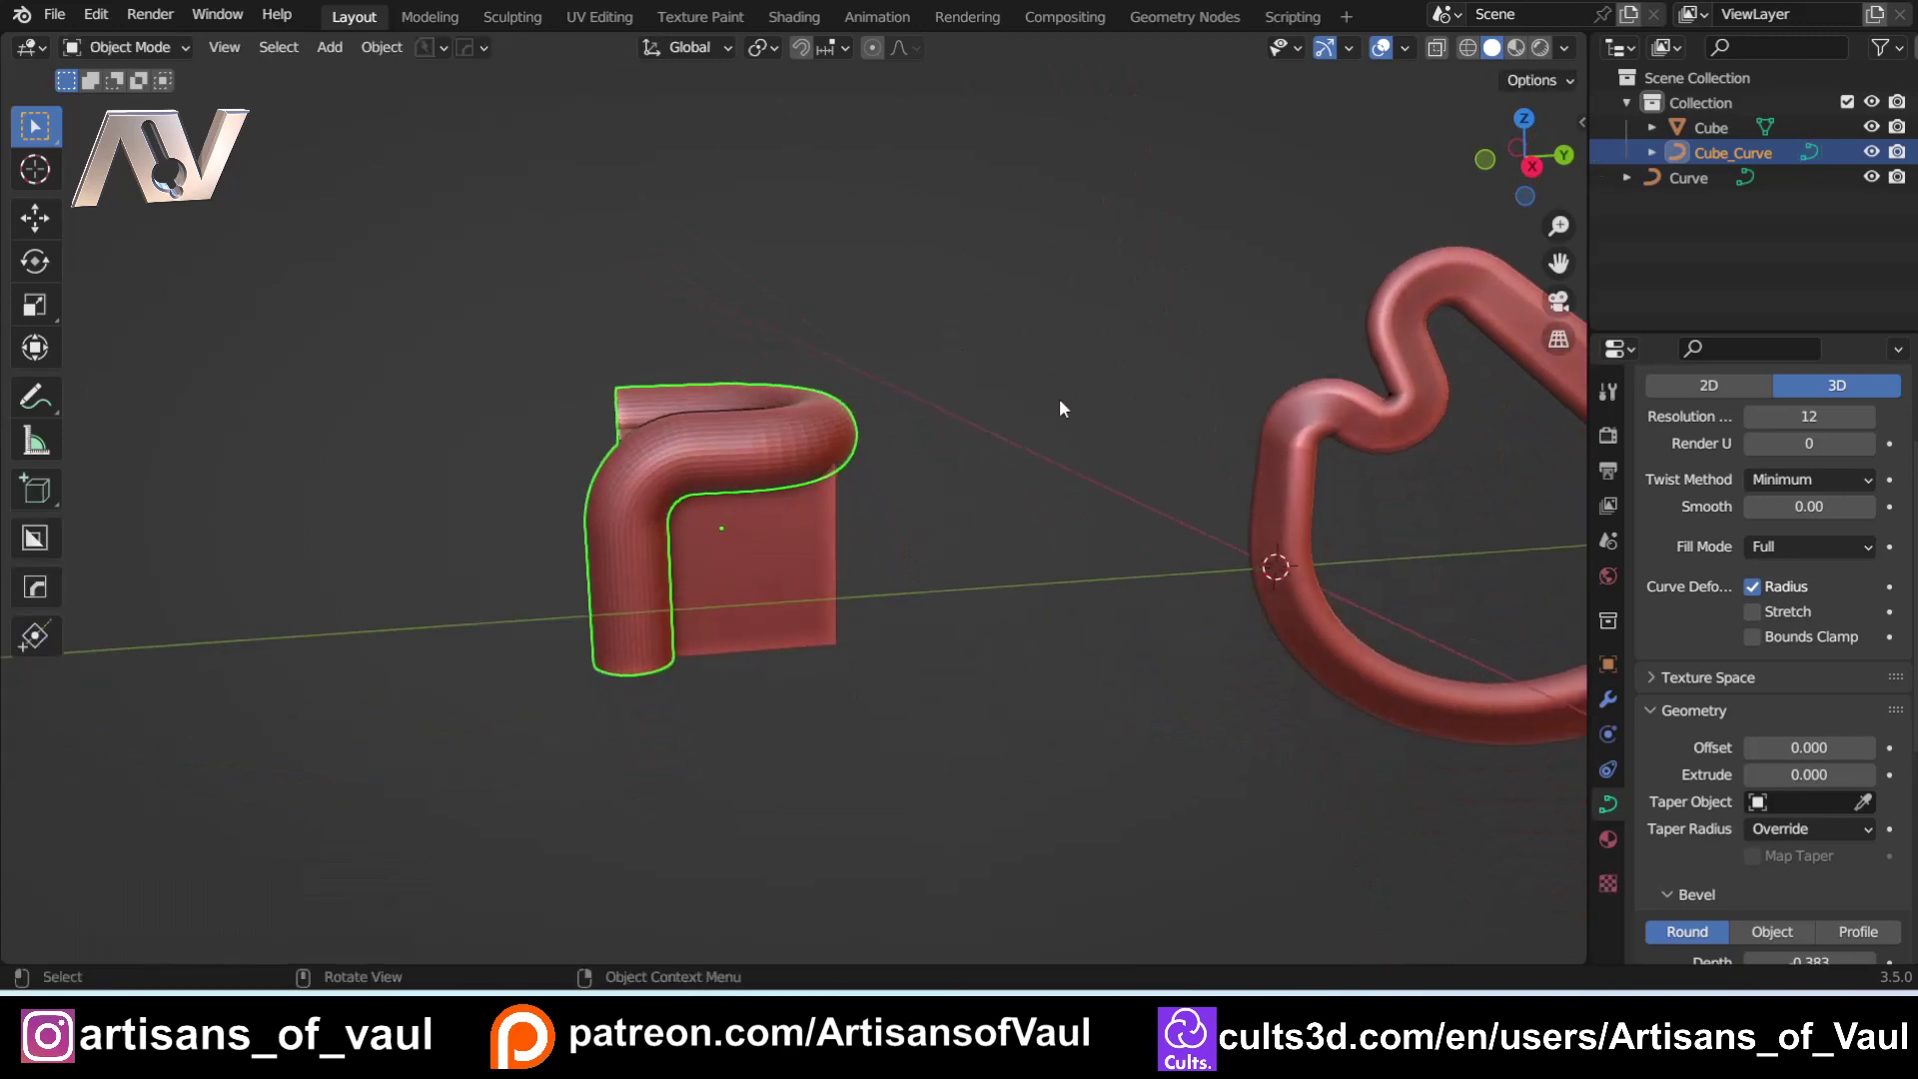
Step: Apply Shade Smooth to the Cube_Curve tube from its context menu, leaving Auto Smooth off
shift+middle_drag(799, 575, 799, 519)
scroll(957, 626, up, 3)
right_click(823, 460)
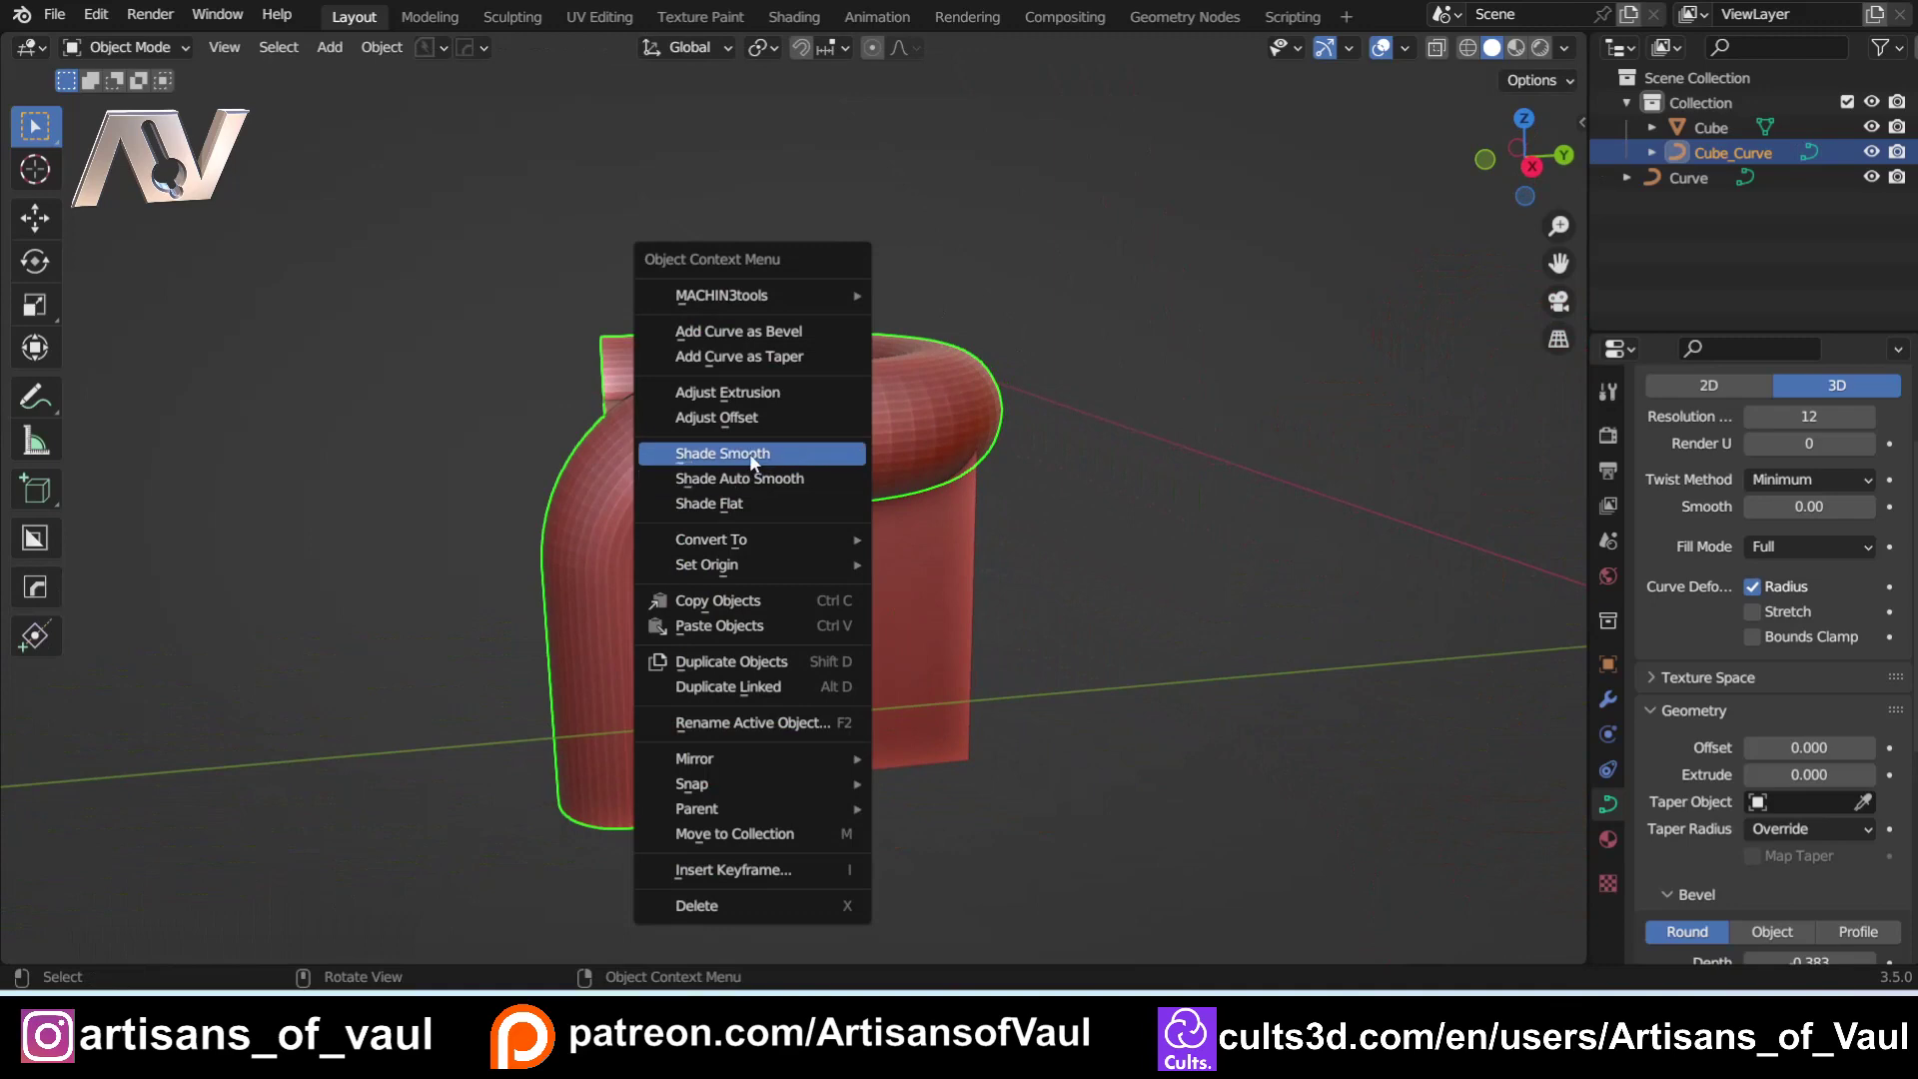
click(749, 453)
scroll(1052, 523, down, 3)
middle_drag(1053, 523, 745, 521)
scroll(744, 522, up, 2)
scroll(800, 514, down, 2)
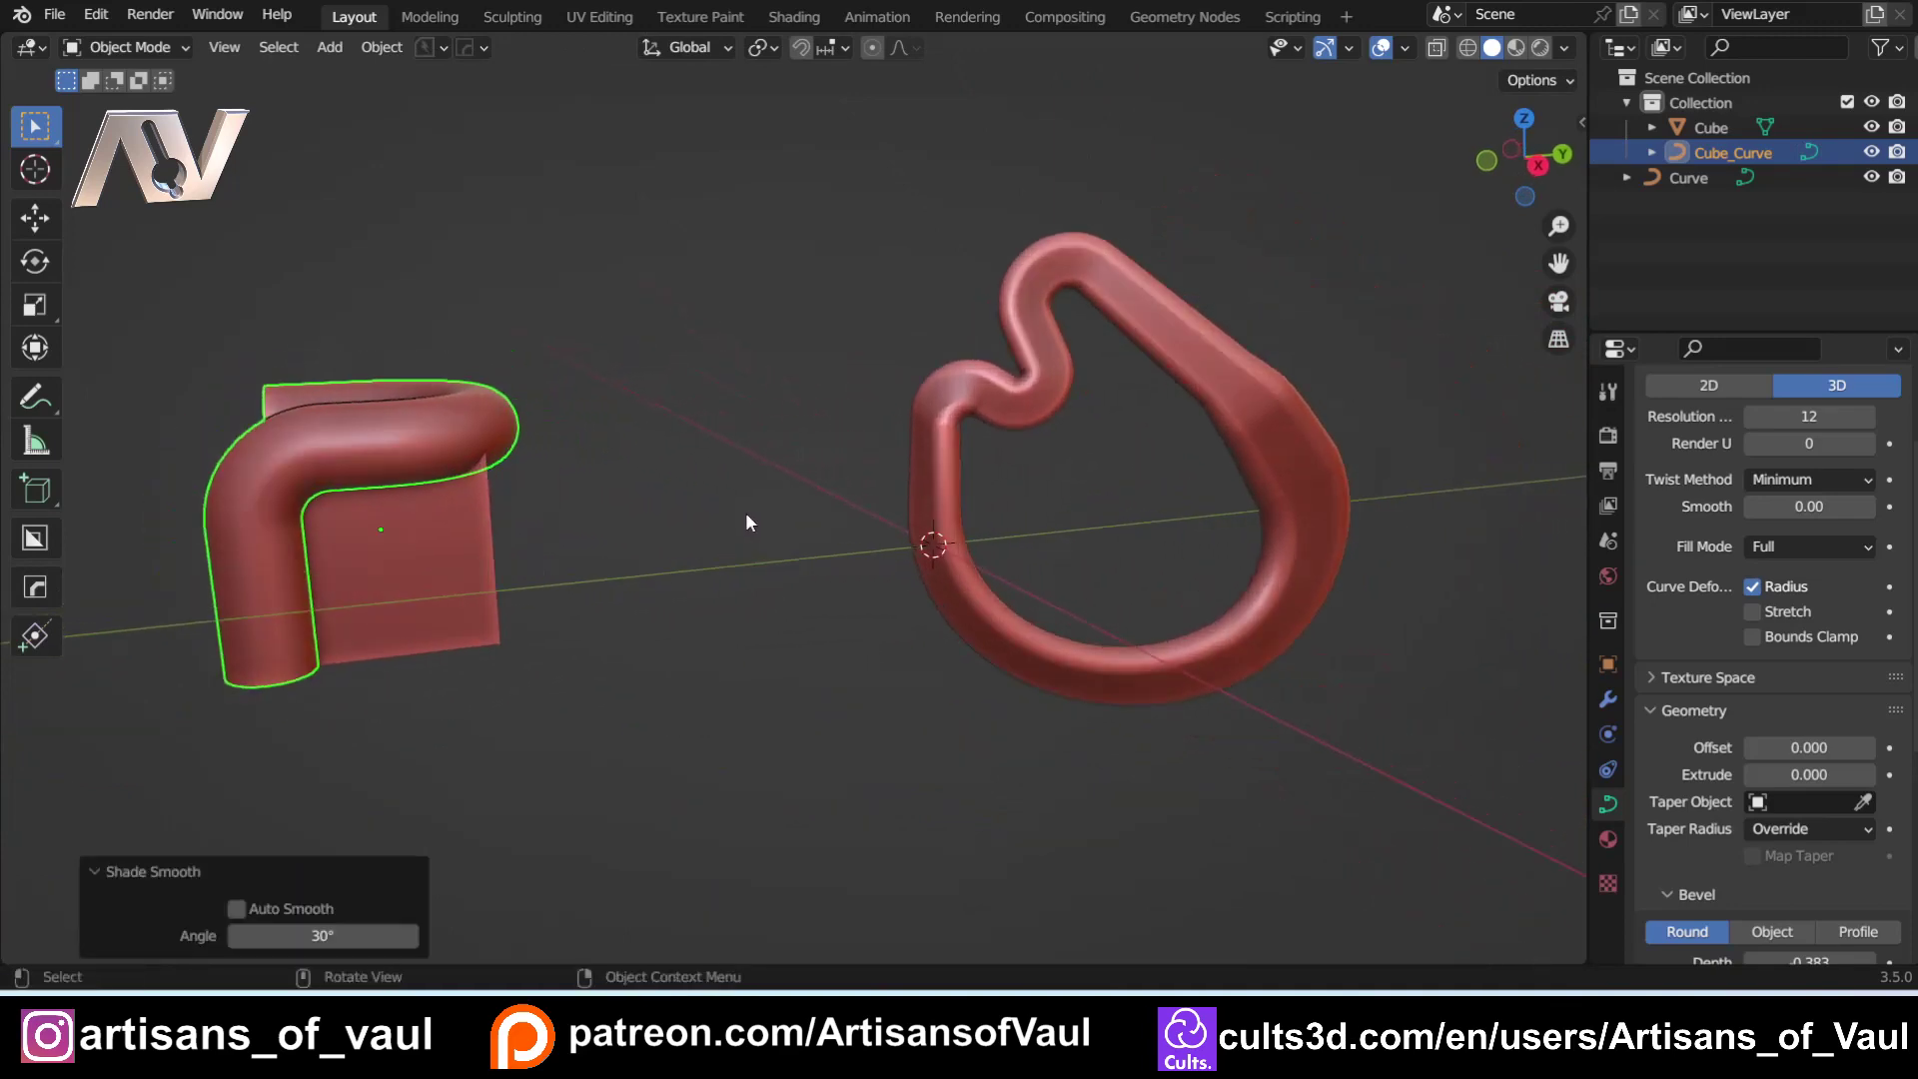